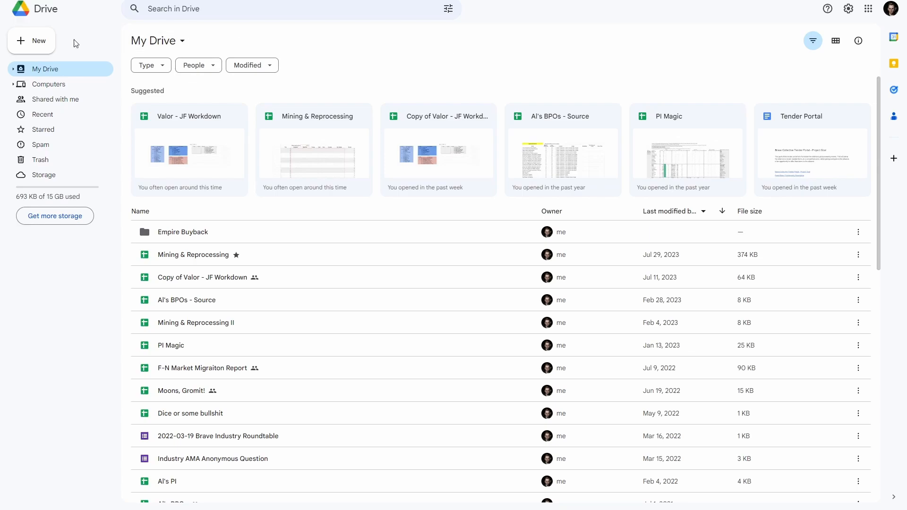
Step: Create a new blank Google Sheets spreadsheet in My Drive
{"action": "left_click", "coordinate": [39, 45]}
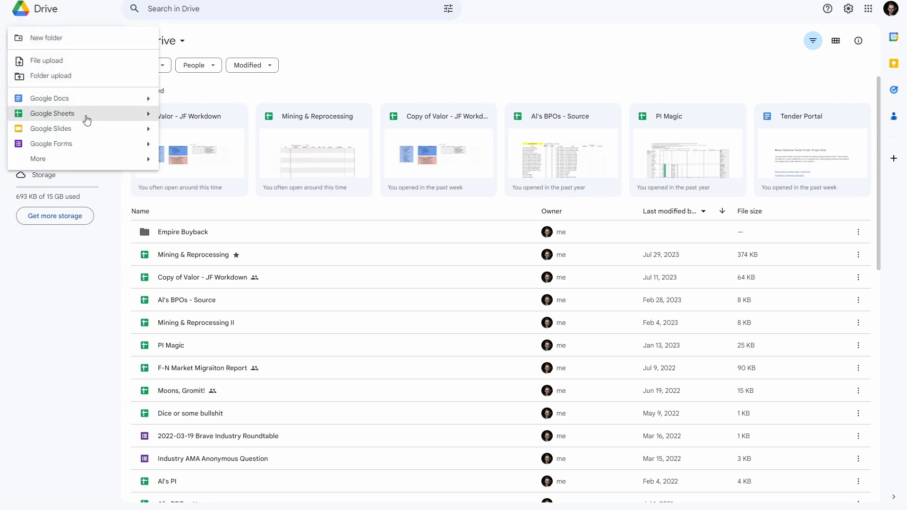
{"action": "mouse_move", "coordinate": [149, 119]}
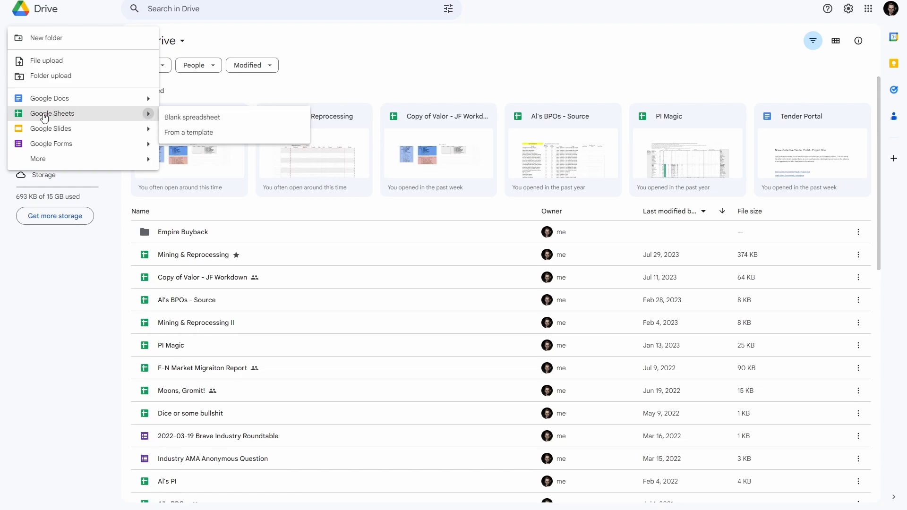
{"action": "left_click", "coordinate": [43, 115]}
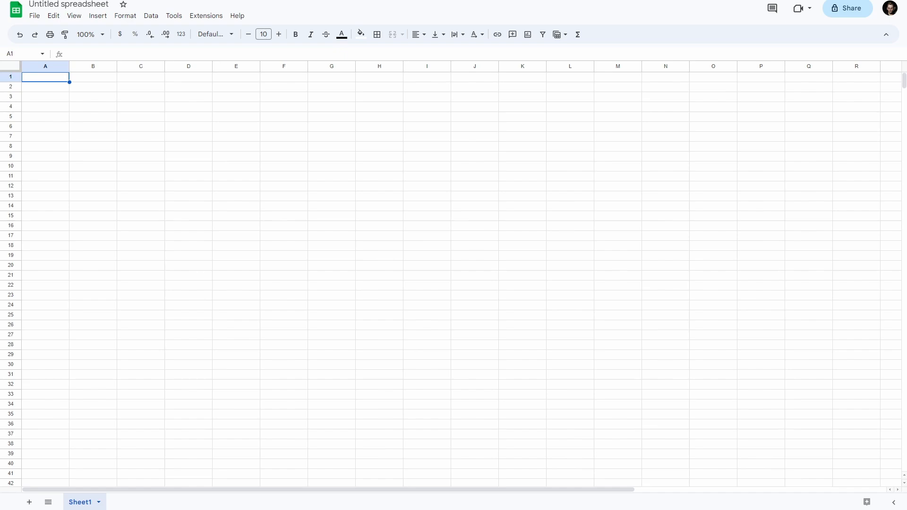
Step: Enter "some things", "here" and "for you to see" in cells B3, C3 and D3
{"action": "key", "text": "Down"}
{"action": "left_click", "coordinate": [91, 95]}
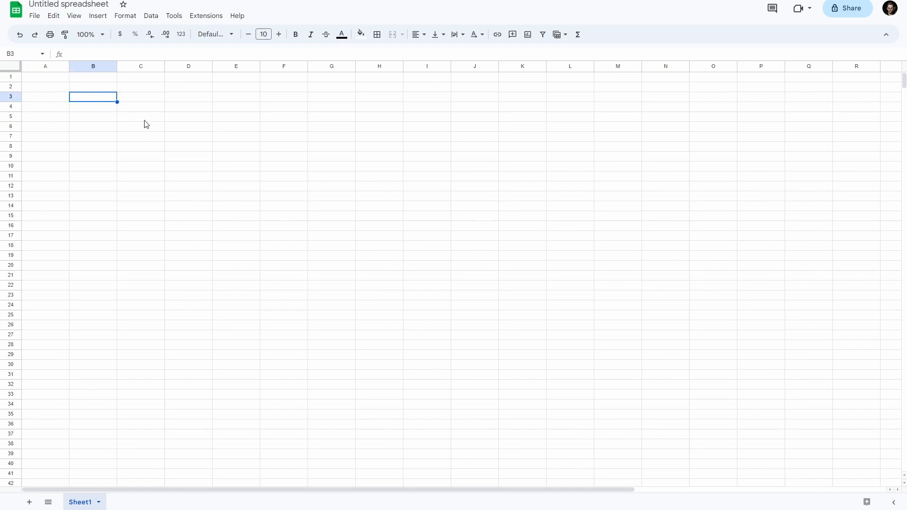
{"action": "type", "text": "some things"}
{"action": "key", "text": "Tab"}
{"action": "type", "text": "here"}
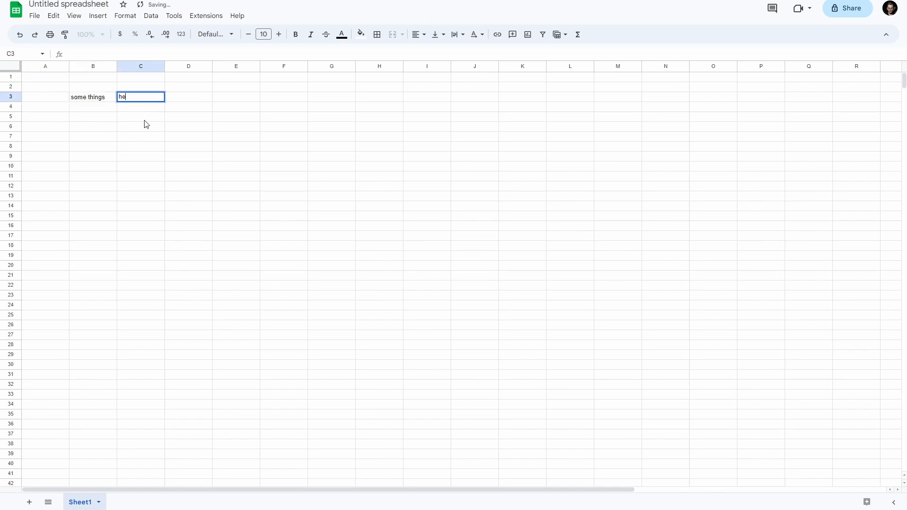
{"action": "key", "text": "Tab"}
{"action": "type", "text": "for yo"}
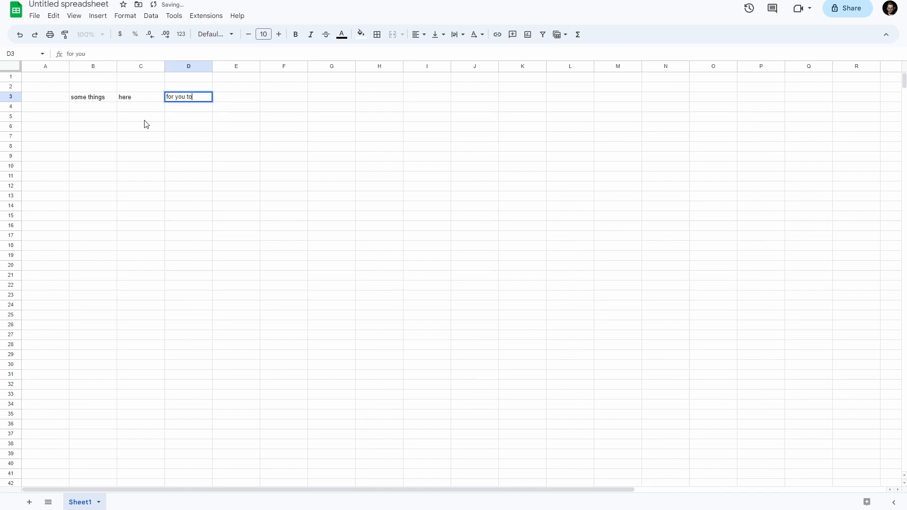
{"action": "key", "text": "Return"}
{"action": "left_click", "coordinate": [235, 195]}
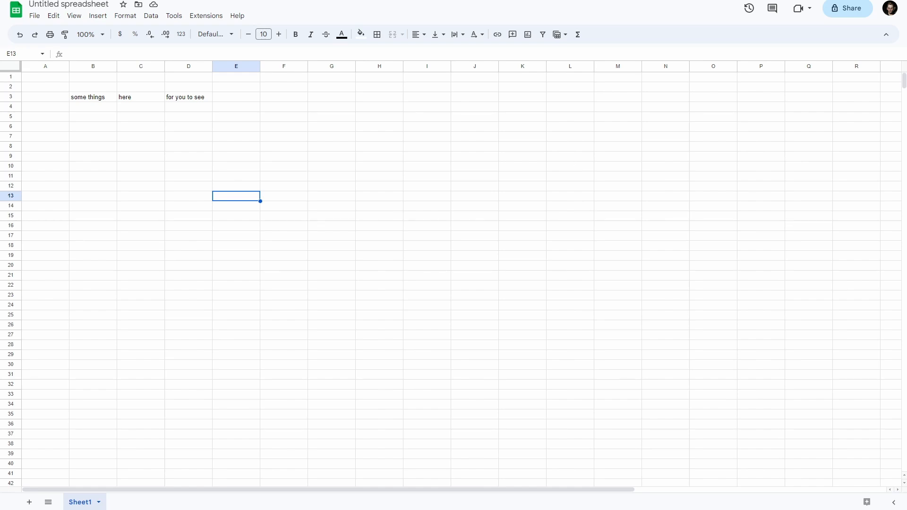
Step: Enlarge the browser's page zoom so the spreadsheet cells and text are easier to read
{"action": "key", "text": "ctrl+plus"}
{"action": "key", "text": "ctrl+plus"}
{"action": "key", "text": "ctrl+plus"}
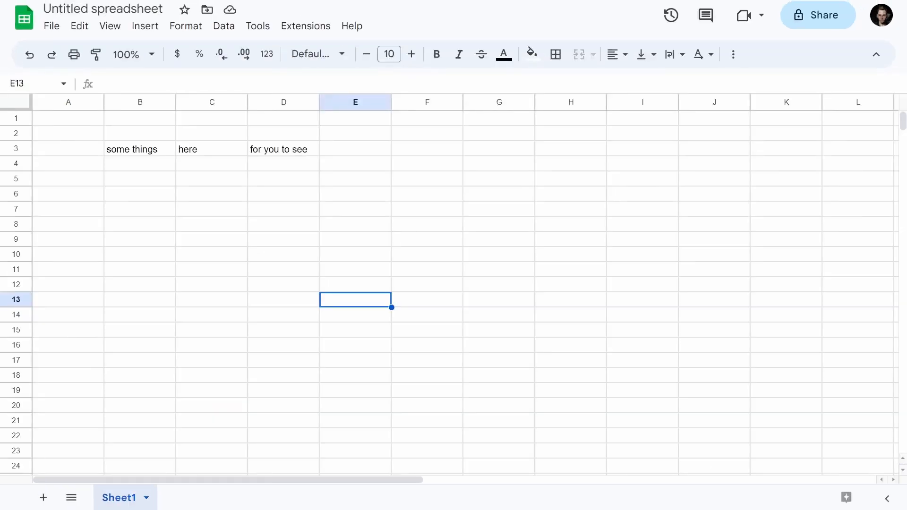
{"action": "key", "text": "ctrl+minus"}
{"action": "key", "text": "ctrl+minus"}
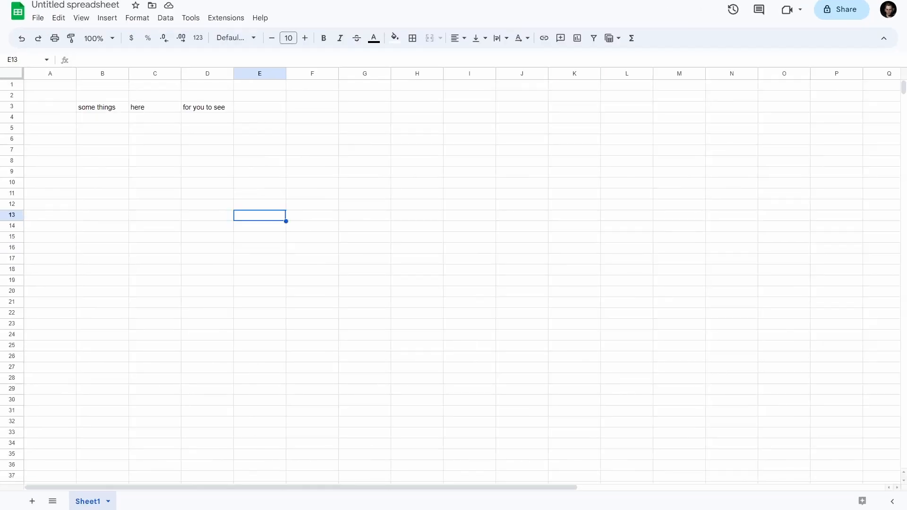
{"action": "key", "text": "ctrl+plus"}
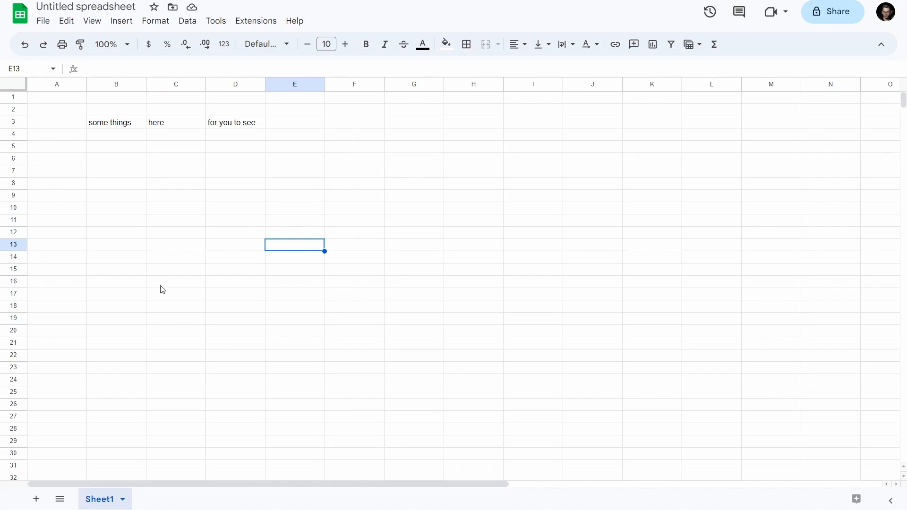
Step: Add a second sheet to the spreadsheet and switch back and forth between Sheet1 and Sheet2
{"action": "left_click", "coordinate": [55, 502]}
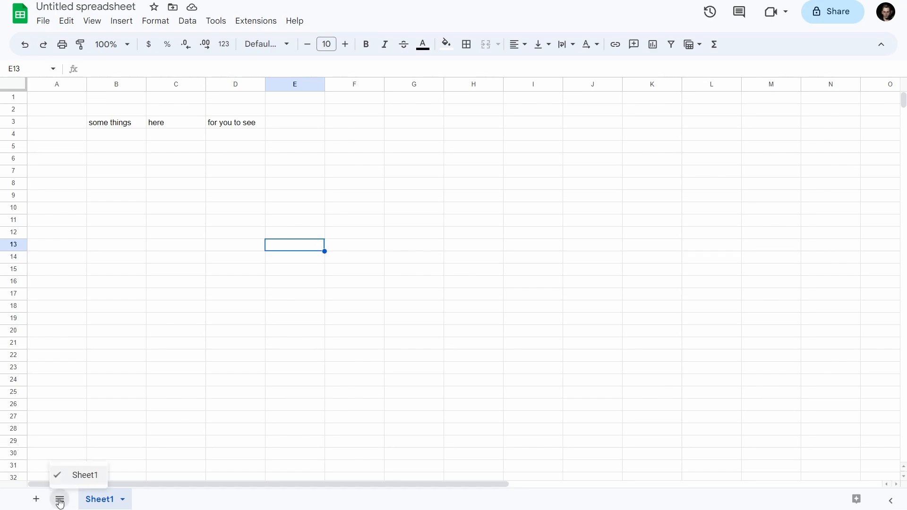
{"action": "left_click", "coordinate": [56, 501]}
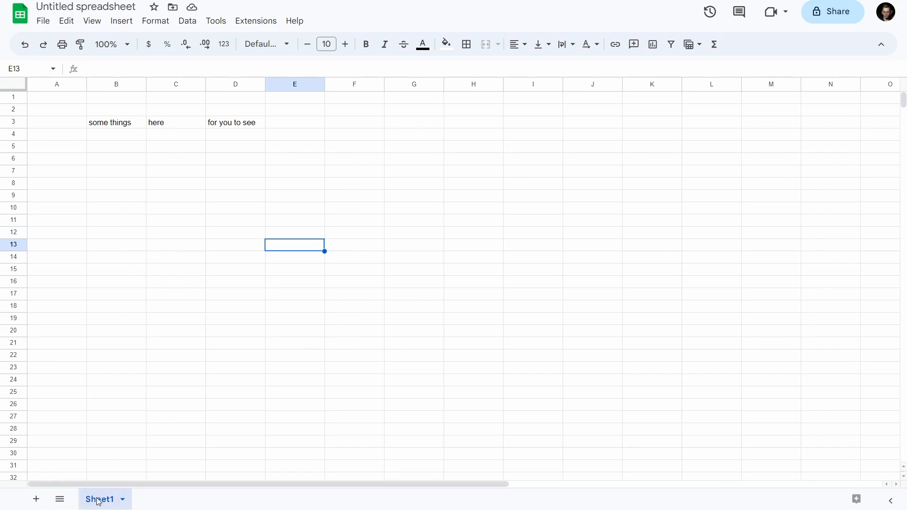
{"action": "left_click", "coordinate": [37, 499]}
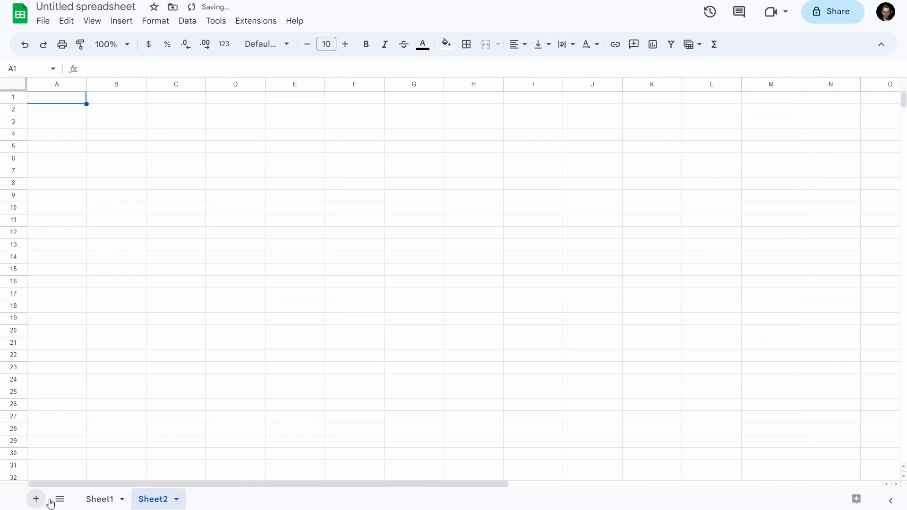
{"action": "left_click", "coordinate": [105, 500]}
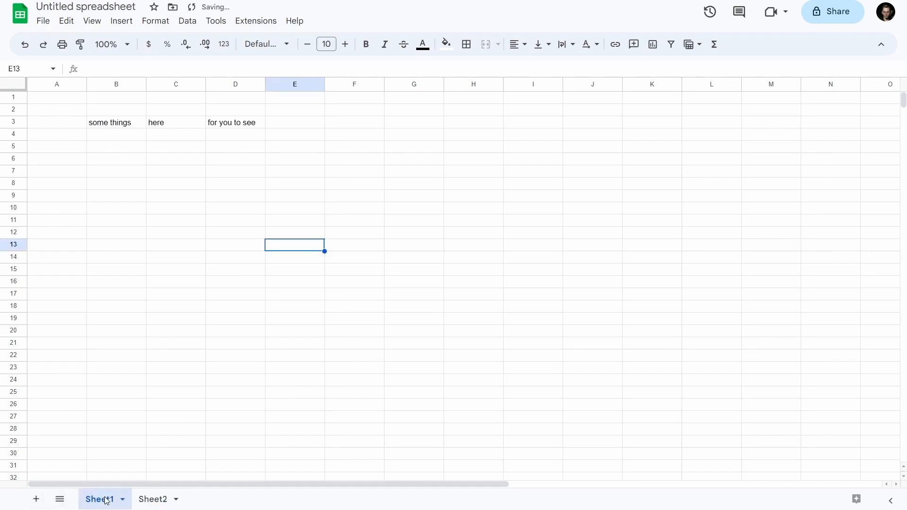
{"action": "left_click", "coordinate": [162, 500]}
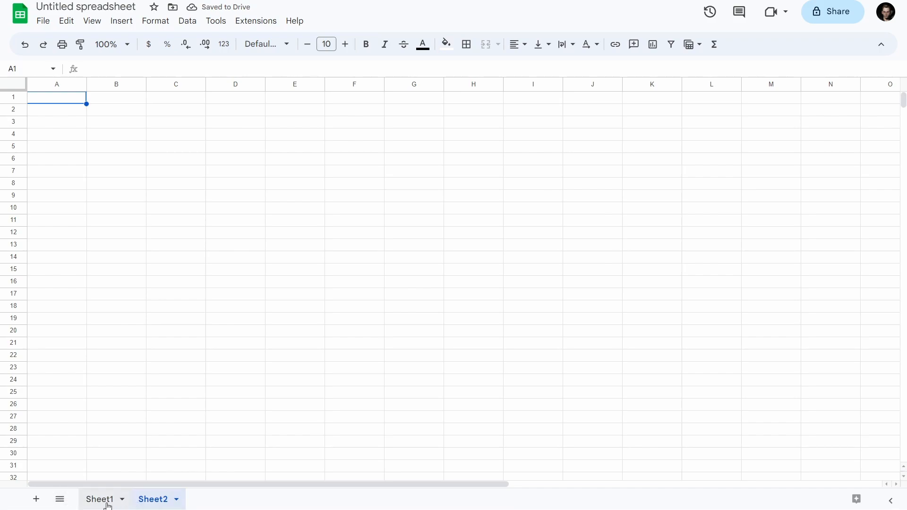
{"action": "left_click", "coordinate": [94, 504]}
{"action": "left_click", "coordinate": [148, 501]}
Step: Change the colour of the Sheet1 tab to dark orange
{"action": "left_click", "coordinate": [122, 504]}
{"action": "left_click", "coordinate": [122, 500]}
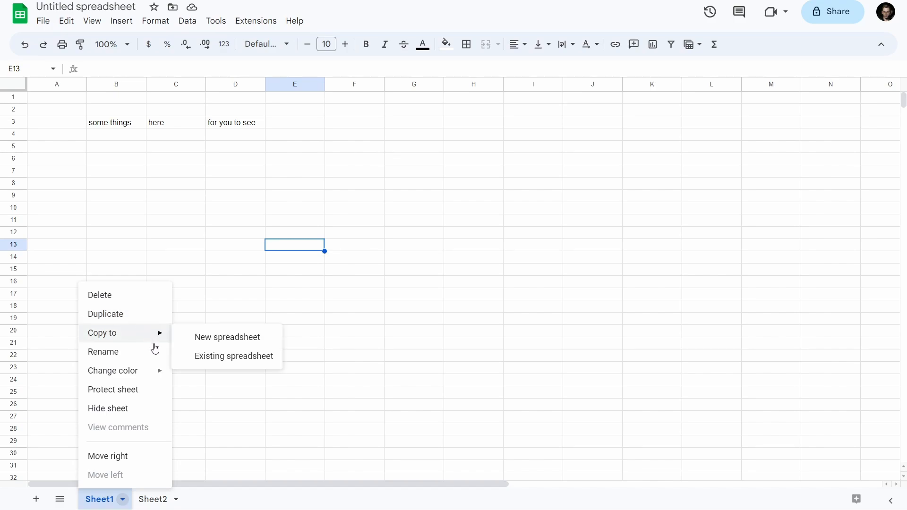
{"action": "mouse_move", "coordinate": [154, 371]}
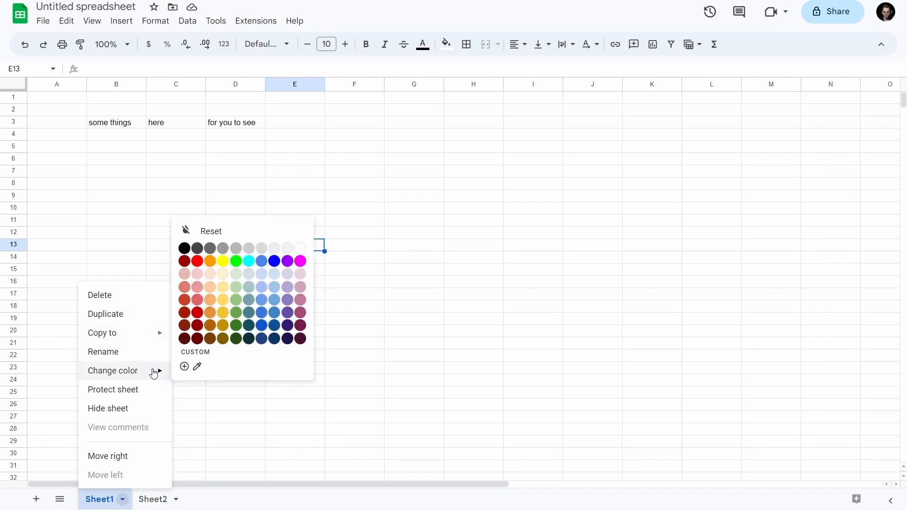
{"action": "left_click", "coordinate": [210, 327]}
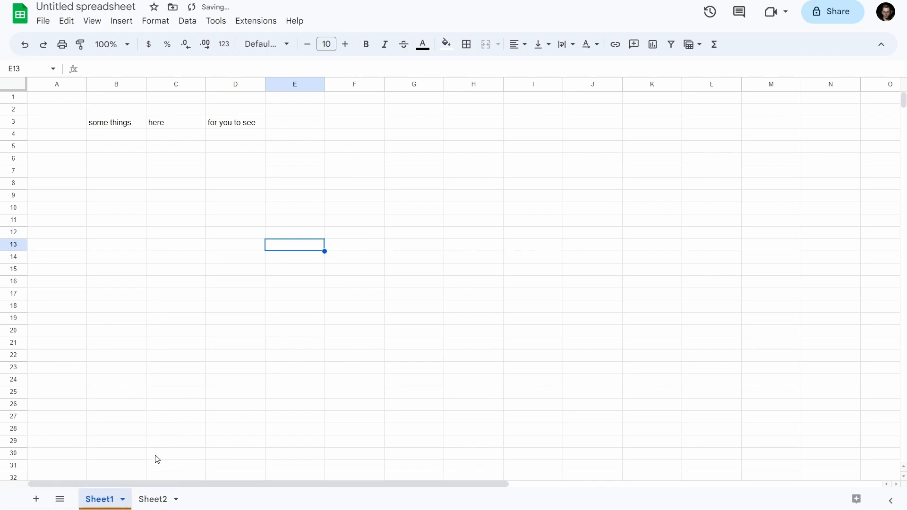
{"action": "left_click", "coordinate": [192, 441]}
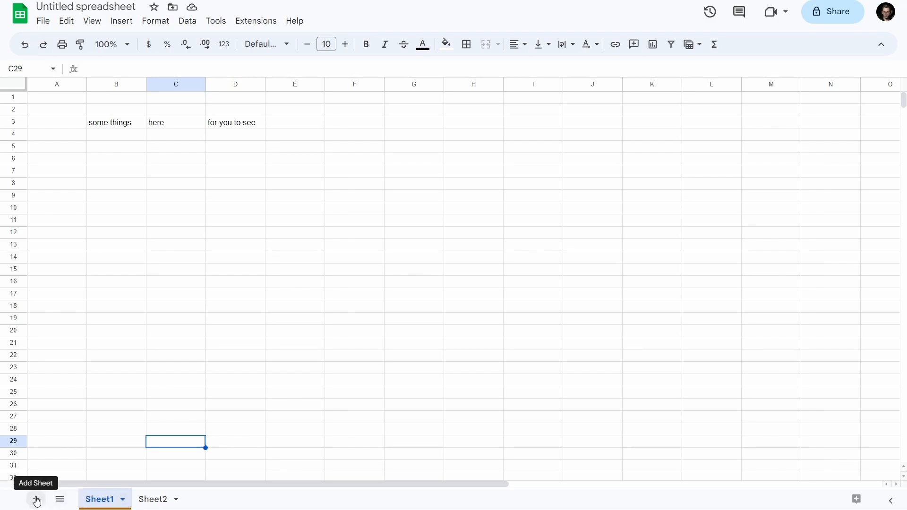
Step: Use the list of all sheets to go to Sheet2 and return to Sheet1
{"action": "left_click", "coordinate": [60, 499]}
{"action": "left_click", "coordinate": [91, 476]}
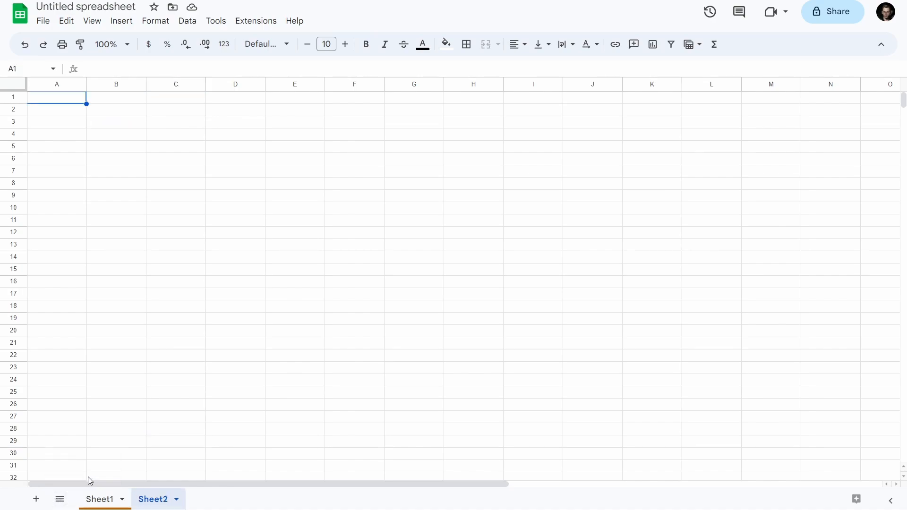
{"action": "left_click", "coordinate": [60, 499]}
{"action": "left_click", "coordinate": [86, 466]}
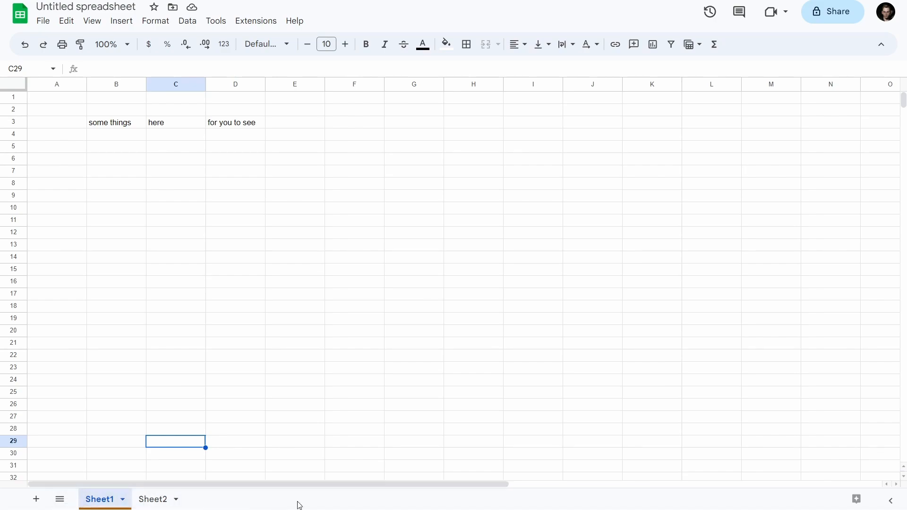
Step: Look at the add-on side panel and the Explore feature, closing each one again
{"action": "left_click", "coordinate": [891, 501]}
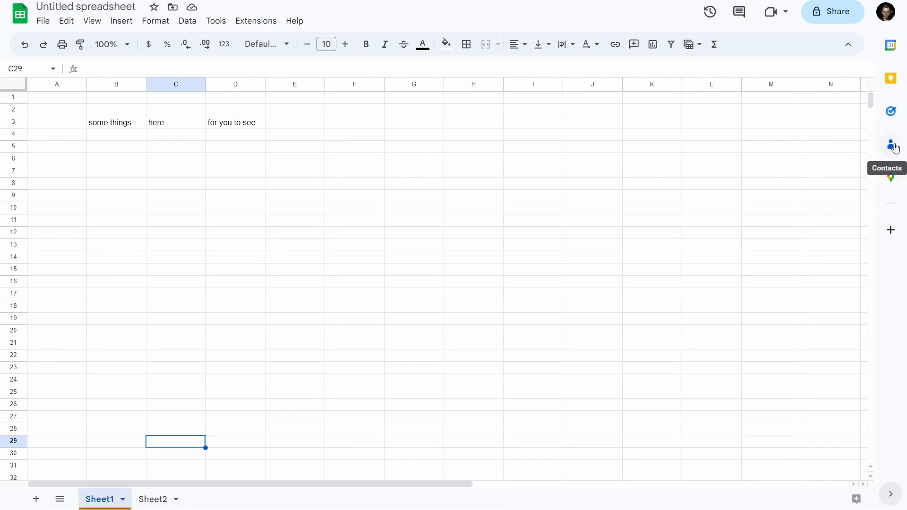
{"action": "left_click", "coordinate": [891, 495]}
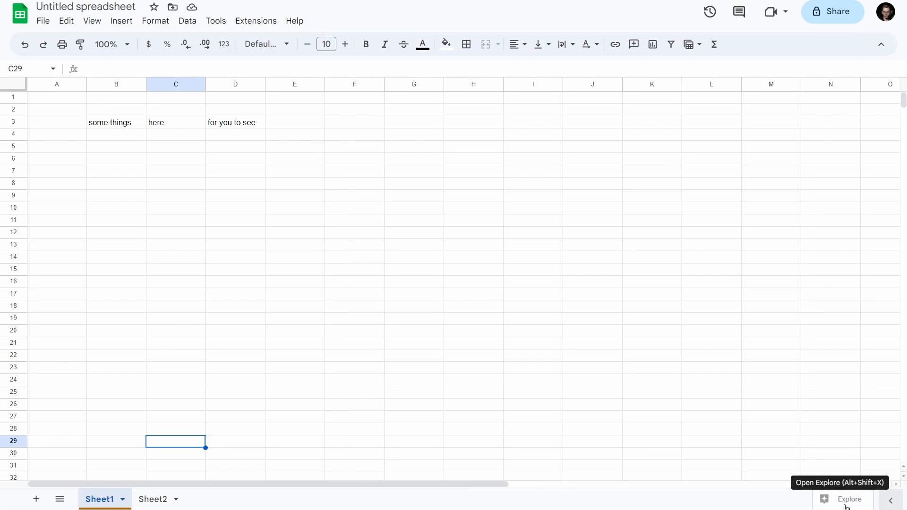
{"action": "left_click", "coordinate": [845, 500]}
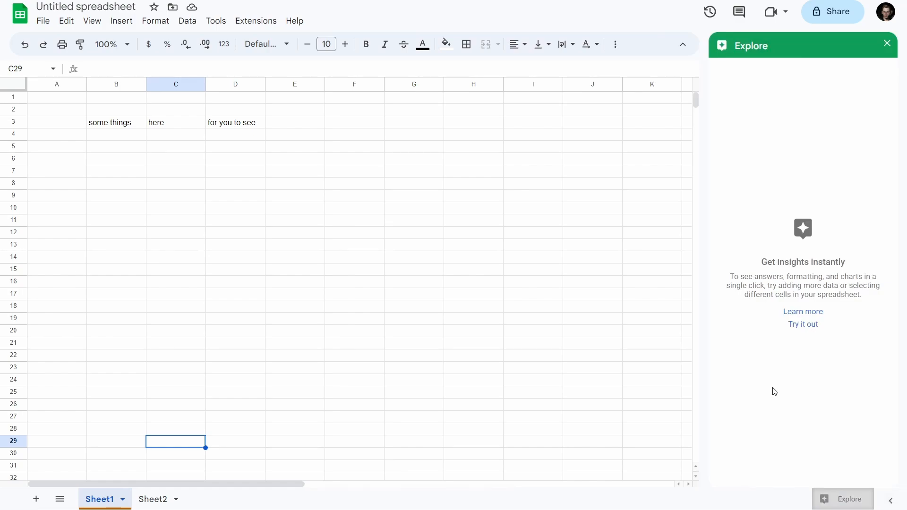
{"action": "left_click", "coordinate": [887, 43]}
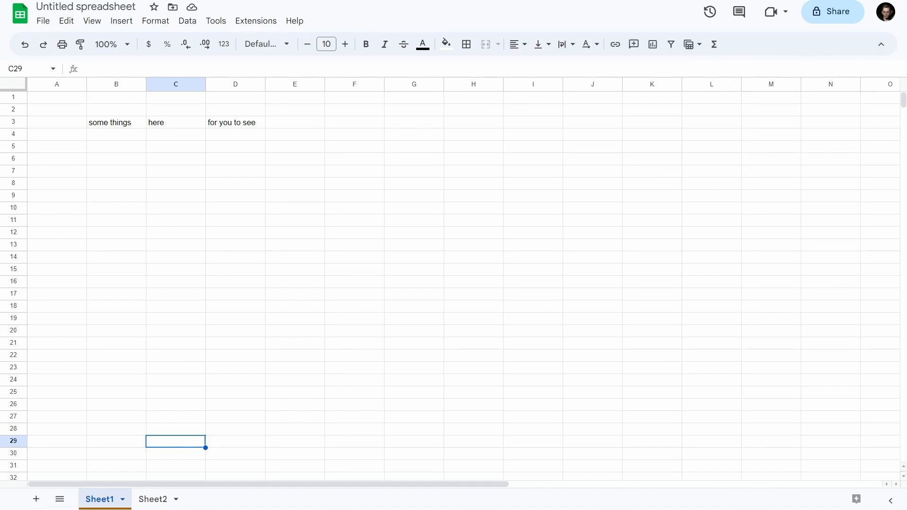
Step: Rename the spreadsheet as "Spreadsheets 101"
{"action": "left_click", "coordinate": [85, 6]}
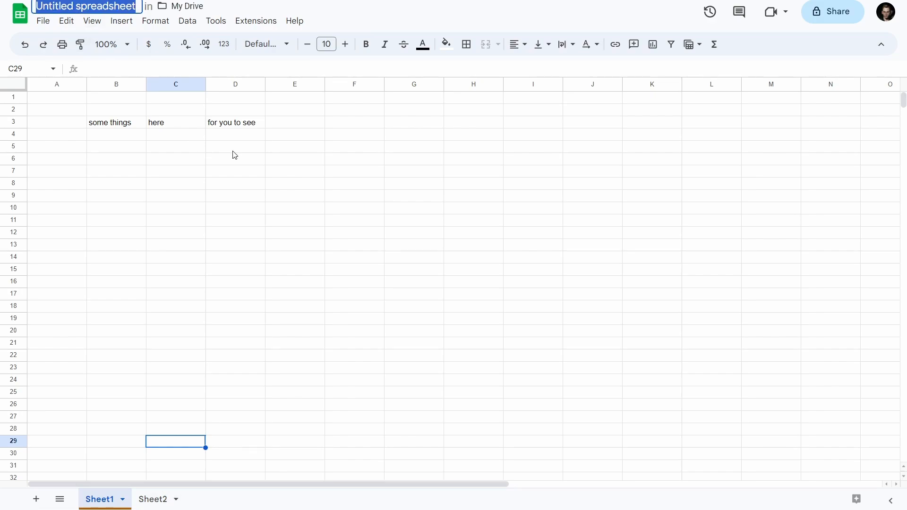
{"action": "type", "text": "Spreadsheets"}
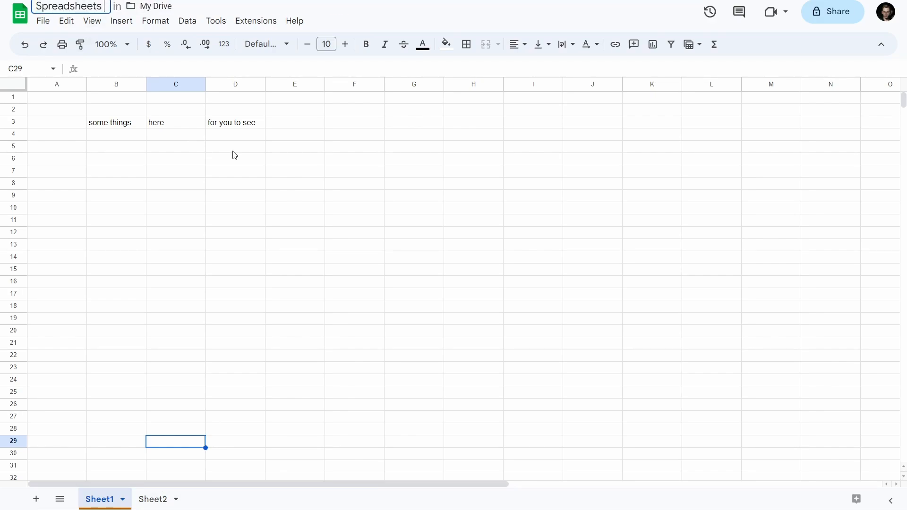
{"action": "type", "text": " 101"}
{"action": "key", "text": "Return"}
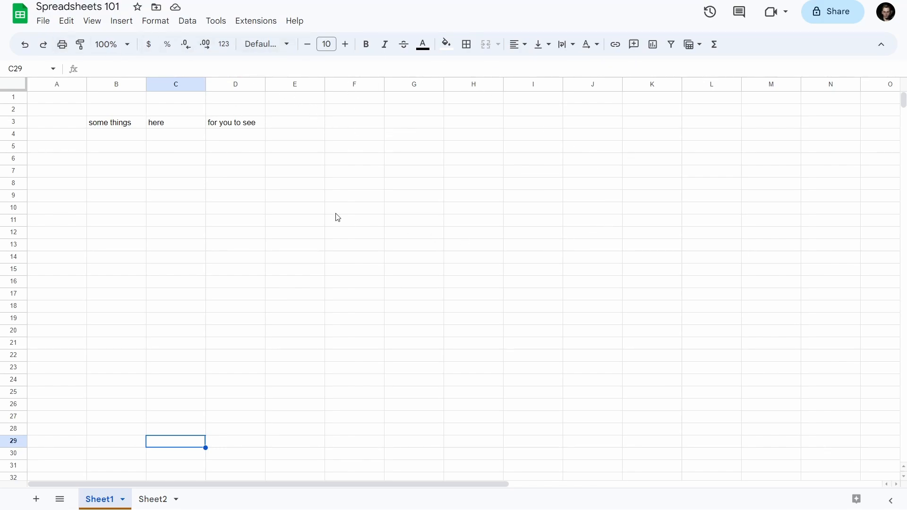
Step: Demonstrate cell selection with the empty block A4:E8 and single cells, including B3, D3 and C6
{"action": "left_click_drag", "start_coordinate": [292, 185], "coordinate": [76, 134]}
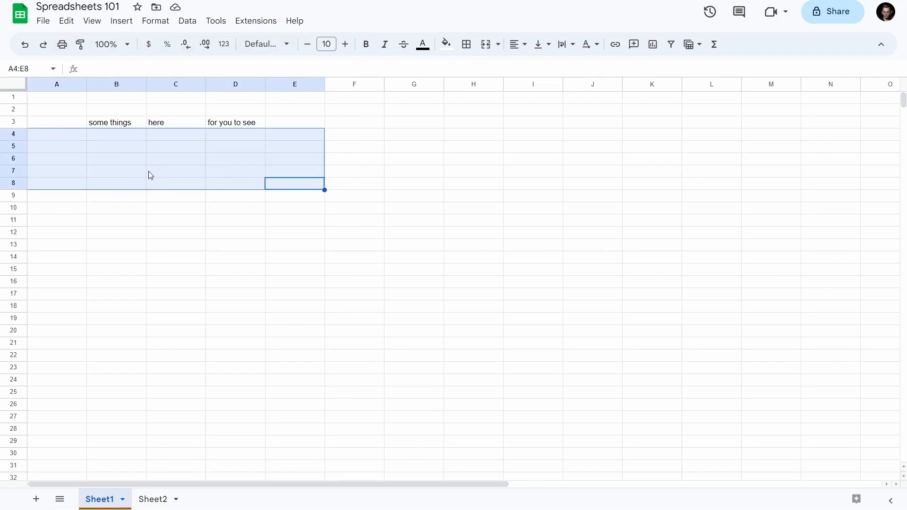
{"action": "left_click", "coordinate": [234, 198]}
{"action": "left_click", "coordinate": [121, 124]}
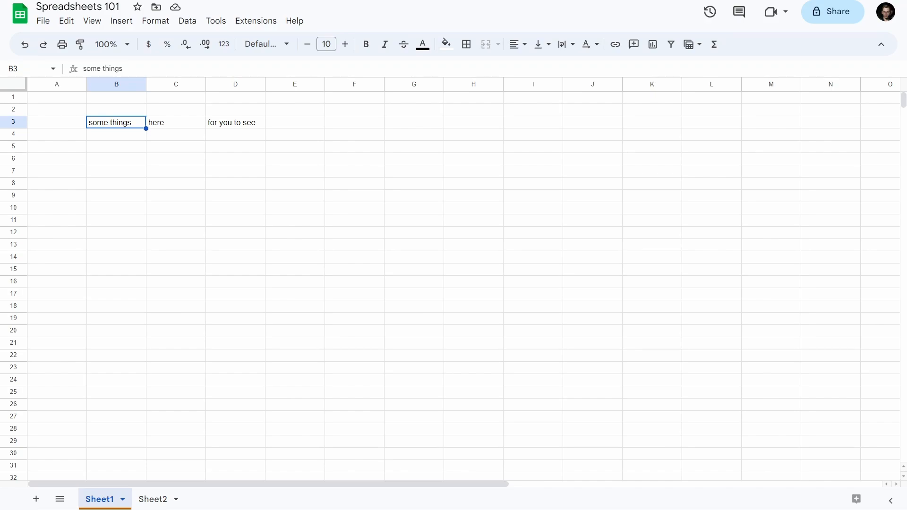
{"action": "left_click", "coordinate": [180, 112]}
{"action": "left_click", "coordinate": [238, 122]}
{"action": "left_click", "coordinate": [174, 160]}
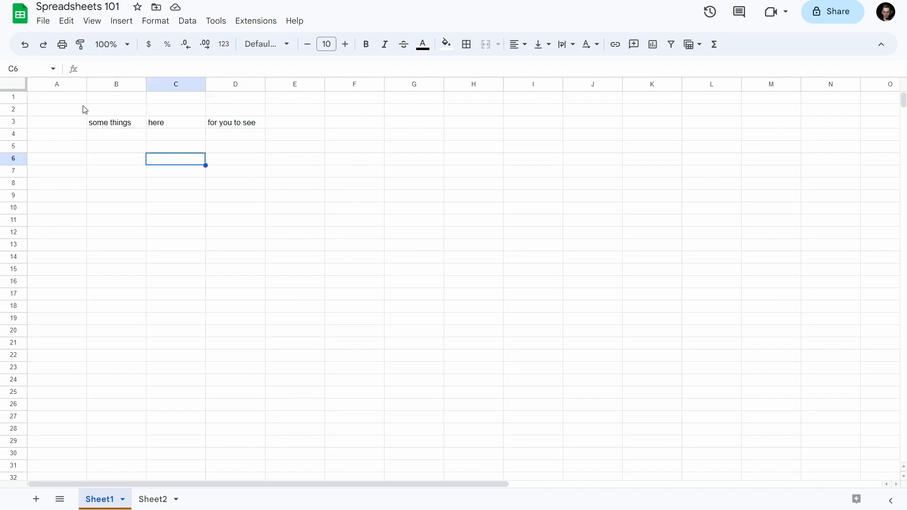
Step: Demonstrate selecting the filled range B3:D3, the entire row 3 and the single cell C3
{"action": "left_click_drag", "start_coordinate": [101, 127], "coordinate": [217, 131]}
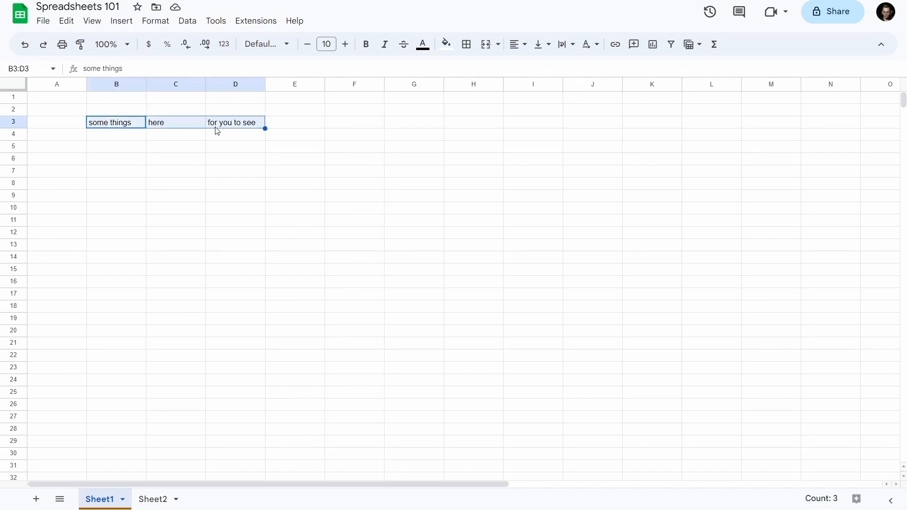
{"action": "left_click", "coordinate": [109, 122]}
{"action": "left_click", "coordinate": [85, 148]}
{"action": "left_click", "coordinate": [182, 184]}
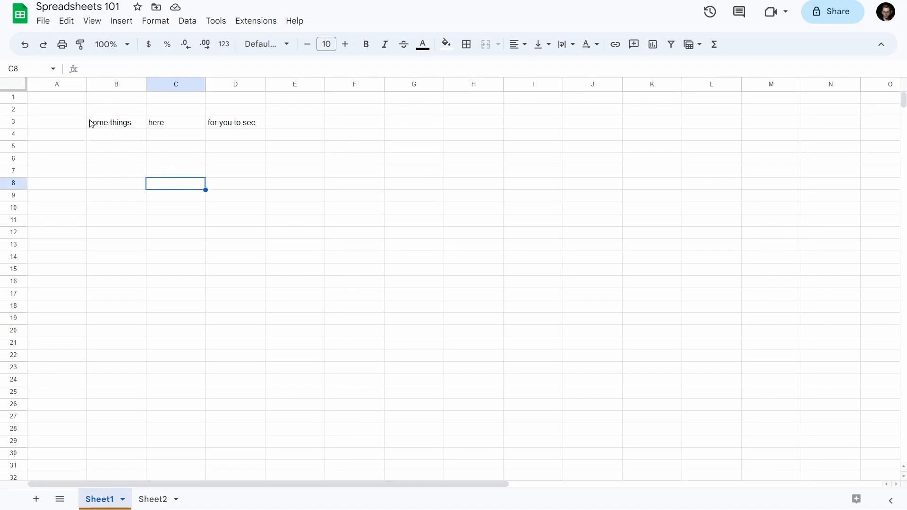
{"action": "left_click", "coordinate": [11, 124]}
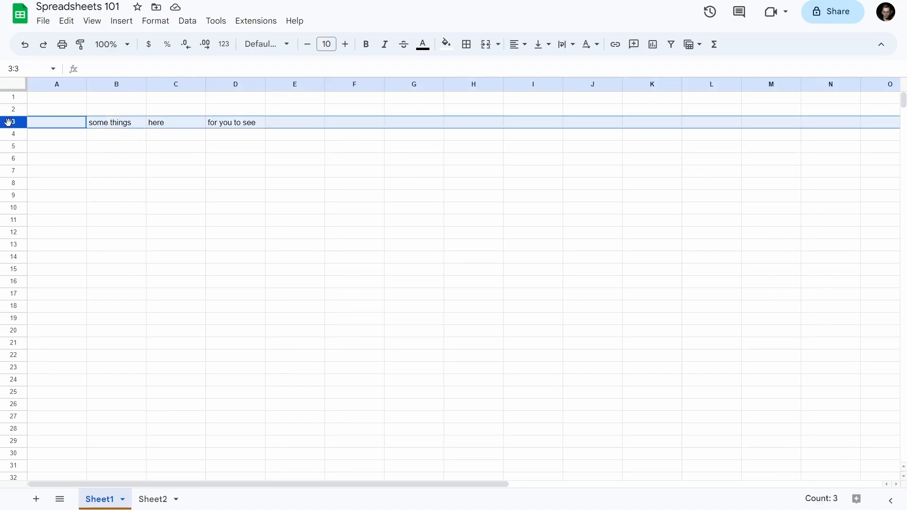
{"action": "left_click", "coordinate": [149, 125]}
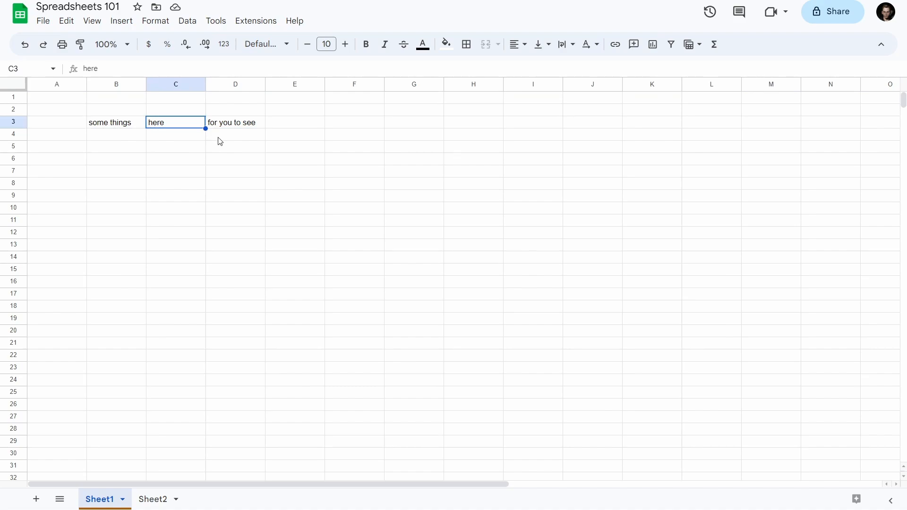
Step: Demonstrate selecting entire columns B, C and D one at a time, ending on the single cell D5
{"action": "left_click", "coordinate": [114, 79]}
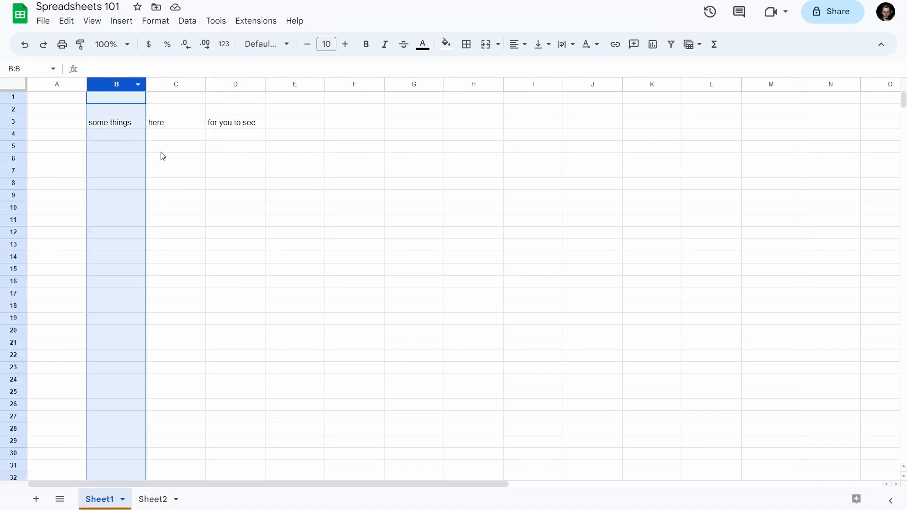
{"action": "left_click", "coordinate": [225, 85]}
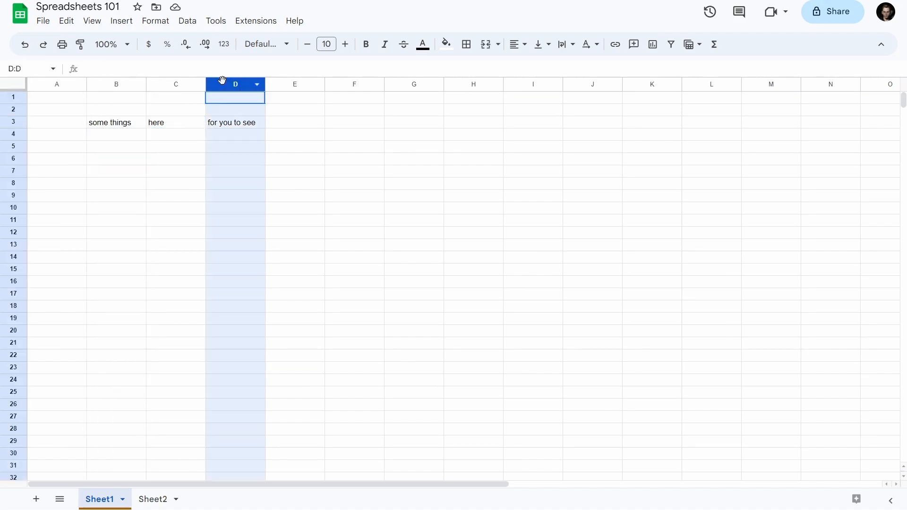
{"action": "left_click", "coordinate": [116, 85]}
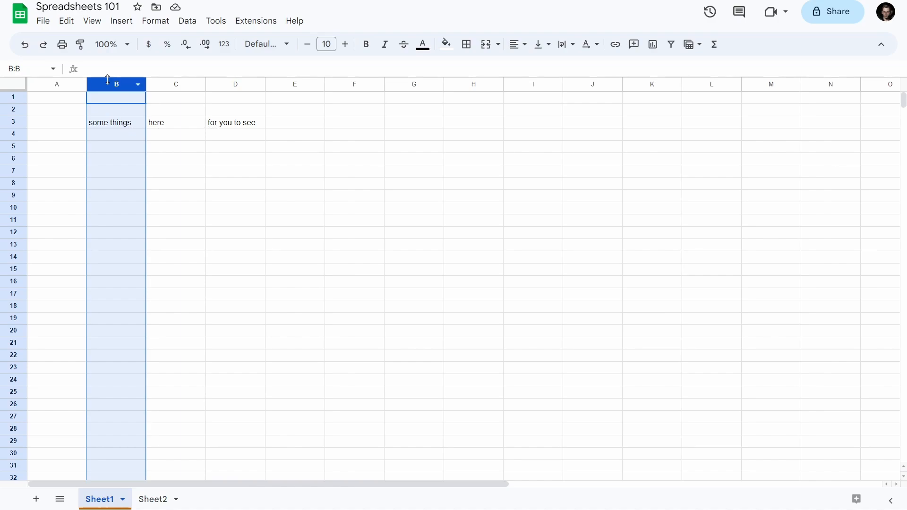
{"action": "left_click", "coordinate": [168, 136]}
{"action": "left_click", "coordinate": [184, 85]}
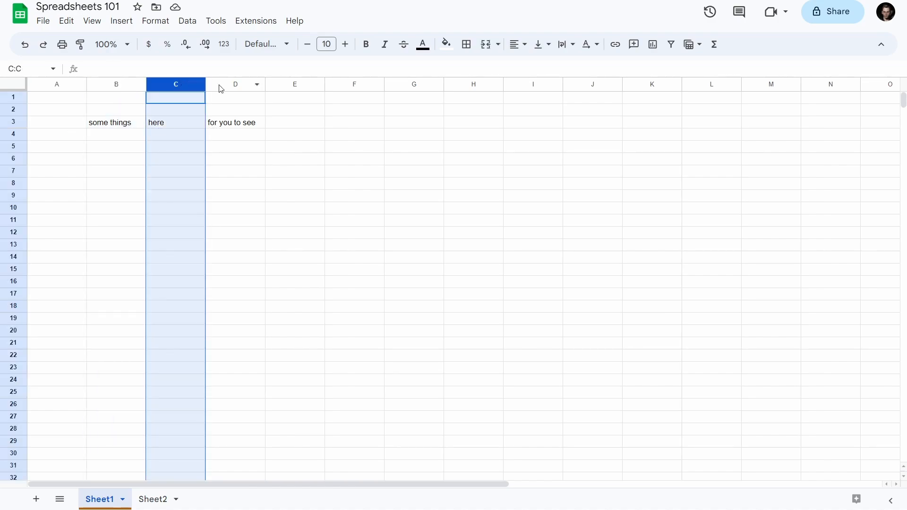
{"action": "left_click", "coordinate": [223, 85]}
{"action": "left_click", "coordinate": [254, 150]}
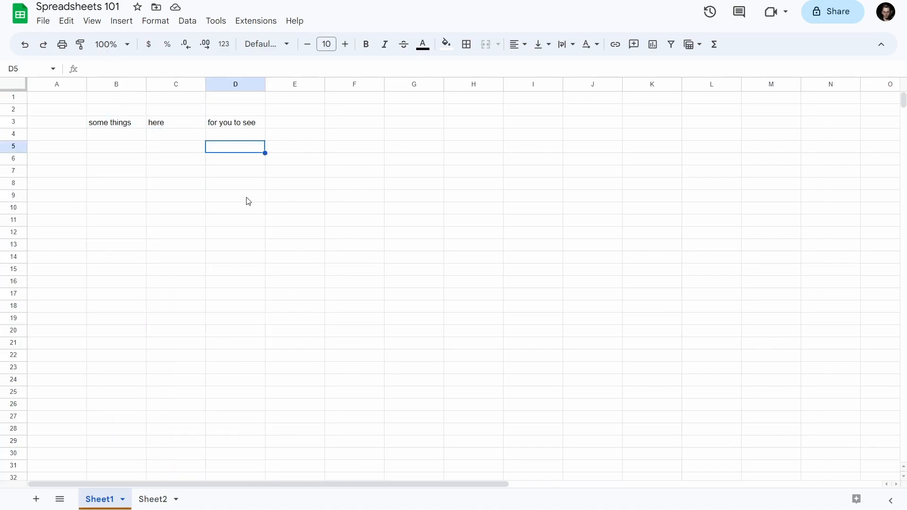
Step: Select the entire column D together with the entire row 5
{"action": "left_click", "coordinate": [221, 83]}
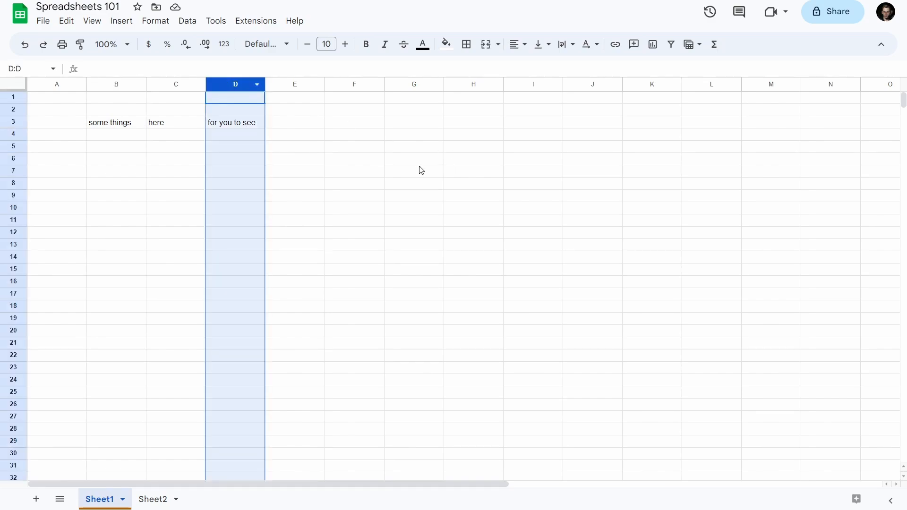
{"action": "left_click", "coordinate": [13, 146], "text": "ctrl"}
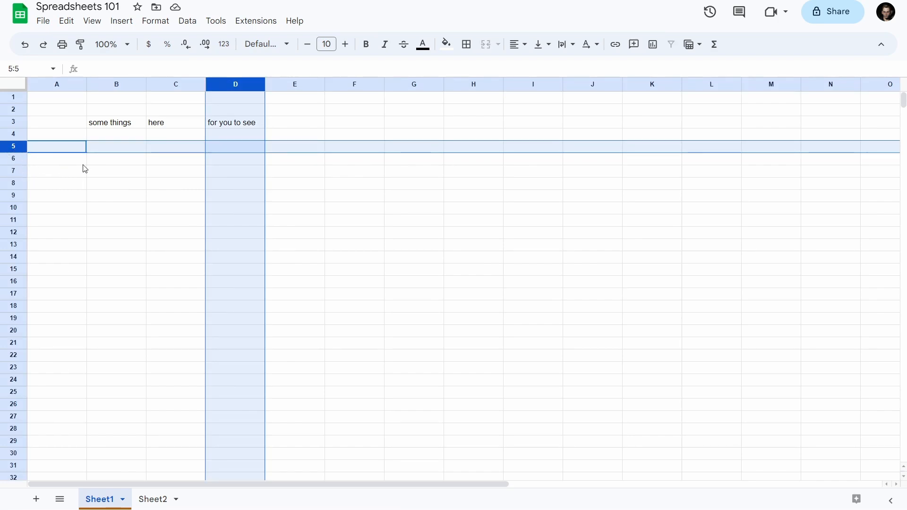
Step: Select columns B, C, F and H together as a non-adjacent selection, then clear it by selecting cell E4
{"action": "left_click", "coordinate": [113, 171]}
{"action": "left_click", "coordinate": [122, 84]}
{"action": "left_click", "coordinate": [157, 85], "text": "ctrl"}
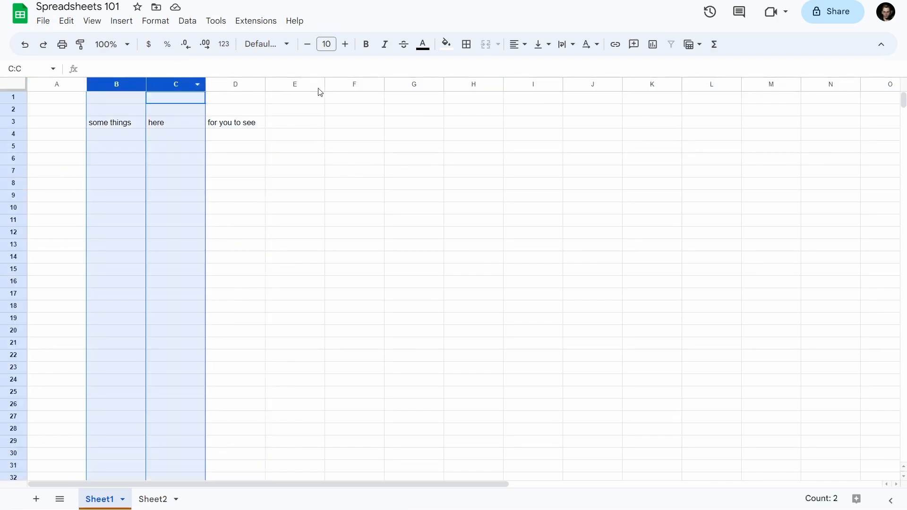
{"action": "left_click", "coordinate": [336, 86], "text": "ctrl"}
{"action": "left_click", "coordinate": [479, 86], "text": "ctrl"}
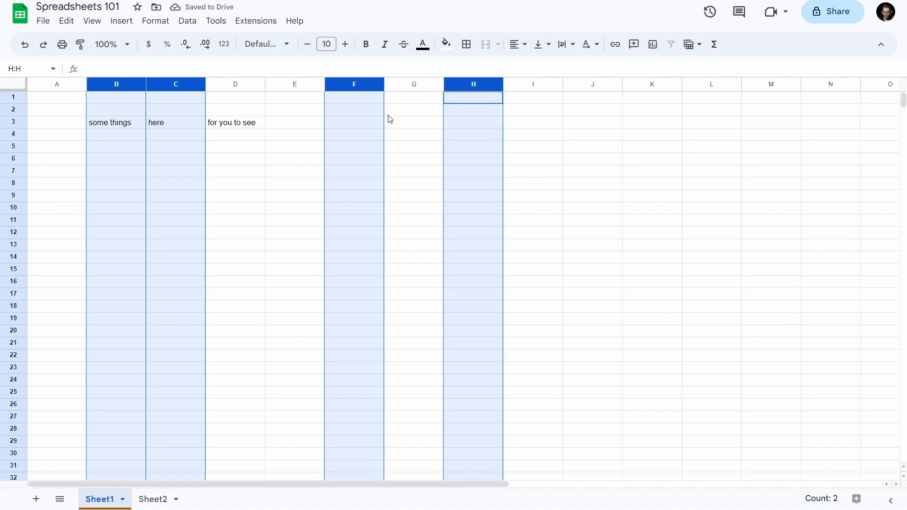
{"action": "left_click", "coordinate": [296, 134]}
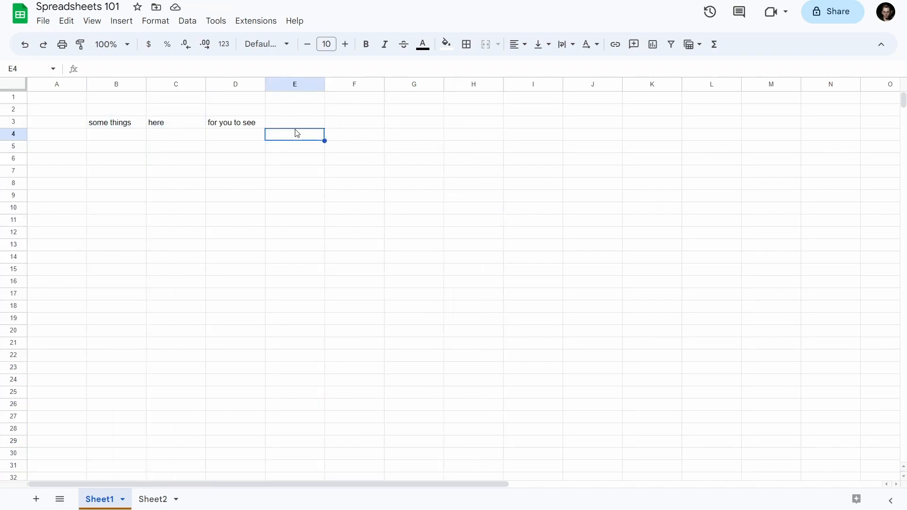
Step: Demonstrate contiguous selection with columns F:J and ranges extended from B5, including B5:J13, B5:L10, B5:B9 and B5:D11
{"action": "left_click", "coordinate": [355, 86]}
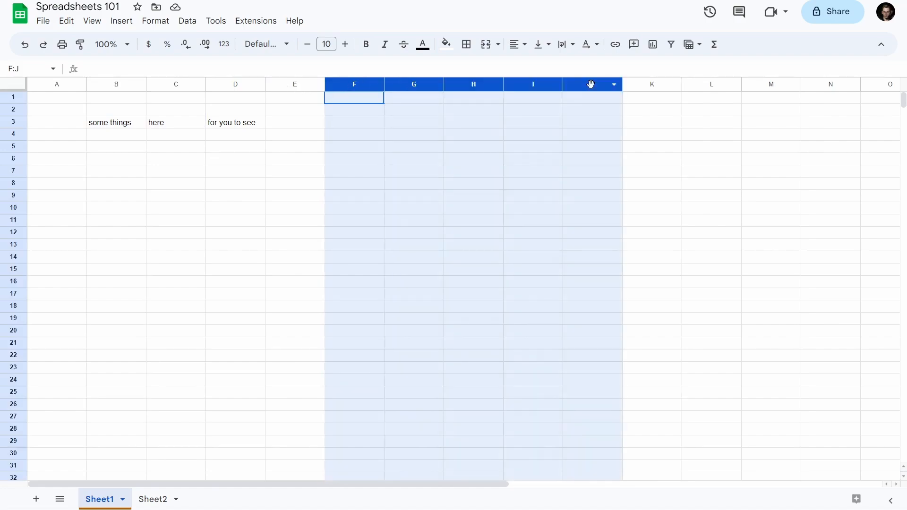
{"action": "left_click", "coordinate": [592, 84], "text": "shift"}
{"action": "left_click", "coordinate": [129, 149]}
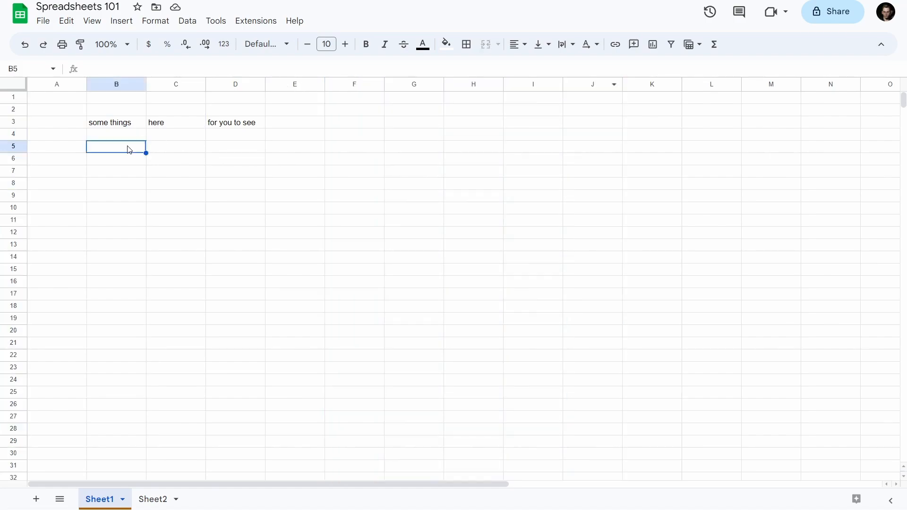
{"action": "left_click", "coordinate": [571, 245], "text": "shift"}
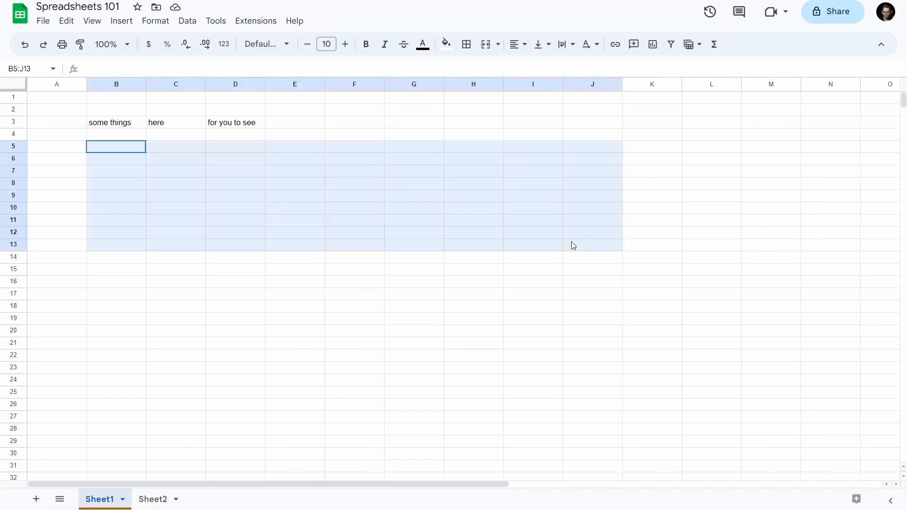
{"action": "left_click", "coordinate": [664, 159], "text": "shift"}
{"action": "left_click", "coordinate": [689, 214], "text": "shift"}
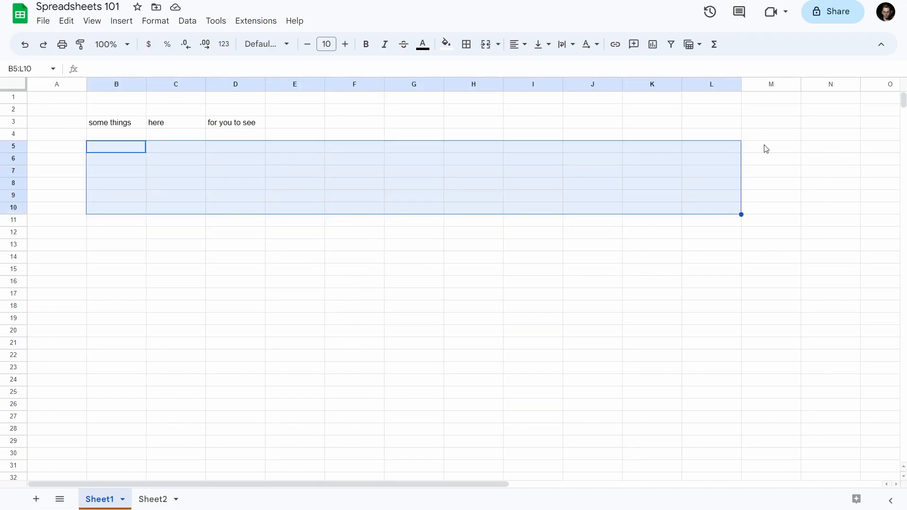
{"action": "left_click", "coordinate": [781, 148], "text": "shift"}
{"action": "left_click", "coordinate": [123, 200], "text": "shift"}
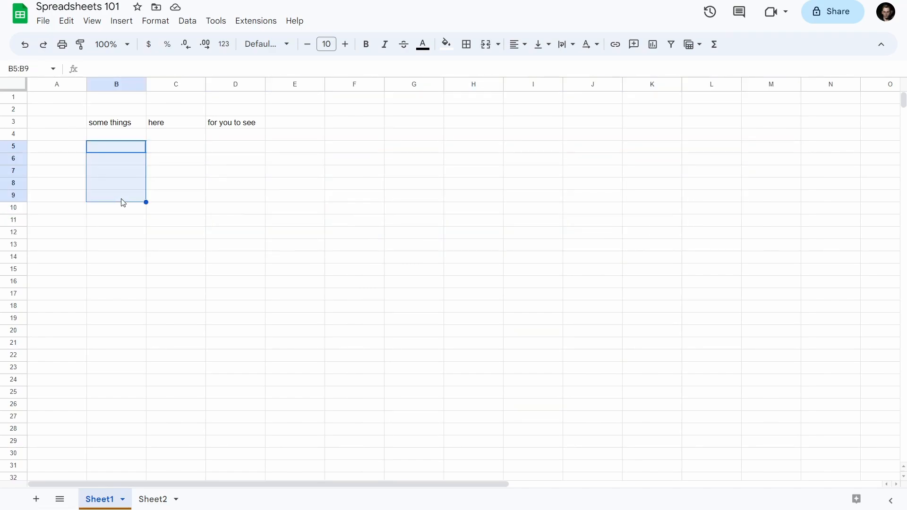
{"action": "left_click", "coordinate": [211, 224], "text": "shift"}
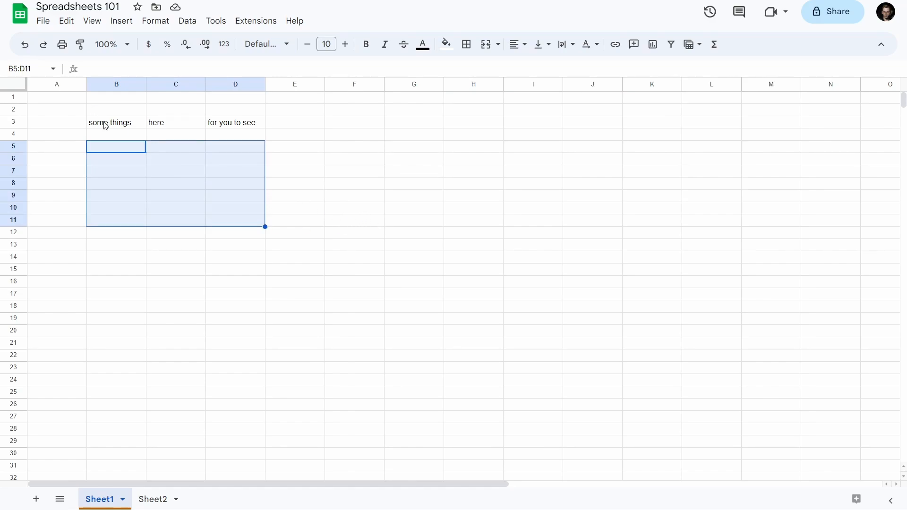
{"action": "left_click_drag", "start_coordinate": [105, 122], "coordinate": [643, 205]}
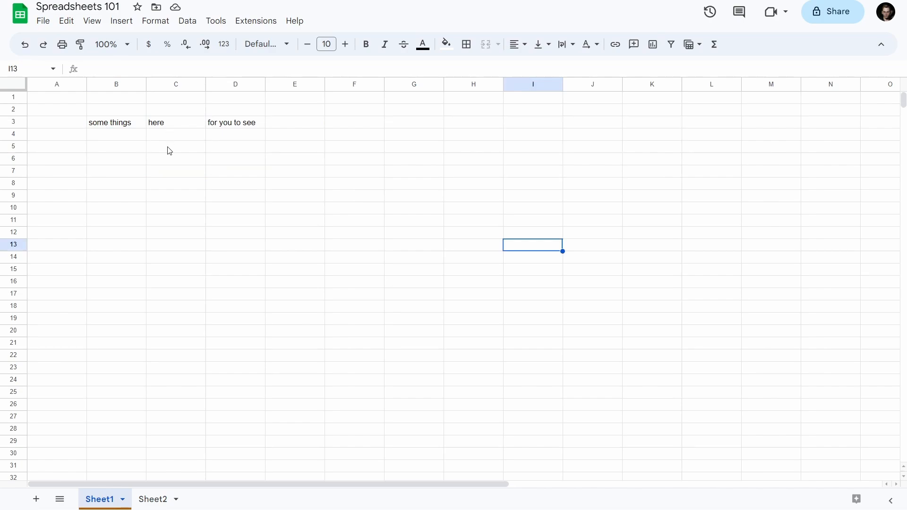
Step: Select the scattered cells B3, D3, F8, D12 and C16 together
{"action": "left_click", "coordinate": [111, 123]}
{"action": "left_click", "coordinate": [217, 127], "text": "ctrl"}
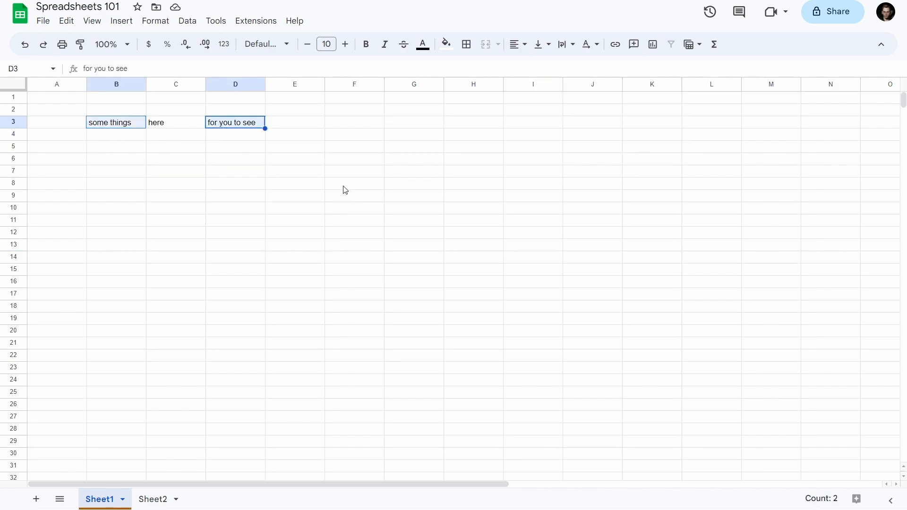
{"action": "left_click", "coordinate": [342, 186], "text": "ctrl"}
{"action": "left_click", "coordinate": [242, 237], "text": "ctrl"}
{"action": "left_click", "coordinate": [165, 285], "text": "ctrl"}
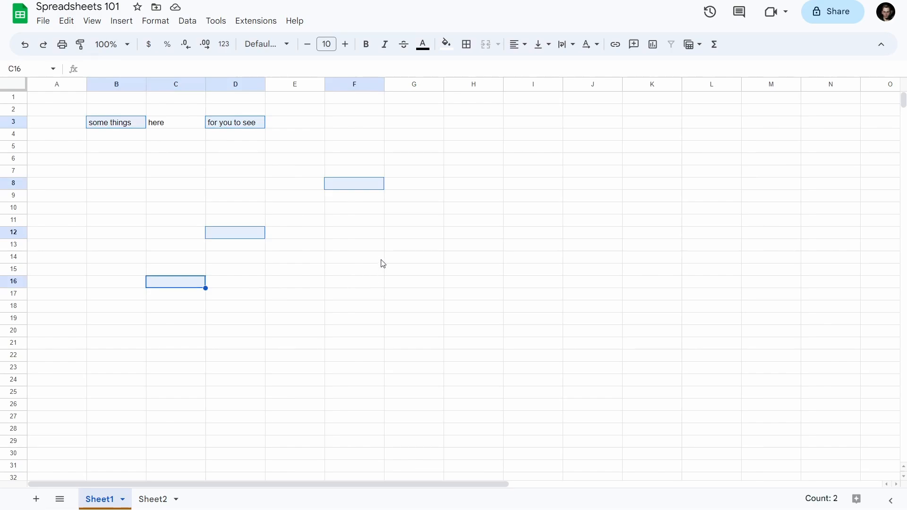
Step: Move the active cell one neighbour at a time from D4 around the text in row 3, through C6 and down to B11
{"action": "left_click", "coordinate": [251, 138]}
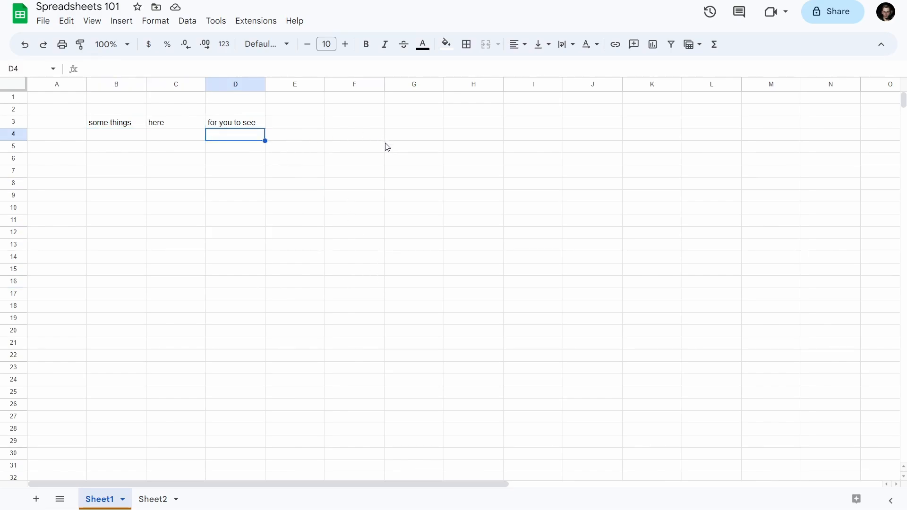
{"action": "key", "text": "Up"}
{"action": "key", "text": "Left"}
{"action": "key", "text": "Left"}
{"action": "key", "text": "Left"}
{"action": "key", "text": "Right"}
{"action": "key", "text": "Right"}
{"action": "key", "text": "Right"}
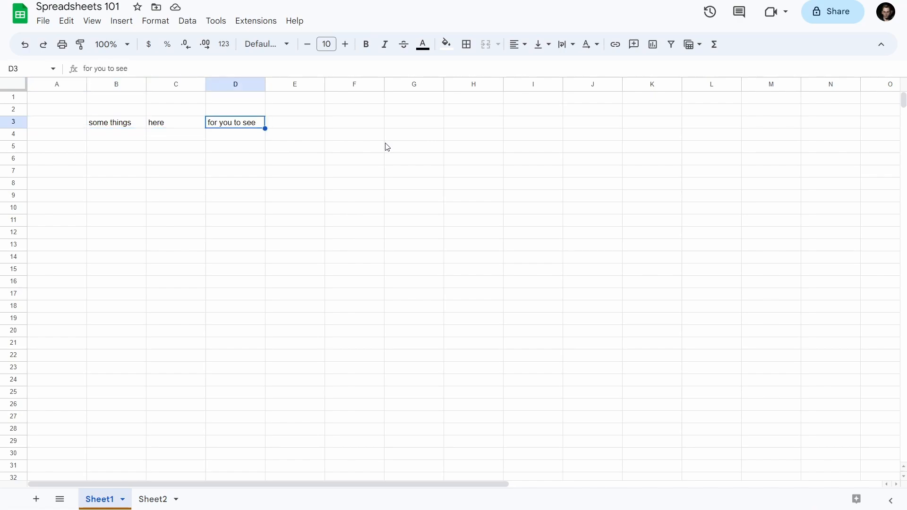
{"action": "key", "text": "Up"}
{"action": "key", "text": "Left"}
{"action": "key", "text": "Left"}
{"action": "key", "text": "Left"}
{"action": "key", "text": "Down"}
{"action": "key", "text": "Down"}
{"action": "key", "text": "Down"}
{"action": "key", "text": "Right"}
{"action": "key", "text": "Right"}
{"action": "key", "text": "Down"}
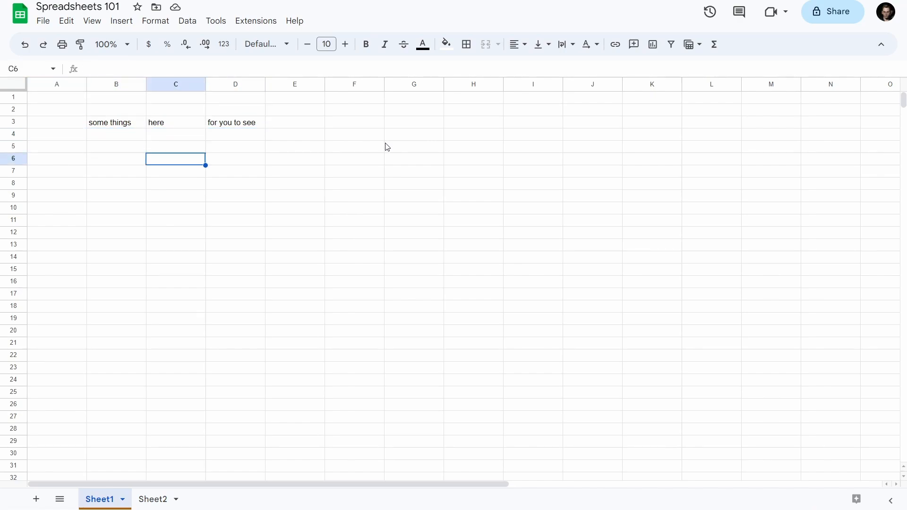
{"action": "key", "text": "Down"}
{"action": "key", "text": "Down"}
{"action": "key", "text": "Down"}
{"action": "key", "text": "Left"}
{"action": "key", "text": "Left"}
{"action": "key", "text": "Down"}
{"action": "key", "text": "Down"}
{"action": "key", "text": "Right"}
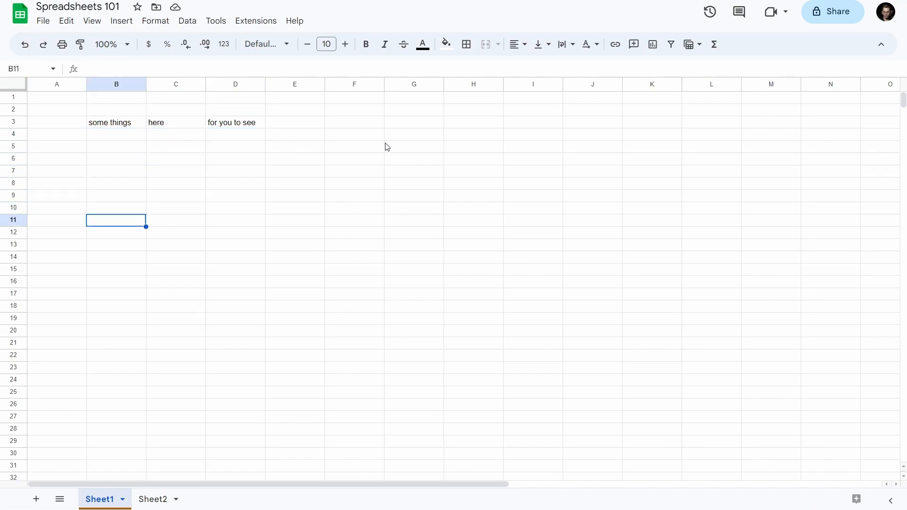
Step: Demonstrate jumping the active cell to the edges of the data and sheet along column B and row 3, ending on D3
{"action": "key", "text": "ctrl+Up"}
{"action": "key", "text": "ctrl+Right"}
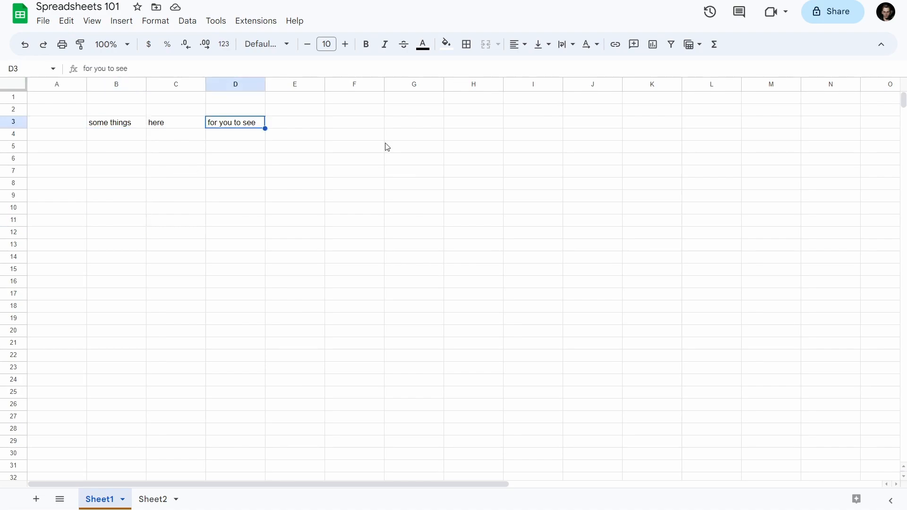
{"action": "key", "text": "ctrl+Left"}
{"action": "key", "text": "ctrl+Down"}
{"action": "key", "text": "ctrl+Up"}
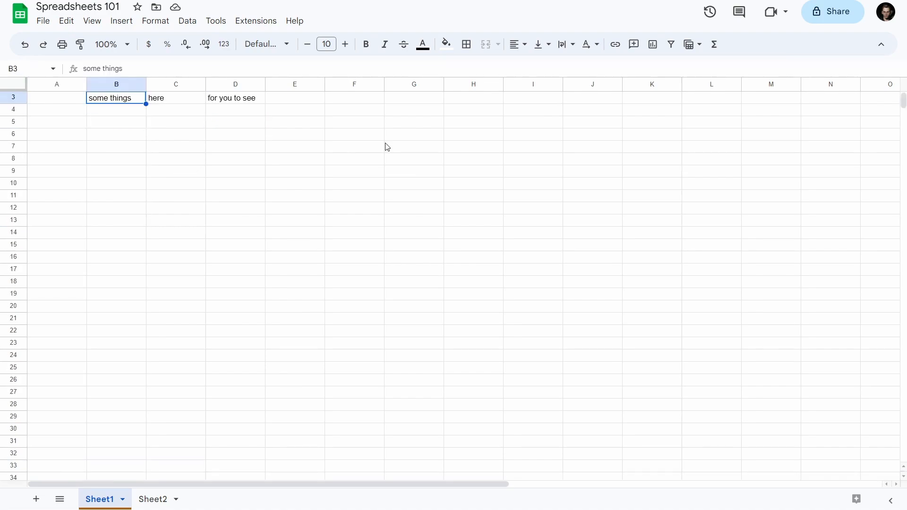
{"action": "key", "text": "ctrl+Up"}
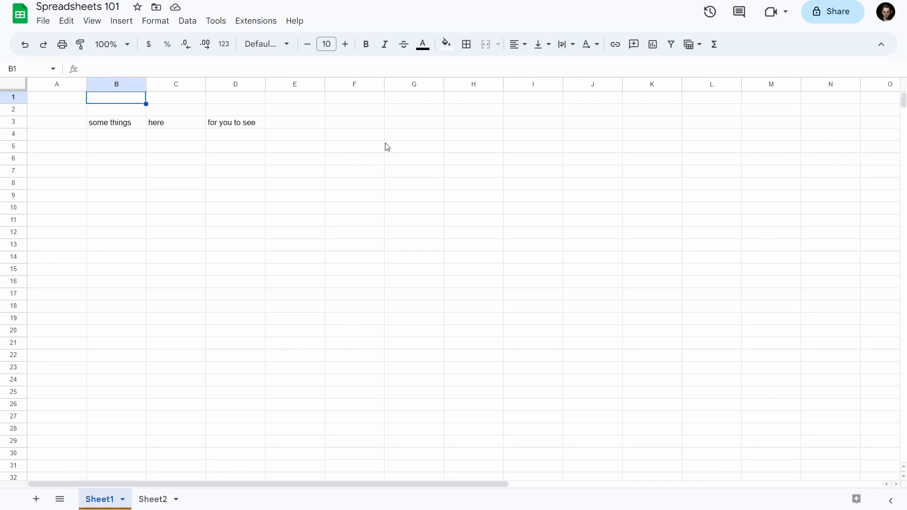
{"action": "key", "text": "Down"}
{"action": "key", "text": "Down"}
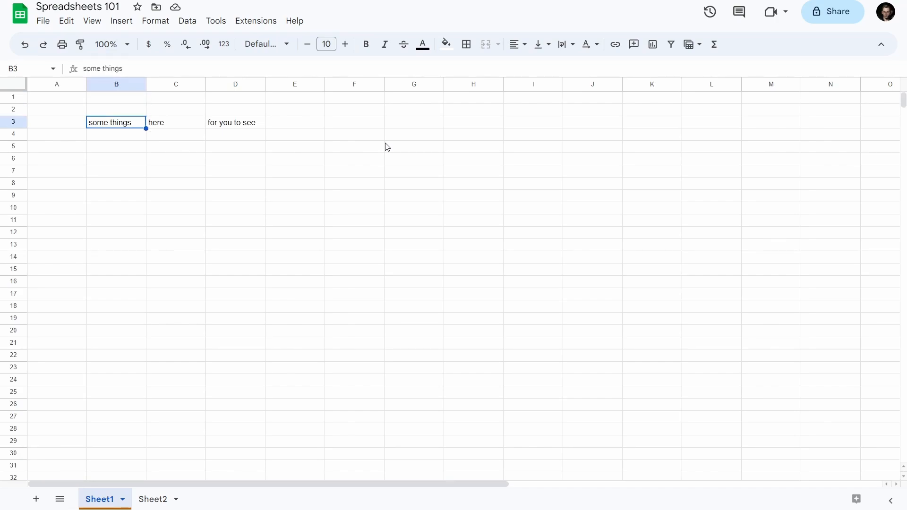
{"action": "key", "text": "ctrl+Right"}
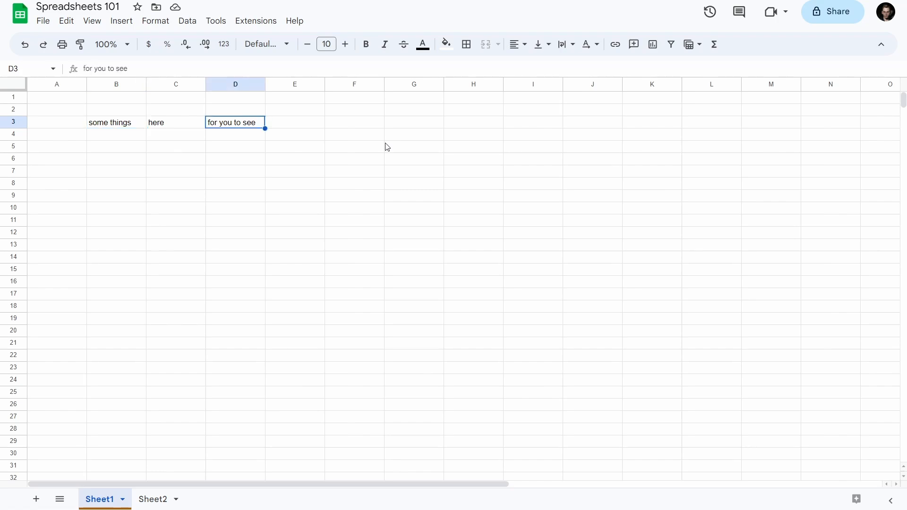
Step: Enter the sample text "a", "asd", "asdf" and "ad" in cells E3 to H3
{"action": "key", "text": "Right"}
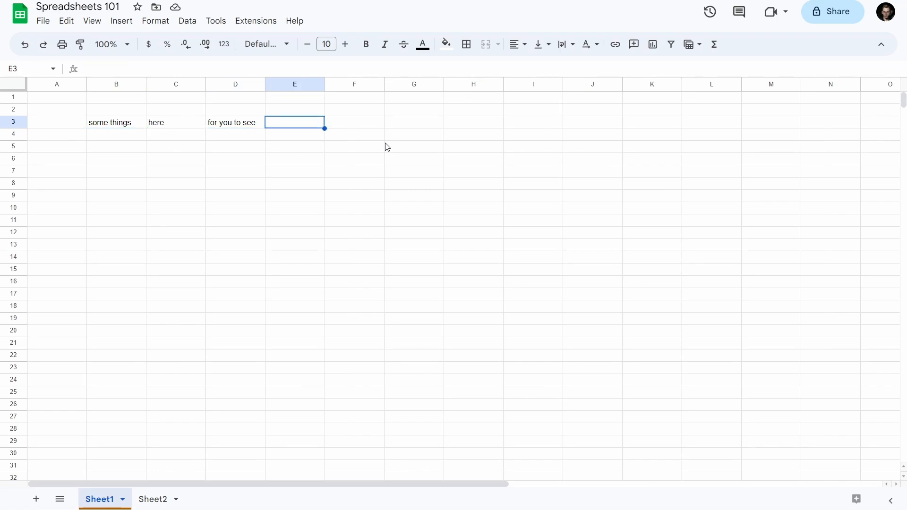
{"action": "type", "text": "a"}
{"action": "key", "text": "Tab"}
{"action": "type", "text": "asd"}
{"action": "key", "text": "Tab"}
{"action": "type", "text": "asdf"}
{"action": "key", "text": "Tab"}
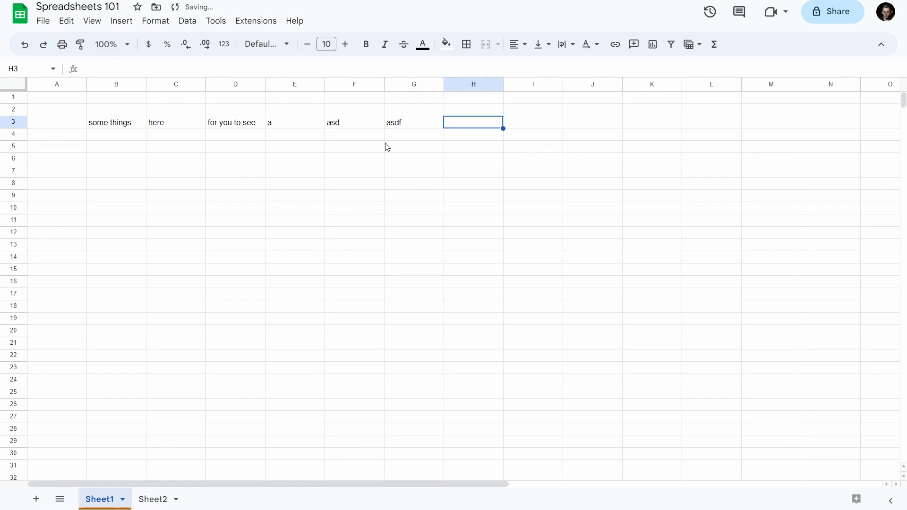
{"action": "type", "text": "ad"}
{"action": "key", "text": "Tab"}
Step: Leave I3 empty and enter "asdf", "asdf" and "asd" in cells J3 to L3
{"action": "key", "text": "Tab"}
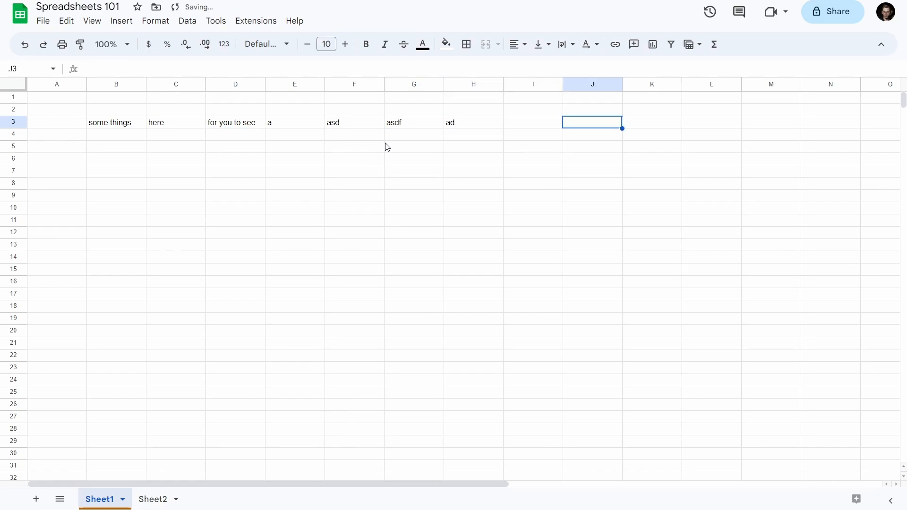
{"action": "type", "text": "asdf"}
{"action": "key", "text": "Tab"}
{"action": "type", "text": "asdf"}
{"action": "key", "text": "Tab"}
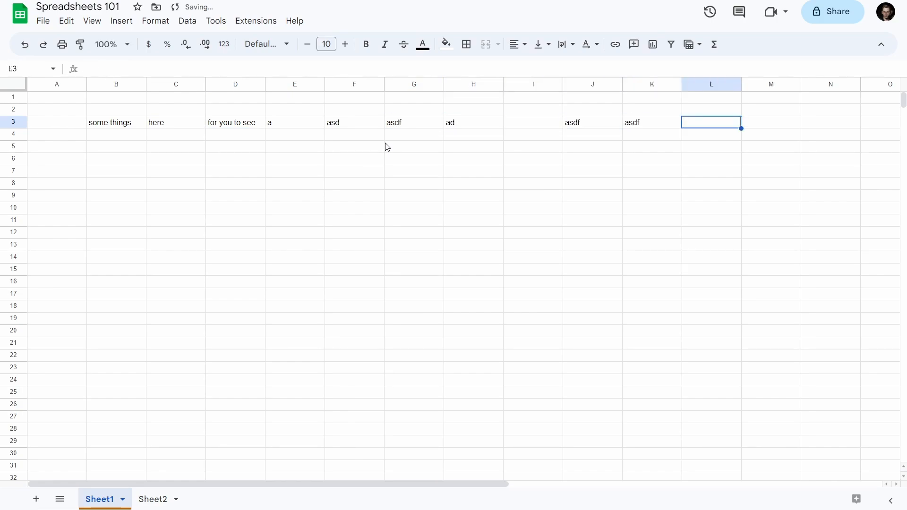
{"action": "type", "text": "asd"}
{"action": "key", "text": "Left"}
Step: Return to B3, jump to the end of the filled block before the gap, and move through the empty cells around I3 to I2
{"action": "key", "text": "Left"}
{"action": "key", "text": "Left"}
{"action": "key", "text": "Left"}
{"action": "key", "text": "Left"}
{"action": "key", "text": "Left"}
{"action": "key", "text": "Left"}
{"action": "key", "text": "Left"}
{"action": "key", "text": "Left"}
{"action": "key", "text": "Left"}
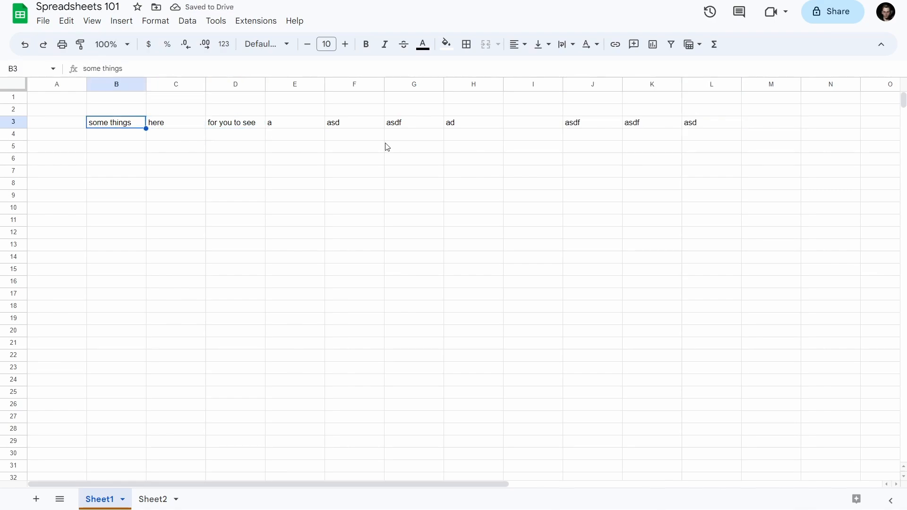
{"action": "key", "text": "ctrl+Right"}
{"action": "key", "text": "Right"}
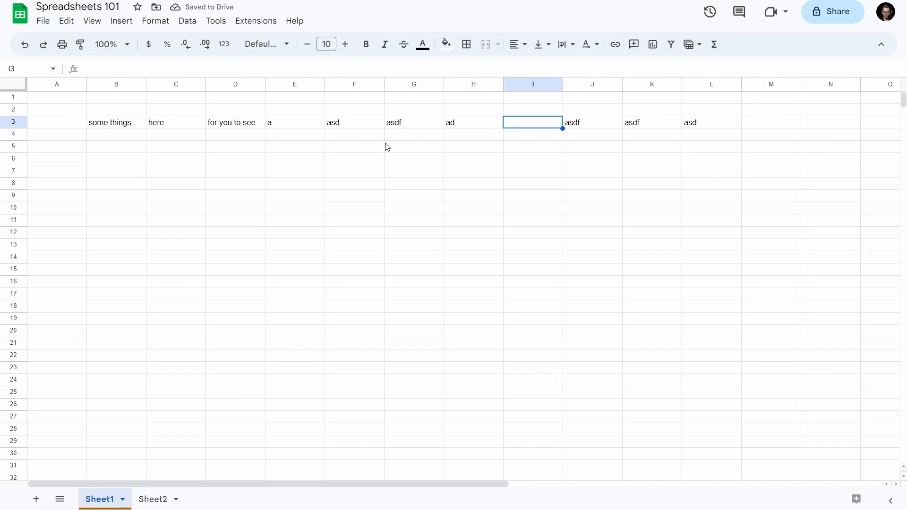
{"action": "key", "text": "Down"}
{"action": "key", "text": "Down"}
{"action": "key", "text": "Up"}
{"action": "key", "text": "Up"}
{"action": "key", "text": "Up"}
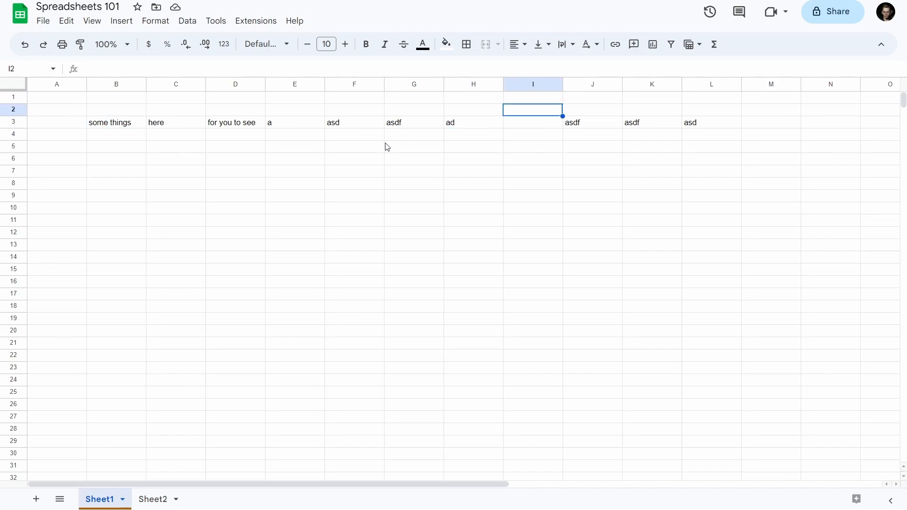
Step: Move into the second filled block of row 3 and jump the active cell repeatedly between J3 and L3
{"action": "key", "text": "Down"}
{"action": "key", "text": "Right"}
{"action": "key", "text": "ctrl+Right"}
{"action": "key", "text": "ctrl+Left"}
{"action": "key", "text": "ctrl+Right"}
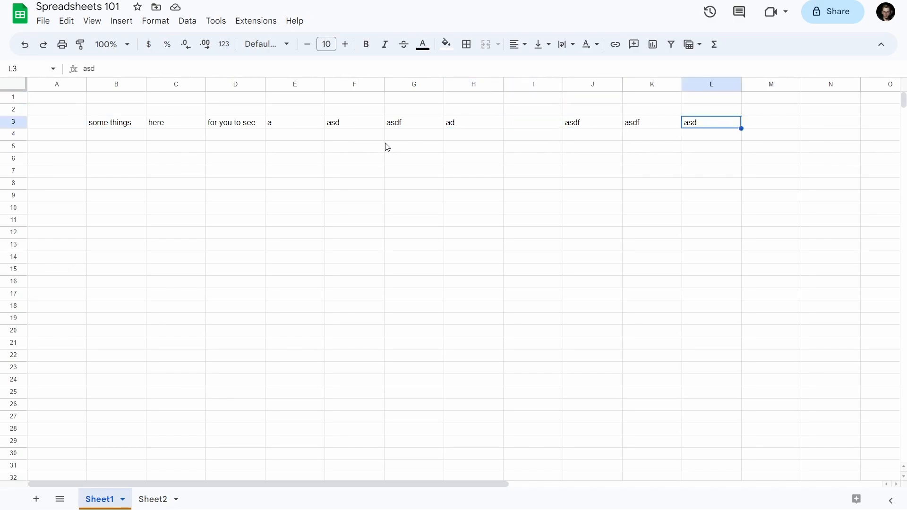
{"action": "key", "text": "ctrl+Left"}
{"action": "key", "text": "ctrl+Right"}
{"action": "key", "text": "ctrl+Left"}
{"action": "key", "text": "ctrl+Right"}
{"action": "key", "text": "ctrl+Left"}
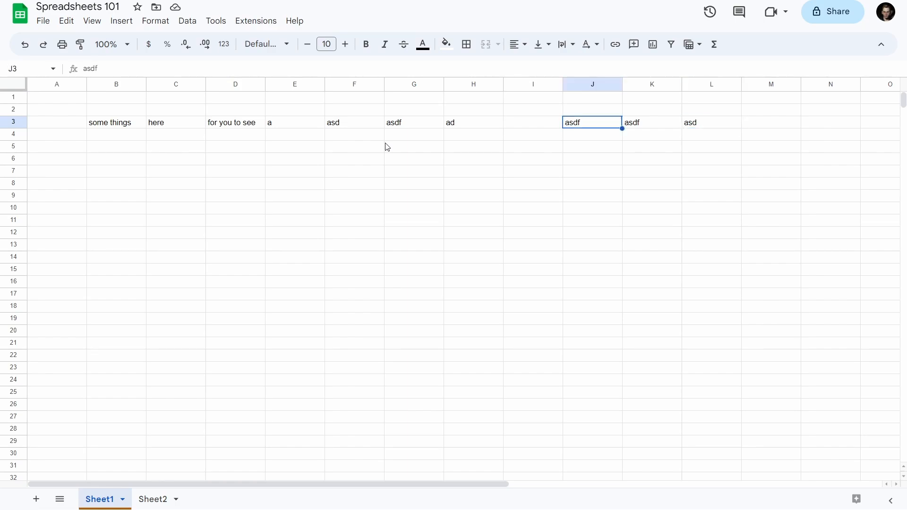
Step: Jump the active cell back across the empty gap in row 3, ending on B3
{"action": "key", "text": "ctrl+Left"}
{"action": "key", "text": "ctrl+Left"}
{"action": "key", "text": "ctrl+Left"}
{"action": "key", "text": "ctrl+Right"}
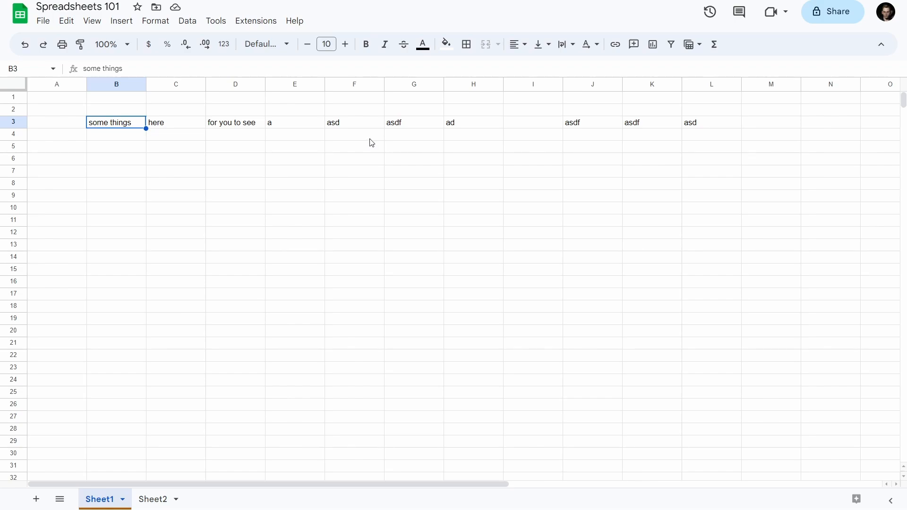
Step: Enter the sample text "here", "asdf", "asdf" and "sadf" in cells B4 to B7
{"action": "left_click", "coordinate": [137, 159]}
{"action": "left_click", "coordinate": [140, 137]}
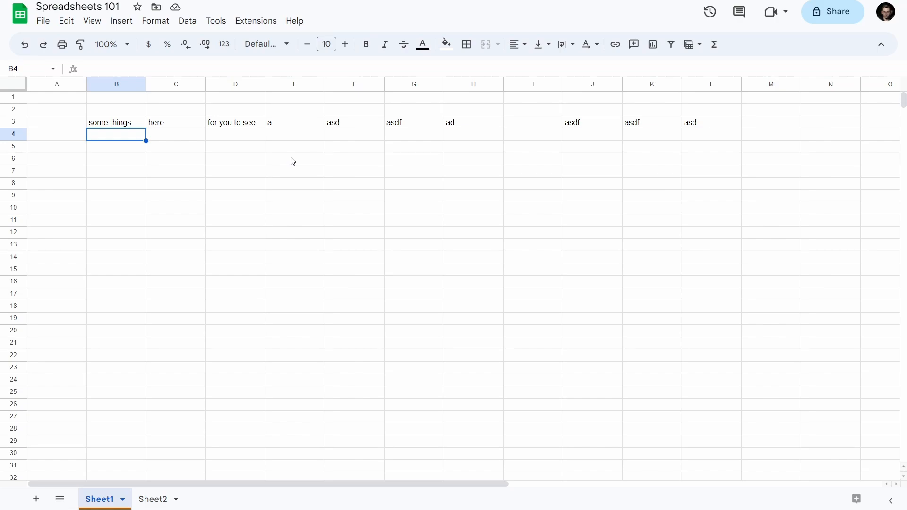
{"action": "type", "text": "here"}
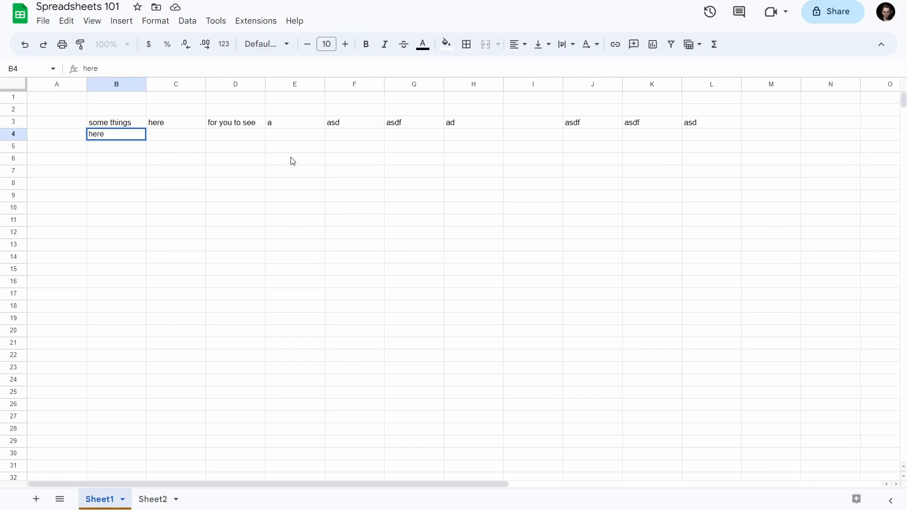
{"action": "key", "text": "Return"}
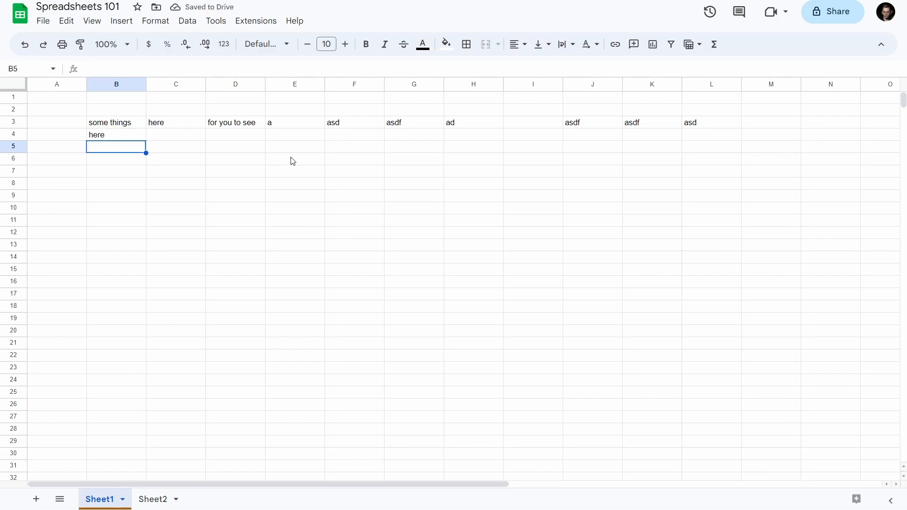
{"action": "type", "text": "asdf"}
{"action": "key", "text": "Return"}
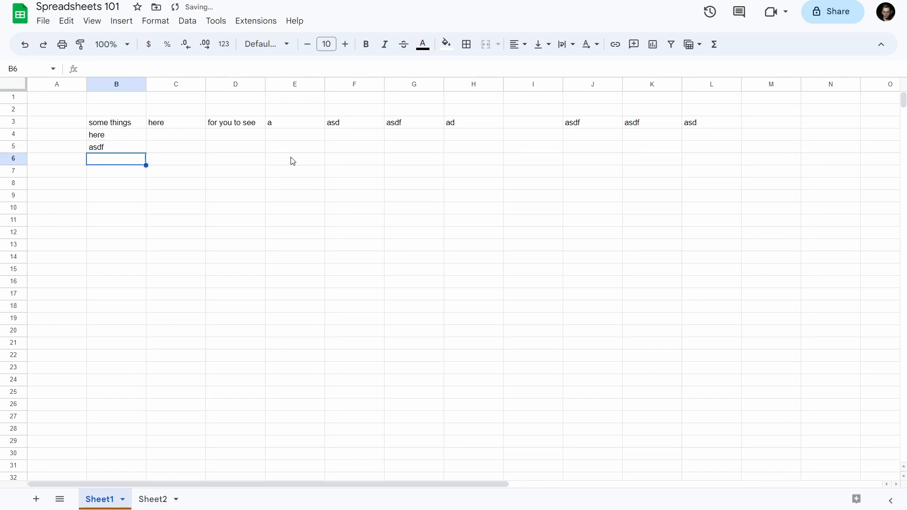
{"action": "type", "text": "asdf"}
{"action": "key", "text": "Return"}
{"action": "type", "text": "sadf"}
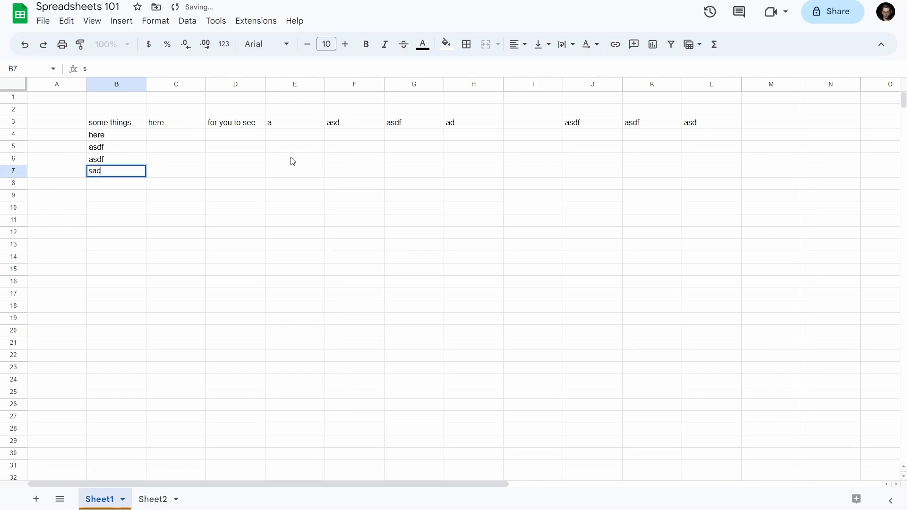
{"action": "key", "text": "Return"}
Step: Enter the column headers "Type", "Price", "Buy" and "Sell" in cells B2 to E2
{"action": "key", "text": "Up"}
{"action": "key", "text": "Up"}
{"action": "key", "text": "Up"}
{"action": "key", "text": "Up"}
{"action": "key", "text": "Up"}
{"action": "key", "text": "Up"}
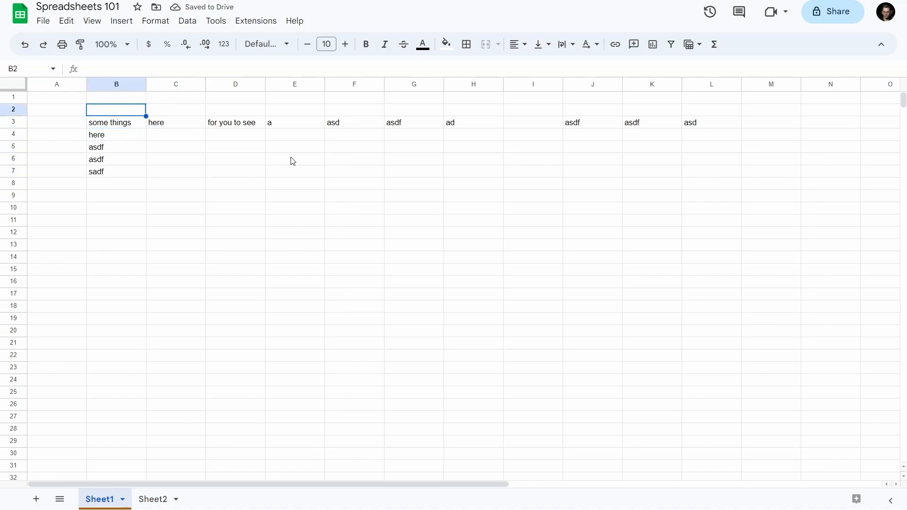
{"action": "type", "text": "Type"}
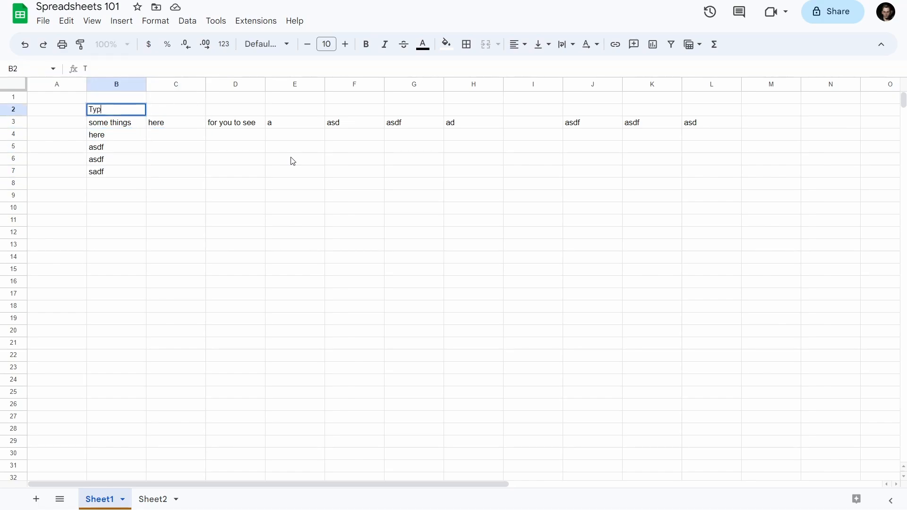
{"action": "key", "text": "Tab"}
{"action": "type", "text": "Price"}
{"action": "key", "text": "Tab"}
{"action": "type", "text": "Buy"}
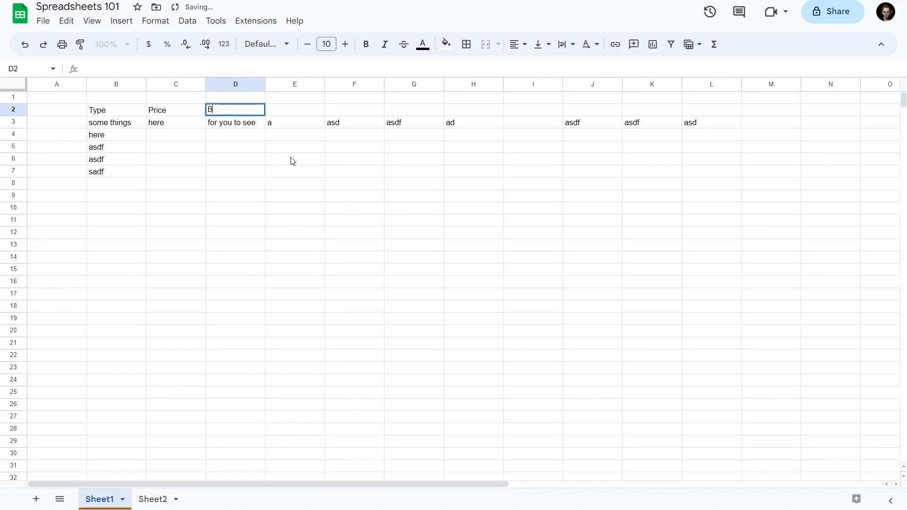
{"action": "key", "text": "Tab"}
{"action": "type", "text": "Sell"}
{"action": "key", "text": "Tab"}
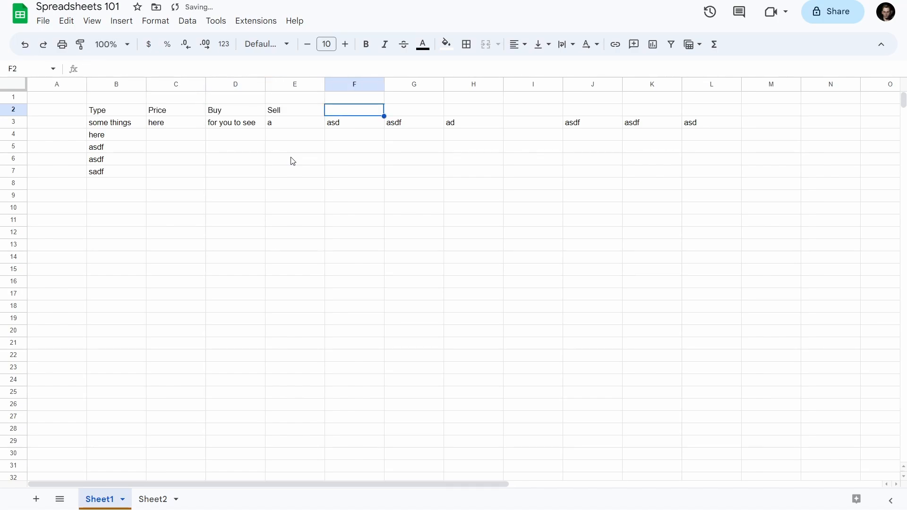
Step: Make the header cells B2 to E2 bold
{"action": "key", "text": "Left"}
{"action": "key", "text": "Down"}
{"action": "key", "text": "Left"}
{"action": "key", "text": "Left"}
{"action": "key", "text": "Up"}
{"action": "key", "text": "Left"}
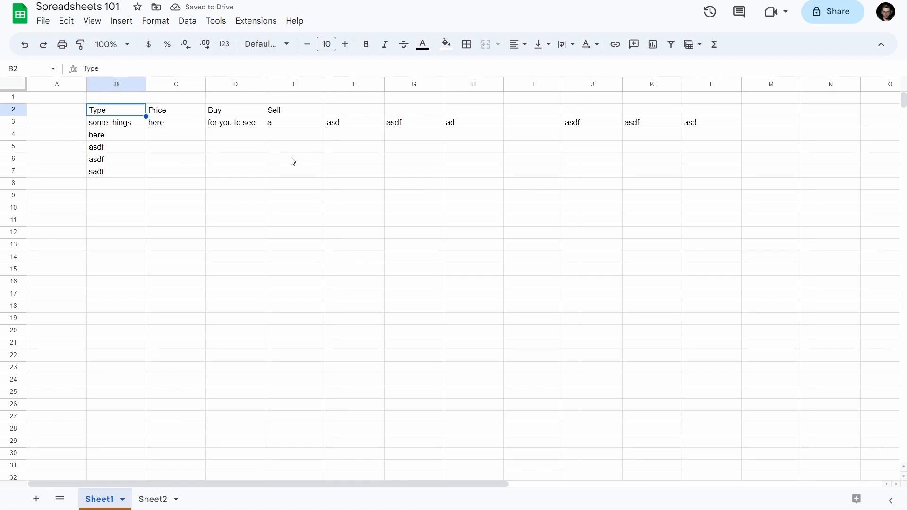
{"action": "key", "text": "shift+Right"}
{"action": "key", "text": "shift+Right"}
{"action": "key", "text": "shift+Right"}
{"action": "key", "text": "ctrl+b"}
Step: Replace the text in B4 with "Tritanium"
{"action": "key", "text": "Left"}
{"action": "key", "text": "Down"}
{"action": "key", "text": "Down"}
{"action": "key", "text": "Right"}
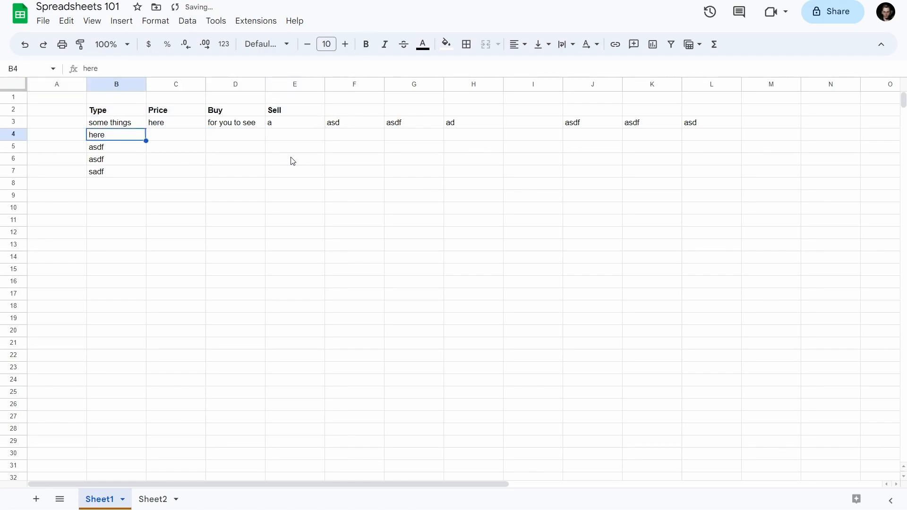
{"action": "key", "text": "Right"}
{"action": "key", "text": "Left"}
{"action": "type", "text": "Ti"}
{"action": "type", "text": "ita"}
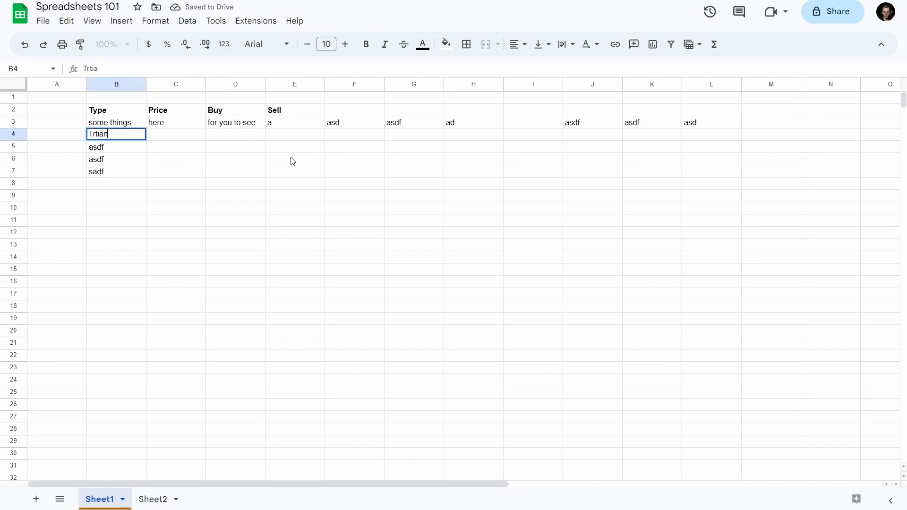
{"action": "type", "text": "nium"}
{"action": "key", "text": "Return"}
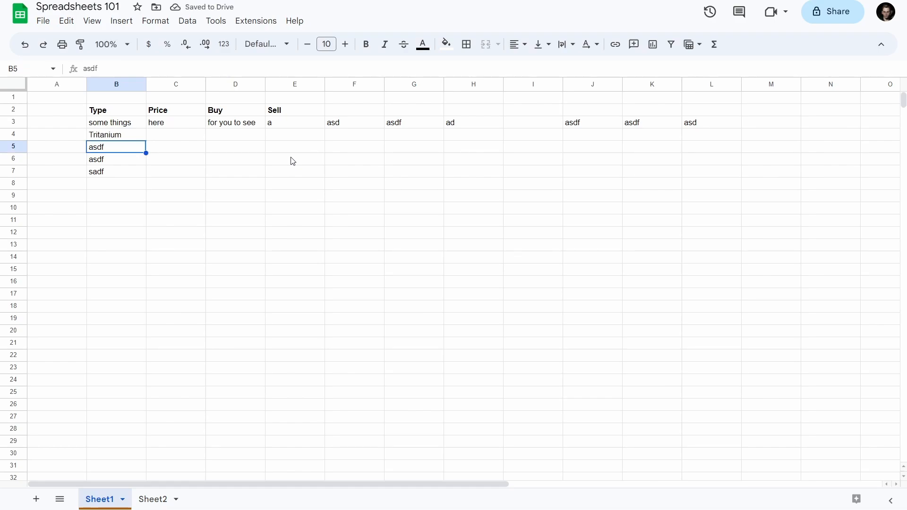
Step: Step the active cell through the empty cells of row 4 as far as K4, and jump back to B4
{"action": "key", "text": "Up"}
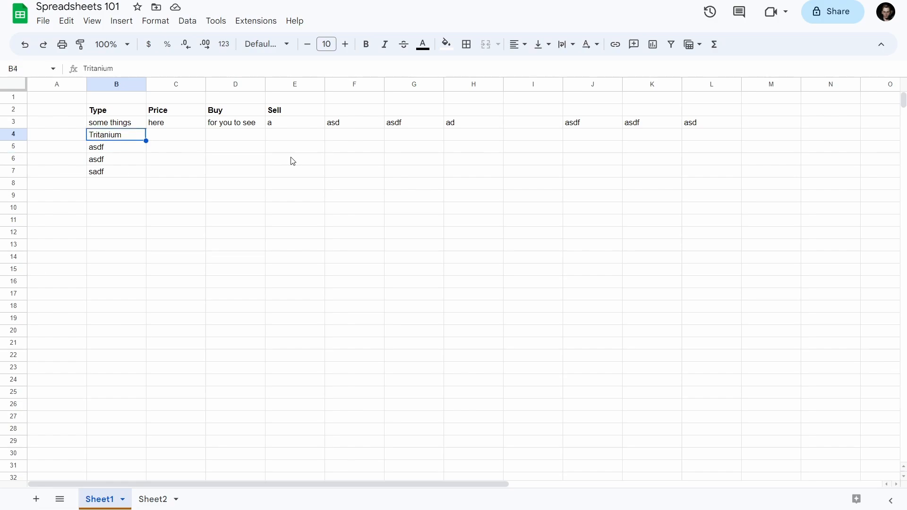
{"action": "key", "text": "Up"}
{"action": "key", "text": "Down"}
{"action": "key", "text": "Right"}
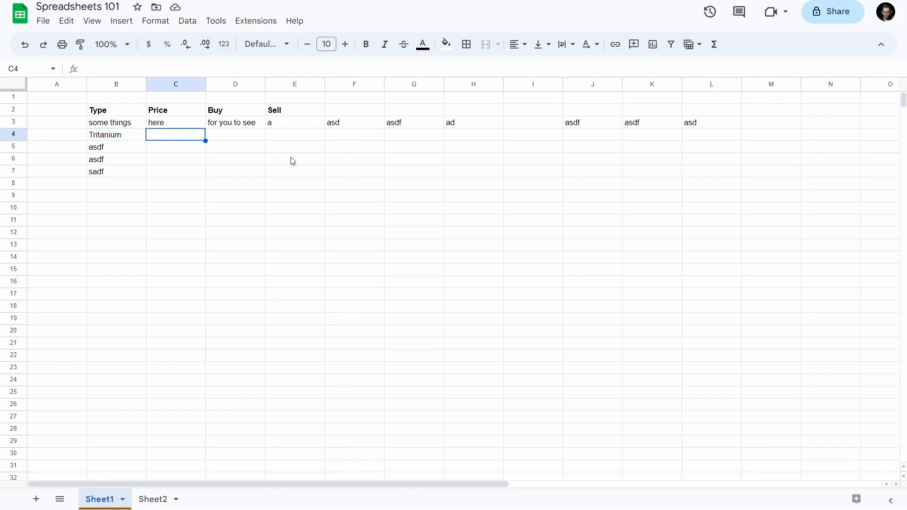
{"action": "key", "text": "Right"}
{"action": "key", "text": "Right"}
{"action": "key", "text": "Right"}
{"action": "key", "text": "Right"}
{"action": "key", "text": "Right"}
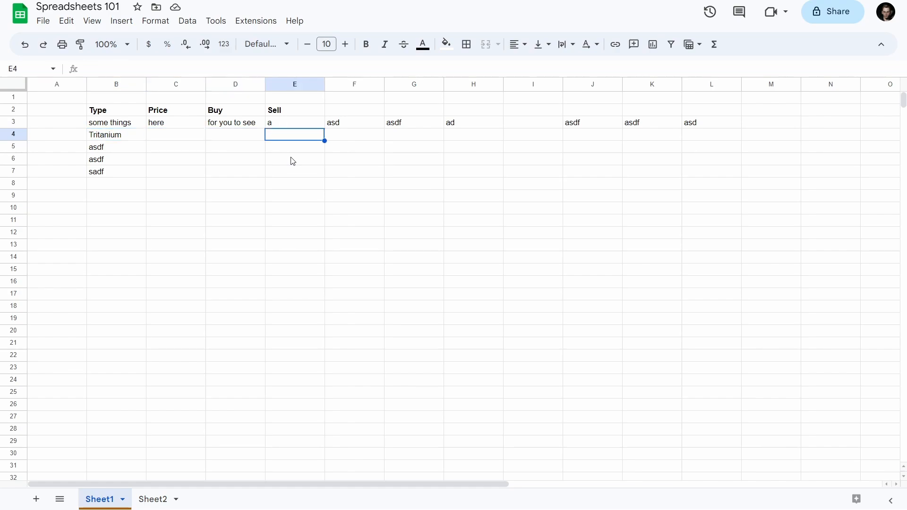
{"action": "key", "text": "Right"}
{"action": "key", "text": "Right"}
{"action": "key", "text": "Right"}
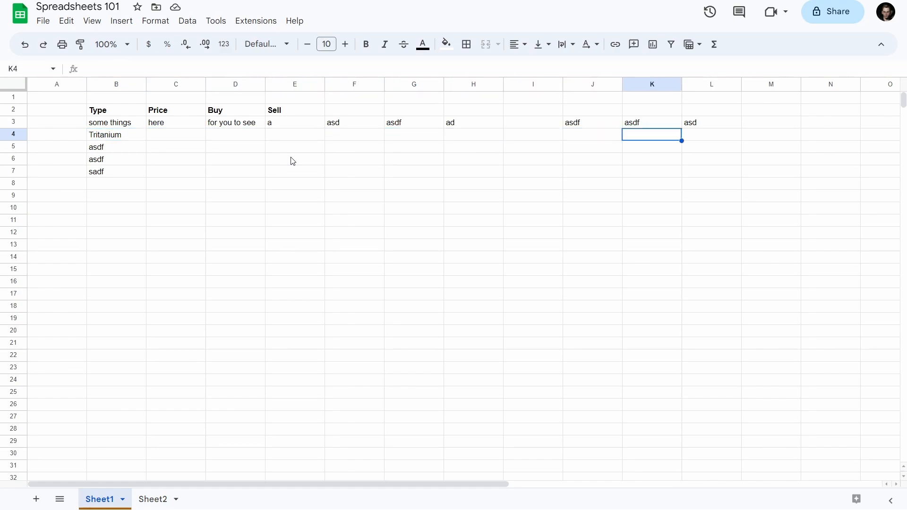
{"action": "key", "text": "ctrl+Left"}
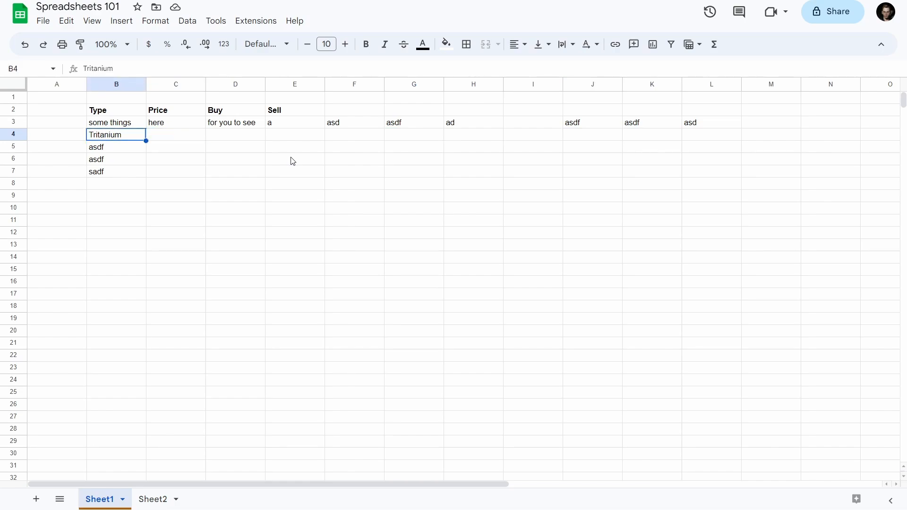
Step: Enter 3.4 as the Tritanium price in C4
{"action": "key", "text": "Right"}
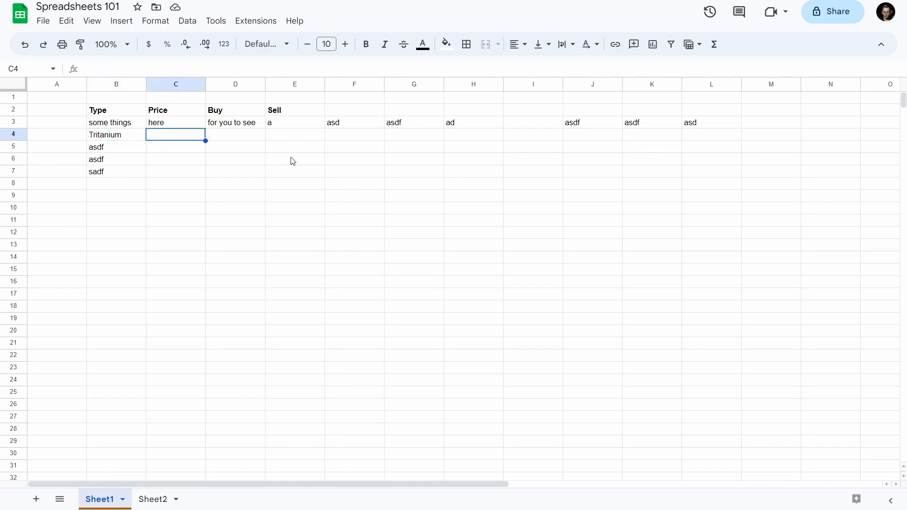
{"action": "type", "text": "3.45"}
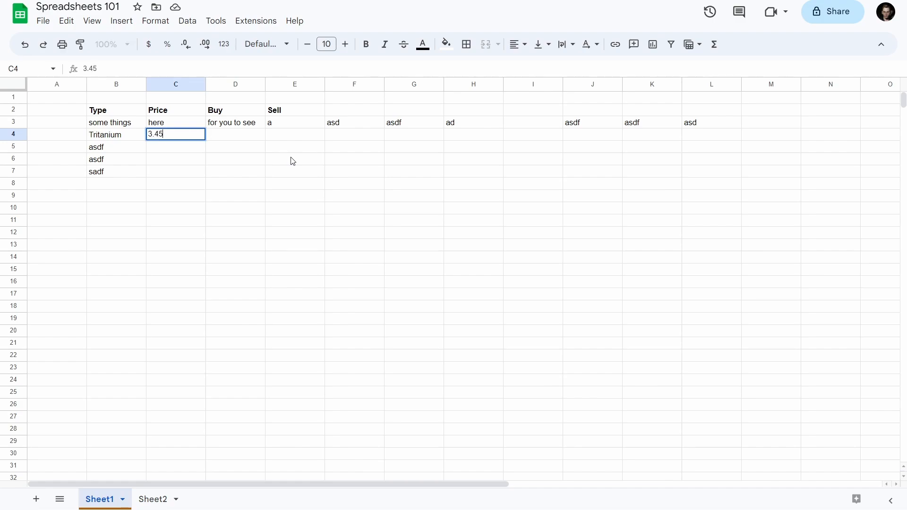
{"action": "key", "text": "BackSpace"}
{"action": "key", "text": "Tab"}
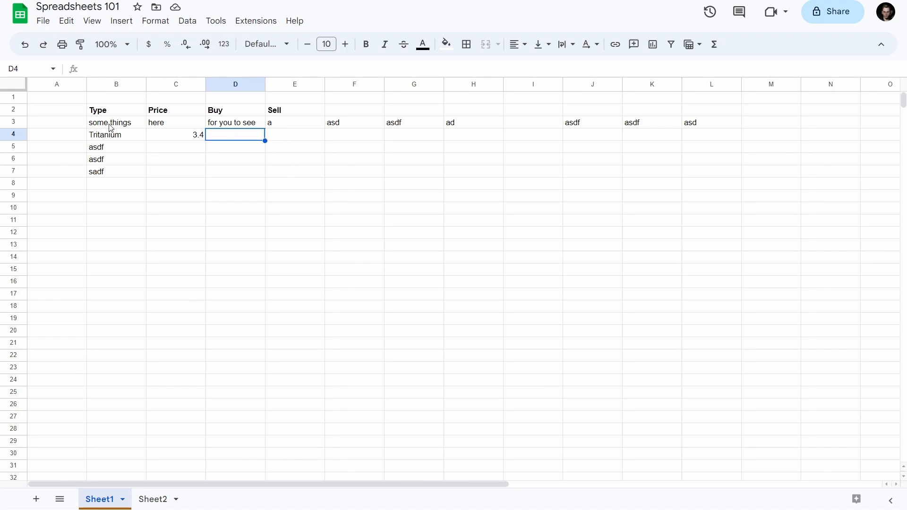
Step: Select the Type entries B3 to B7, and move the selection among C4, D4 and C5
{"action": "left_click_drag", "start_coordinate": [110, 124], "coordinate": [112, 174]}
{"action": "left_click", "coordinate": [165, 137]}
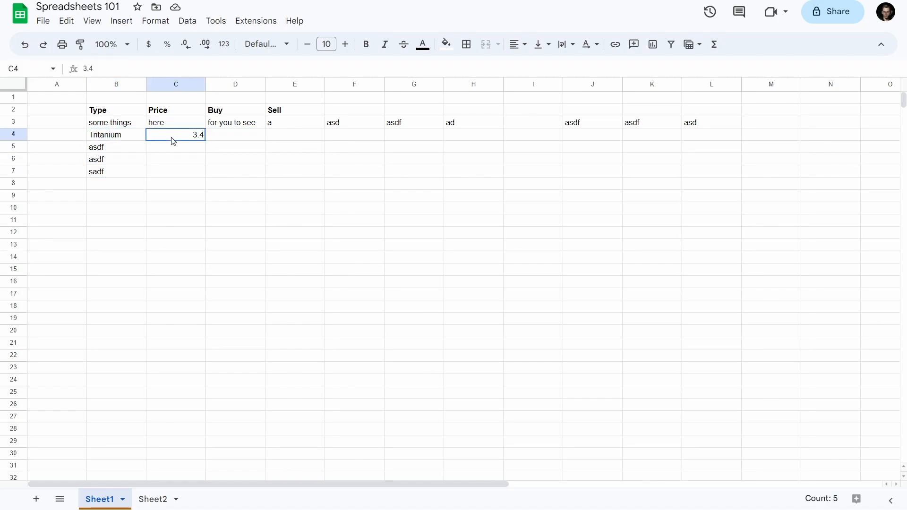
{"action": "left_click", "coordinate": [233, 138]}
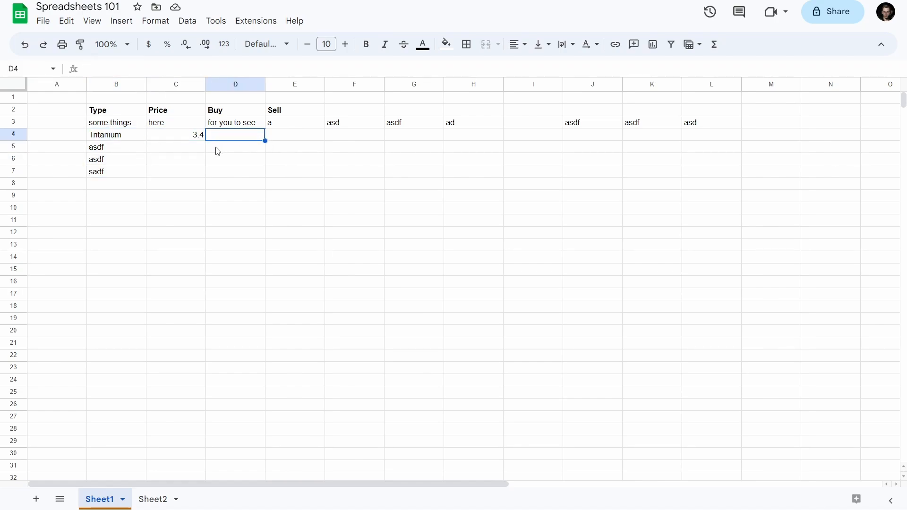
{"action": "left_click", "coordinate": [185, 152]}
{"action": "left_click", "coordinate": [226, 136]}
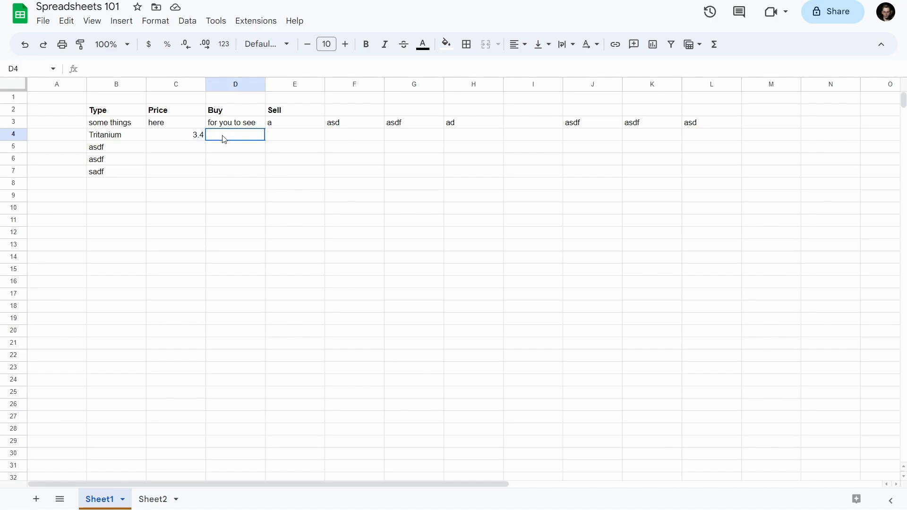
{"action": "left_click", "coordinate": [184, 150]}
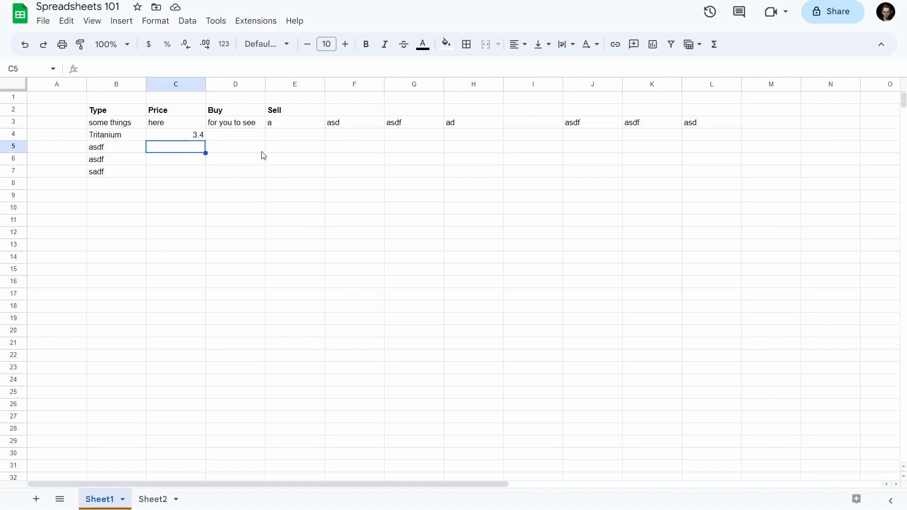
Step: Replace the text in B5 with "Pyreite"
{"action": "key", "text": "Left"}
{"action": "type", "text": "Pyp"}
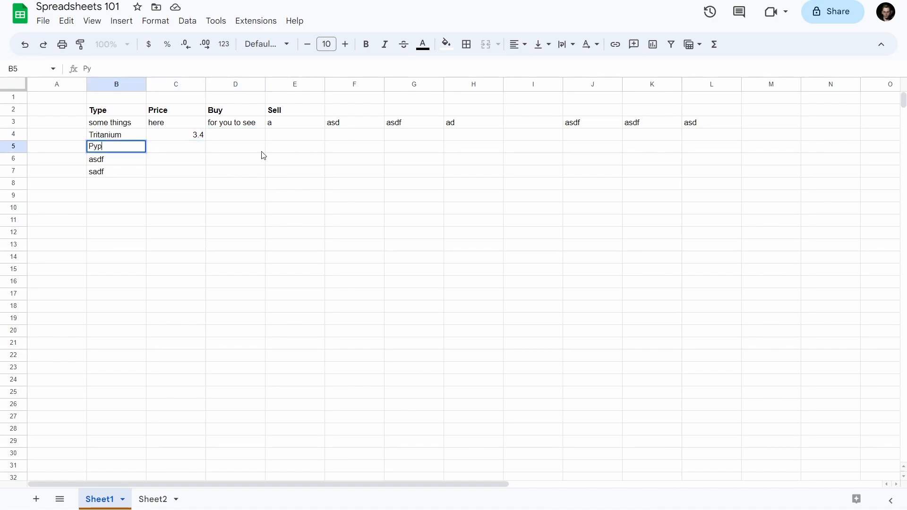
{"action": "key", "text": "BackSpace"}
{"action": "type", "text": "re"}
{"action": "key", "text": "BackSpace"}
{"action": "key", "text": "BackSpace"}
{"action": "type", "text": "er"}
{"action": "key", "text": "BackSpace"}
{"action": "key", "text": "BackSpace"}
{"action": "type", "text": "reite"}
{"action": "key", "text": "Tab"}
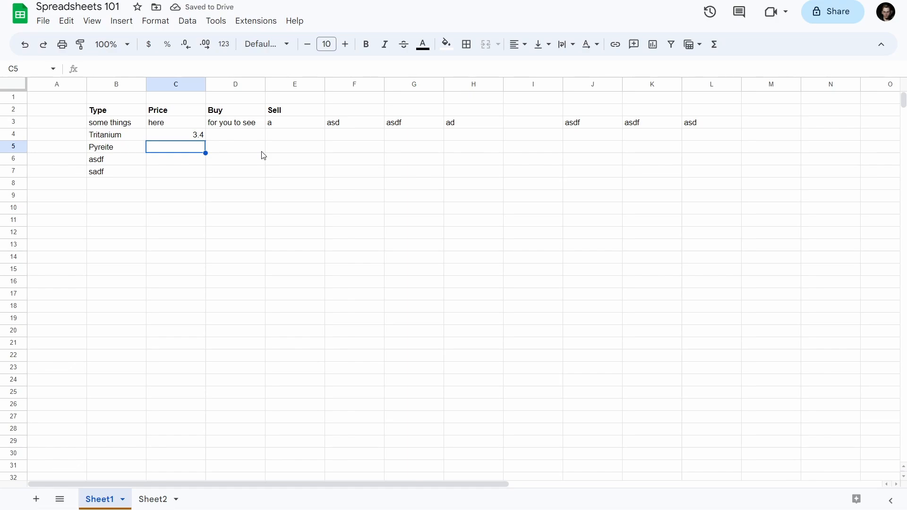
Step: Enter 12.55 as the Pyreite price in C5
{"action": "type", "text": "12."}
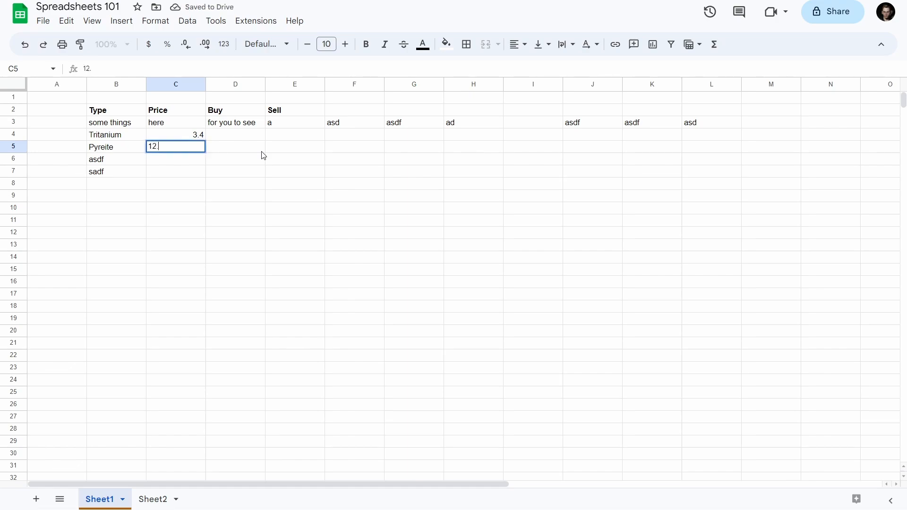
{"action": "type", "text": "55"}
{"action": "key", "text": "Return"}
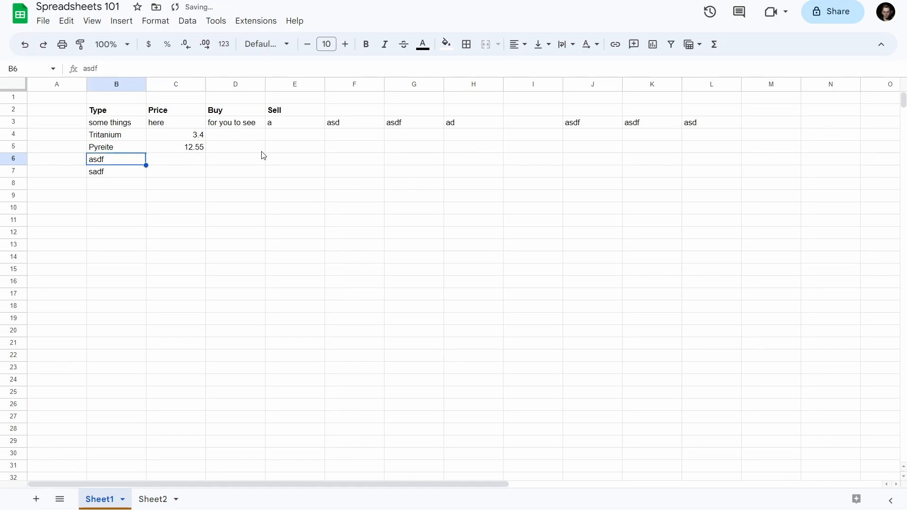
Step: Move the active cell between the prices in C4 and C5, ending on the empty cell D5
{"action": "key", "text": "Up"}
{"action": "key", "text": "Right"}
{"action": "key", "text": "Up"}
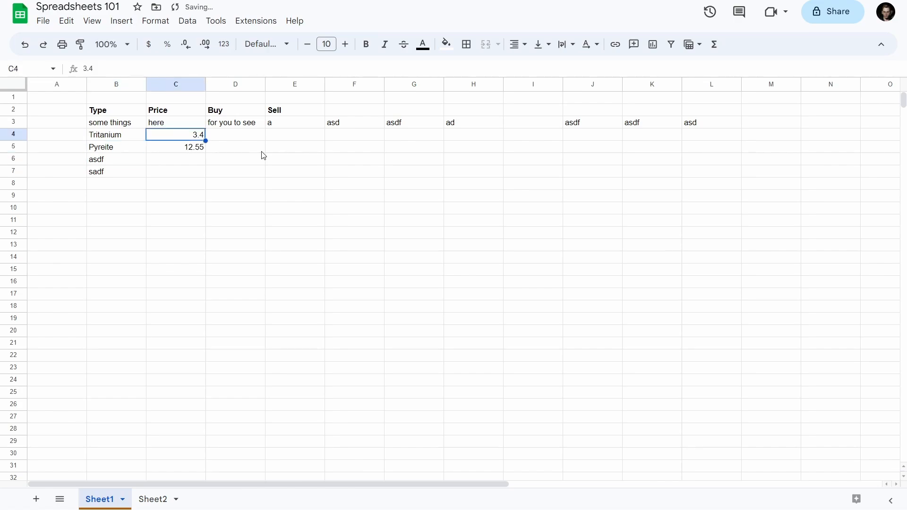
{"action": "key", "text": "Down"}
{"action": "key", "text": "Right"}
{"action": "key", "text": "Left"}
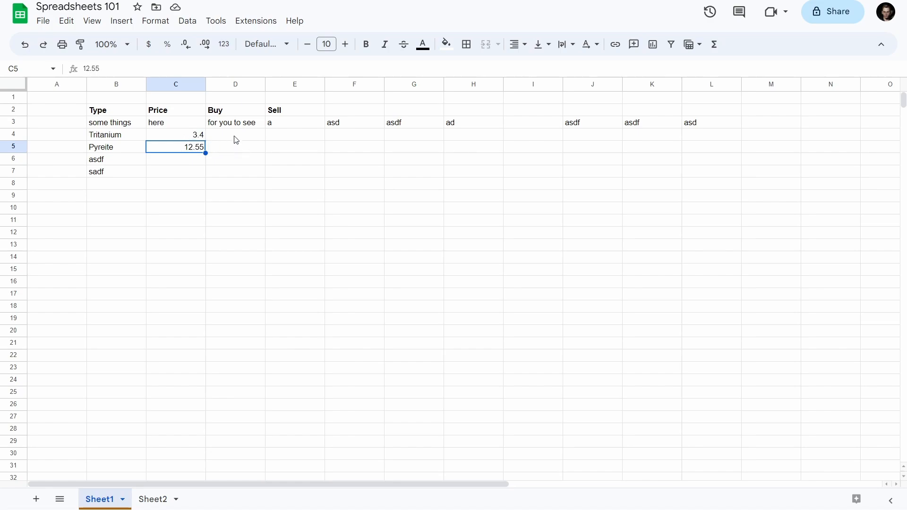
{"action": "left_click", "coordinate": [251, 147]}
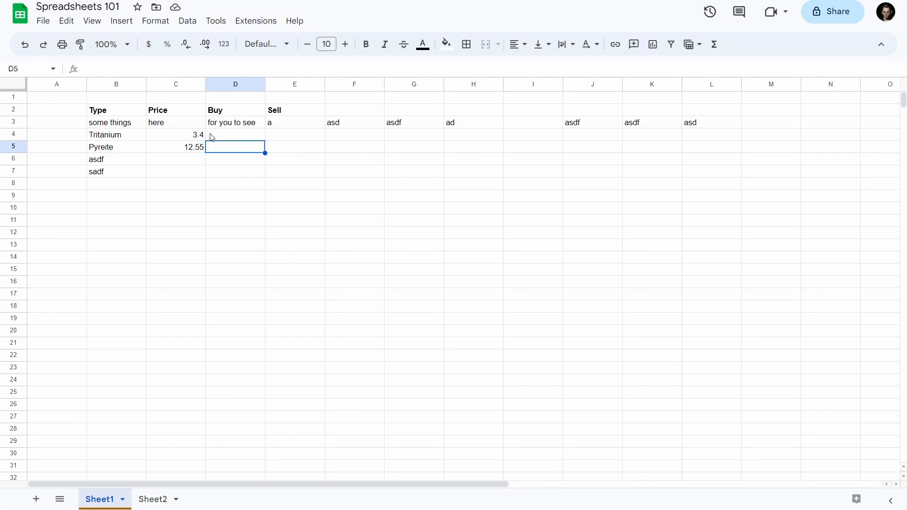
Step: Try to display the Tritanium price in C4 with a trailing zero by re-entering it as 3.40
{"action": "left_click", "coordinate": [194, 139]}
{"action": "left_click", "coordinate": [191, 149]}
{"action": "left_click_drag", "start_coordinate": [169, 137], "coordinate": [169, 147]}
{"action": "left_click", "coordinate": [169, 138]}
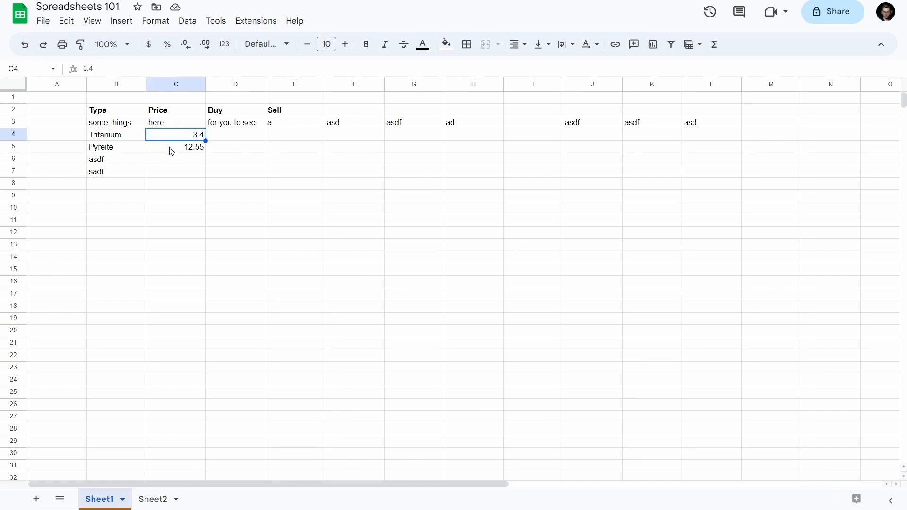
{"action": "left_click", "coordinate": [118, 68]}
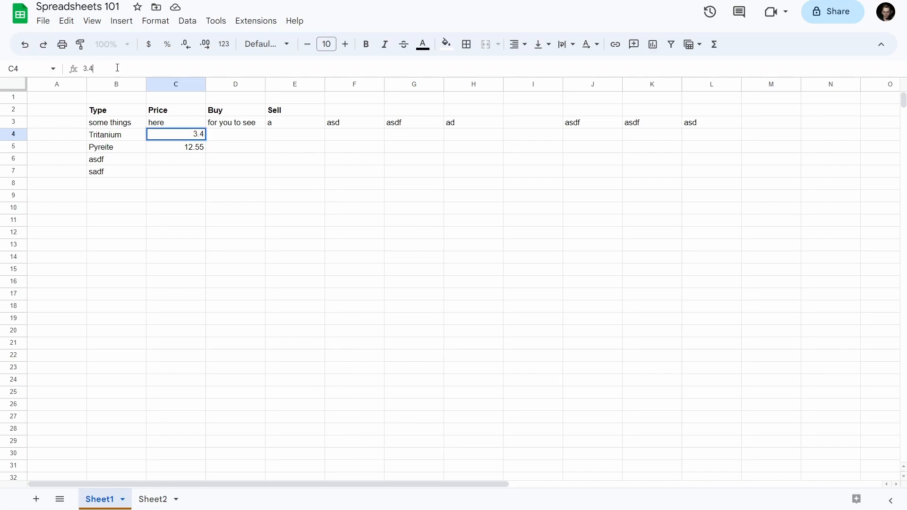
{"action": "type", "text": "0"}
{"action": "key", "text": "Return"}
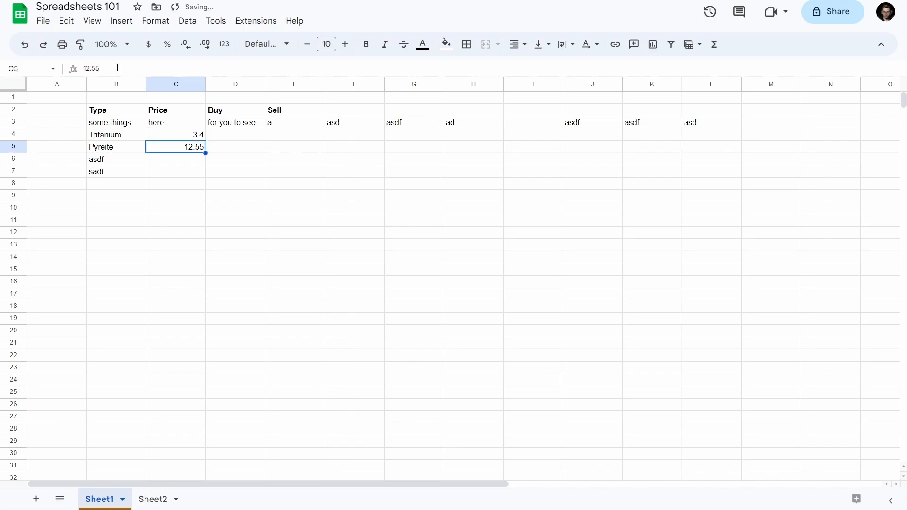
Step: Move the active cell back and forth between the prices in C4 and C5, and briefly select both together
{"action": "key", "text": "Up"}
{"action": "key", "text": "Down"}
{"action": "key", "text": "Up"}
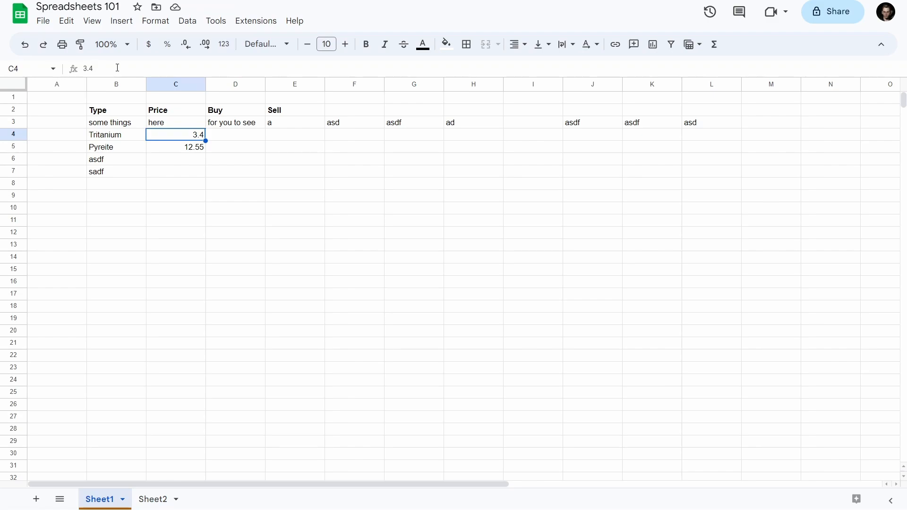
{"action": "key", "text": "Down"}
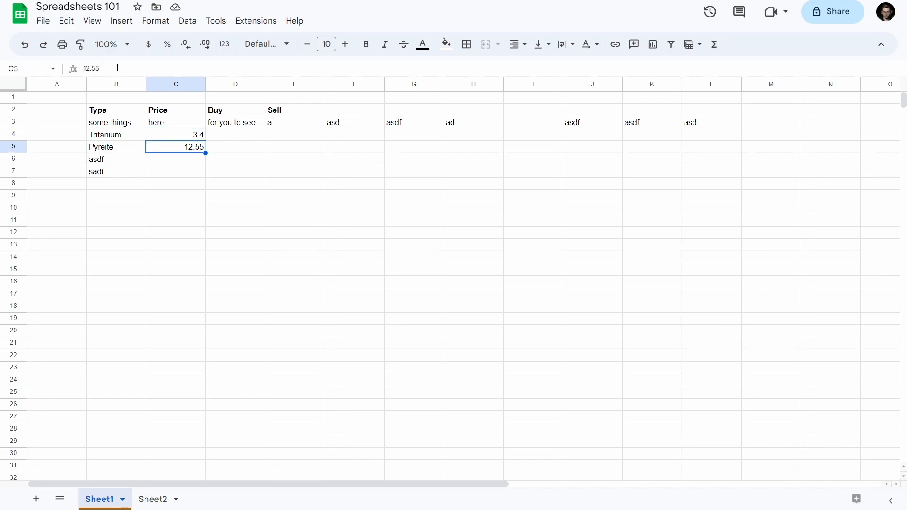
{"action": "key", "text": "Up"}
{"action": "key", "text": "Down"}
{"action": "key", "text": "Up"}
{"action": "key", "text": "shift+Down"}
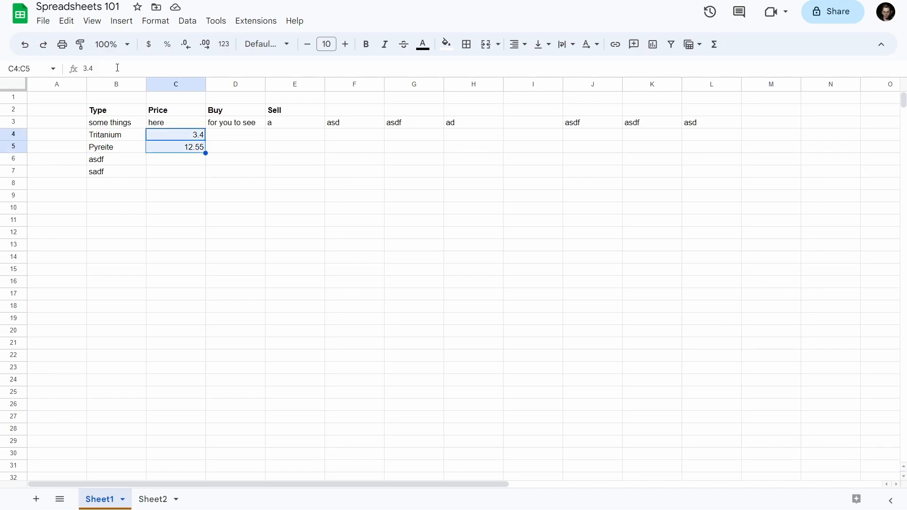
{"action": "key", "text": "Up"}
Step: Increase the decimal places of the whole Price column C to four, and reduce them to one
{"action": "left_click", "coordinate": [176, 85]}
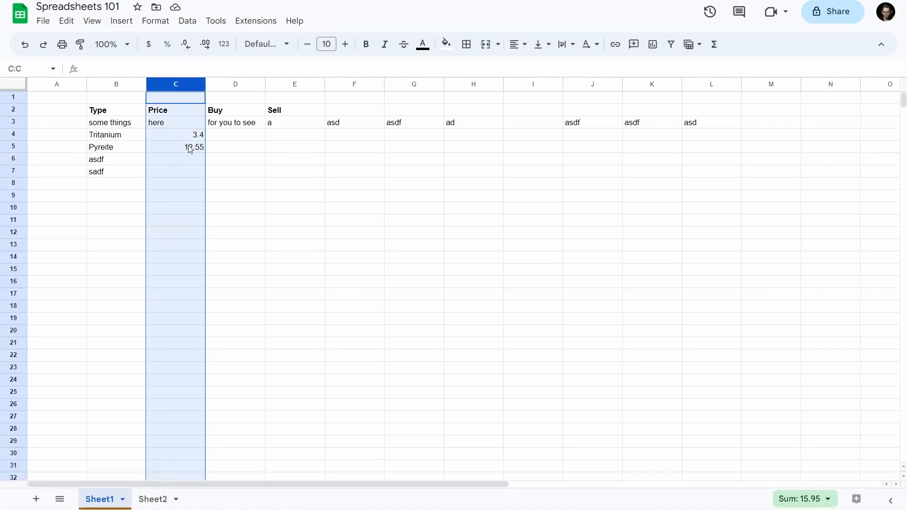
{"action": "left_click", "coordinate": [206, 48]}
{"action": "left_click", "coordinate": [205, 47]}
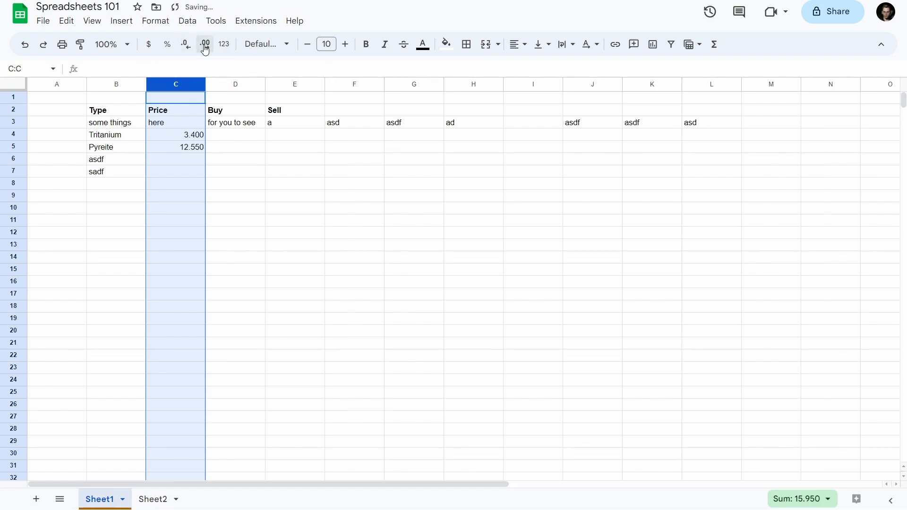
{"action": "left_click", "coordinate": [206, 48]}
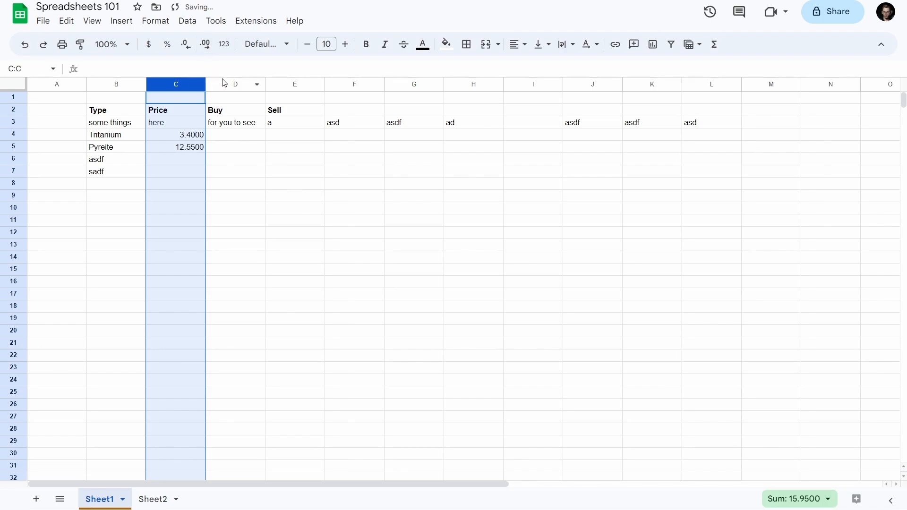
{"action": "left_click", "coordinate": [188, 45]}
{"action": "left_click", "coordinate": [188, 46]}
{"action": "left_click", "coordinate": [188, 46]}
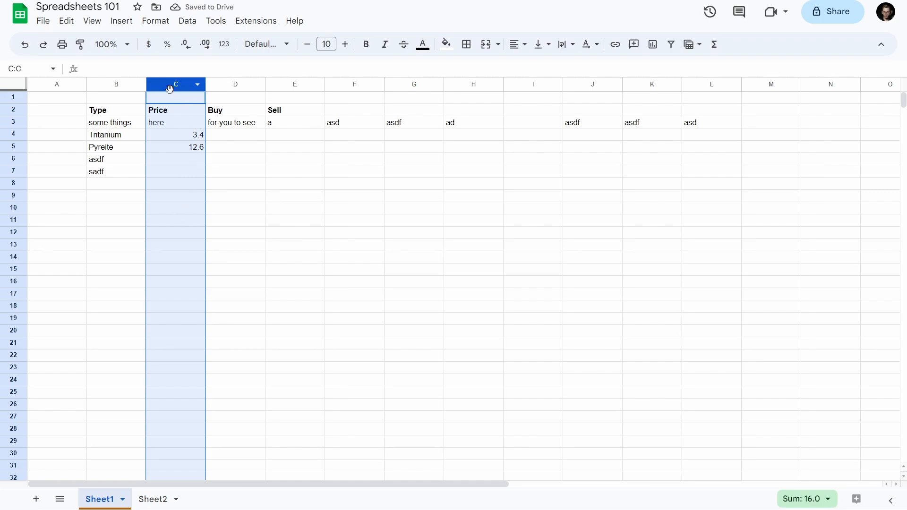
{"action": "left_click", "coordinate": [219, 176]}
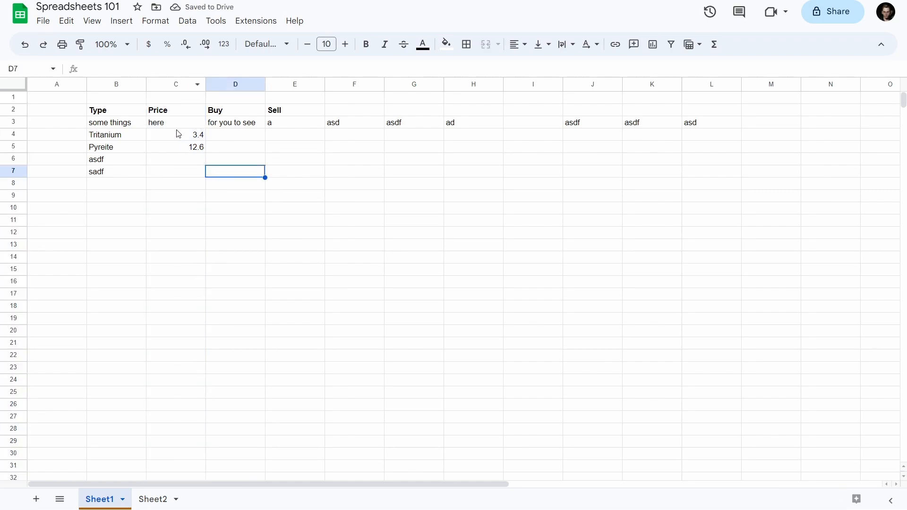
Step: Increase the decimal places of the Tritanium price in C4 alone to two, and select C5 for comparison
{"action": "left_click_drag", "start_coordinate": [178, 124], "coordinate": [178, 148]}
{"action": "left_click", "coordinate": [183, 137]}
{"action": "left_click", "coordinate": [205, 44]}
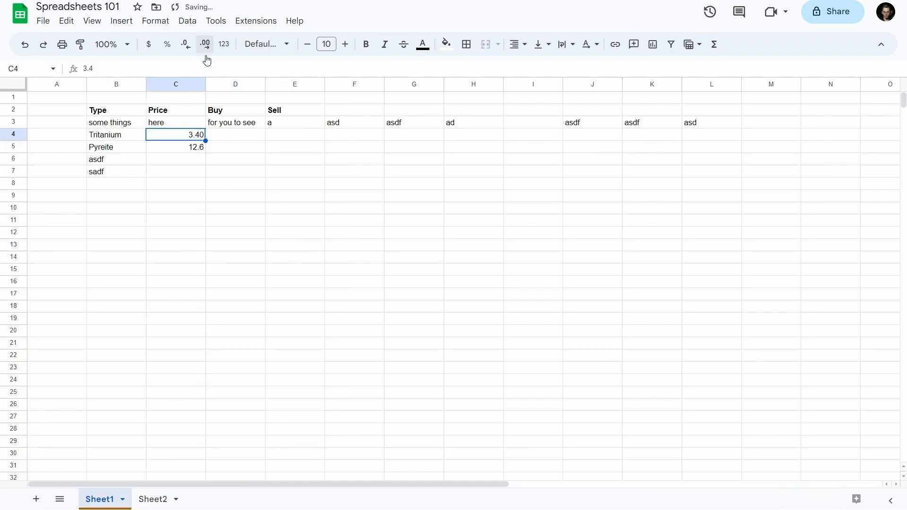
{"action": "left_click", "coordinate": [233, 164]}
{"action": "left_click", "coordinate": [194, 150]}
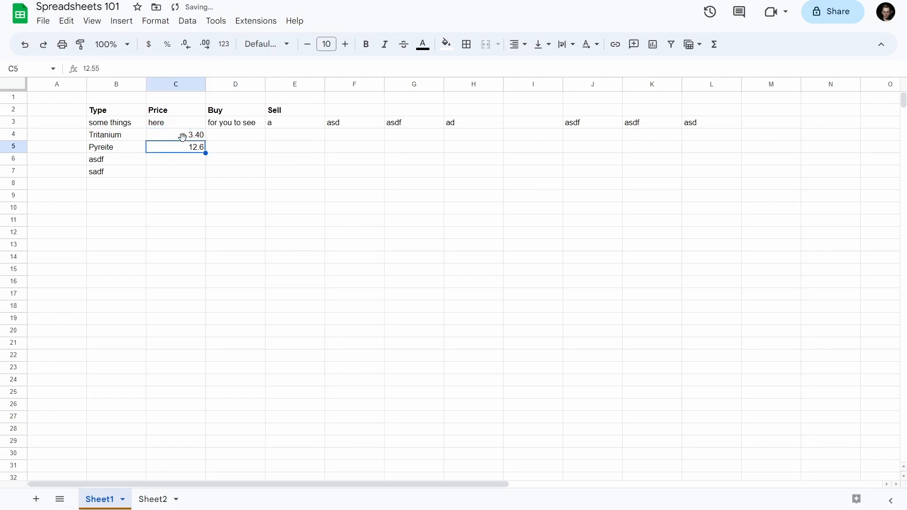
Step: Apply the Number format (1,000.12) to the entire Price column C
{"action": "left_click", "coordinate": [182, 84]}
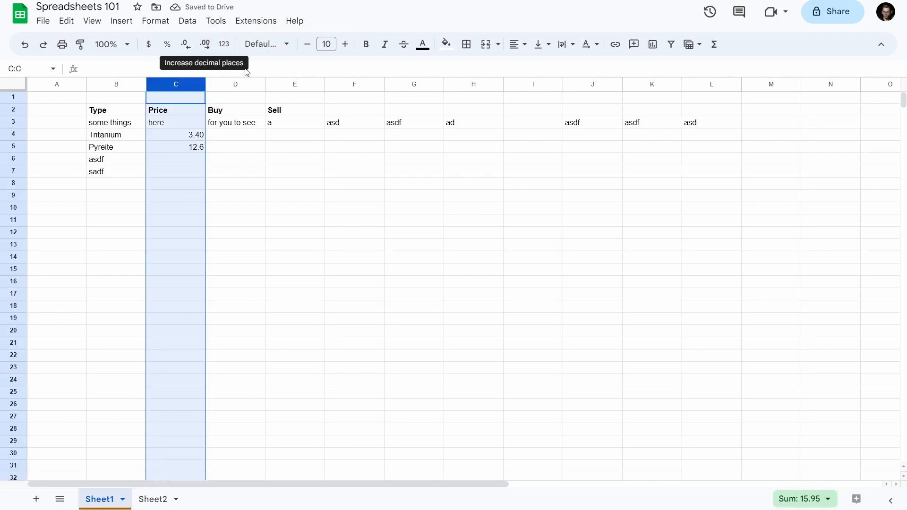
{"action": "left_click", "coordinate": [150, 24]}
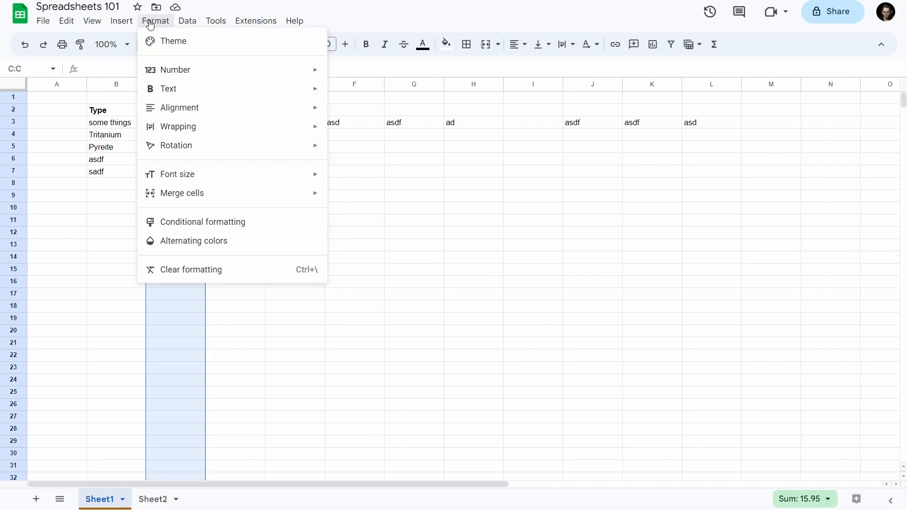
{"action": "mouse_move", "coordinate": [234, 72]}
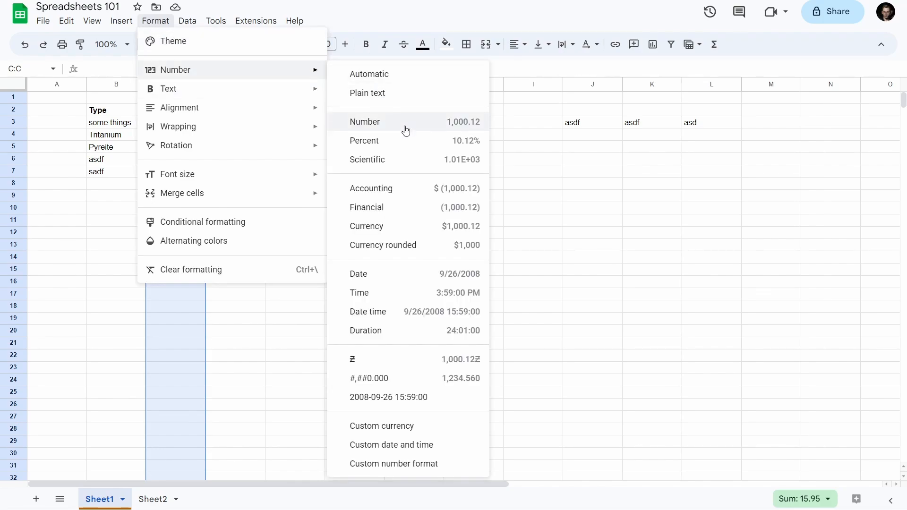
{"action": "left_click", "coordinate": [445, 125]}
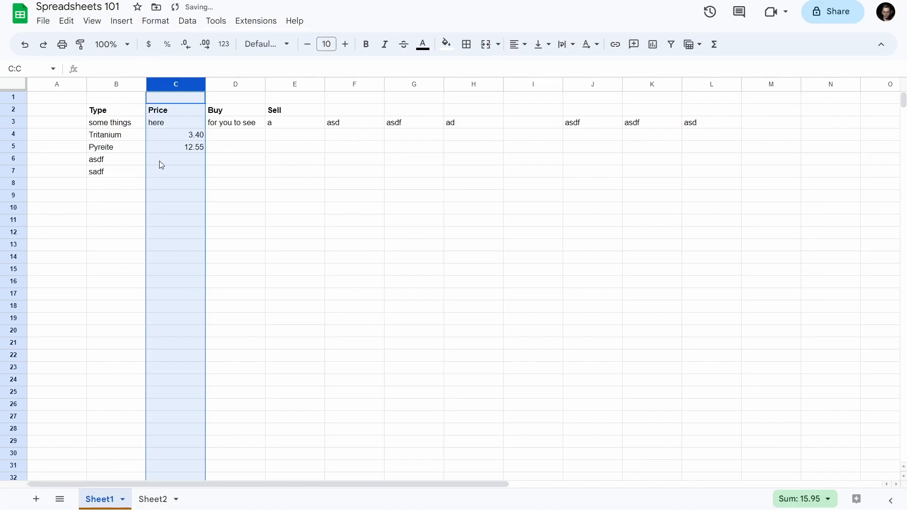
Step: Enter 1000.1 as the price in C6
{"action": "left_click", "coordinate": [179, 161]}
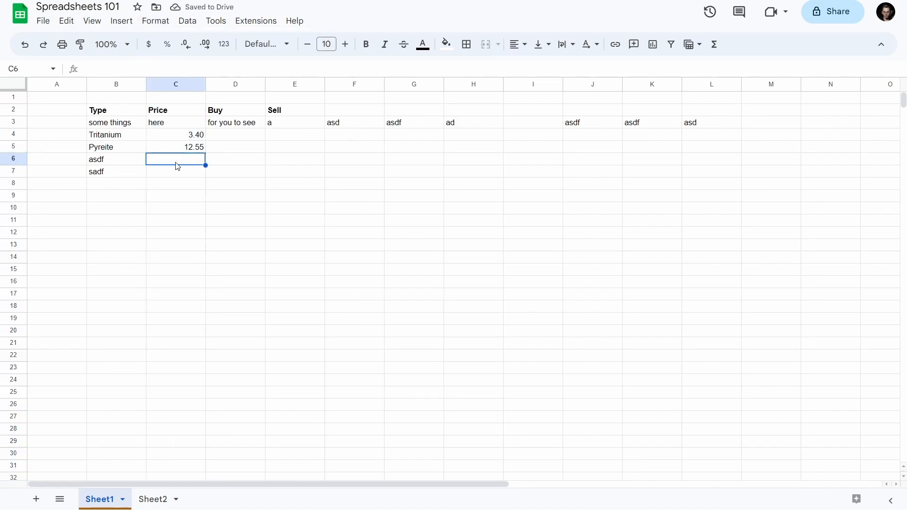
{"action": "type", "text": "1,000"}
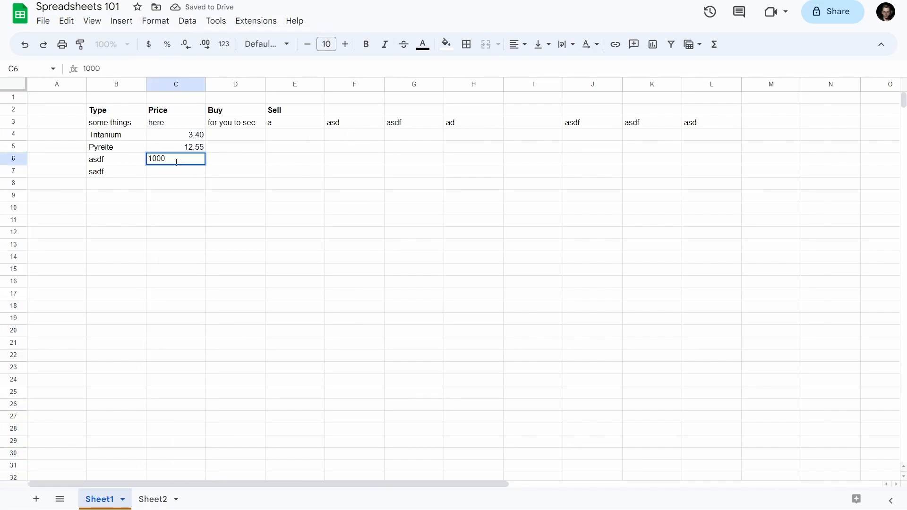
{"action": "type", "text": ".1"}
{"action": "key", "text": "Return"}
Step: Replace the placeholder text in B6 with "Nocxium"
{"action": "key", "text": "Up"}
{"action": "key", "text": "Left"}
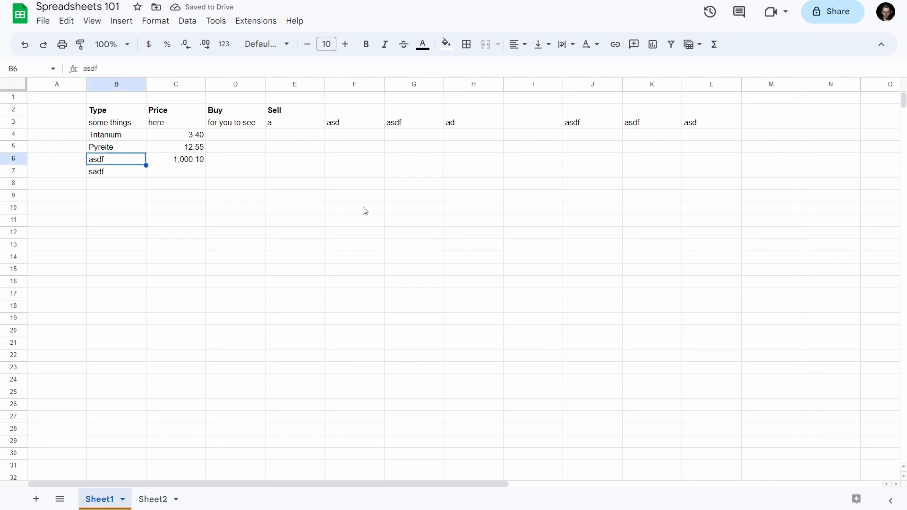
{"action": "type", "text": "Nocxium"}
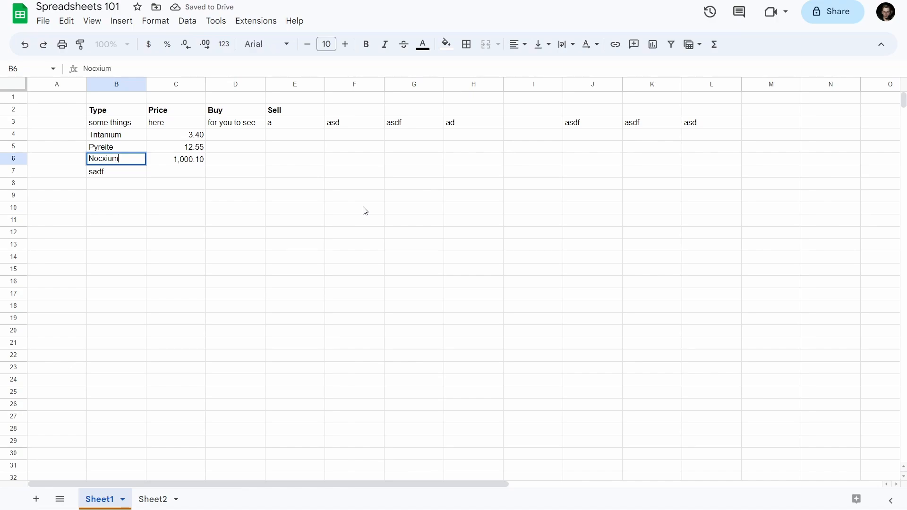
{"action": "key", "text": "Tab"}
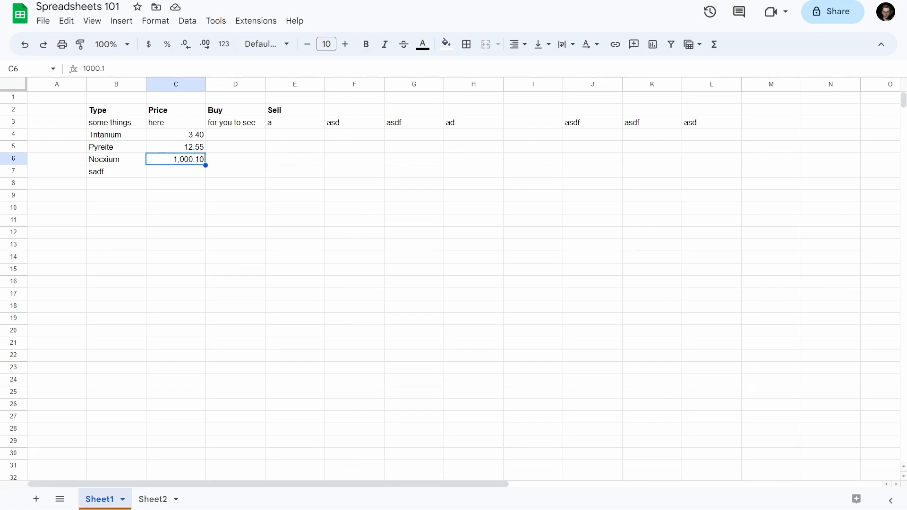
Step: Open the Chrome settings page (chrome://settings/) in a new browser tab
{"action": "key", "text": "ctrl+t"}
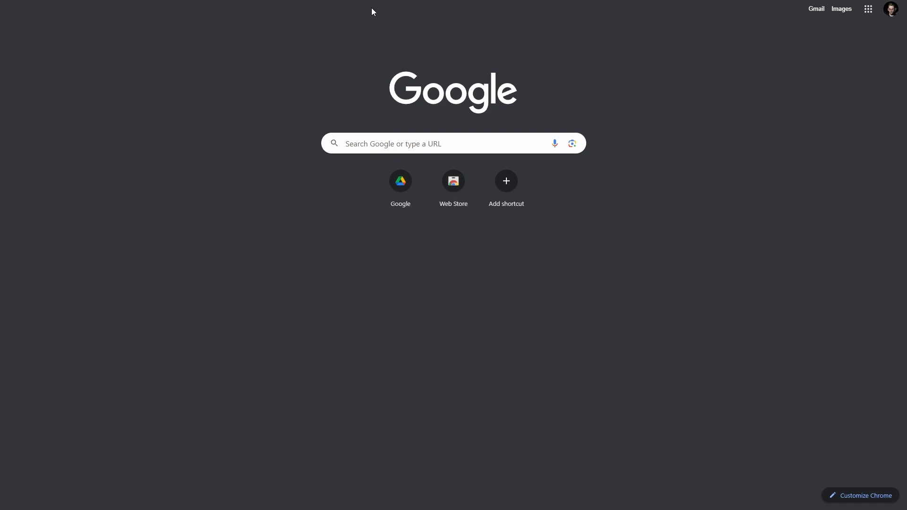
{"action": "type", "text": "chrome"}
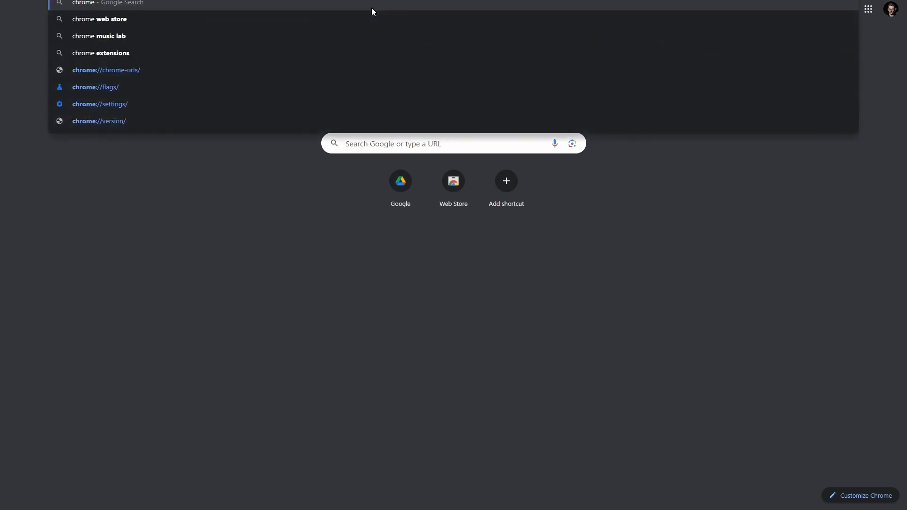
{"action": "key", "text": "Up"}
{"action": "key", "text": "Up"}
{"action": "key", "text": "Return"}
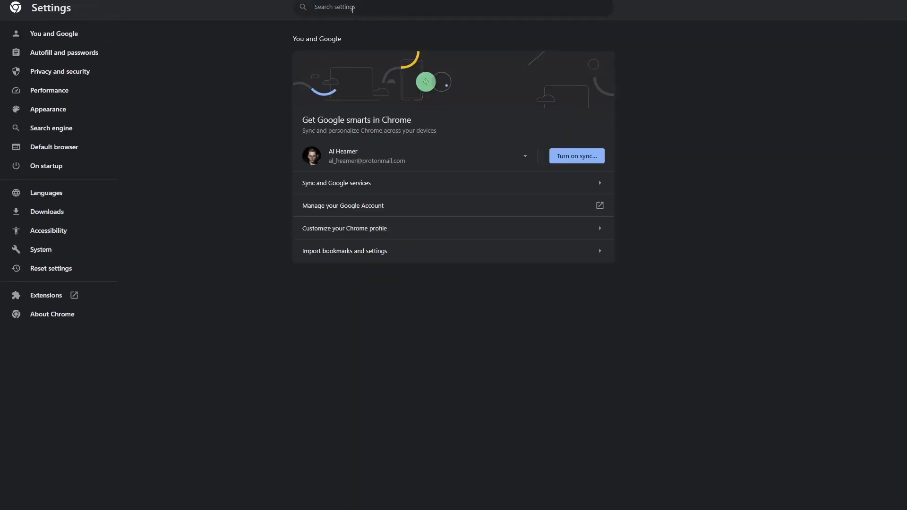
Step: Search the Chrome settings for "region" and "locale", and look through the Appearance settings
{"action": "type", "text": "region"}
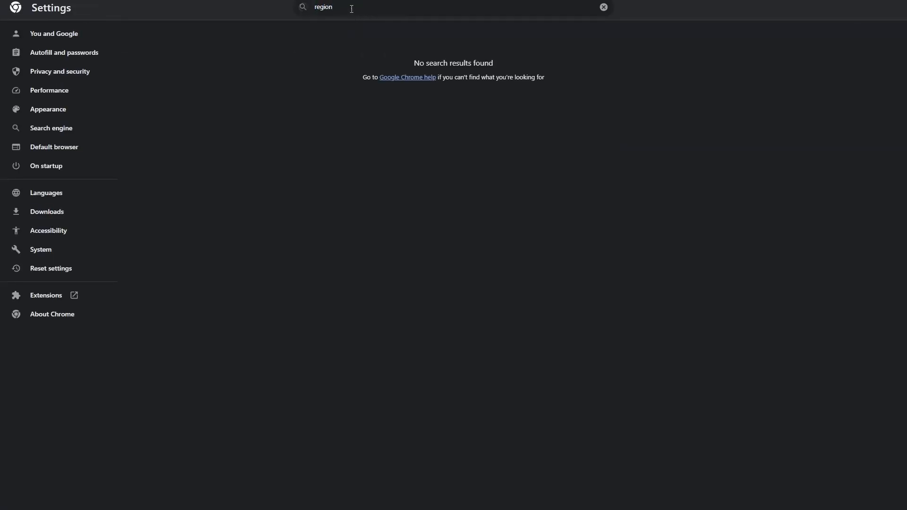
{"action": "left_click_drag", "start_coordinate": [355, 9], "coordinate": [288, 8]}
{"action": "type", "text": "locale"}
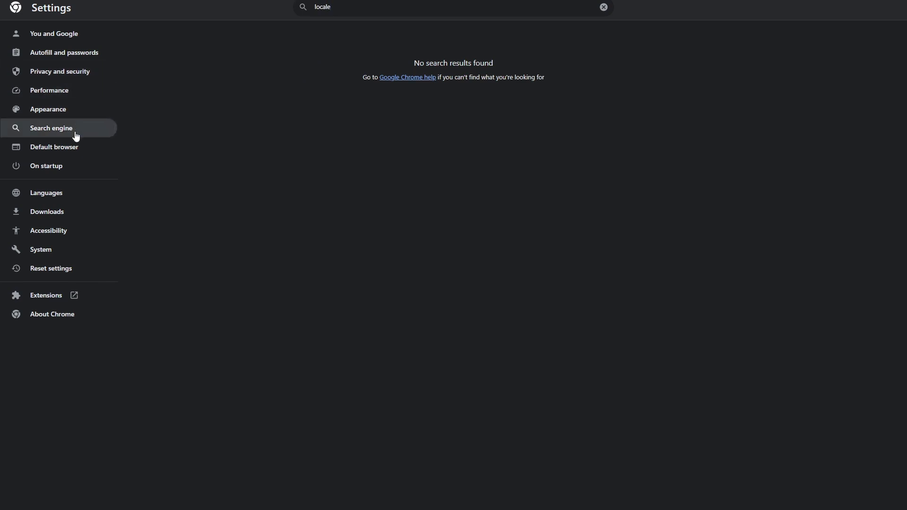
{"action": "left_click", "coordinate": [69, 112]}
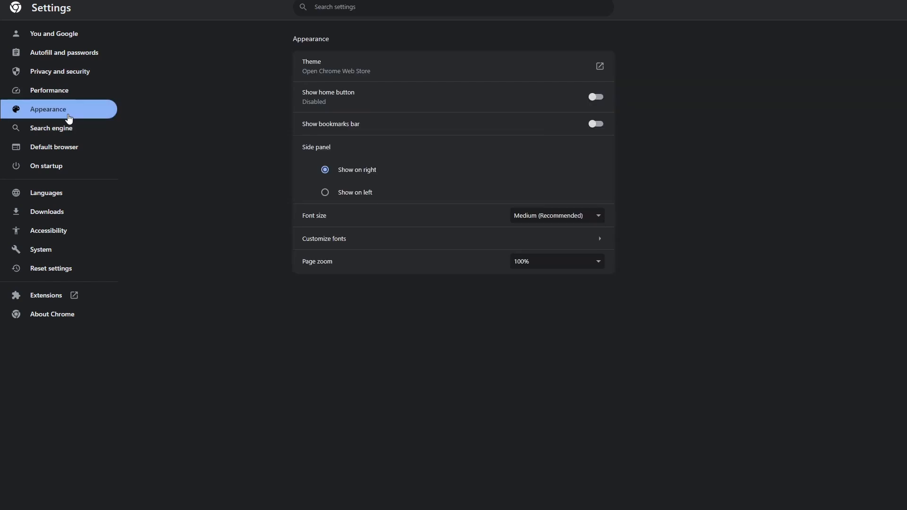
Step: Find the settings for "language" and add French (France) to the preferred languages
{"action": "type", "text": "language"}
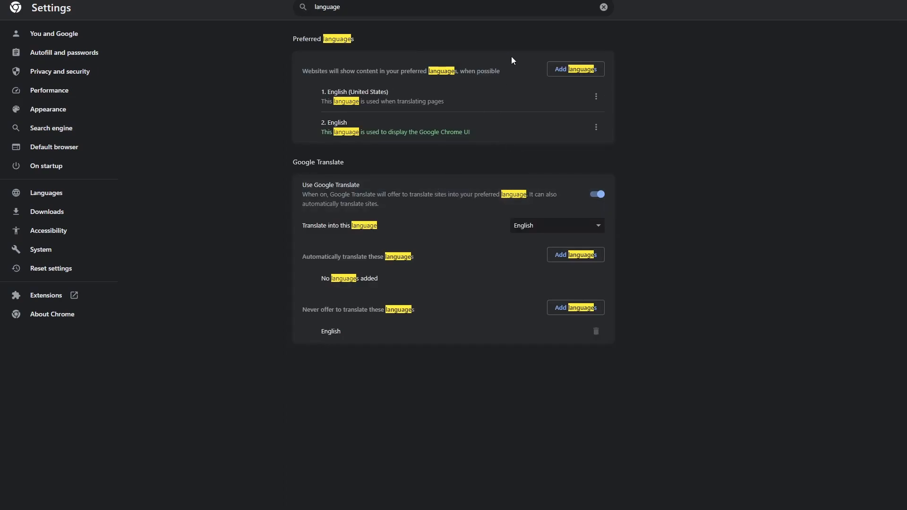
{"action": "left_click", "coordinate": [571, 72]}
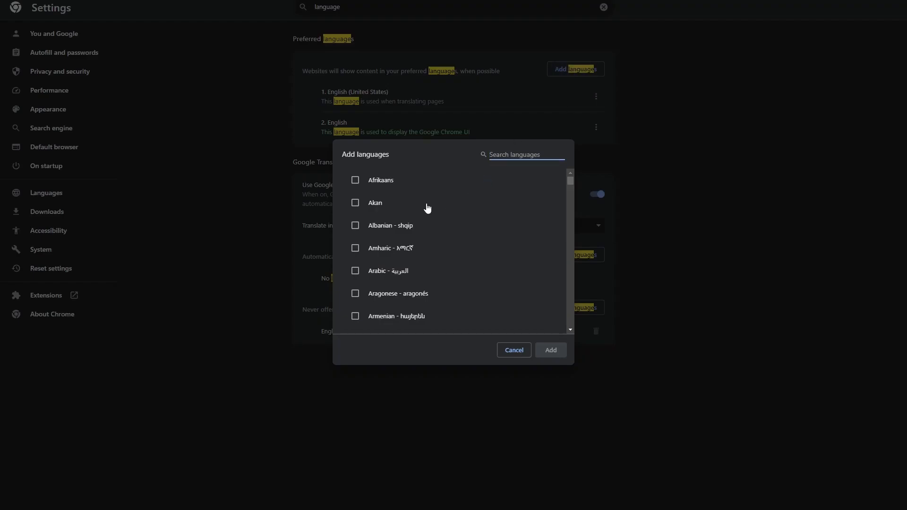
{"action": "type", "text": "frensh"}
{"action": "key", "text": "BackSpace"}
{"action": "key", "text": "BackSpace"}
{"action": "type", "text": "ch"}
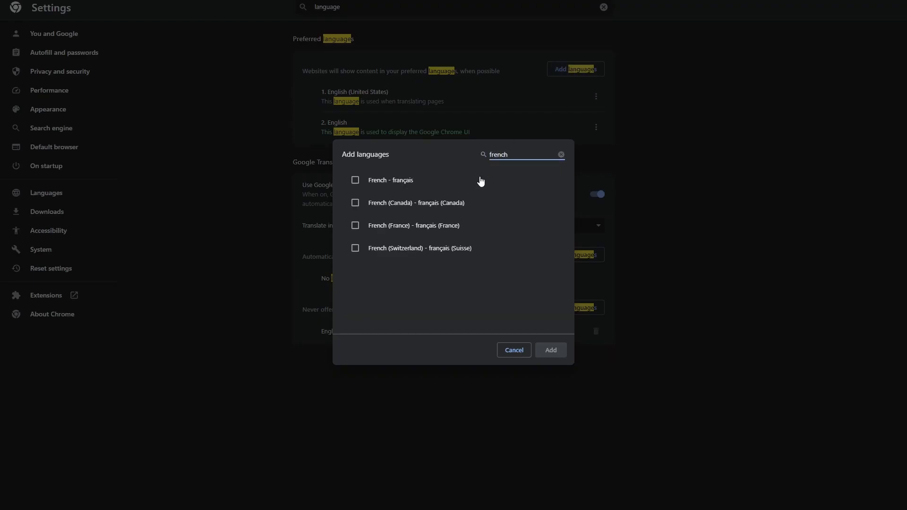
{"action": "left_click", "coordinate": [352, 181]}
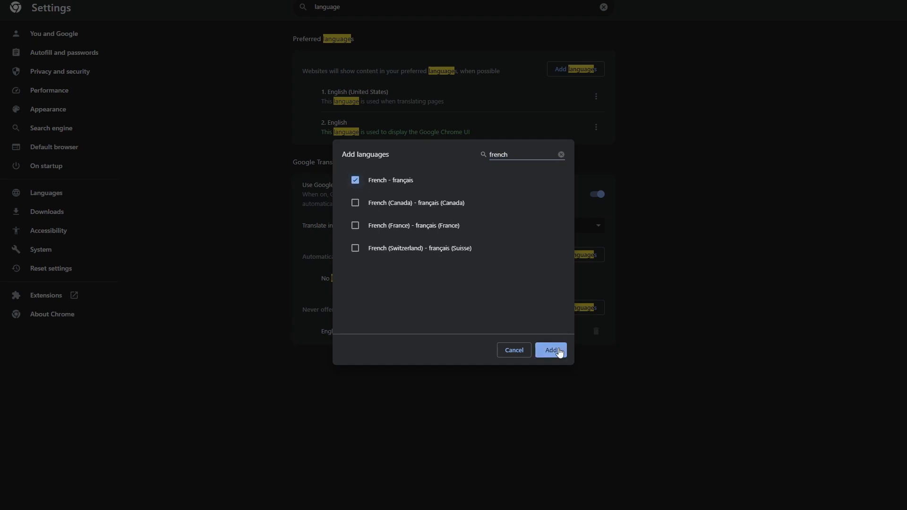
{"action": "left_click", "coordinate": [355, 180]}
{"action": "left_click", "coordinate": [356, 226]}
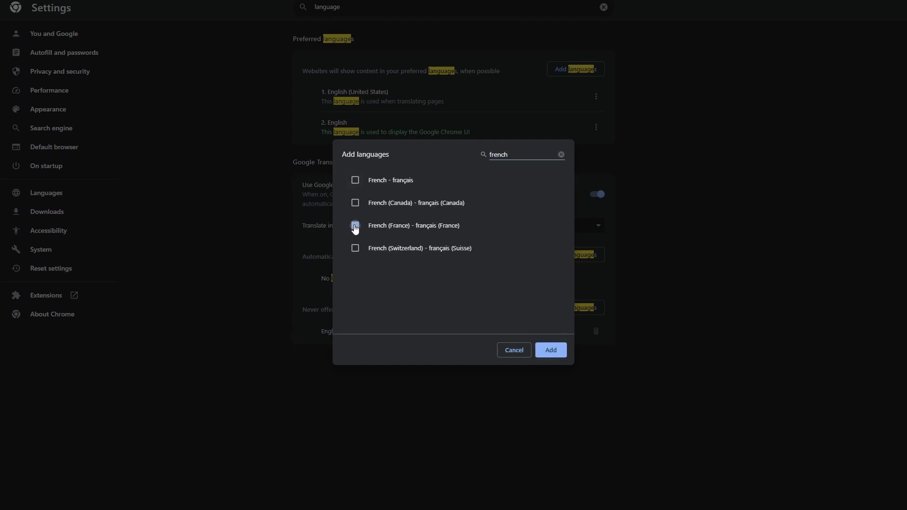
{"action": "left_click", "coordinate": [551, 349]}
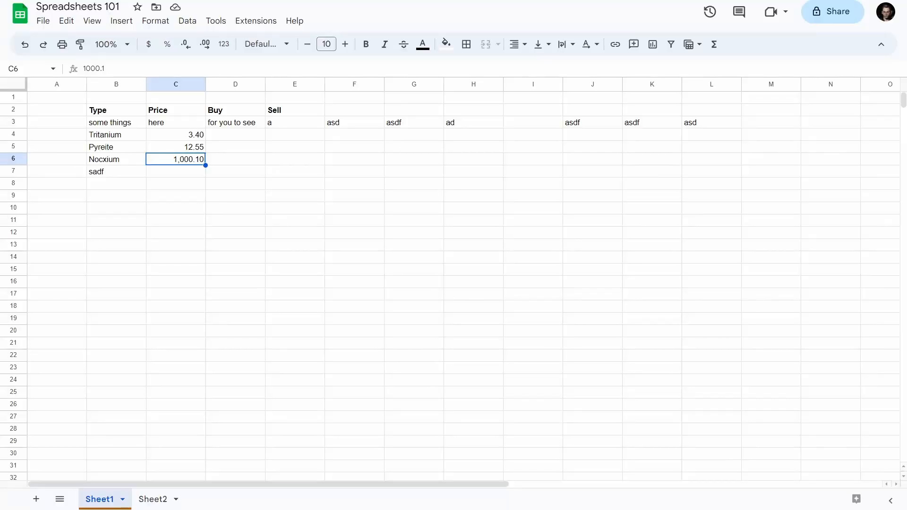
Step: Return to the Google Sheets spreadsheet and select C7, D6 and the Nocxium price in C6 in turn
{"action": "left_click", "coordinate": [178, 176]}
{"action": "left_click", "coordinate": [211, 160]}
{"action": "left_click", "coordinate": [185, 162]}
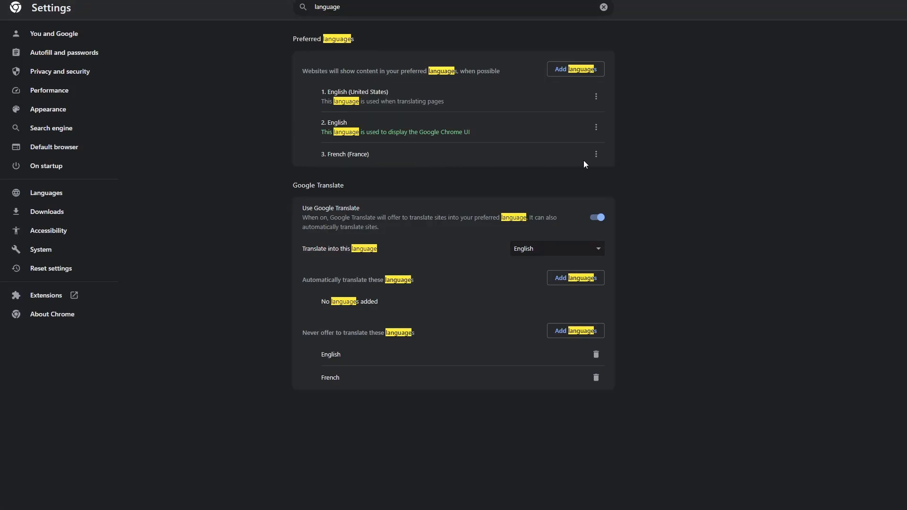
Step: Move French (France) to the top of the preferred languages, and remove it from the list
{"action": "left_click", "coordinate": [596, 154]}
{"action": "left_click", "coordinate": [522, 180]}
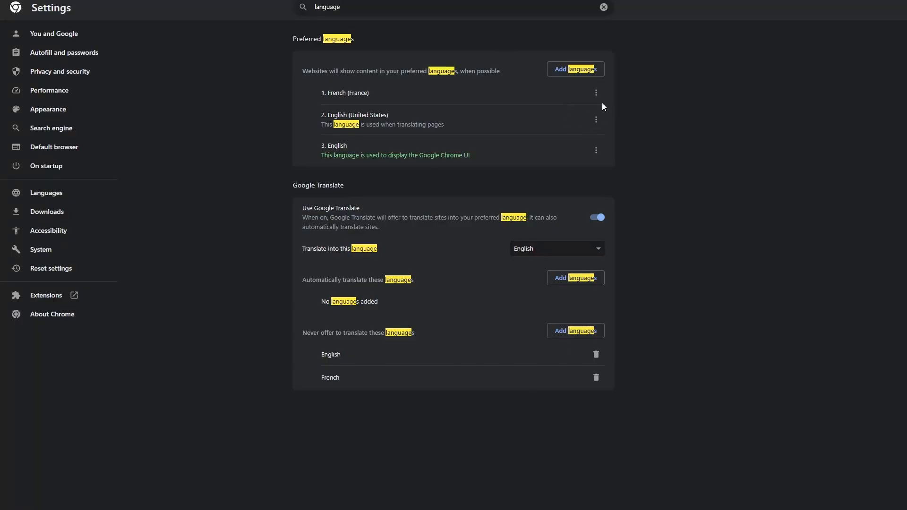
{"action": "left_click", "coordinate": [596, 93]}
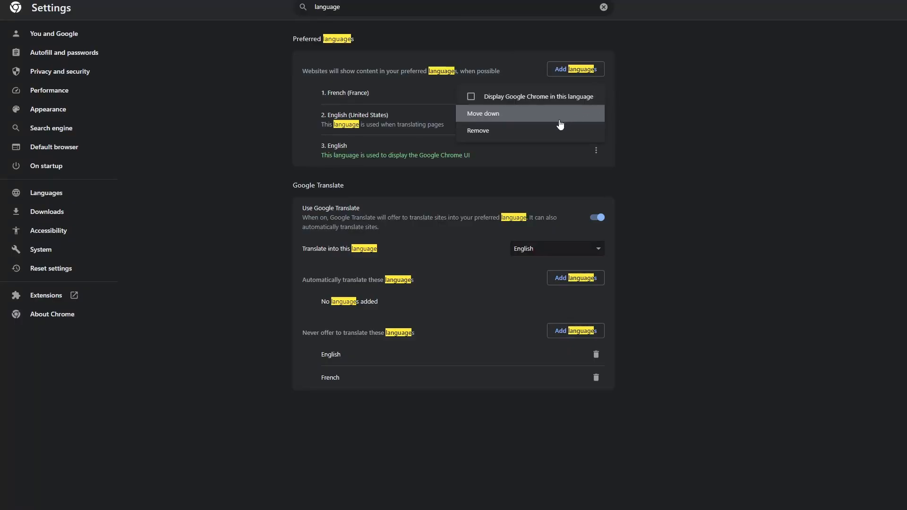
{"action": "left_click", "coordinate": [487, 132]}
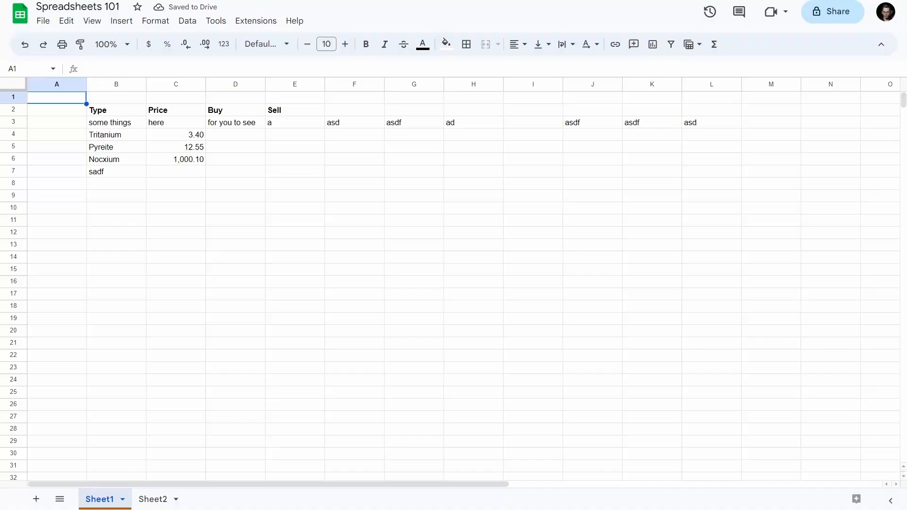
{"action": "left_click", "coordinate": [256, 184]}
{"action": "left_click", "coordinate": [181, 163]}
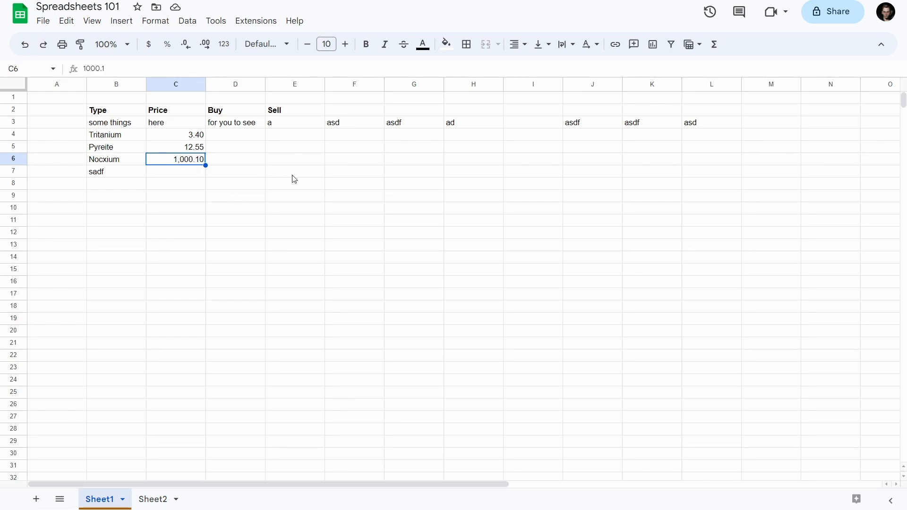
{"action": "left_click", "coordinate": [258, 163]}
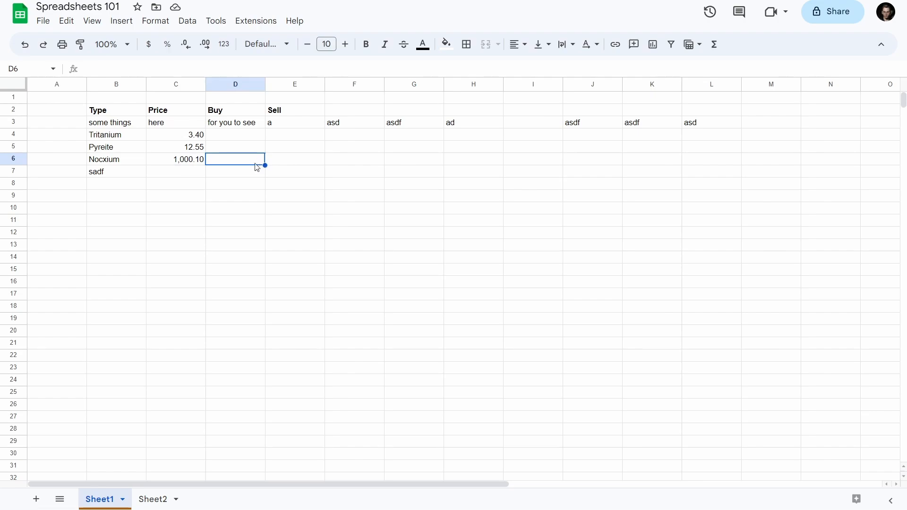
{"action": "left_click", "coordinate": [301, 157]}
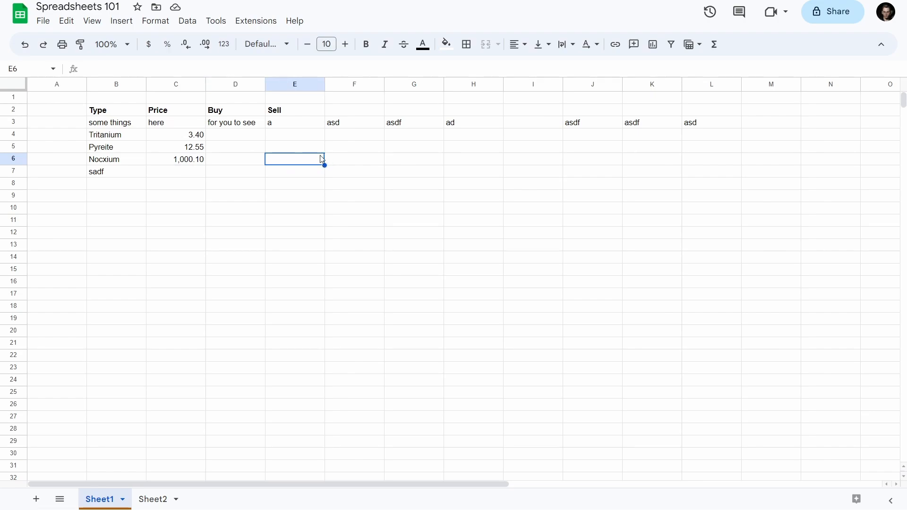
{"action": "left_click", "coordinate": [154, 21]}
{"action": "left_click", "coordinate": [473, 135]}
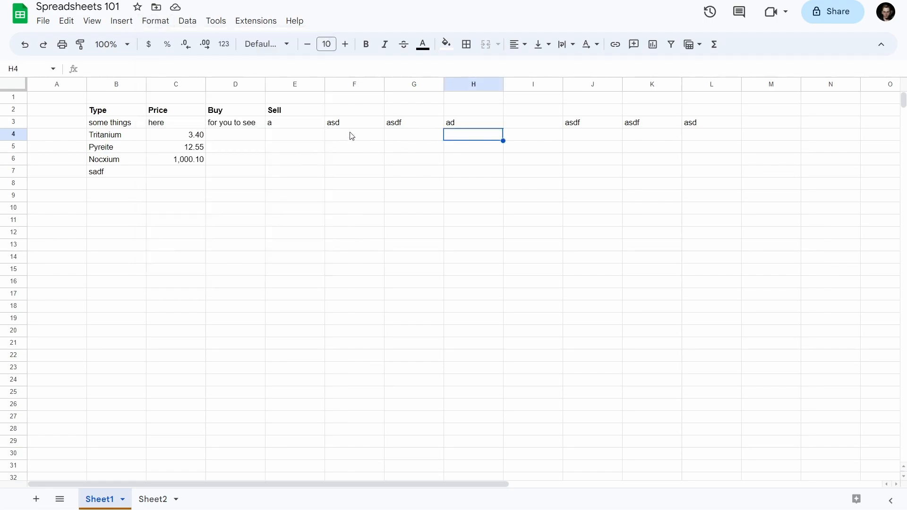
Step: Apply the custom number format "# ##0,00" to the whole Price column C
{"action": "left_click", "coordinate": [176, 83]}
{"action": "left_click", "coordinate": [156, 24]}
{"action": "mouse_move", "coordinate": [241, 73]}
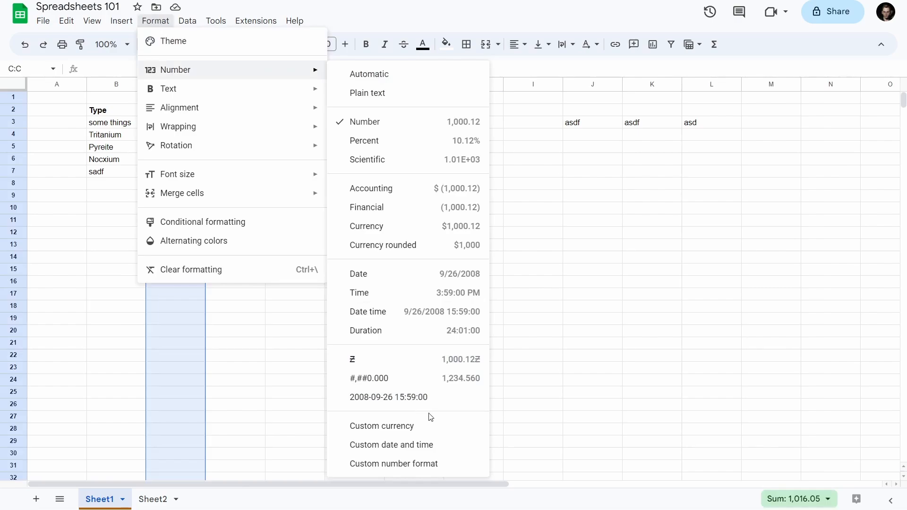
{"action": "left_click", "coordinate": [439, 464]}
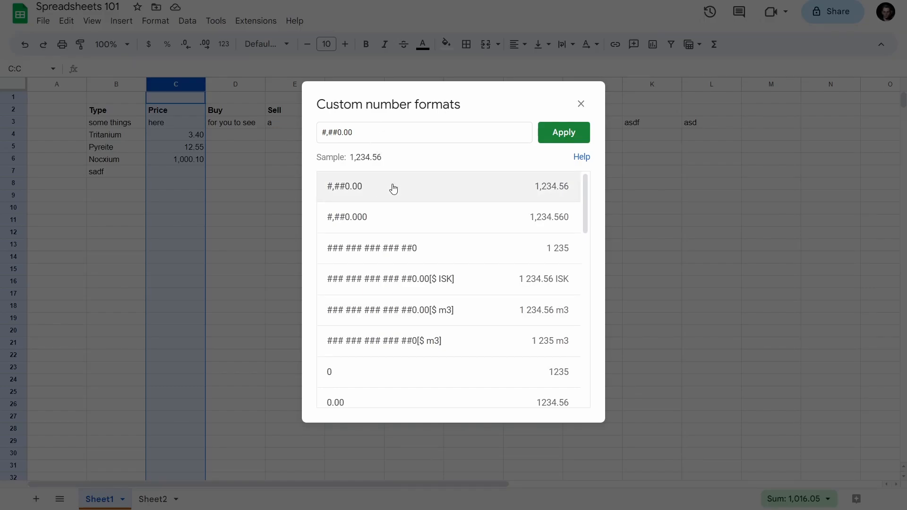
{"action": "left_click", "coordinate": [326, 134]}
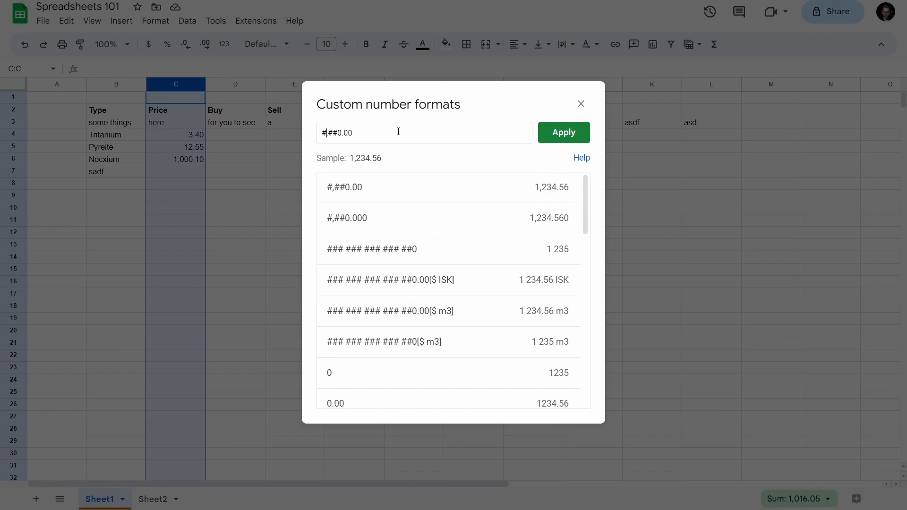
{"action": "key", "text": "Delete"}
{"action": "key", "text": "Delete"}
{"action": "type", "text": ","}
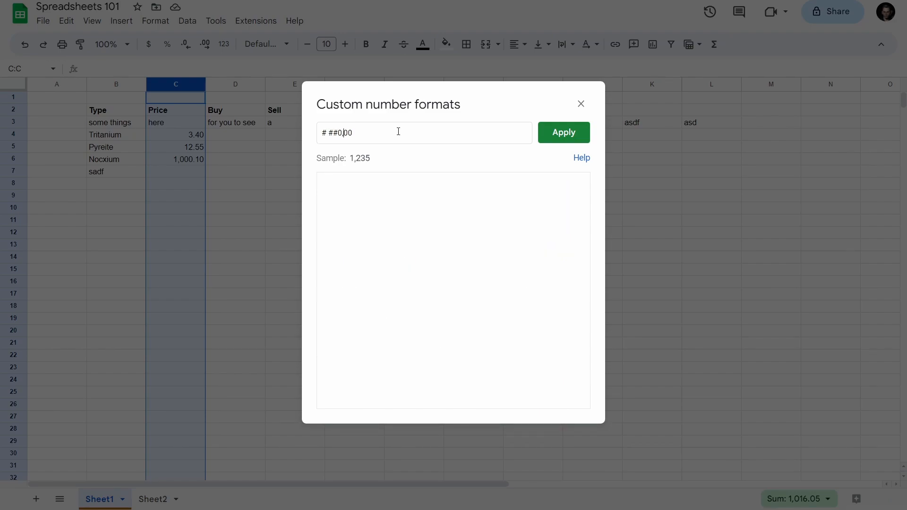
{"action": "left_click", "coordinate": [575, 137]}
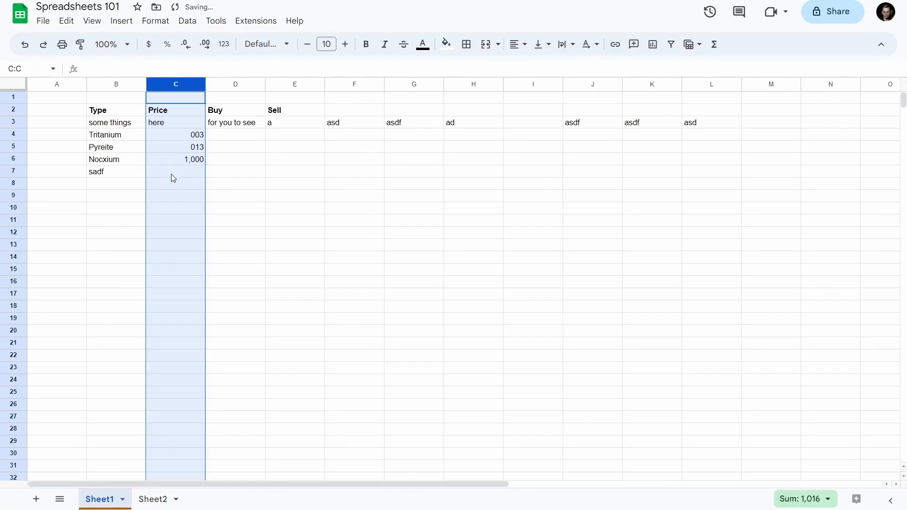
Step: Apply the custom number format "### ### ### ### ##0.00[$ ISK]" to the whole Price column C
{"action": "left_click", "coordinate": [157, 21]}
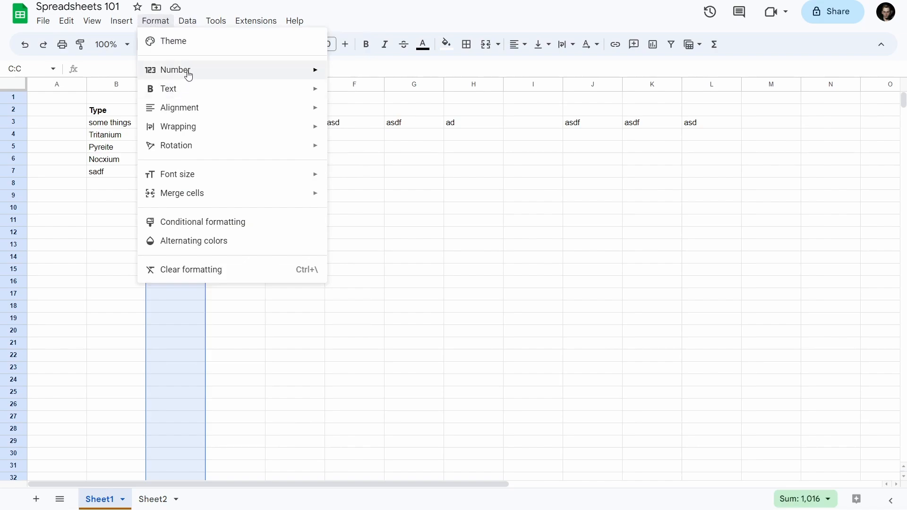
{"action": "mouse_move", "coordinate": [189, 76]}
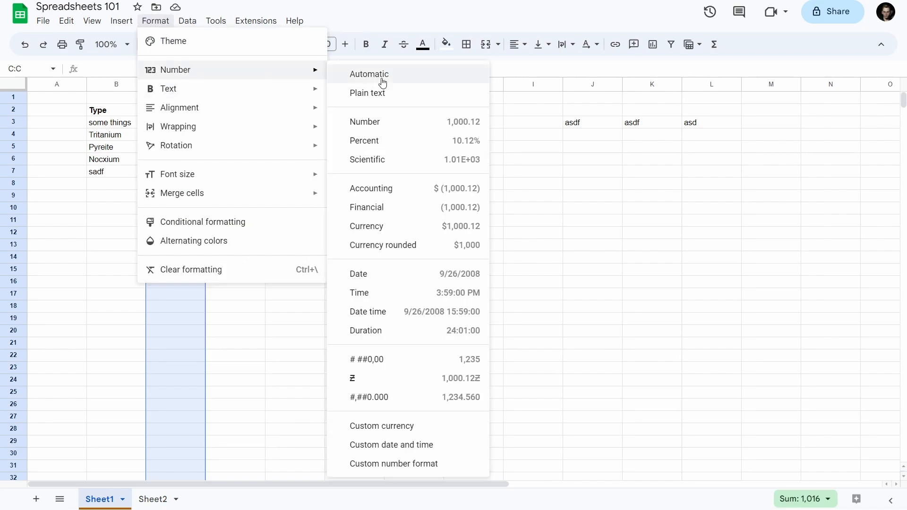
{"action": "left_click", "coordinate": [402, 468]}
{"action": "left_click", "coordinate": [327, 132]}
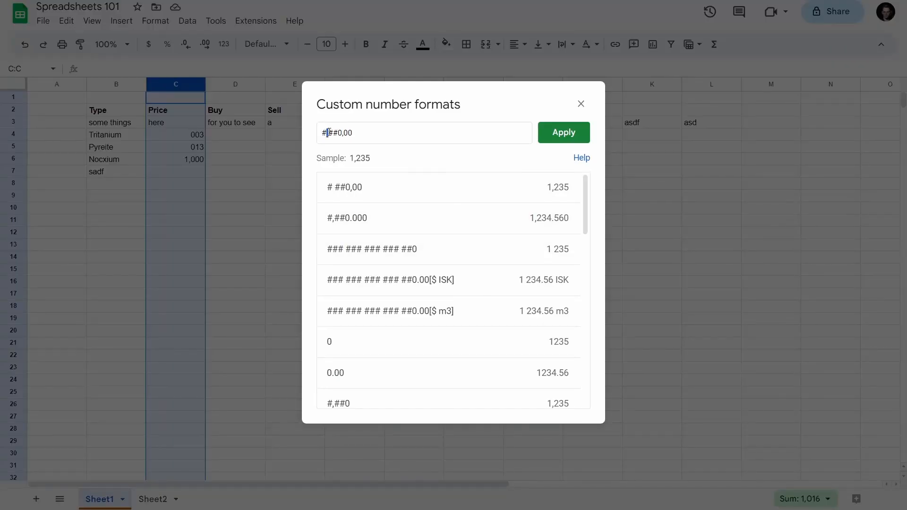
{"action": "type", "text": ",##0"}
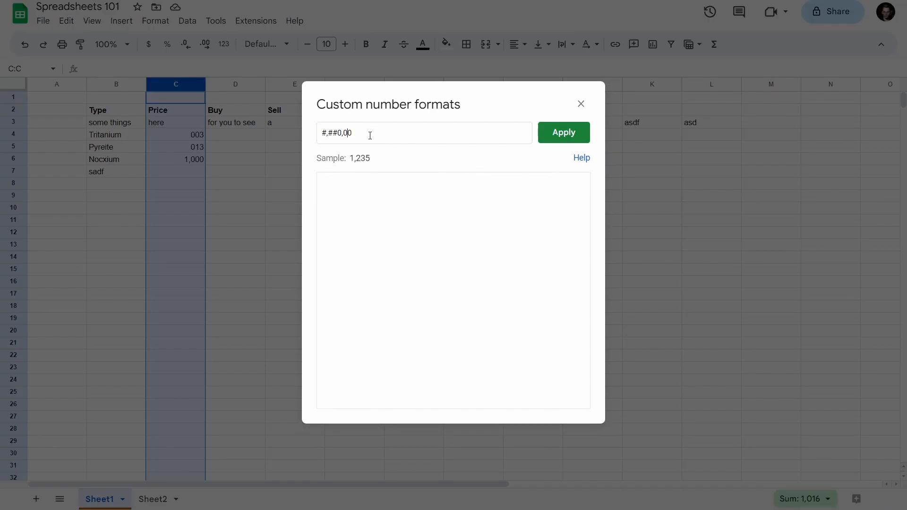
{"action": "type", "text": "."}
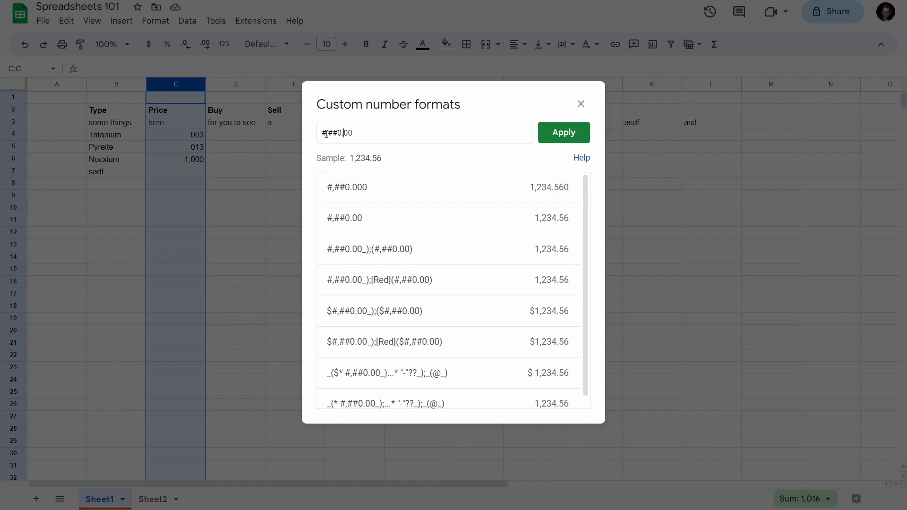
{"action": "key", "text": "BackSpace"}
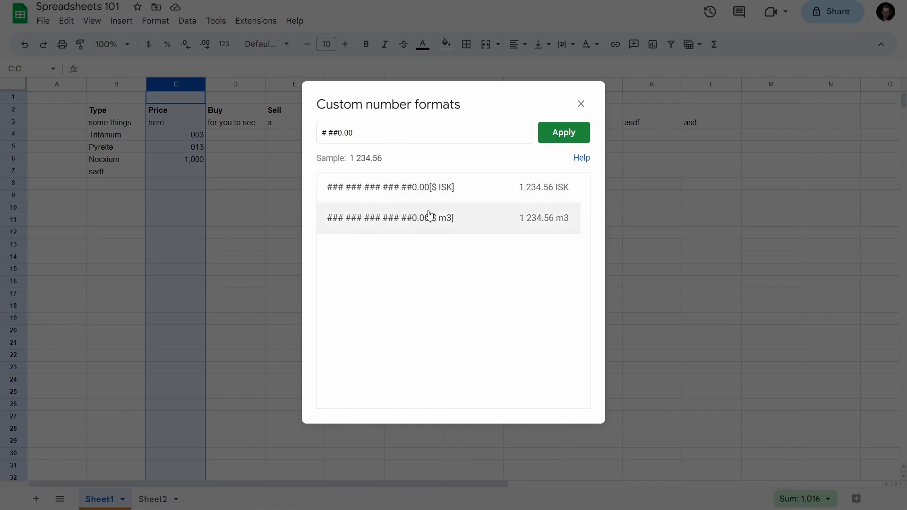
{"action": "left_click", "coordinate": [462, 193]}
{"action": "left_click", "coordinate": [575, 136]}
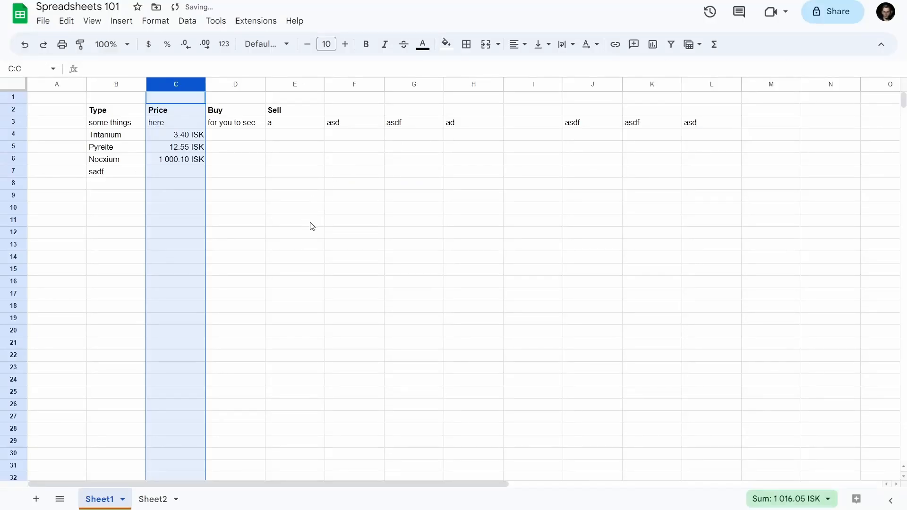
Step: Compare the displayed prices in C4 to C6 with the underlying values of those cells
{"action": "left_click", "coordinate": [175, 161]}
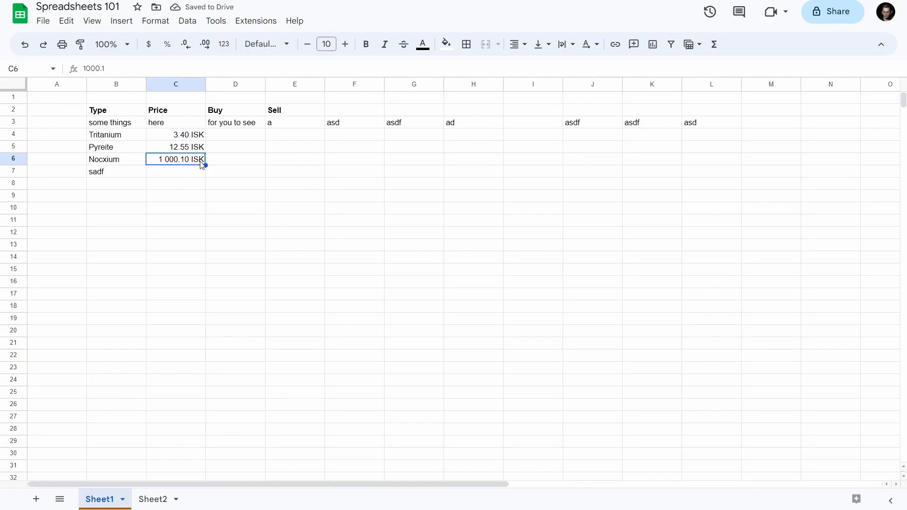
{"action": "left_click", "coordinate": [181, 138]}
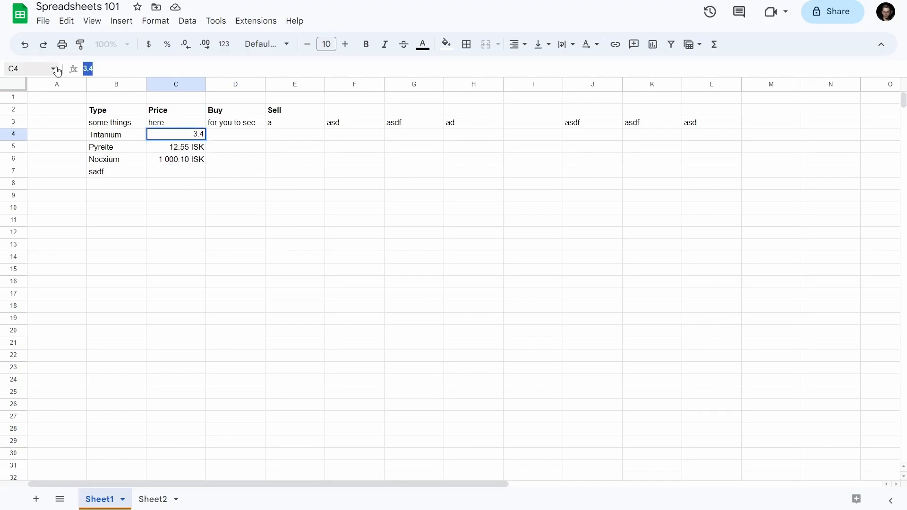
{"action": "left_click", "coordinate": [198, 148]}
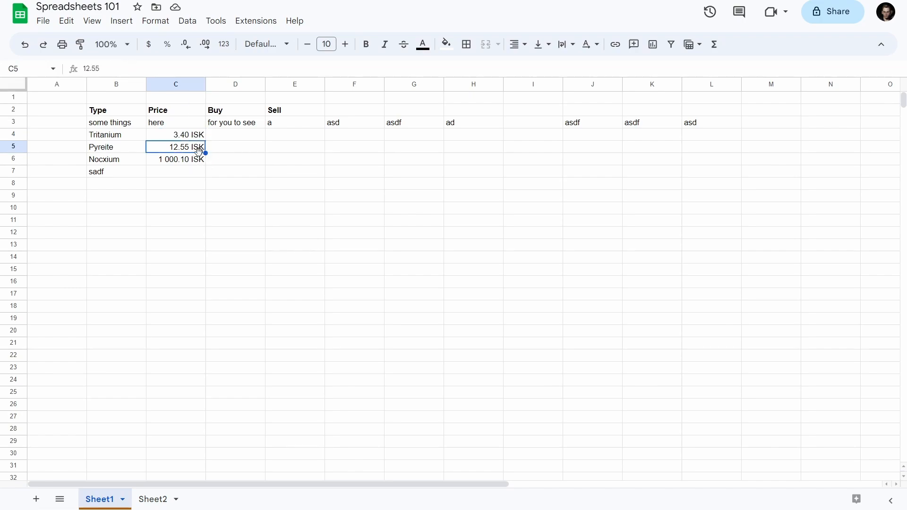
{"action": "left_click", "coordinate": [197, 164]}
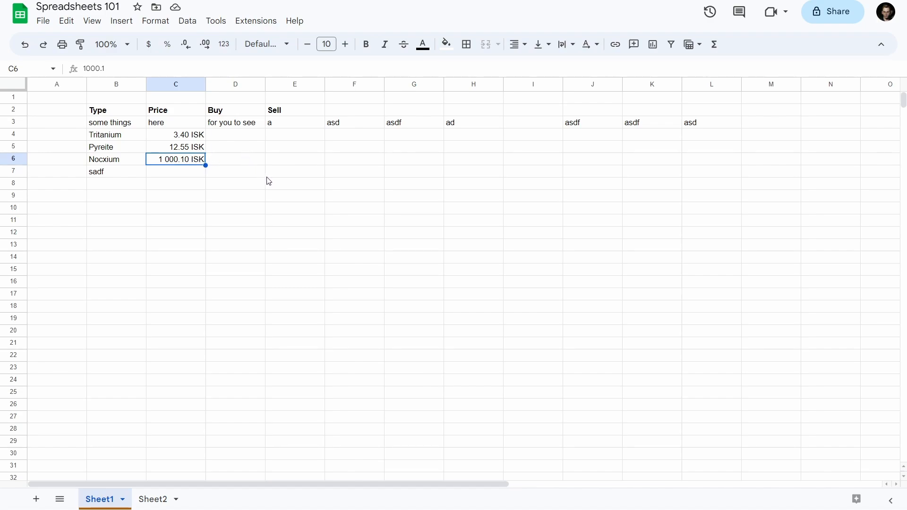
{"action": "left_click", "coordinate": [256, 163]}
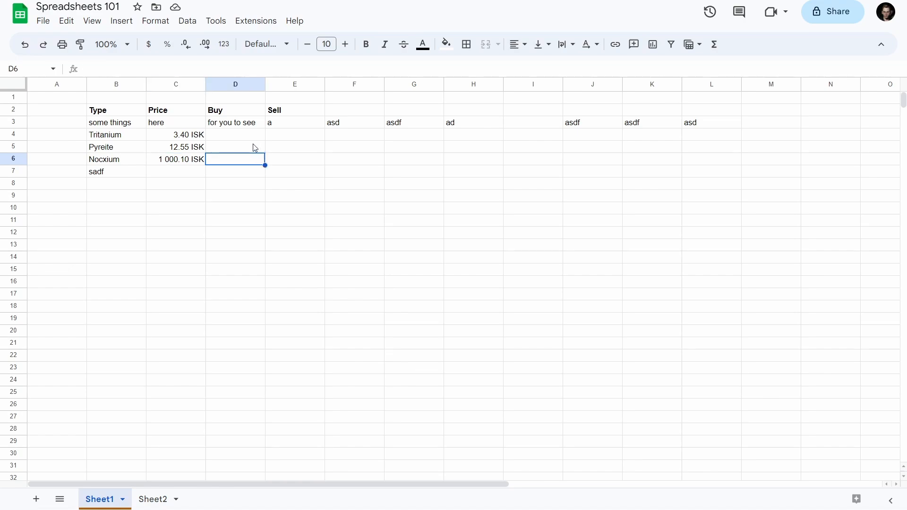
{"action": "left_click", "coordinate": [253, 144]}
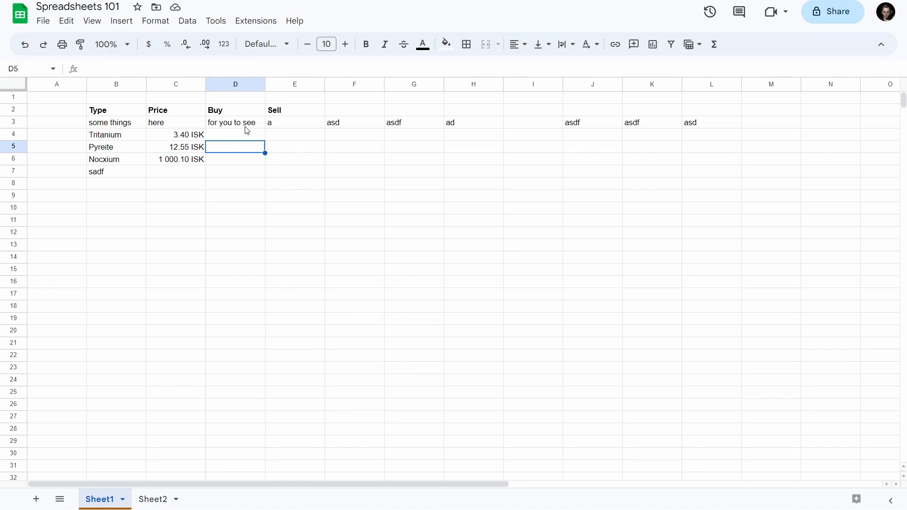
{"action": "left_click", "coordinate": [245, 126]}
{"action": "left_click", "coordinate": [280, 151]}
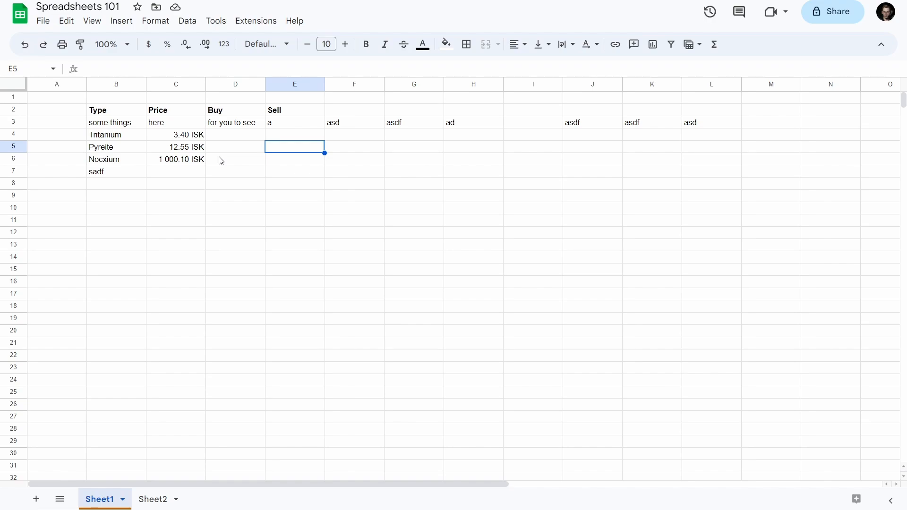
{"action": "left_click", "coordinate": [183, 186]}
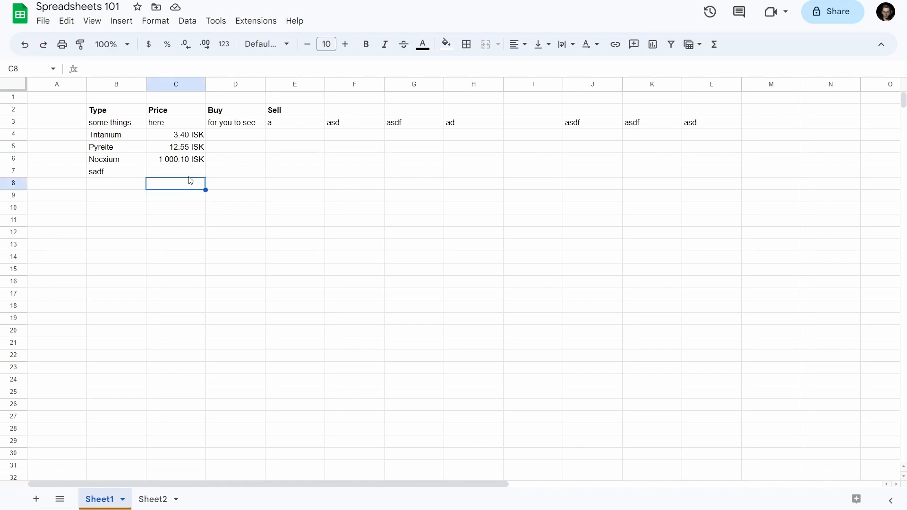
Step: Replace the placeholder text in B7 with the label "Sum"
{"action": "left_click", "coordinate": [104, 172]}
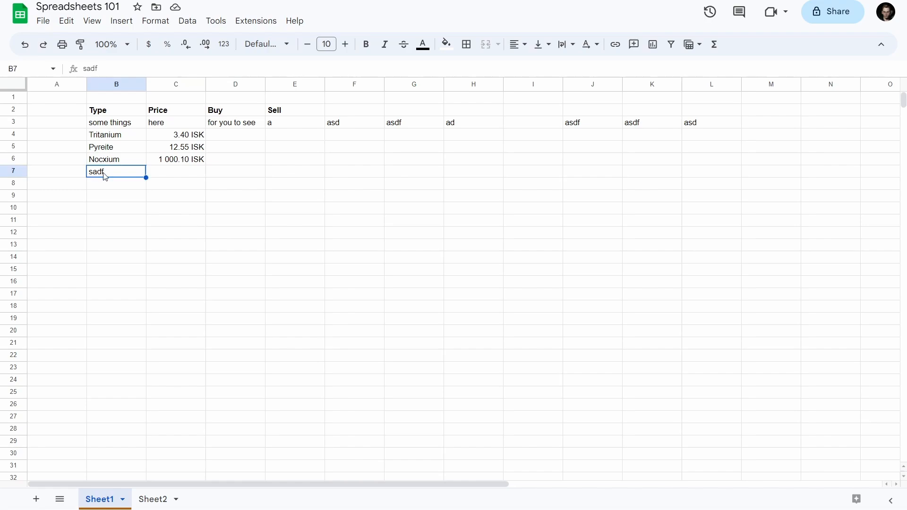
{"action": "type", "text": "Sum"}
{"action": "key", "text": "Tab"}
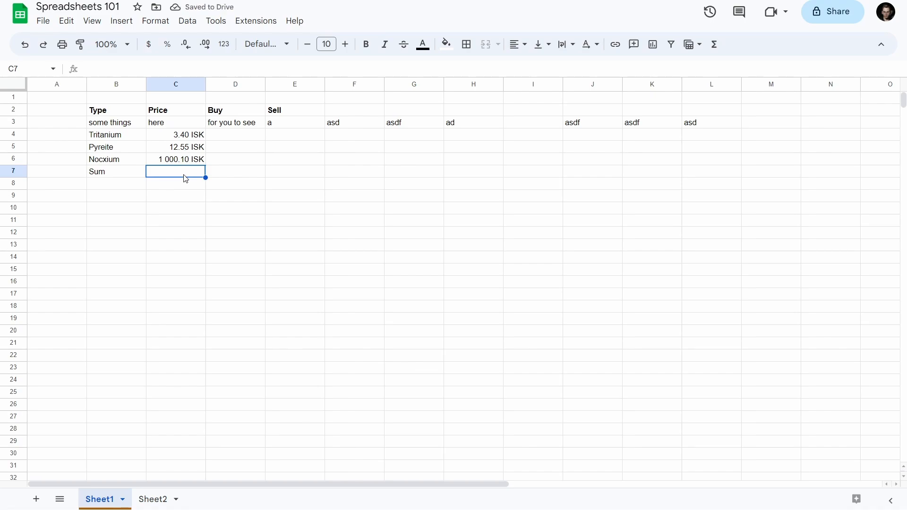
Step: Enter the suggested formula =SUM(C4:C6) in C7 to total the prices, and reopen the formula for editing
{"action": "type", "text": "="}
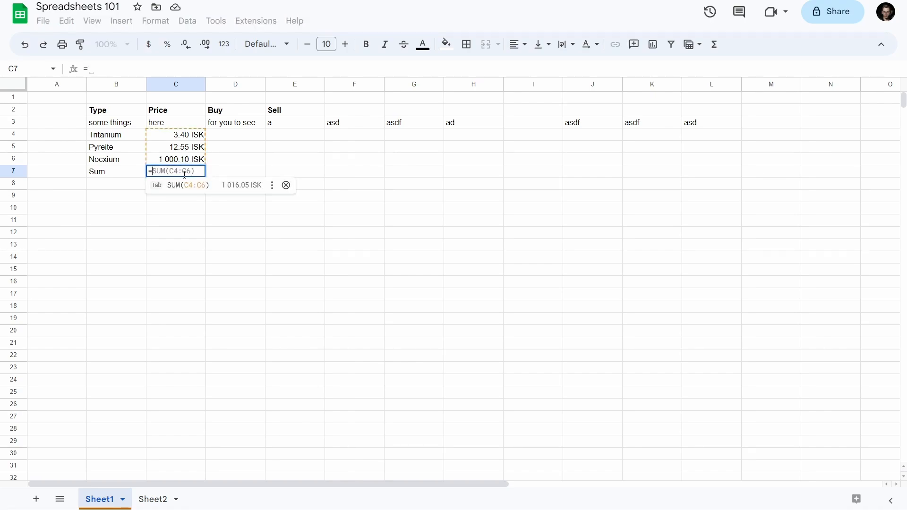
{"action": "key", "text": "BackSpace"}
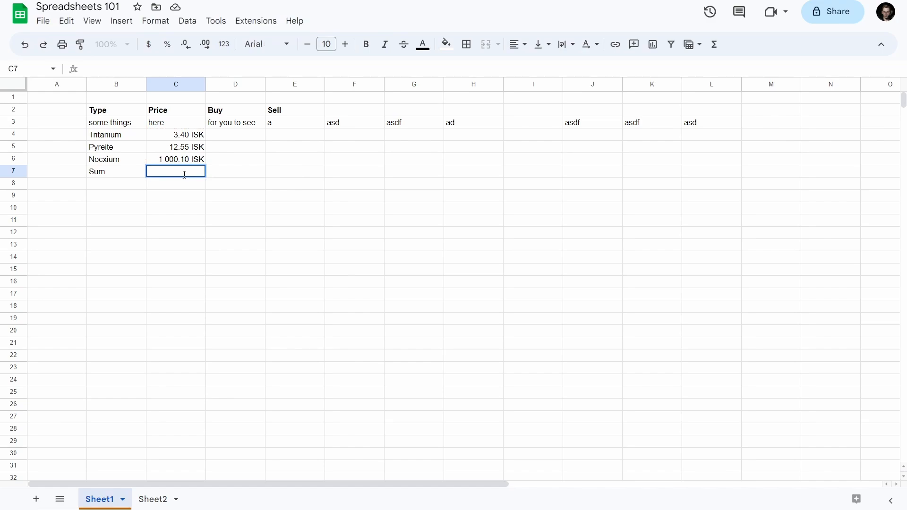
{"action": "type", "text": "="}
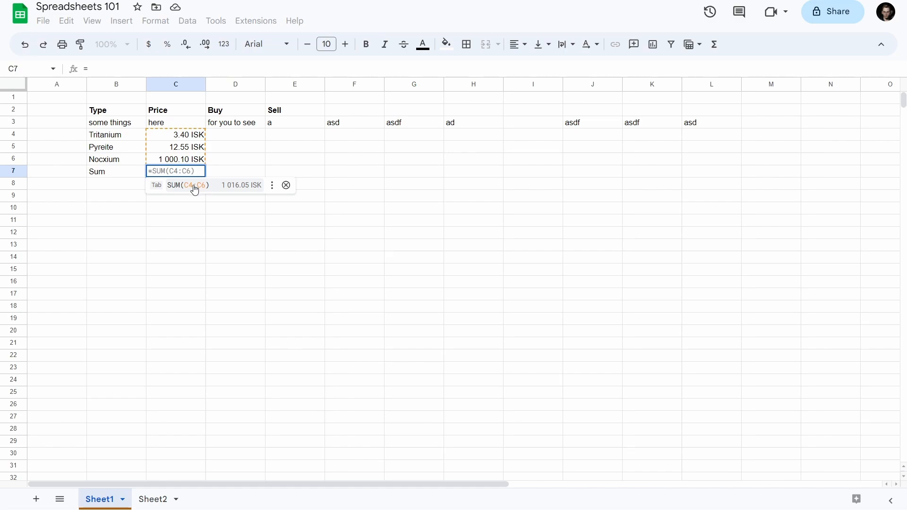
{"action": "left_click", "coordinate": [194, 190]}
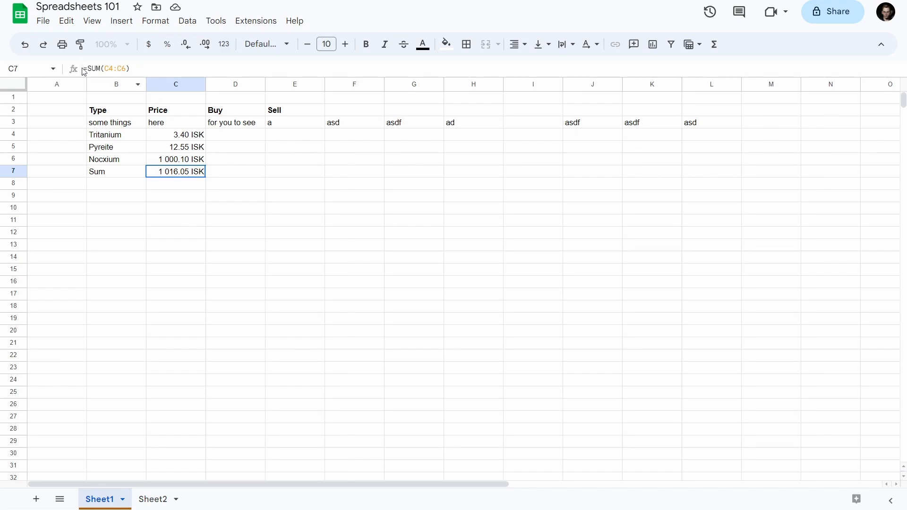
{"action": "left_click_drag", "start_coordinate": [144, 69], "coordinate": [82, 70]}
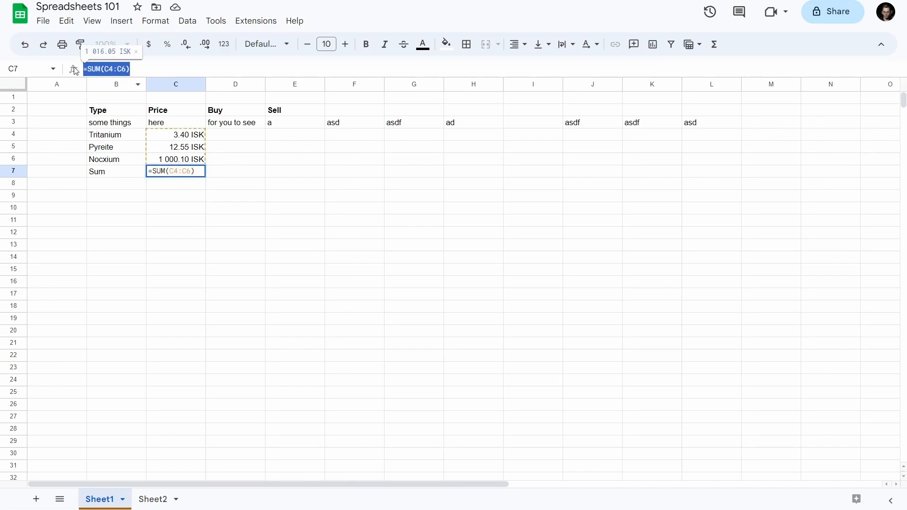
{"action": "left_click", "coordinate": [145, 70]}
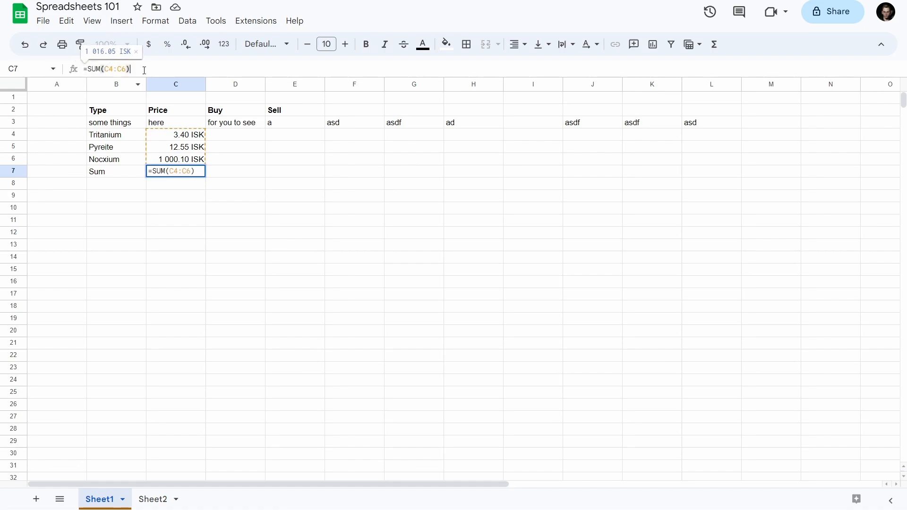
Step: Examine the SUM formula in C7 and the price cells its C4:C6 range refers to
{"action": "left_click", "coordinate": [110, 69]}
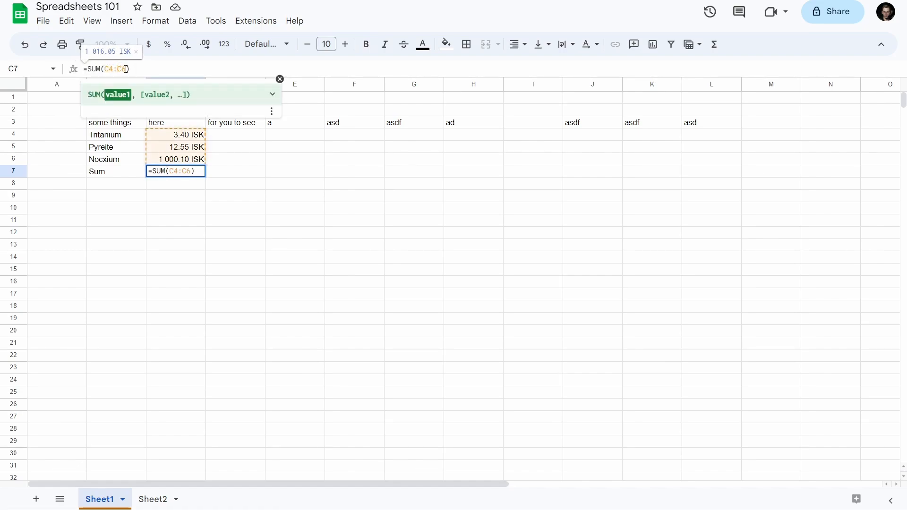
{"action": "left_click", "coordinate": [280, 185]}
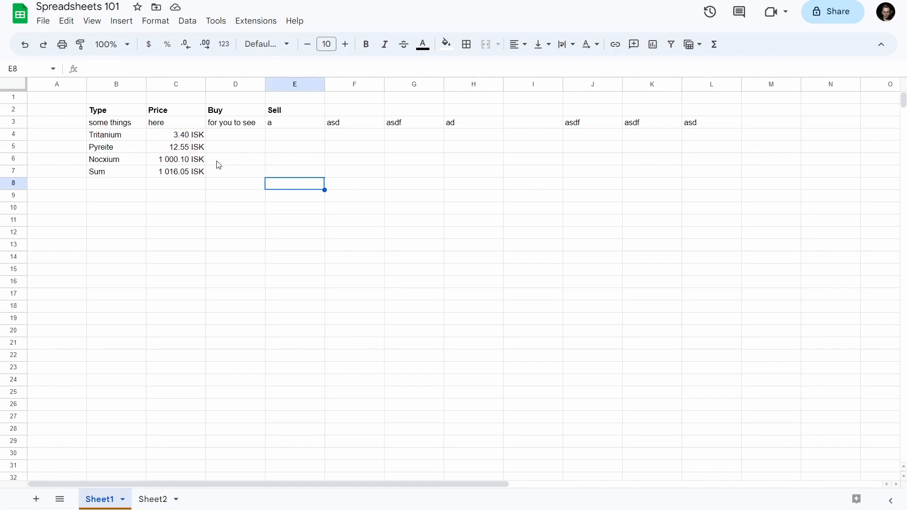
{"action": "left_click", "coordinate": [191, 171]}
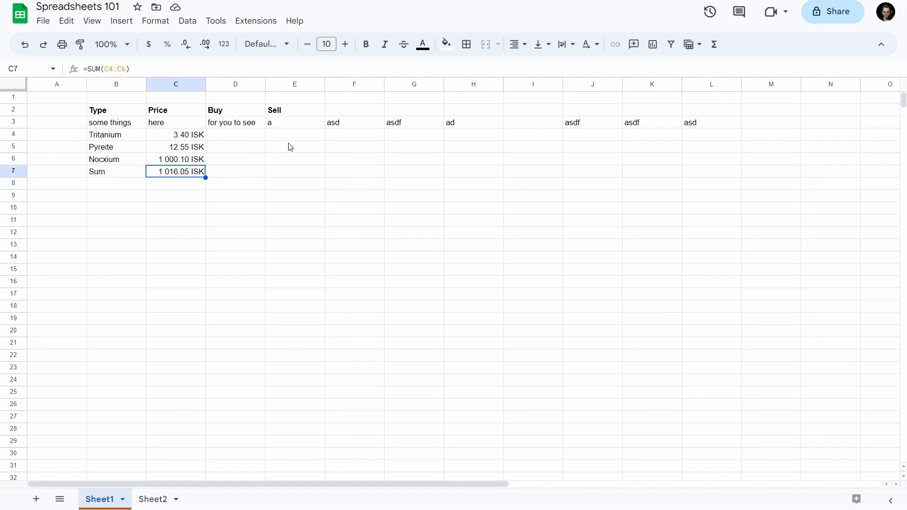
{"action": "left_click", "coordinate": [190, 138]}
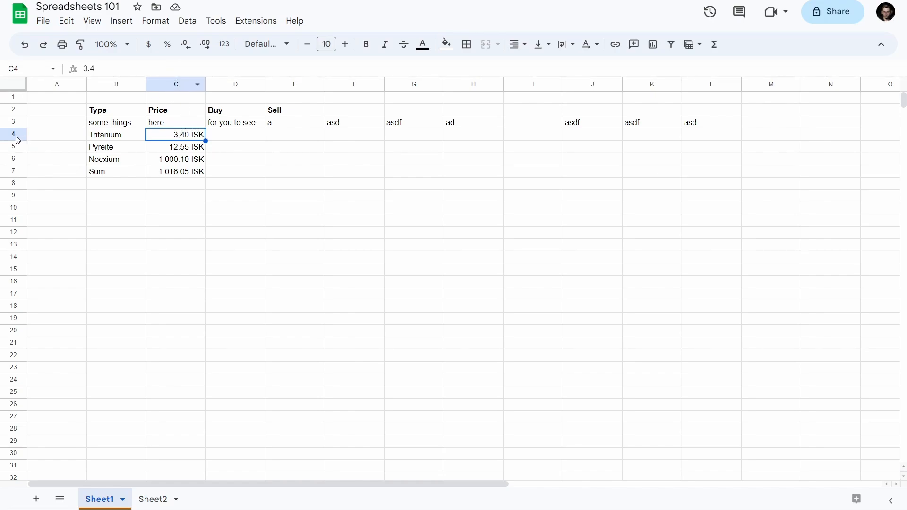
{"action": "left_click", "coordinate": [182, 174]}
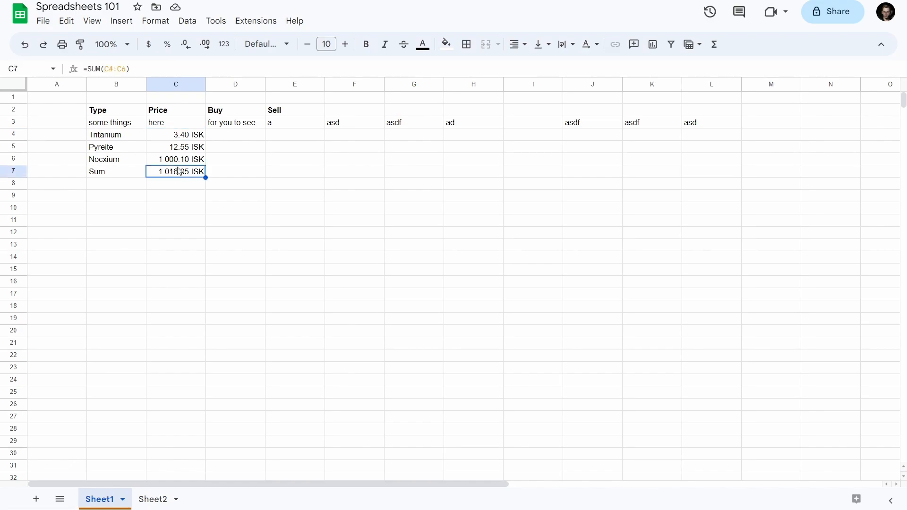
{"action": "double_click", "coordinate": [109, 69]}
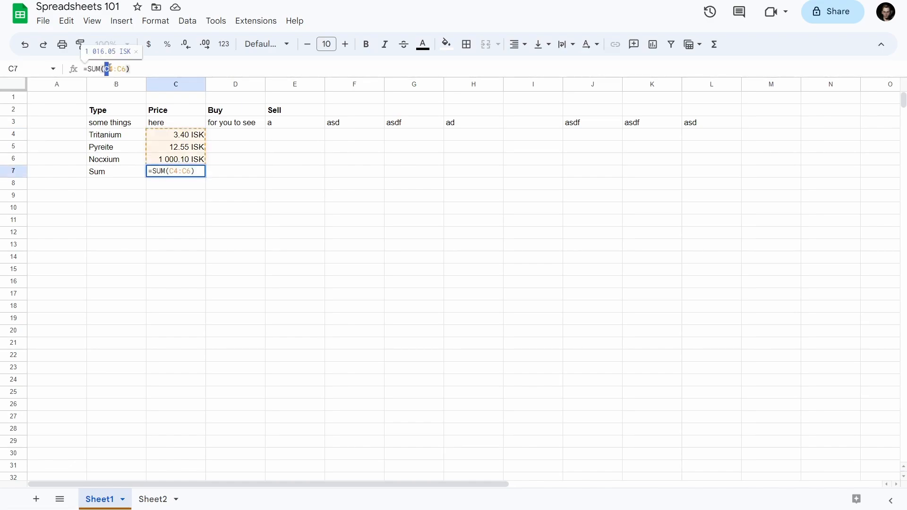
{"action": "left_click", "coordinate": [255, 175]}
Step: Enter the reference =C4 in E9 and compare that cell with the Tritanium price in C4
{"action": "left_click", "coordinate": [293, 201]}
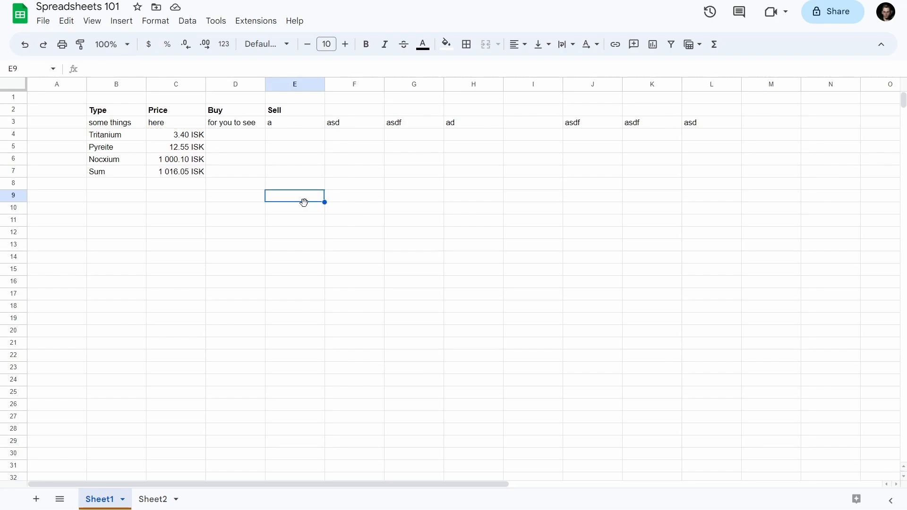
{"action": "type", "text": "=C4"}
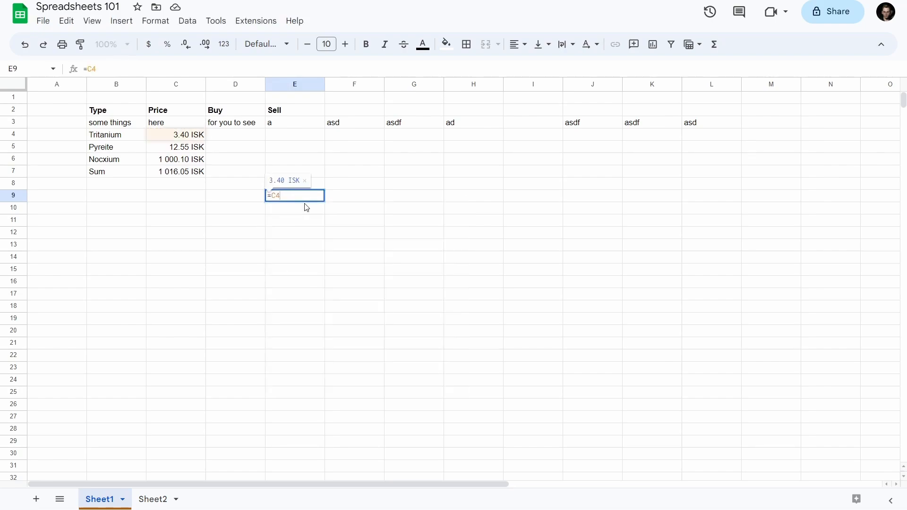
{"action": "key", "text": "Return"}
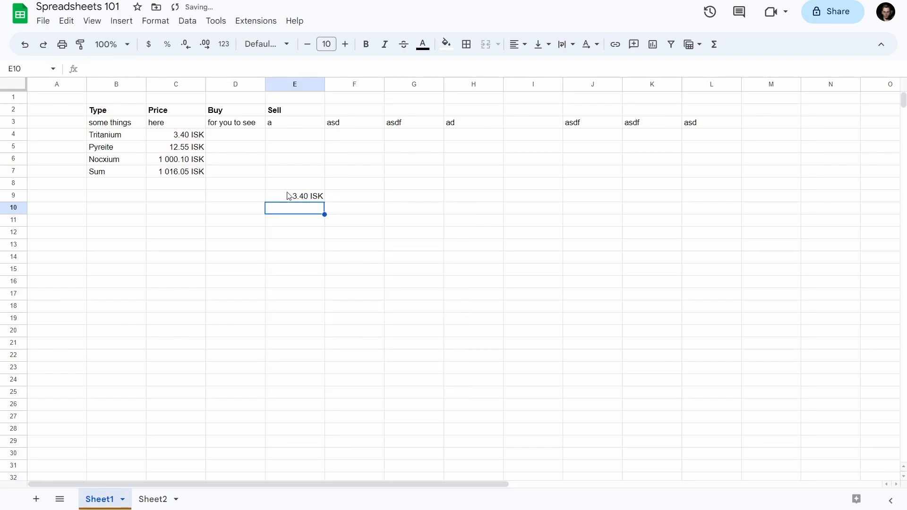
{"action": "left_click", "coordinate": [176, 136]}
{"action": "left_click", "coordinate": [288, 200]}
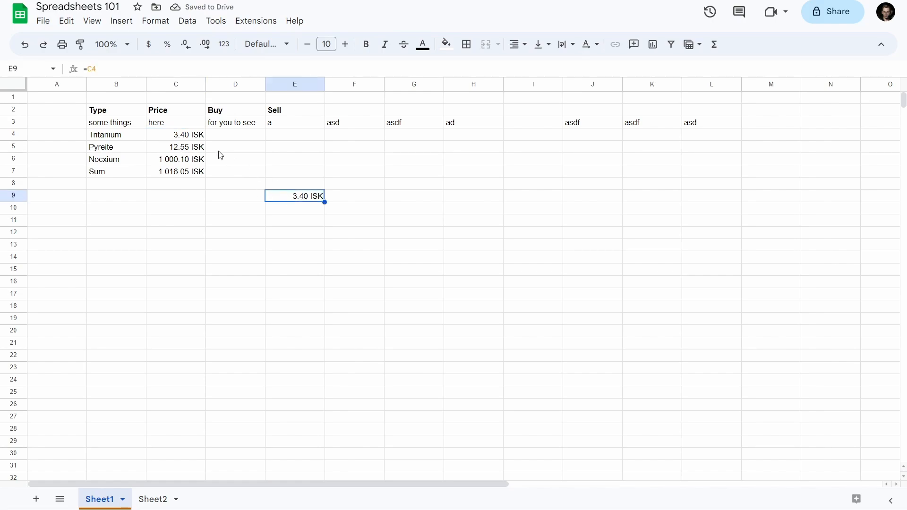
{"action": "left_click", "coordinate": [158, 138]}
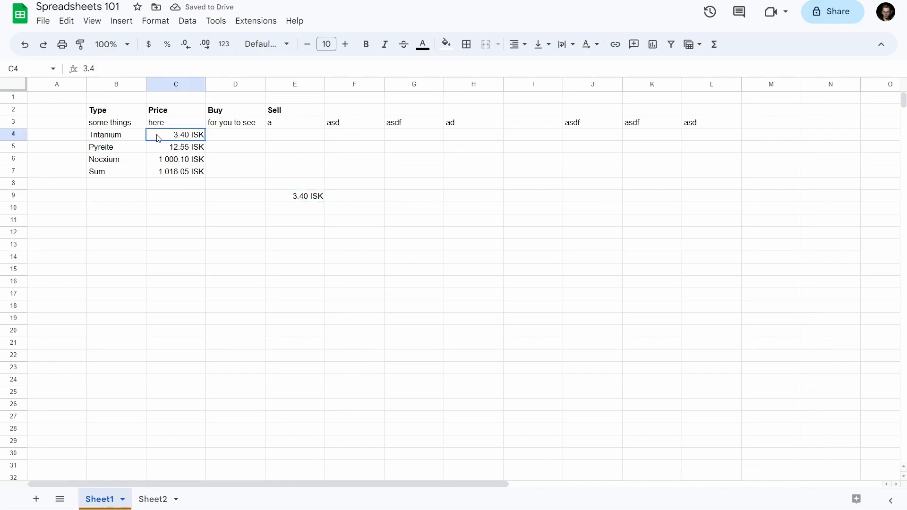
{"action": "left_click", "coordinate": [285, 194]}
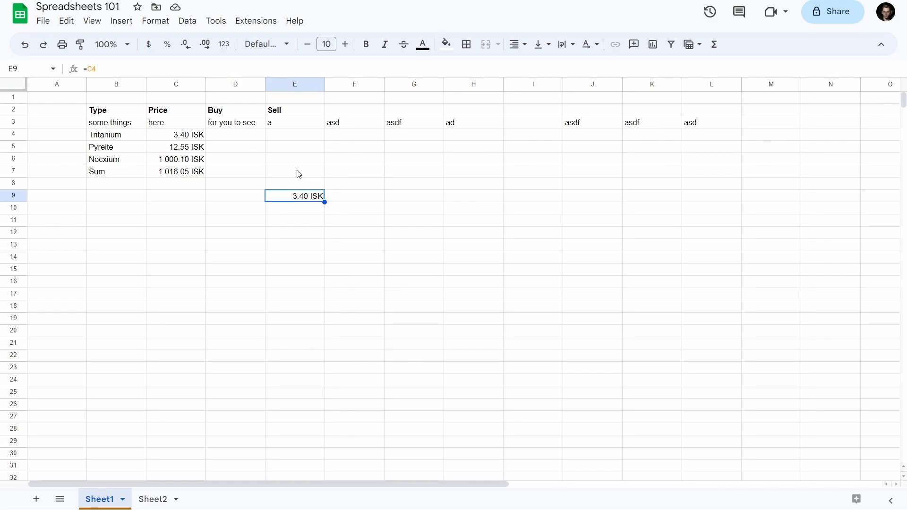
Step: Inspect the C4:C6 range inside the SUM formula of C7 without changing it
{"action": "left_click", "coordinate": [175, 175]}
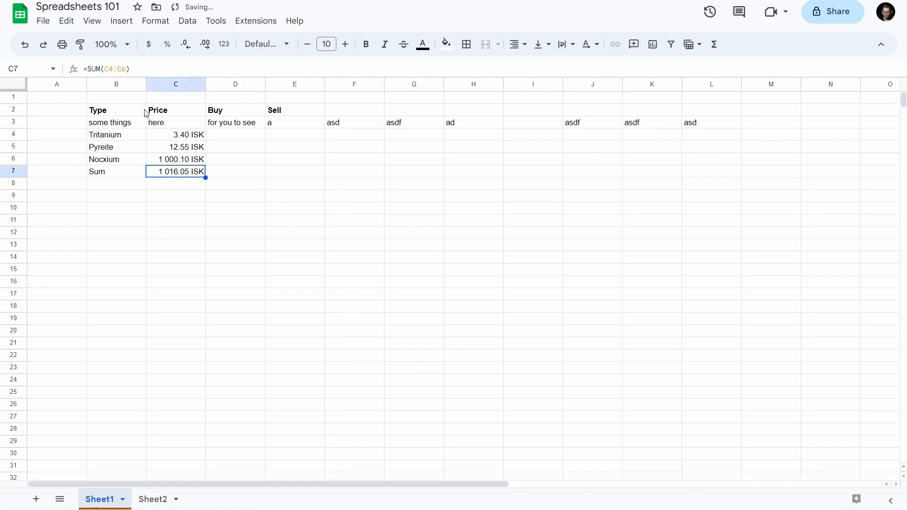
{"action": "left_click", "coordinate": [119, 69]}
{"action": "left_click_drag", "start_coordinate": [113, 69], "coordinate": [125, 69]}
{"action": "left_click", "coordinate": [126, 69]}
{"action": "left_click", "coordinate": [132, 69]}
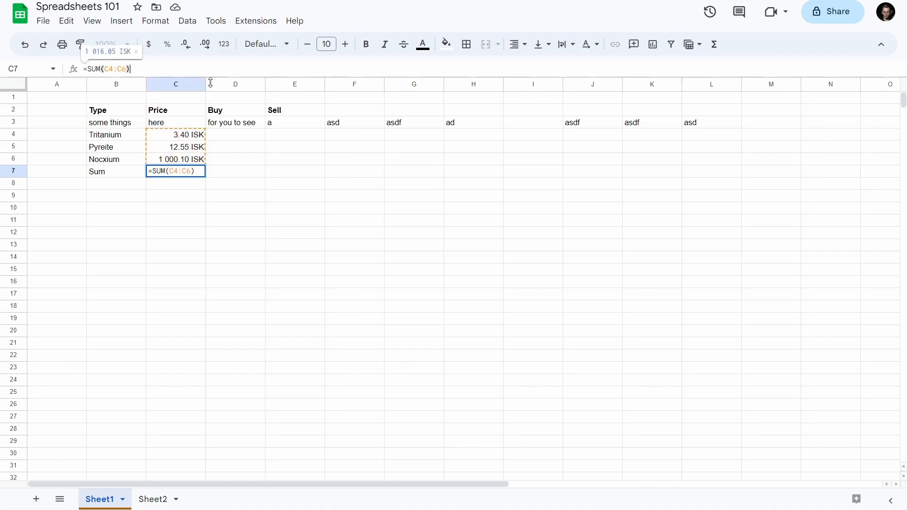
{"action": "left_click", "coordinate": [227, 180]}
{"action": "left_click", "coordinate": [161, 175]}
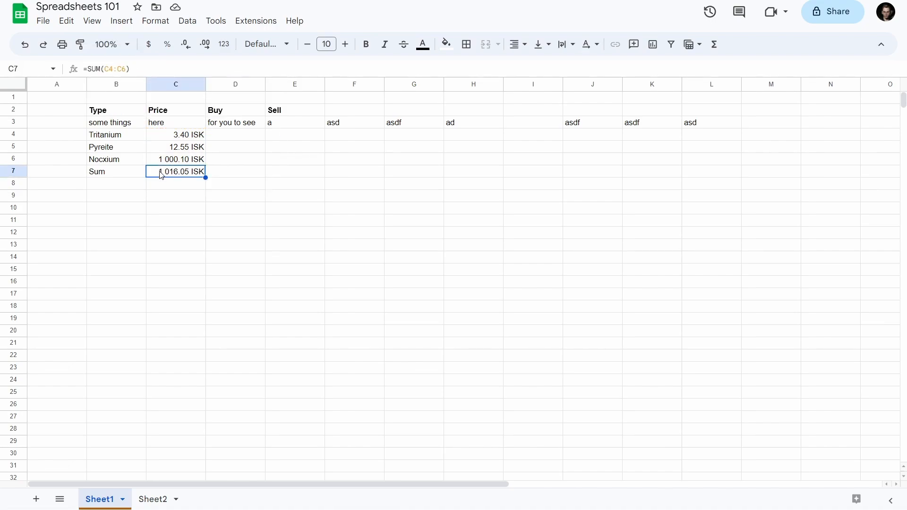
Step: Enter a reference to the price sum in E7 with the formula =C7
{"action": "left_click", "coordinate": [217, 198]}
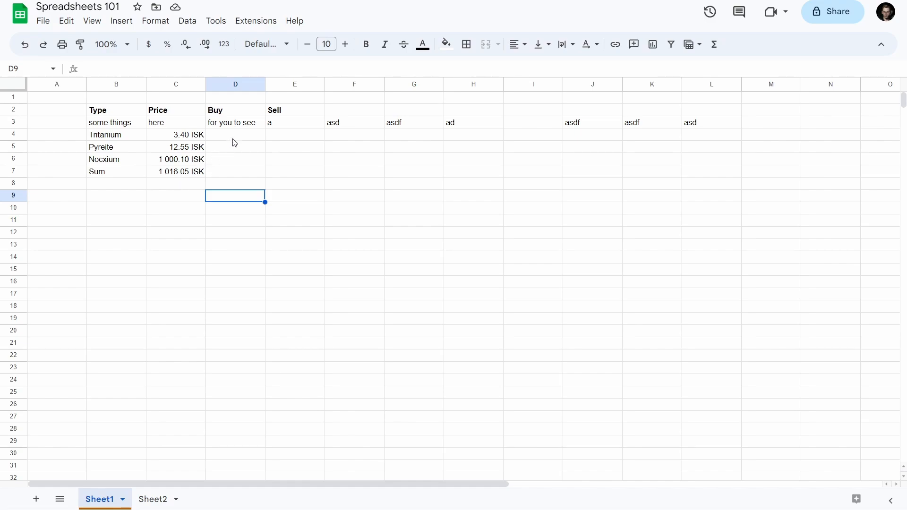
{"action": "left_click", "coordinate": [243, 172]}
{"action": "left_click", "coordinate": [274, 172]}
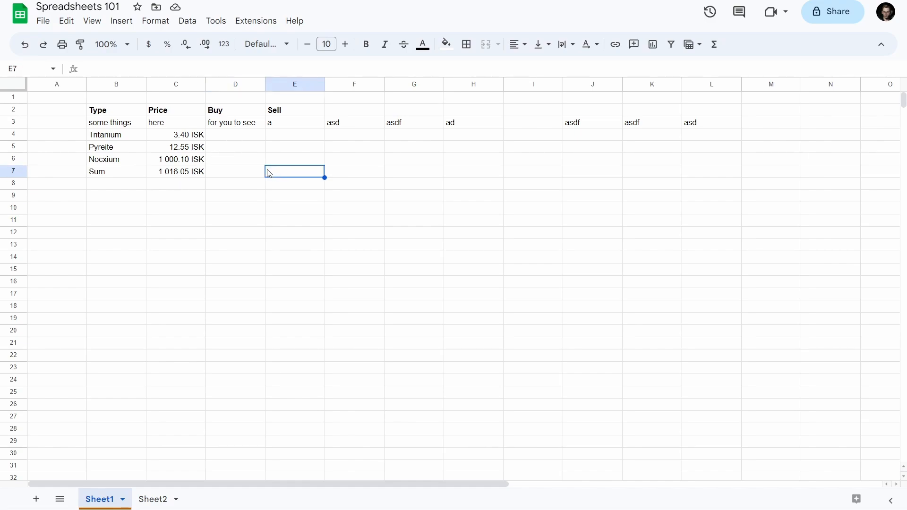
{"action": "type", "text": "="}
{"action": "left_click", "coordinate": [182, 172]}
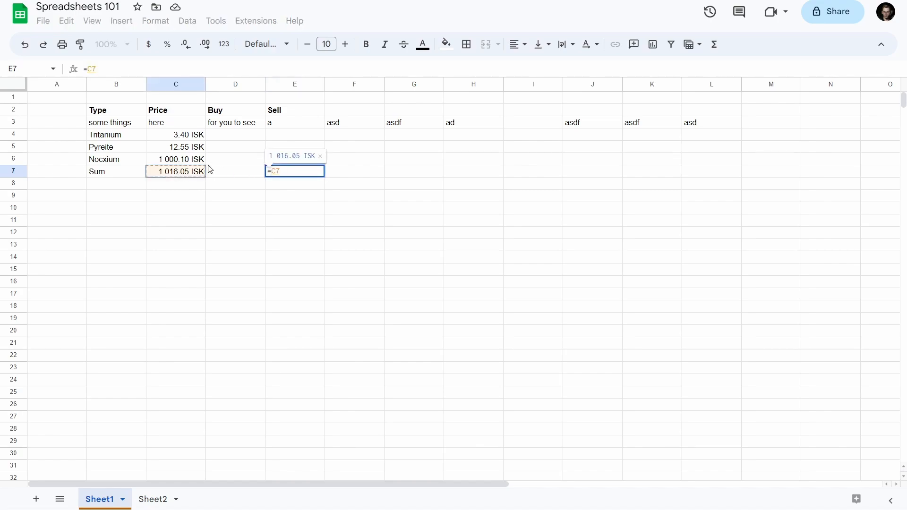
{"action": "key", "text": "Return"}
{"action": "left_click", "coordinate": [293, 174]}
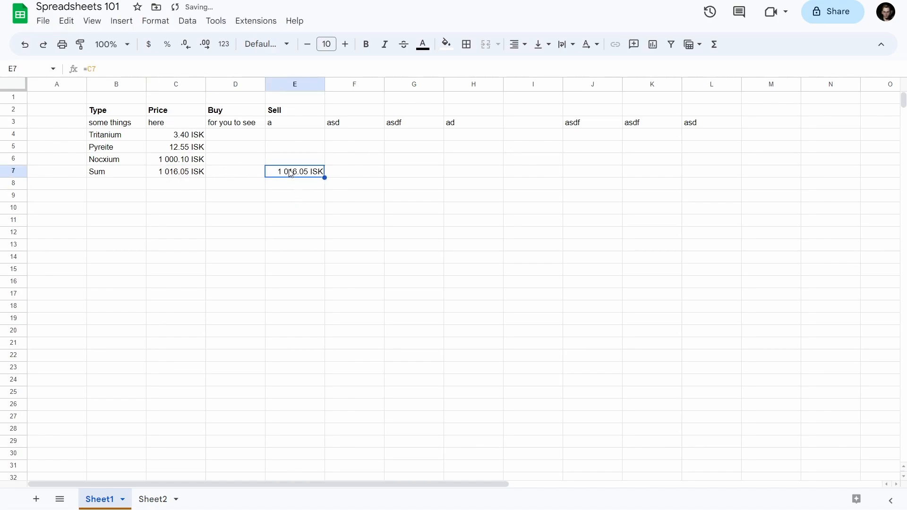
Step: Format E7 as dollar currency and check the formula behind the formatted value
{"action": "left_click", "coordinate": [155, 21]}
{"action": "left_click", "coordinate": [149, 45]}
{"action": "left_click", "coordinate": [362, 194]}
{"action": "left_click", "coordinate": [289, 175]}
{"action": "left_click_drag", "start_coordinate": [107, 70], "coordinate": [73, 71]}
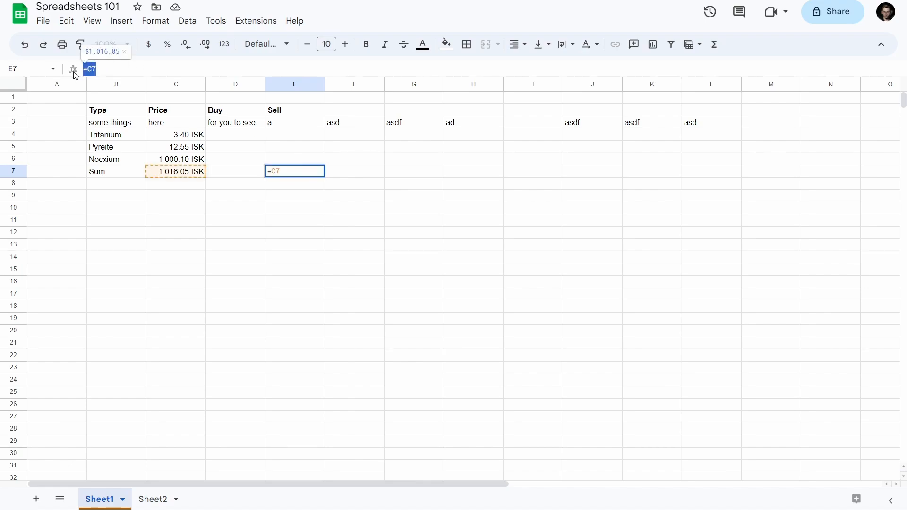
{"action": "left_click", "coordinate": [359, 207]}
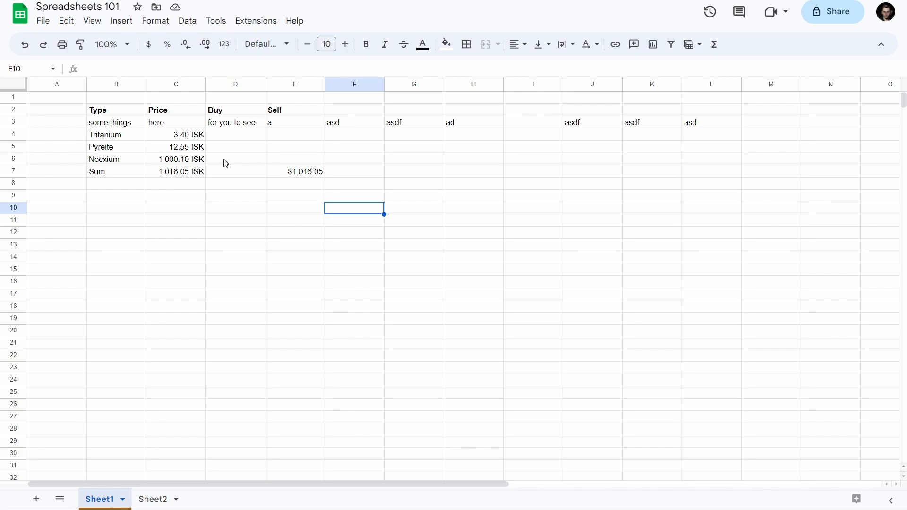
Step: Toggle the display of formulas in the sheet on and off to examine the formulas in C7 and E7
{"action": "key", "text": "ctrl+grave"}
{"action": "key", "text": "ctrl+grave"}
{"action": "key", "text": "ctrl+grave"}
{"action": "key", "text": "ctrl+grave"}
{"action": "key", "text": "ctrl+grave"}
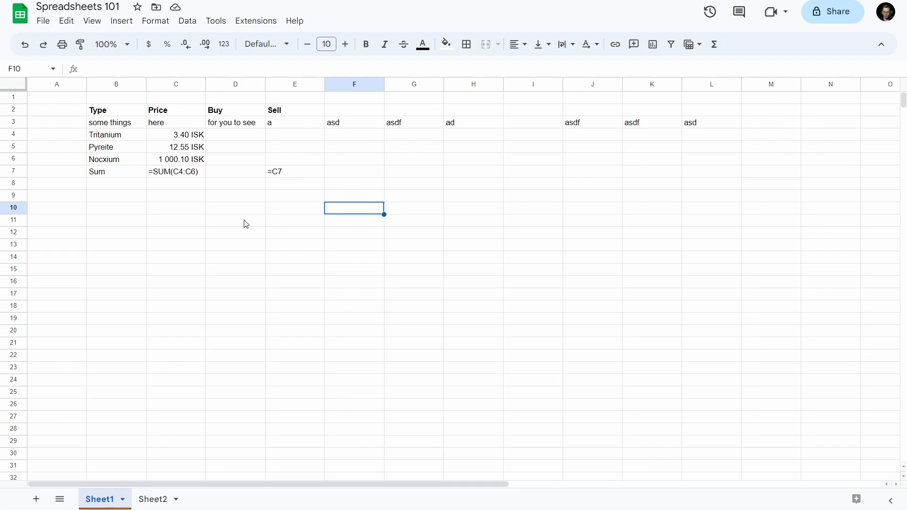
{"action": "left_click", "coordinate": [293, 173]}
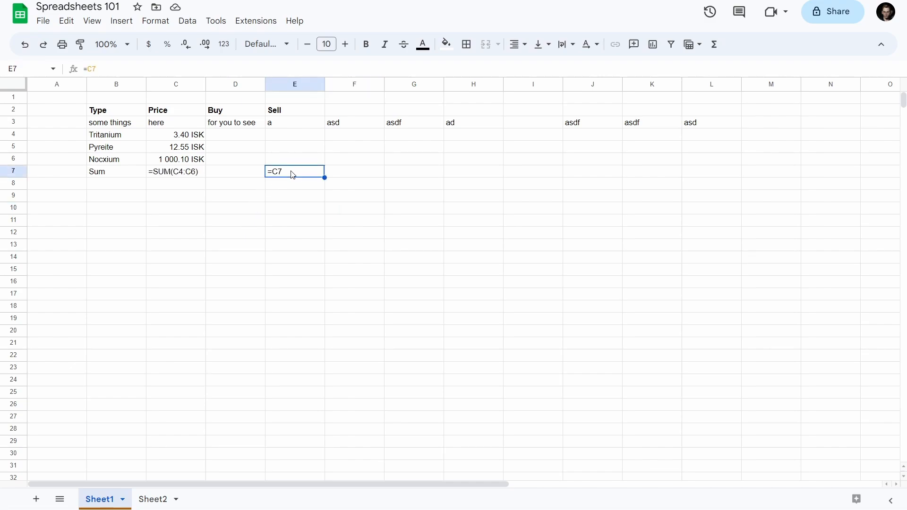
{"action": "left_click", "coordinate": [180, 178]}
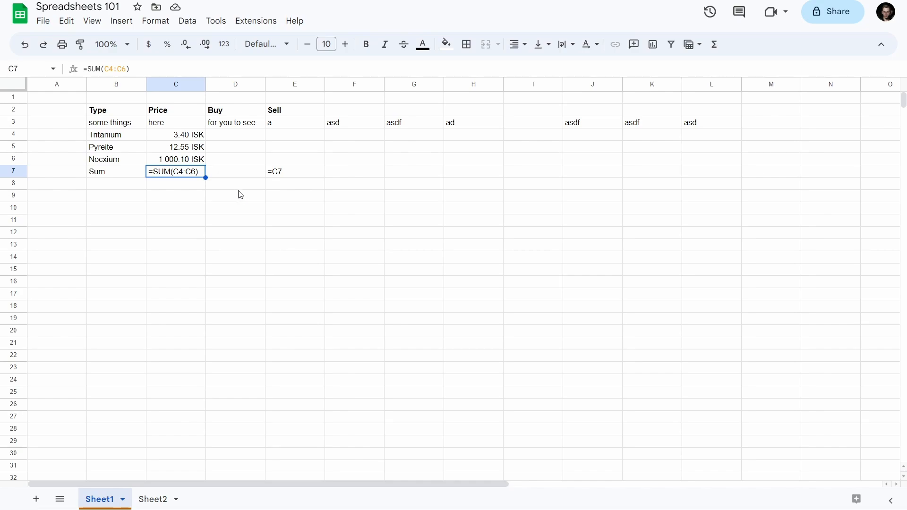
{"action": "key", "text": "ctrl+grave"}
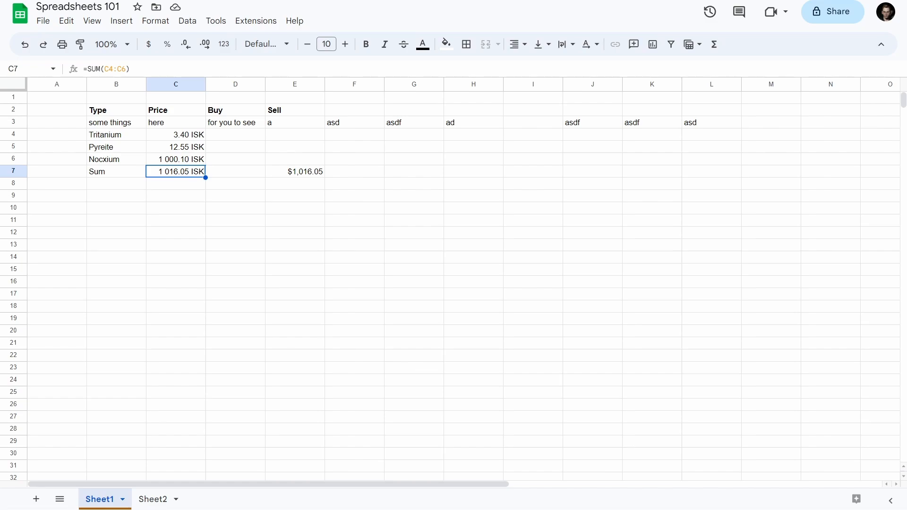
Step: Try overwriting E7 with 321, and re-enter the formula =C7 in that cell
{"action": "left_click", "coordinate": [313, 175]}
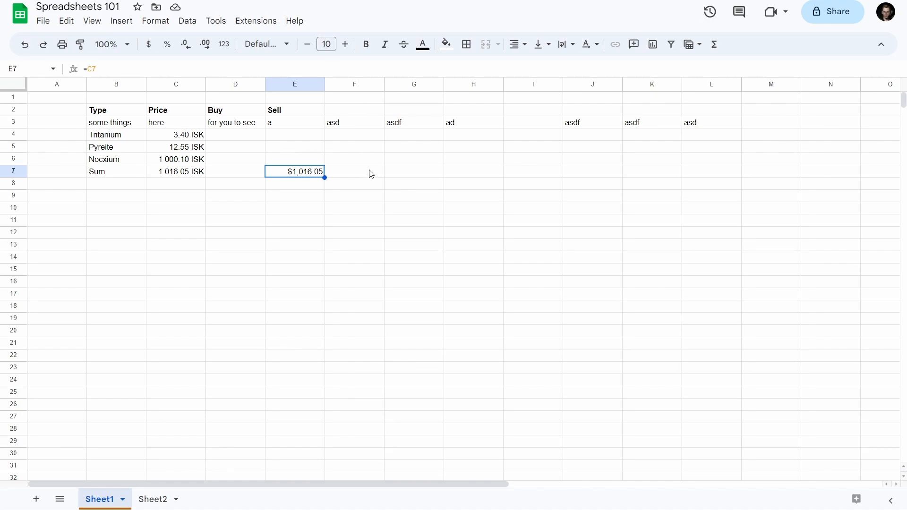
{"action": "left_click", "coordinate": [329, 173]}
{"action": "left_click", "coordinate": [309, 175]}
{"action": "left_click", "coordinate": [321, 194]}
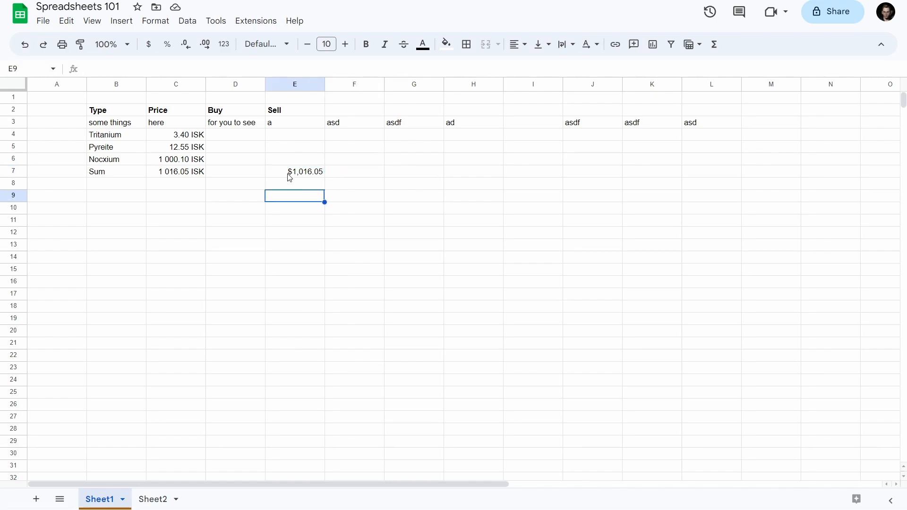
{"action": "left_click", "coordinate": [290, 174]}
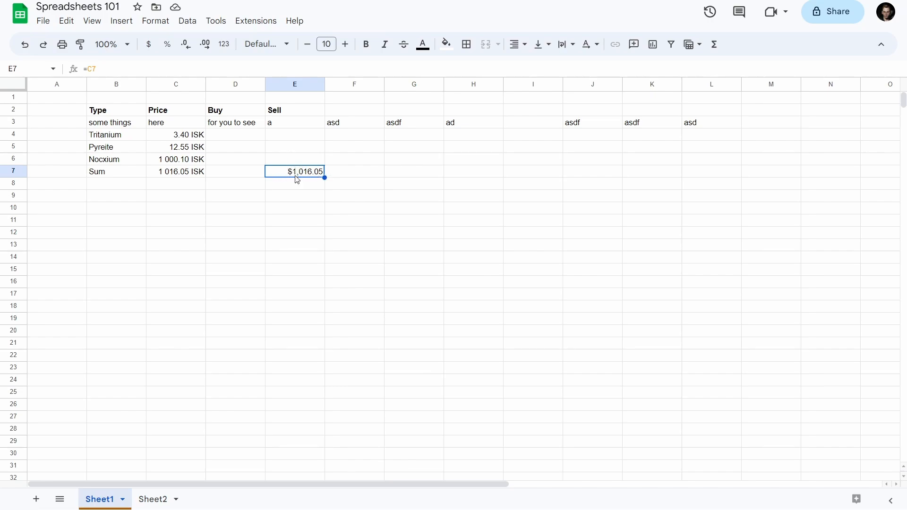
{"action": "type", "text": "321"}
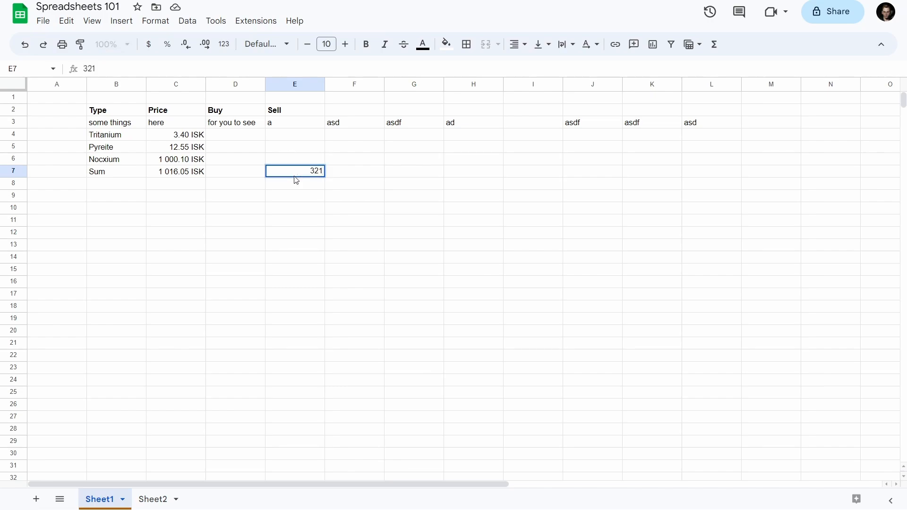
{"action": "key", "text": "BackSpace"}
{"action": "key", "text": "BackSpace"}
{"action": "key", "text": "BackSpace"}
{"action": "type", "text": "=C7"}
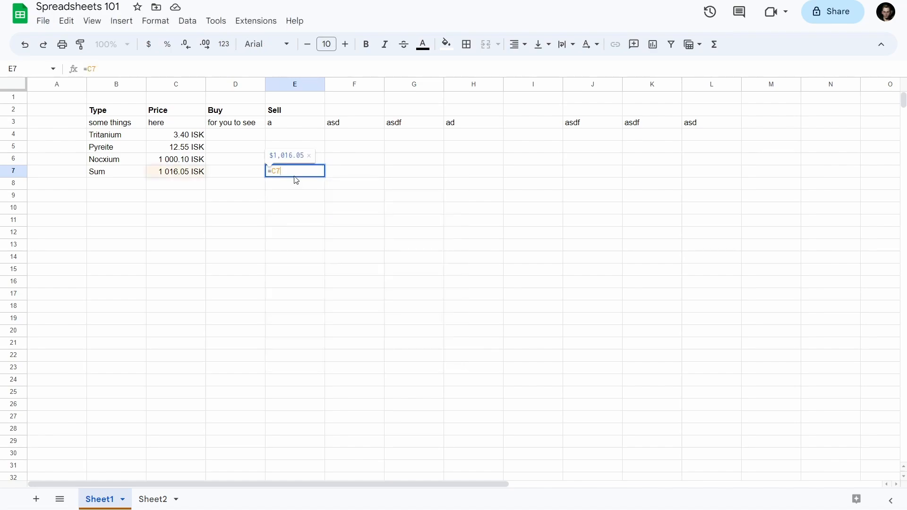
{"action": "key", "text": "Return"}
Step: Turn the formula in E7 into plain text by adding a leading apostrophe, making it '=C7
{"action": "left_click", "coordinate": [295, 175]}
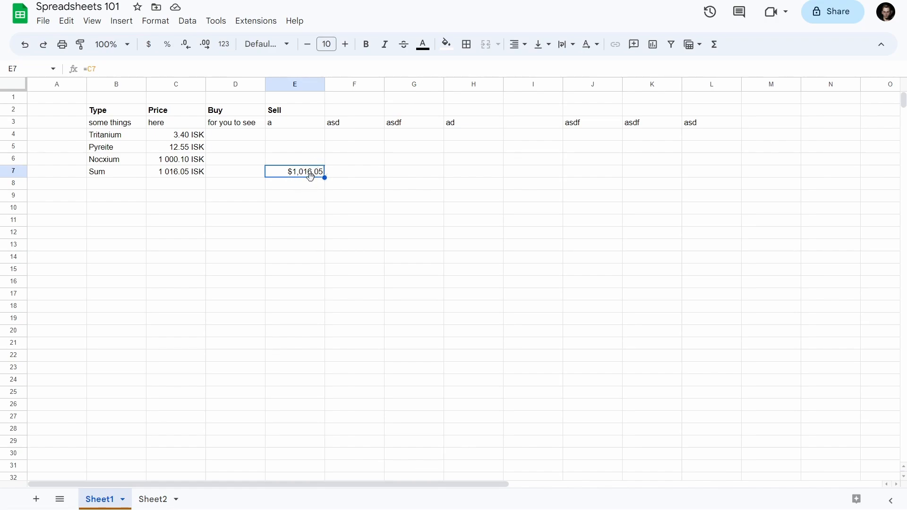
{"action": "left_click", "coordinate": [231, 69]}
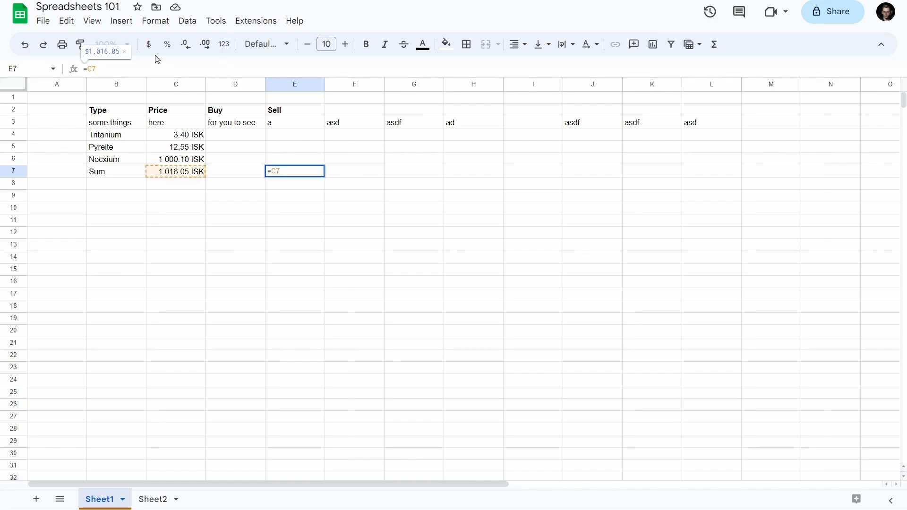
{"action": "left_click_drag", "start_coordinate": [105, 69], "coordinate": [81, 69]}
{"action": "left_click", "coordinate": [94, 69]}
{"action": "type", "text": "'"}
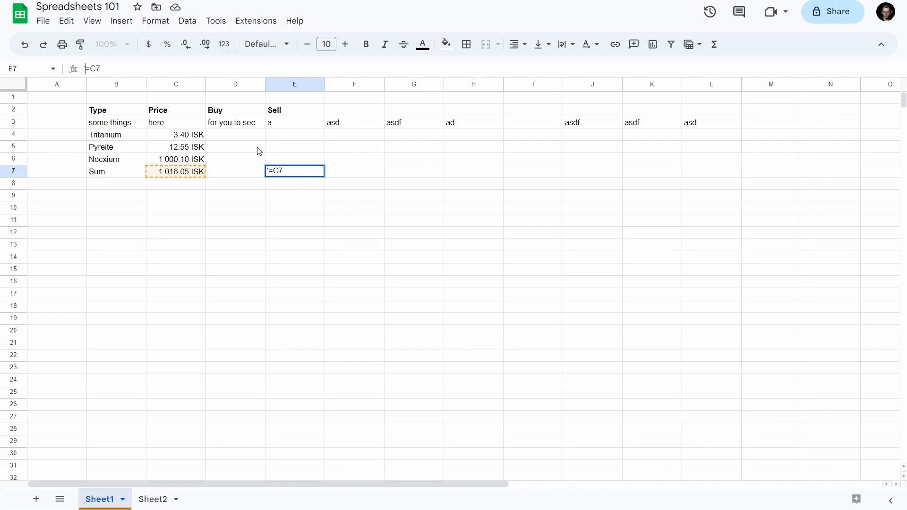
{"action": "key", "text": "Return"}
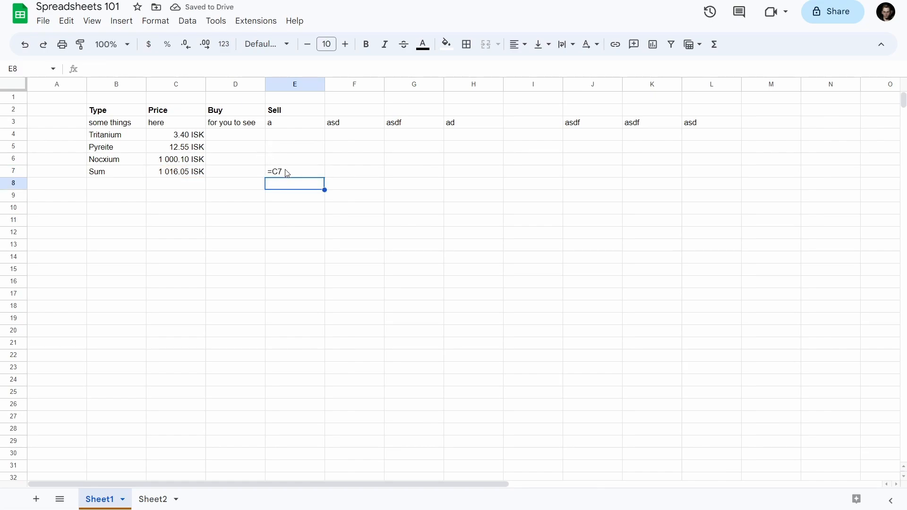
{"action": "left_click", "coordinate": [304, 173]}
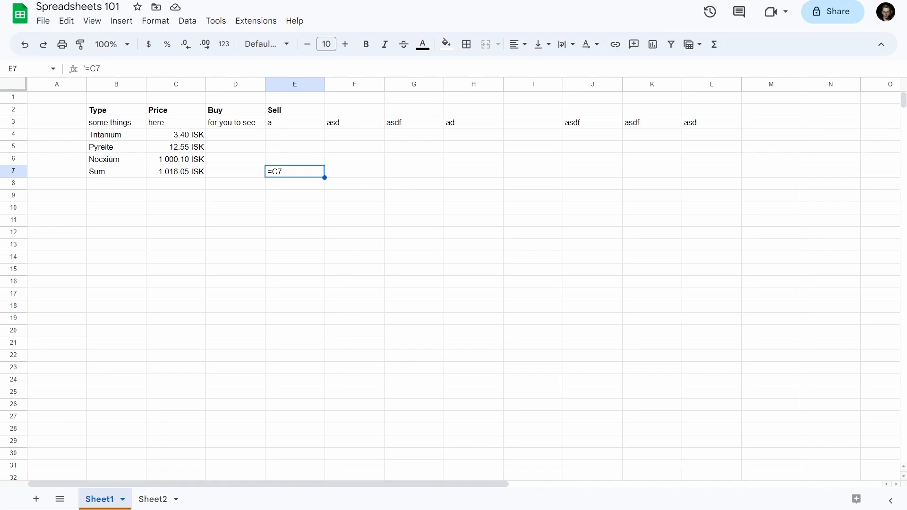
Step: Clear the contents of the range B2:M10 on Sheet1
{"action": "left_click", "coordinate": [222, 236]}
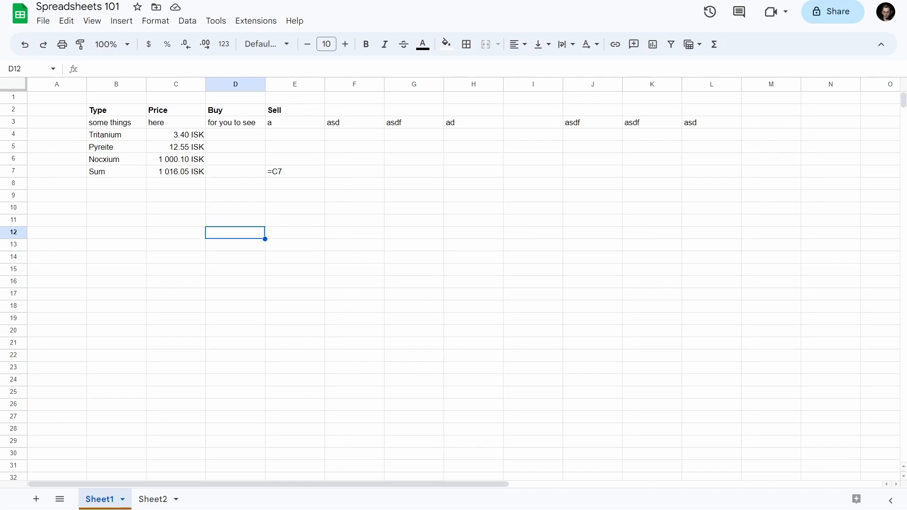
{"action": "left_click_drag", "start_coordinate": [709, 220], "coordinate": [749, 208]}
{"action": "left_click", "coordinate": [115, 111]}
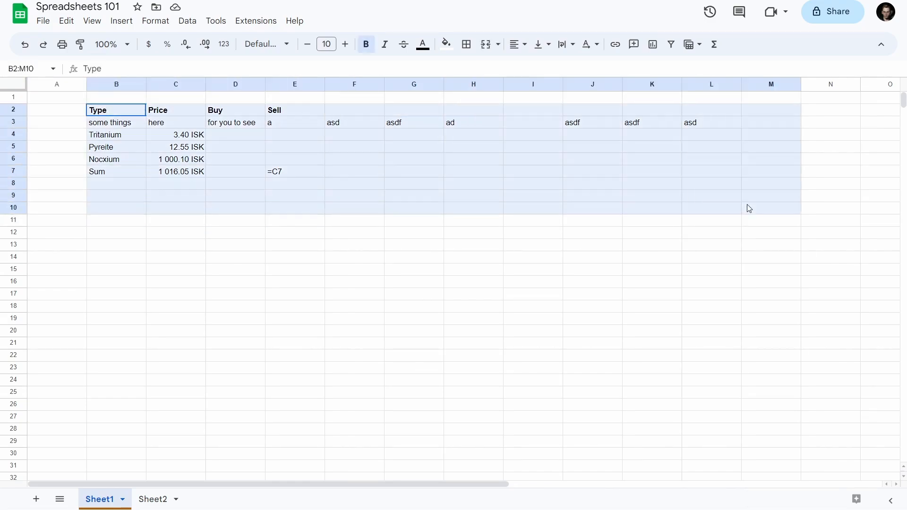
{"action": "key", "text": "Delete"}
{"action": "left_click", "coordinate": [358, 173]}
{"action": "left_click", "coordinate": [101, 111]}
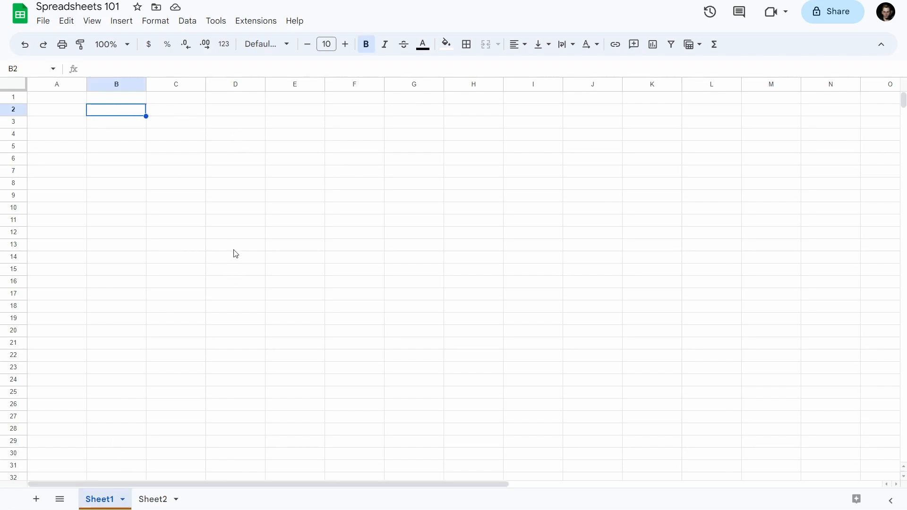
Step: Delete Sheet1 from the spreadsheet
{"action": "left_click", "coordinate": [125, 500]}
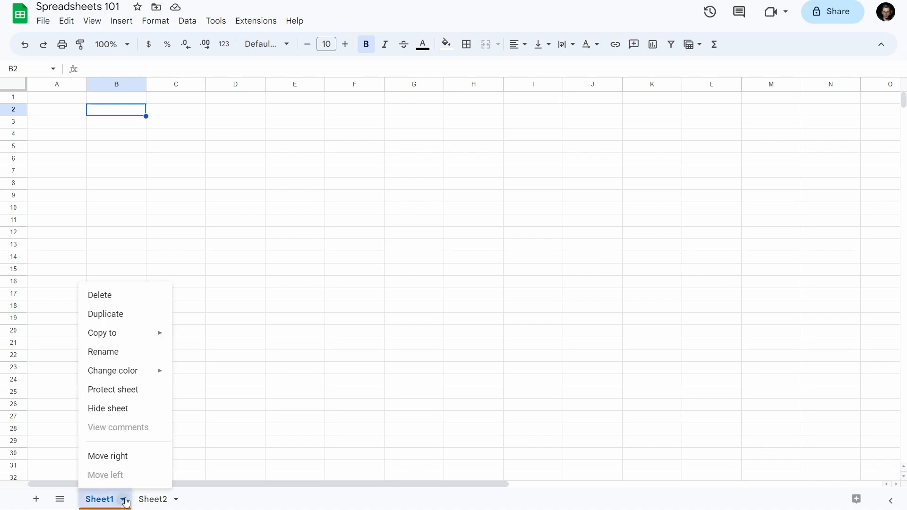
{"action": "left_click", "coordinate": [118, 296]}
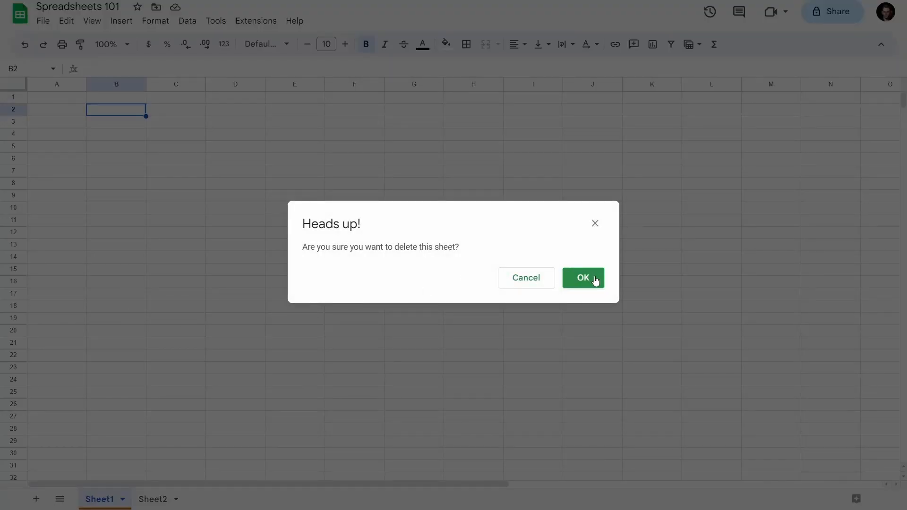
{"action": "left_click", "coordinate": [595, 279]}
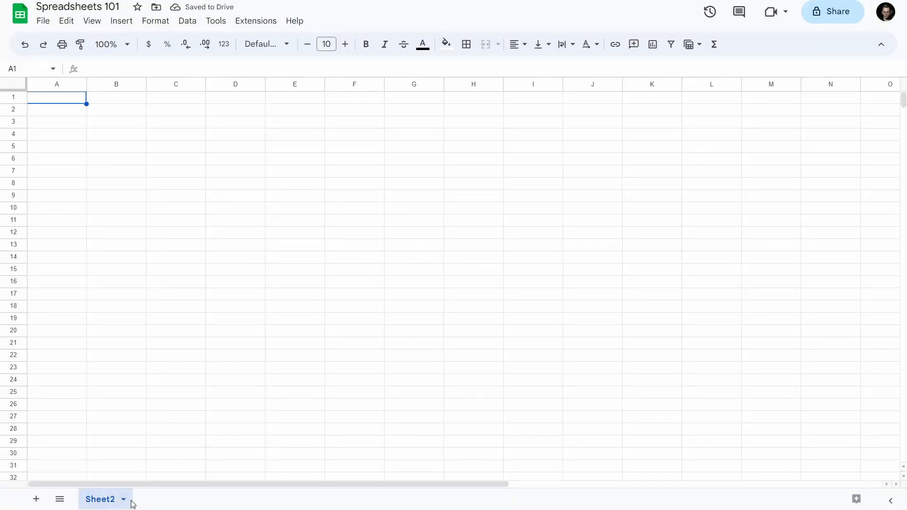
Step: Rename the remaining sheet as Invention Chance
{"action": "left_click", "coordinate": [124, 500]}
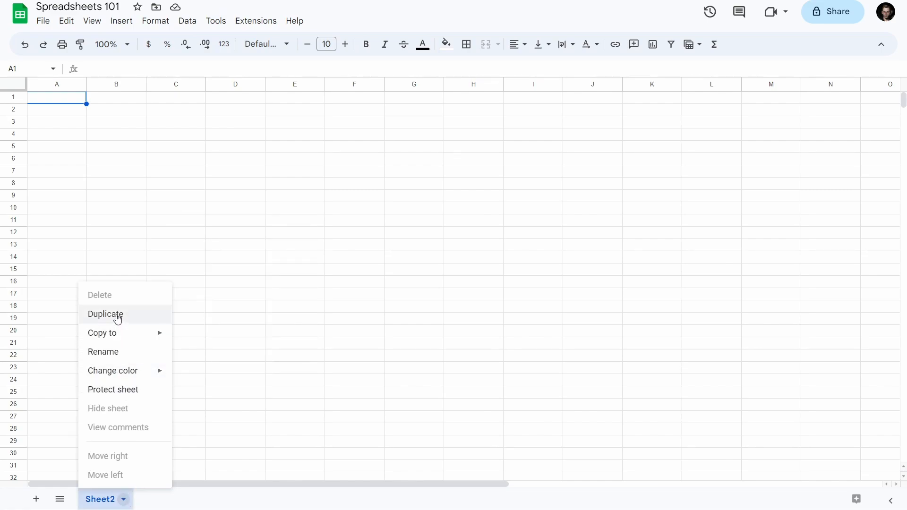
{"action": "left_click", "coordinate": [142, 353]}
{"action": "type", "text": "Inv"}
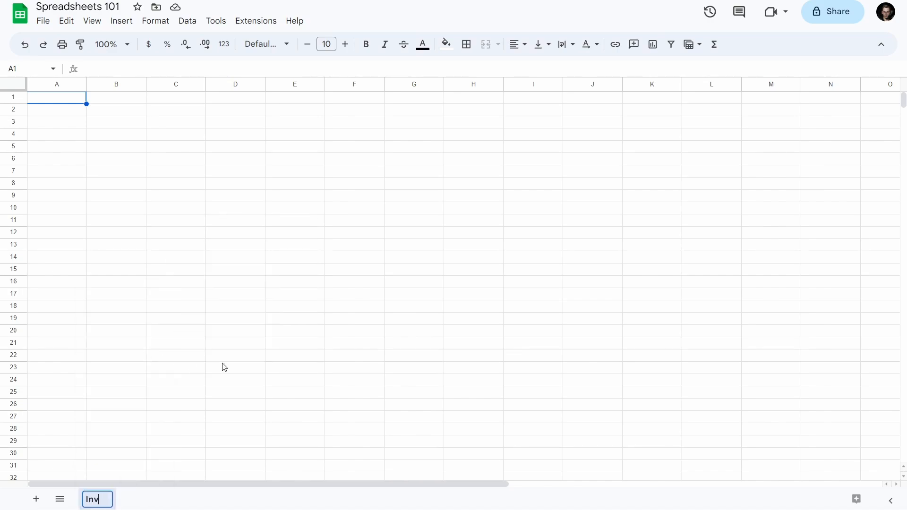
{"action": "type", "text": "ention Chance"}
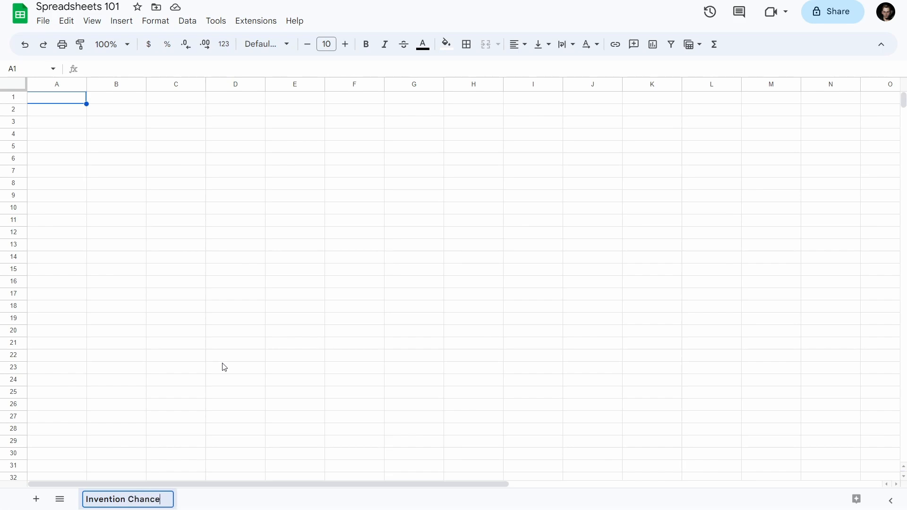
{"action": "key", "text": "Return"}
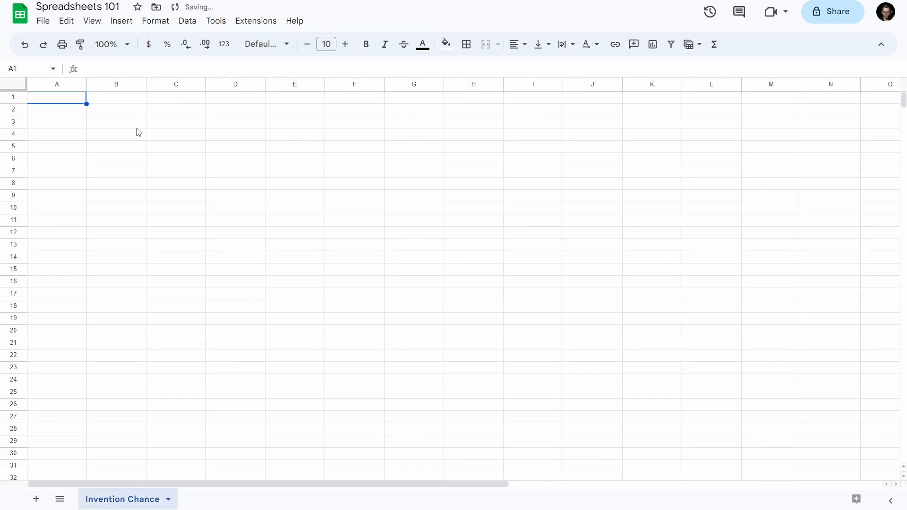
{"action": "left_click", "coordinate": [113, 115]}
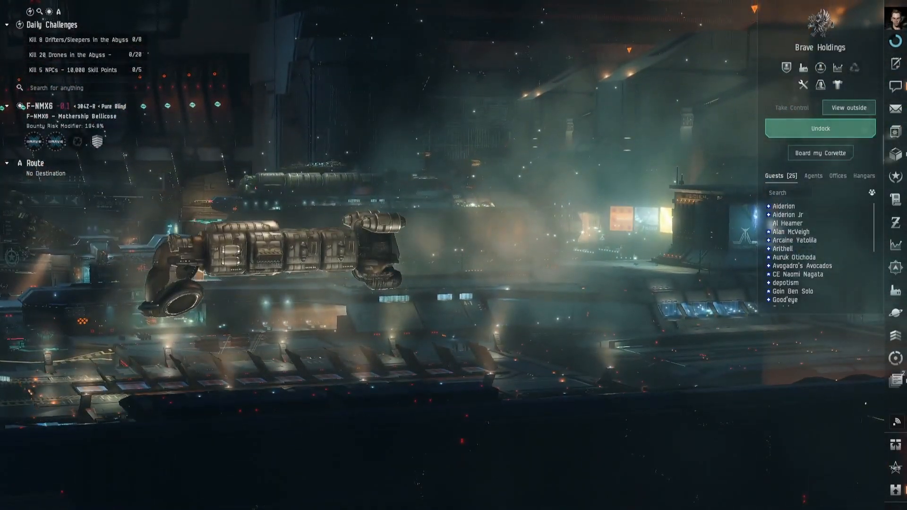
Step: Switch to EVE Online and apply a UI scaling of 125% in its display settings
{"action": "key", "text": "Escape"}
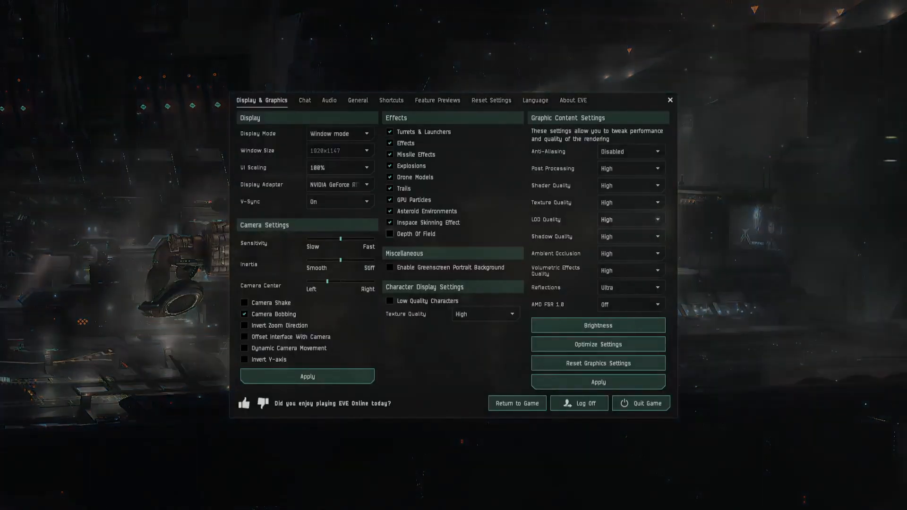
{"action": "left_click", "coordinate": [367, 167]}
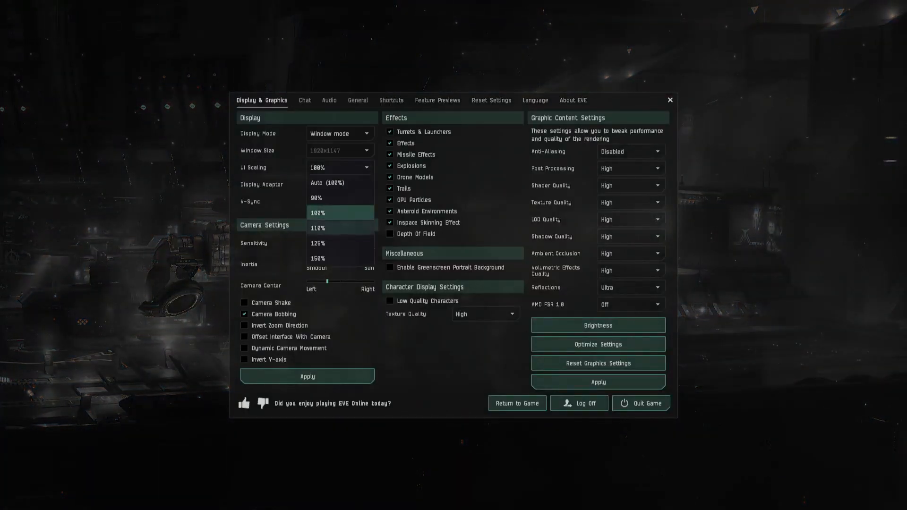
{"action": "left_click", "coordinate": [341, 242]}
{"action": "left_click", "coordinate": [307, 377]}
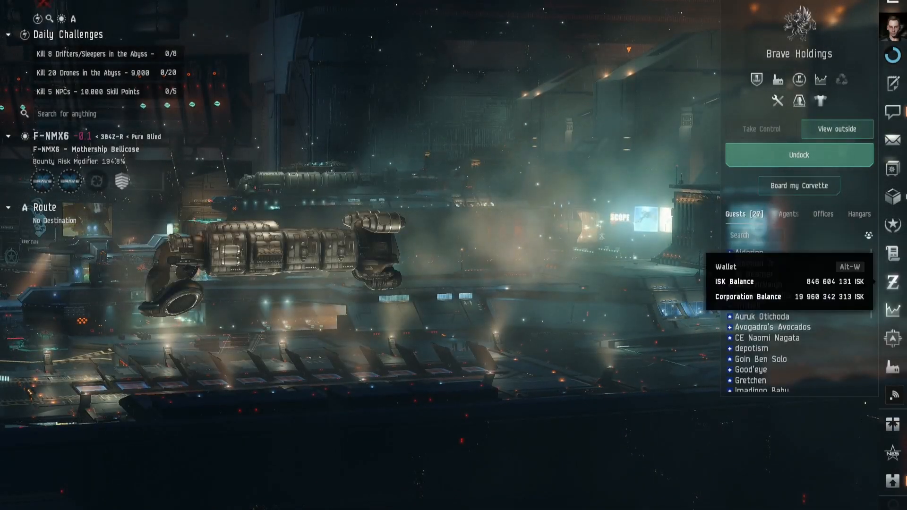
Step: Bring up the industry window, reposition it, and filter the owned blueprints to copies
{"action": "left_click", "coordinate": [893, 367]}
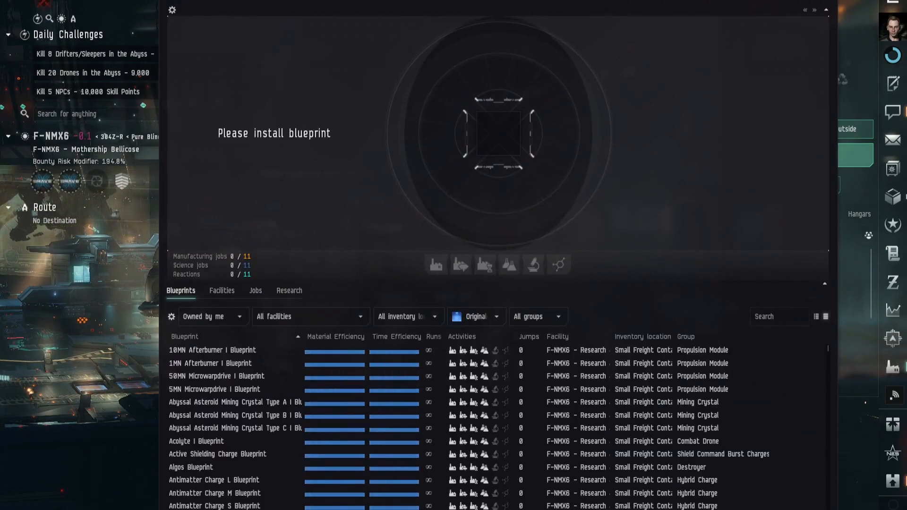
{"action": "left_click_drag", "start_coordinate": [501, 9], "coordinate": [451, 0]}
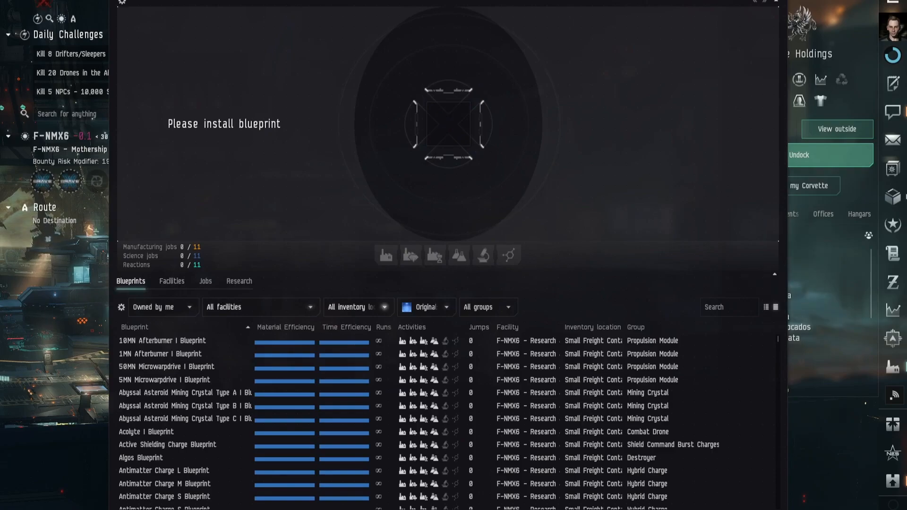
{"action": "left_click", "coordinate": [446, 308]}
{"action": "left_click", "coordinate": [425, 363]}
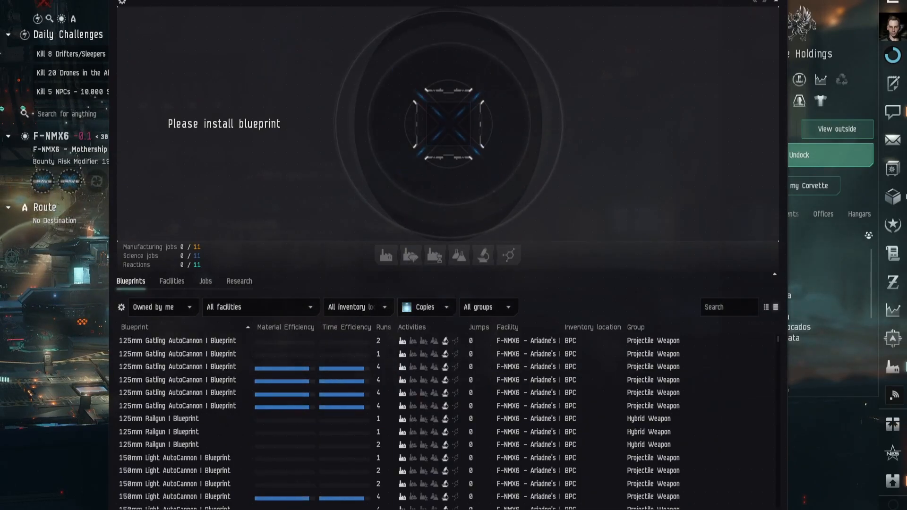
{"action": "scroll", "coordinate": [434, 391], "scroll_direction": "down", "scroll_amount": 4}
{"action": "scroll", "coordinate": [434, 390], "scroll_direction": "up", "scroll_amount": 4}
{"action": "scroll", "coordinate": [435, 389], "scroll_direction": "up", "scroll_amount": 2}
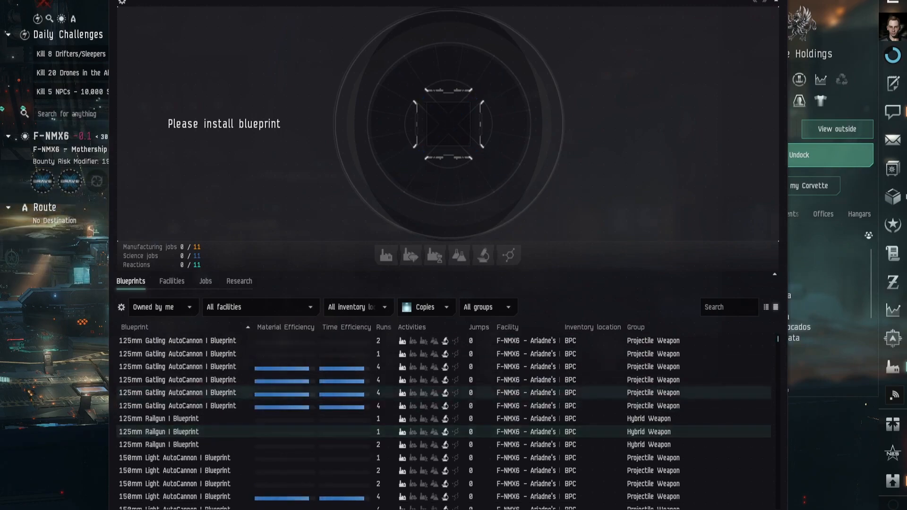
Step: Load the first 125mm Gatling AutoCannon I blueprint copy for invention and look through the list of copies
{"action": "left_click", "coordinate": [189, 341]}
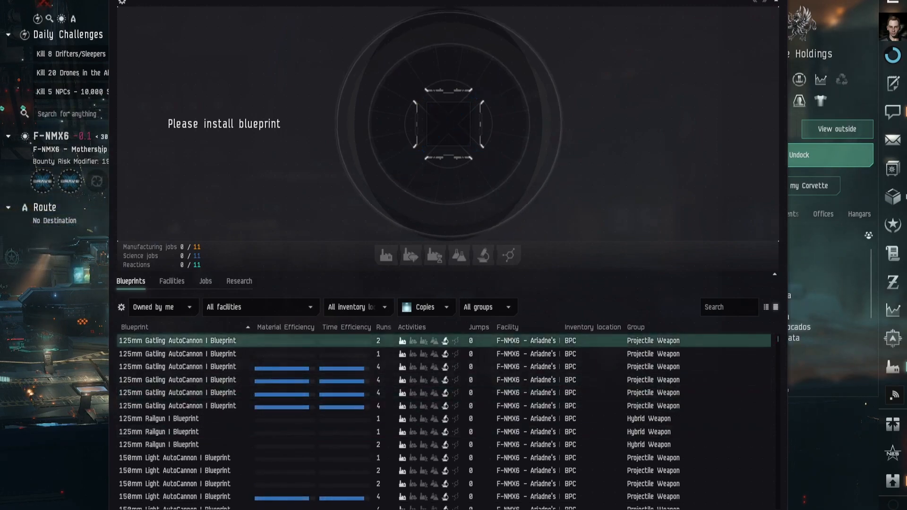
{"action": "left_click", "coordinate": [483, 256]}
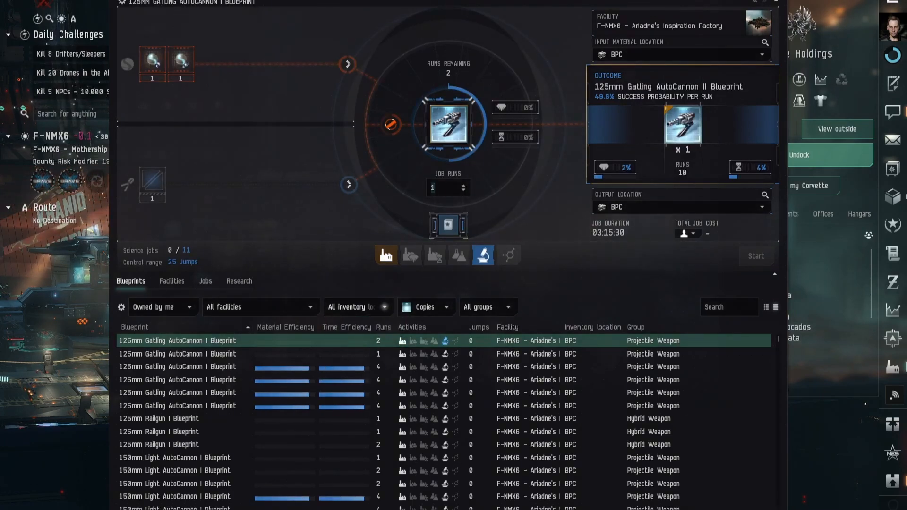
{"action": "scroll", "coordinate": [444, 421], "scroll_direction": "down", "scroll_amount": 10}
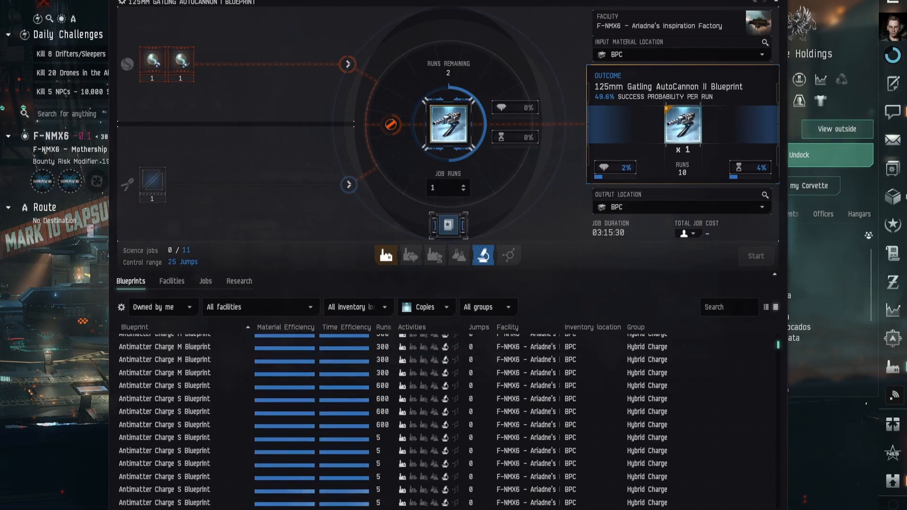
{"action": "scroll", "coordinate": [444, 421], "scroll_direction": "down", "scroll_amount": 15}
{"action": "left_click_drag", "start_coordinate": [778, 505], "coordinate": [778, 339]}
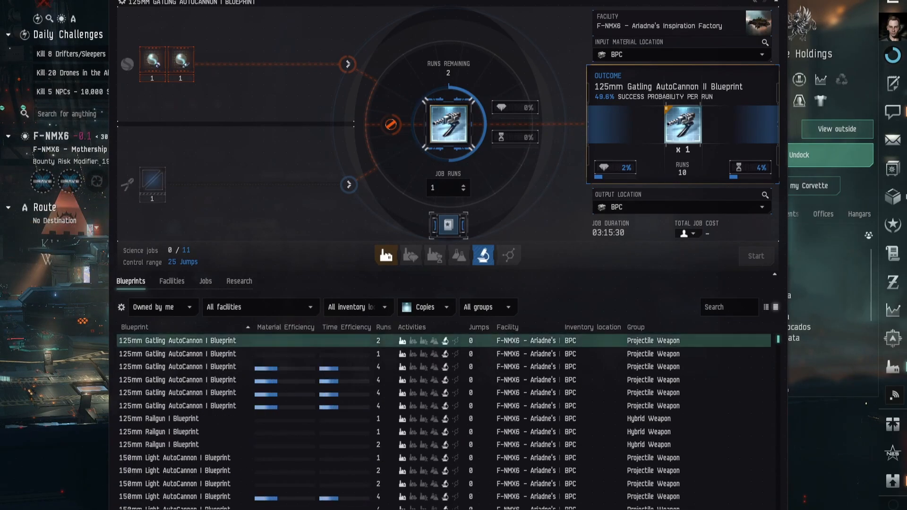
Step: Compare the manufacturing and invention setups of the loaded blueprint copy, ending on manufacturing
{"action": "left_click", "coordinate": [386, 256]}
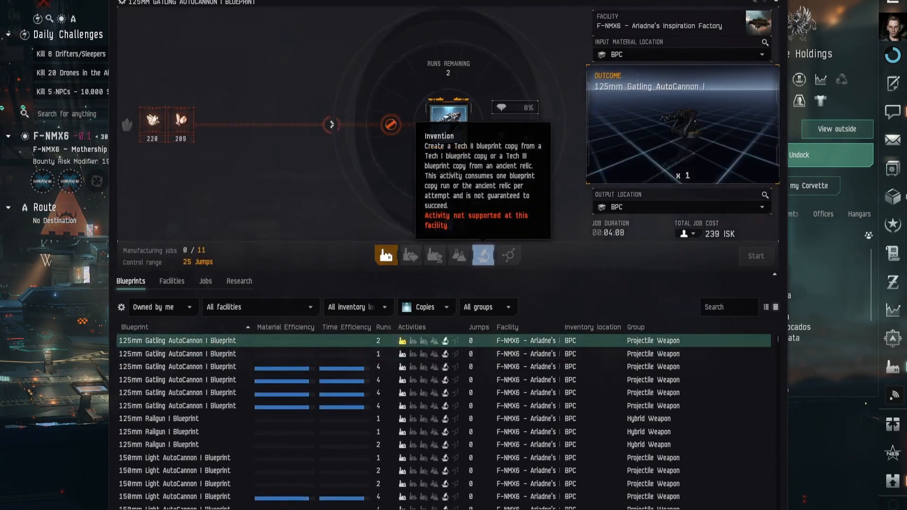
{"action": "left_click", "coordinate": [483, 255]}
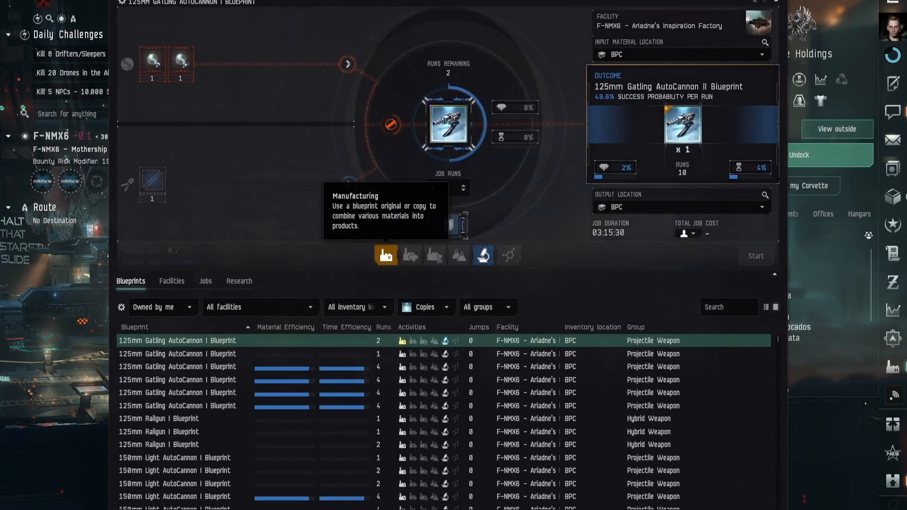
{"action": "left_click", "coordinate": [386, 256]}
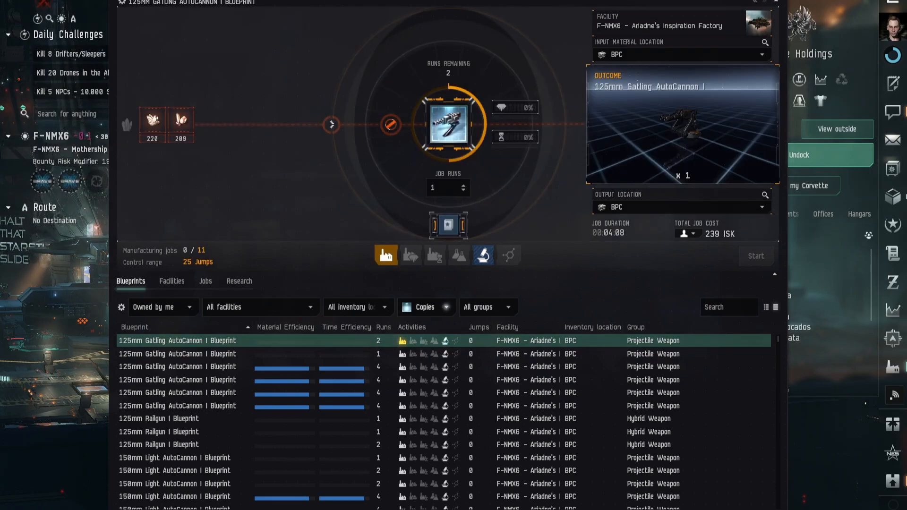
Step: Filter the blueprints to originals, show the information of the 10MN Afterburner I Blueprint, and dismiss the industry window
{"action": "left_click", "coordinate": [426, 308]}
{"action": "left_click", "coordinate": [428, 345]}
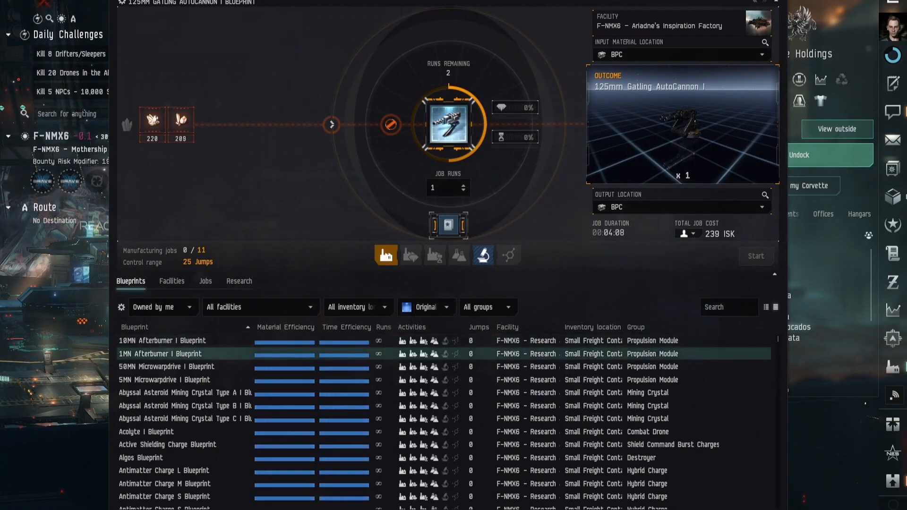
{"action": "right_click", "coordinate": [187, 343]}
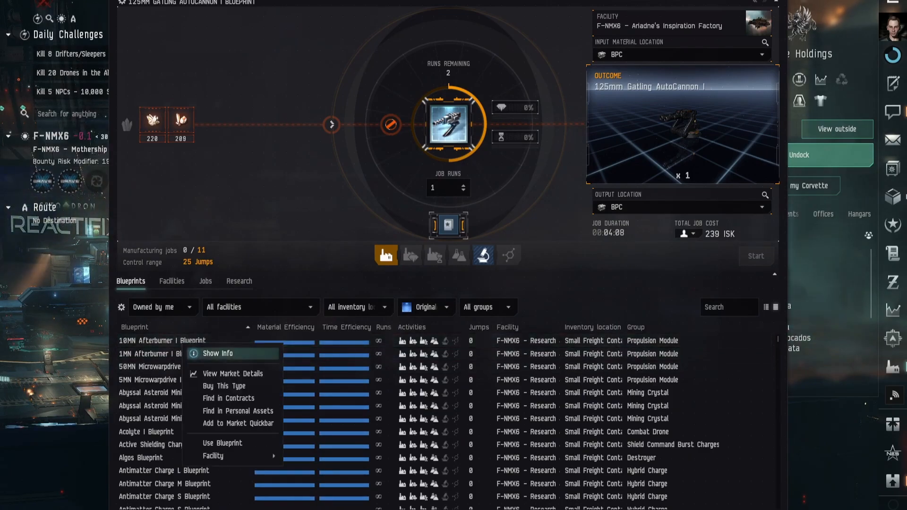
{"action": "left_click", "coordinate": [217, 354]}
{"action": "left_click", "coordinate": [777, 1]}
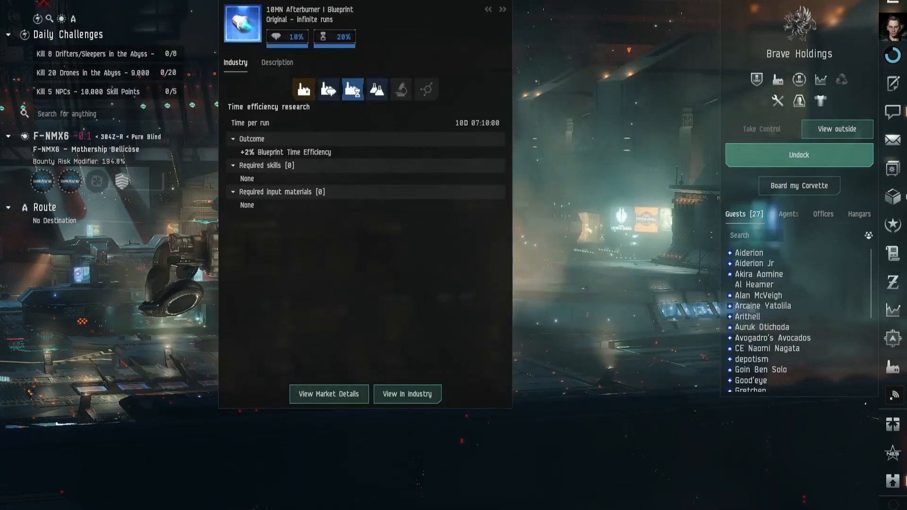
Step: Examine the original 10MN Afterburner I Blueprint's manufacturing, material efficiency research and time efficiency research details
{"action": "left_click_drag", "start_coordinate": [368, 2], "coordinate": [453, 48]}
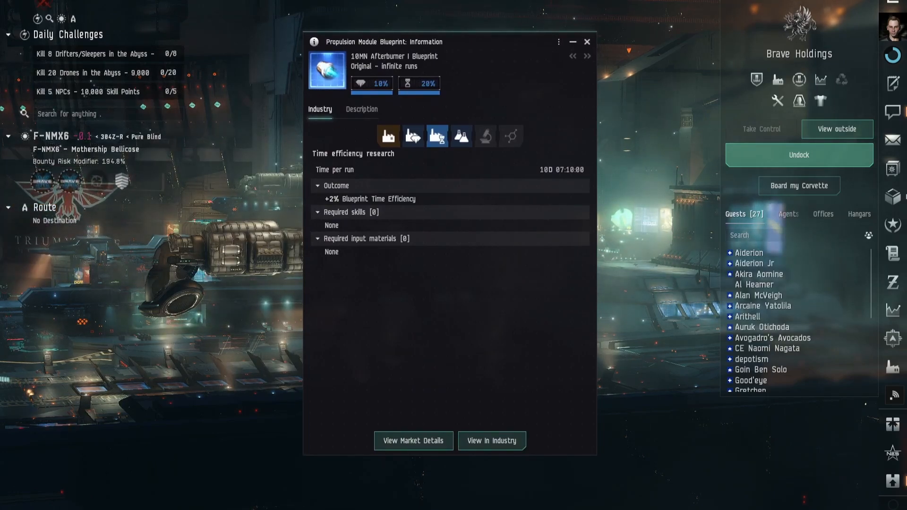
{"action": "left_click", "coordinate": [388, 136]}
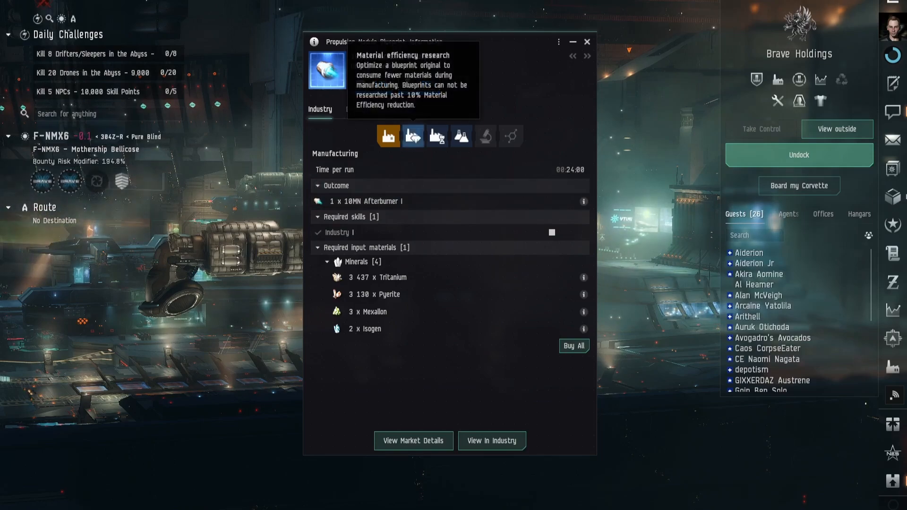
{"action": "left_click", "coordinate": [413, 137]}
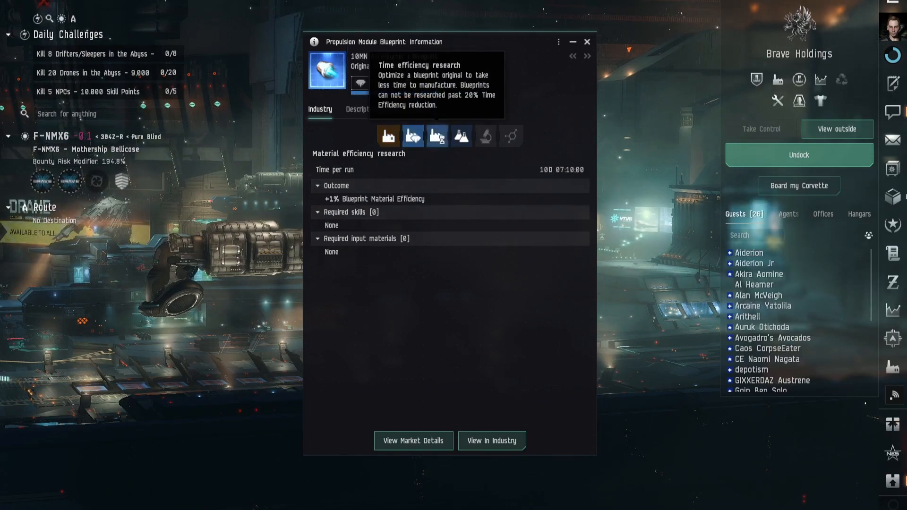
{"action": "left_click", "coordinate": [437, 137]}
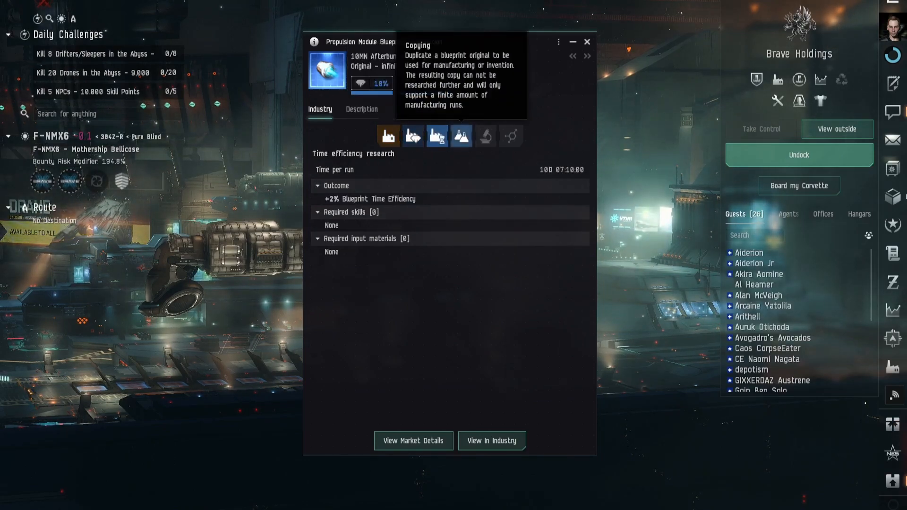
Step: View the original blueprint's copying details and open the information for the resulting 10MN Afterburner I Blueprint copy
{"action": "left_click", "coordinate": [462, 136]}
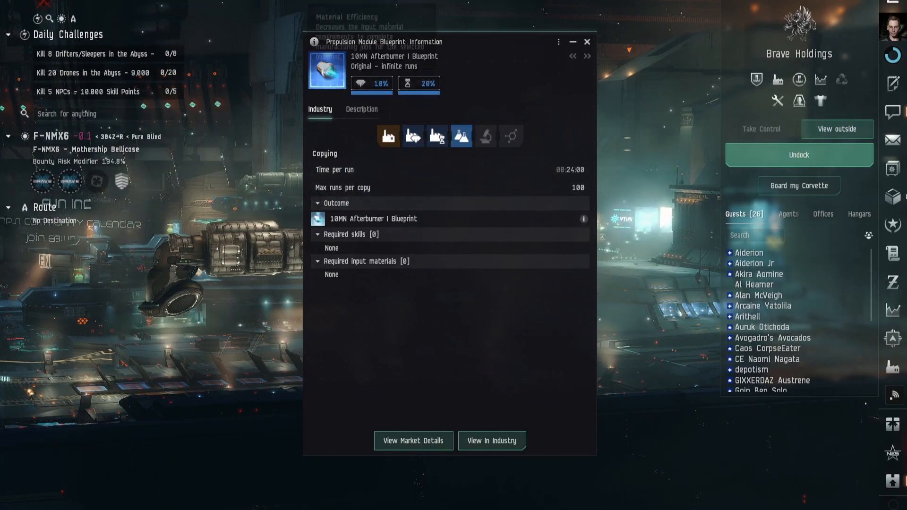
{"action": "mouse_move", "coordinate": [419, 85]}
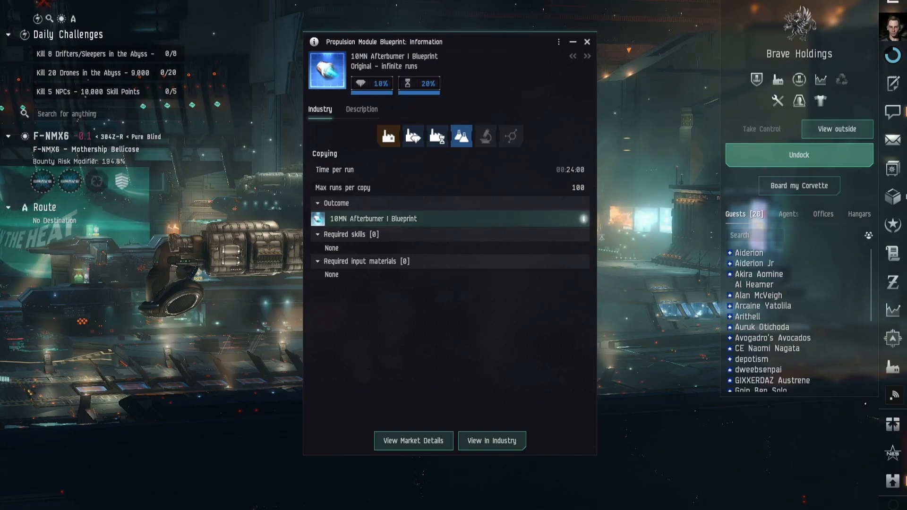
{"action": "left_click", "coordinate": [584, 219]}
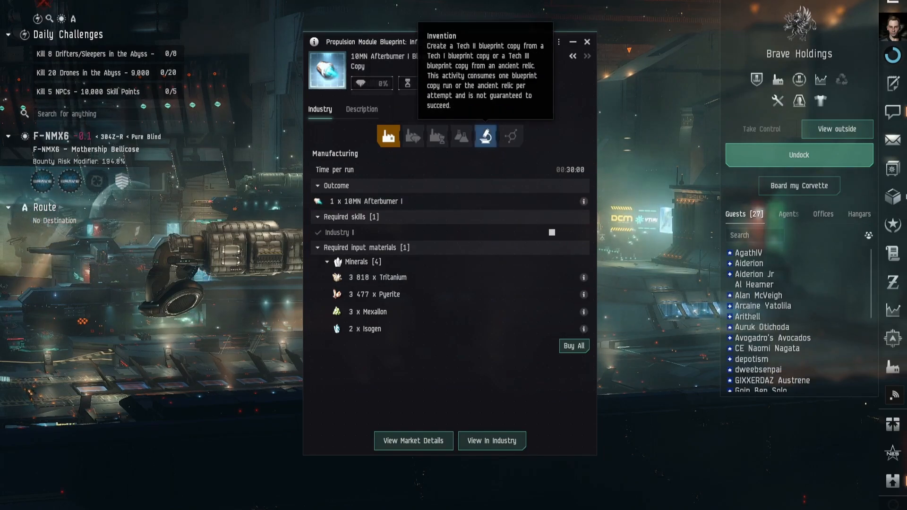
Step: Examine the 10MN Afterburner I Blueprint copy's invention details, including success probability, outcome, required skills and datacores
{"action": "left_click", "coordinate": [486, 136]}
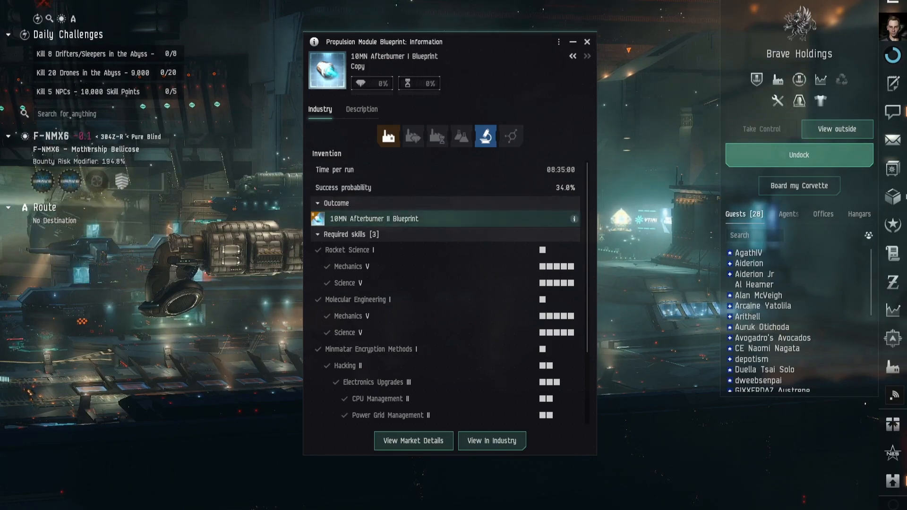
{"action": "scroll", "coordinate": [359, 260], "scroll_direction": "down", "scroll_amount": 3}
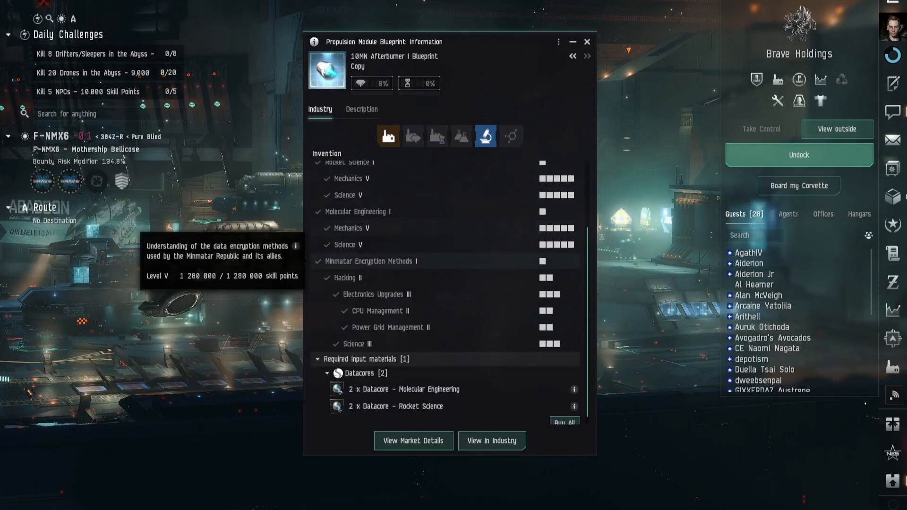
{"action": "scroll", "coordinate": [359, 260], "scroll_direction": "up", "scroll_amount": 2}
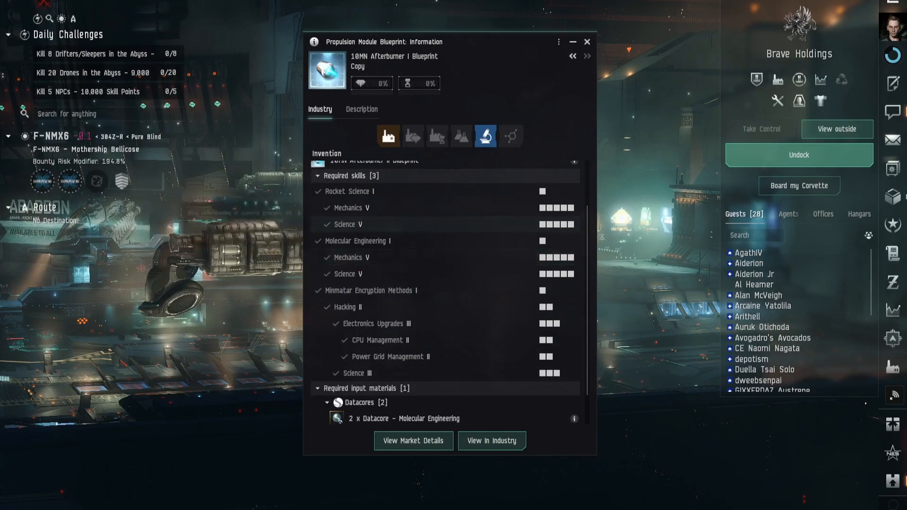
{"action": "scroll", "coordinate": [359, 283], "scroll_direction": "down", "scroll_amount": 2}
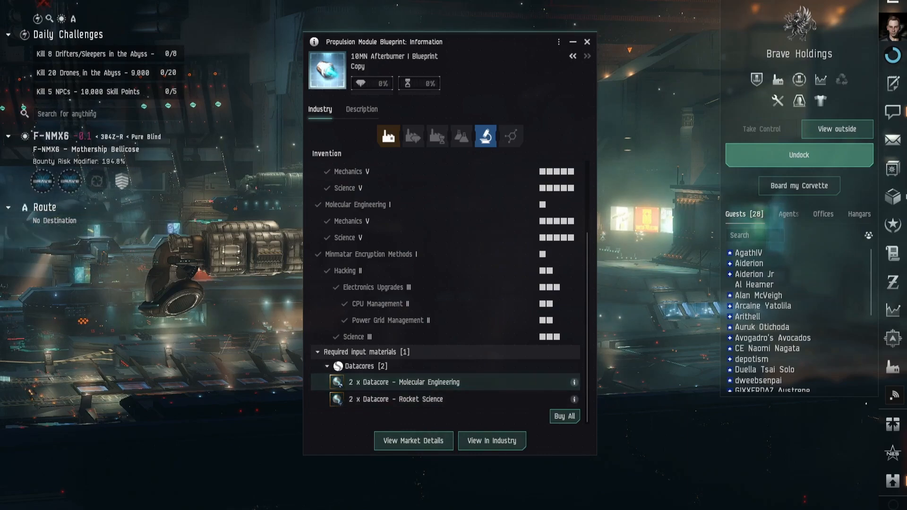
{"action": "scroll", "coordinate": [350, 283], "scroll_direction": "up", "scroll_amount": 3}
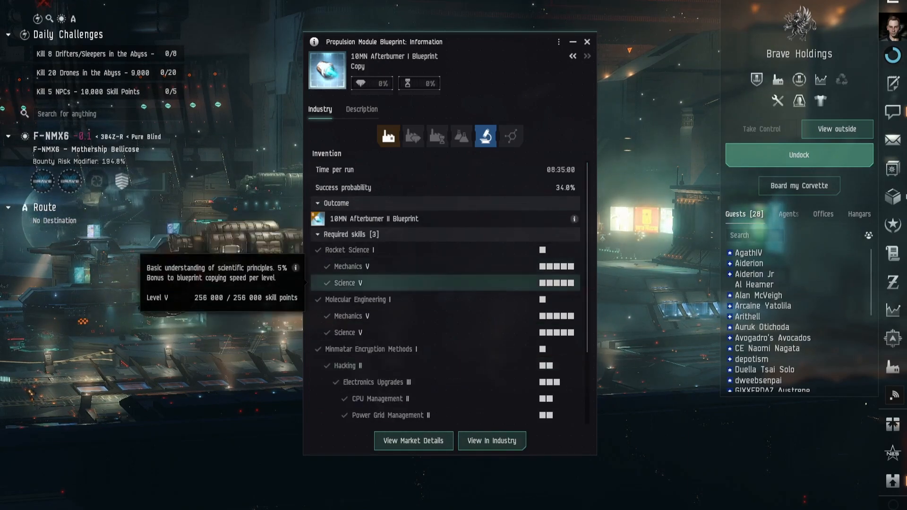
{"action": "scroll", "coordinate": [350, 250], "scroll_direction": "down", "scroll_amount": 3}
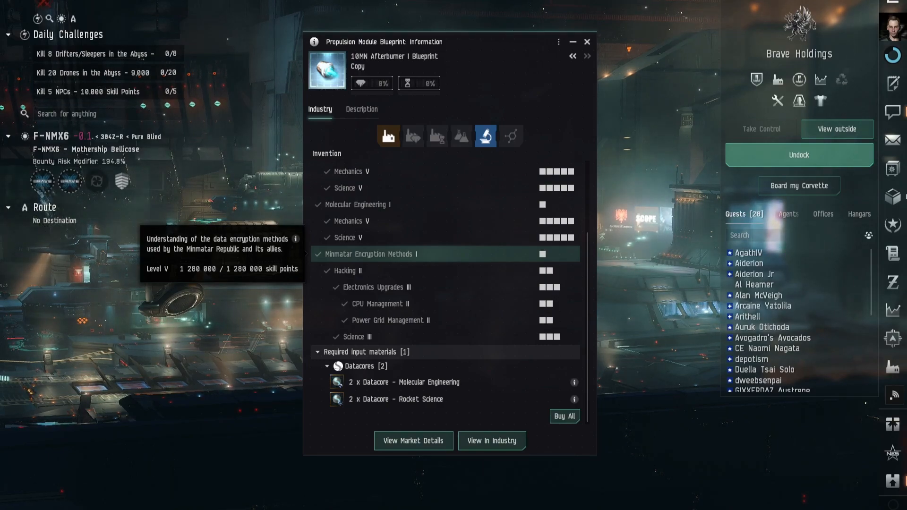
{"action": "scroll", "coordinate": [425, 254], "scroll_direction": "up", "scroll_amount": 2}
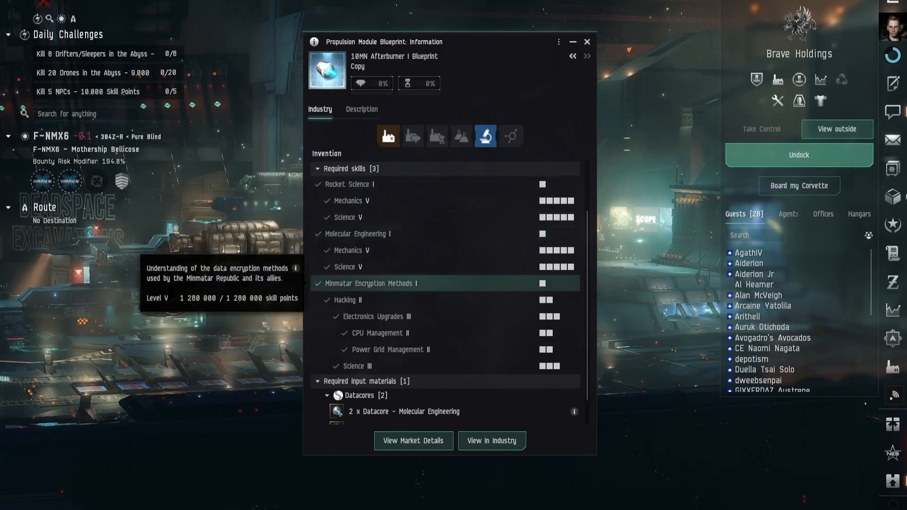
{"action": "scroll", "coordinate": [444, 265], "scroll_direction": "down", "scroll_amount": 1}
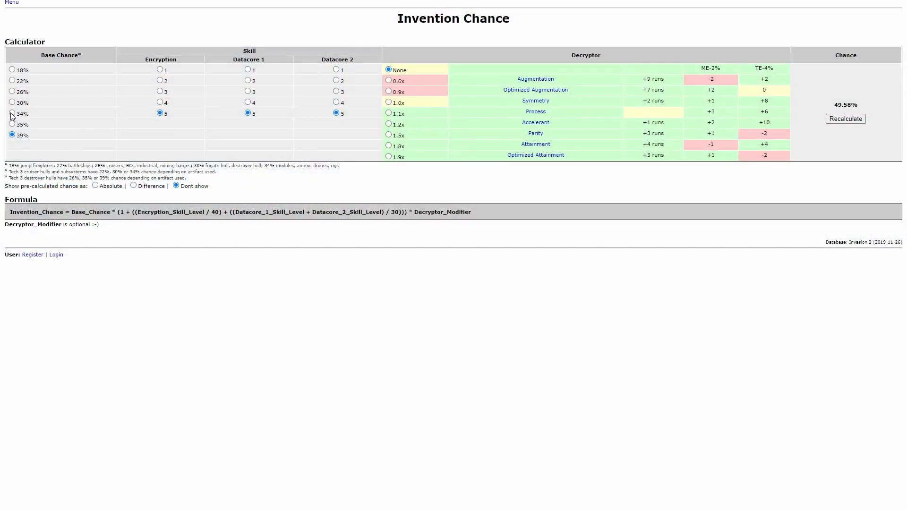
Step: Recalculate the invention chance with a 34% base, Encryption and Datacore 1 skills at level 1, and a 1.0x decryptor
{"action": "left_click", "coordinate": [11, 112]}
{"action": "left_click", "coordinate": [166, 114]}
{"action": "left_click", "coordinate": [160, 69]}
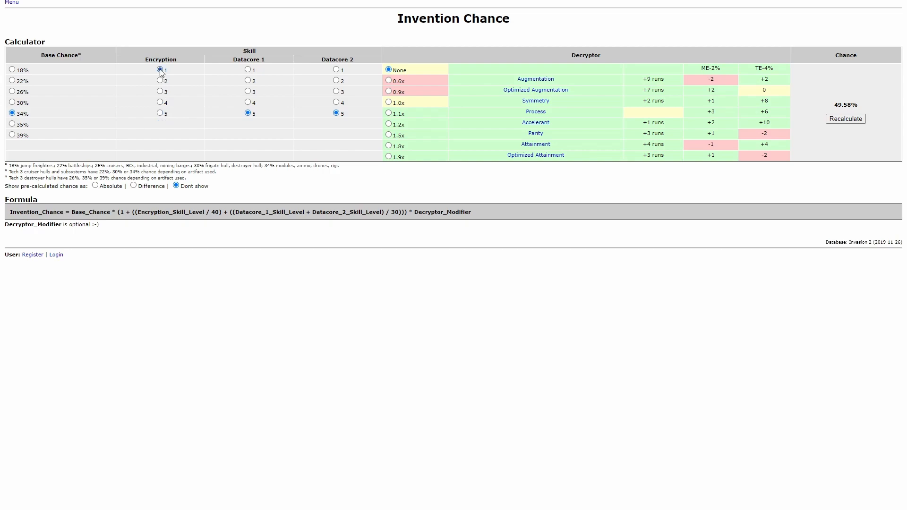
{"action": "left_click", "coordinate": [248, 70]}
{"action": "left_click_drag", "start_coordinate": [71, 211], "coordinate": [508, 213]}
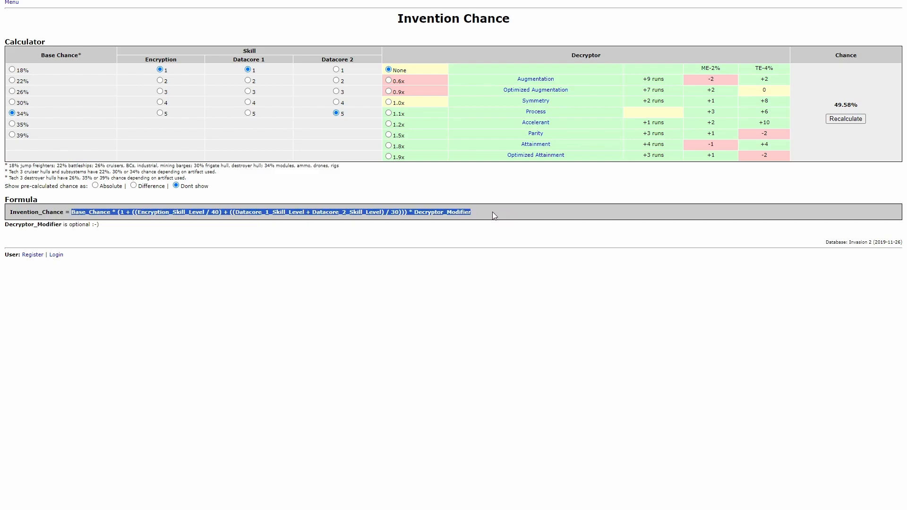
{"action": "left_click", "coordinate": [389, 103]}
{"action": "left_click", "coordinate": [842, 122]}
{"action": "left_click_drag", "start_coordinate": [859, 106], "coordinate": [833, 103]}
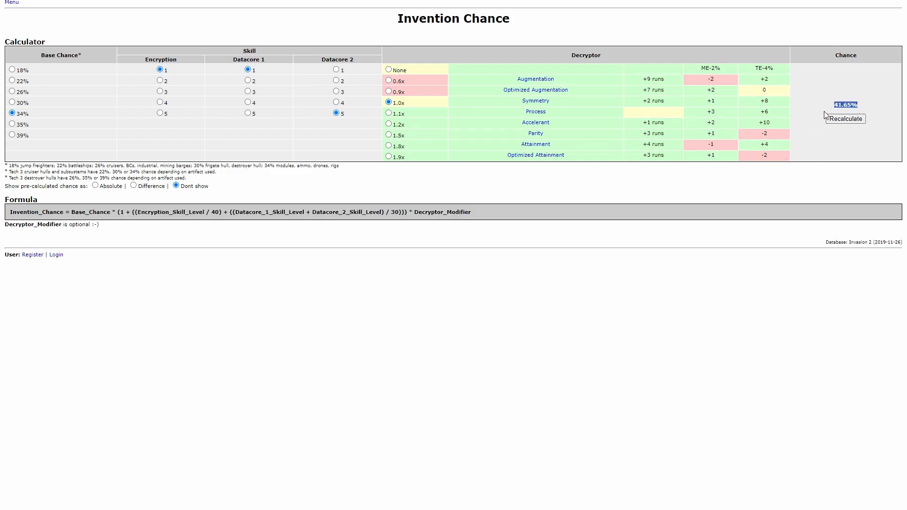
Step: Set the Encryption and Datacore 1 skills to level 5 and recalculate the invention chance
{"action": "left_click", "coordinate": [807, 163]}
{"action": "left_click", "coordinate": [248, 113]}
{"action": "left_click", "coordinate": [159, 114]}
{"action": "left_click", "coordinate": [835, 123]}
{"action": "mouse_move", "coordinate": [866, 104]}
{"action": "left_mouse_down"}
{"action": "mouse_move", "coordinate": [810, 106]}
{"action": "mouse_move", "coordinate": [856, 111]}
{"action": "left_mouse_up"}
Step: Switch to the Spreadsheets 101 file in Google Sheets and enter "Succesful Chance" in B2 and 49.53 in C2
{"action": "key", "text": "alt+Tab"}
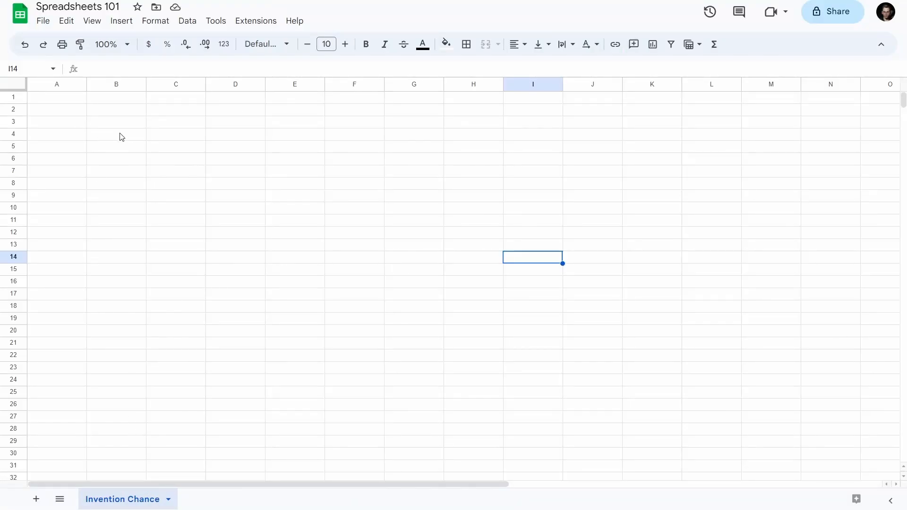
{"action": "left_click", "coordinate": [122, 122]}
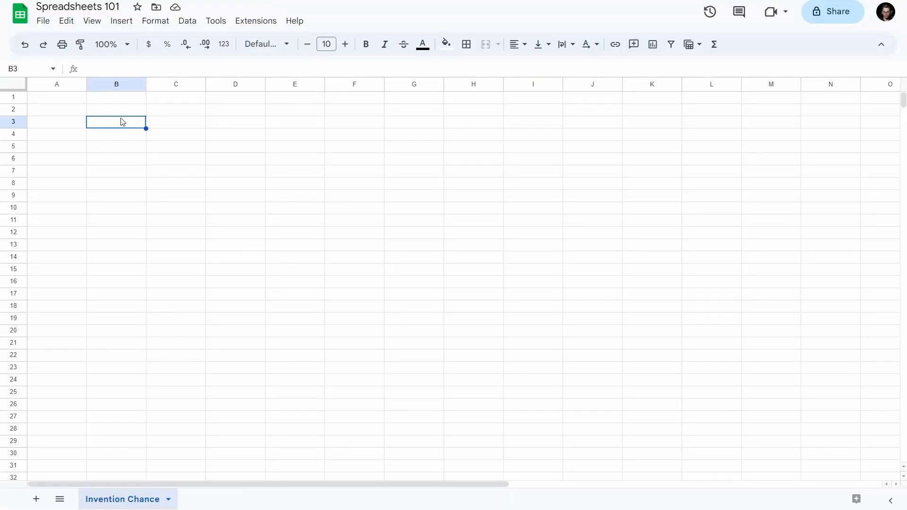
{"action": "key", "text": "Up"}
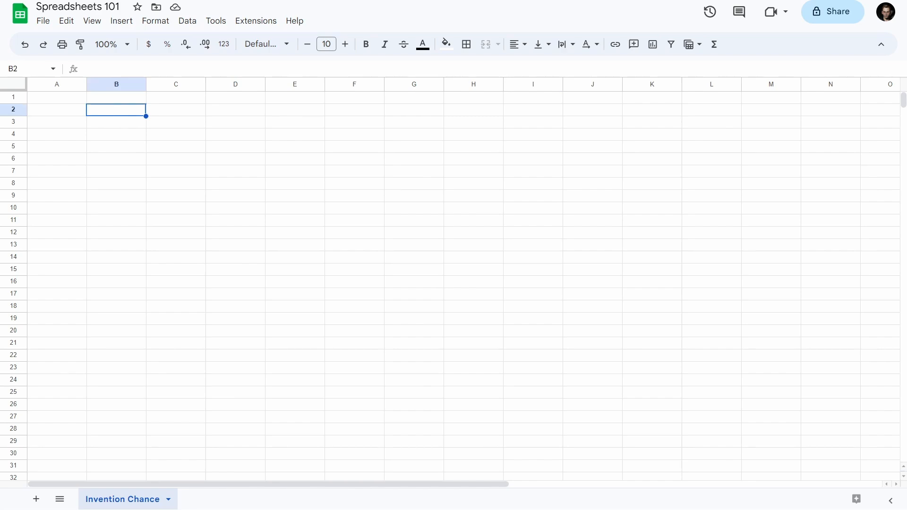
{"action": "key", "text": "ctrl+Tab"}
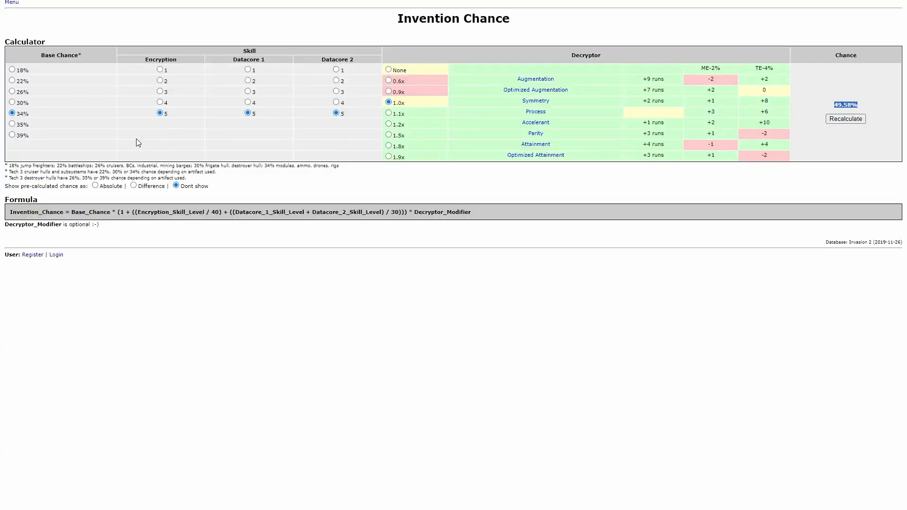
{"action": "key", "text": "ctrl+Tab"}
{"action": "type", "text": "Succesfu"}
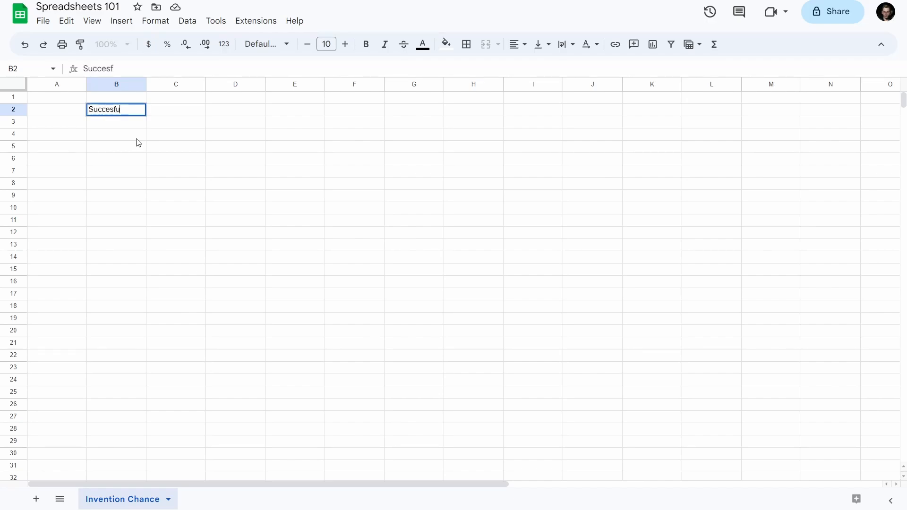
{"action": "type", "text": "l Chance"}
{"action": "key", "text": "Tab"}
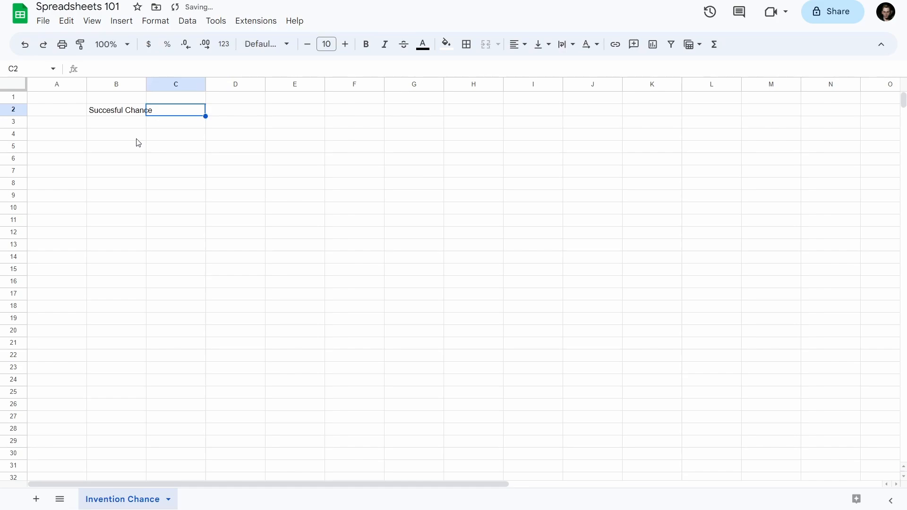
{"action": "type", "text": "49.5"}
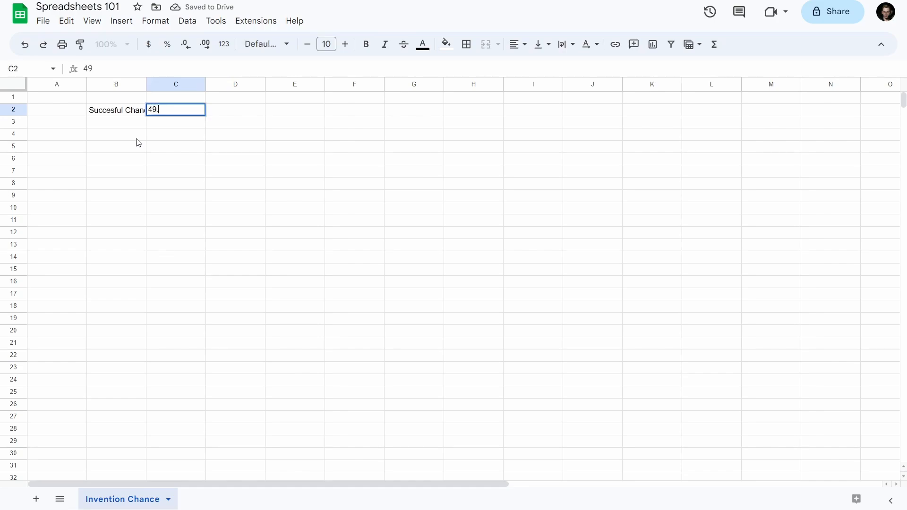
{"action": "type", "text": "3"}
{"action": "key", "text": "Return"}
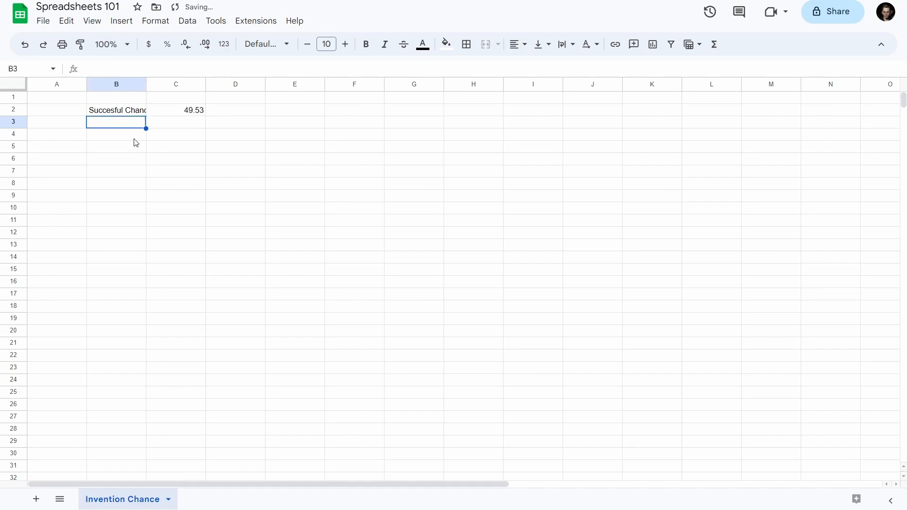
Step: Widen column B to fit its label and format cell C2 as a percentage
{"action": "left_click_drag", "start_coordinate": [146, 84], "coordinate": [154, 84]}
{"action": "left_click", "coordinate": [197, 114]}
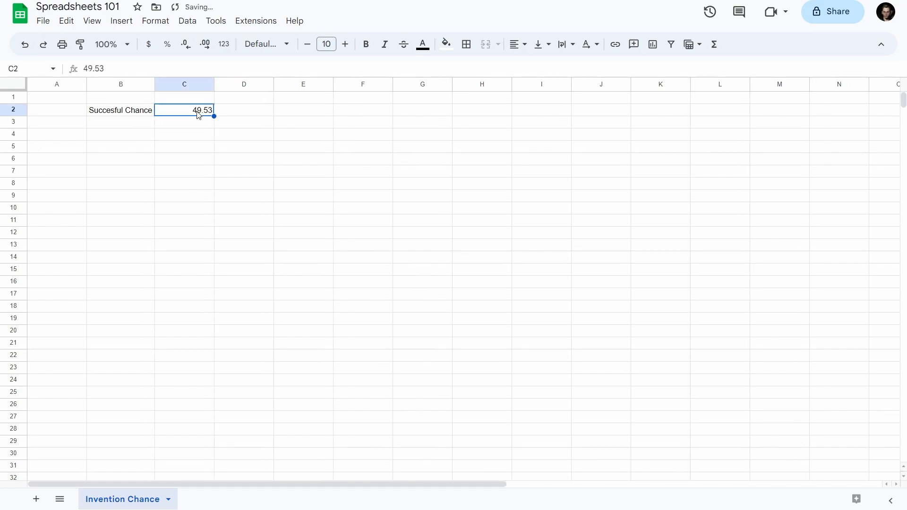
{"action": "left_click", "coordinate": [153, 20]}
{"action": "mouse_move", "coordinate": [180, 70]}
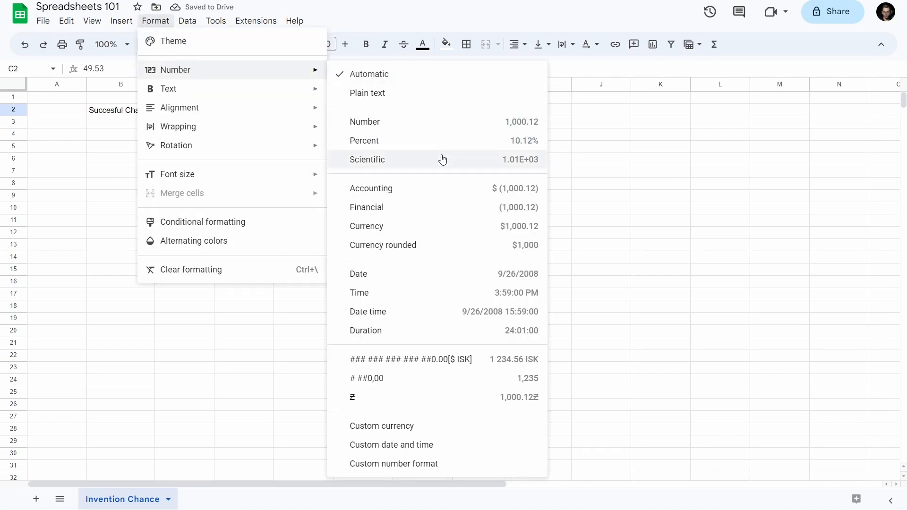
{"action": "left_click", "coordinate": [427, 140]}
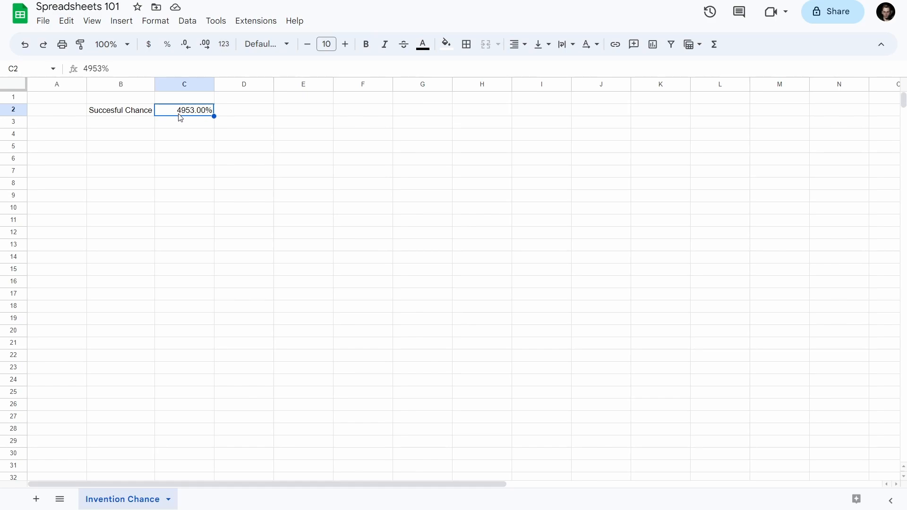
Step: Re-enter the success chance in cell C2 as 49.53%
{"action": "left_click", "coordinate": [225, 111]}
{"action": "left_click", "coordinate": [193, 115]}
{"action": "left_click", "coordinate": [244, 113]}
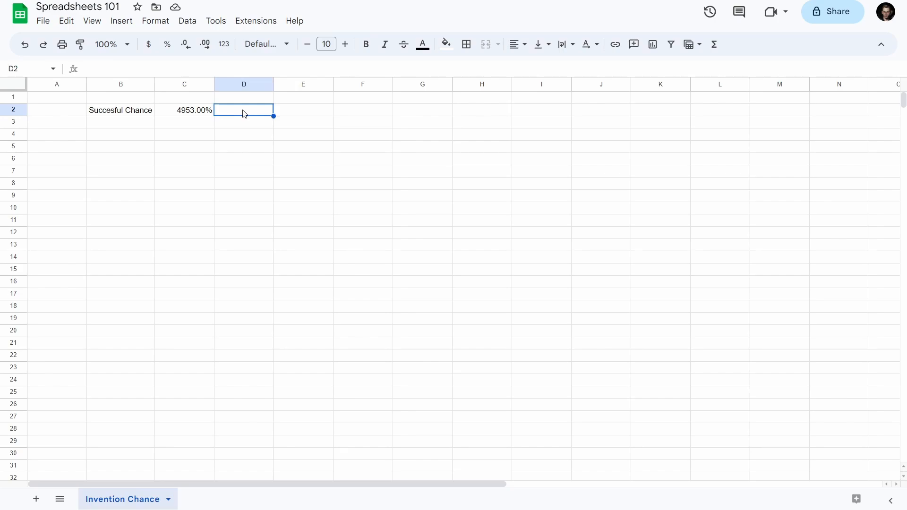
{"action": "key", "text": "Left"}
{"action": "type", "text": "49.59"}
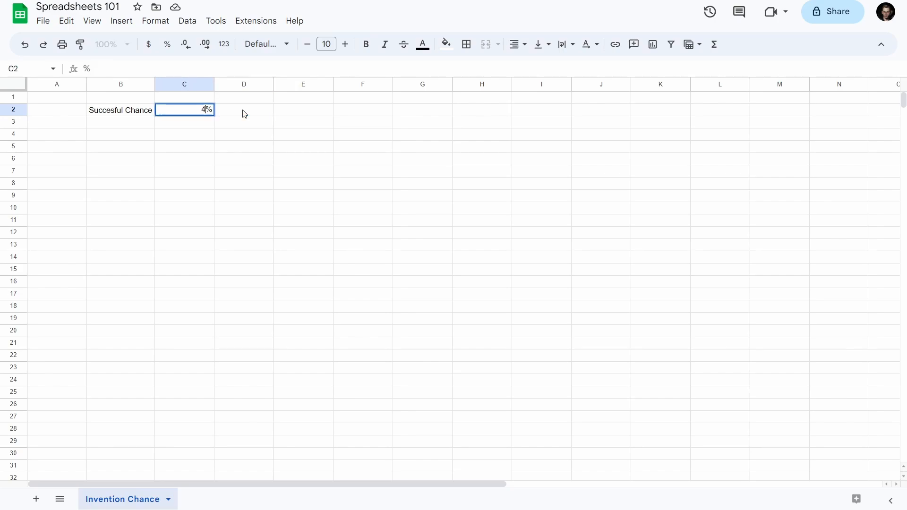
{"action": "key", "text": "BackSpace"}
{"action": "type", "text": "3"}
{"action": "key", "text": "Return"}
{"action": "key", "text": "Up"}
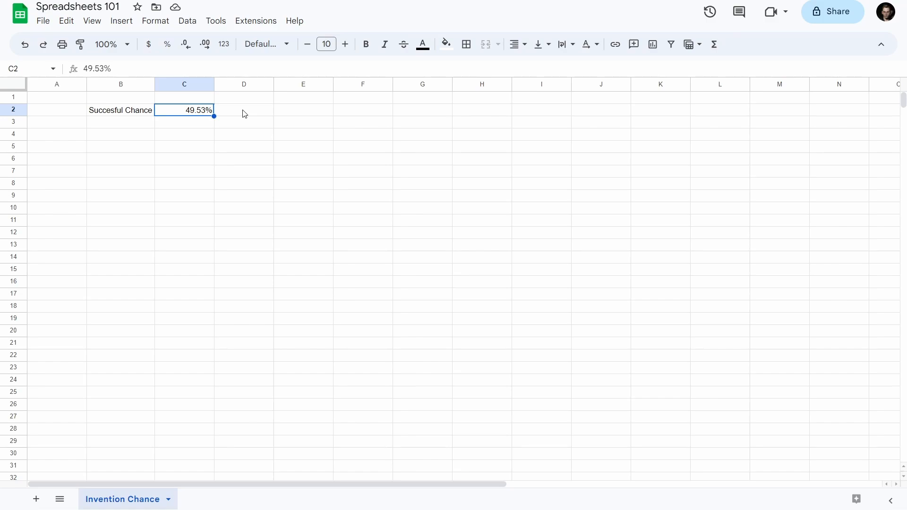
Step: Enter the decimal equivalent .4953 in cell D2, beside the percentage
{"action": "left_click", "coordinate": [245, 114]}
{"action": "type", "text": ".4953"}
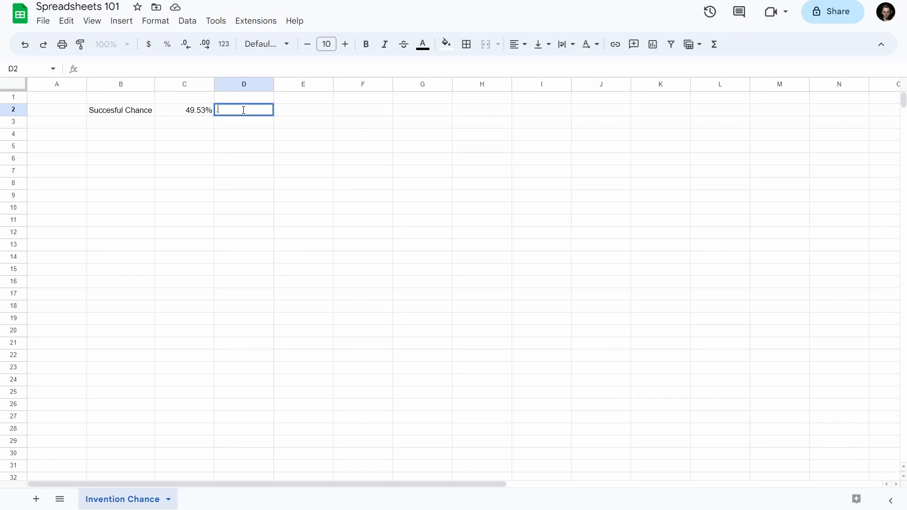
{"action": "key", "text": "Return"}
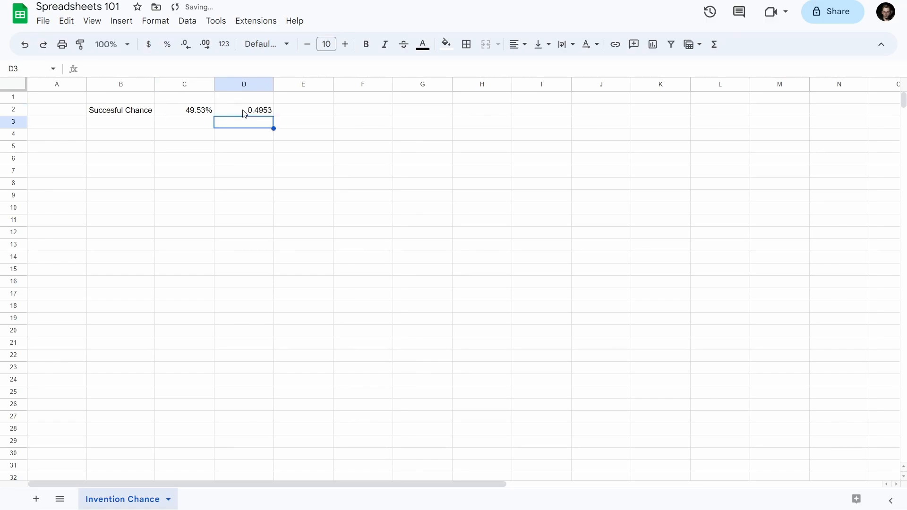
{"action": "left_click", "coordinate": [286, 115]}
{"action": "left_click", "coordinate": [248, 117]}
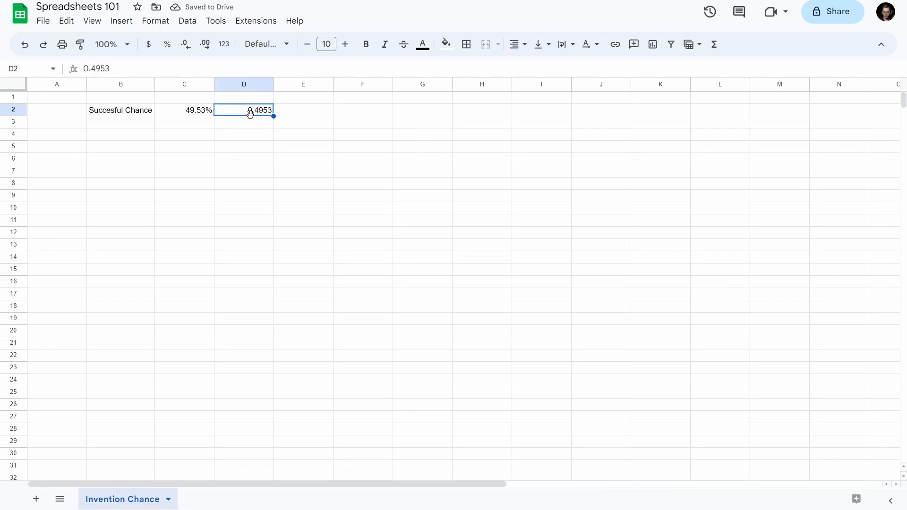
Step: Enter 1 in F2 and multiply it by the decimal chance in G2 with the formula =F2*D2
{"action": "left_click", "coordinate": [363, 117]}
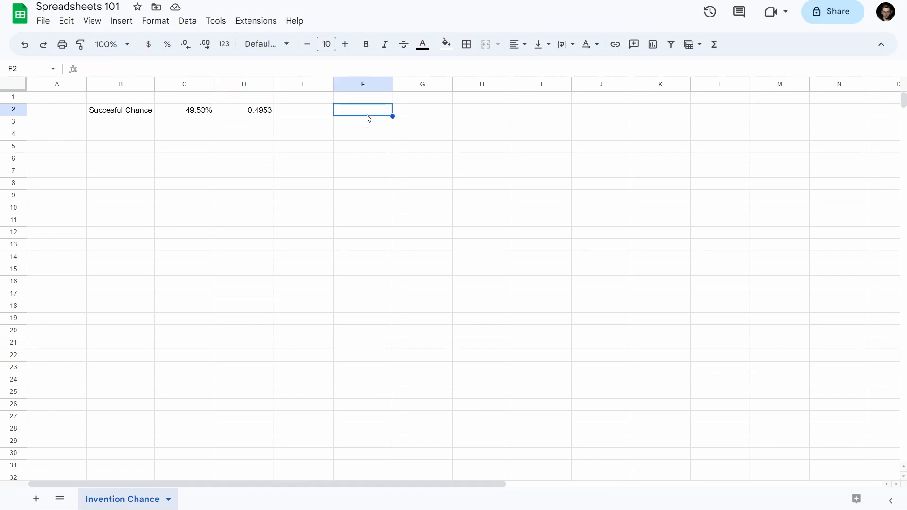
{"action": "type", "text": "1"}
{"action": "key", "text": "Tab"}
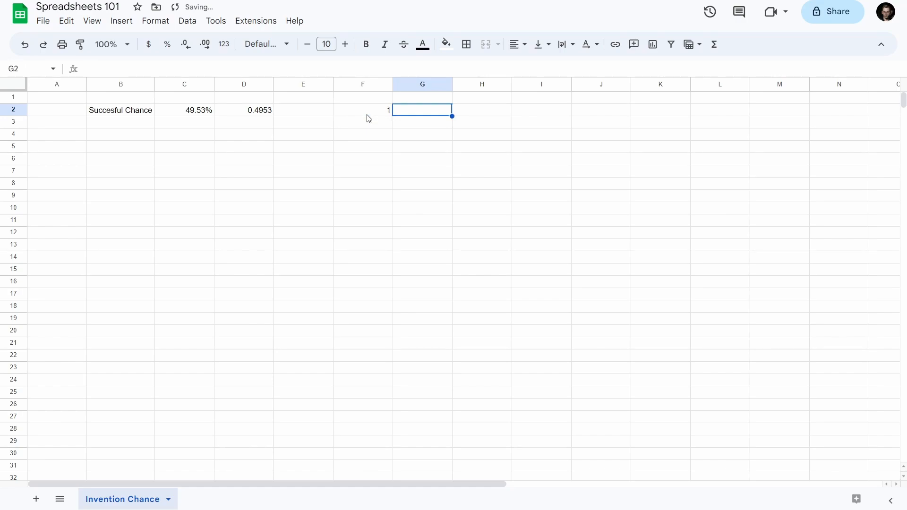
{"action": "type", "text": "="}
{"action": "left_click", "coordinate": [364, 117]}
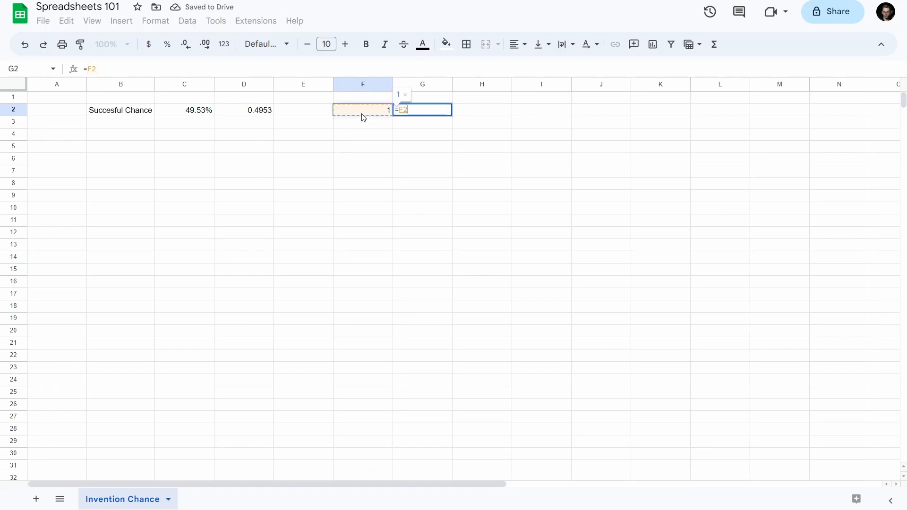
{"action": "key", "text": "Left"}
{"action": "key", "text": "Left"}
{"action": "key", "text": "Left"}
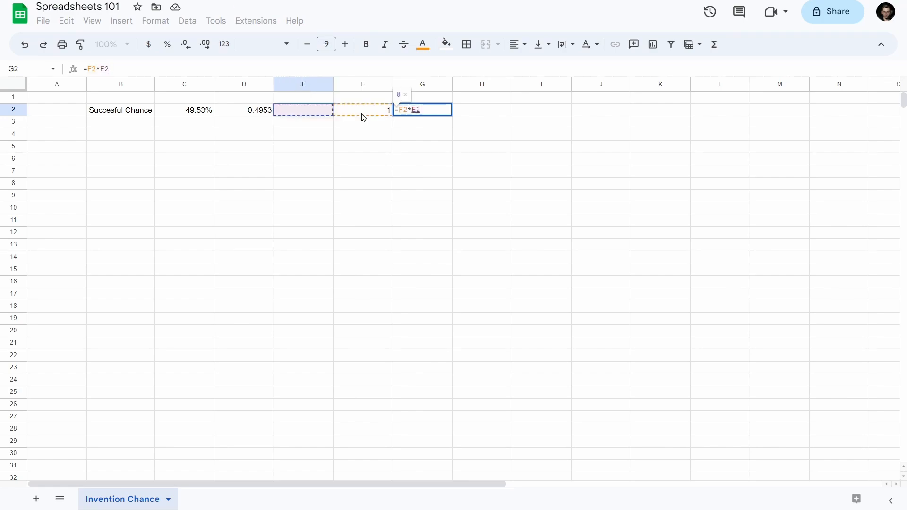
{"action": "left_click", "coordinate": [364, 117]}
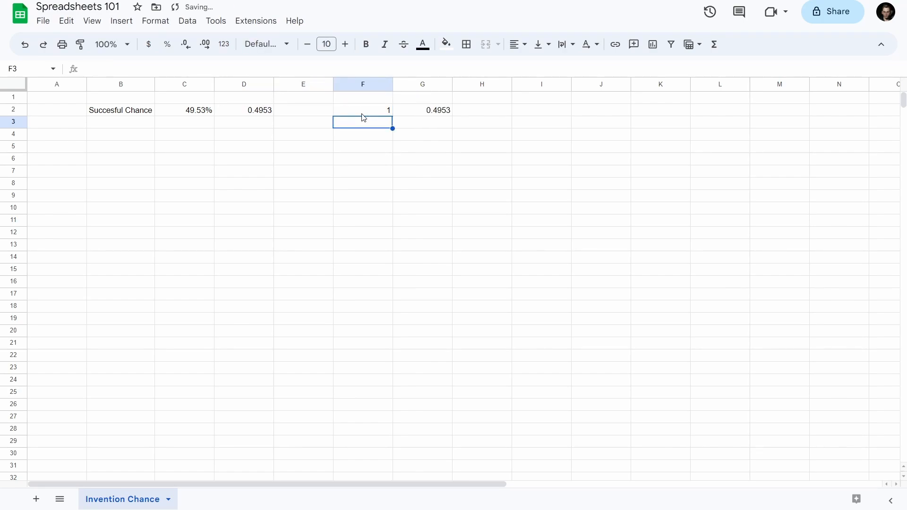
{"action": "key", "text": "Up"}
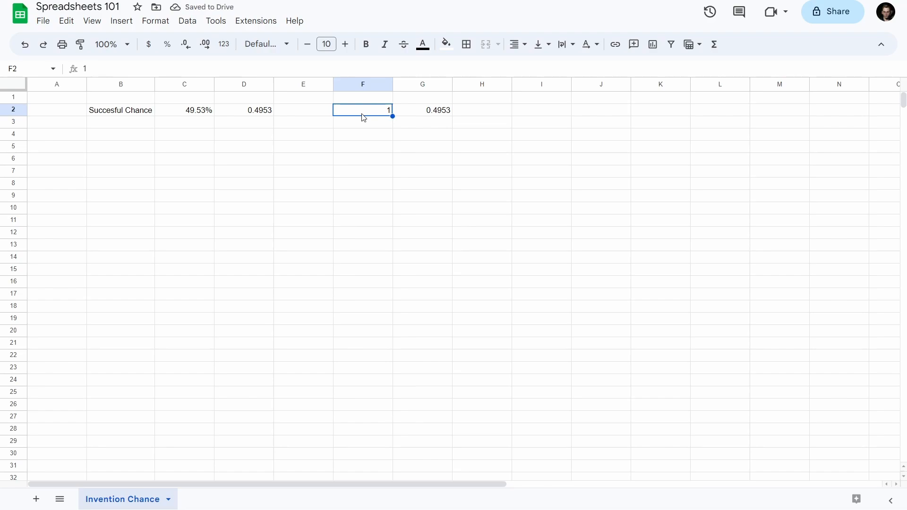
{"action": "key", "text": "Right"}
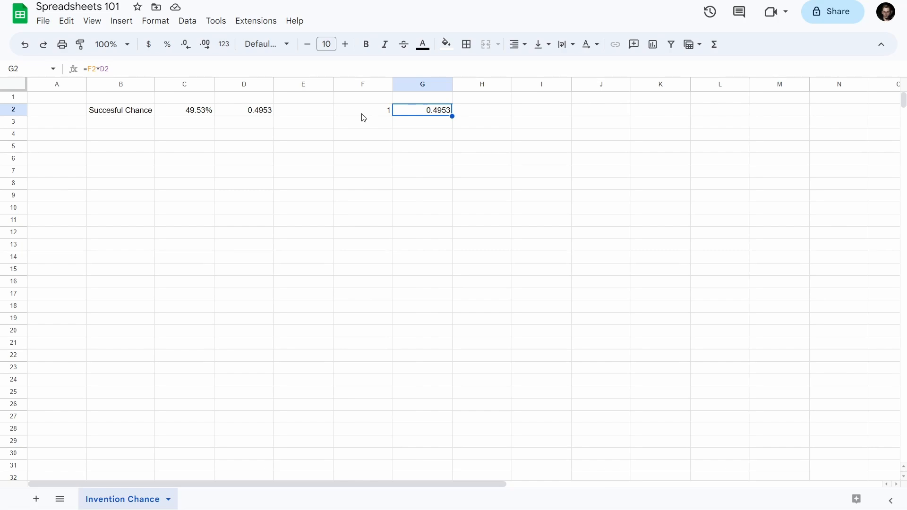
Step: Clear the decimal multiplication example from cells D2 through G2
{"action": "key", "text": "Left"}
{"action": "key", "text": "Right"}
{"action": "key", "text": "shift+Left"}
{"action": "key", "text": "shift+Left"}
{"action": "key", "text": "shift+Left"}
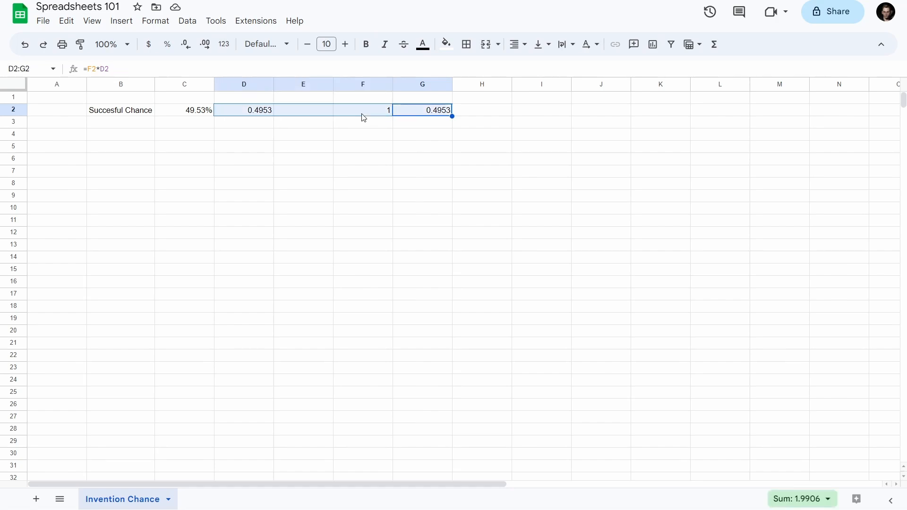
{"action": "key", "text": "Delete"}
Step: Enter the header Runs in cell B4, two rows below the success chance label
{"action": "key", "text": "Left"}
{"action": "key", "text": "Left"}
{"action": "key", "text": "Left"}
{"action": "key", "text": "Left"}
{"action": "key", "text": "Left"}
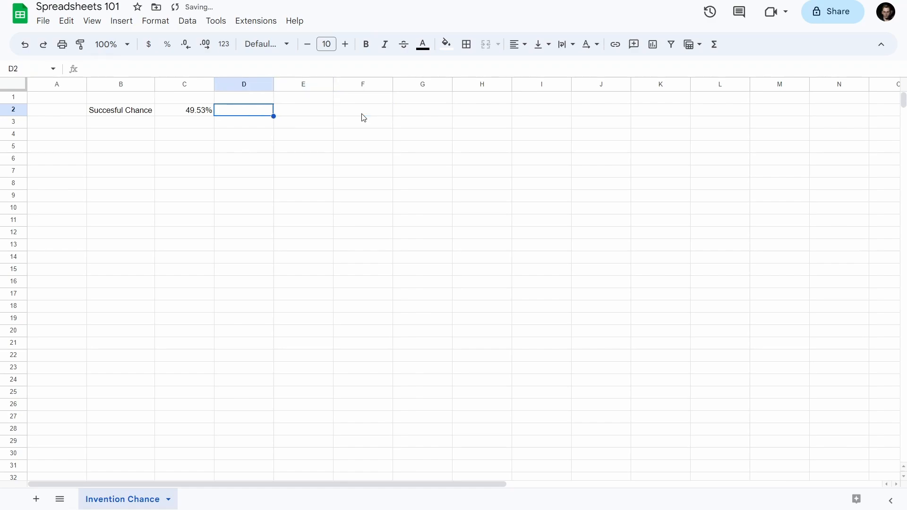
{"action": "key", "text": "Down"}
{"action": "key", "text": "Right"}
{"action": "key", "text": "Up"}
{"action": "key", "text": "Left"}
{"action": "key", "text": "Down"}
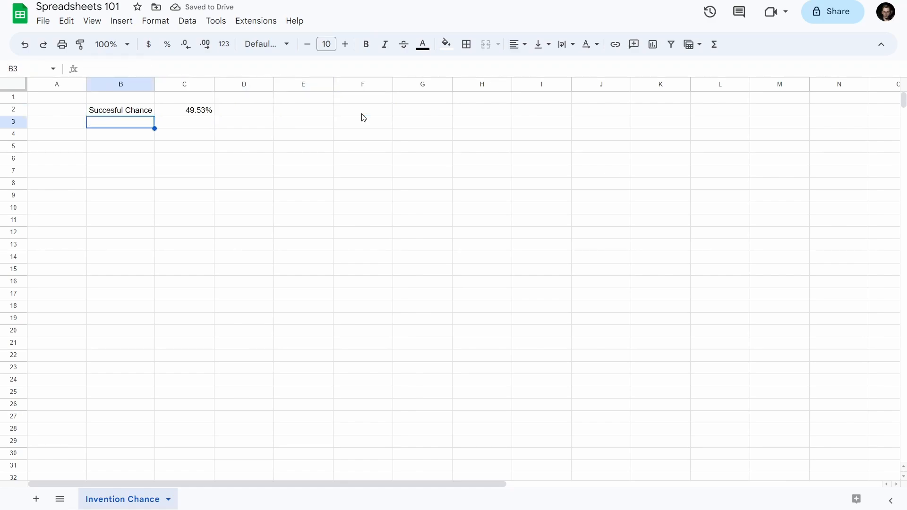
{"action": "key", "text": "Down"}
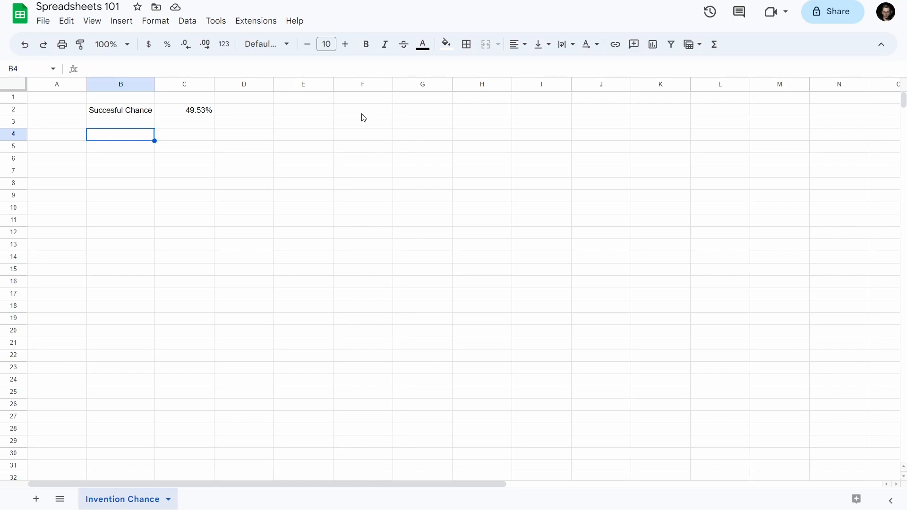
{"action": "type", "text": "Itera"}
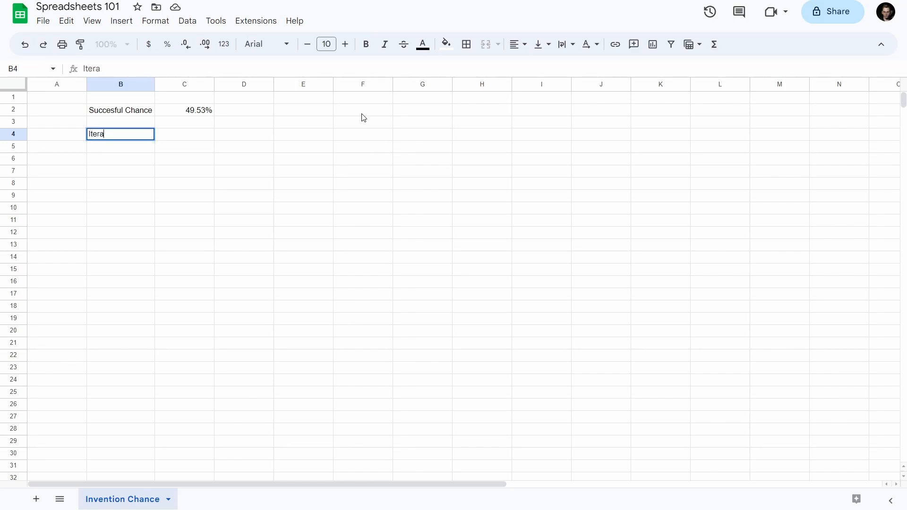
{"action": "type", "text": "tion"}
{"action": "key", "text": "ctrl+a"}
{"action": "type", "text": "Tr"}
{"action": "key", "text": "BackSpace"}
{"action": "key", "text": "BackSpace"}
{"action": "type", "text": "T"}
{"action": "key", "text": "BackSpace"}
{"action": "type", "text": "Runs"}
{"action": "key", "text": "Tab"}
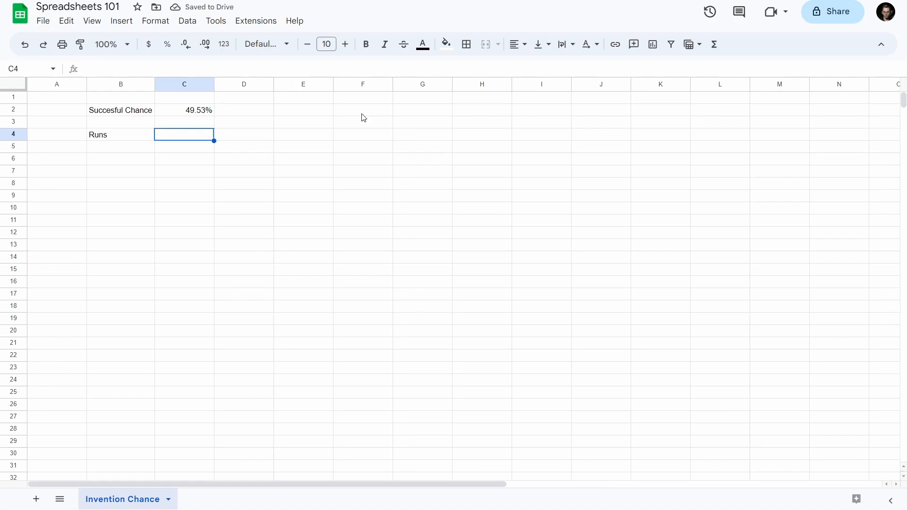
Step: Add the headers Success Chance in cell C4 and Fail Chance in cell D4, beside Runs
{"action": "type", "text": "Succes"}
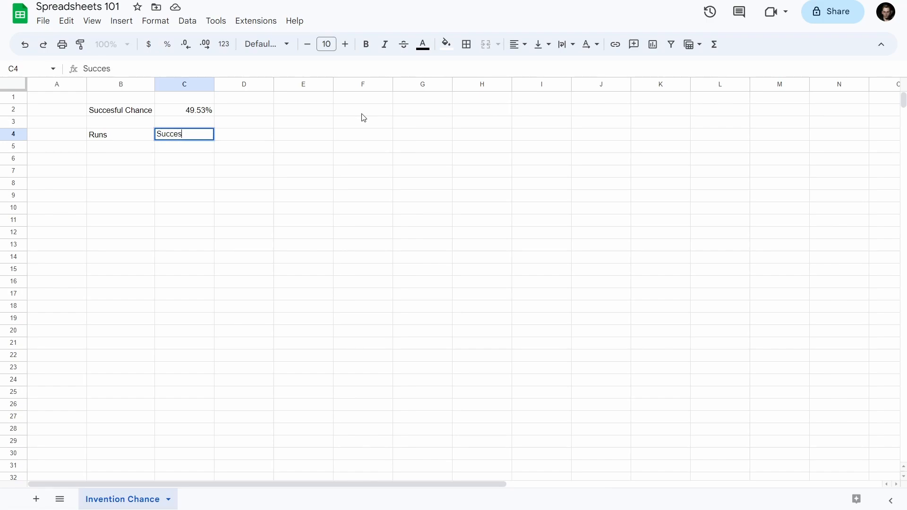
{"action": "key", "text": "BackSpace"}
{"action": "key", "text": "BackSpace"}
{"action": "key", "text": "BackSpace"}
{"action": "key", "text": "BackSpace"}
{"action": "key", "text": "BackSpace"}
{"action": "key", "text": "BackSpace"}
{"action": "type", "text": "Success Chance"}
{"action": "key", "text": "Tab"}
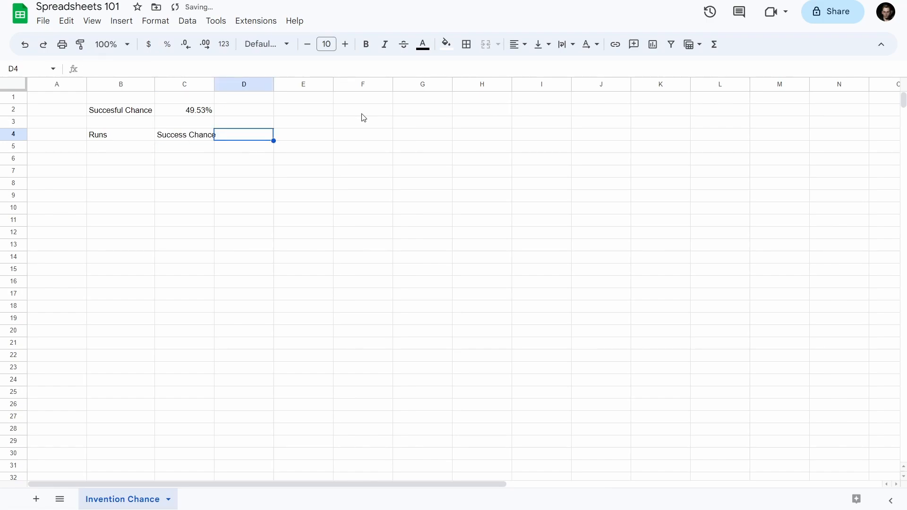
{"action": "type", "text": "Fail C"}
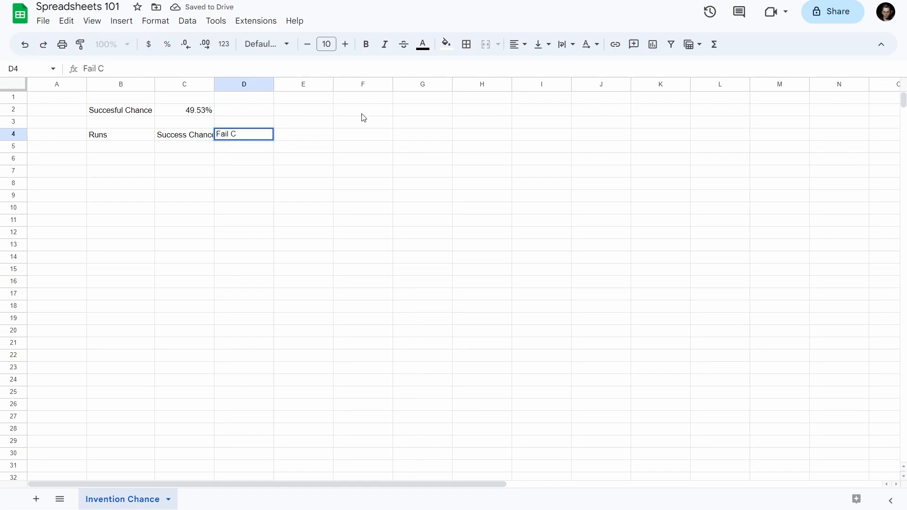
{"action": "type", "text": "hance"}
{"action": "key", "text": "Return"}
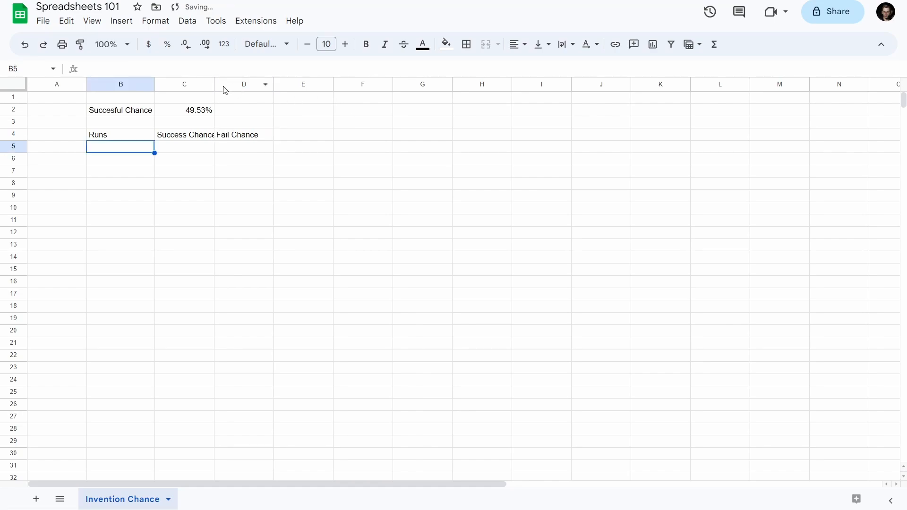
Step: Widen column C, then fit the widths of columns C and B to their contents
{"action": "left_click_drag", "start_coordinate": [215, 84], "coordinate": [300, 84]}
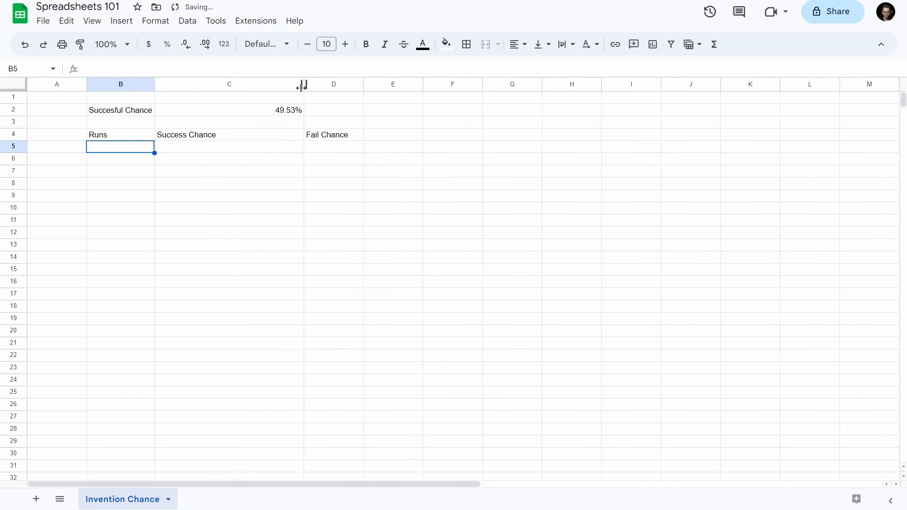
{"action": "double_click", "coordinate": [304, 84]}
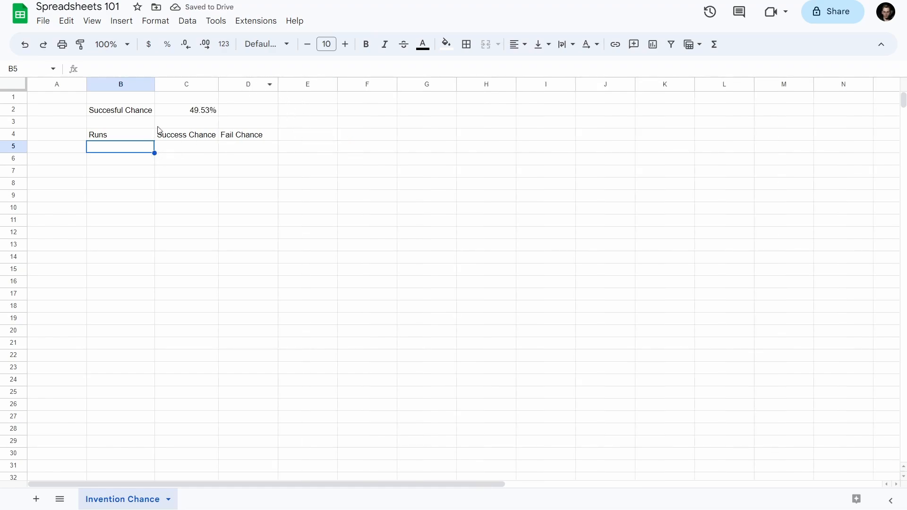
{"action": "double_click", "coordinate": [154, 85]}
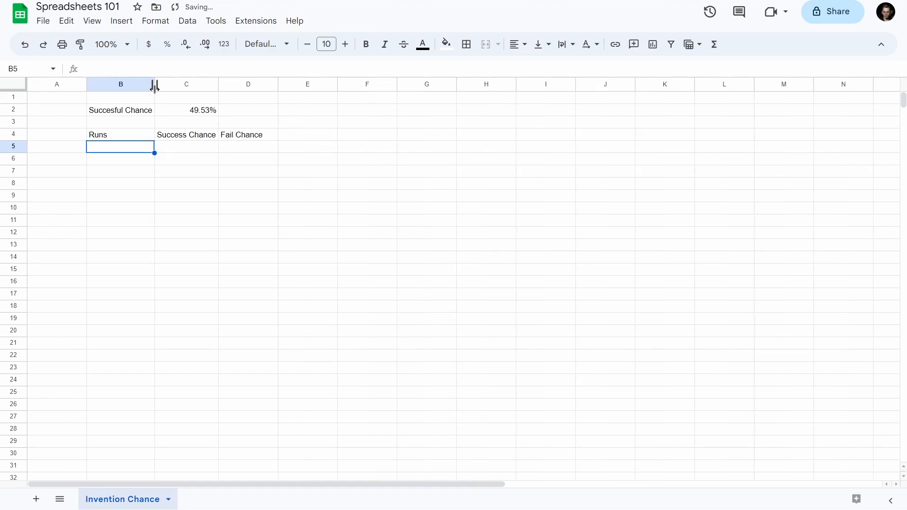
Step: Resize columns B through D together, then fit all three widths to their contents
{"action": "left_click", "coordinate": [128, 89]}
{"action": "type", "text": "a"}
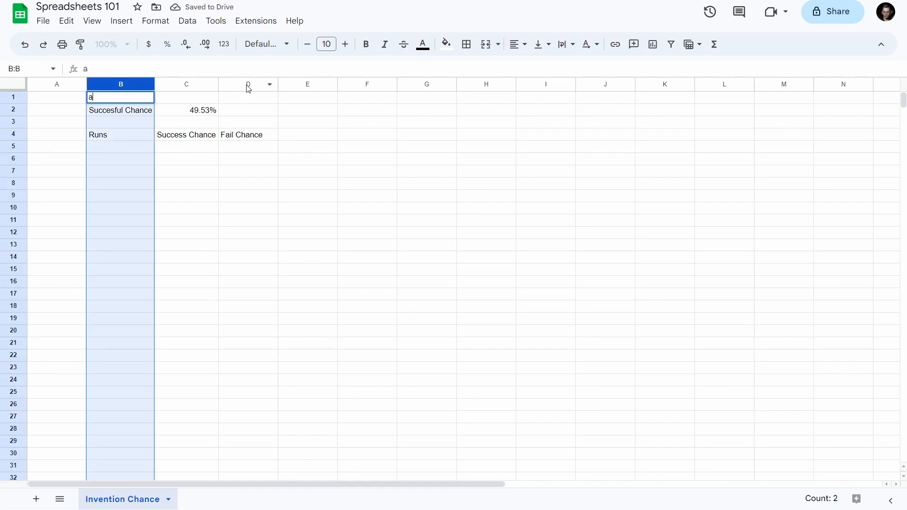
{"action": "key", "text": "Escape"}
{"action": "left_click", "coordinate": [247, 85], "text": "shift"}
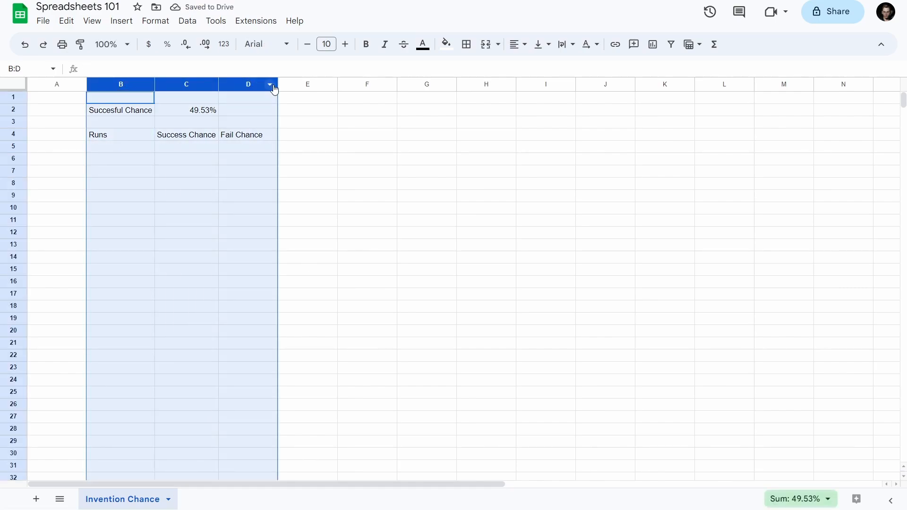
{"action": "left_click_drag", "start_coordinate": [278, 85], "coordinate": [255, 85]}
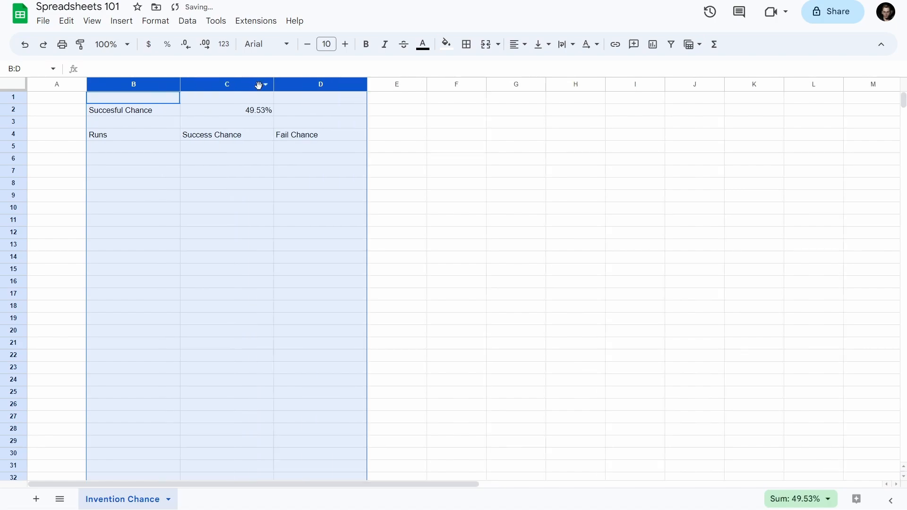
{"action": "key", "text": "ctrl+z"}
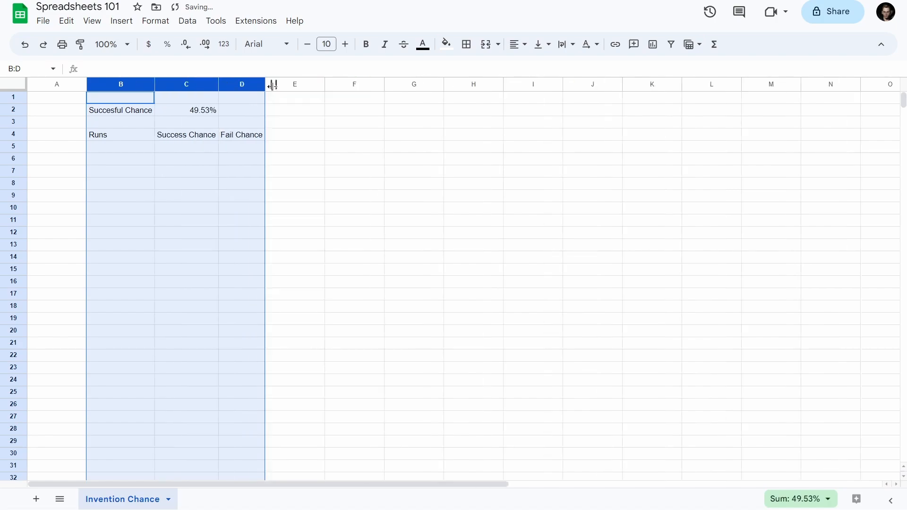
{"action": "left_click", "coordinate": [292, 127]}
{"action": "left_click", "coordinate": [238, 147]}
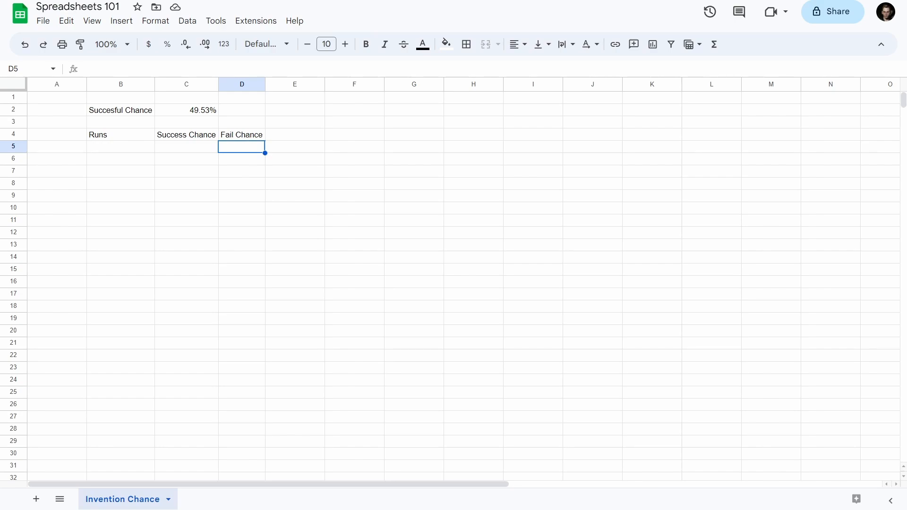
Step: Enter the first run numbers, 1 in cell B5 and 2 in cell B6
{"action": "left_click", "coordinate": [146, 150]}
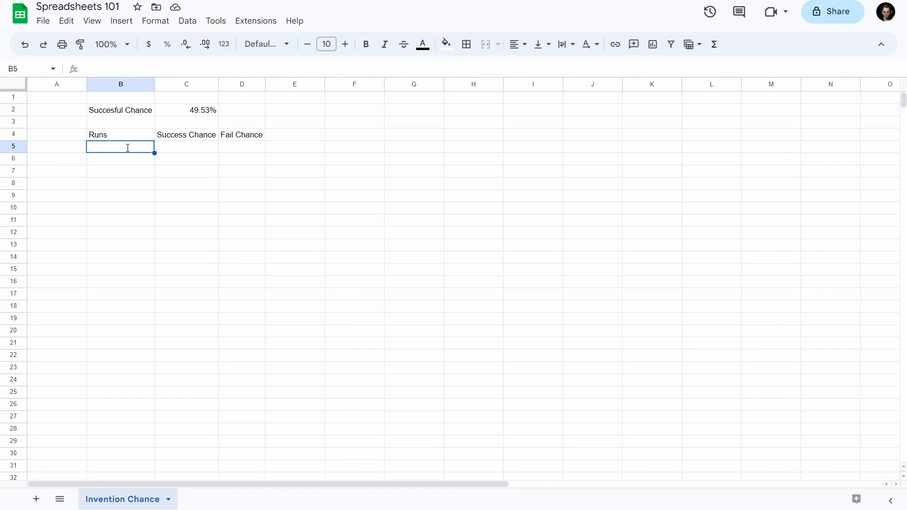
{"action": "type", "text": "1"}
{"action": "key", "text": "Return"}
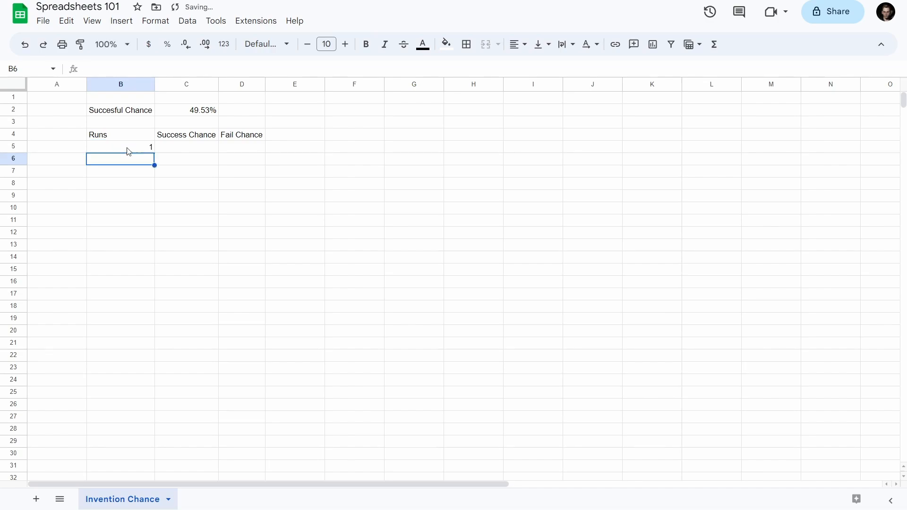
{"action": "type", "text": "2"}
{"action": "key", "text": "Return"}
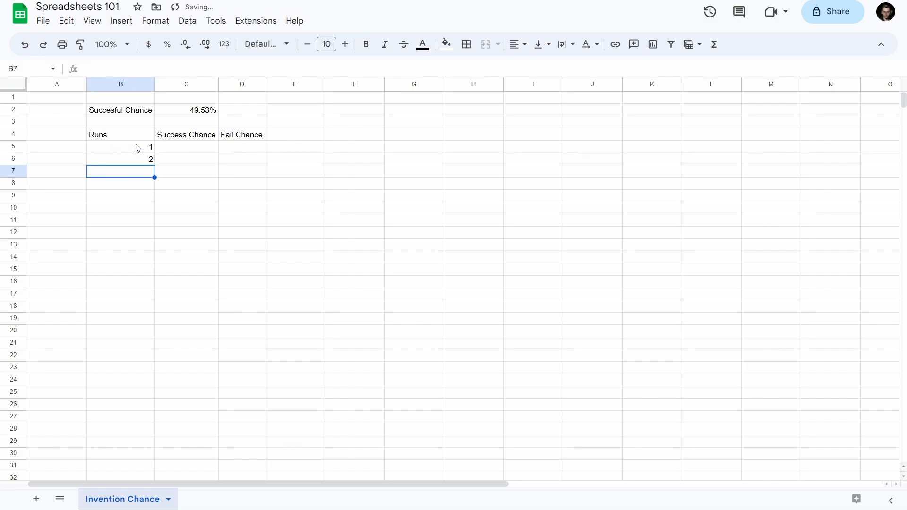
Step: Extend the run numbers in B5:B6 down column B as a series up to 23 in cell B27
{"action": "mouse_move", "coordinate": [144, 149]}
{"action": "left_mouse_down"}
{"action": "mouse_move", "coordinate": [144, 161]}
{"action": "mouse_move", "coordinate": [145, 152]}
{"action": "left_mouse_up"}
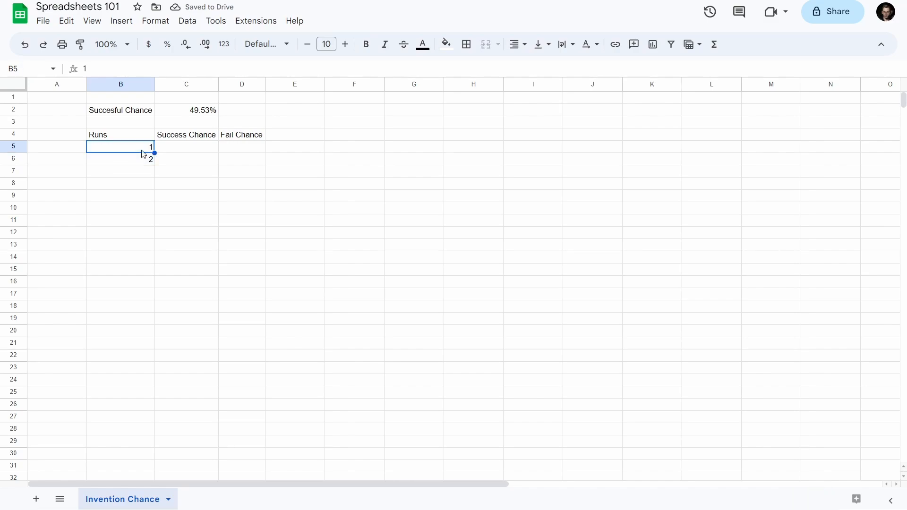
{"action": "left_click", "coordinate": [128, 172]}
{"action": "scroll", "coordinate": [170, 169], "scroll_direction": "down", "scroll_amount": 3}
{"action": "scroll", "coordinate": [170, 169], "scroll_direction": "up", "scroll_amount": 3}
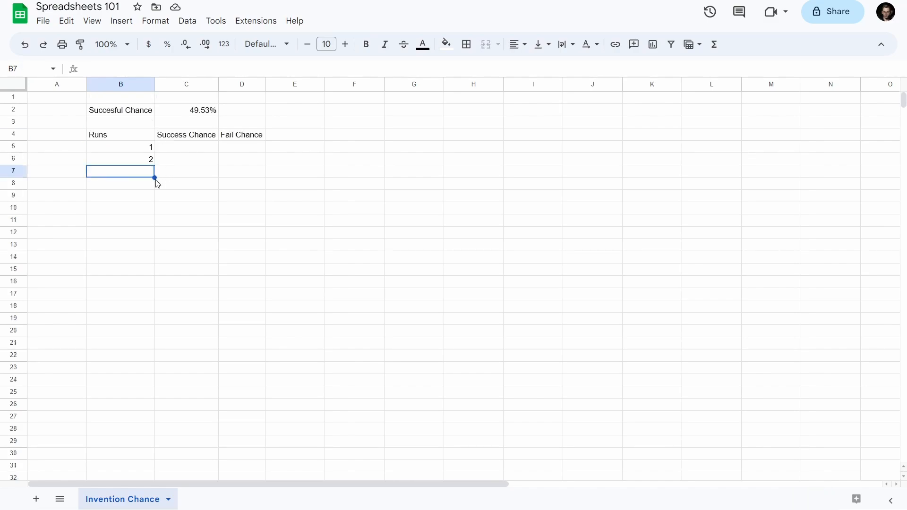
{"action": "left_click_drag", "start_coordinate": [143, 152], "coordinate": [134, 162]}
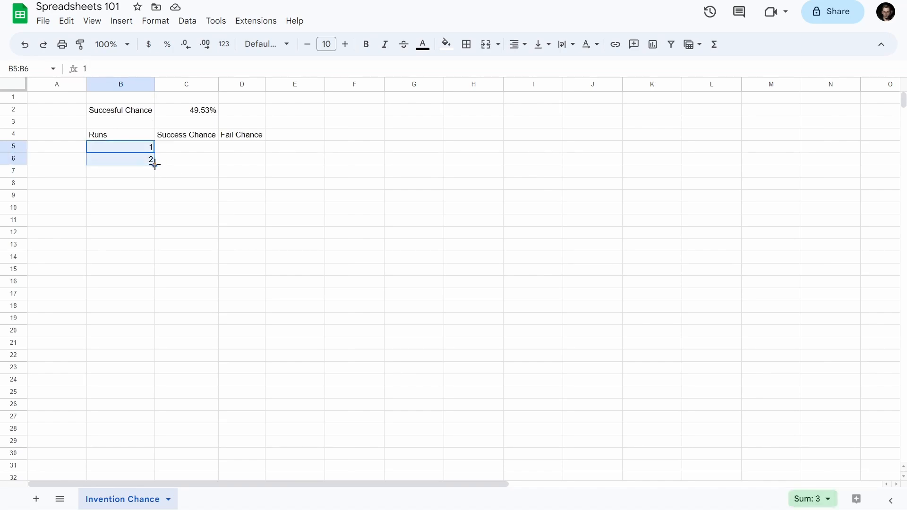
{"action": "left_click_drag", "start_coordinate": [154, 163], "coordinate": [156, 392]}
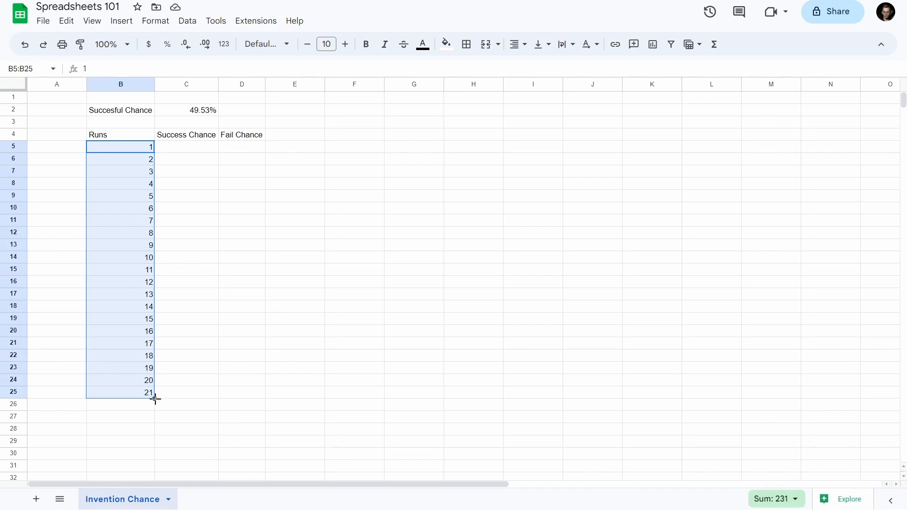
{"action": "left_click_drag", "start_coordinate": [156, 400], "coordinate": [132, 283]}
{"action": "left_click", "coordinate": [189, 428]}
{"action": "left_click", "coordinate": [135, 428]}
{"action": "left_click", "coordinate": [128, 283]}
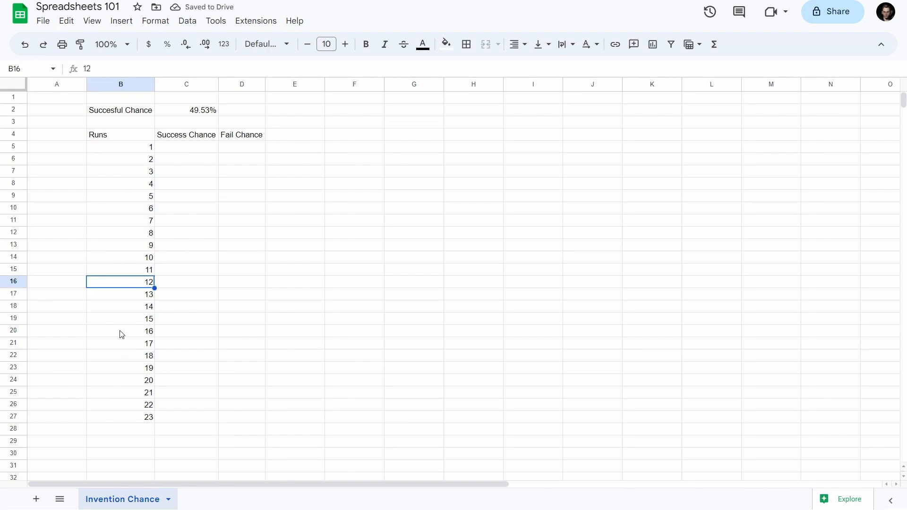
{"action": "left_click", "coordinate": [142, 174]}
{"action": "left_click", "coordinate": [140, 308]}
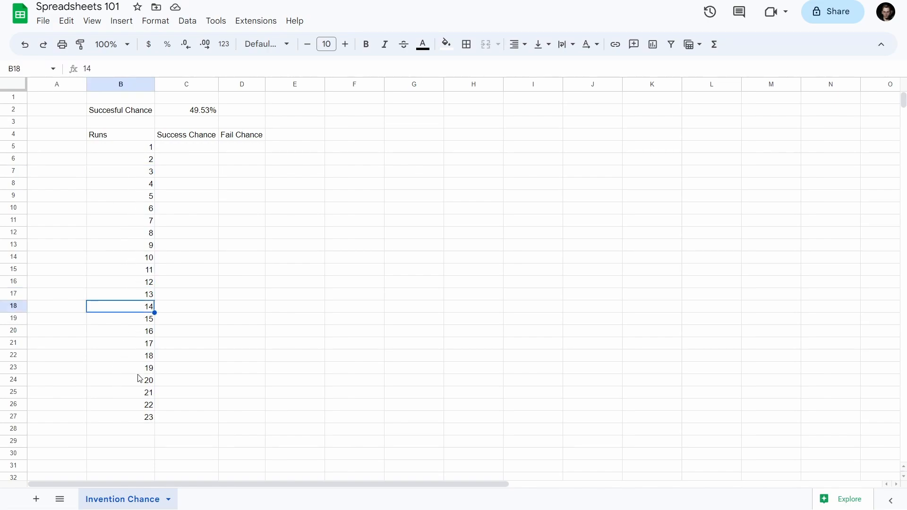
{"action": "left_click", "coordinate": [132, 415]}
{"action": "left_click", "coordinate": [142, 383]}
{"action": "left_click", "coordinate": [136, 334]}
{"action": "left_click", "coordinate": [133, 267]}
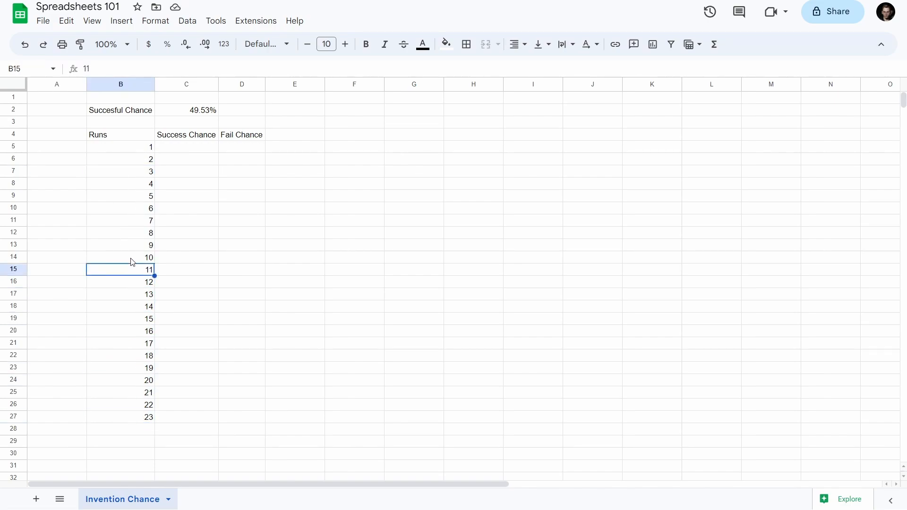
{"action": "left_click", "coordinate": [133, 236]}
Step: Widen column C slightly so the Success Chance header has some spare room
{"action": "left_click", "coordinate": [186, 137]}
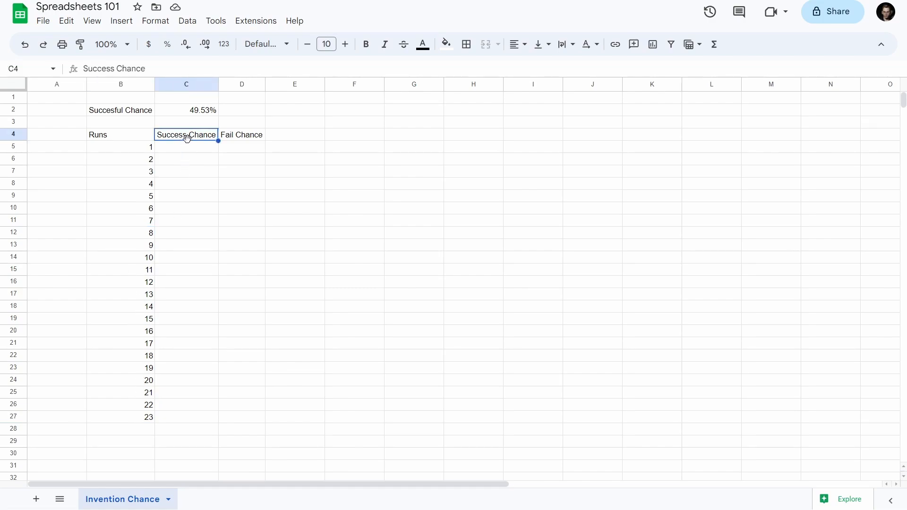
{"action": "left_click", "coordinate": [196, 147]}
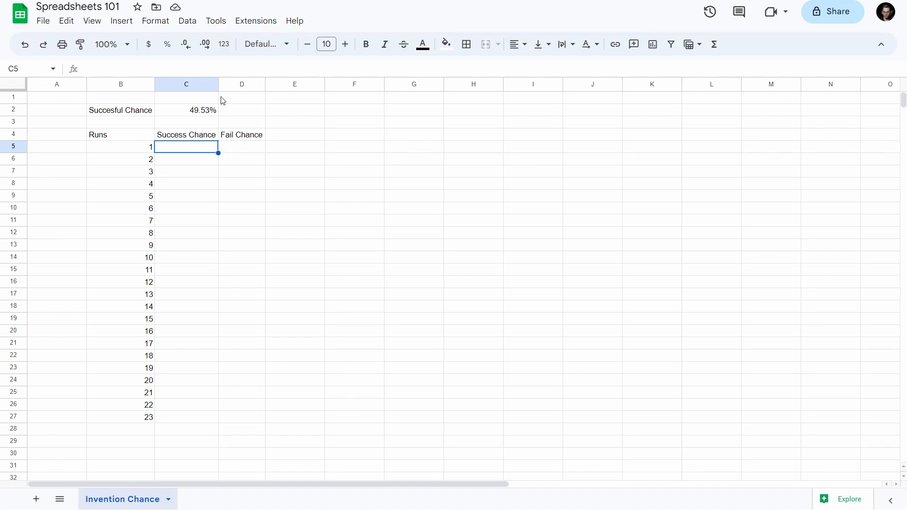
{"action": "left_click_drag", "start_coordinate": [218, 84], "coordinate": [225, 84]}
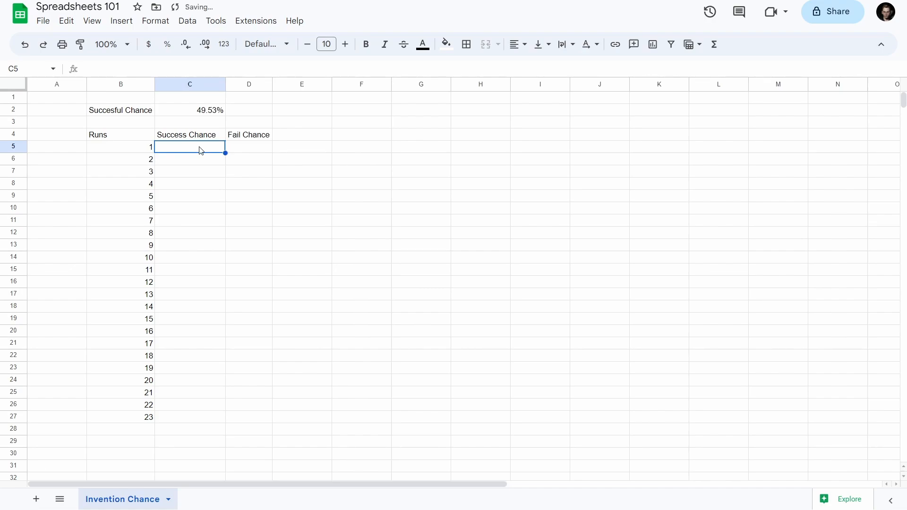
Step: Write the formula =1-C2 in cell D5 to calculate the fail chance for the first run
{"action": "left_click", "coordinate": [245, 150]}
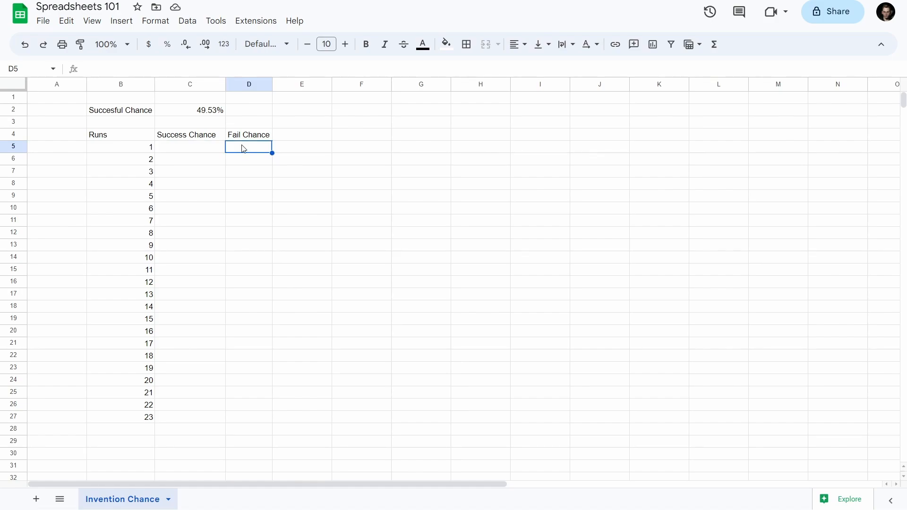
{"action": "left_click", "coordinate": [198, 112]}
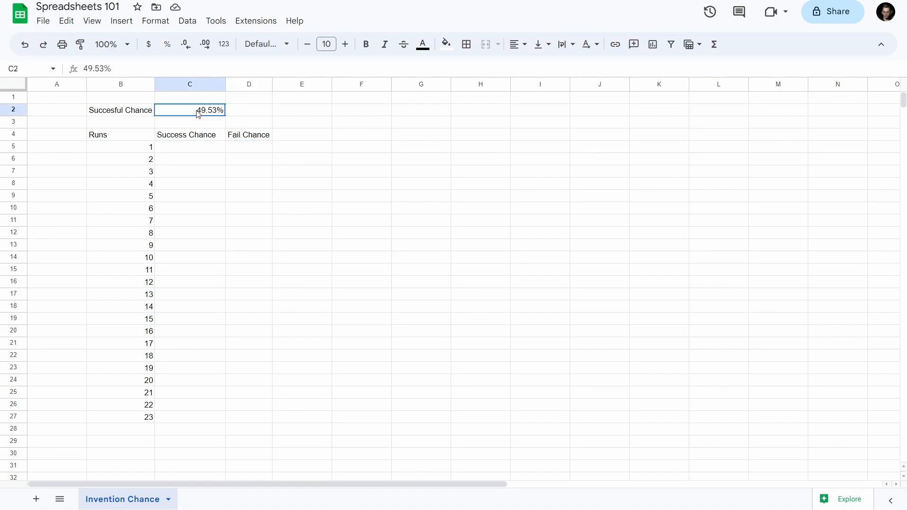
{"action": "left_click", "coordinate": [232, 147]}
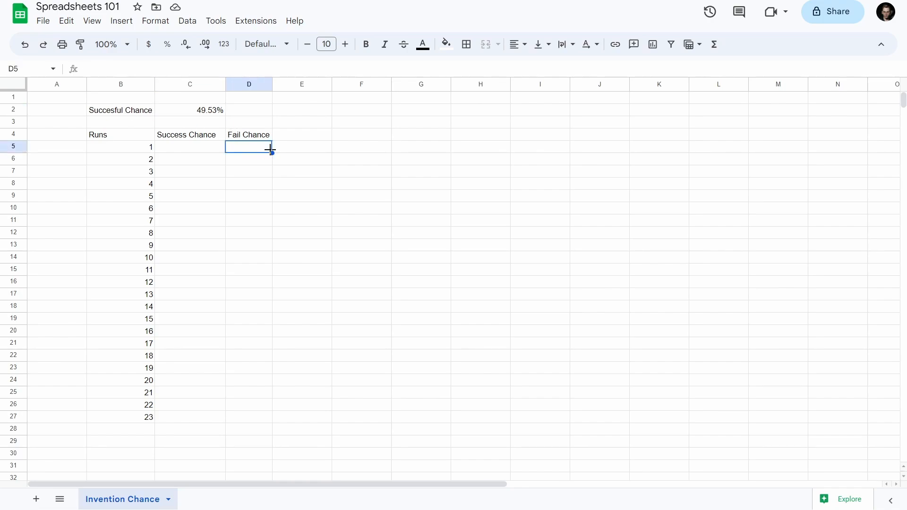
{"action": "type", "text": "="}
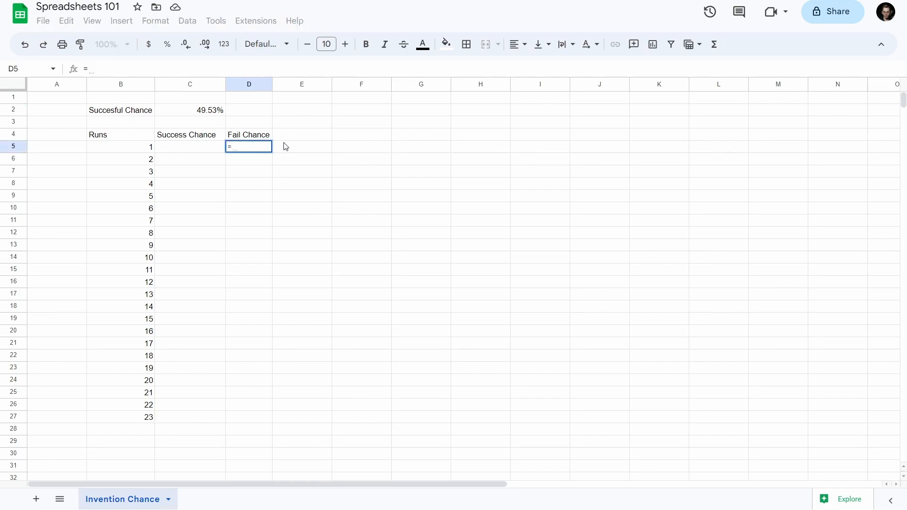
{"action": "type", "text": "c2"}
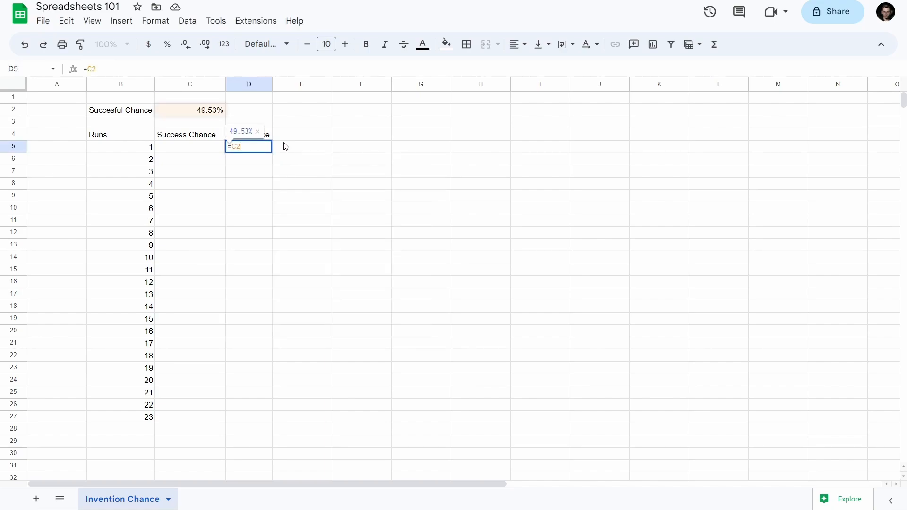
{"action": "key", "text": "Left"}
{"action": "key", "text": "Left"}
{"action": "type", "text": "1-"}
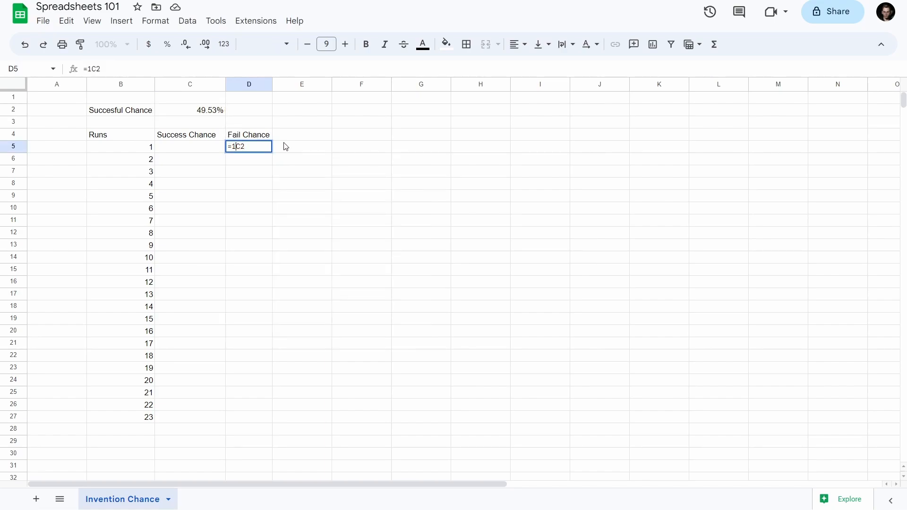
Step: Enter the formula =1-C2 in D5 as the fail chance for run 1
{"action": "key", "text": "Return"}
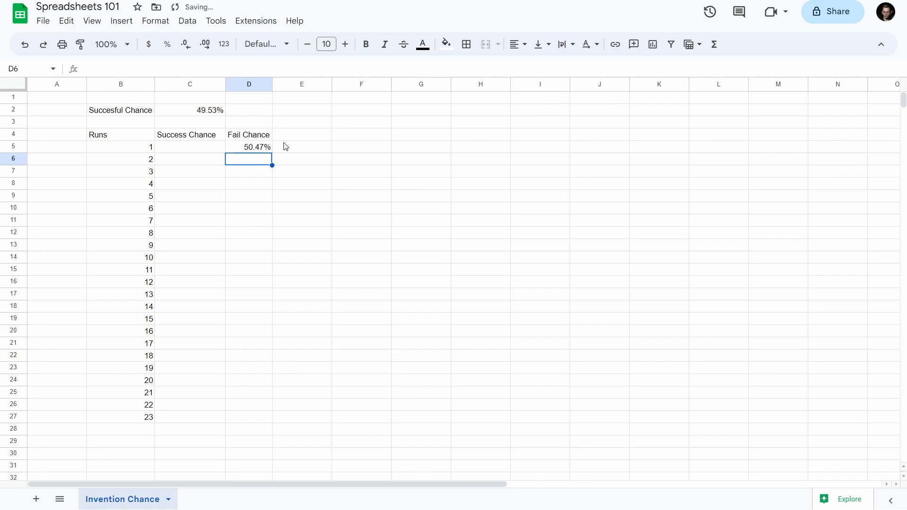
{"action": "left_click", "coordinate": [243, 148]}
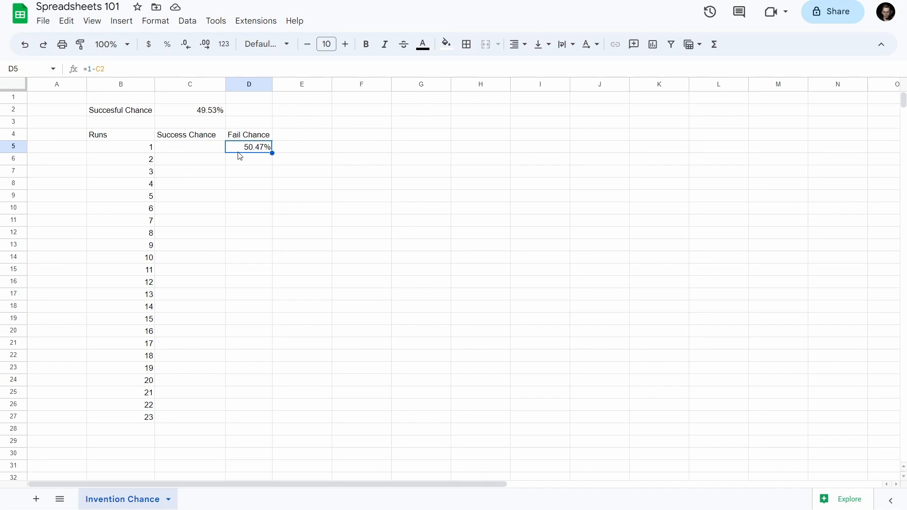
{"action": "left_click", "coordinate": [132, 151]}
{"action": "left_click_drag", "start_coordinate": [131, 147], "coordinate": [245, 147]}
{"action": "left_click", "coordinate": [245, 147]}
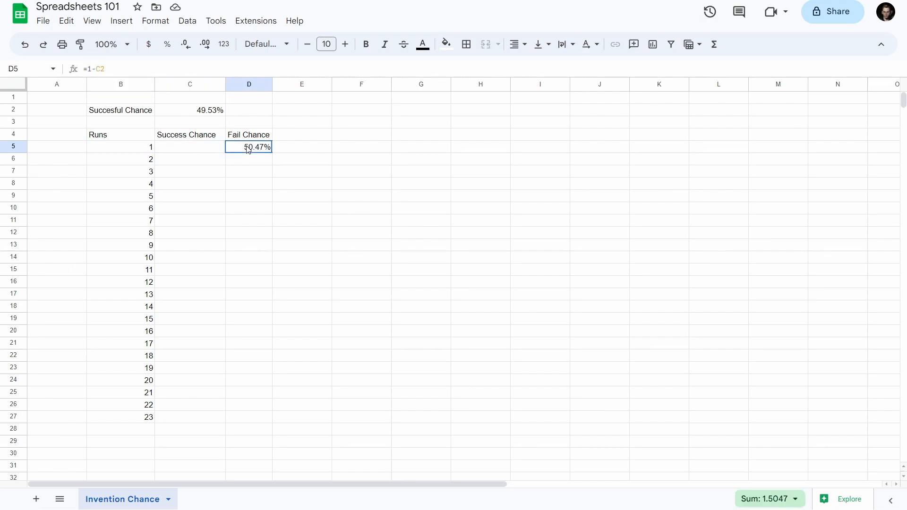
Step: Enter the formula =1-D5 in C5 as the success chance for run 1
{"action": "left_click", "coordinate": [191, 150]}
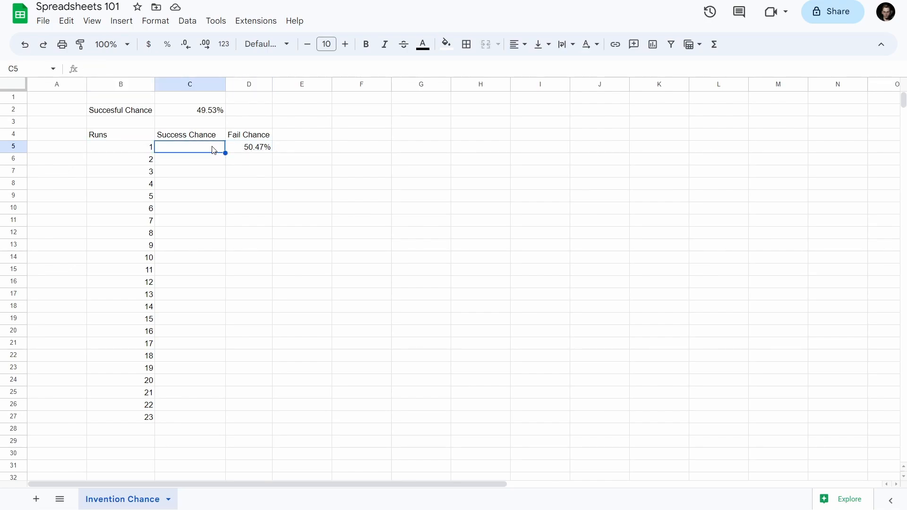
{"action": "type", "text": "="}
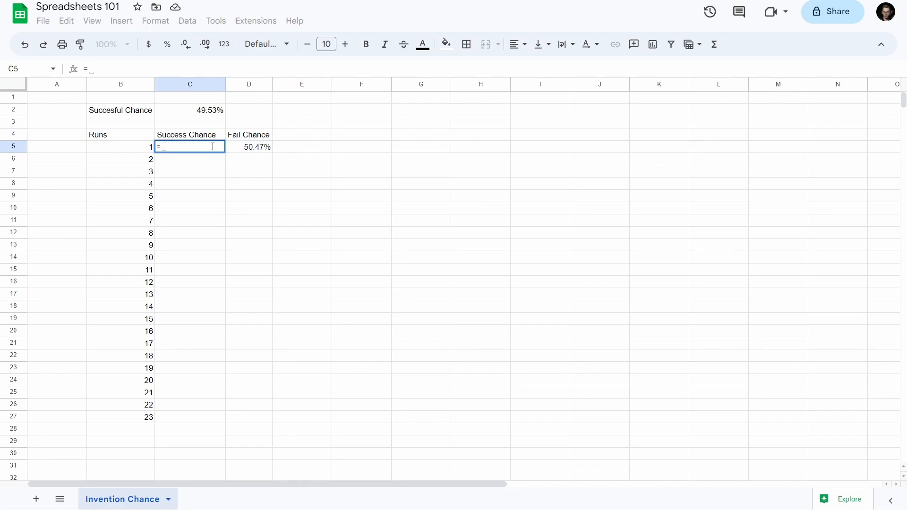
{"action": "type", "text": "-1"}
{"action": "key", "text": "BackSpace"}
{"action": "key", "text": "BackSpace"}
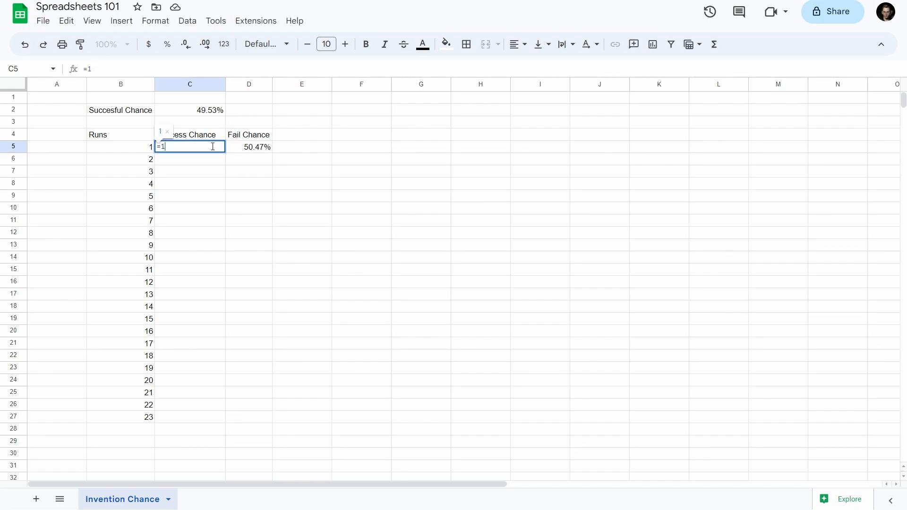
{"action": "type", "text": "1-D5"}
{"action": "key", "text": "Return"}
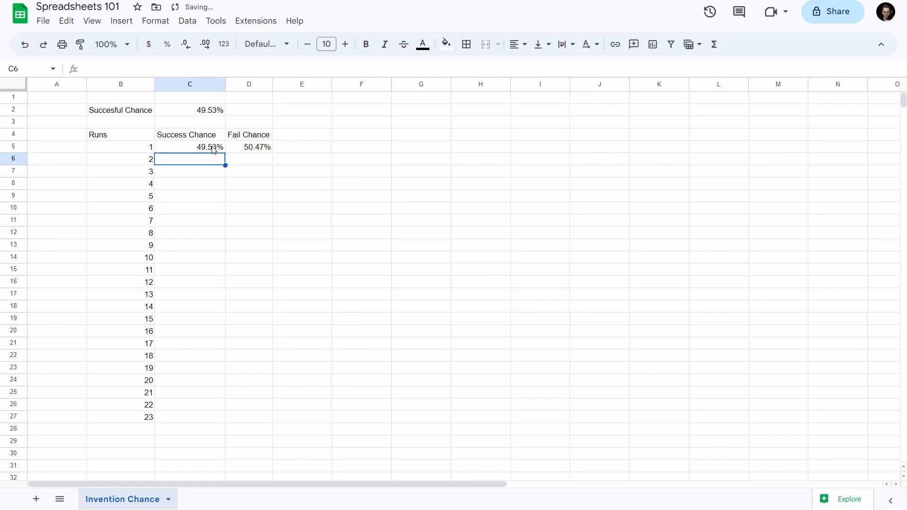
{"action": "left_click", "coordinate": [213, 149]}
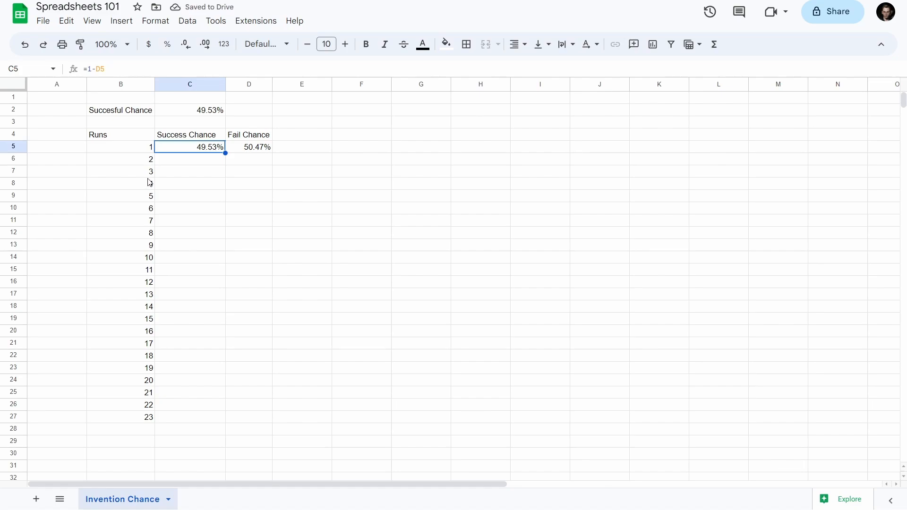
{"action": "left_click", "coordinate": [256, 149]}
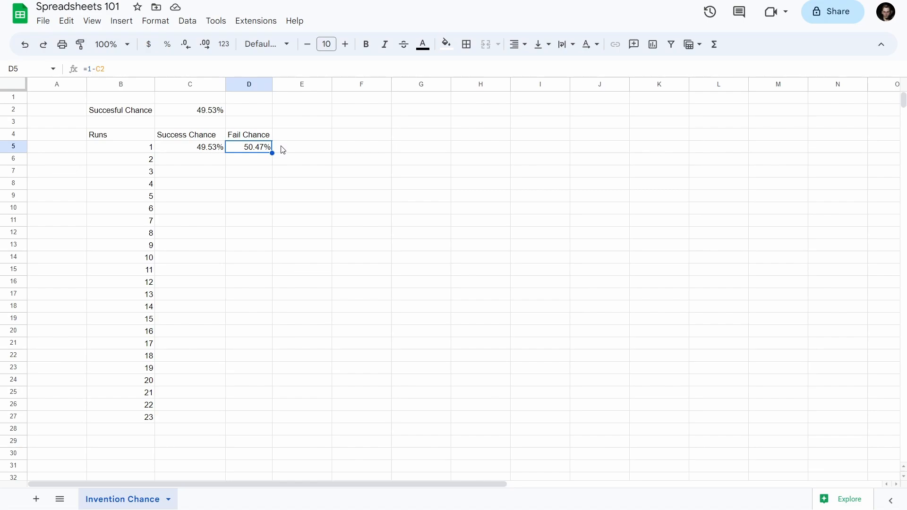
Step: Enter the formula =C2*D5 in D6 as the fail chance for run 2
{"action": "left_click", "coordinate": [261, 160]}
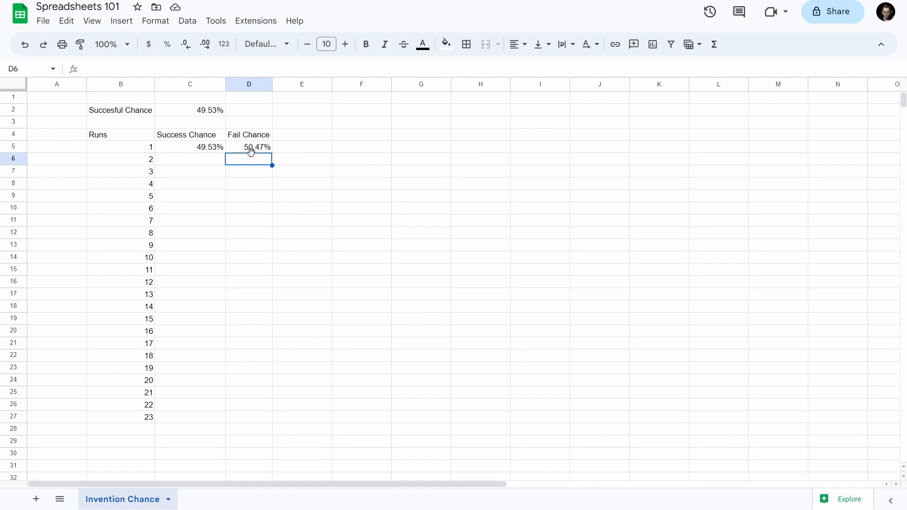
{"action": "left_click", "coordinate": [217, 150]}
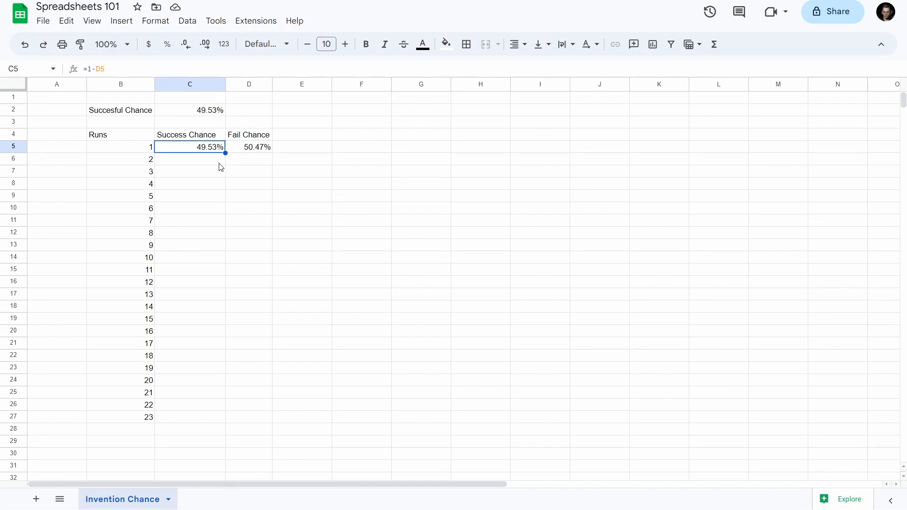
{"action": "left_click", "coordinate": [258, 165]}
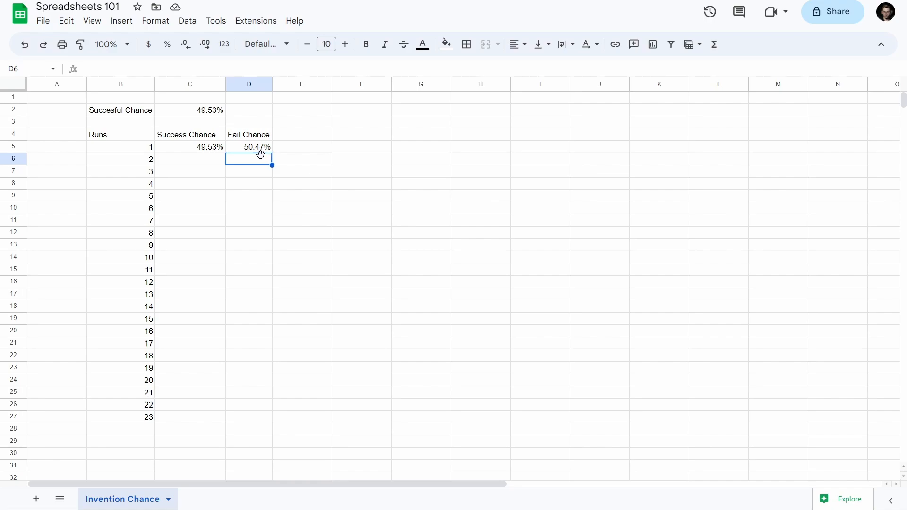
{"action": "type", "text": "="}
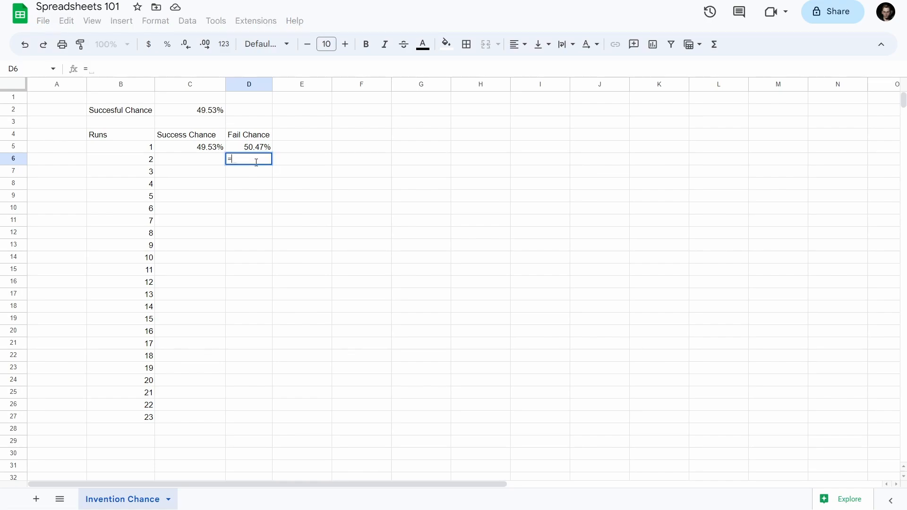
{"action": "left_click", "coordinate": [196, 113]}
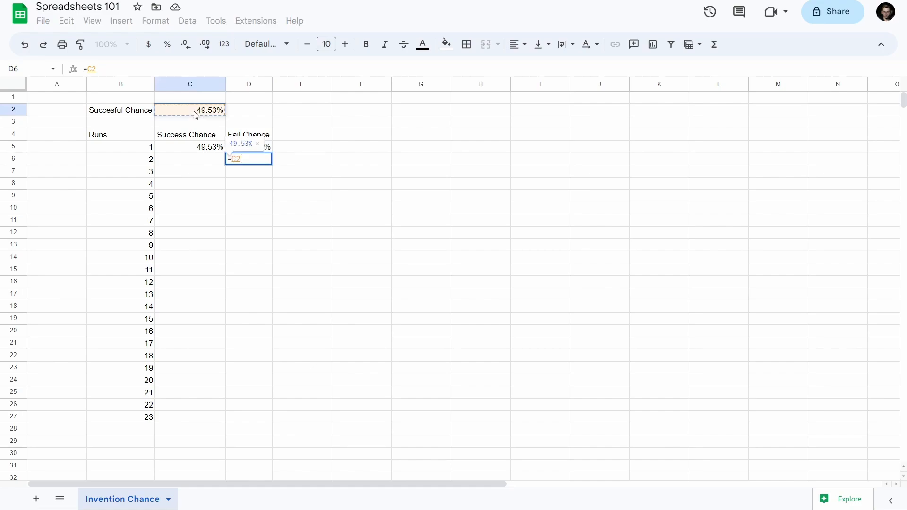
{"action": "type", "text": "*"}
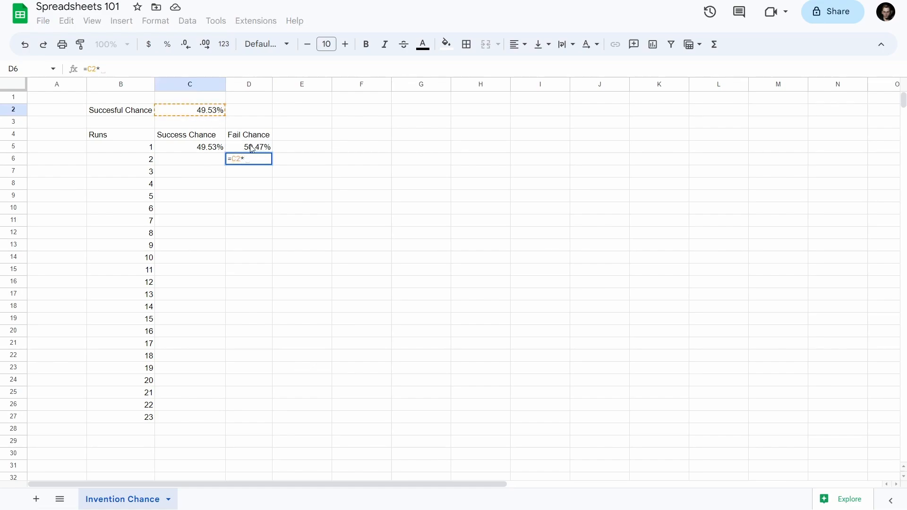
{"action": "left_click", "coordinate": [249, 147]}
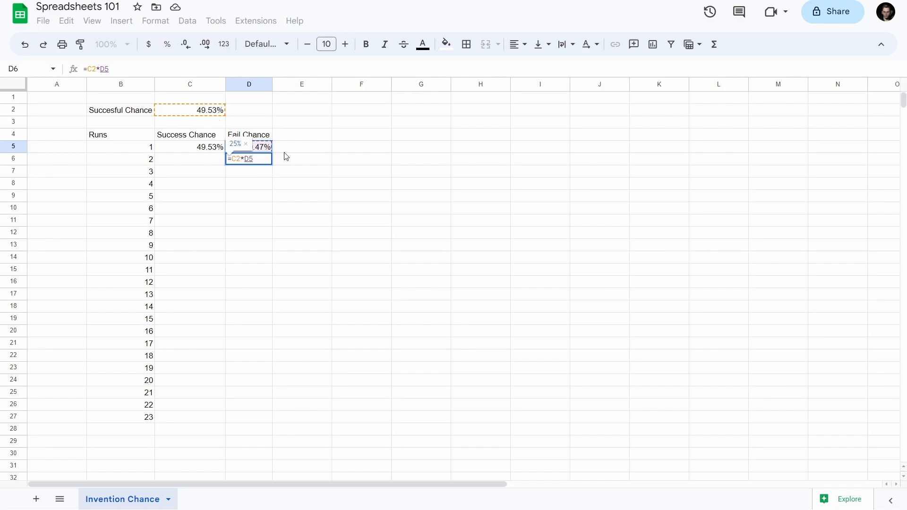
{"action": "key", "text": "Return"}
{"action": "left_click", "coordinate": [241, 160]}
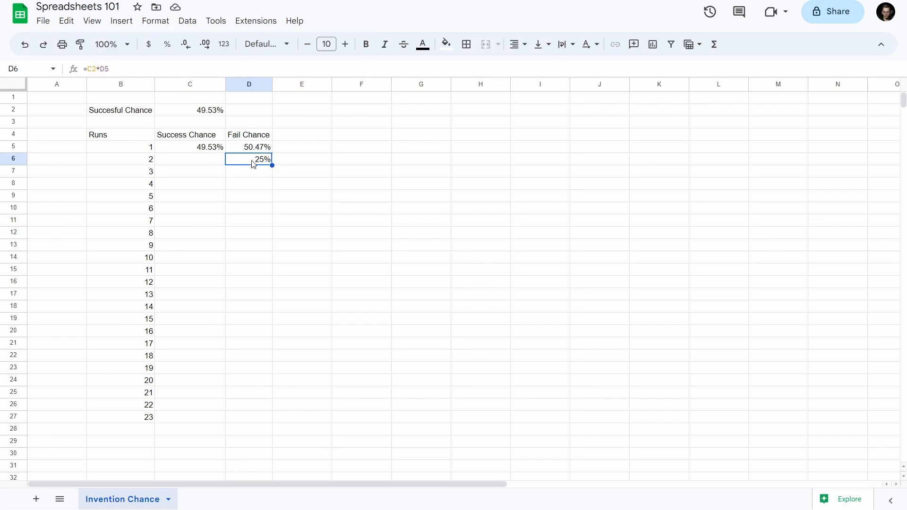
Step: Enter the formula =1-D6 in C6 as the success chance for run 2
{"action": "left_click", "coordinate": [203, 157]}
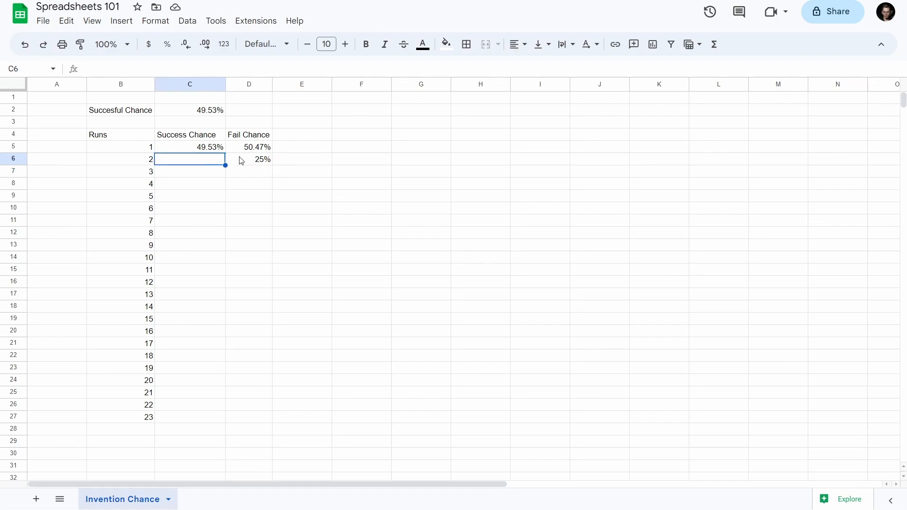
{"action": "left_click", "coordinate": [209, 147]}
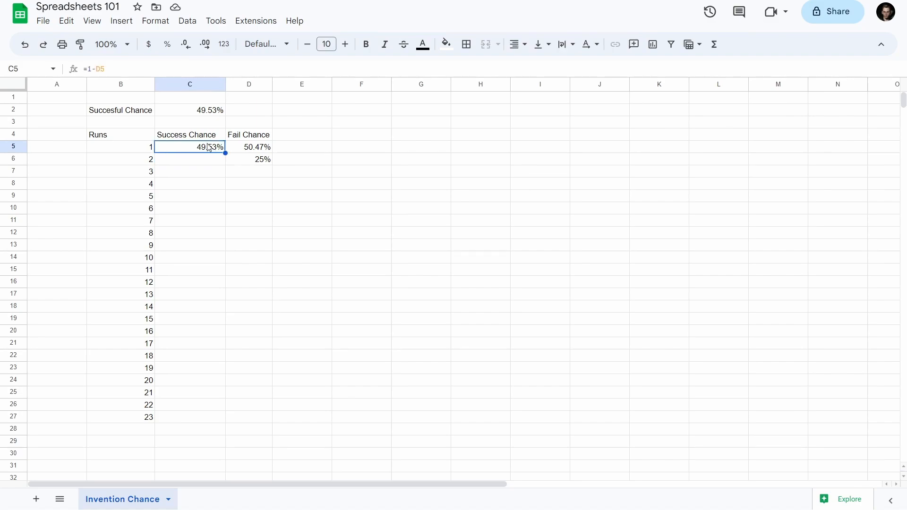
{"action": "left_click", "coordinate": [196, 163]}
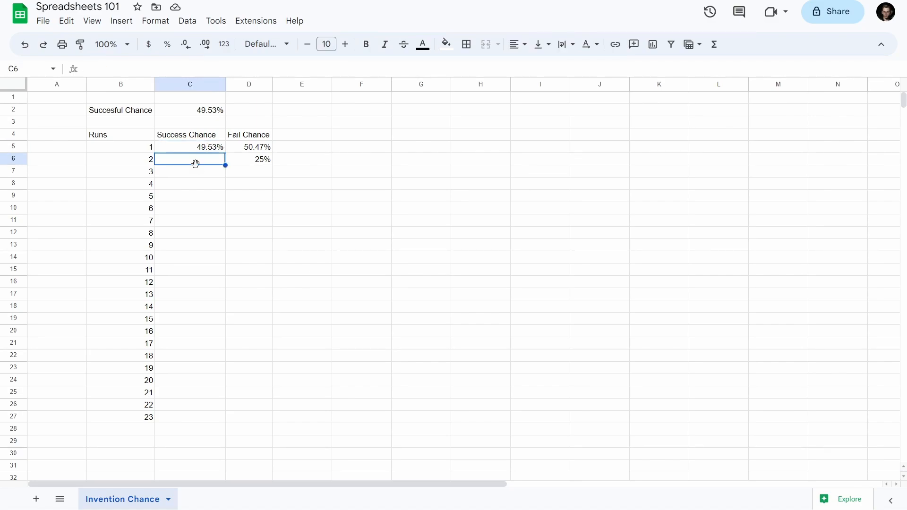
{"action": "type", "text": "=1-D6"}
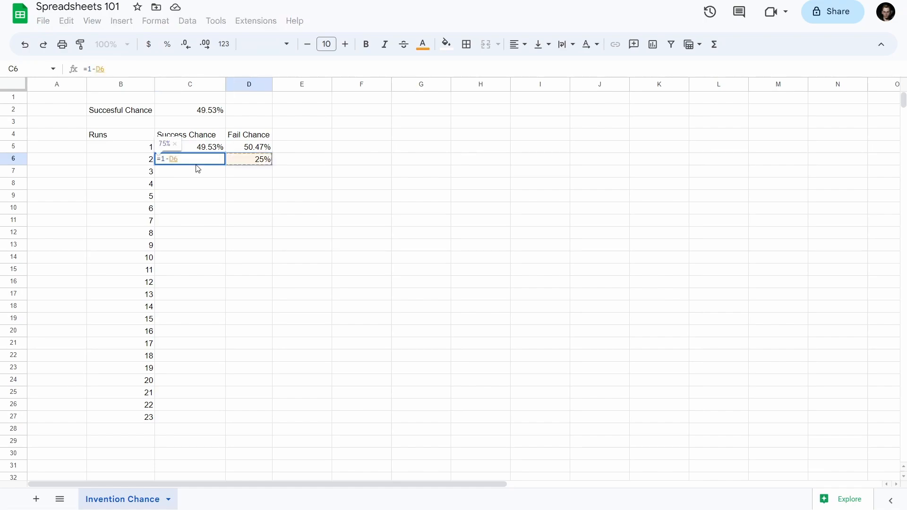
{"action": "key", "text": "Return"}
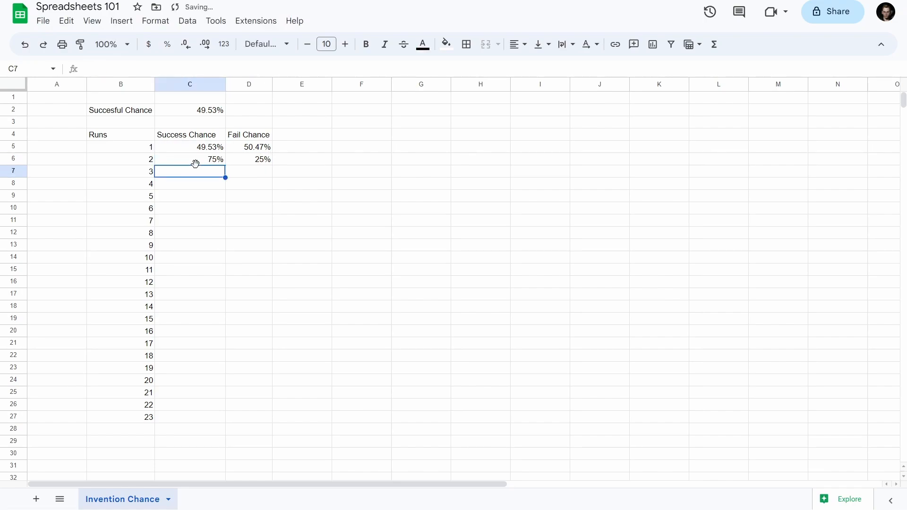
Step: Compare the success chances of runs 1 and 2 in C5 and C6
{"action": "left_click_drag", "start_coordinate": [150, 162], "coordinate": [184, 166]}
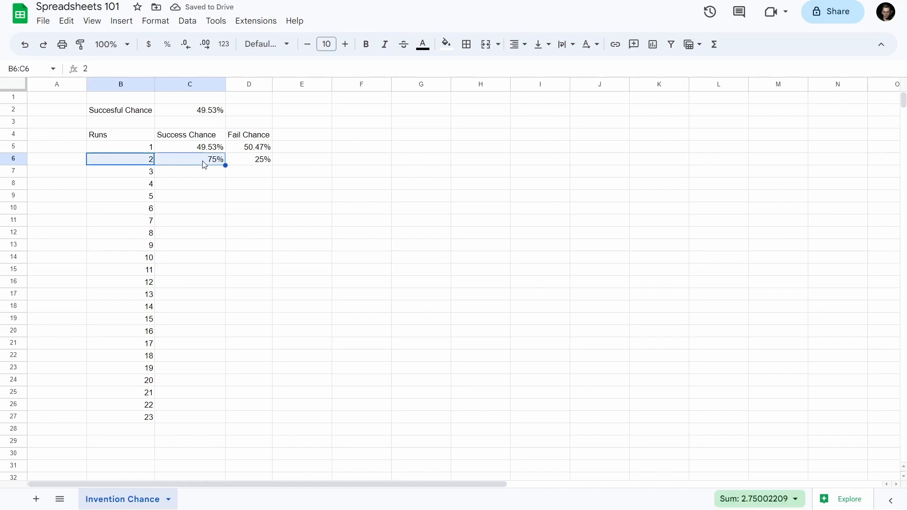
{"action": "left_click", "coordinate": [193, 148]}
{"action": "left_click", "coordinate": [192, 160]}
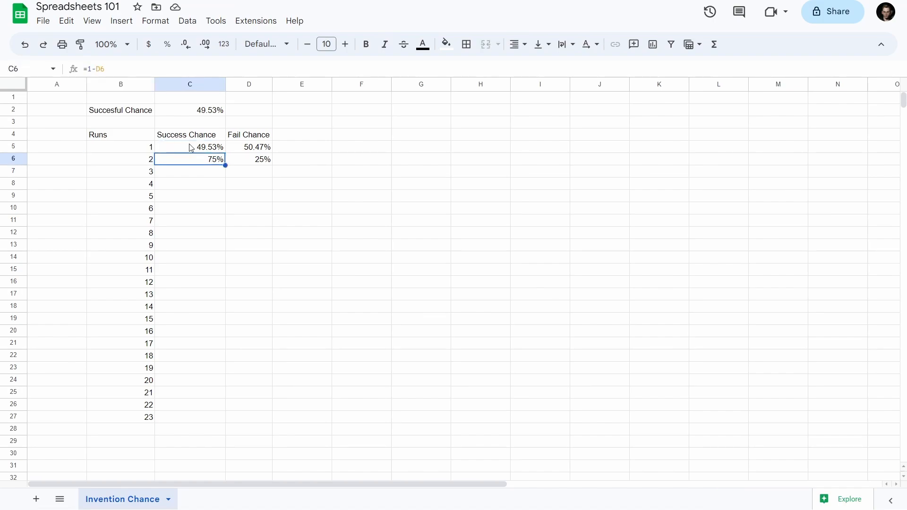
{"action": "left_click", "coordinate": [189, 146]}
{"action": "left_click", "coordinate": [189, 158]}
{"action": "left_click", "coordinate": [189, 135]}
{"action": "left_click", "coordinate": [191, 147]}
{"action": "left_click", "coordinate": [189, 161]}
Step: Make the table headers in B4:D4 bold and centred, and widen the Fail Chance column slightly
{"action": "left_click_drag", "start_coordinate": [126, 138], "coordinate": [238, 139]}
{"action": "key", "text": "ctrl+b"}
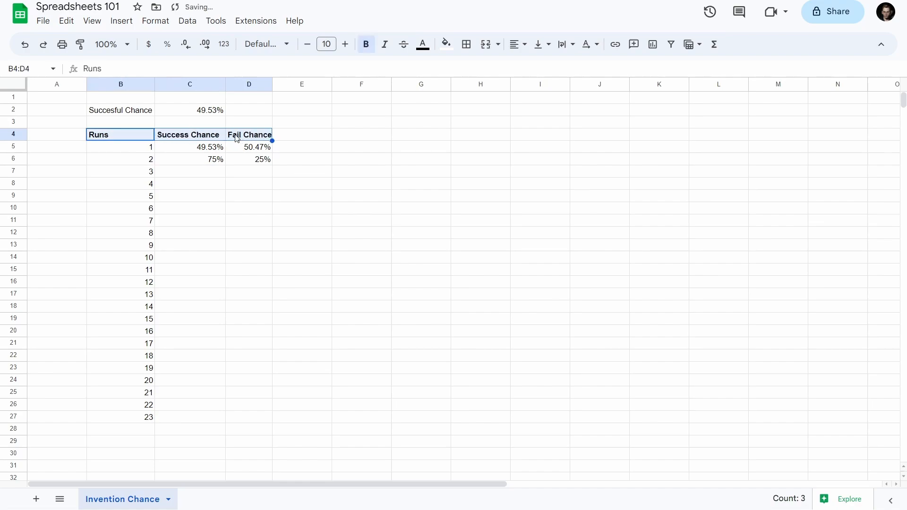
{"action": "left_click_drag", "start_coordinate": [273, 83], "coordinate": [275, 84]}
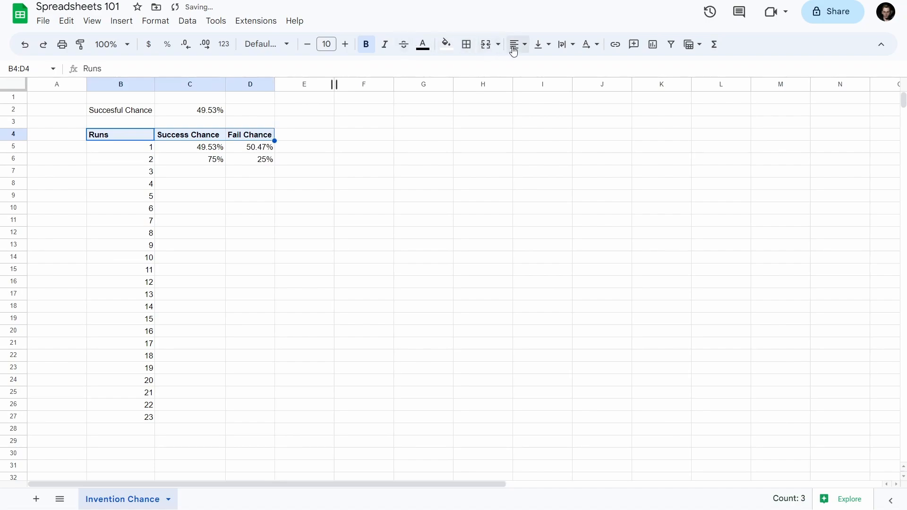
{"action": "left_click", "coordinate": [367, 45]}
{"action": "left_click", "coordinate": [367, 46]}
{"action": "left_click", "coordinate": [517, 44]}
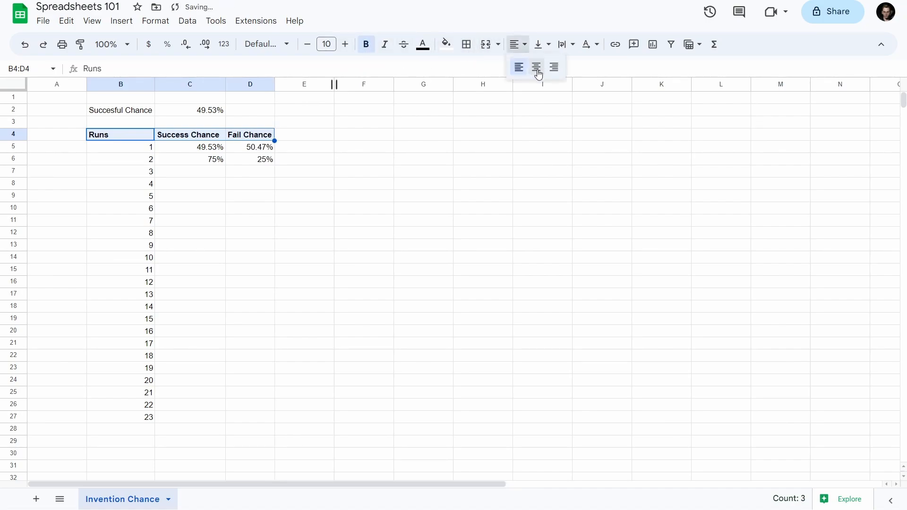
{"action": "left_click", "coordinate": [538, 74]}
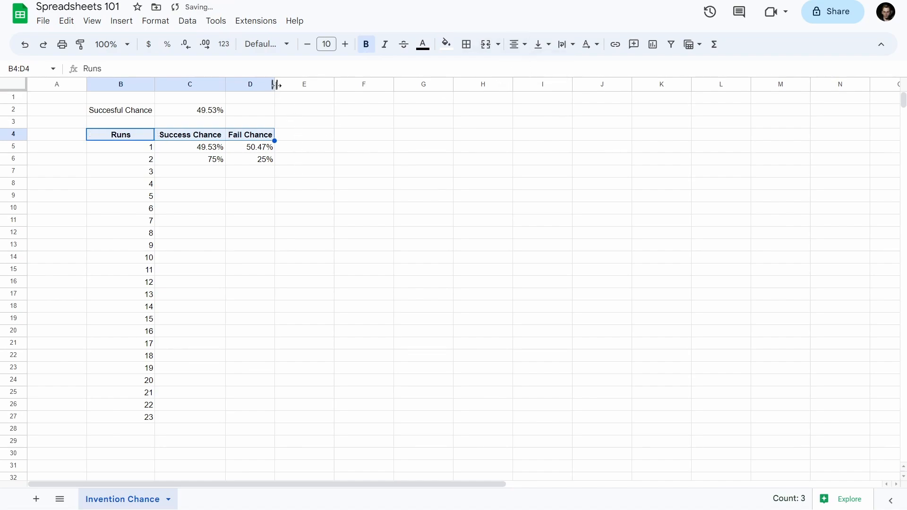
{"action": "left_click_drag", "start_coordinate": [275, 85], "coordinate": [287, 84]}
{"action": "left_click", "coordinate": [266, 174]}
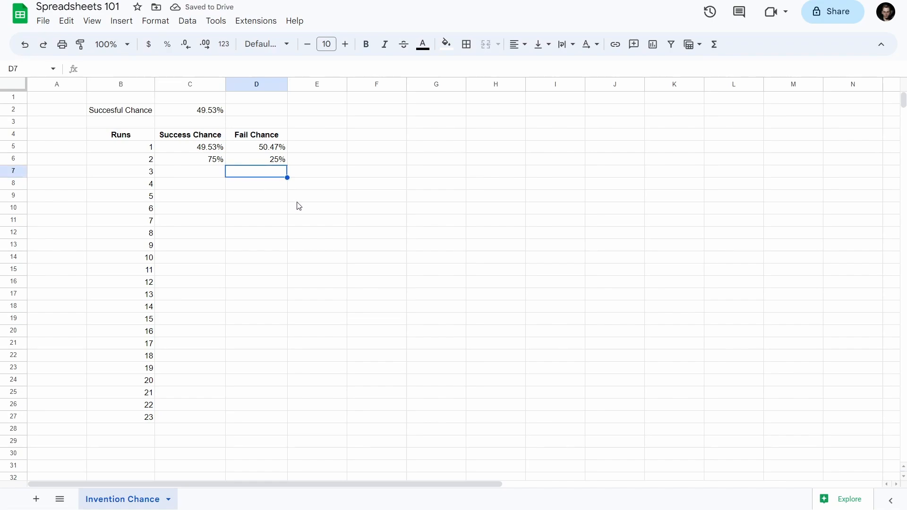
Step: Examine the run 2 formulas in C6 and D6 and the empty rows below them
{"action": "left_click", "coordinate": [268, 164]}
{"action": "left_click", "coordinate": [211, 163]}
{"action": "left_click", "coordinate": [251, 158]}
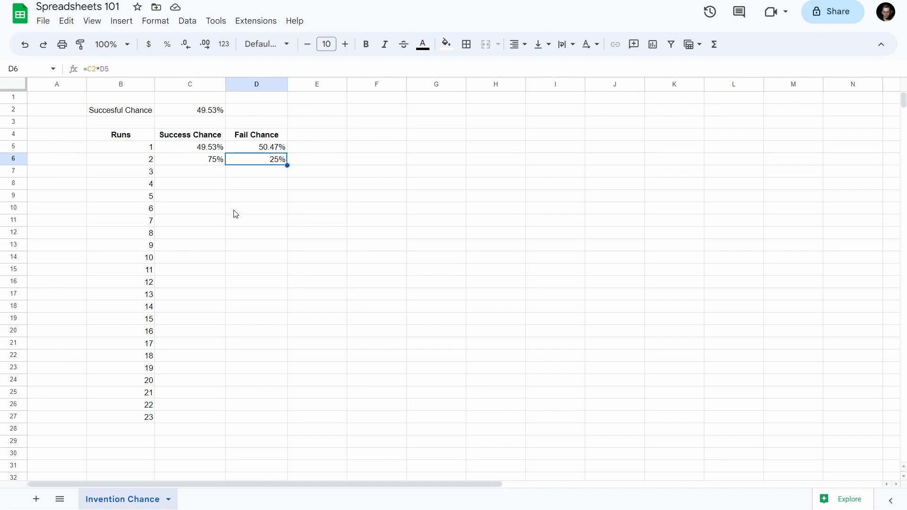
{"action": "left_click", "coordinate": [200, 162]}
{"action": "left_click_drag", "start_coordinate": [195, 136], "coordinate": [203, 180]}
{"action": "left_click", "coordinate": [198, 174]}
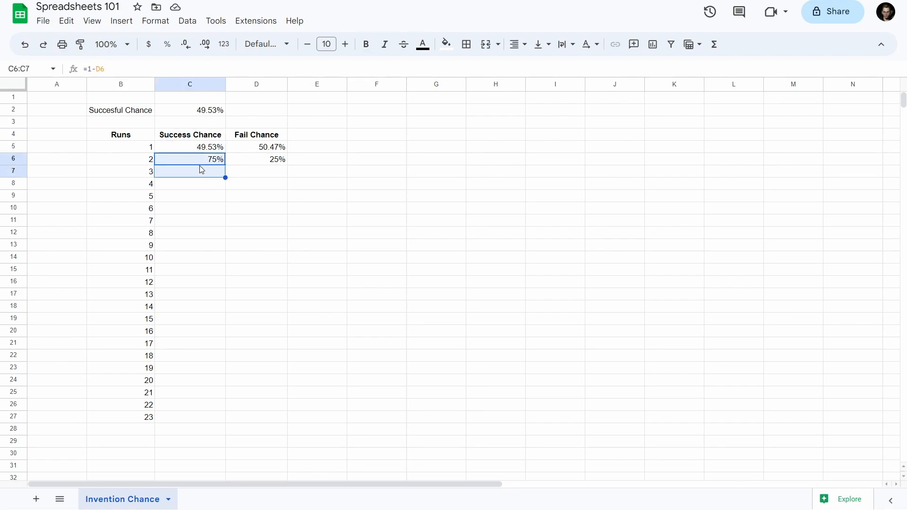
{"action": "left_click", "coordinate": [200, 162]}
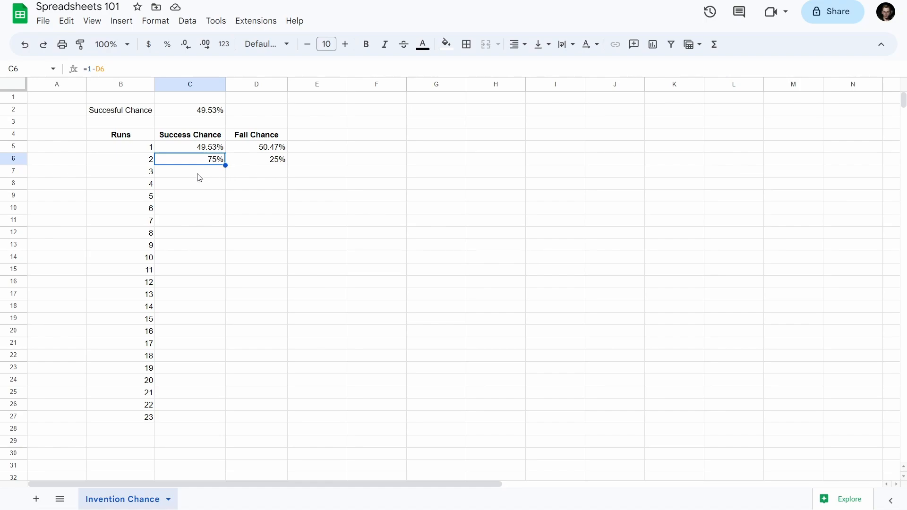
{"action": "left_click_drag", "start_coordinate": [141, 186], "coordinate": [213, 197]}
{"action": "left_click", "coordinate": [213, 197]}
{"action": "left_click", "coordinate": [232, 186]}
{"action": "left_click", "coordinate": [208, 160]}
Step: Fill the run 2 fail chance formula from D6 down to D16 and inspect the copied formulas in D7 and D8
{"action": "left_click", "coordinate": [286, 160]}
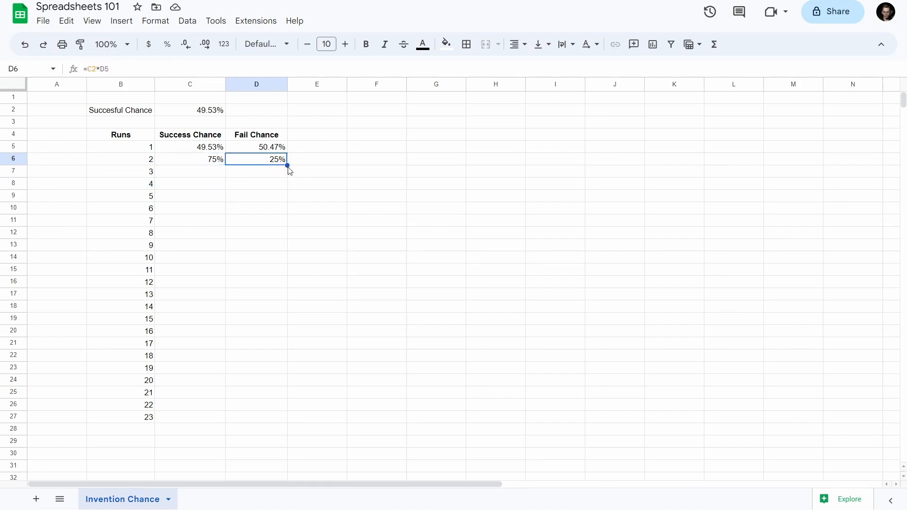
{"action": "left_click_drag", "start_coordinate": [286, 165], "coordinate": [282, 283]}
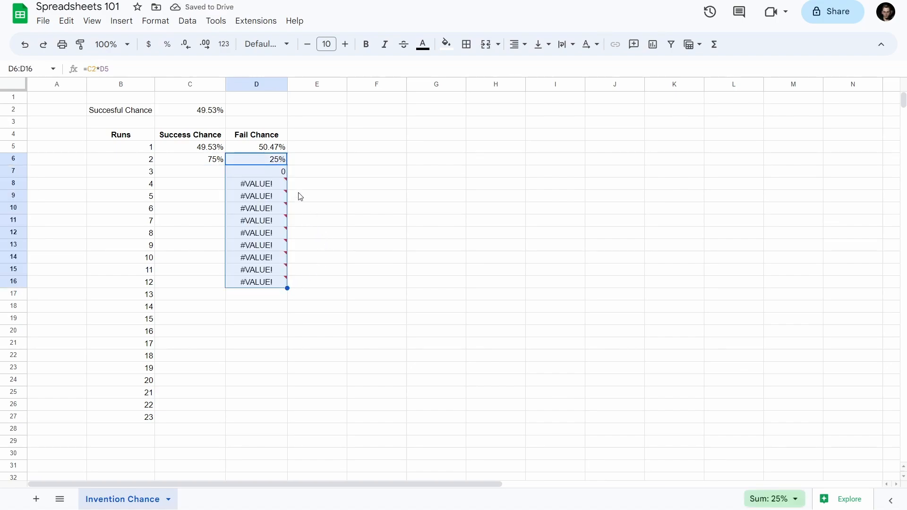
{"action": "left_click", "coordinate": [264, 176]}
{"action": "left_click", "coordinate": [262, 187]}
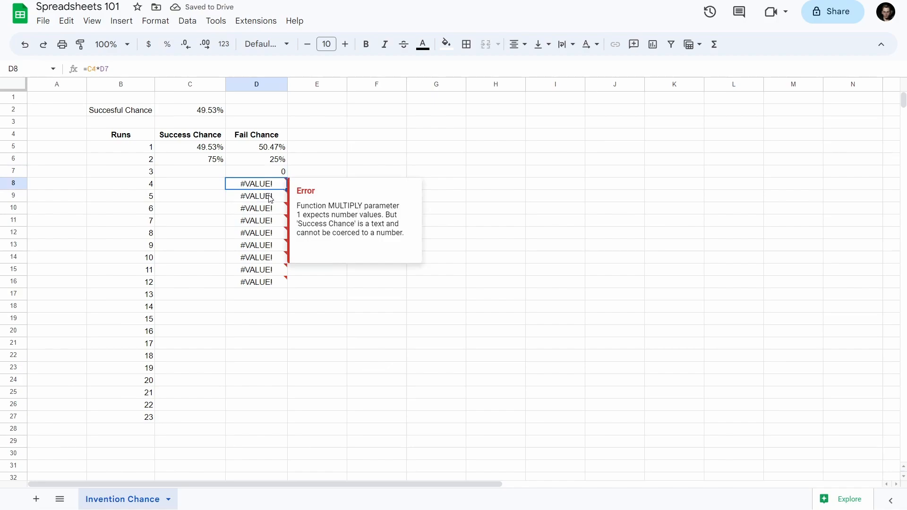
Step: Inspect the copied fail chance formula in D7 with formulas shown and compare the cells C2 and C3 it could reference
{"action": "left_click", "coordinate": [271, 198]}
{"action": "left_click", "coordinate": [266, 174]}
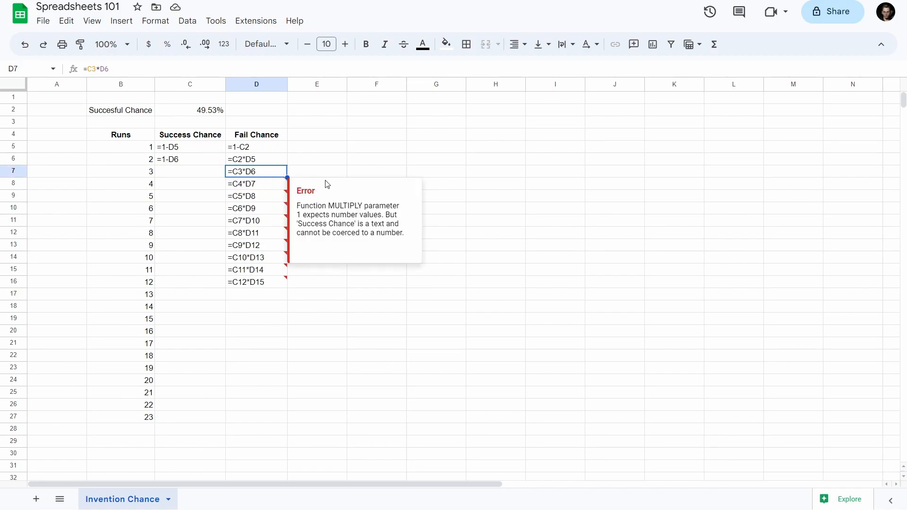
{"action": "key", "text": "ctrl+grave"}
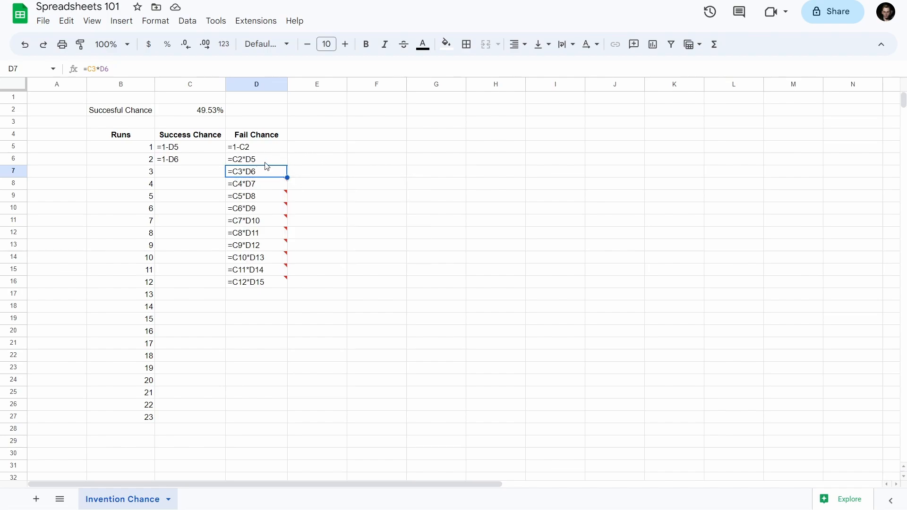
{"action": "key", "text": "ctrl+grave"}
{"action": "key", "text": "ctrl+grave"}
{"action": "key", "text": "ctrl+grave"}
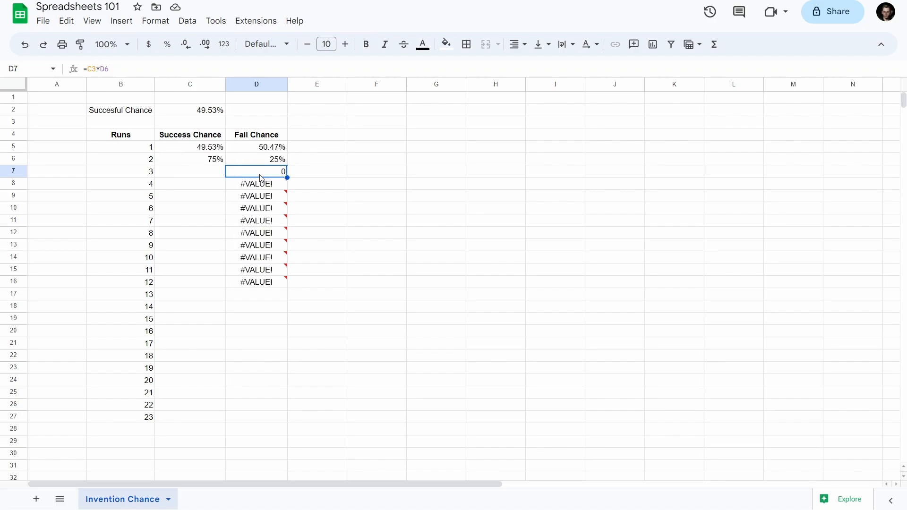
{"action": "left_click", "coordinate": [189, 126]}
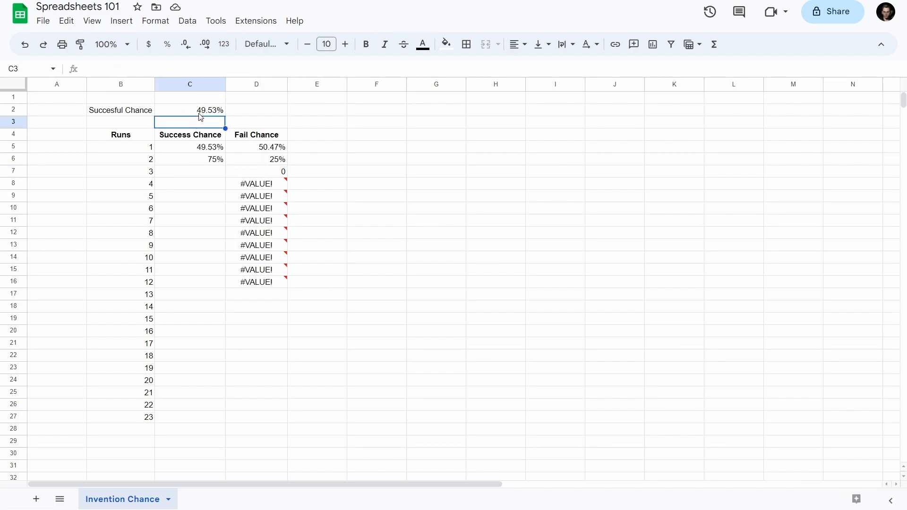
{"action": "left_click", "coordinate": [193, 114]}
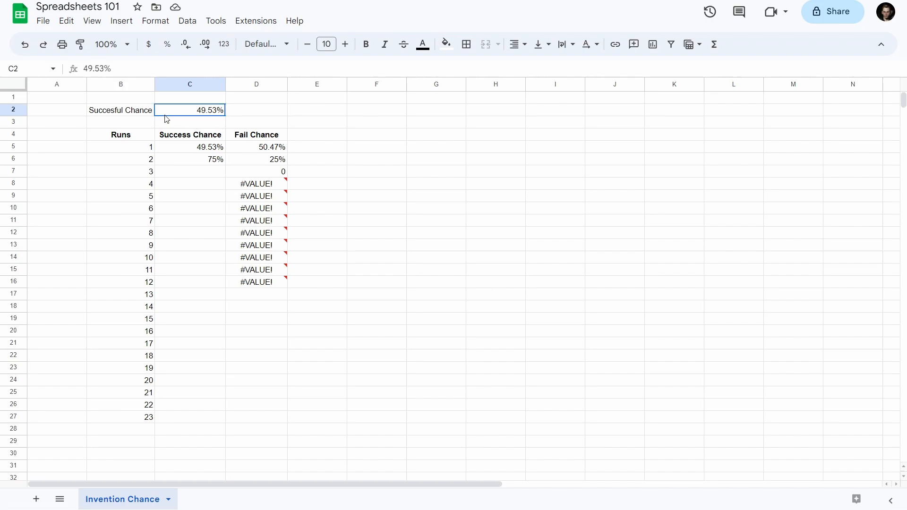
{"action": "left_click", "coordinate": [202, 125]}
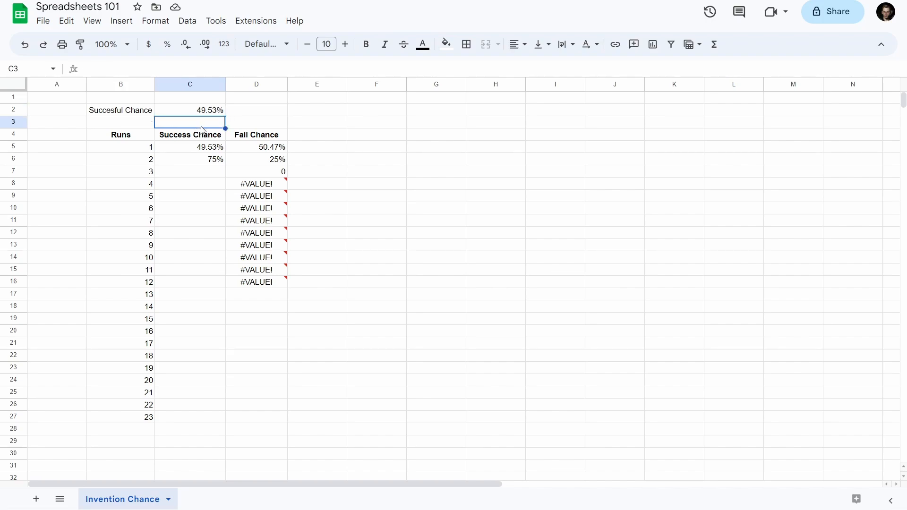
{"action": "left_click", "coordinate": [274, 174]}
{"action": "key", "text": "ctrl+grave"}
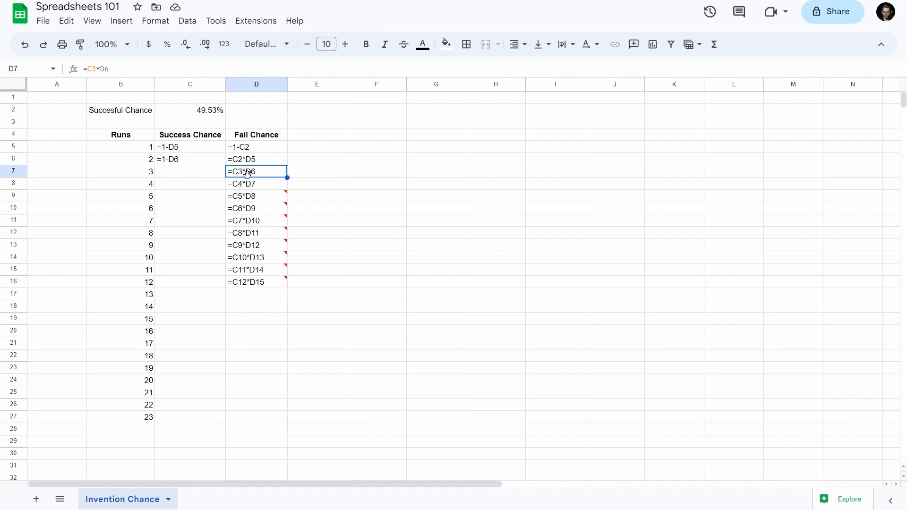
Step: Trace the relative offsets from D7 to C3 and from D6 to C2 used by the fail chance formulas
{"action": "left_click", "coordinate": [183, 124]}
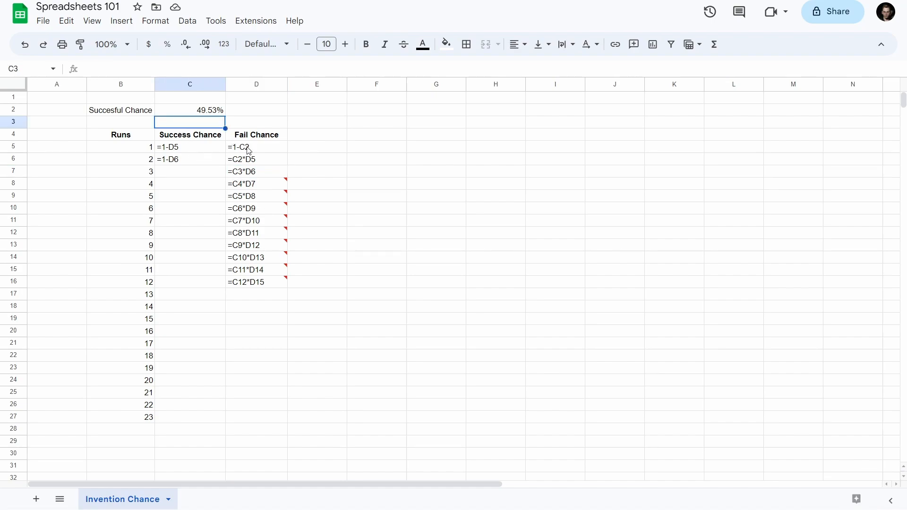
{"action": "left_click", "coordinate": [258, 175]}
{"action": "key", "text": "Left"}
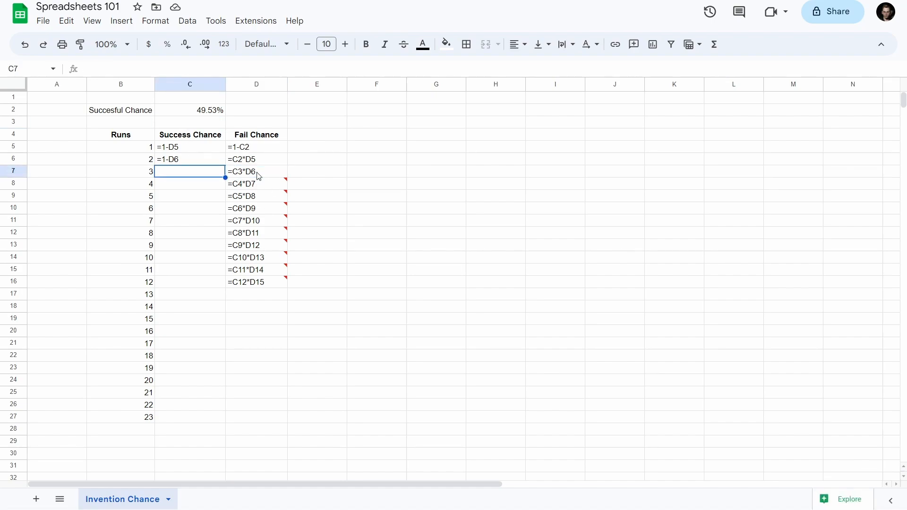
{"action": "key", "text": "Up"}
{"action": "key", "text": "Up"}
{"action": "key", "text": "Up"}
{"action": "key", "text": "Up"}
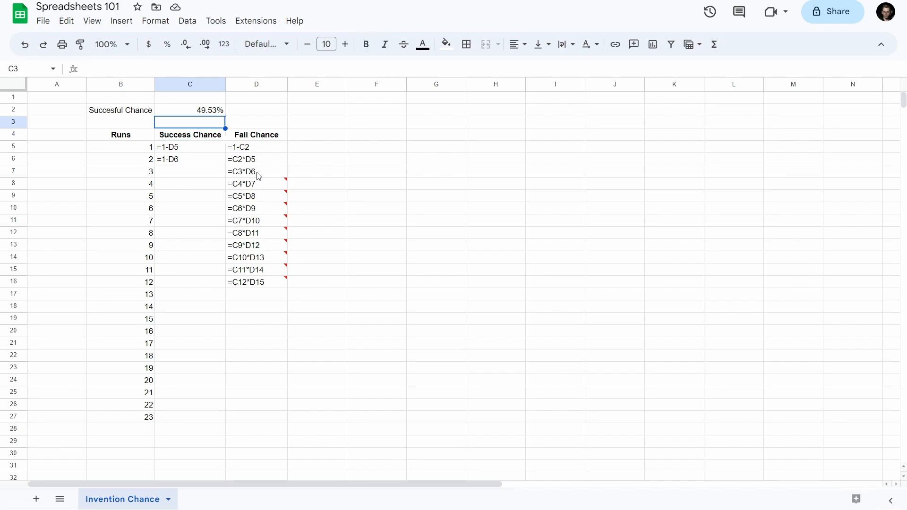
{"action": "key", "text": "Down"}
{"action": "key", "text": "Right"}
{"action": "key", "text": "Right"}
{"action": "key", "text": "Down"}
{"action": "key", "text": "Left"}
{"action": "key", "text": "Left"}
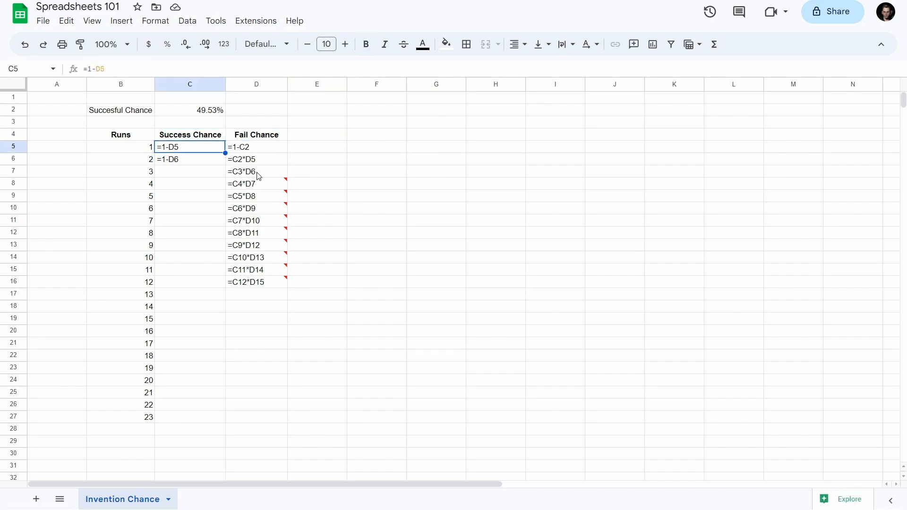
{"action": "key", "text": "Down"}
{"action": "key", "text": "Right"}
{"action": "key", "text": "Left"}
{"action": "key", "text": "Up"}
{"action": "key", "text": "Up"}
{"action": "key", "text": "Up"}
{"action": "key", "text": "Up"}
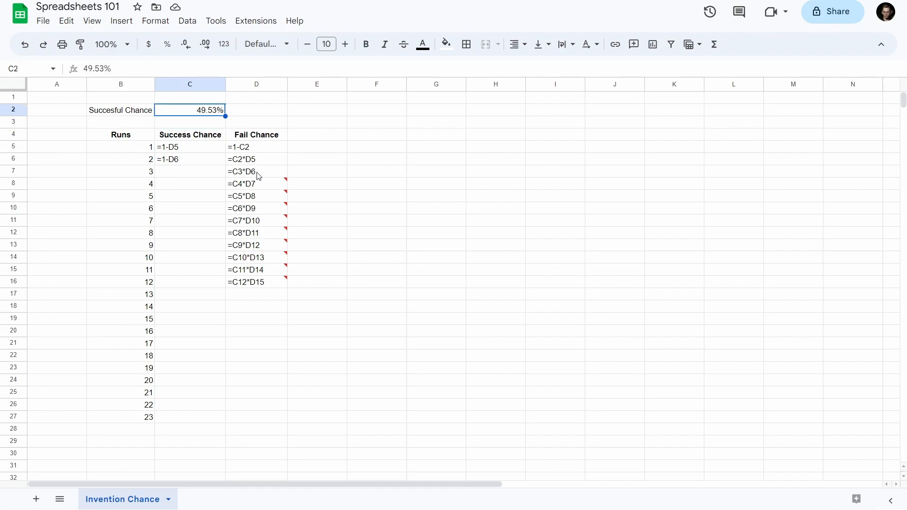
Step: Change the run 2 fail chance formula in D6 to =C$2*D5, locking only the row of the base chance reference
{"action": "left_click", "coordinate": [263, 163]}
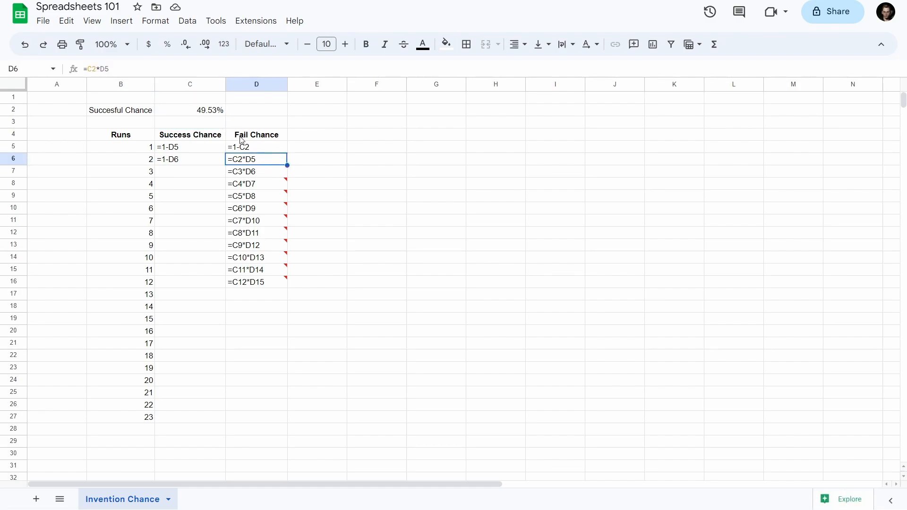
{"action": "left_click", "coordinate": [202, 111]}
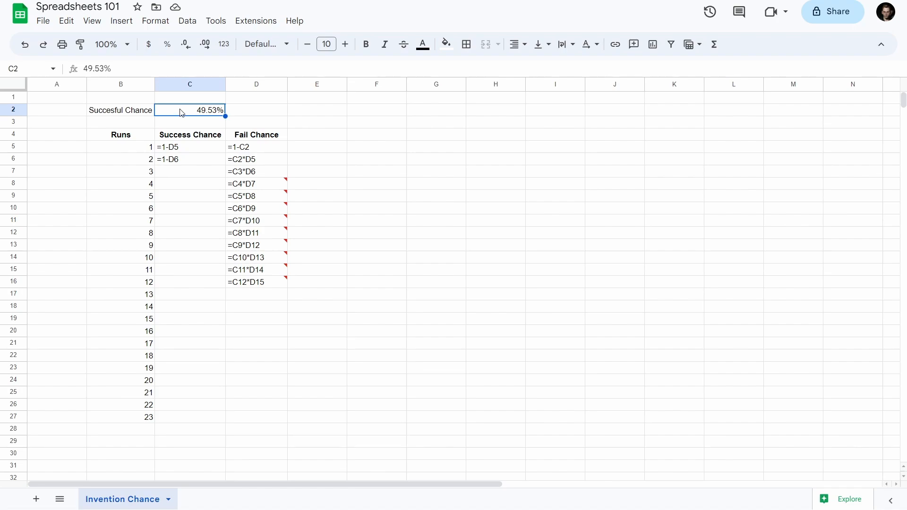
{"action": "left_click", "coordinate": [245, 150]}
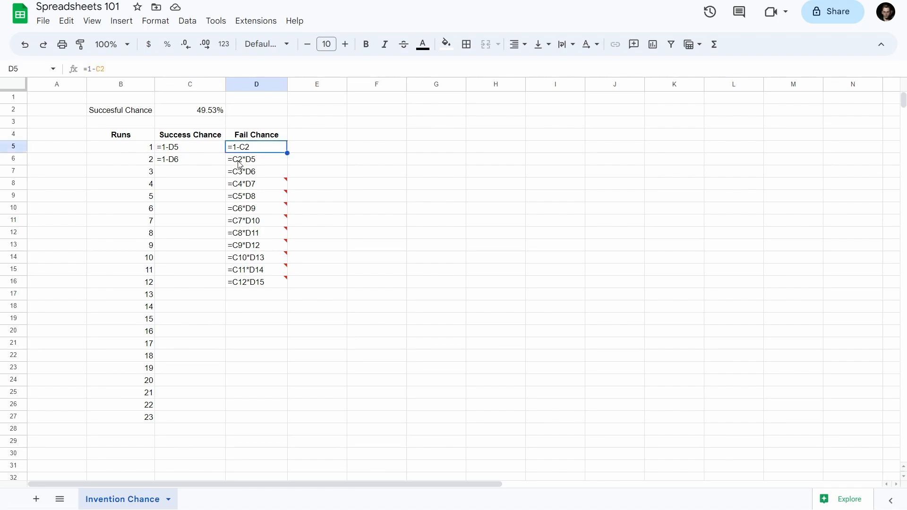
{"action": "double_click", "coordinate": [238, 161]}
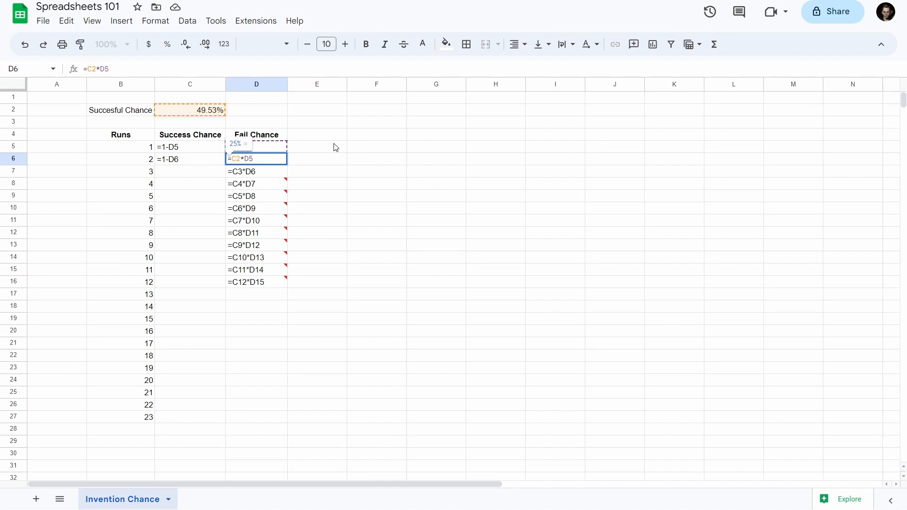
{"action": "key", "text": "F4"}
{"action": "key", "text": "F4"}
{"action": "key", "text": "F4"}
{"action": "key", "text": "F4"}
{"action": "key", "text": "F4"}
{"action": "key", "text": "Return"}
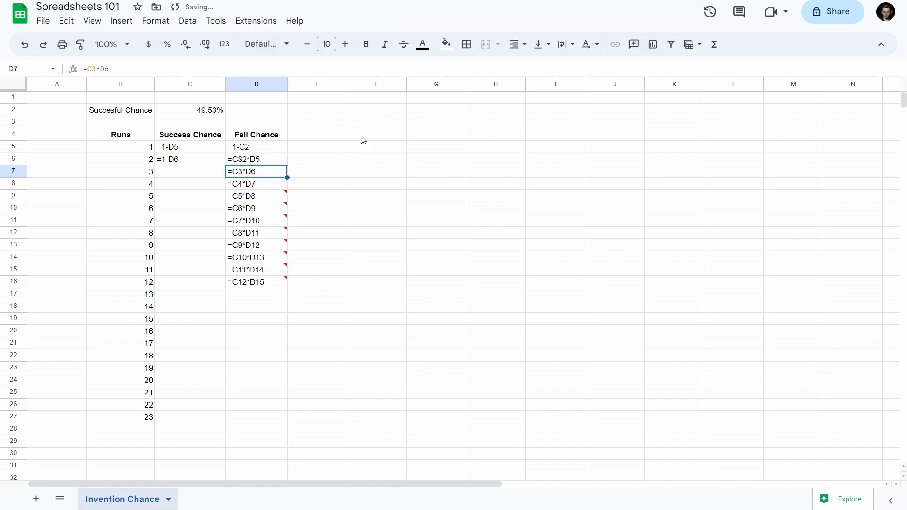
Step: Fill the D6 formula across to H6 as a test, inspect the copied references and clear E6:H6
{"action": "left_click", "coordinate": [255, 159]}
{"action": "left_click_drag", "start_coordinate": [288, 165], "coordinate": [506, 166]}
{"action": "left_click", "coordinate": [306, 163]}
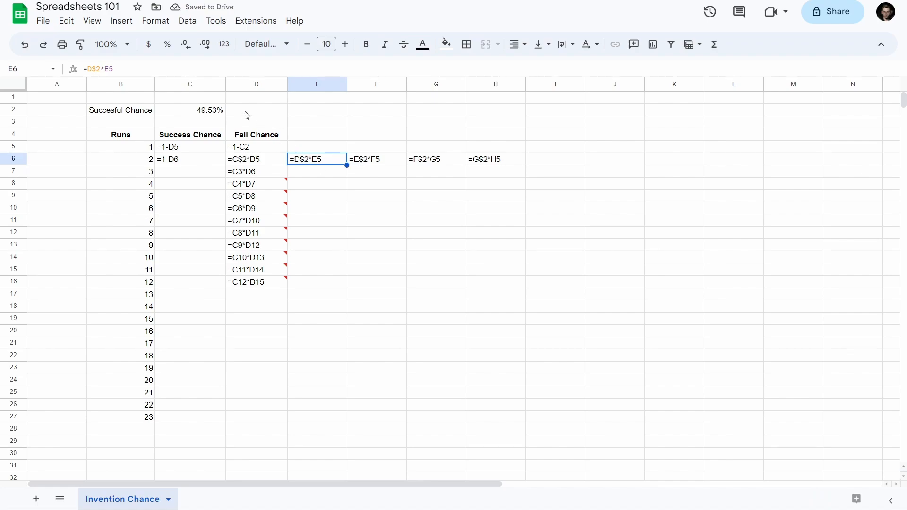
{"action": "left_click", "coordinate": [374, 164]}
{"action": "left_click", "coordinate": [449, 162]}
{"action": "left_click", "coordinate": [522, 158]}
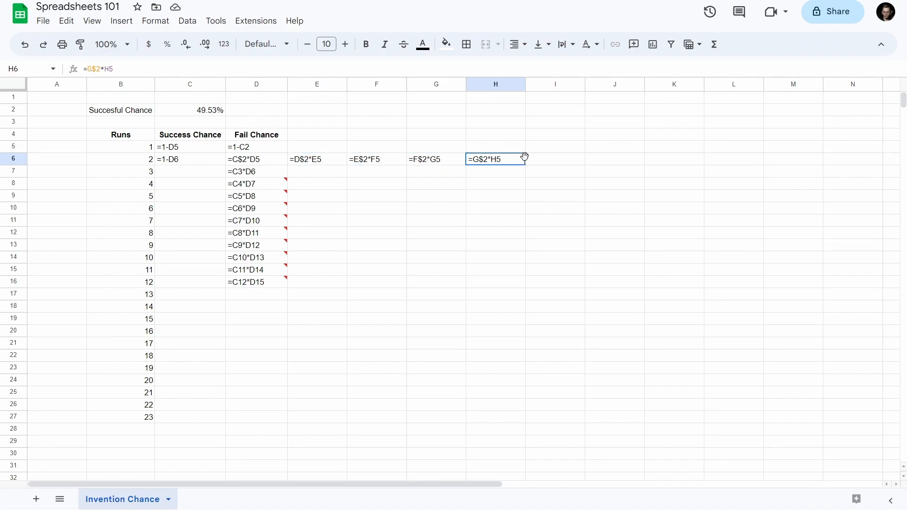
{"action": "left_click_drag", "start_coordinate": [522, 158], "coordinate": [316, 161]}
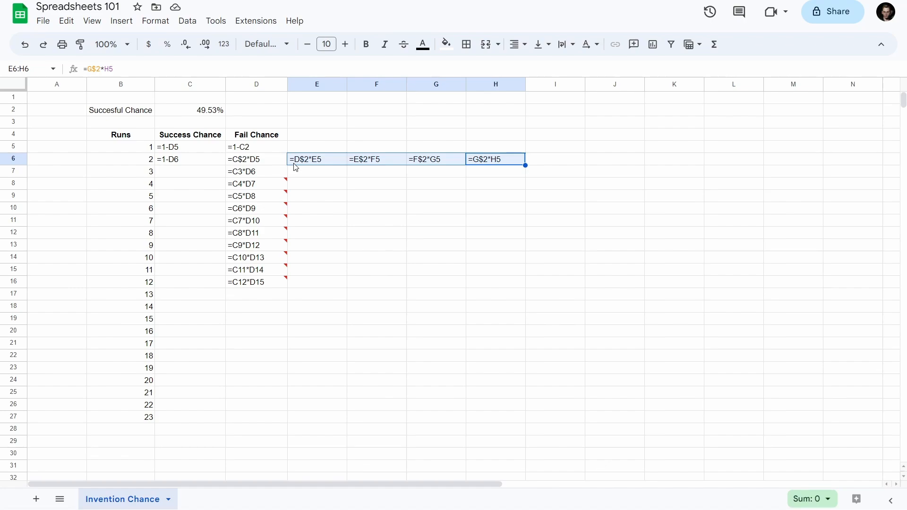
{"action": "key", "text": "Delete"}
Step: Change the run 2 fail chance formula in D6 to =$C$2*D5 with a fully absolute base chance reference
{"action": "left_click", "coordinate": [242, 164]}
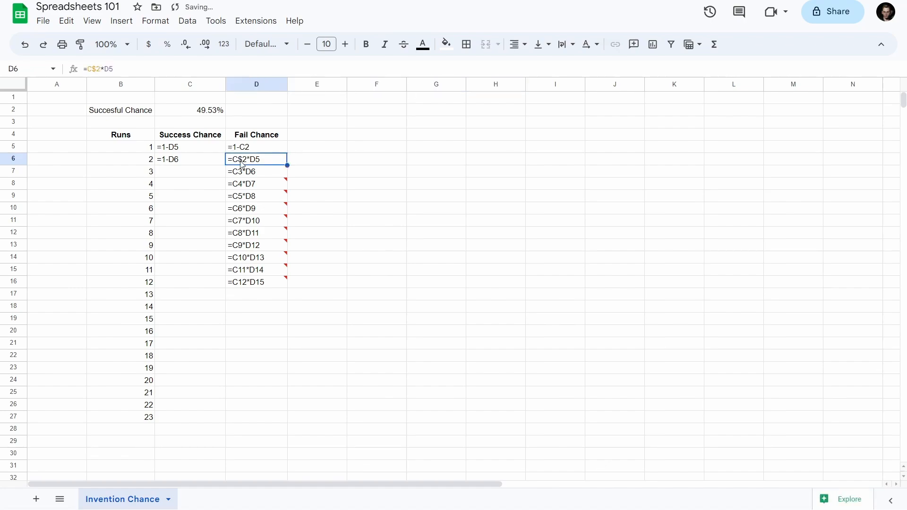
{"action": "double_click", "coordinate": [242, 163]}
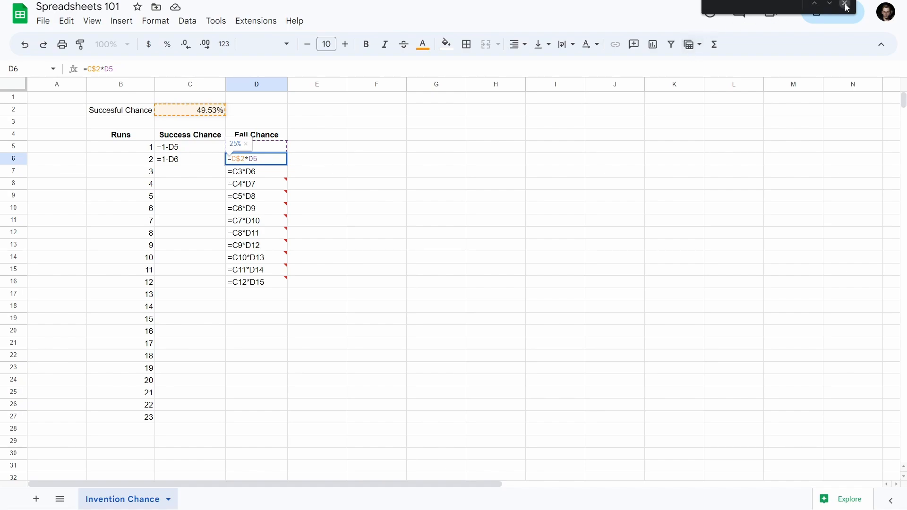
{"action": "key", "text": "F4"}
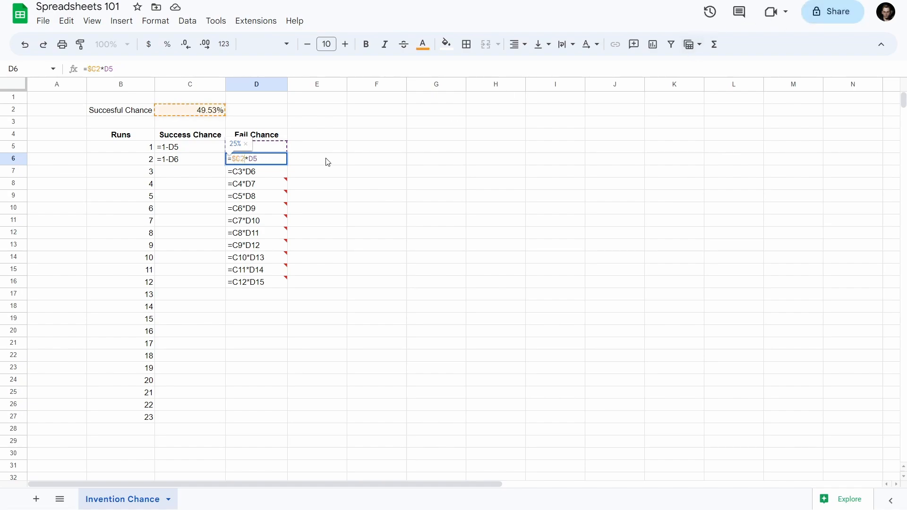
{"action": "key", "text": "F4"}
{"action": "key", "text": "F4"}
{"action": "left_click", "coordinate": [264, 160]}
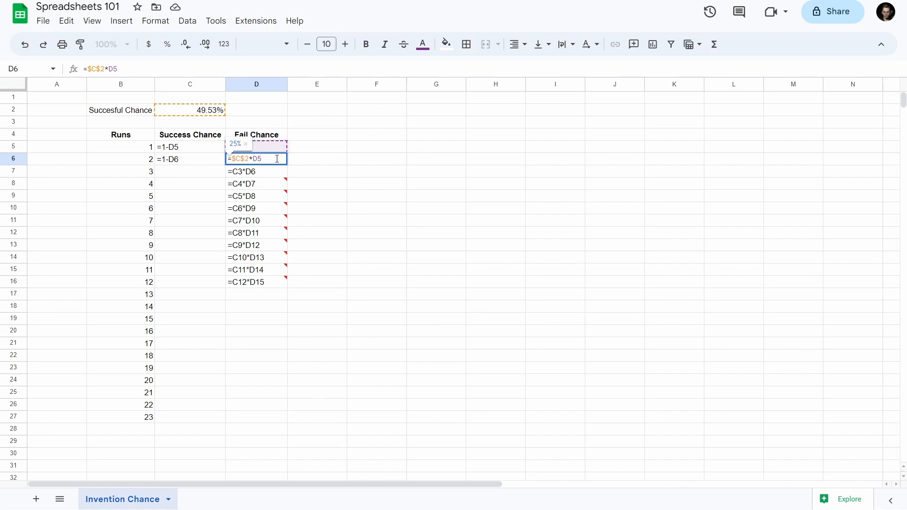
{"action": "left_click", "coordinate": [195, 163]}
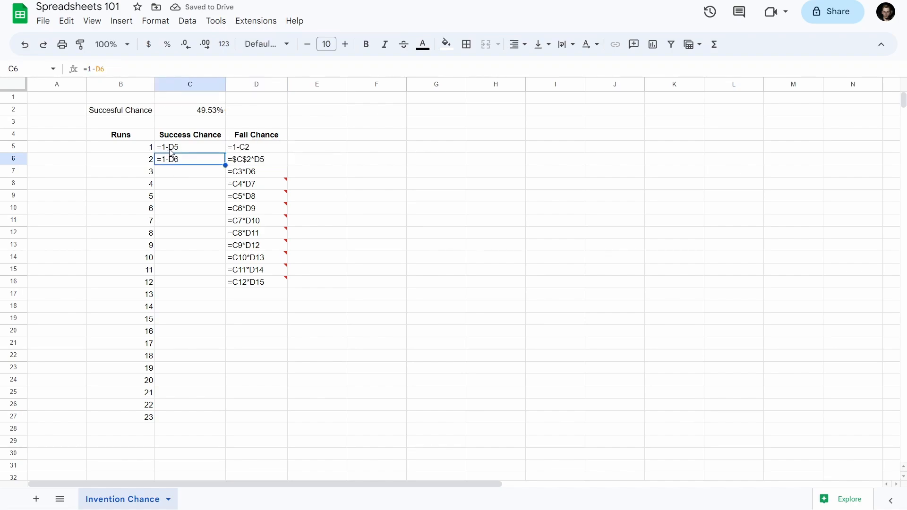
Step: Fill the run 2 fail chance formula from D6 down to D27
{"action": "left_click", "coordinate": [254, 152]}
{"action": "left_click", "coordinate": [197, 161]}
{"action": "left_click", "coordinate": [263, 162]}
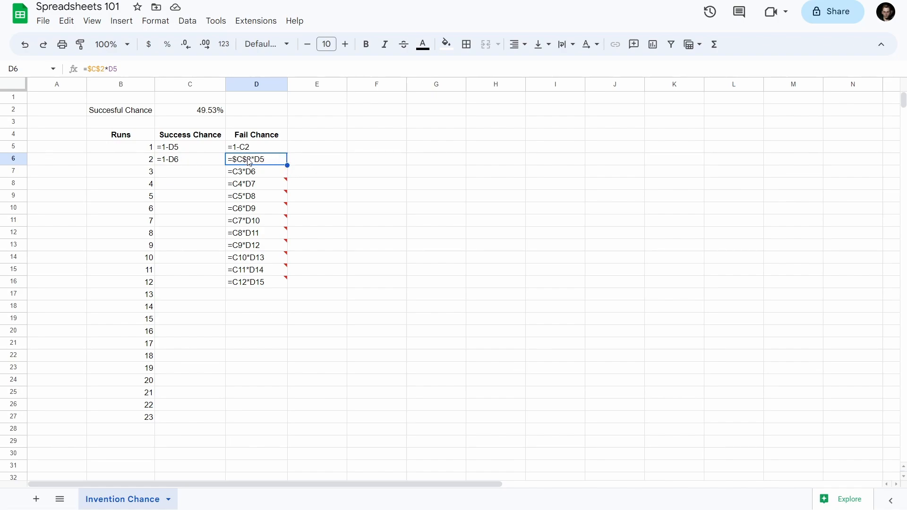
{"action": "left_click_drag", "start_coordinate": [288, 166], "coordinate": [287, 418]}
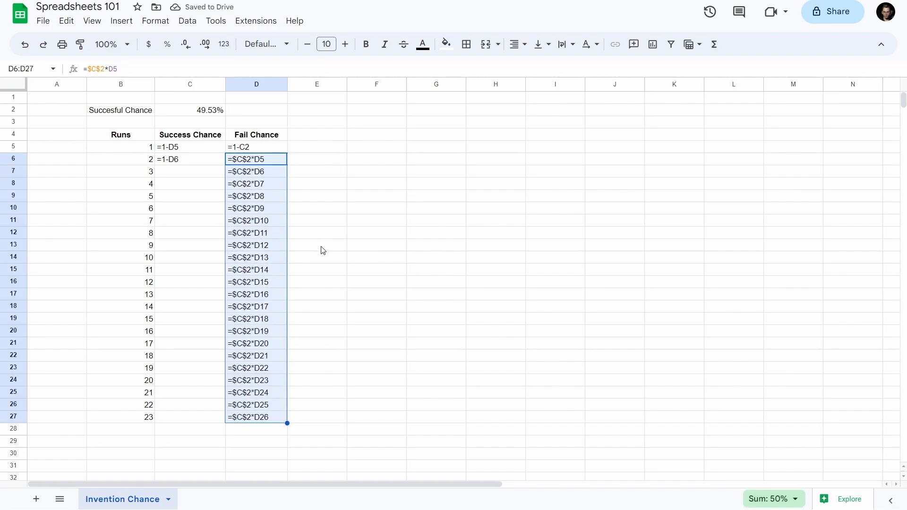
Step: Fill the run 2 success chance formula from C6 down to C27 and review the calculated values for runs 1 to 8
{"action": "left_click", "coordinate": [186, 159]}
{"action": "left_click_drag", "start_coordinate": [225, 165], "coordinate": [225, 423]}
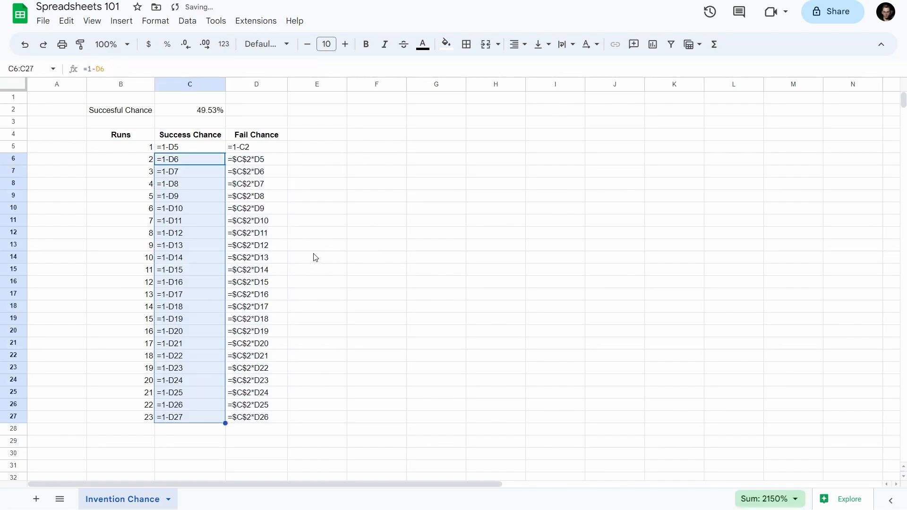
{"action": "key", "text": "ctrl+grave"}
{"action": "left_click", "coordinate": [337, 182]}
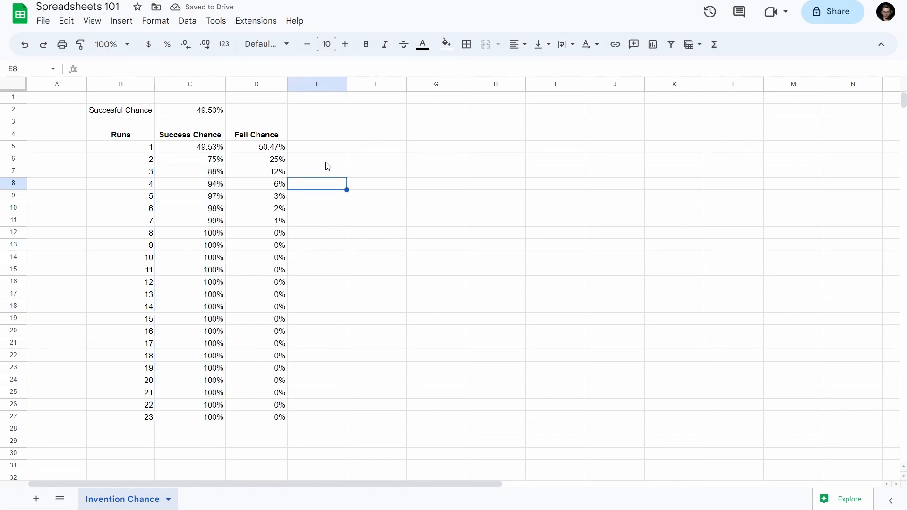
{"action": "left_click", "coordinate": [197, 233]}
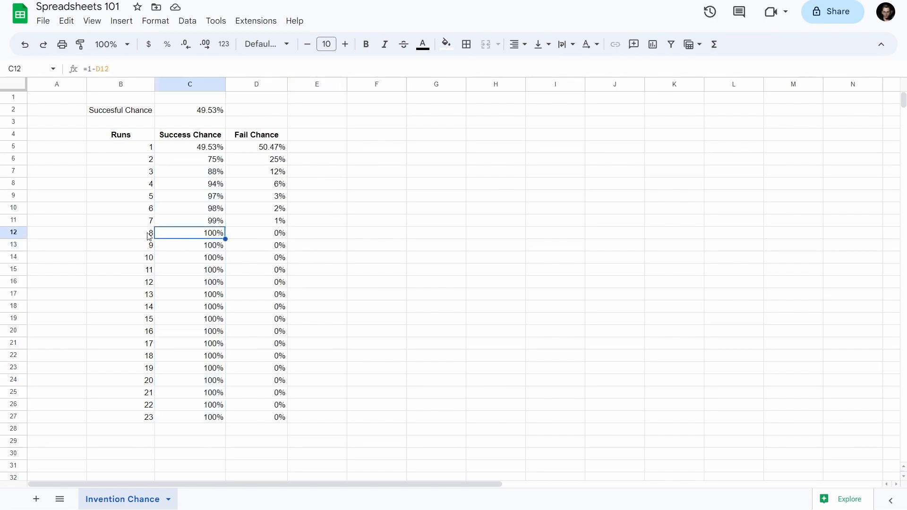
{"action": "left_click_drag", "start_coordinate": [149, 237], "coordinate": [216, 234]}
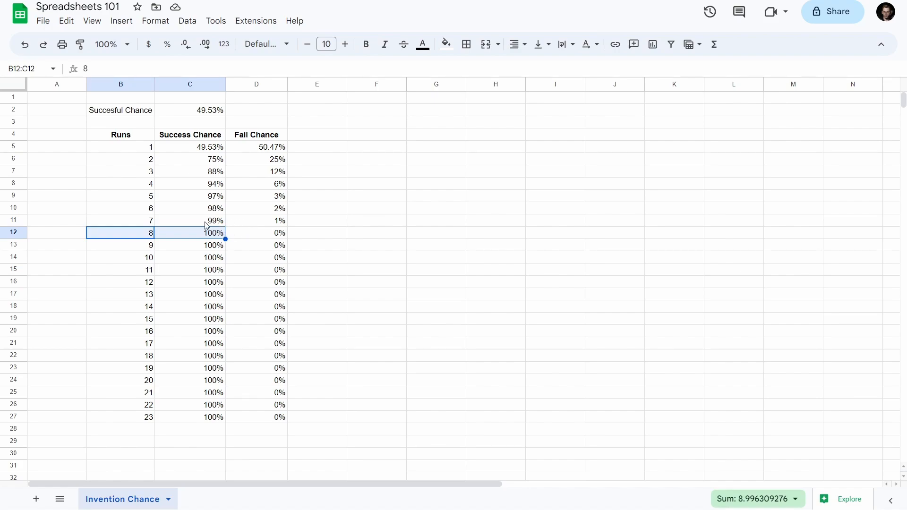
{"action": "left_click_drag", "start_coordinate": [193, 148], "coordinate": [189, 230]}
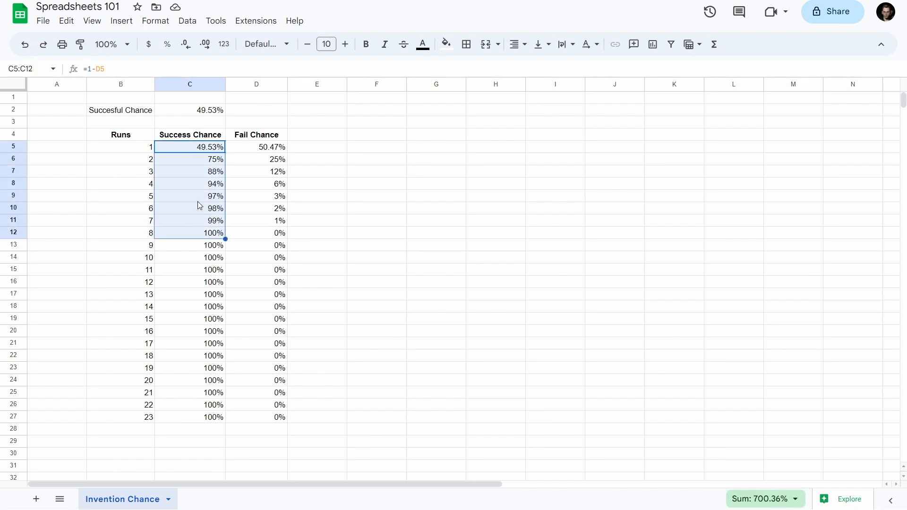
Step: Rename the success chance header in C4 to "Success Chance at least one"
{"action": "left_click", "coordinate": [202, 135]}
{"action": "left_click", "coordinate": [157, 69]}
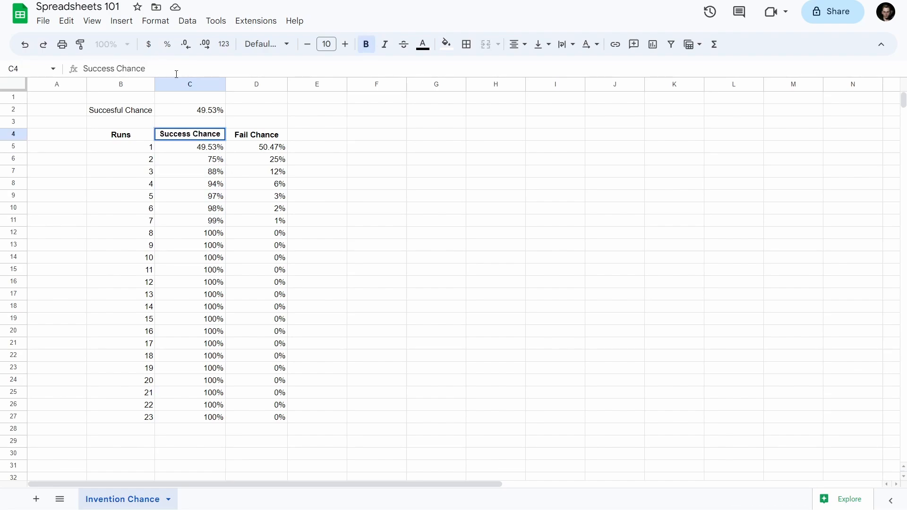
{"action": "type", "text": "at least one"}
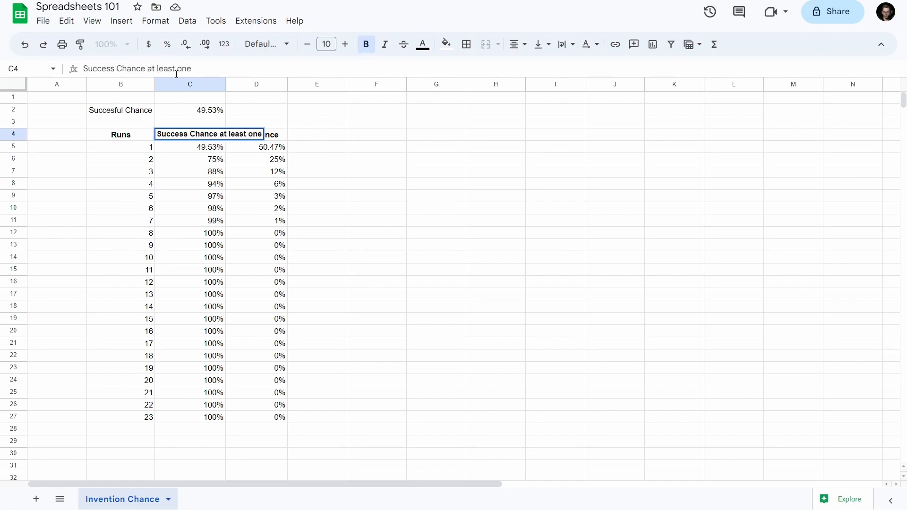
{"action": "key", "text": "Return"}
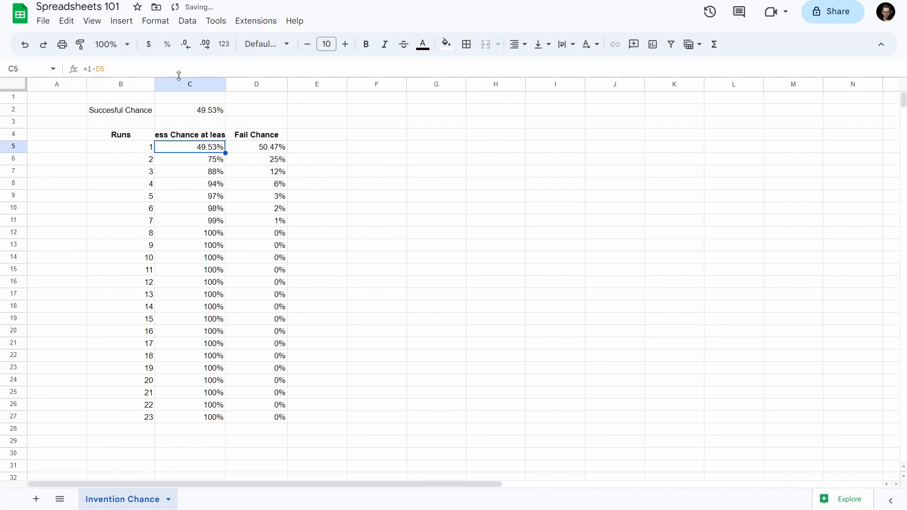
Step: Widen column C to fit its full "Success Chance at least one" header
{"action": "double_click", "coordinate": [225, 85]}
{"action": "left_click", "coordinate": [373, 124]}
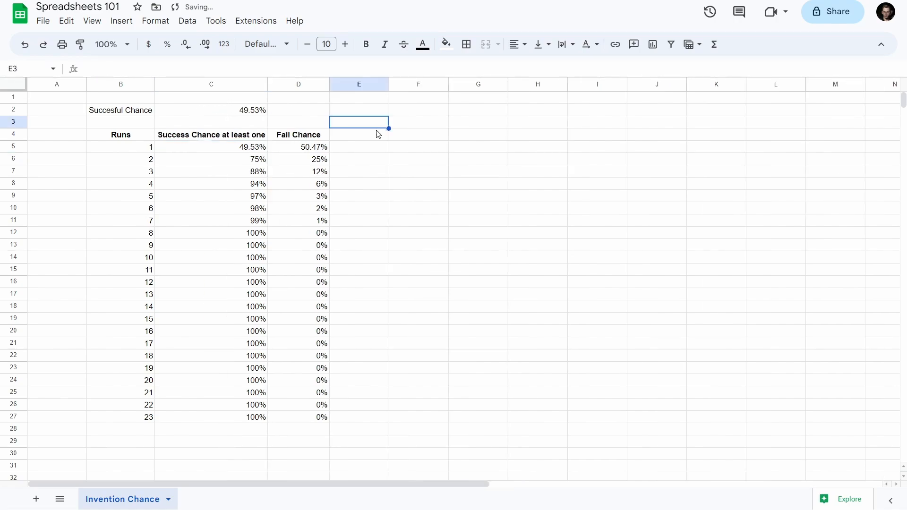
{"action": "left_click", "coordinate": [372, 148]}
{"action": "left_click", "coordinate": [294, 148]}
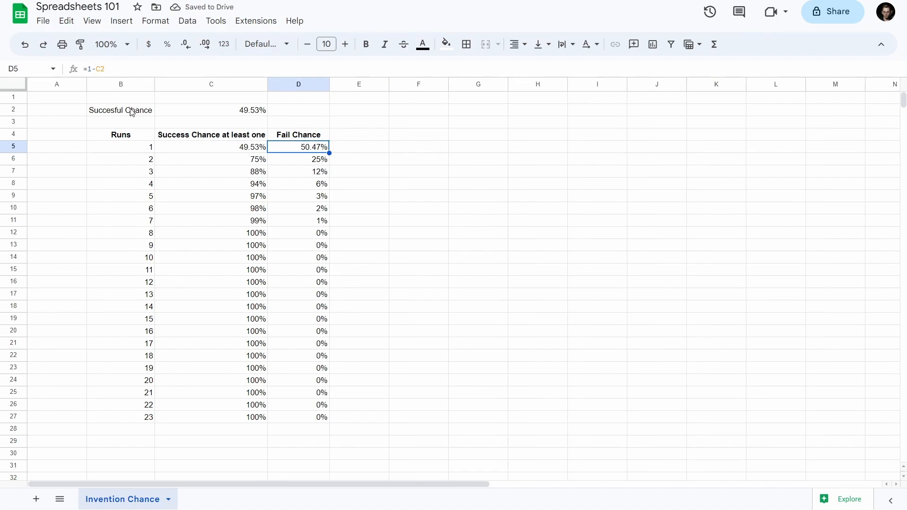
Step: Try a red and a green fill on the base success chance in C2, and reset the fill
{"action": "left_click", "coordinate": [132, 112]}
{"action": "left_click", "coordinate": [222, 113]}
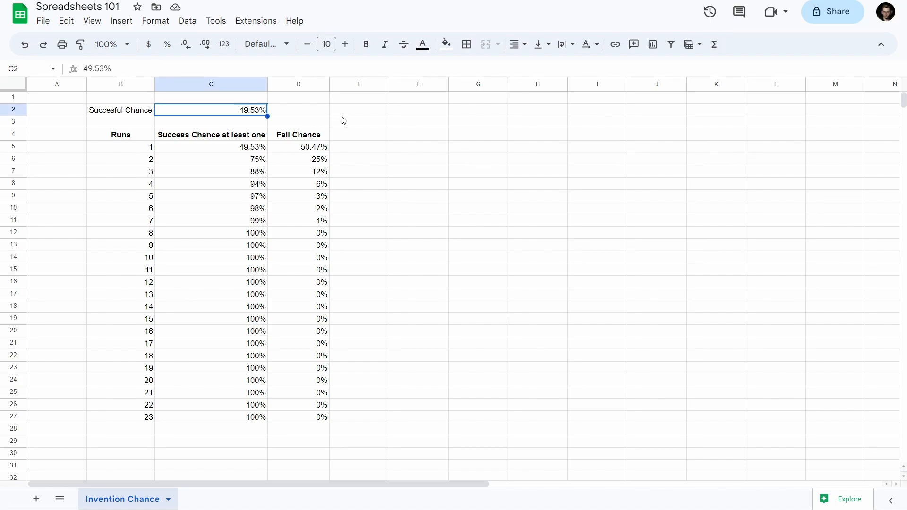
{"action": "left_click", "coordinate": [444, 46]}
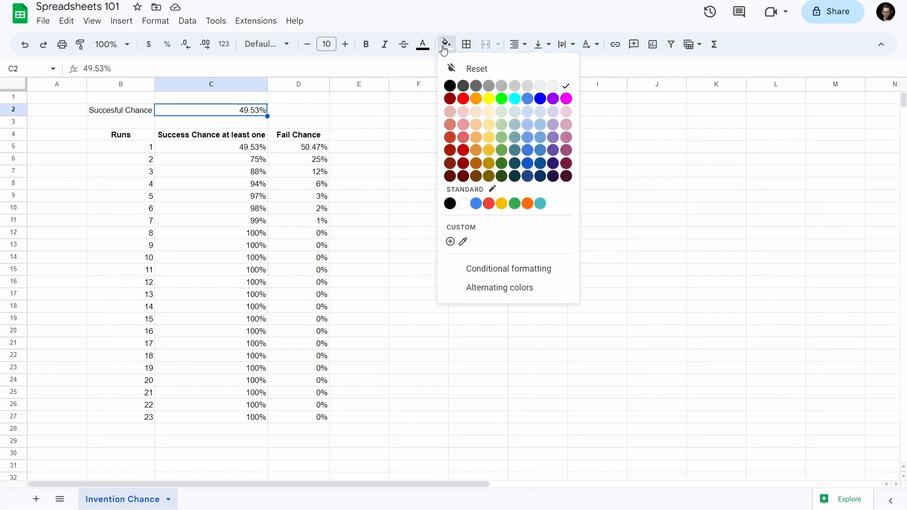
{"action": "left_click", "coordinate": [463, 99]}
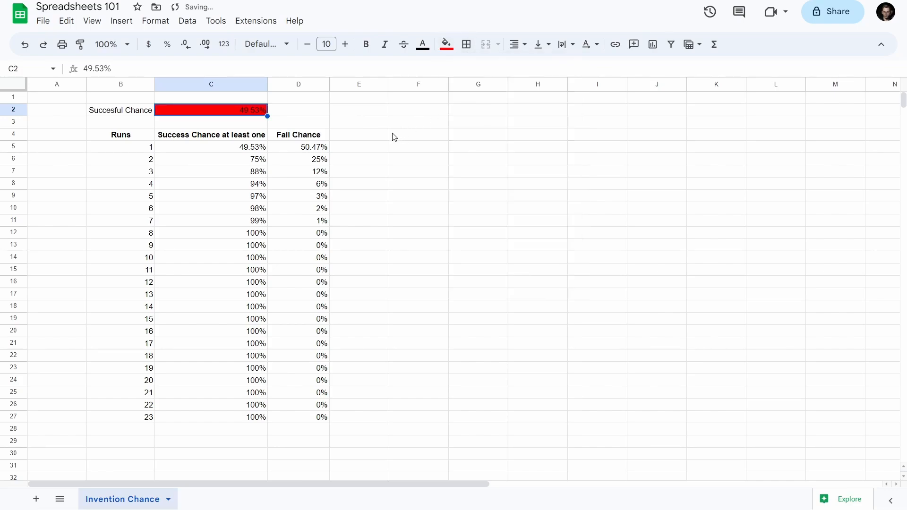
{"action": "left_click", "coordinate": [447, 45]}
{"action": "left_click", "coordinate": [500, 140]}
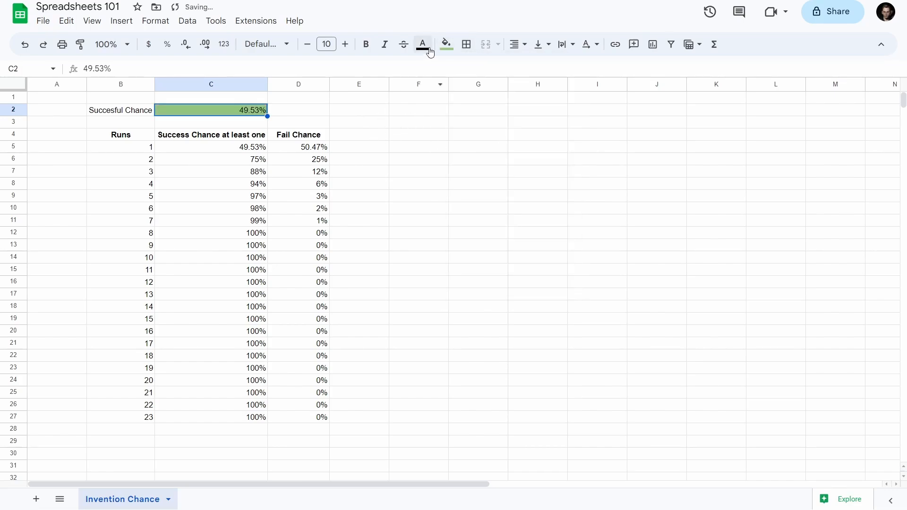
{"action": "left_click", "coordinate": [446, 45]}
{"action": "left_click", "coordinate": [472, 68]}
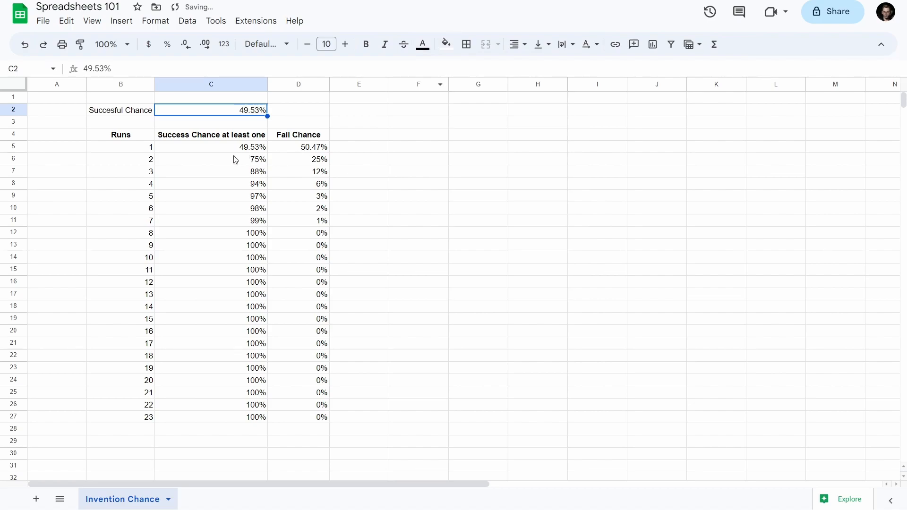
{"action": "left_click", "coordinate": [324, 122]}
Step: Bold the "Succesful Chance" label in B2 and widen column B slightly to fit it
{"action": "left_click", "coordinate": [232, 112]}
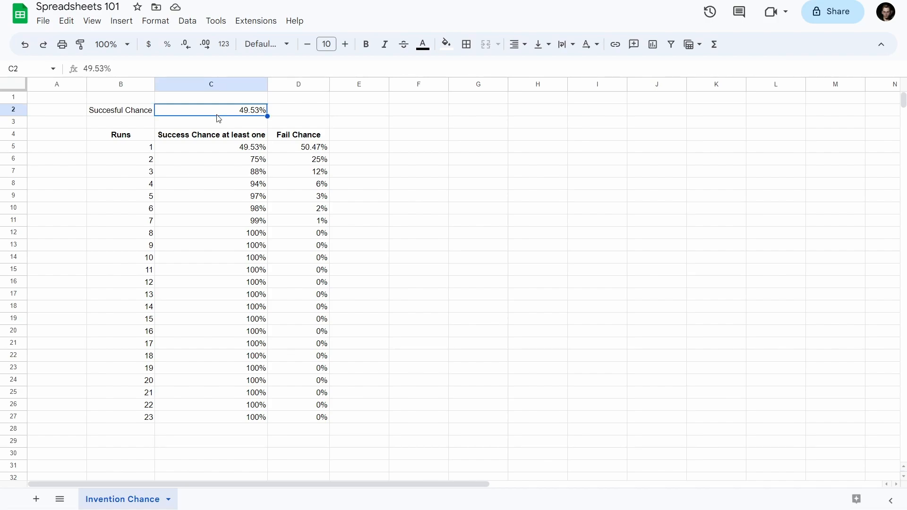
{"action": "left_click", "coordinate": [150, 112]}
{"action": "key", "text": "ctrl+b"}
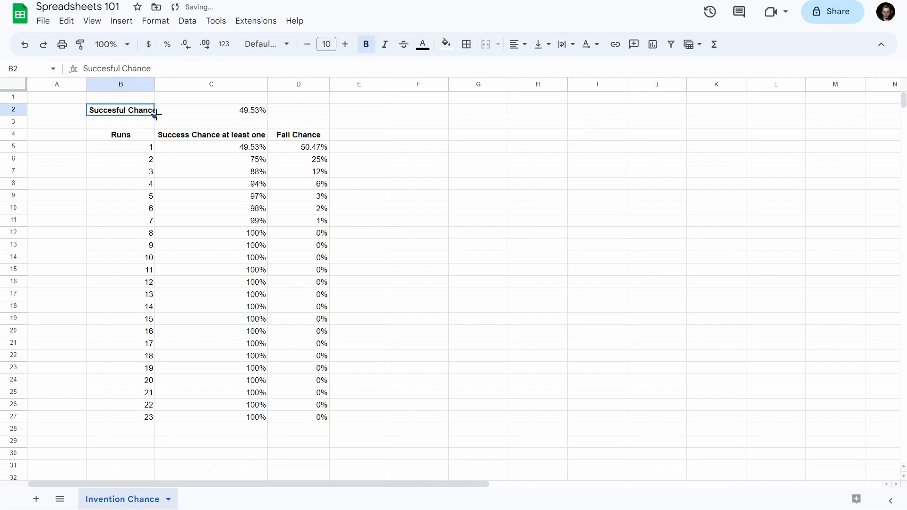
{"action": "left_click", "coordinate": [215, 115]}
{"action": "left_click_drag", "start_coordinate": [154, 84], "coordinate": [159, 84]}
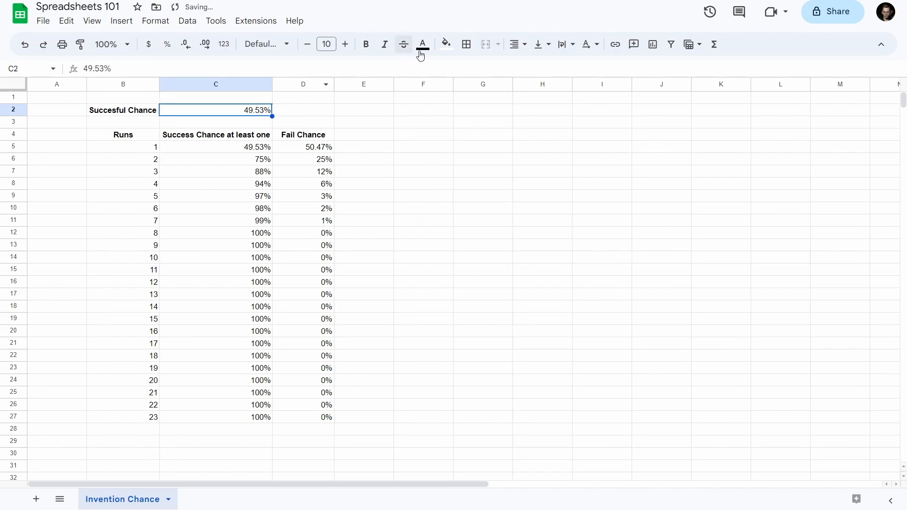
Step: Try a pale magenta and a teal fill on C2, and remove the fill again
{"action": "left_click", "coordinate": [453, 46]}
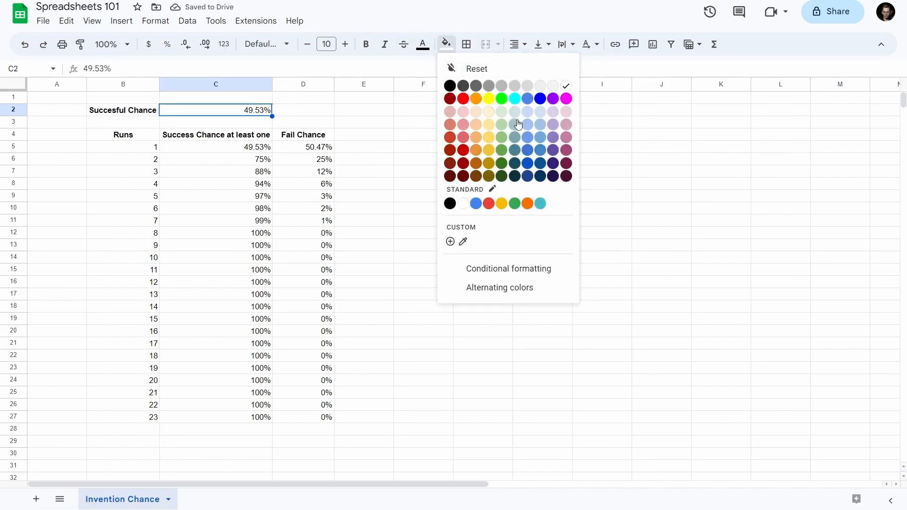
{"action": "left_click", "coordinate": [564, 116]}
{"action": "left_click", "coordinate": [421, 134]}
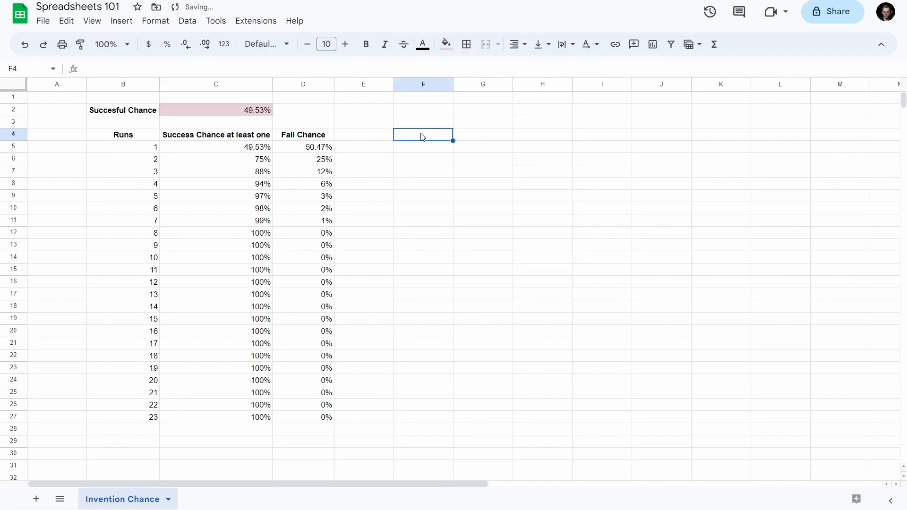
{"action": "left_click", "coordinate": [223, 107]}
{"action": "left_click", "coordinate": [446, 45]}
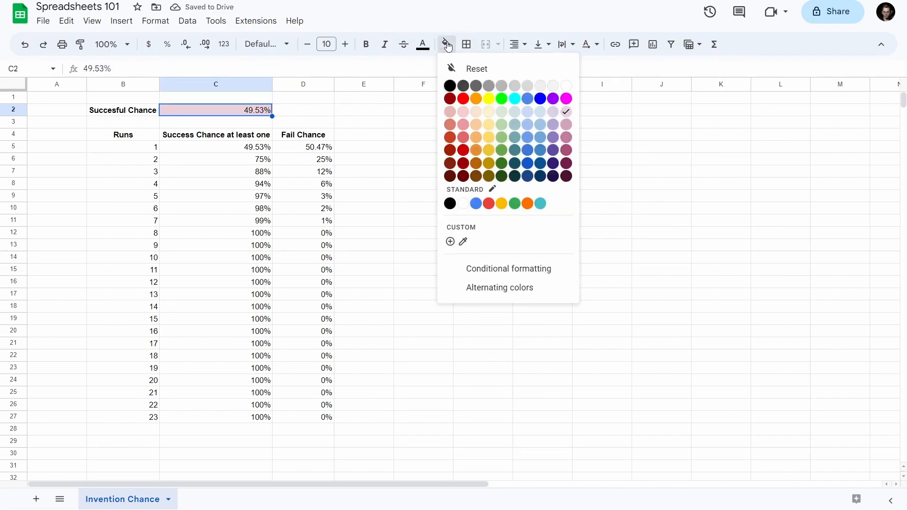
{"action": "left_click", "coordinate": [516, 140]}
{"action": "left_click", "coordinate": [355, 110]}
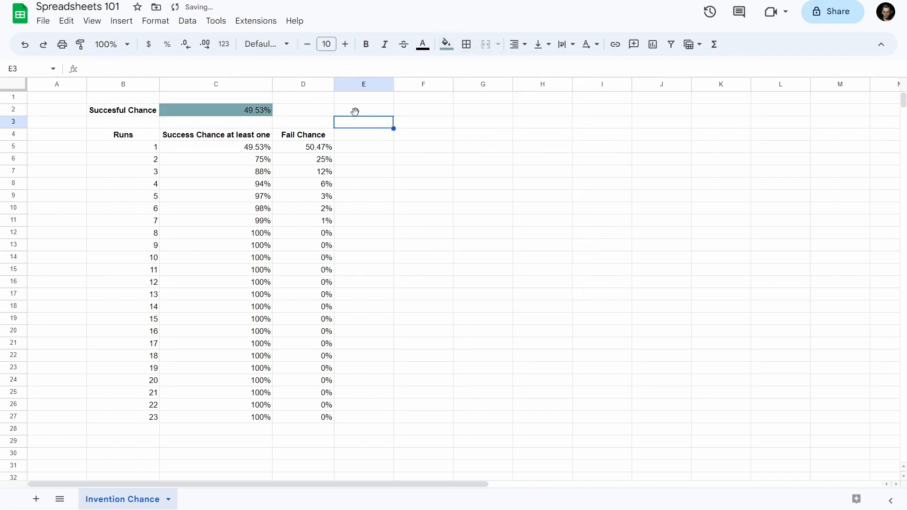
{"action": "left_click", "coordinate": [264, 110]}
{"action": "left_click", "coordinate": [447, 44]}
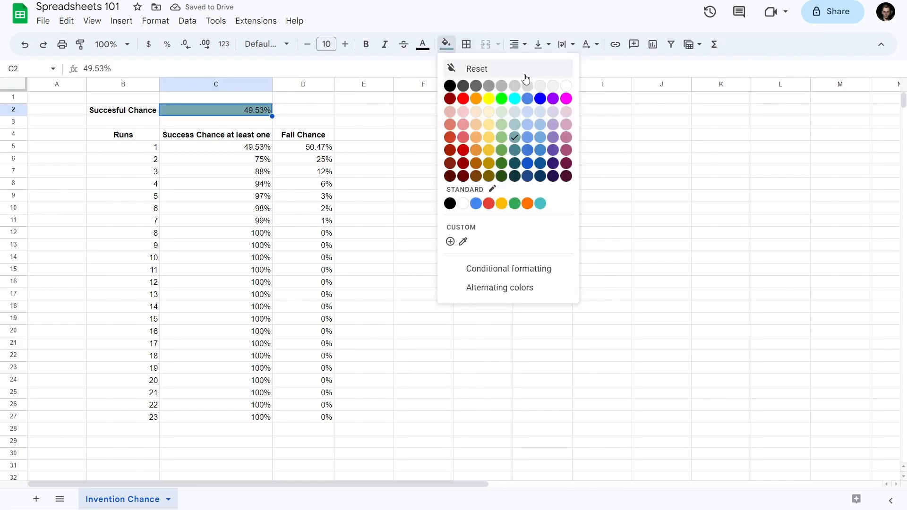
{"action": "left_click", "coordinate": [511, 69]}
Step: Try a thin red outer border around the base success chance cell C2
{"action": "left_click", "coordinate": [468, 46]}
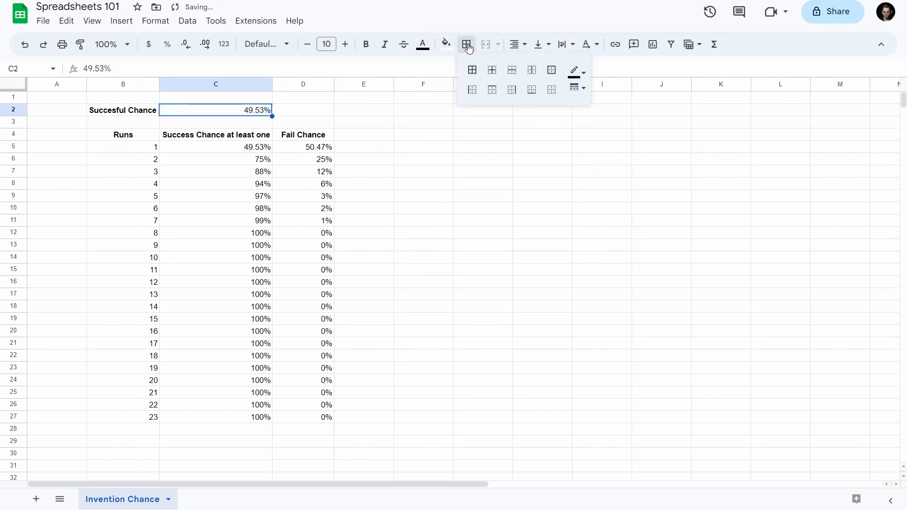
{"action": "left_click", "coordinate": [579, 73]}
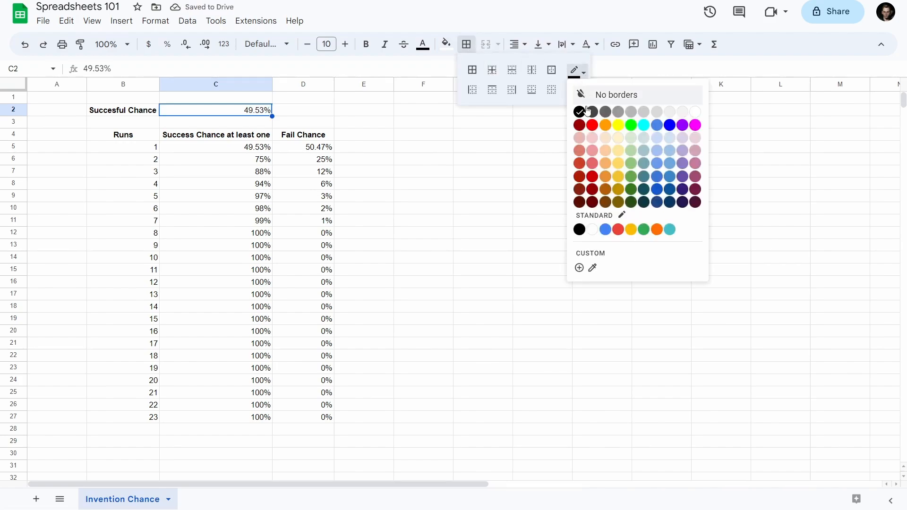
{"action": "left_click", "coordinate": [593, 126]}
{"action": "left_click", "coordinate": [577, 87]}
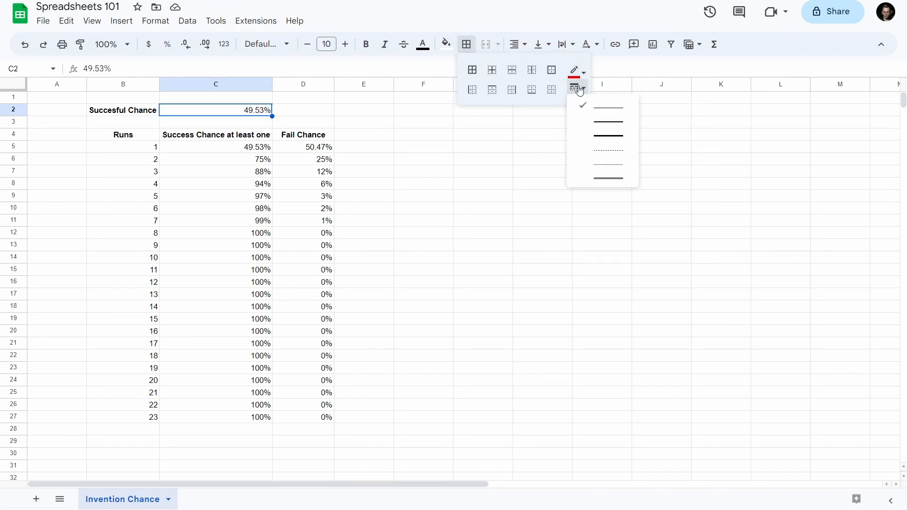
{"action": "left_click", "coordinate": [603, 106]}
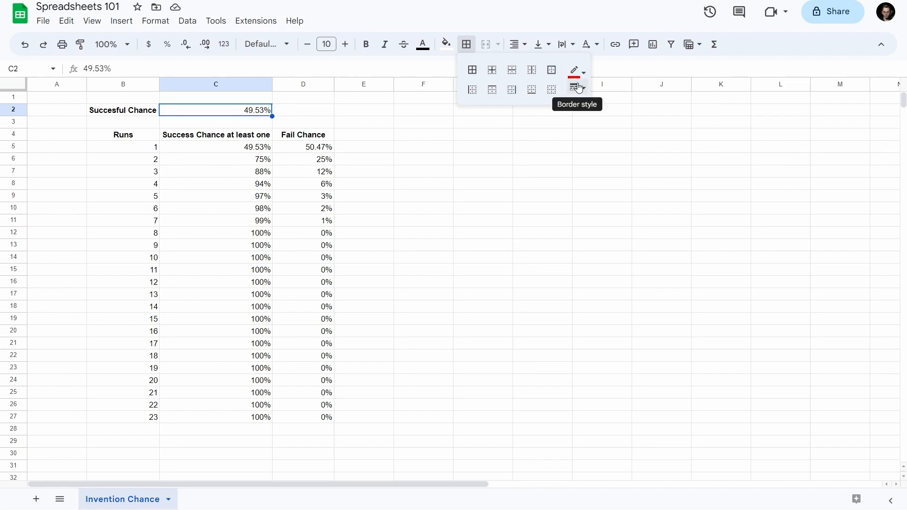
{"action": "left_click", "coordinate": [553, 72]}
{"action": "left_click", "coordinate": [371, 115]}
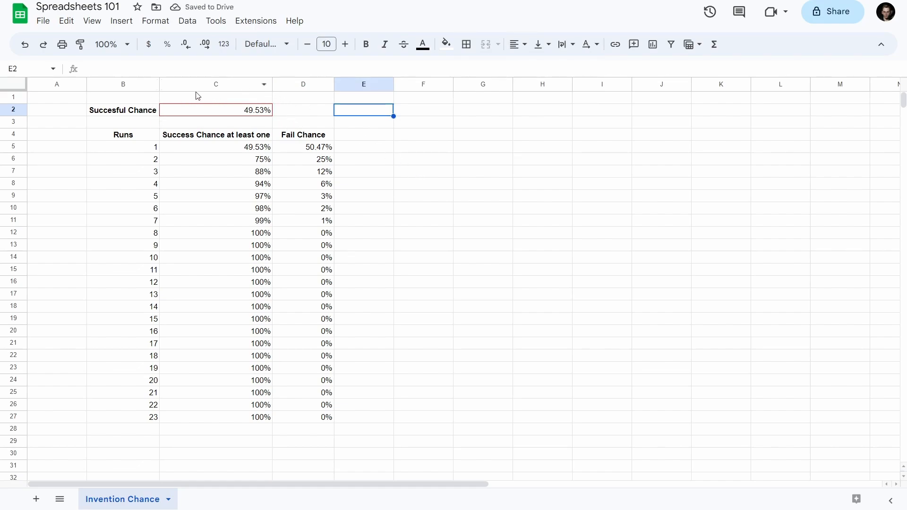
Step: Fill the base success chance cell C2 with light green and clear its red border
{"action": "left_click", "coordinate": [265, 113]}
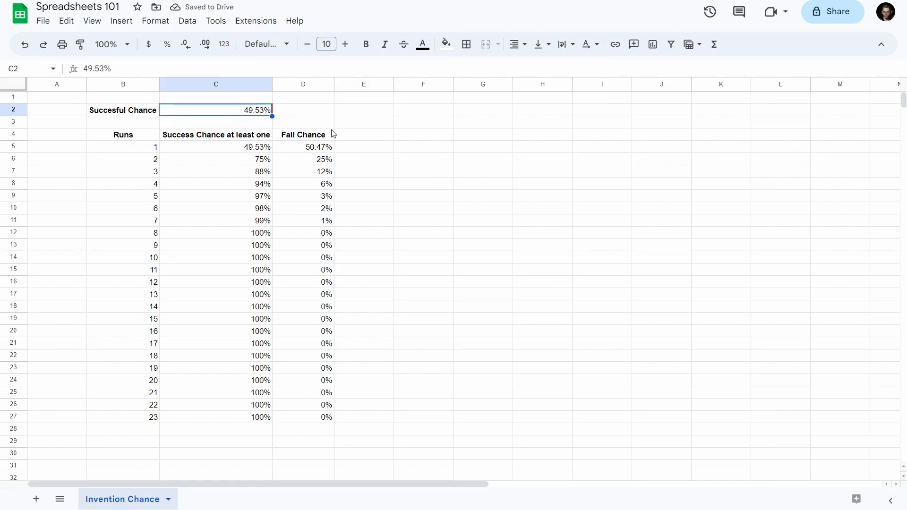
{"action": "left_click", "coordinate": [446, 44]}
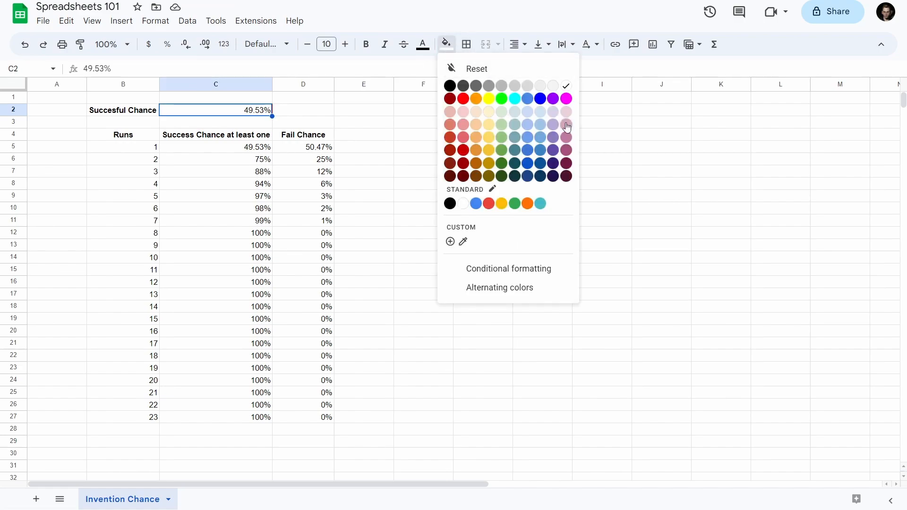
{"action": "left_click", "coordinate": [503, 117]}
{"action": "left_click", "coordinate": [350, 122]}
{"action": "left_click", "coordinate": [218, 113]}
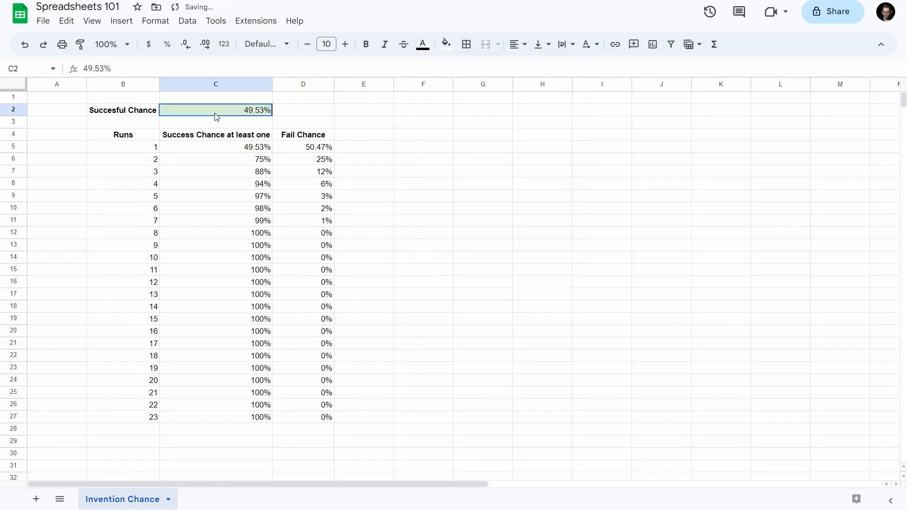
{"action": "left_click", "coordinate": [467, 48]}
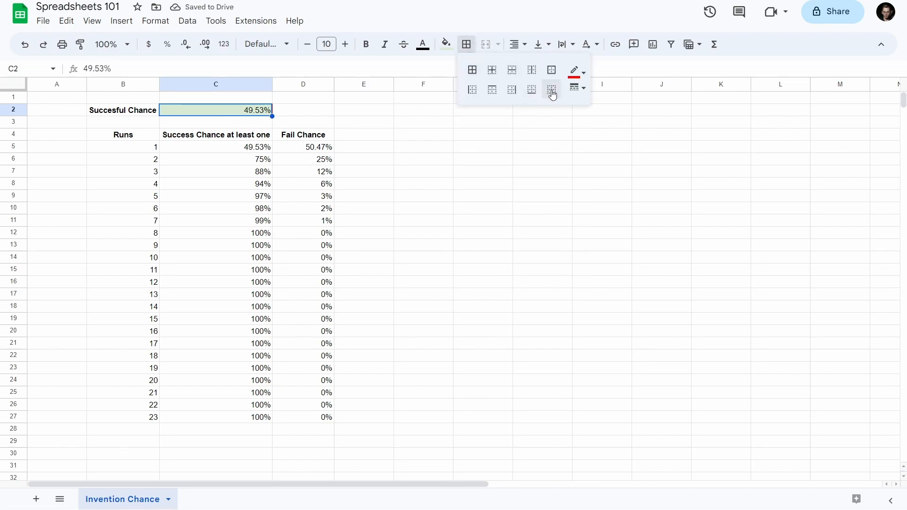
{"action": "left_click", "coordinate": [492, 90]}
{"action": "left_click", "coordinate": [391, 113]}
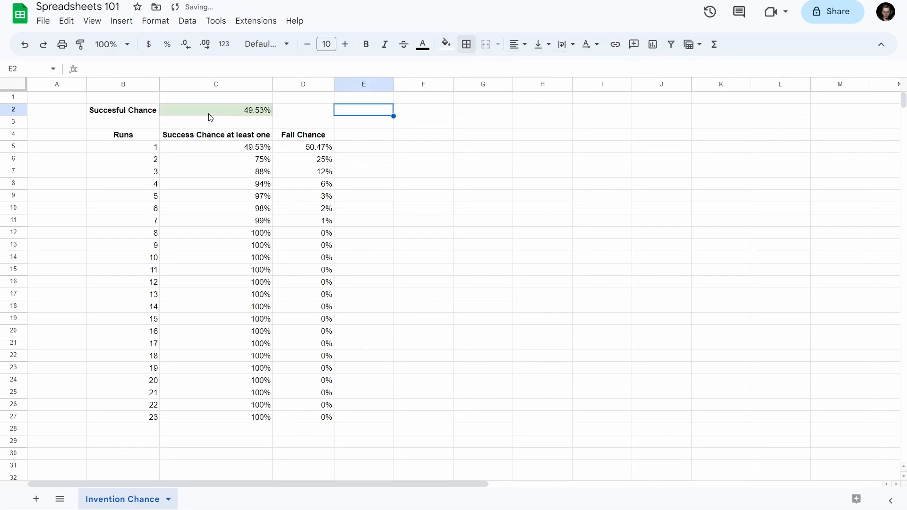
Step: Set the base success chance in C2 to 30% and check the resulting chances for run 6
{"action": "left_click", "coordinate": [255, 115]}
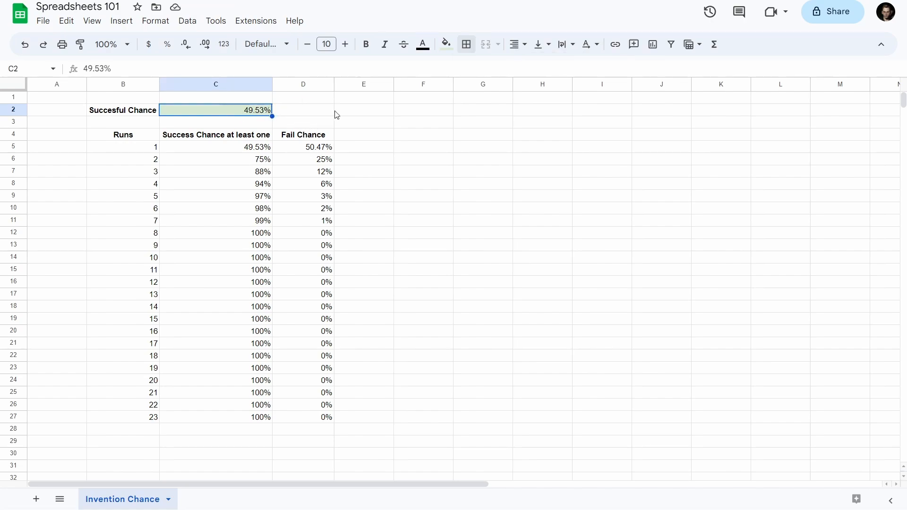
{"action": "type", "text": "30%"}
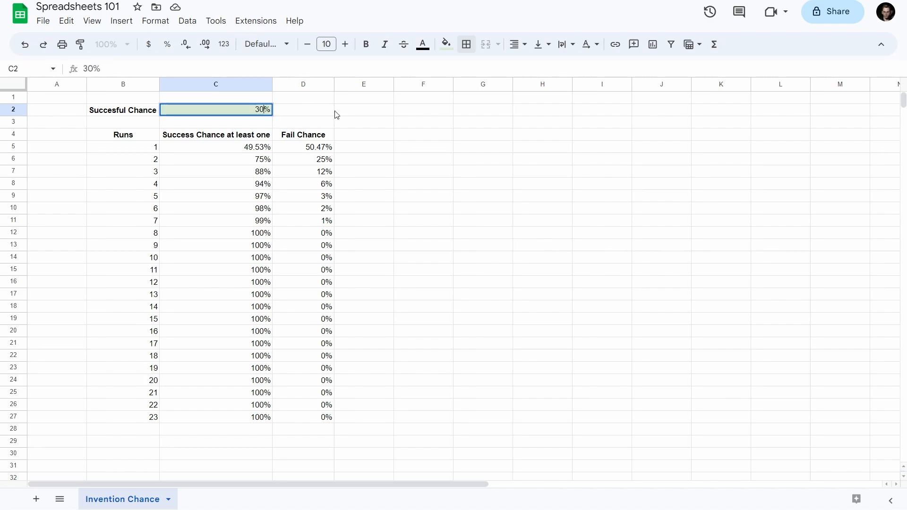
{"action": "key", "text": "Return"}
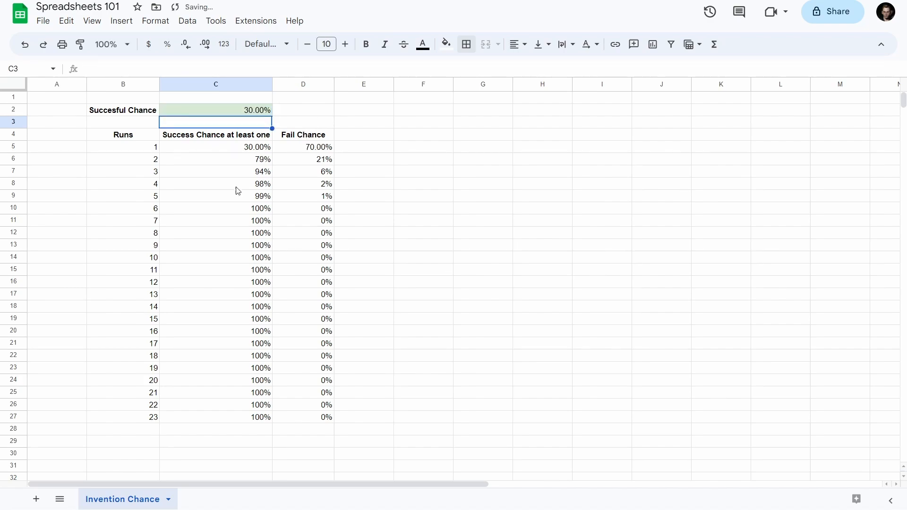
{"action": "left_click", "coordinate": [156, 208]}
{"action": "left_click_drag", "start_coordinate": [320, 211], "coordinate": [322, 210]}
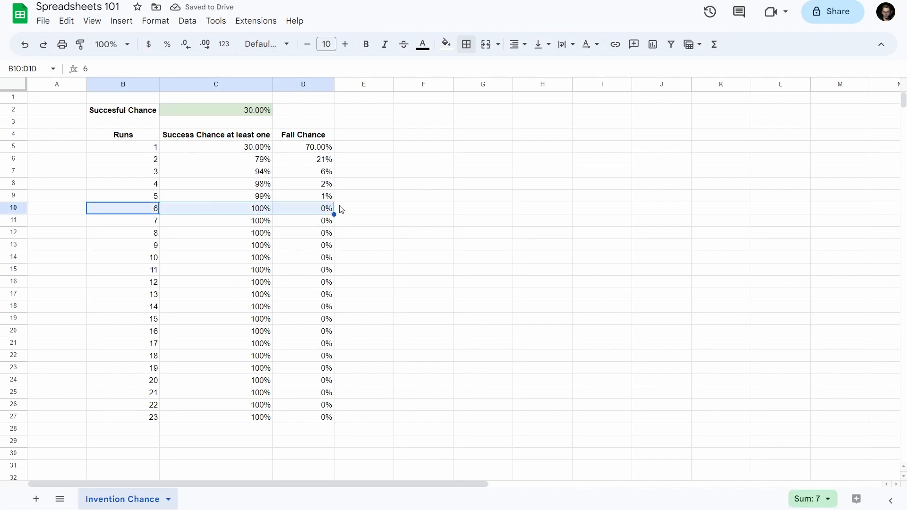
{"action": "left_click", "coordinate": [245, 208]}
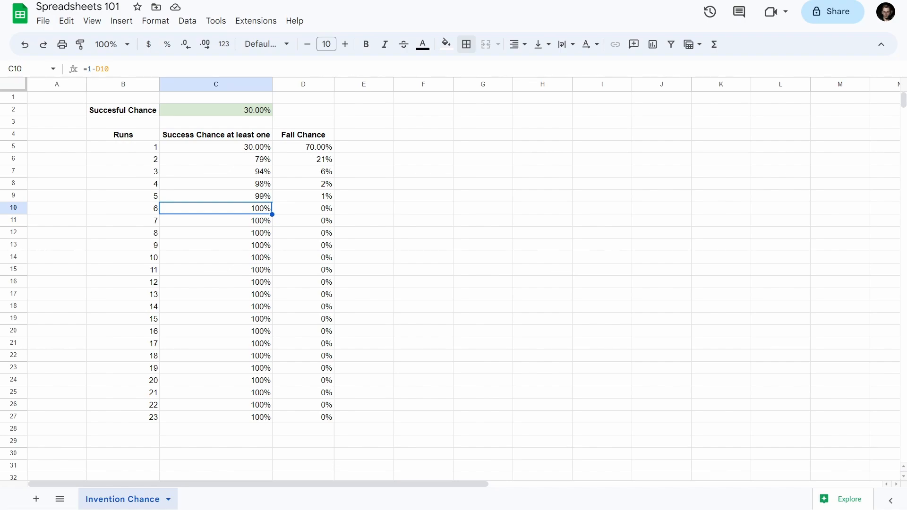
Step: Show formulas instead of values in the sheet and inspect the run 2 fail chance formula in D6
{"action": "left_click", "coordinate": [301, 162]}
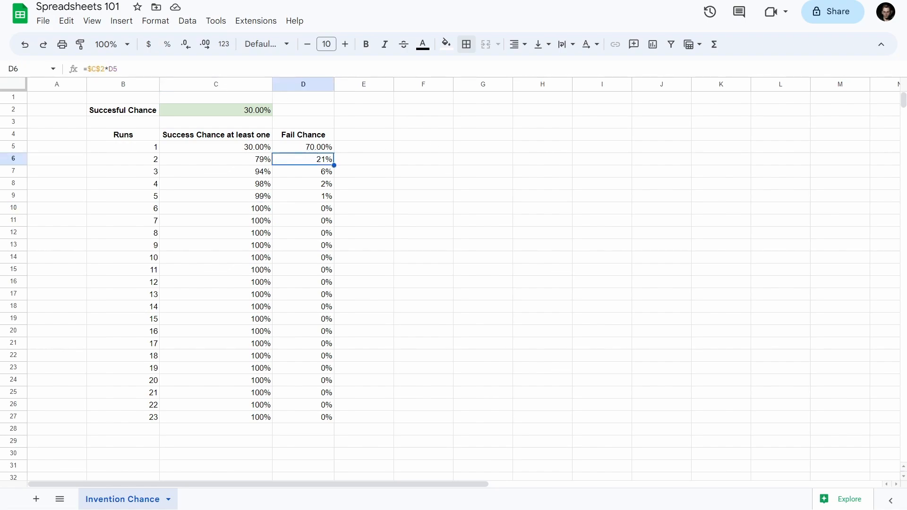
{"action": "key", "text": "ctrl+grave"}
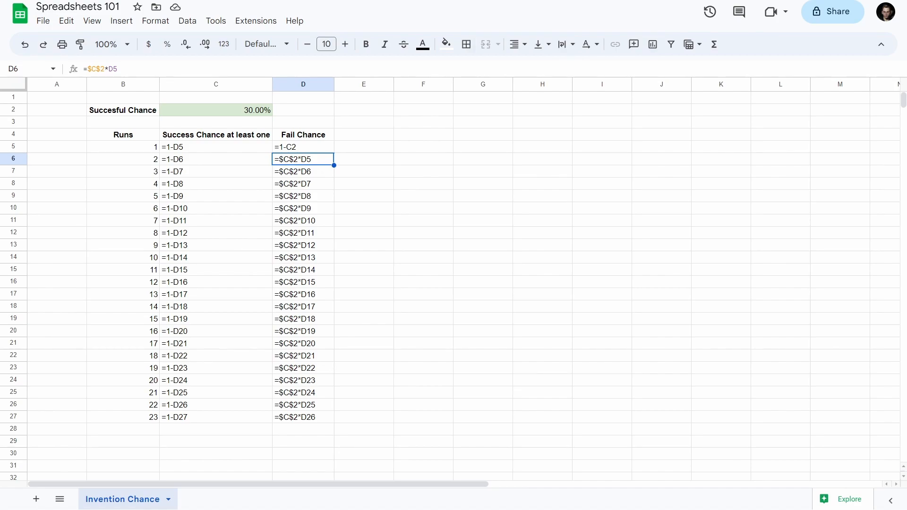
{"action": "left_click", "coordinate": [358, 172]}
{"action": "left_click", "coordinate": [311, 164]}
Step: Change the run 1 fail chance formula in D5 to =1-$C$2 with a fully absolute base chance reference
{"action": "left_click", "coordinate": [312, 152]}
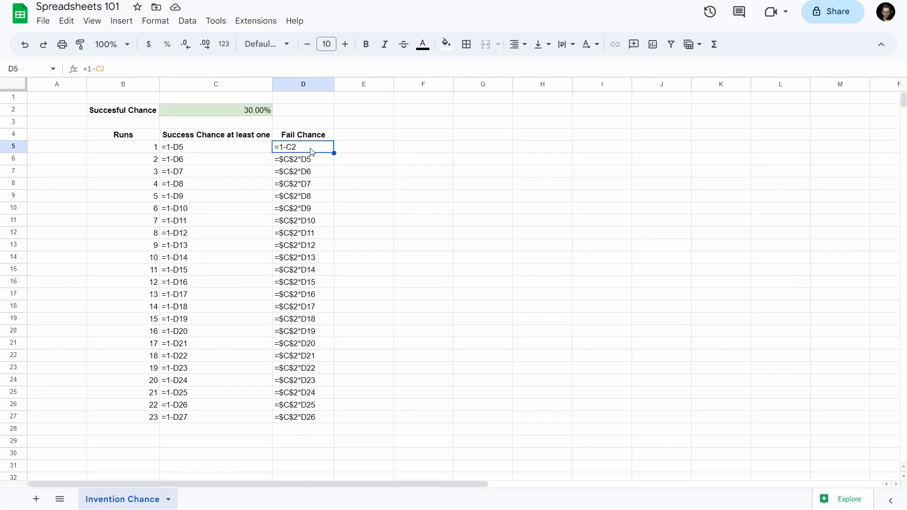
{"action": "double_click", "coordinate": [293, 148]}
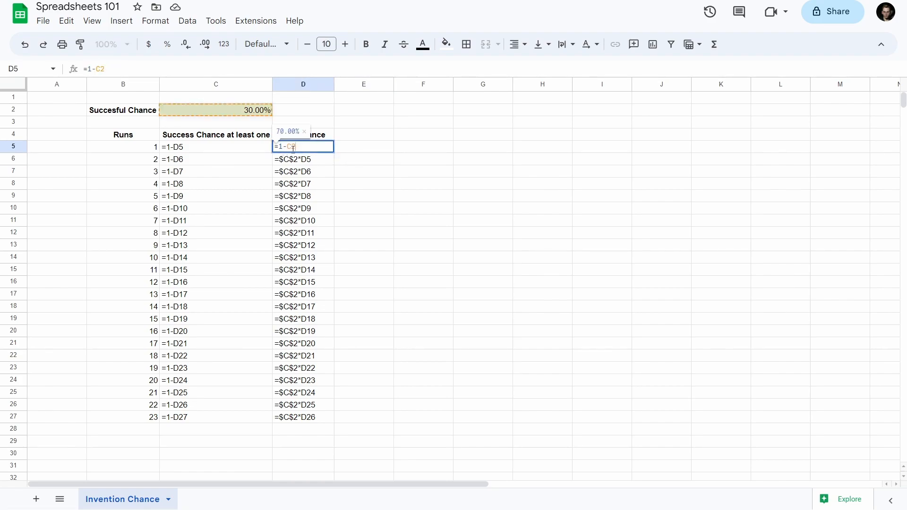
{"action": "key", "text": "F4"}
{"action": "key", "text": "Return"}
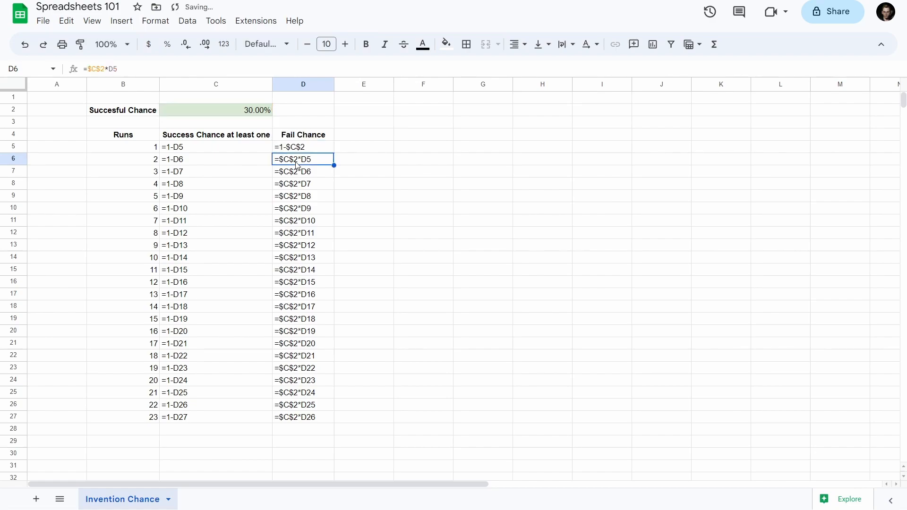
Step: Change the run 2 fail chance formula in D6 to =$D$5*D5 with a fully absolute reference to the run 1 fail chance
{"action": "double_click", "coordinate": [297, 163]}
{"action": "left_click_drag", "start_coordinate": [310, 159], "coordinate": [278, 158]}
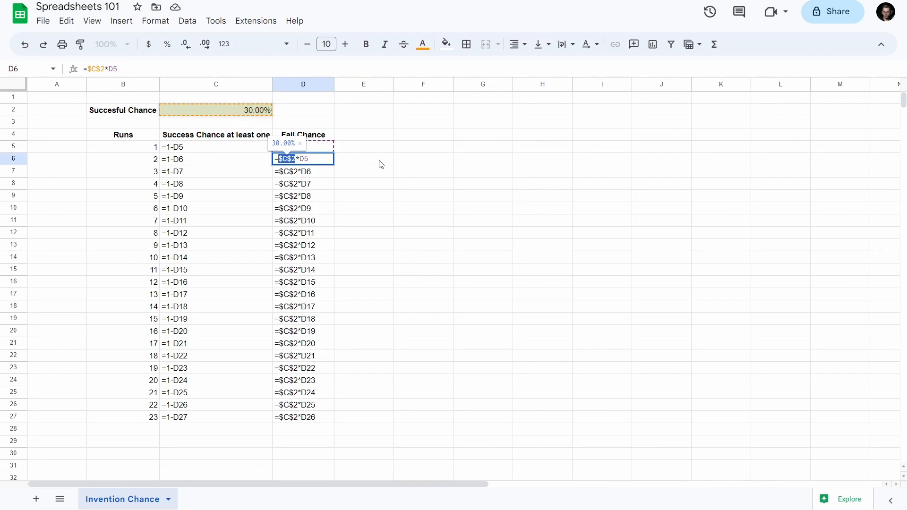
{"action": "type", "text": "D5"}
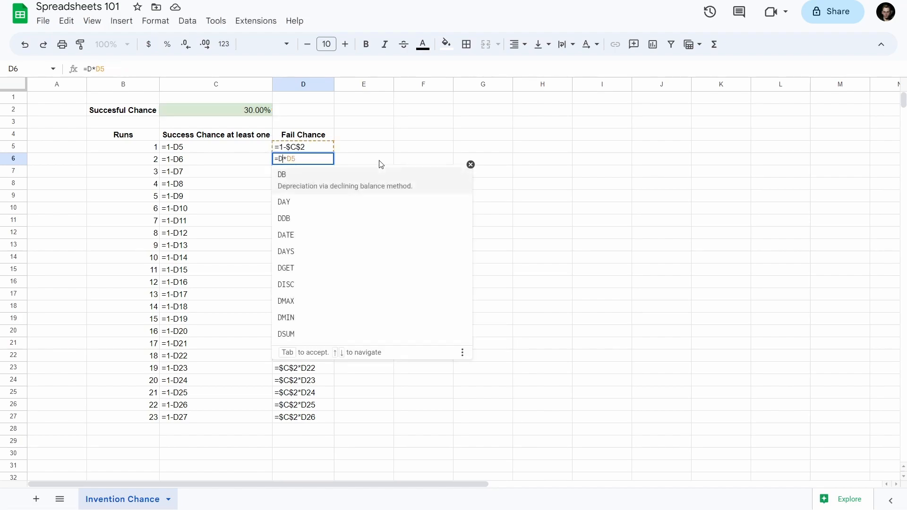
{"action": "key", "text": "F4"}
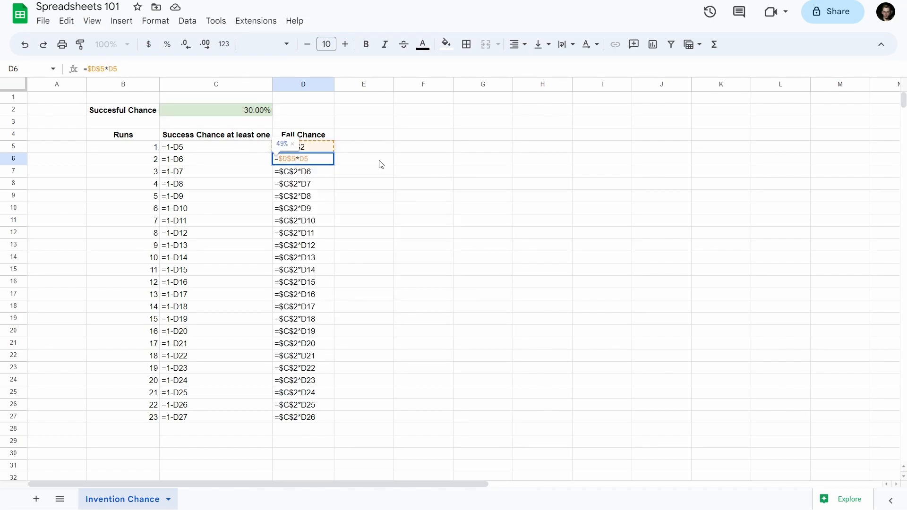
{"action": "key", "text": "Return"}
{"action": "key", "text": "Up"}
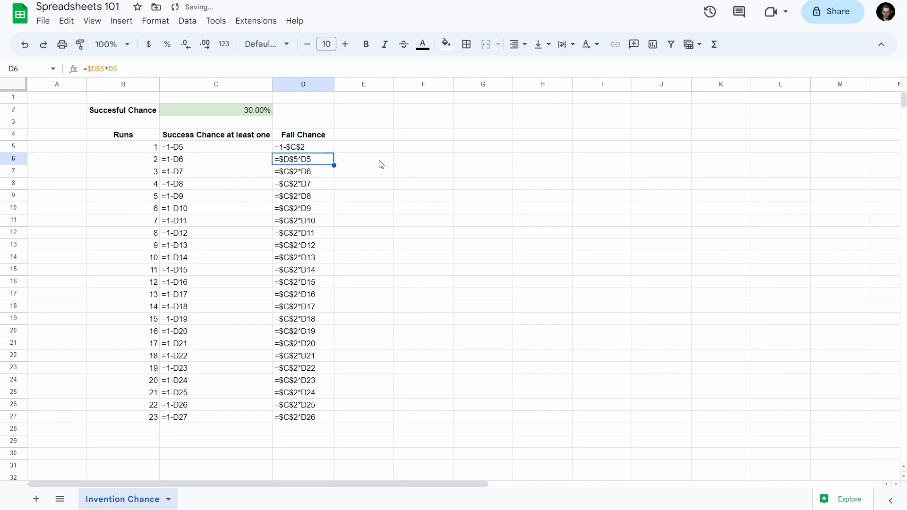
Step: Fill the run 2 fail chance formula from D6 down through run 23 in D27
{"action": "left_click", "coordinate": [301, 151]}
{"action": "left_click", "coordinate": [318, 160]}
{"action": "left_click_drag", "start_coordinate": [334, 166], "coordinate": [329, 416]}
Step: Review the Fail Chance formulas in D5 through D8 and in D11 for correct absolute and relative references
{"action": "left_click", "coordinate": [291, 174]}
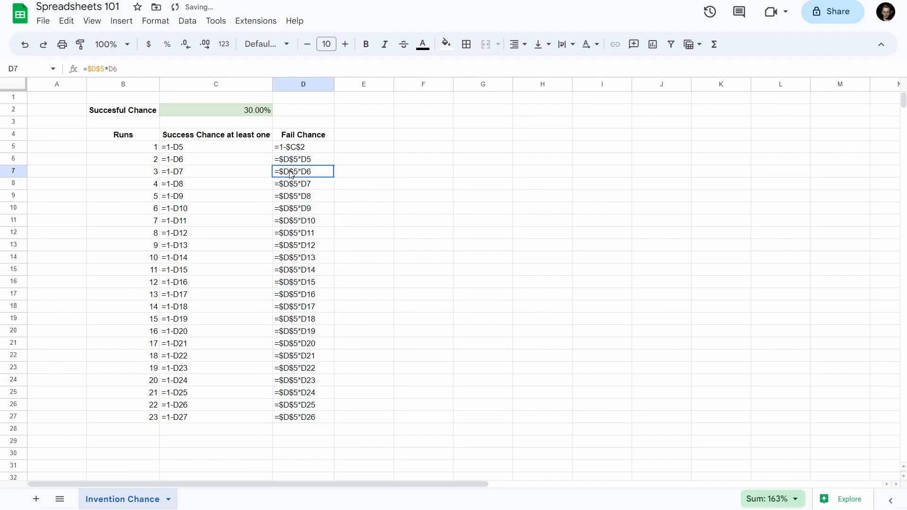
{"action": "left_click", "coordinate": [287, 220]}
{"action": "left_click", "coordinate": [292, 149]}
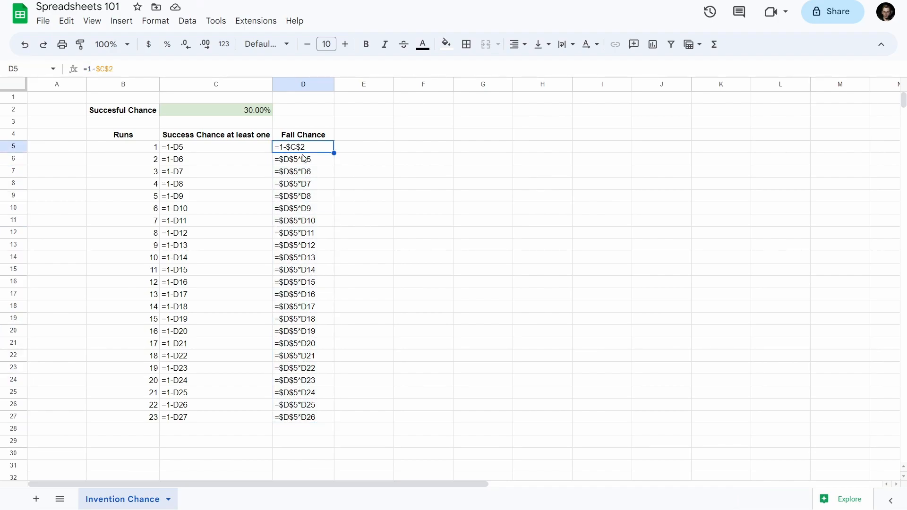
{"action": "left_click", "coordinate": [310, 189]}
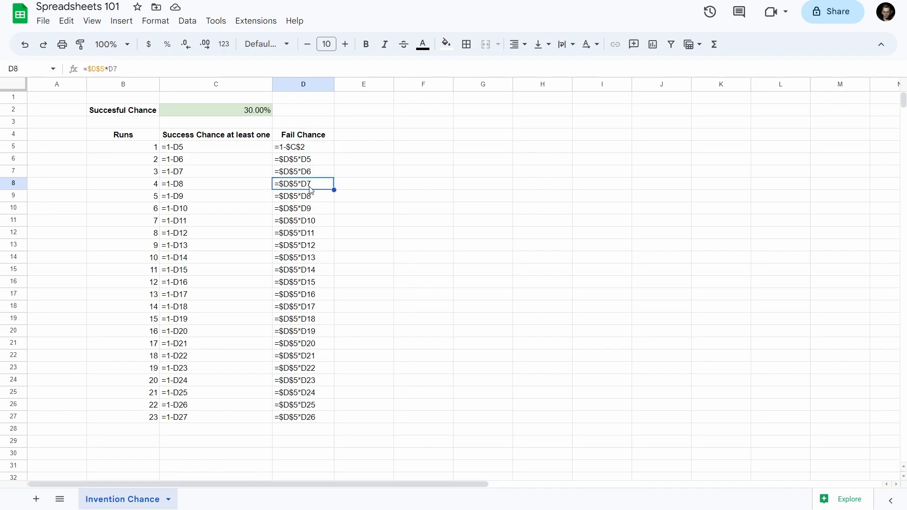
{"action": "left_click", "coordinate": [312, 162]}
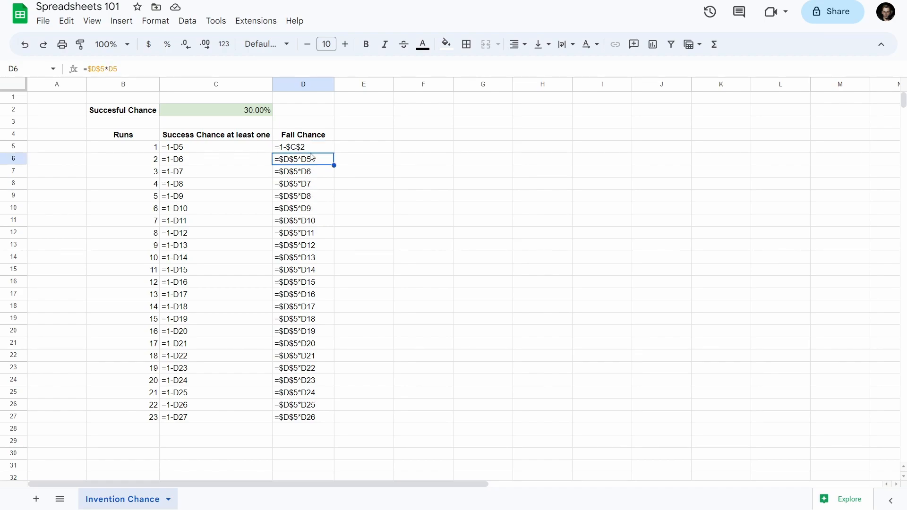
{"action": "left_click", "coordinate": [312, 150]}
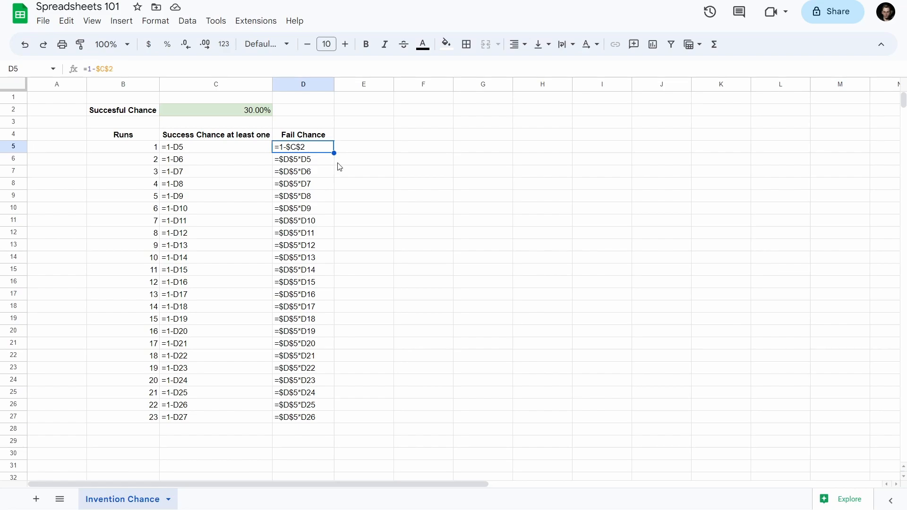
Step: Show values instead of formulas in the sheet and check the run 5 success and fail chances in row 9
{"action": "key", "text": "ctrl+grave"}
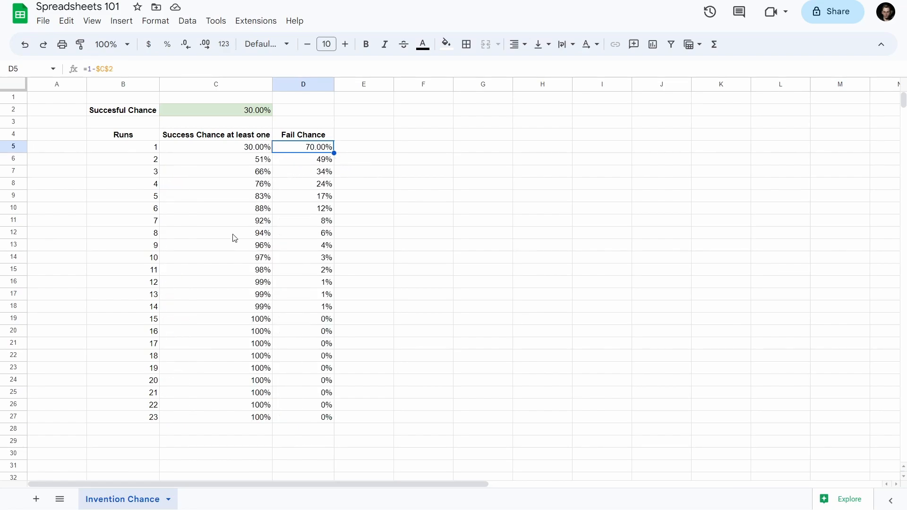
{"action": "left_click", "coordinate": [145, 198]}
{"action": "left_click_drag", "start_coordinate": [145, 198], "coordinate": [307, 205]}
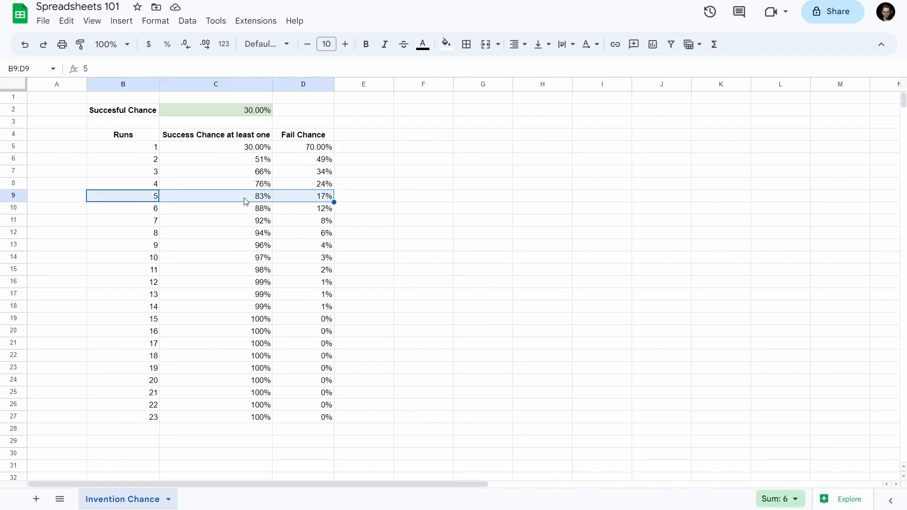
{"action": "left_click_drag", "start_coordinate": [246, 201], "coordinate": [135, 198]}
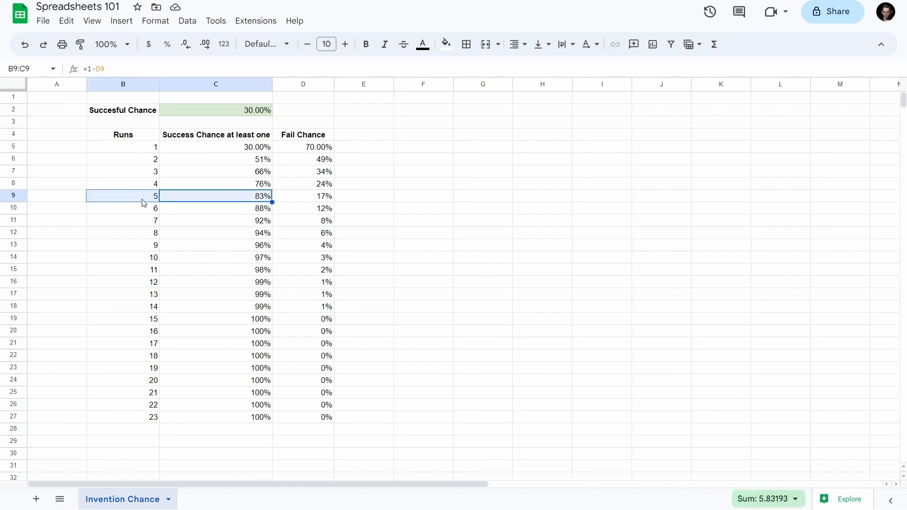
Step: Inspect the base success chance in C2 and the fail chance formulas in D5 and D6
{"action": "left_click", "coordinate": [227, 117]}
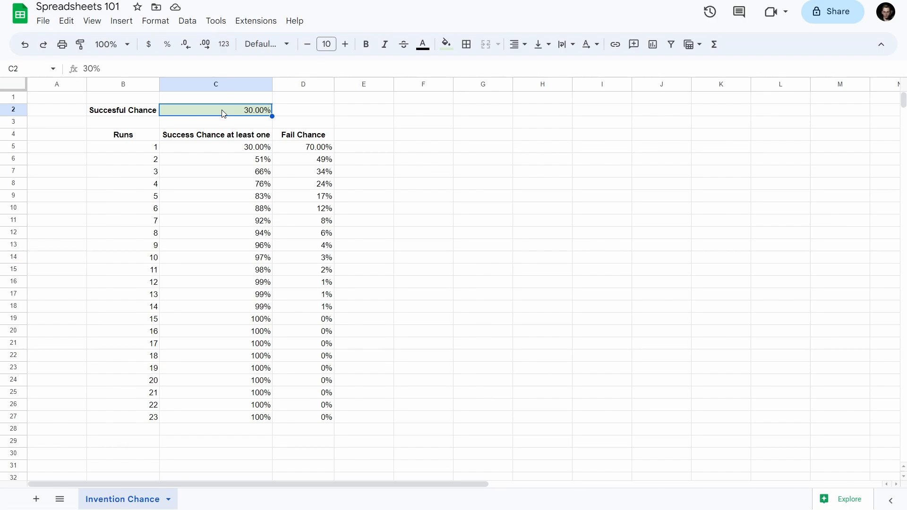
{"action": "left_click", "coordinate": [304, 155]}
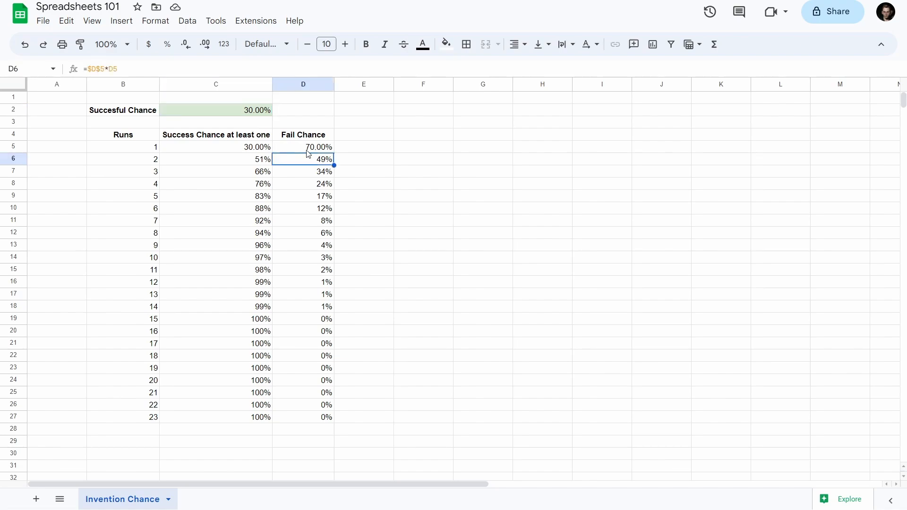
{"action": "left_click", "coordinate": [307, 151]}
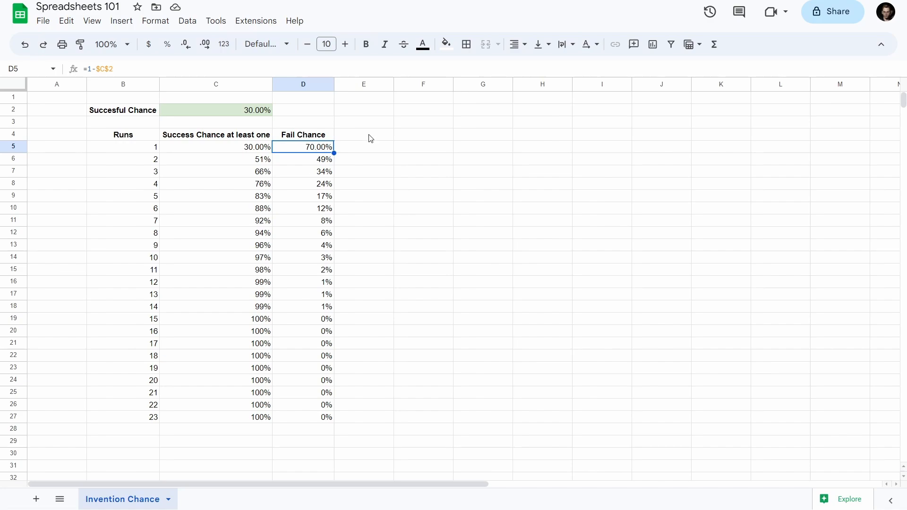
{"action": "left_click", "coordinate": [270, 112]}
{"action": "left_click", "coordinate": [357, 122]}
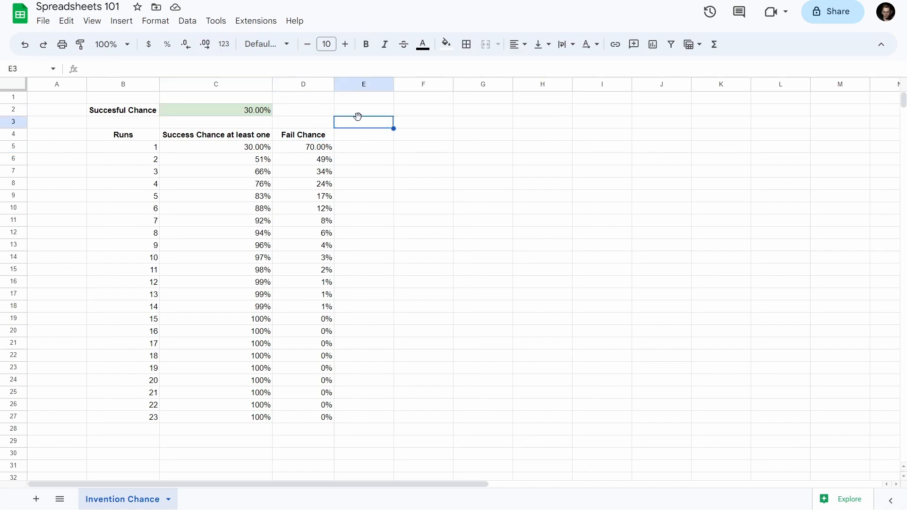
{"action": "scroll", "coordinate": [366, 265], "scroll_direction": "down", "scroll_amount": 4}
{"action": "scroll", "coordinate": [366, 265], "scroll_direction": "up", "scroll_amount": 4}
{"action": "left_click", "coordinate": [353, 112]}
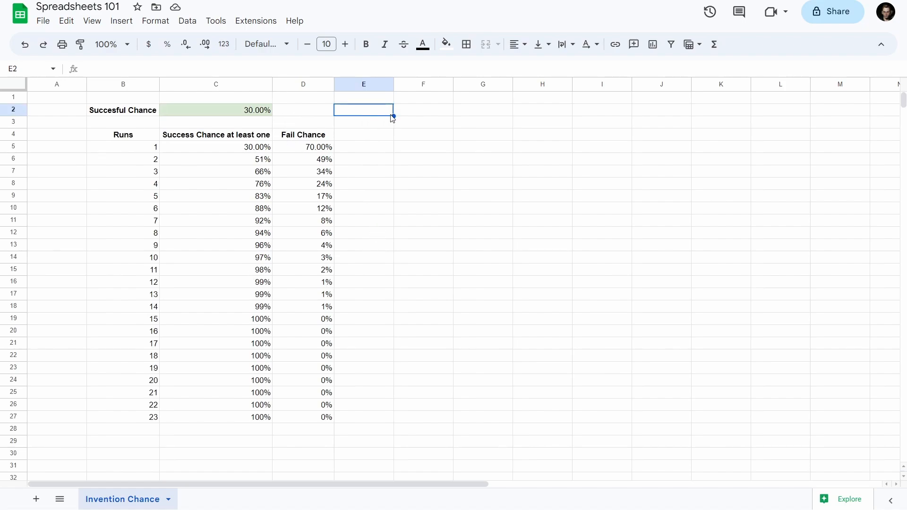
{"action": "scroll", "coordinate": [312, 153], "scroll_direction": "down", "scroll_amount": 3}
{"action": "scroll", "coordinate": [341, 163], "scroll_direction": "up", "scroll_amount": 3}
{"action": "scroll", "coordinate": [418, 155], "scroll_direction": "down", "scroll_amount": 15}
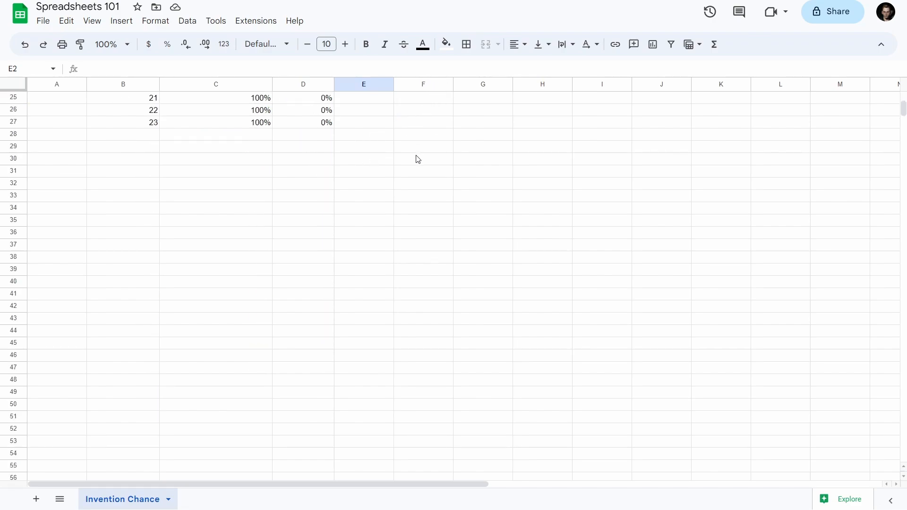
{"action": "scroll", "coordinate": [407, 191], "scroll_direction": "up", "scroll_amount": 15}
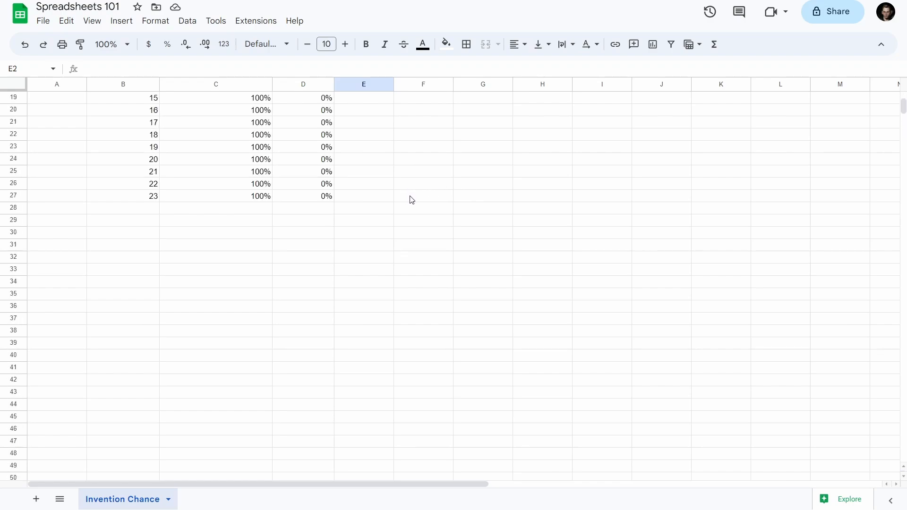
{"action": "scroll", "coordinate": [403, 196], "scroll_direction": "down", "scroll_amount": 10}
{"action": "scroll", "coordinate": [401, 196], "scroll_direction": "up", "scroll_amount": 10}
{"action": "scroll", "coordinate": [392, 185], "scroll_direction": "down", "scroll_amount": 15}
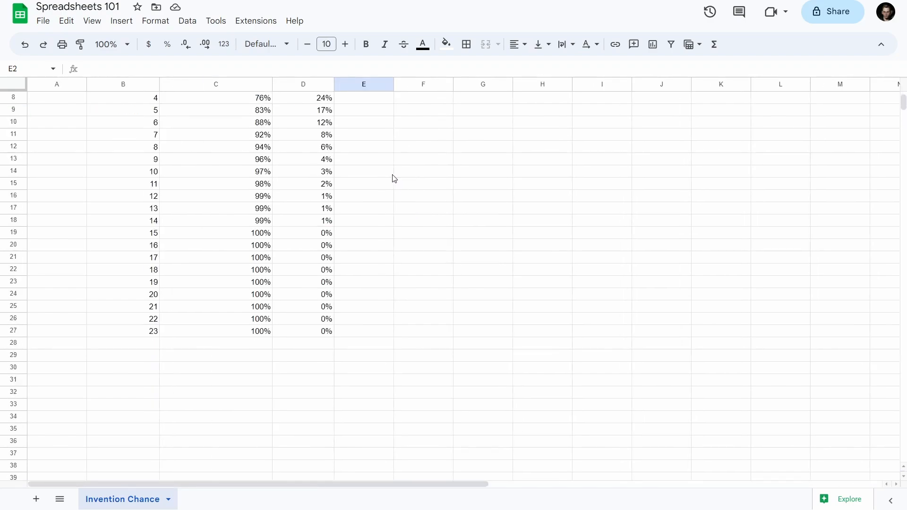
{"action": "scroll", "coordinate": [393, 187], "scroll_direction": "up", "scroll_amount": 15}
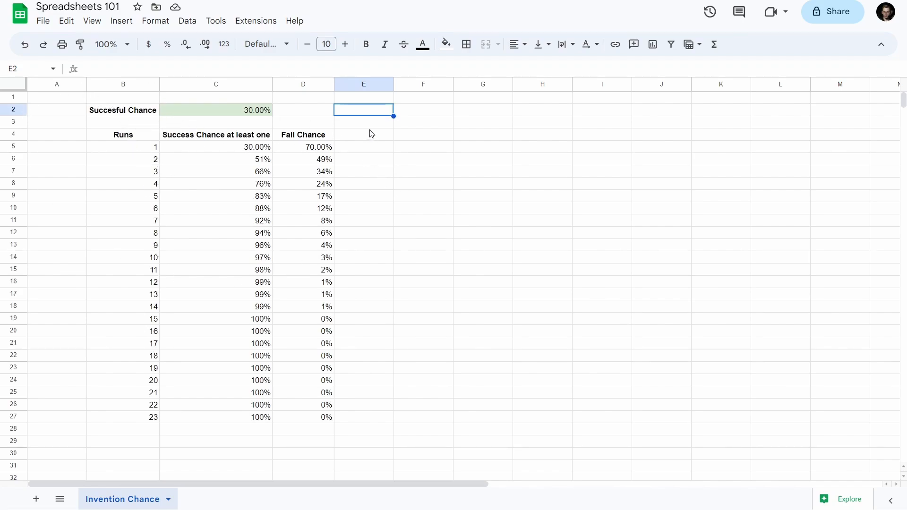
Step: Delete the unused columns F through Z from the sheet
{"action": "left_click", "coordinate": [421, 84]}
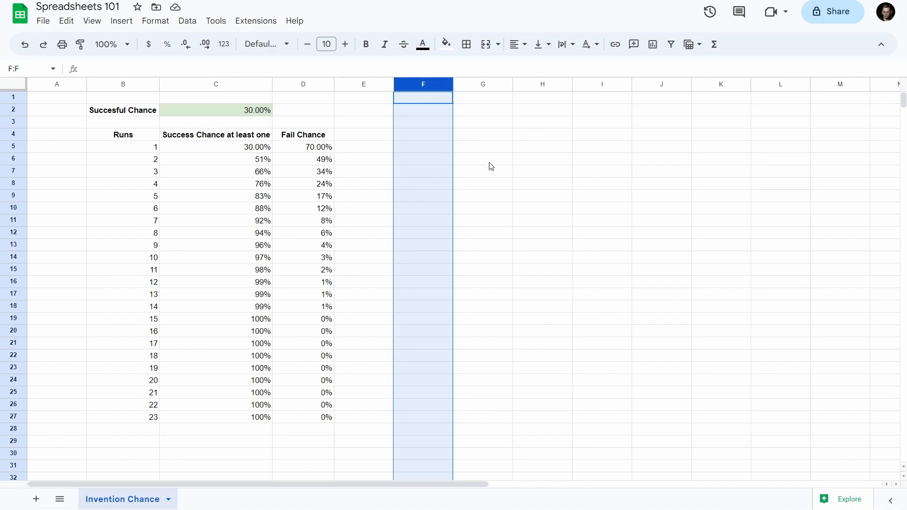
{"action": "key", "text": "ctrl+shift+Right"}
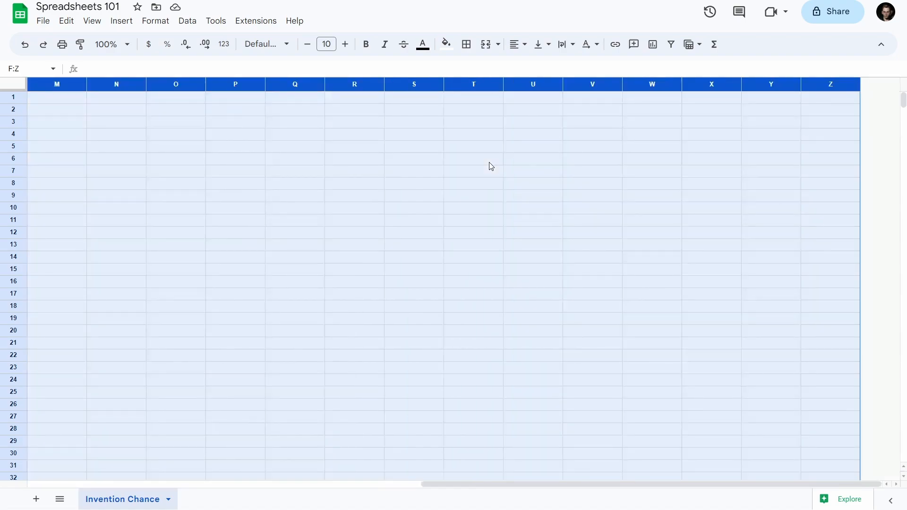
{"action": "right_click", "coordinate": [351, 85]}
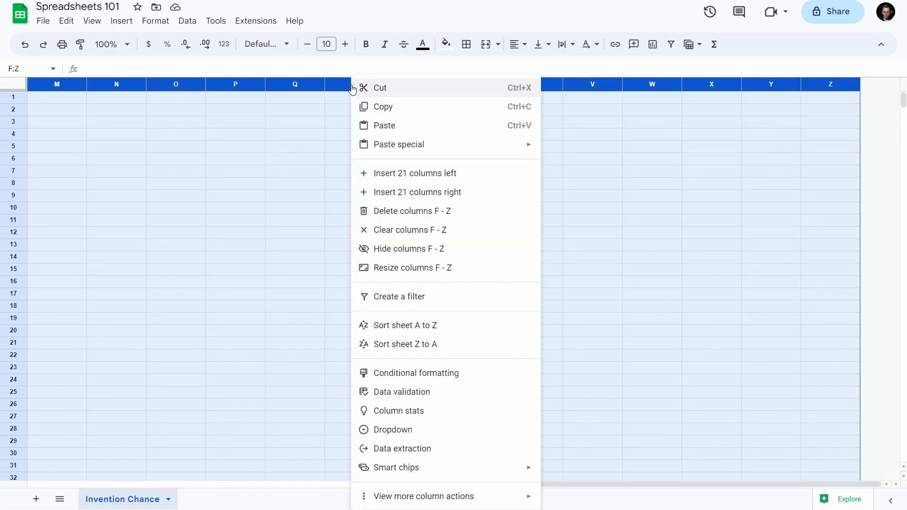
{"action": "left_click", "coordinate": [405, 217]}
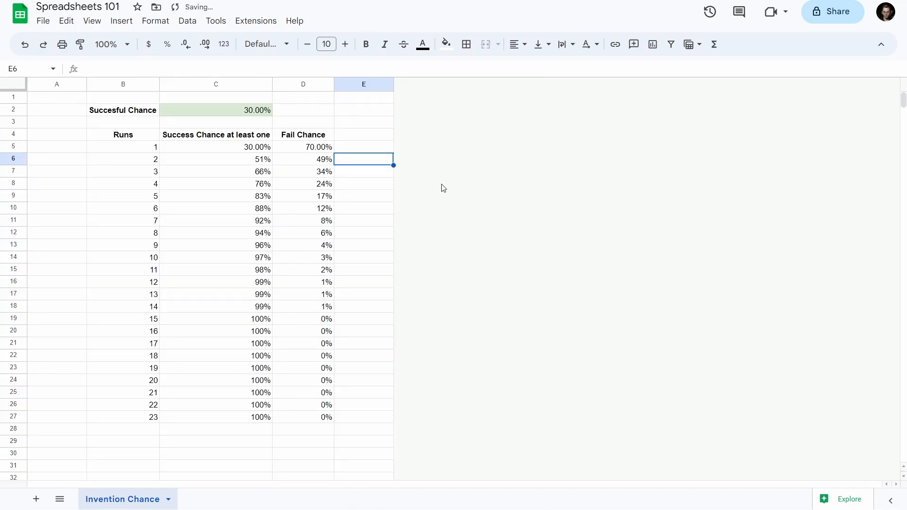
Step: Delete the empty rows 31 through 1000 below the table
{"action": "scroll", "coordinate": [487, 190], "scroll_direction": "down", "scroll_amount": 3}
{"action": "scroll", "coordinate": [487, 199], "scroll_direction": "up", "scroll_amount": 1}
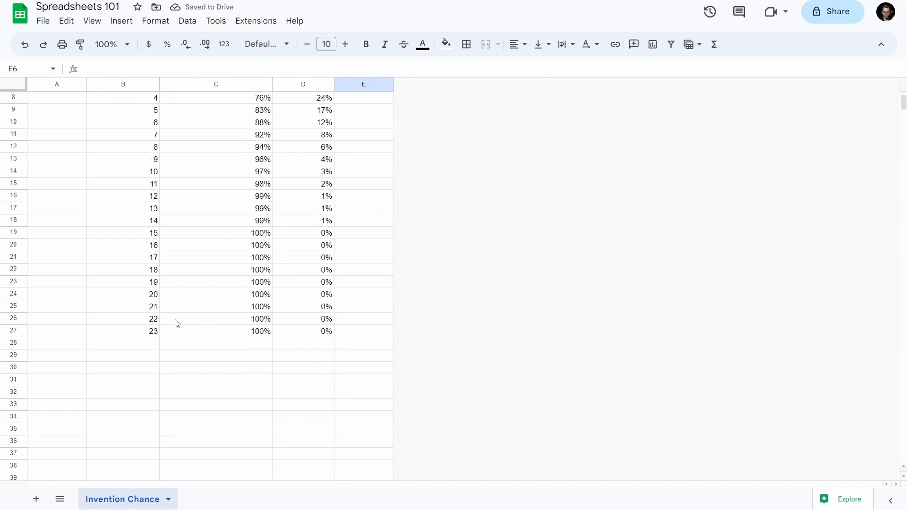
{"action": "left_click", "coordinate": [16, 371]}
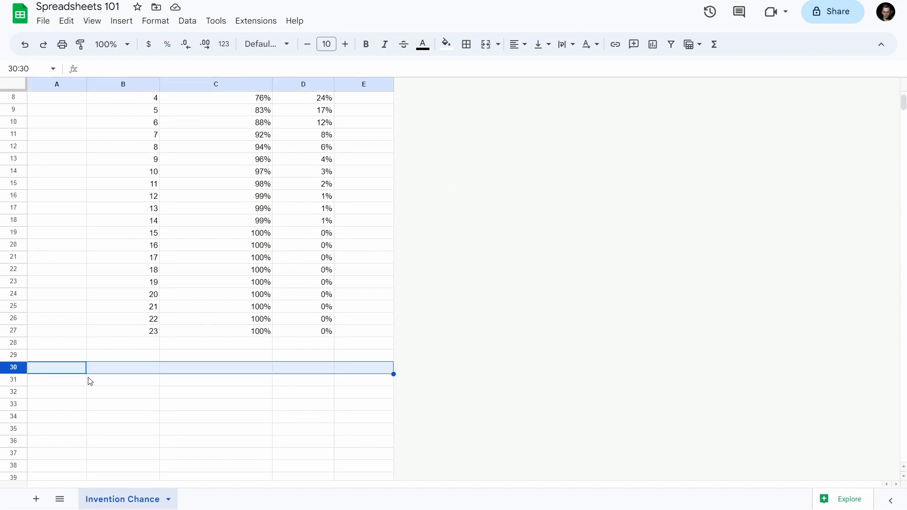
{"action": "left_click", "coordinate": [13, 380]}
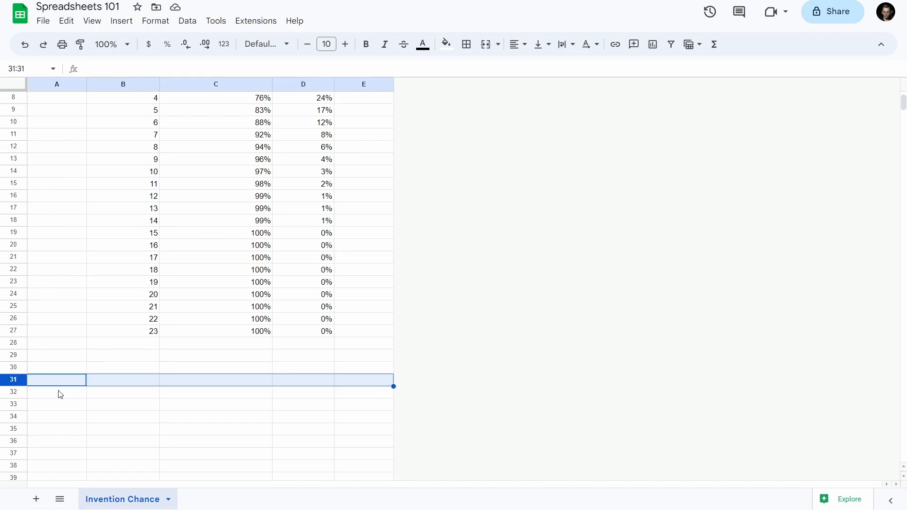
{"action": "key", "text": "ctrl+shift+Down"}
{"action": "right_click", "coordinate": [14, 379]}
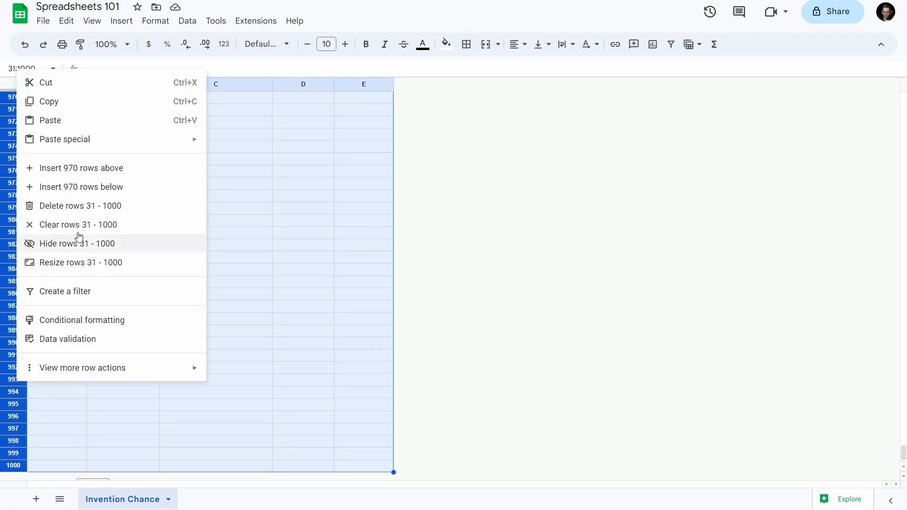
{"action": "left_click", "coordinate": [77, 208]}
{"action": "left_click", "coordinate": [434, 261]}
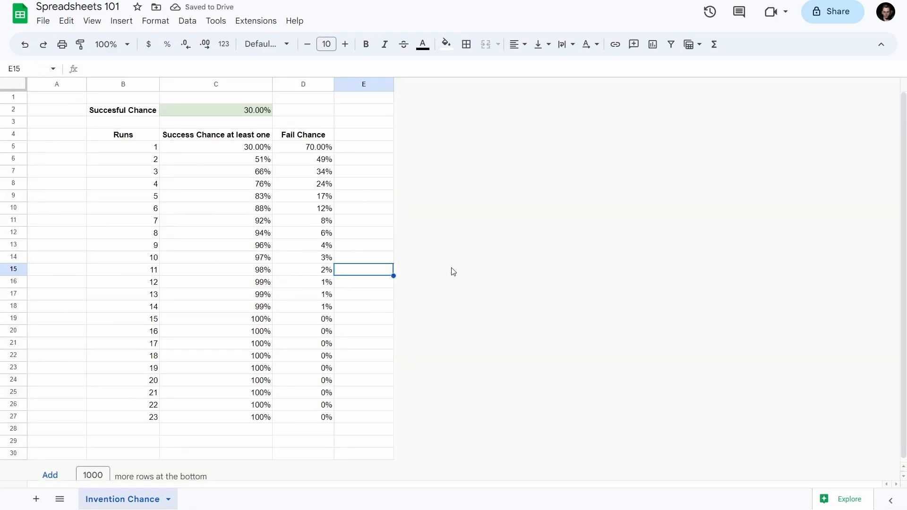
Step: Delete the remaining empty rows 29 and 30, keeping one blank row under the table
{"action": "left_click", "coordinate": [11, 454]}
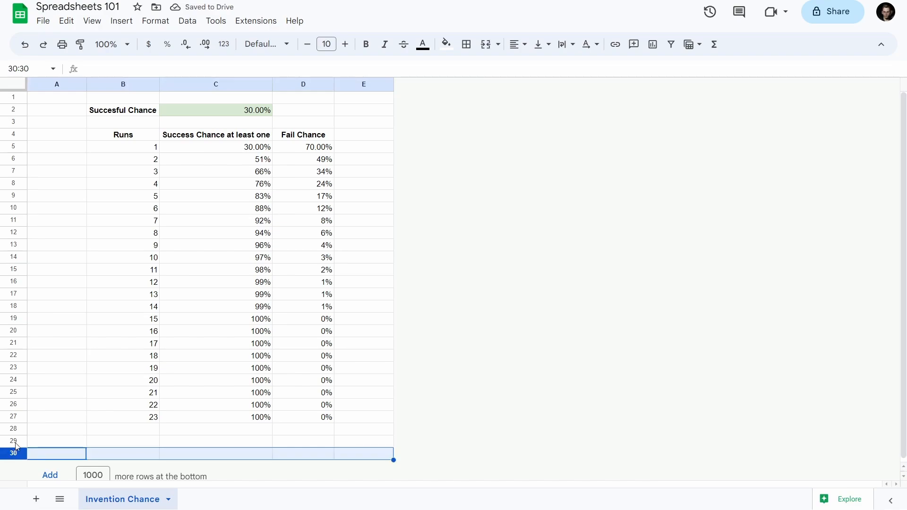
{"action": "left_click", "coordinate": [16, 444], "text": "ctrl"}
{"action": "right_click", "coordinate": [15, 445]}
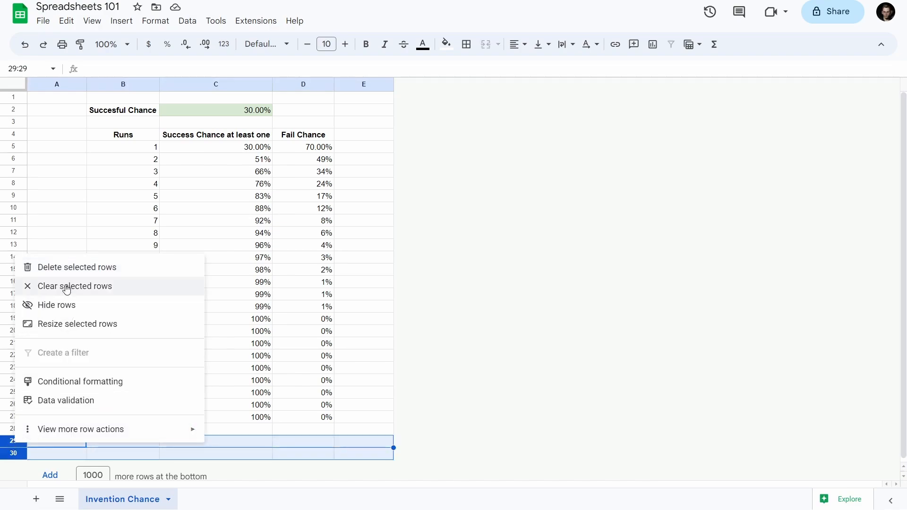
{"action": "left_click", "coordinate": [67, 267]}
{"action": "left_click", "coordinate": [443, 308]}
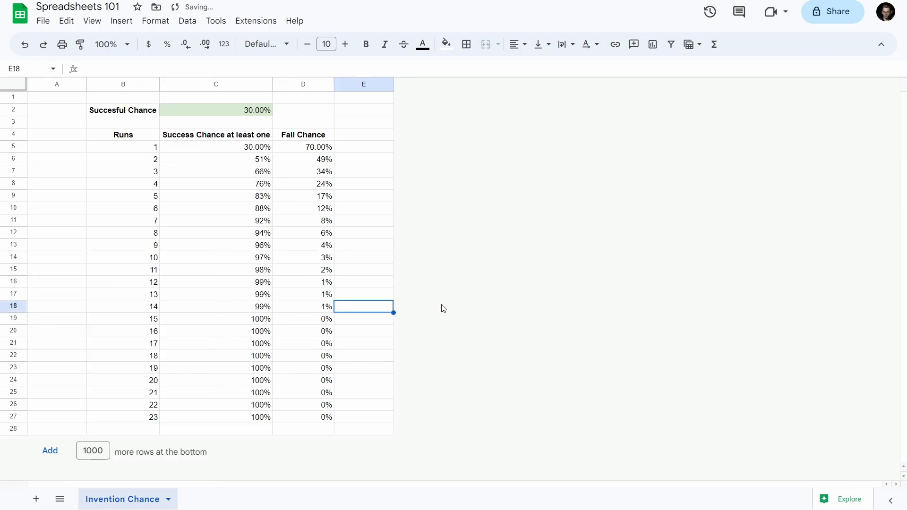
{"action": "key", "text": "Up"}
{"action": "key", "text": "Up"}
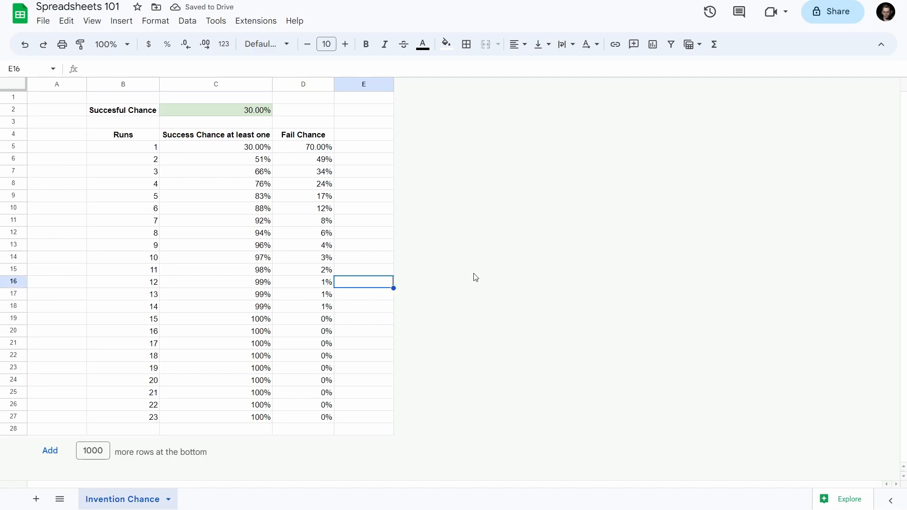
{"action": "key", "text": "Up"}
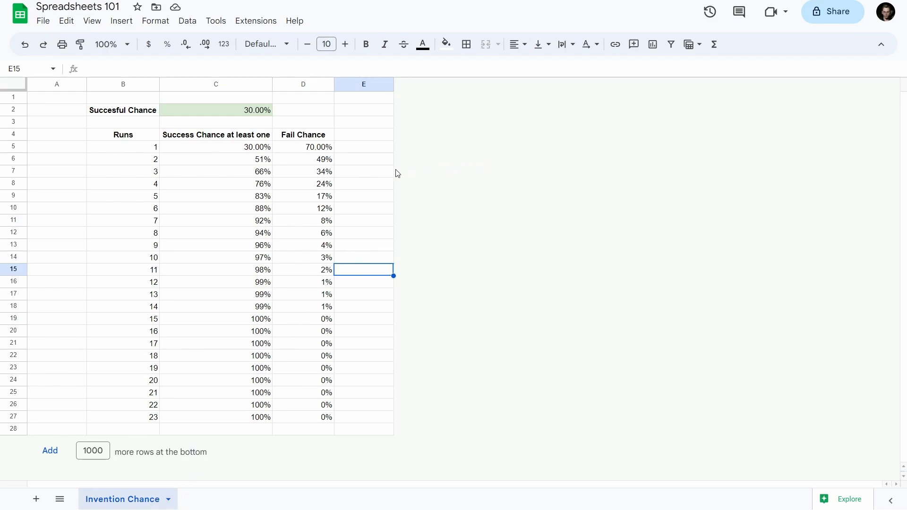
Step: Examine how the formulas down the Fail Chance column reference $D$5 and how D5 depends on the base chance in C2
{"action": "left_click", "coordinate": [303, 148]}
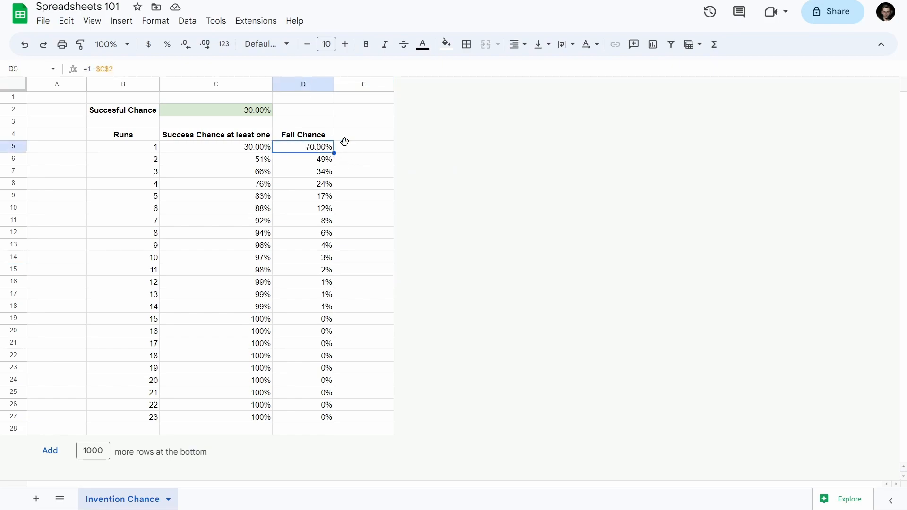
{"action": "left_click", "coordinate": [325, 232]}
{"action": "left_click", "coordinate": [248, 248]}
{"action": "left_click", "coordinate": [304, 283]}
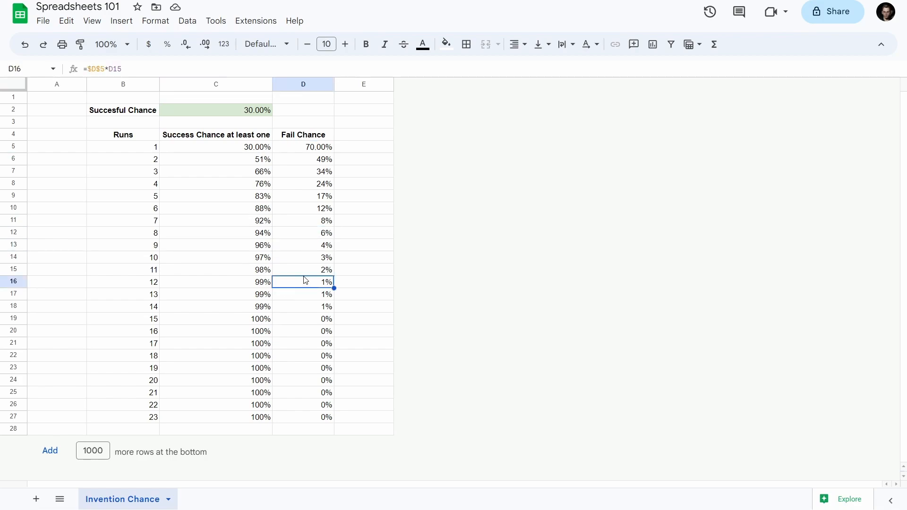
{"action": "left_click", "coordinate": [303, 234]}
{"action": "left_click", "coordinate": [315, 198]}
{"action": "left_click", "coordinate": [310, 294]}
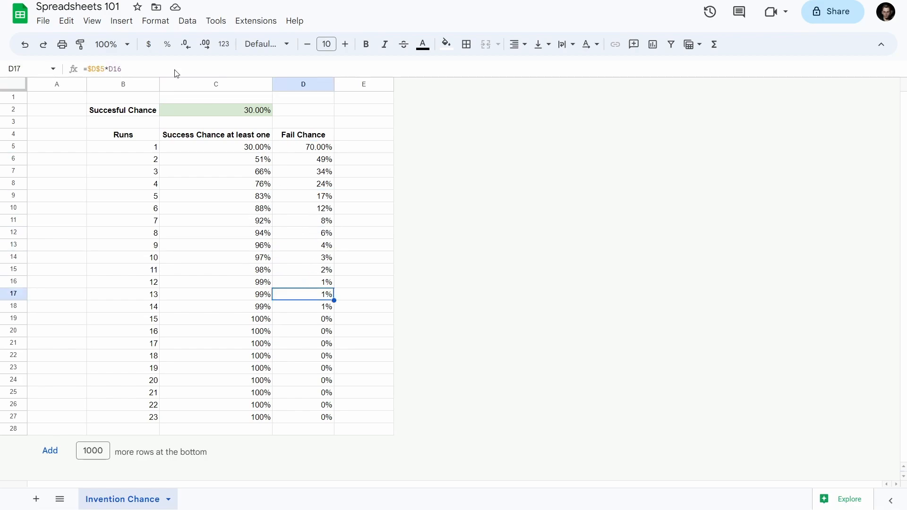
{"action": "left_click", "coordinate": [153, 70]}
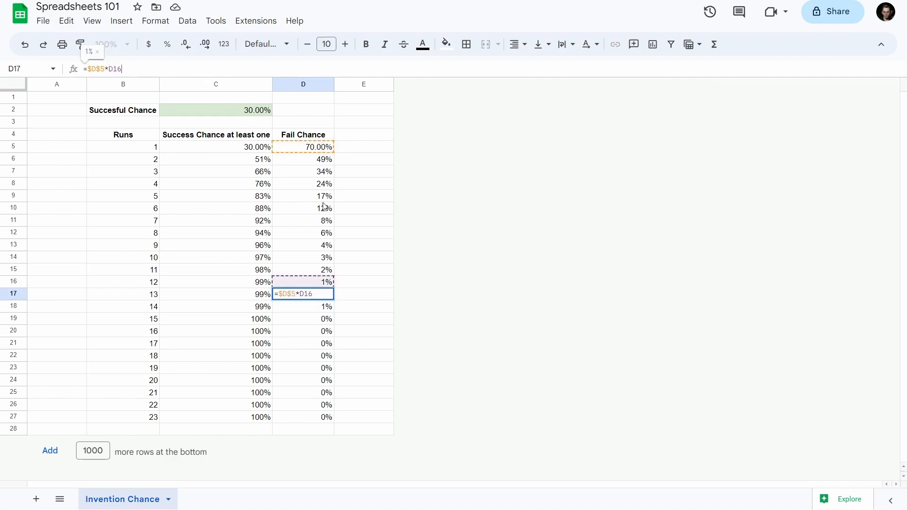
{"action": "left_click", "coordinate": [208, 188]}
{"action": "left_click", "coordinate": [318, 220]}
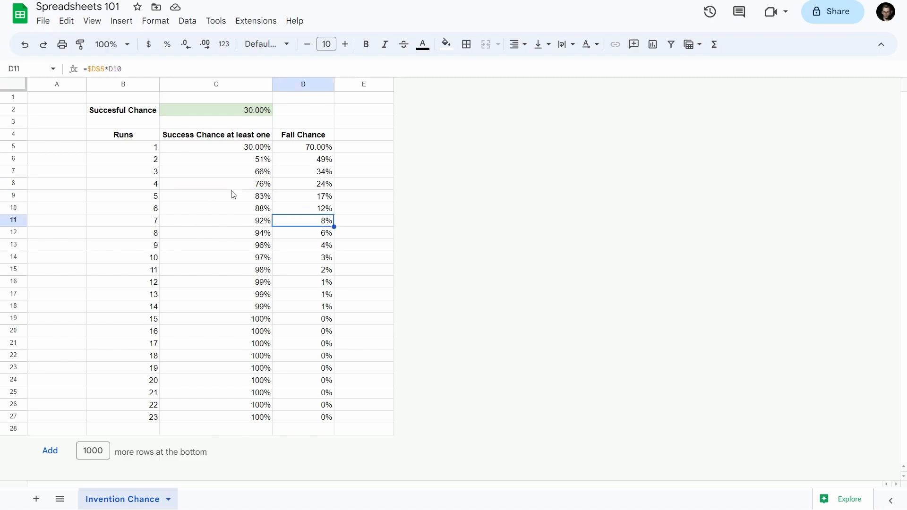
{"action": "left_click", "coordinate": [232, 195]}
{"action": "left_click", "coordinate": [237, 273]}
{"action": "left_click", "coordinate": [269, 293]}
{"action": "left_click", "coordinate": [309, 299]}
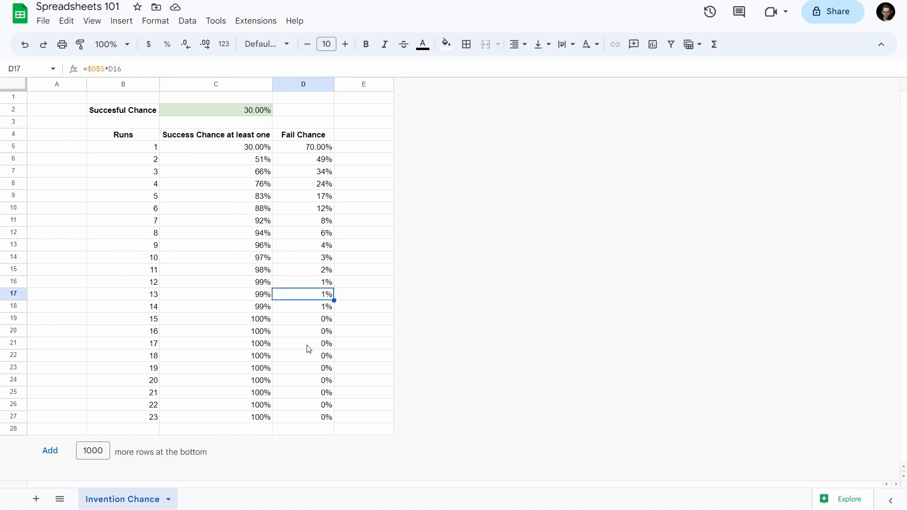
{"action": "left_click", "coordinate": [309, 348]}
{"action": "left_click", "coordinate": [301, 233]}
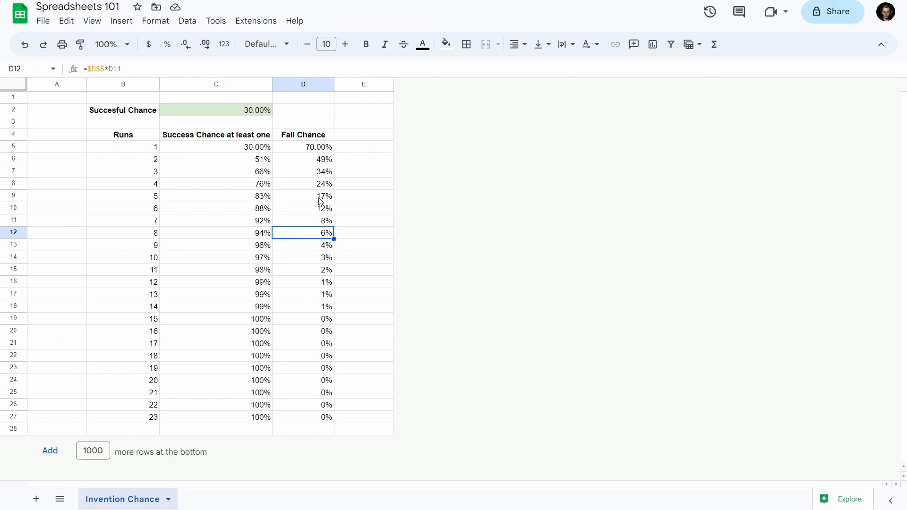
{"action": "left_click", "coordinate": [313, 150]}
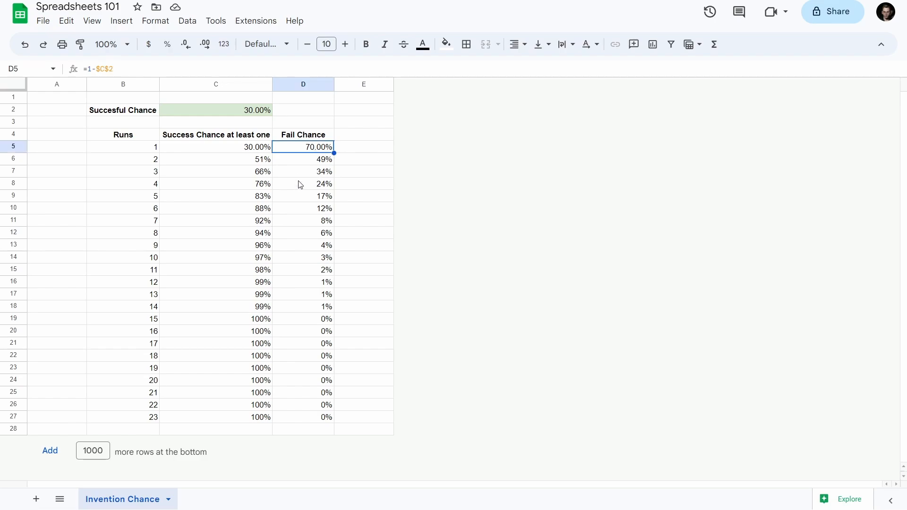
{"action": "left_click", "coordinate": [205, 113]}
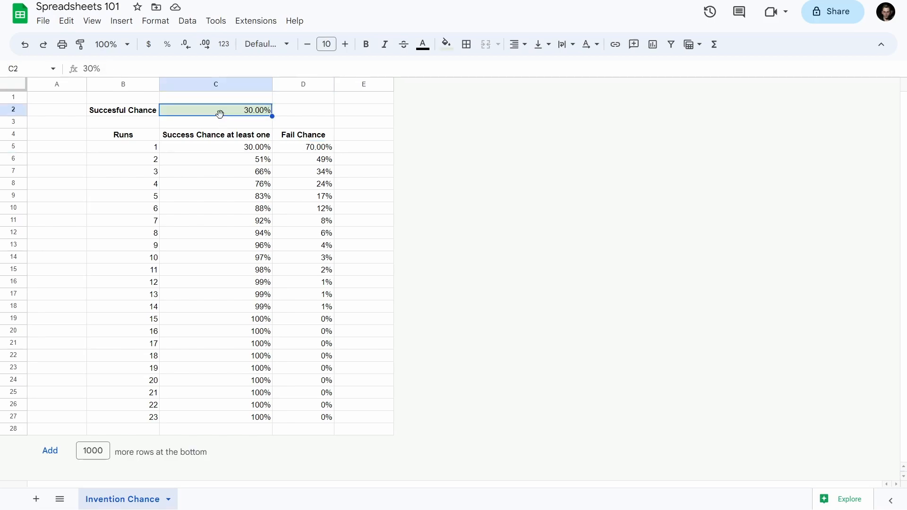
{"action": "left_click", "coordinate": [233, 139]}
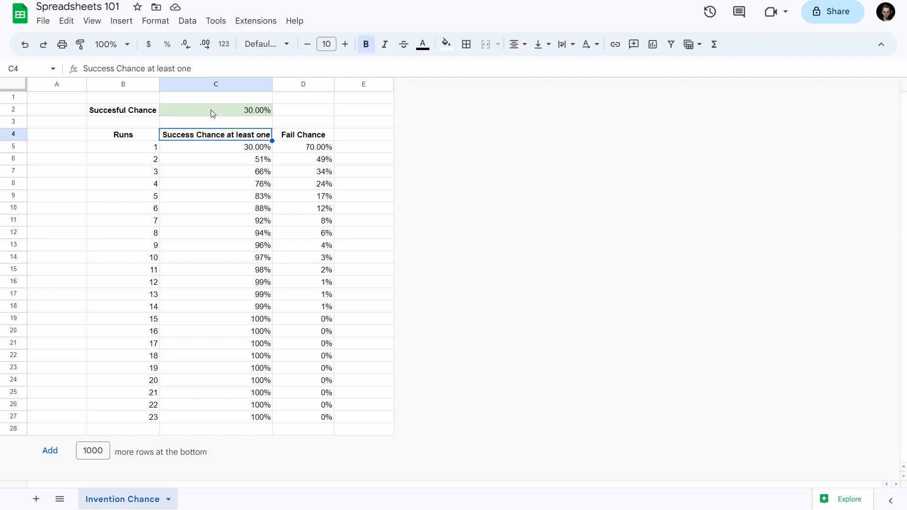
Step: Start a new named range for the base success chance cell C2 and name it SuccessChance
{"action": "left_click", "coordinate": [198, 114]}
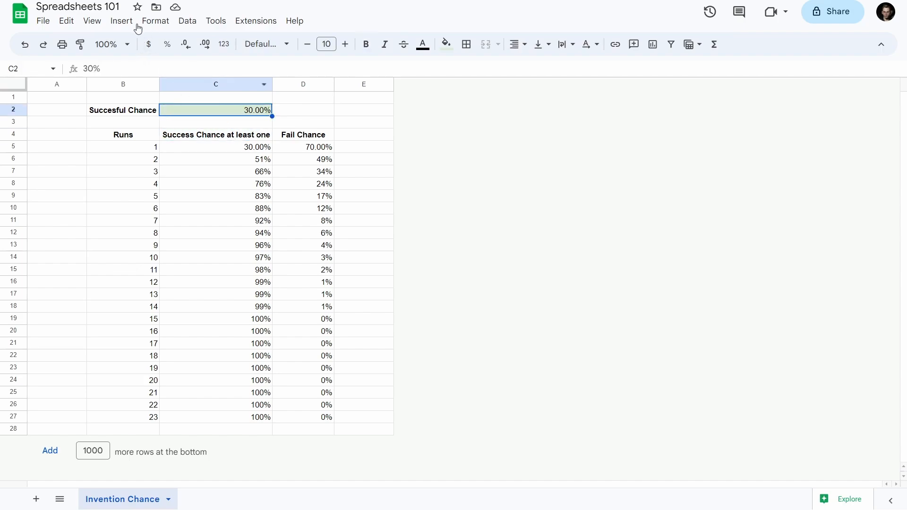
{"action": "left_click", "coordinate": [119, 22]}
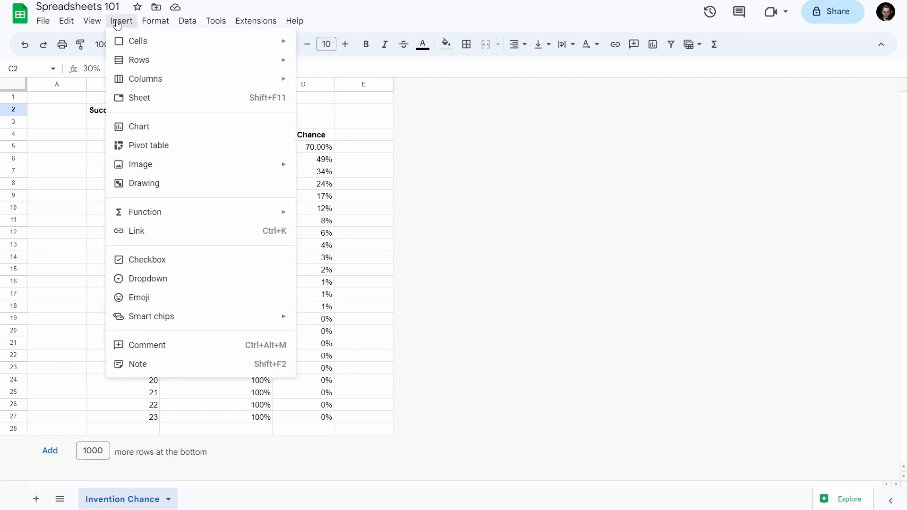
{"action": "mouse_move", "coordinate": [157, 23]}
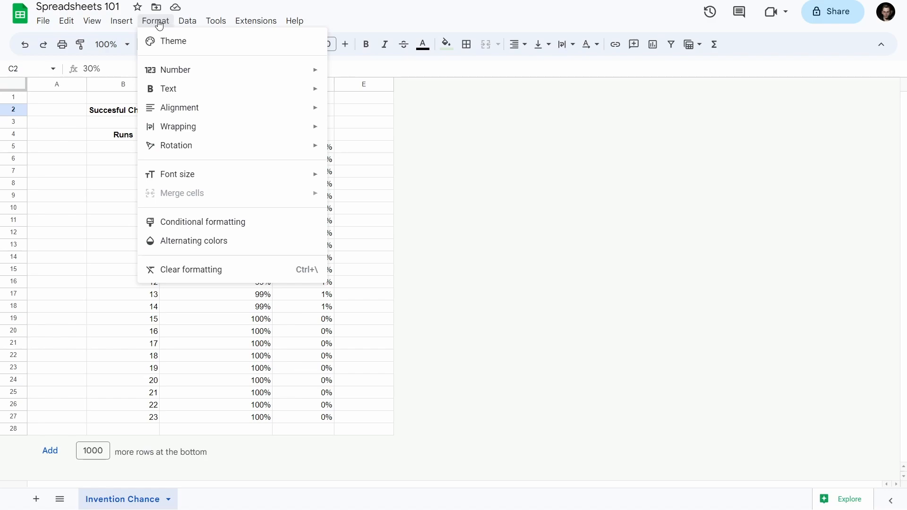
{"action": "mouse_move", "coordinate": [191, 25]}
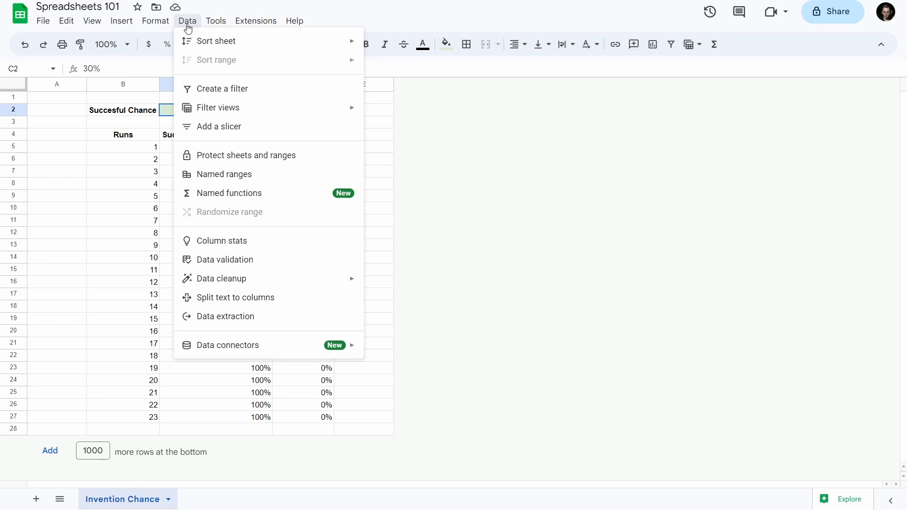
{"action": "left_click", "coordinate": [222, 183]}
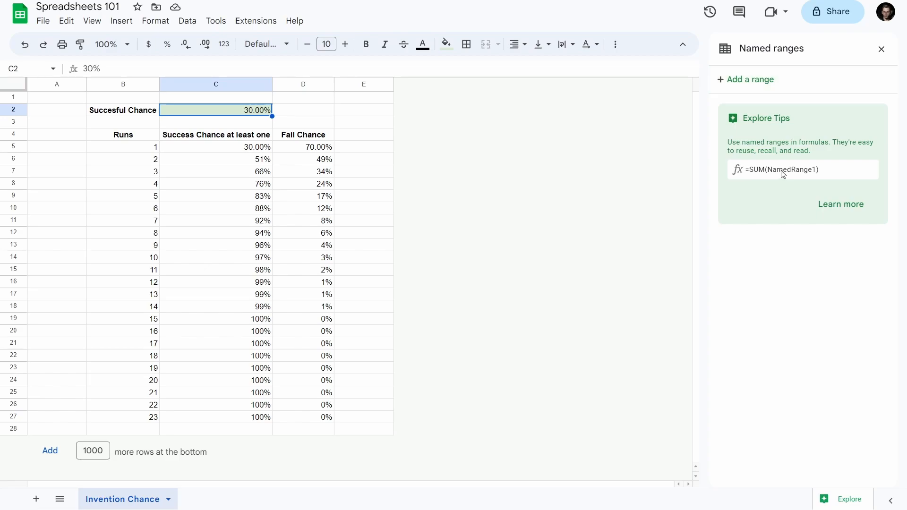
{"action": "left_click", "coordinate": [743, 81]}
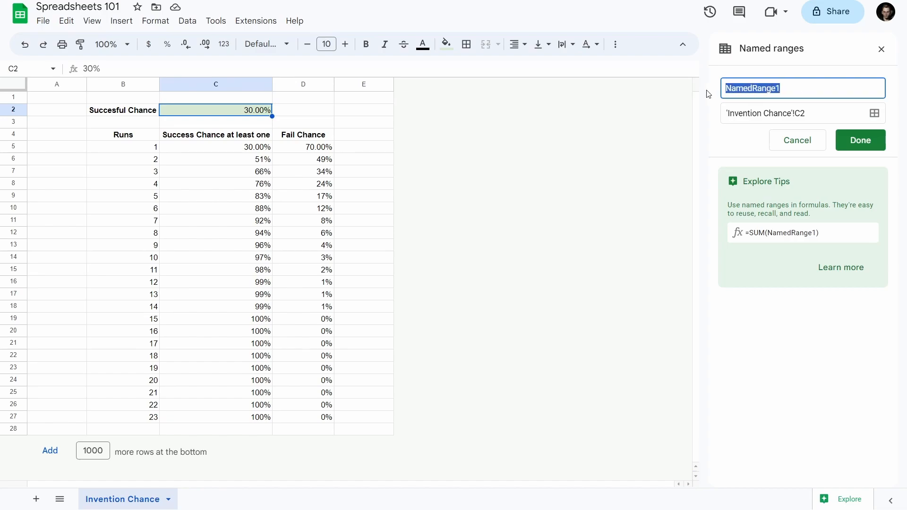
{"action": "type", "text": "SuccessChance"}
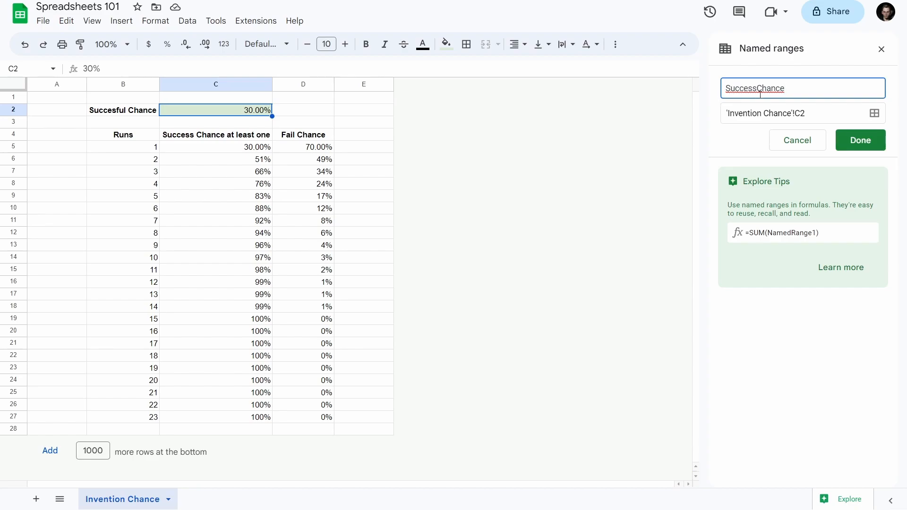
{"action": "left_click_drag", "start_coordinate": [727, 88], "coordinate": [814, 88]}
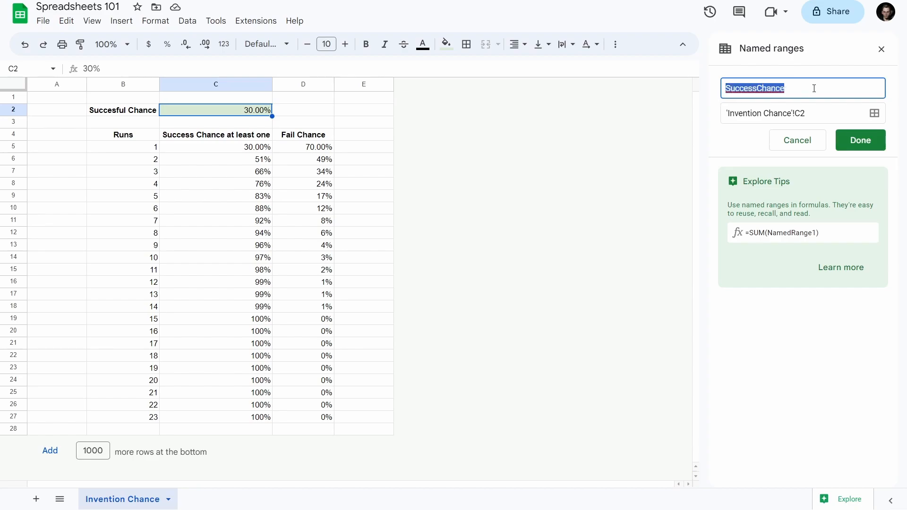
{"action": "left_click", "coordinate": [814, 88]}
{"action": "left_click", "coordinate": [785, 115]}
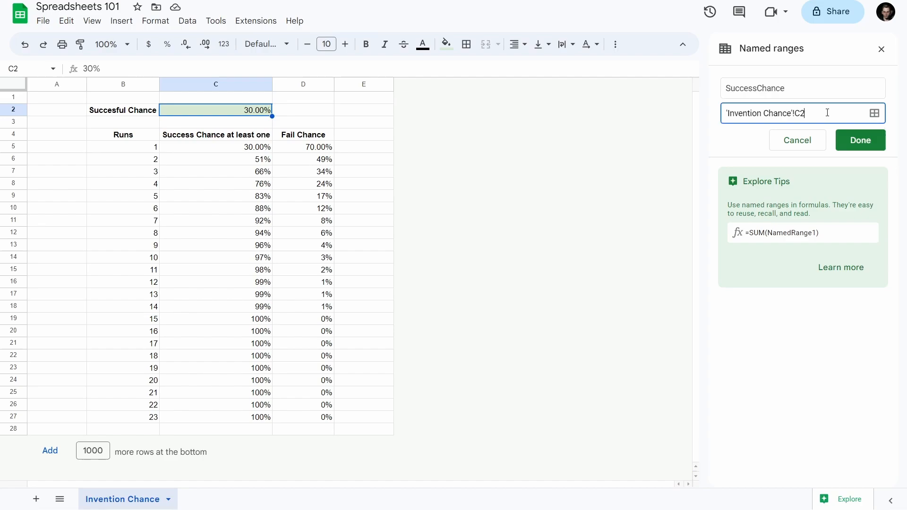
Step: Pick cell C2 on the sheet as the range for SuccessChance and save the named range
{"action": "left_click", "coordinate": [874, 114]}
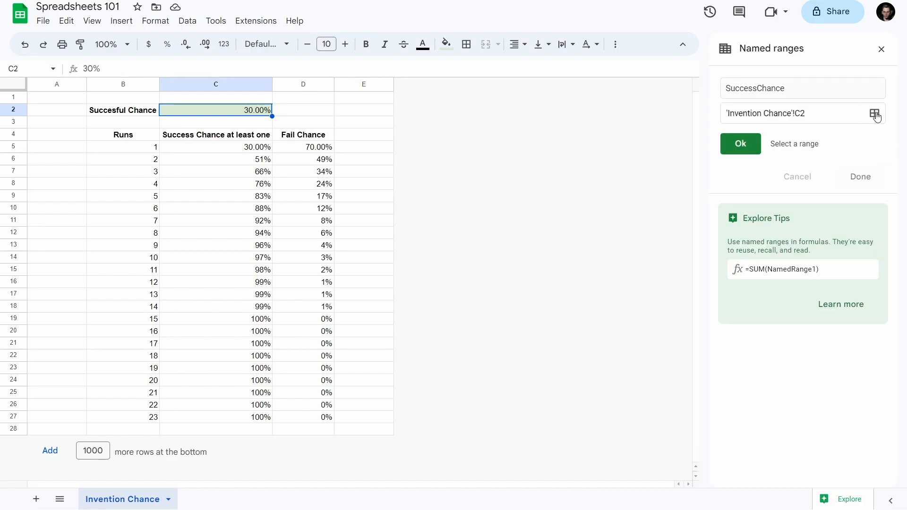
{"action": "left_click", "coordinate": [874, 113]}
{"action": "left_click", "coordinate": [830, 118]}
{"action": "left_click", "coordinate": [203, 160]}
{"action": "left_click", "coordinate": [250, 109]}
{"action": "left_click", "coordinate": [226, 160]}
{"action": "left_click", "coordinate": [286, 183]}
{"action": "left_click", "coordinate": [316, 241]}
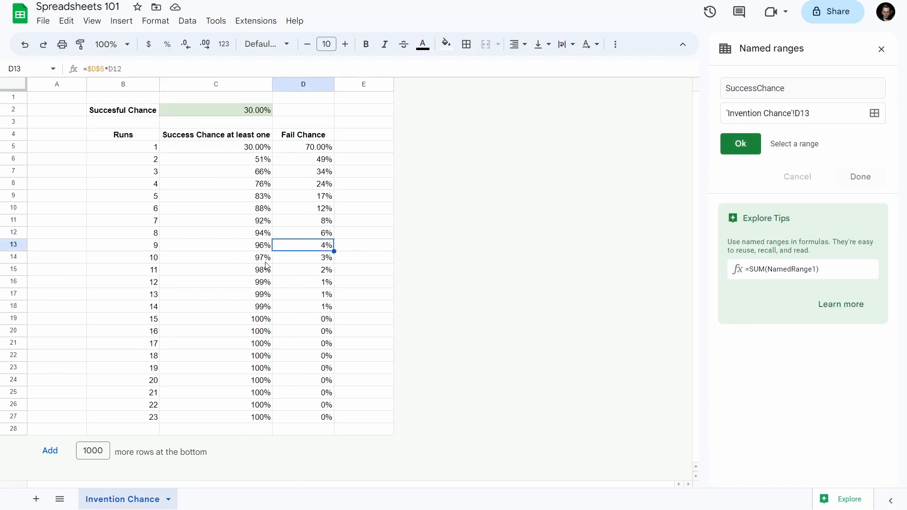
{"action": "left_click", "coordinate": [266, 261]}
{"action": "left_click", "coordinate": [195, 112]}
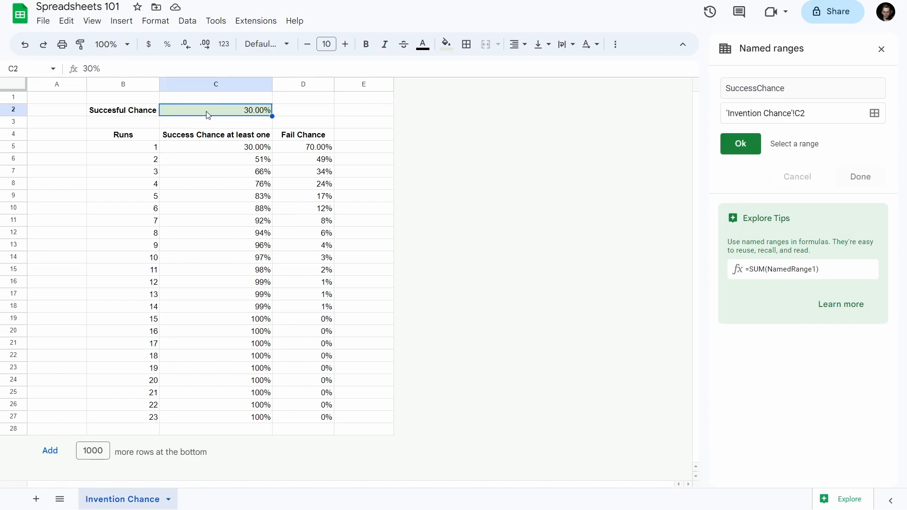
{"action": "left_click", "coordinate": [741, 143]}
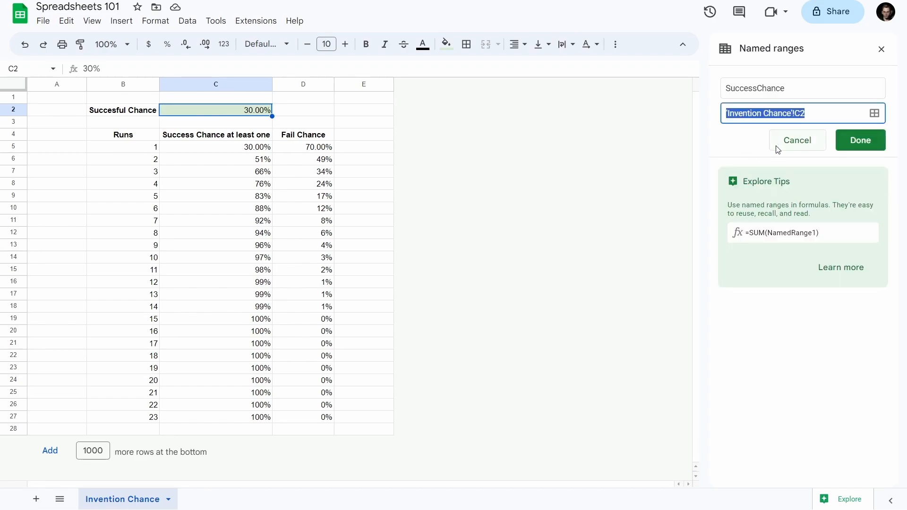
{"action": "left_click", "coordinate": [864, 141]}
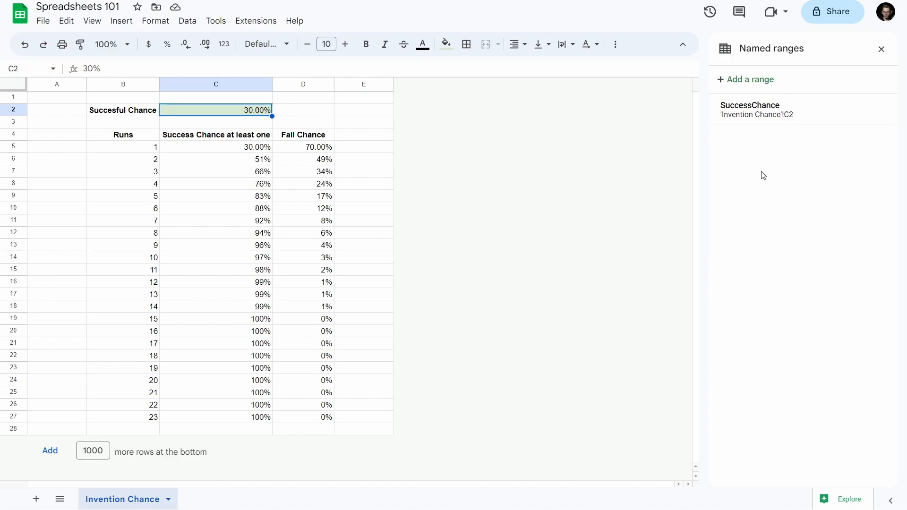
Step: Replace the $C$2 reference in D5's fail chance formula with the named range, making it =1-SuccessChance
{"action": "left_click", "coordinate": [297, 120]}
{"action": "left_click", "coordinate": [314, 112]}
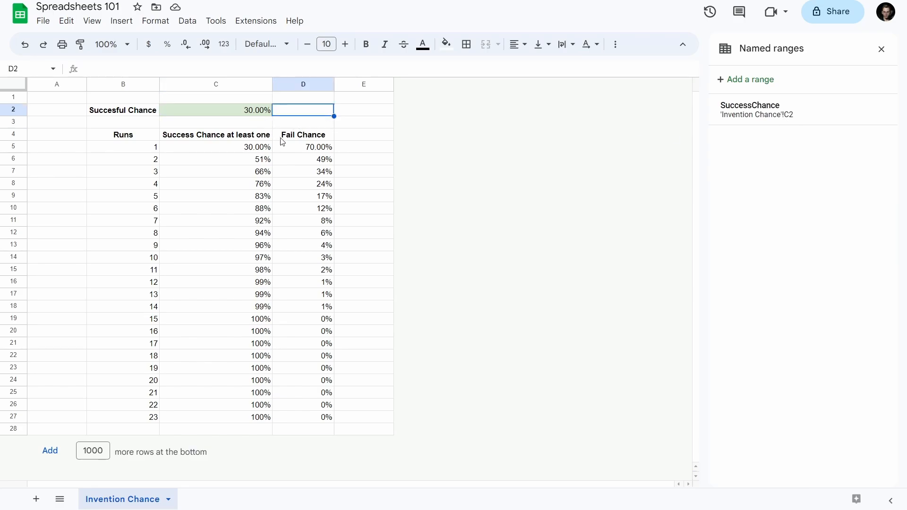
{"action": "left_click", "coordinate": [292, 148]}
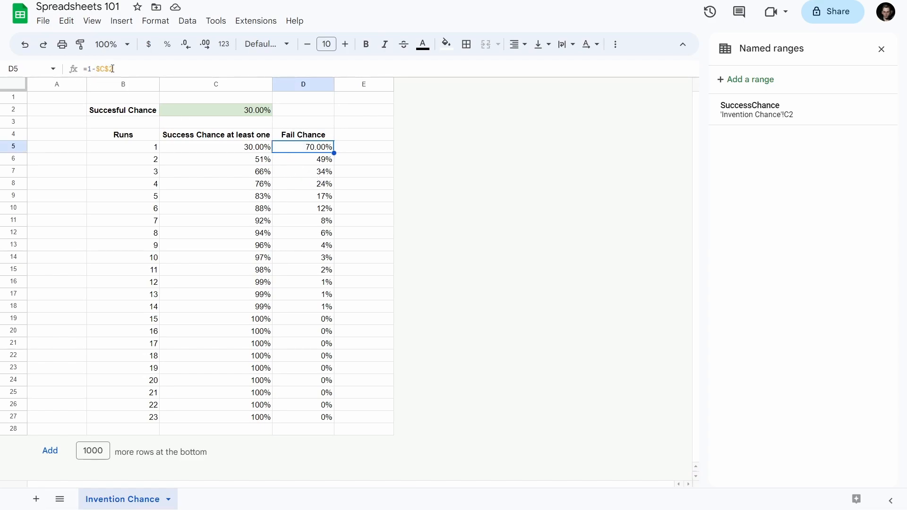
{"action": "left_click_drag", "start_coordinate": [96, 69], "coordinate": [134, 69]}
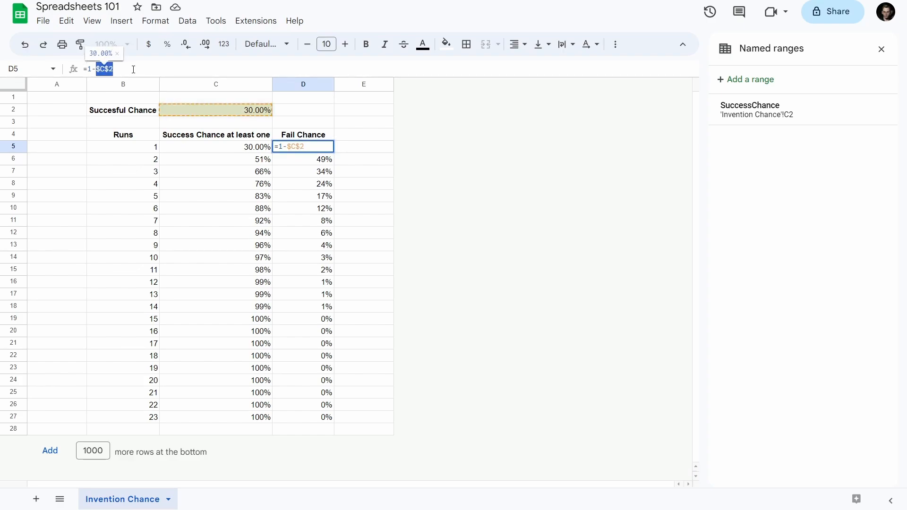
{"action": "type", "text": "Success"}
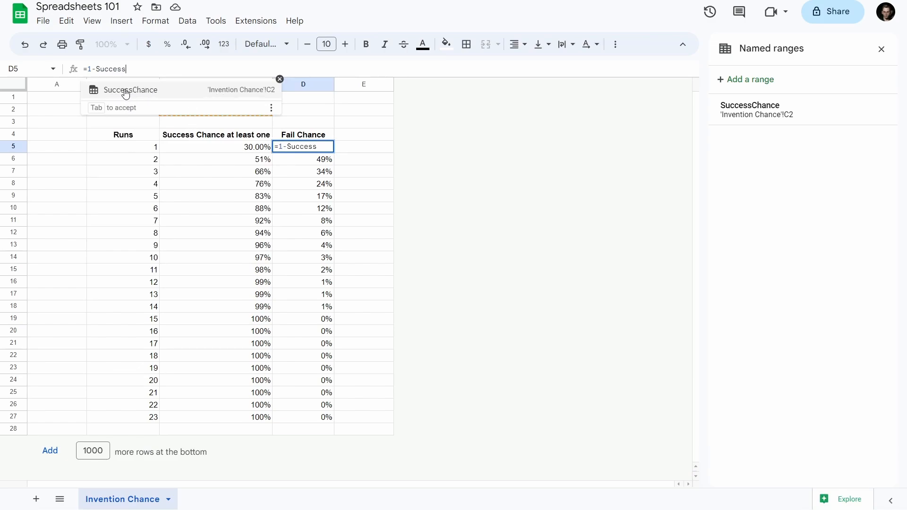
{"action": "left_click", "coordinate": [157, 91]}
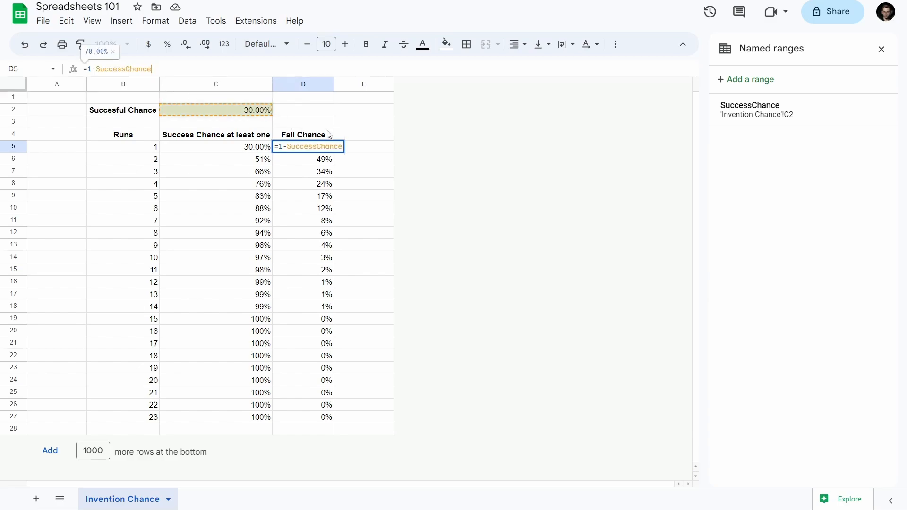
{"action": "key", "text": "Return"}
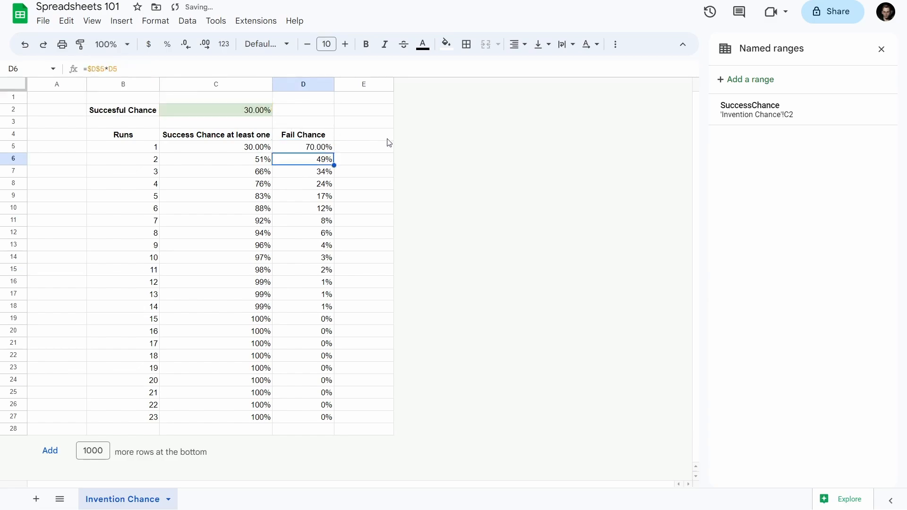
Step: Review the formula in D5 that uses the SuccessChance named range
{"action": "left_click", "coordinate": [323, 151]}
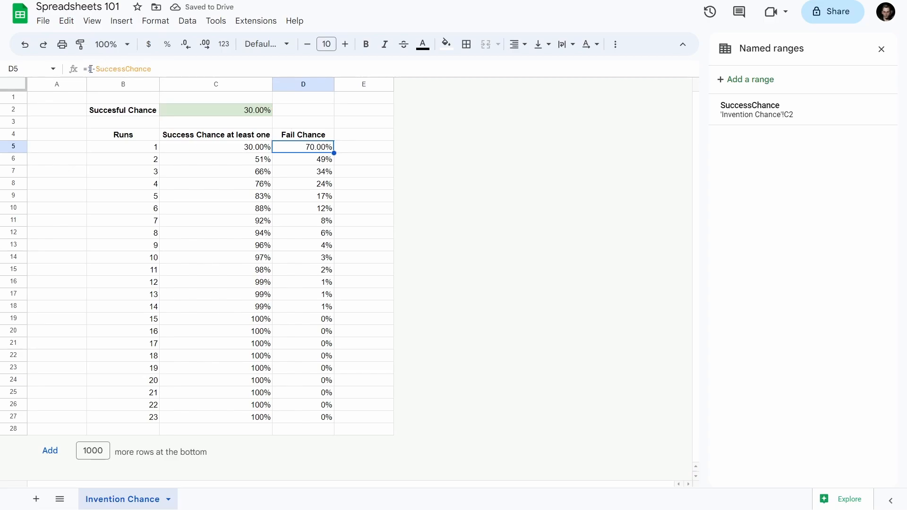
{"action": "left_click_drag", "start_coordinate": [96, 70], "coordinate": [168, 76]}
{"action": "left_click", "coordinate": [168, 70]}
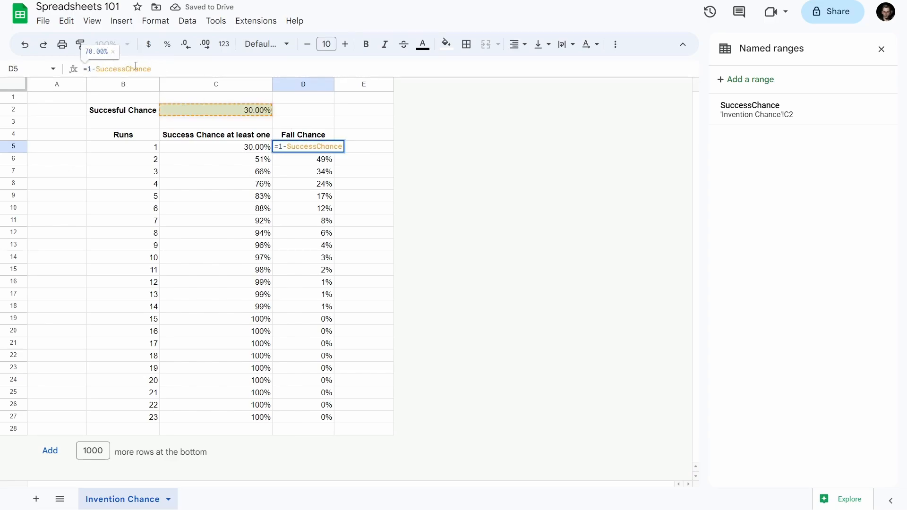
{"action": "left_click_drag", "start_coordinate": [84, 71], "coordinate": [155, 71]}
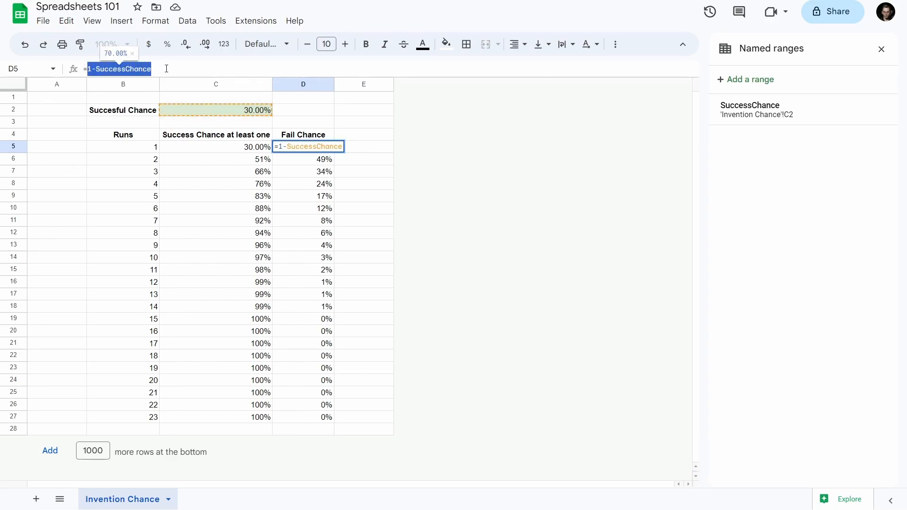
{"action": "left_click", "coordinate": [169, 68]}
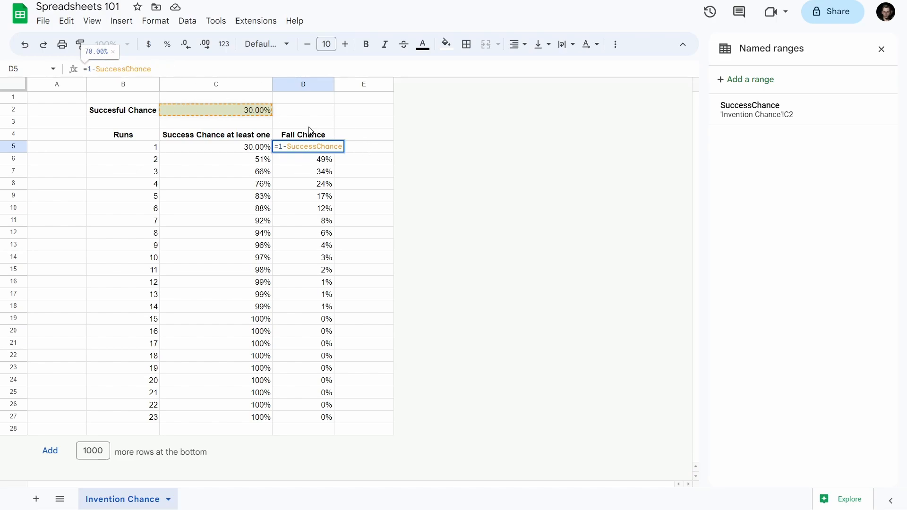
{"action": "key", "text": "Return"}
{"action": "left_click", "coordinate": [333, 149]}
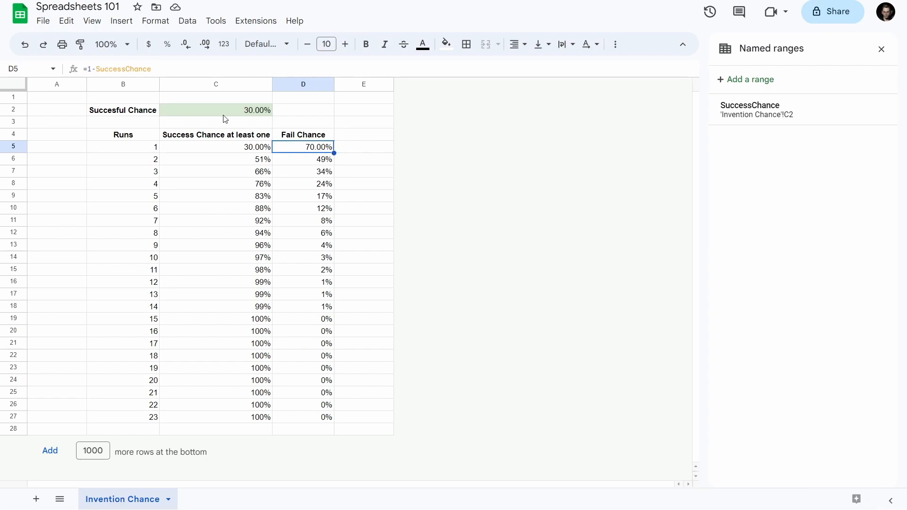
Step: Display the sheet's formulas instead of values and examine how C5 and D5 use the base success chance
{"action": "left_click", "coordinate": [195, 116]}
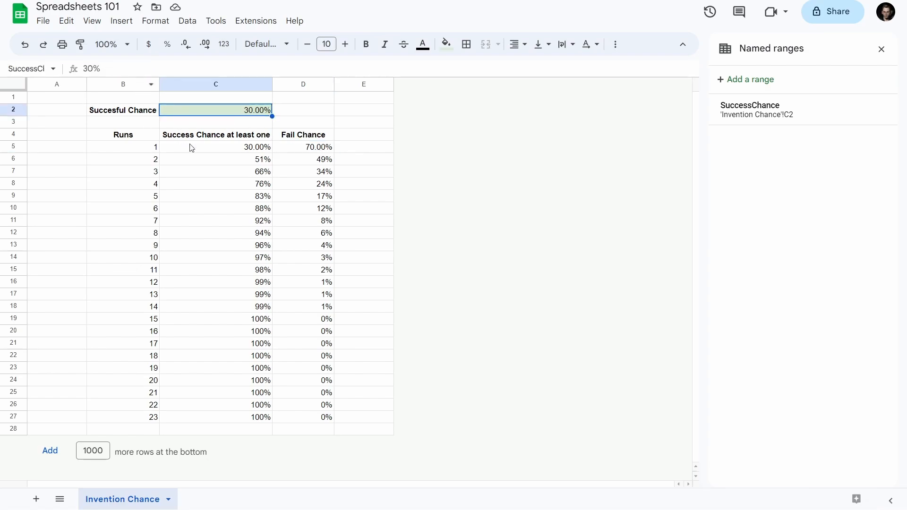
{"action": "left_click", "coordinate": [309, 151]}
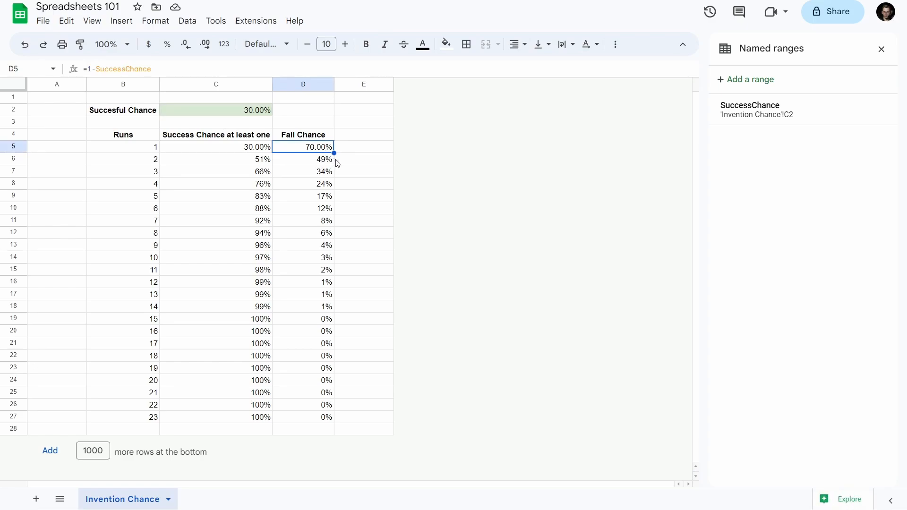
{"action": "key", "text": "ctrl+grave"}
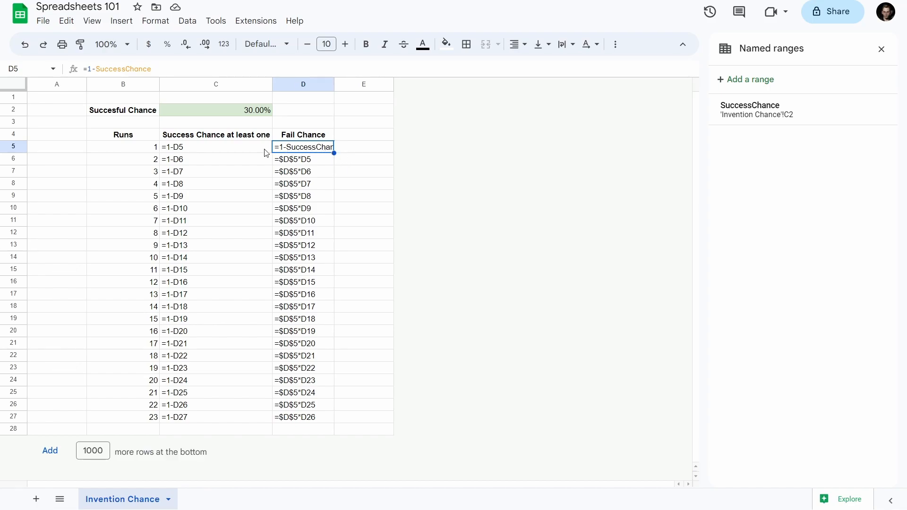
{"action": "left_click_drag", "start_coordinate": [200, 138], "coordinate": [206, 184]}
{"action": "left_click", "coordinate": [209, 144]}
{"action": "left_click", "coordinate": [211, 138]}
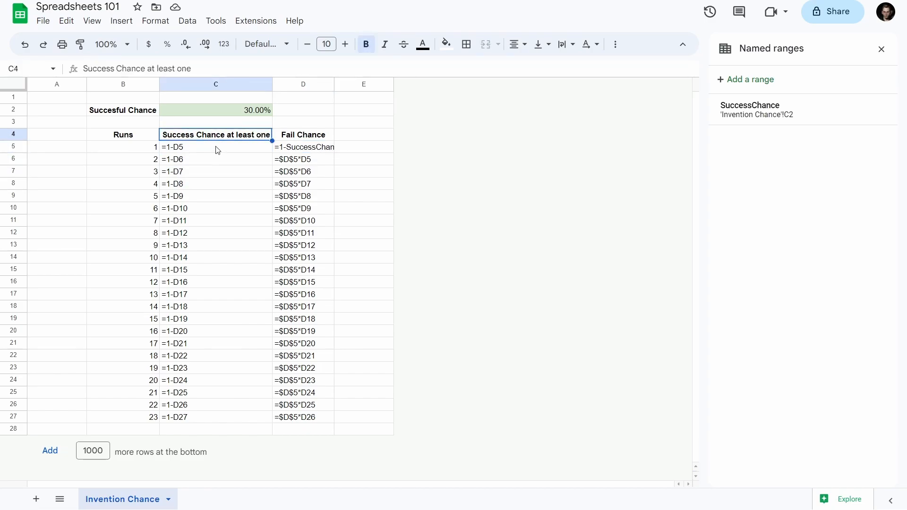
{"action": "left_click", "coordinate": [219, 154]}
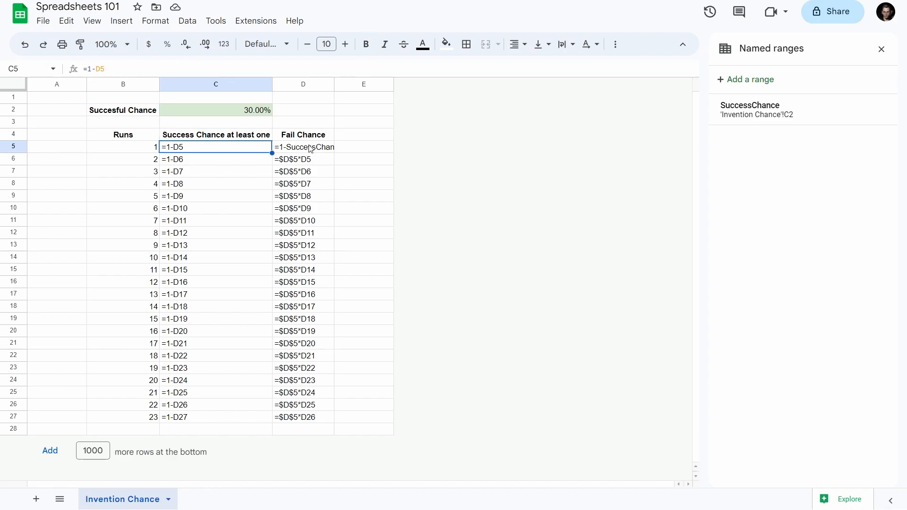
{"action": "left_click_drag", "start_coordinate": [305, 150], "coordinate": [310, 420]}
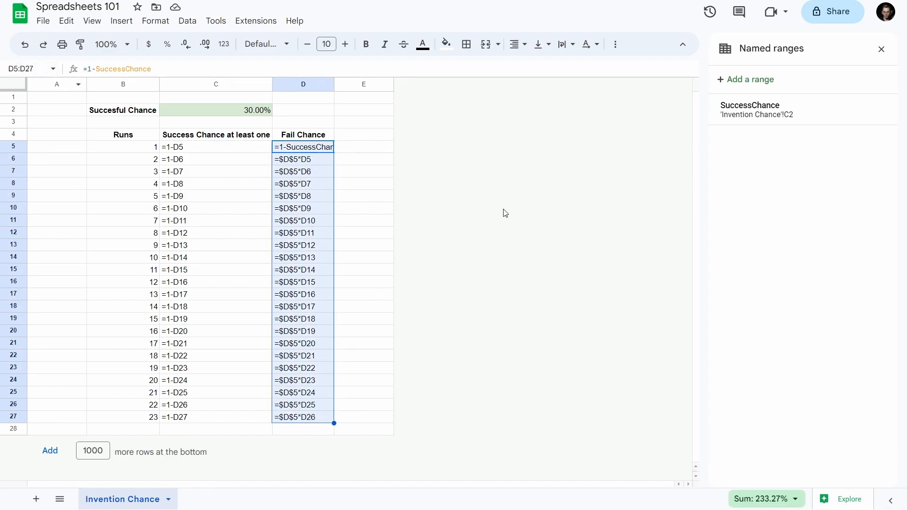
{"action": "left_click", "coordinate": [55, 71]}
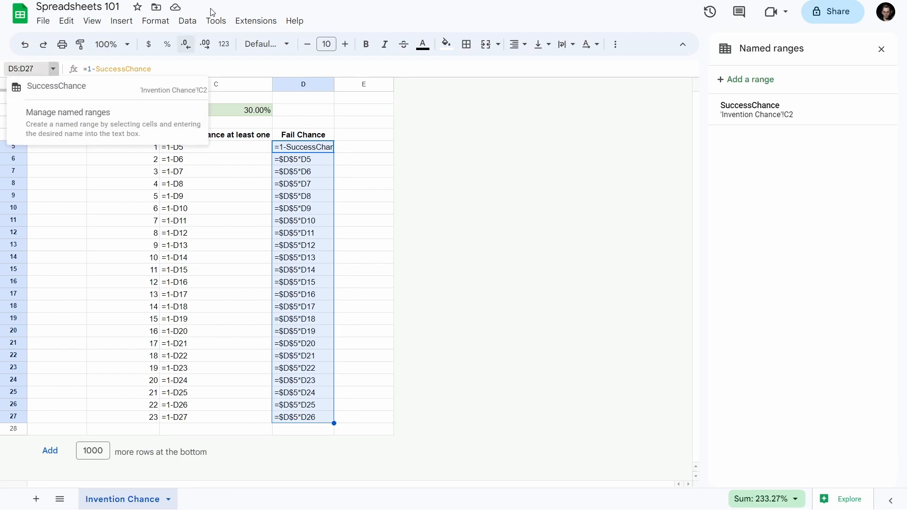
{"action": "left_click", "coordinate": [188, 21]}
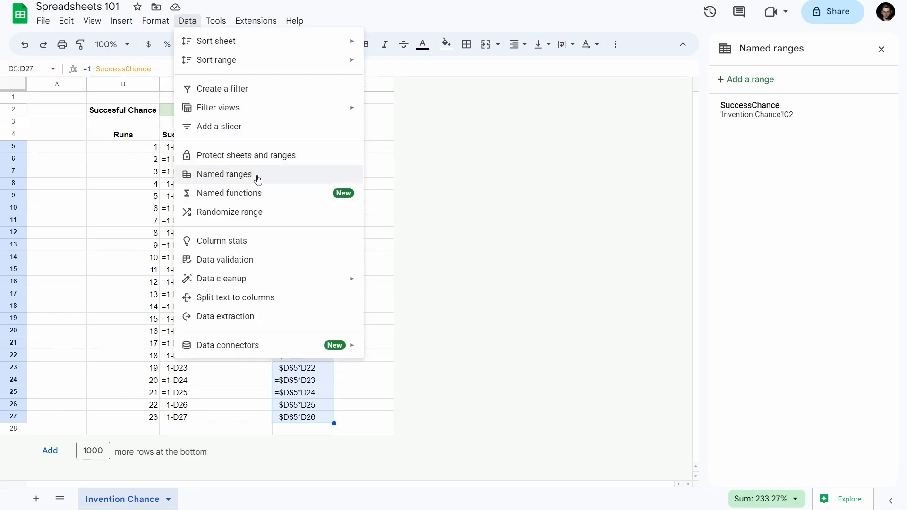
{"action": "left_click", "coordinate": [203, 9]}
{"action": "left_click", "coordinate": [55, 71]}
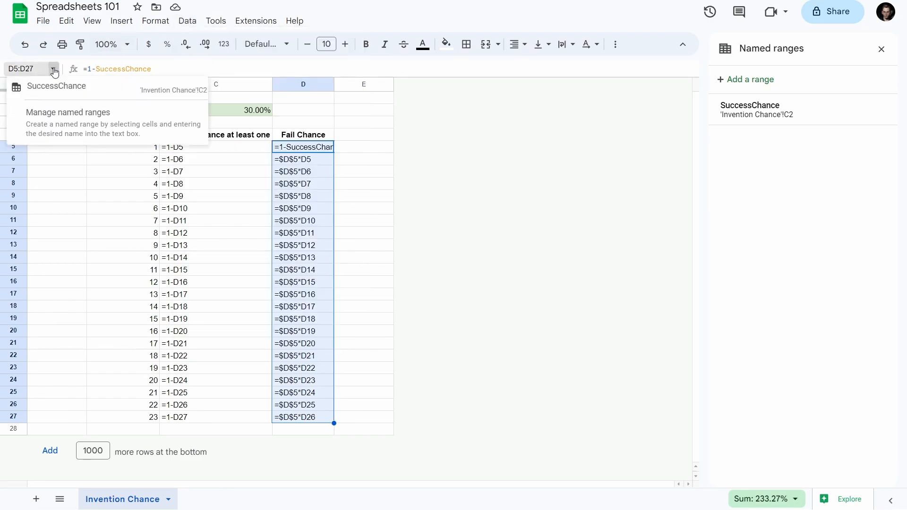
{"action": "left_click", "coordinate": [65, 129]}
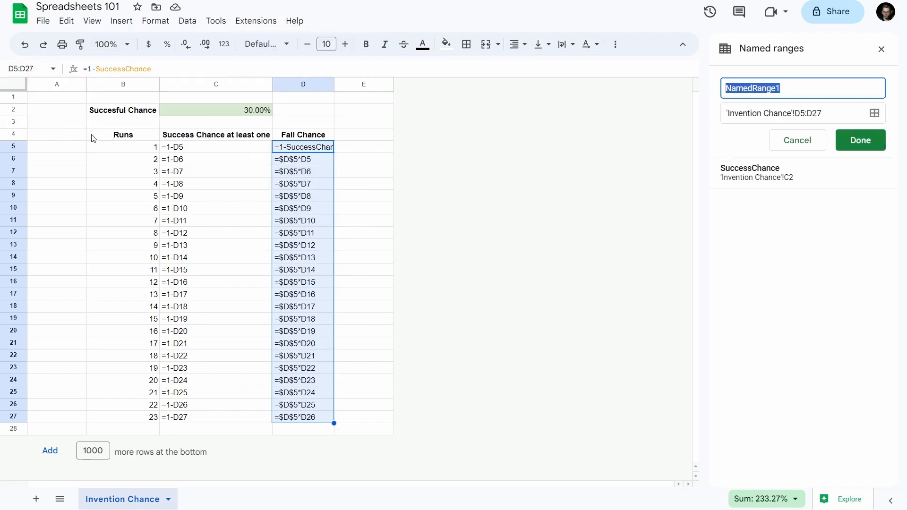
{"action": "left_click", "coordinate": [809, 148]}
{"action": "left_click", "coordinate": [882, 50]}
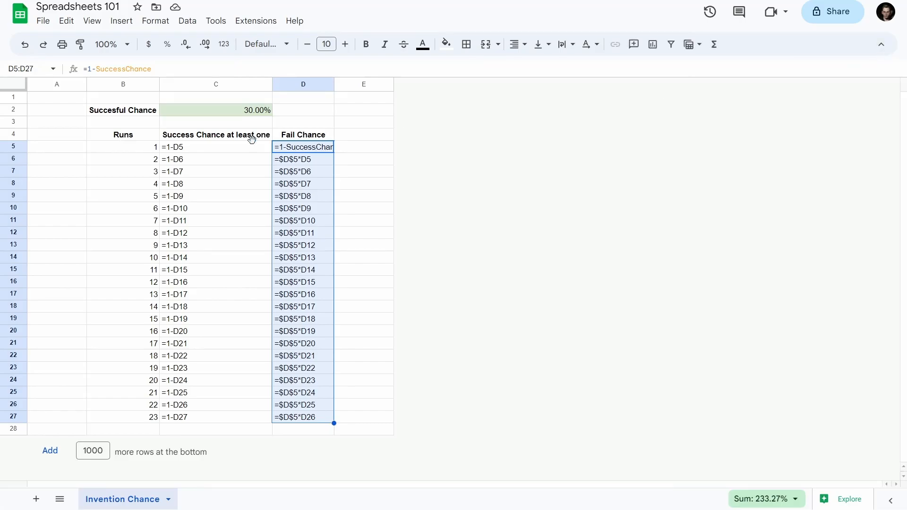
{"action": "left_click", "coordinate": [39, 69]}
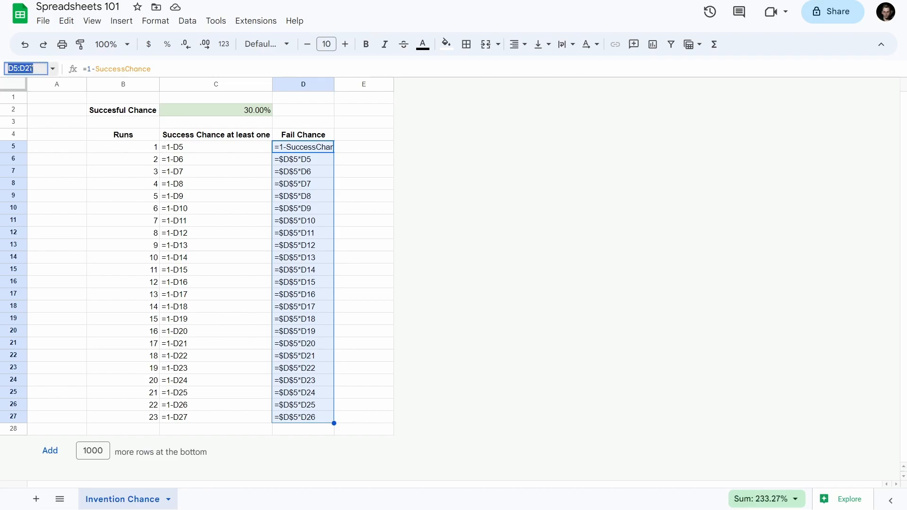
{"action": "left_click", "coordinate": [457, 152]}
Step: Select the whole column D and define it as the named range FailChance
{"action": "left_click", "coordinate": [301, 86]}
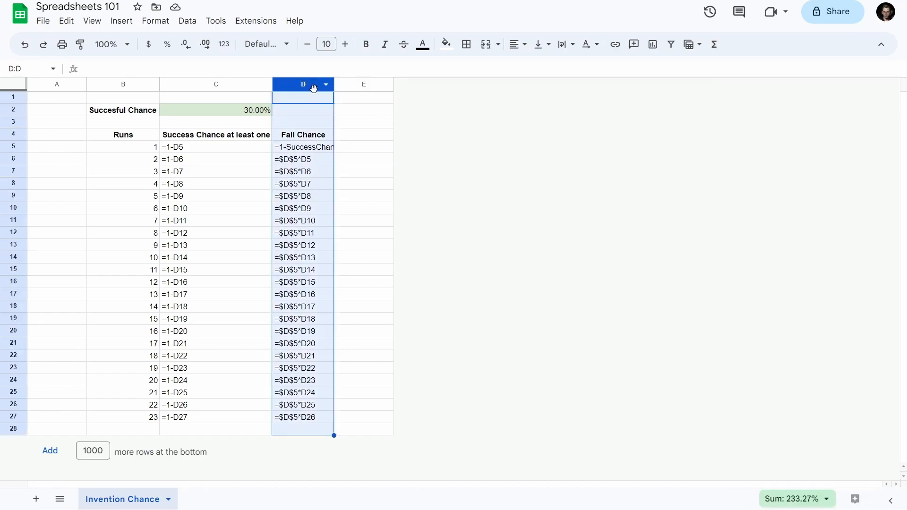
{"action": "left_click", "coordinate": [36, 68]}
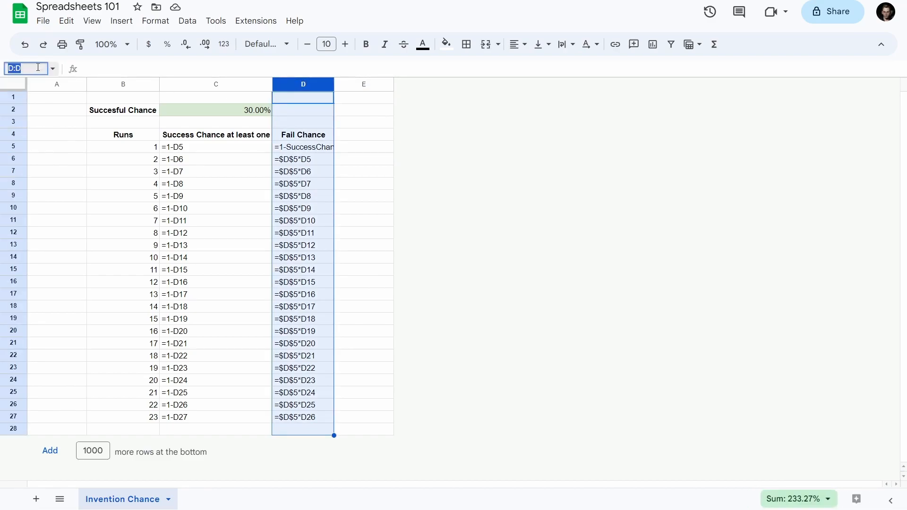
{"action": "type", "text": "FailChance"}
{"action": "key", "text": "Return"}
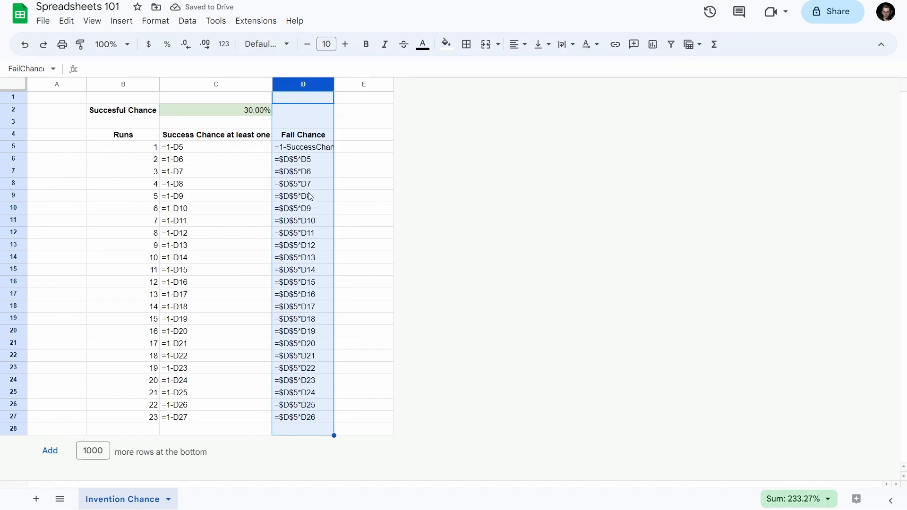
Step: Replace the D5 reference in C5's success chance formula with the named range, making it =1-FailChance
{"action": "left_click", "coordinate": [202, 149]}
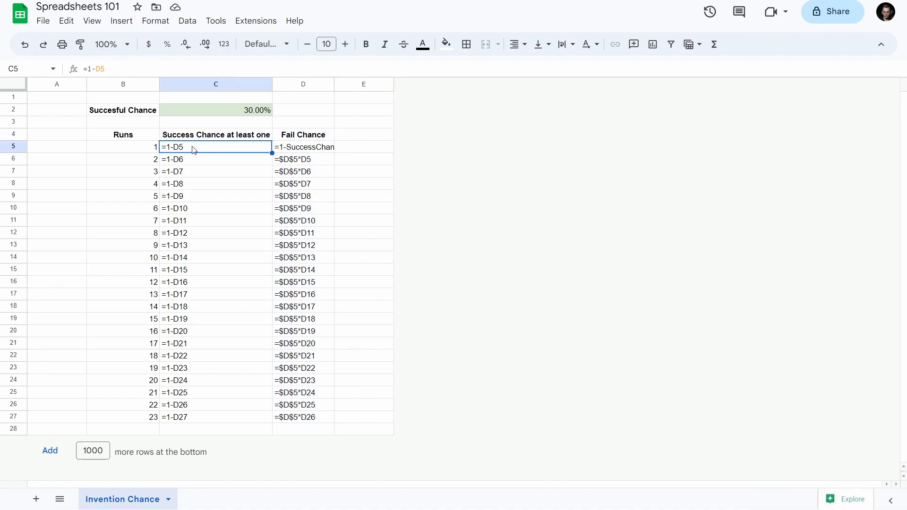
{"action": "left_click", "coordinate": [99, 69]}
{"action": "left_click_drag", "start_coordinate": [114, 69], "coordinate": [137, 72]}
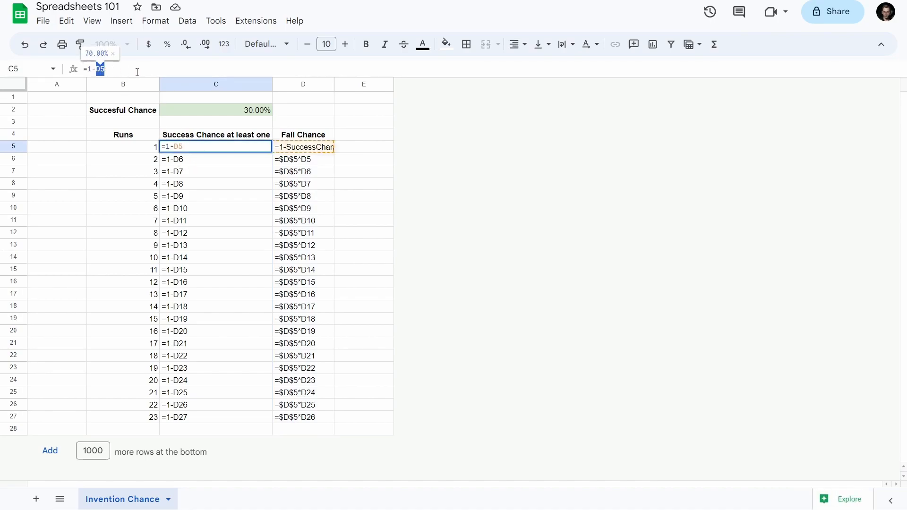
{"action": "type", "text": "FailChance"}
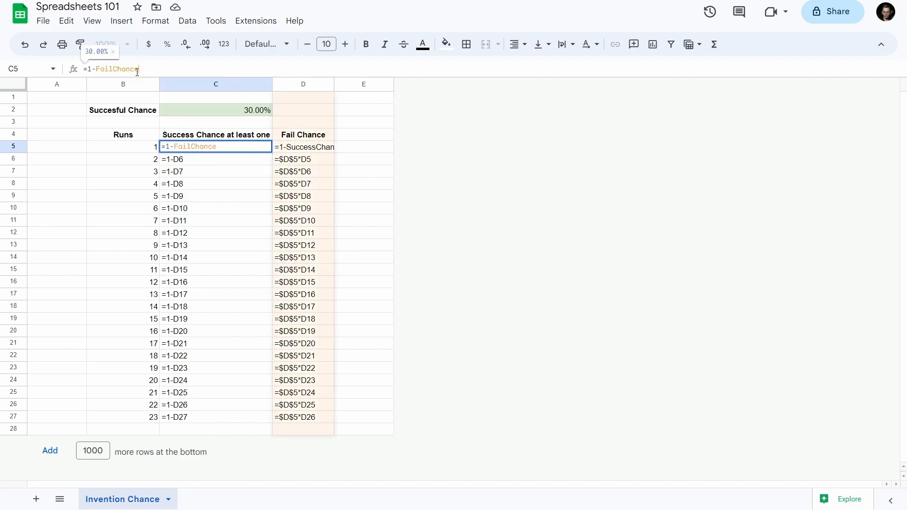
{"action": "key", "text": "Return"}
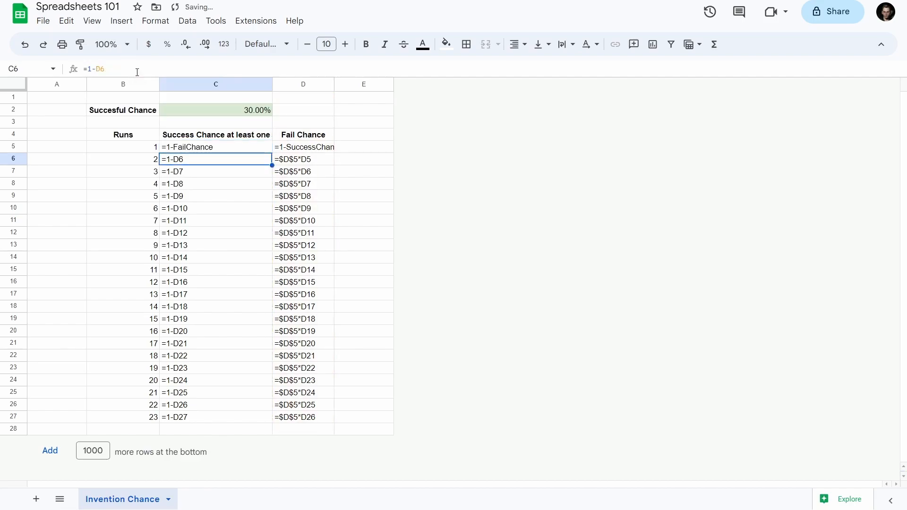
Step: Fill C5's =1-FailChance formula down through C27 and switch the sheet back to showing values
{"action": "left_click", "coordinate": [236, 149]}
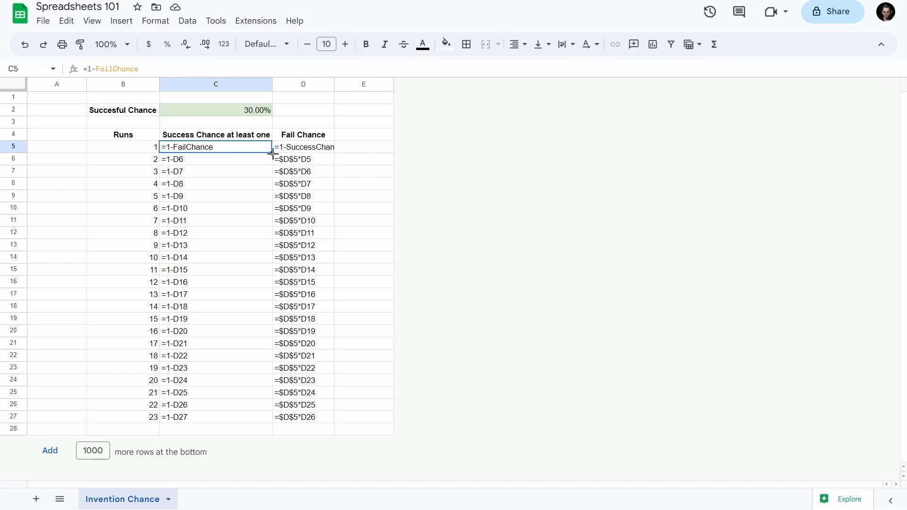
{"action": "left_click_drag", "start_coordinate": [272, 153], "coordinate": [265, 417]}
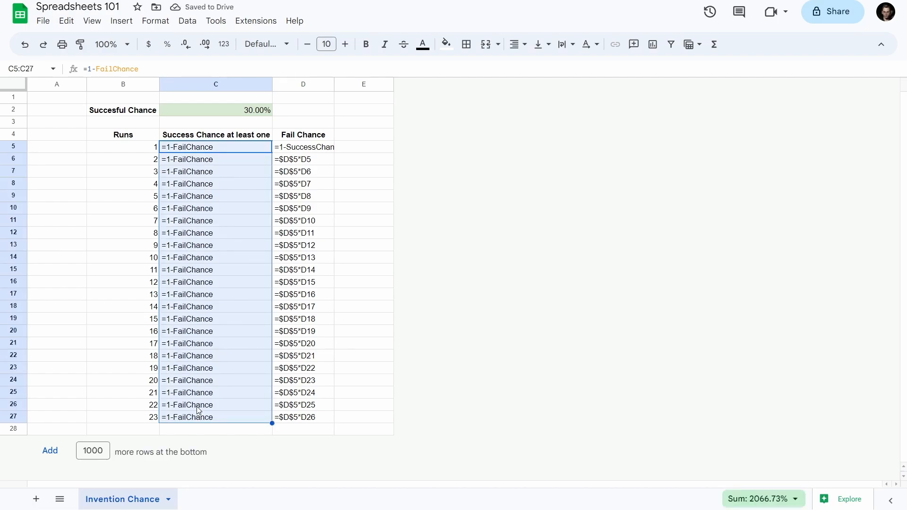
{"action": "left_click", "coordinate": [203, 212]}
{"action": "key", "text": "ctrl+grave"}
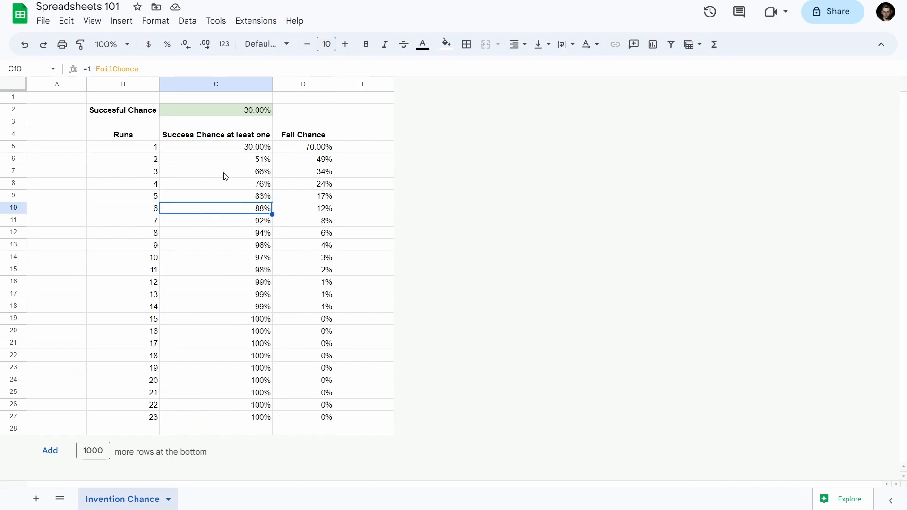
Step: Check the success chance values and their FailChance formula in various rows of column C
{"action": "left_click_drag", "start_coordinate": [233, 174], "coordinate": [235, 295]}
{"action": "left_click", "coordinate": [235, 295]}
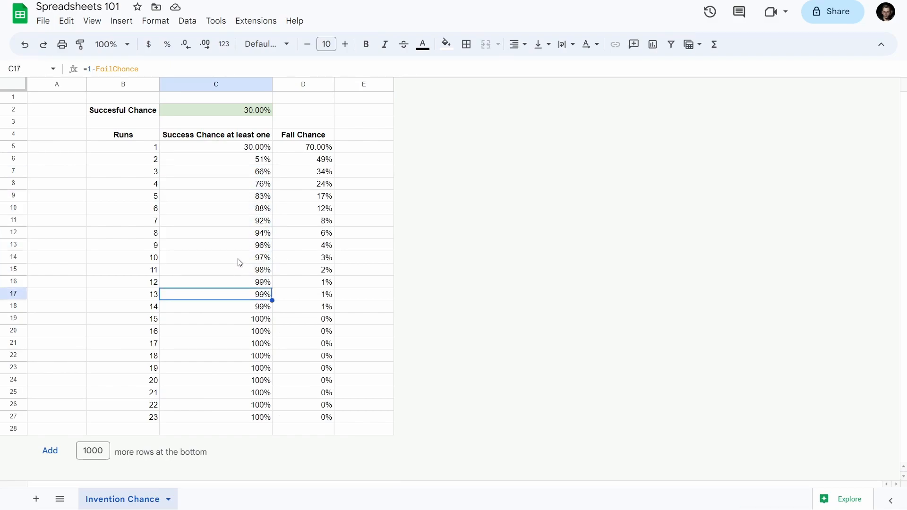
{"action": "left_click_drag", "start_coordinate": [239, 263], "coordinate": [236, 200]}
{"action": "left_click", "coordinate": [237, 199]}
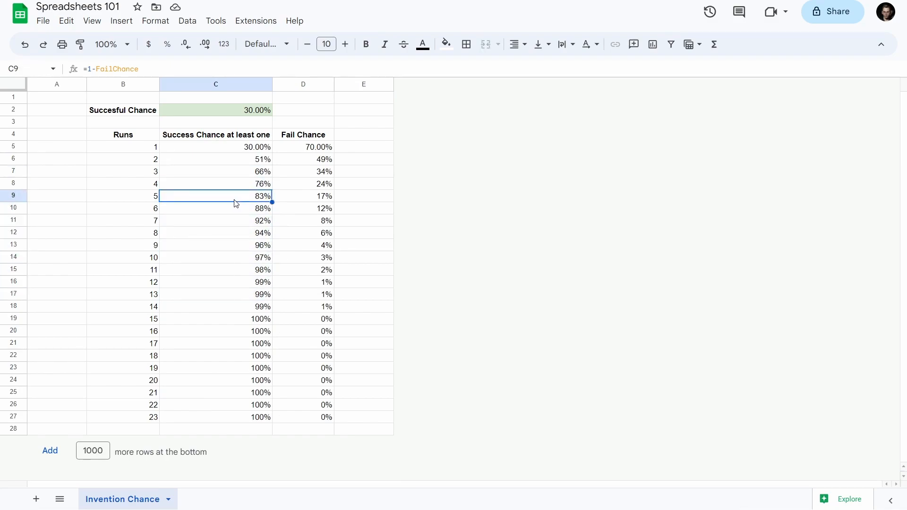
{"action": "left_click", "coordinate": [237, 160]}
{"action": "left_click", "coordinate": [240, 151]}
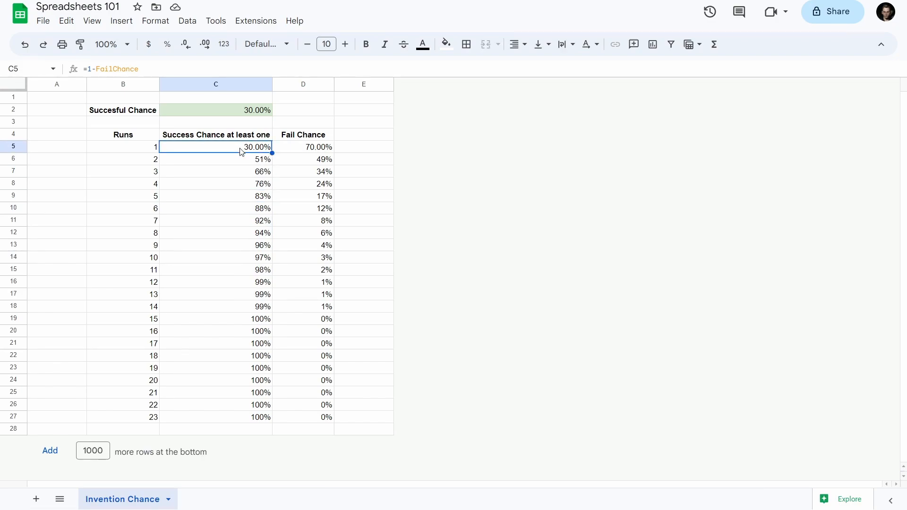
{"action": "left_click", "coordinate": [247, 175]}
{"action": "left_click", "coordinate": [244, 215]}
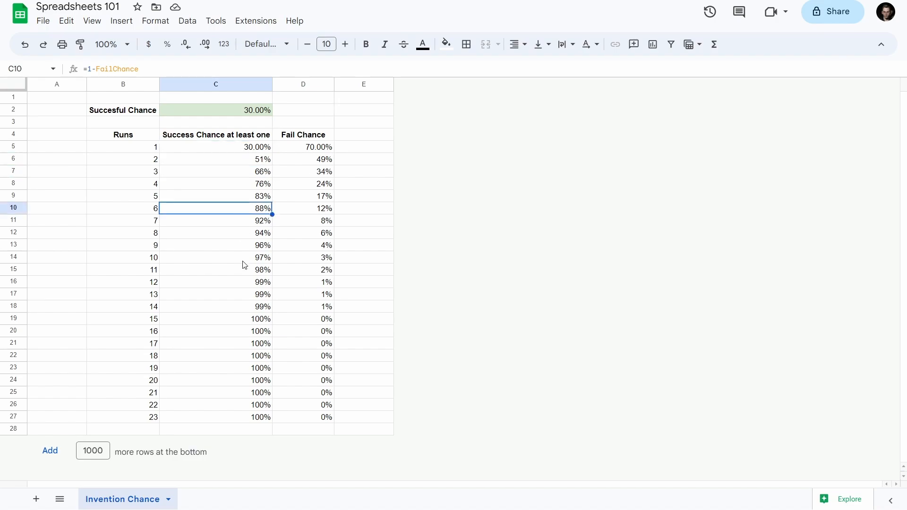
{"action": "left_click", "coordinate": [243, 259]}
{"action": "left_click", "coordinate": [247, 211]}
{"action": "left_click", "coordinate": [245, 186]}
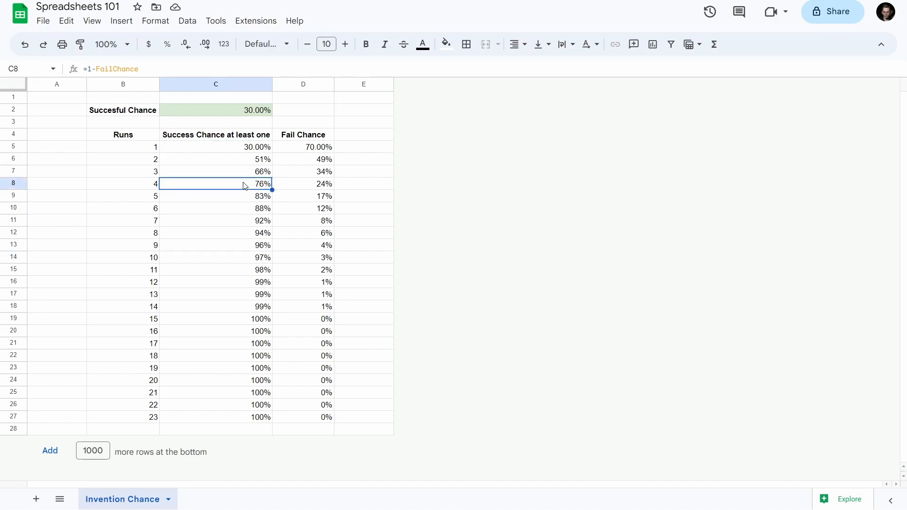
Step: Compare the success and fail chance cells C8 and D8 in the row for 4 runs
{"action": "left_click_drag", "start_coordinate": [45, 185], "coordinate": [249, 189]}
{"action": "left_click", "coordinate": [253, 187]}
{"action": "left_click", "coordinate": [310, 190]}
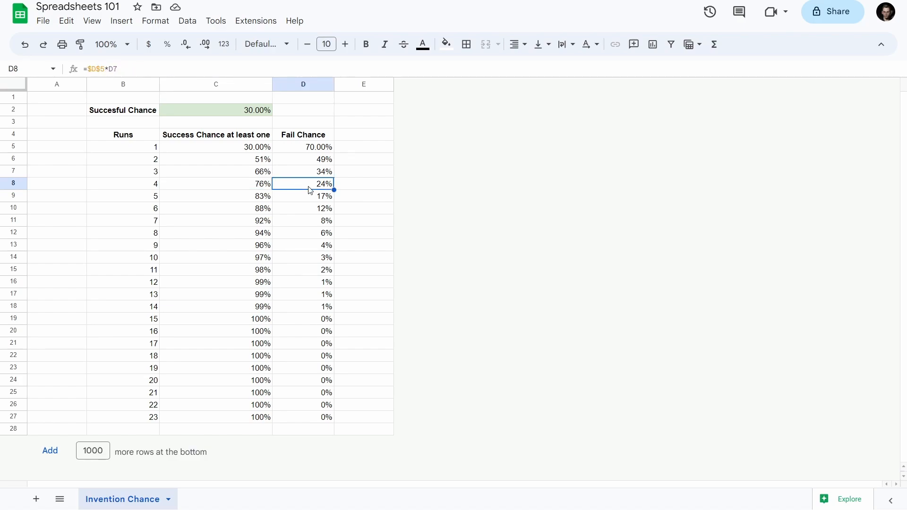
{"action": "left_click", "coordinate": [240, 187]}
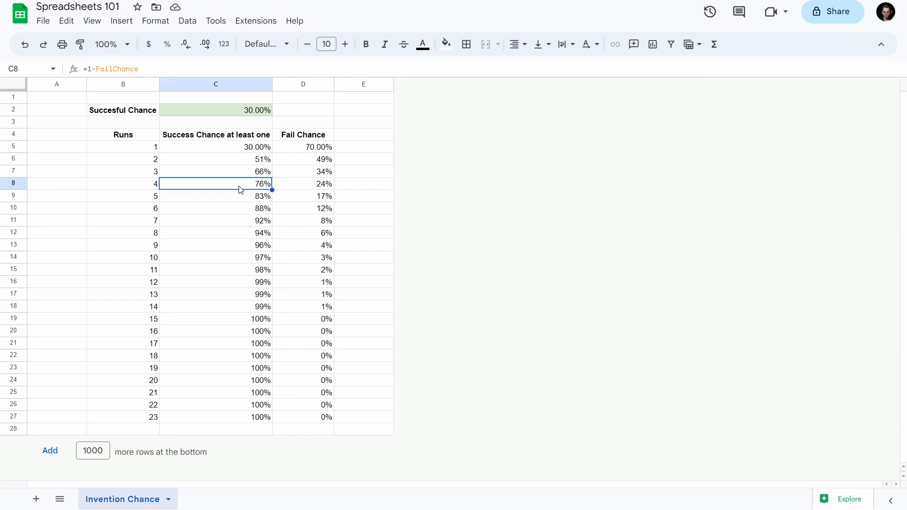
{"action": "left_click", "coordinate": [294, 187], "text": "shift"}
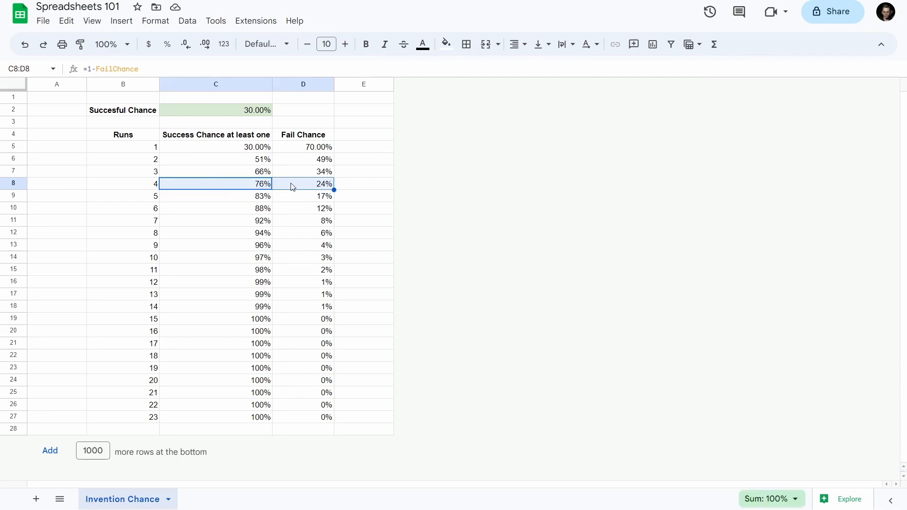
{"action": "left_click", "coordinate": [240, 183]}
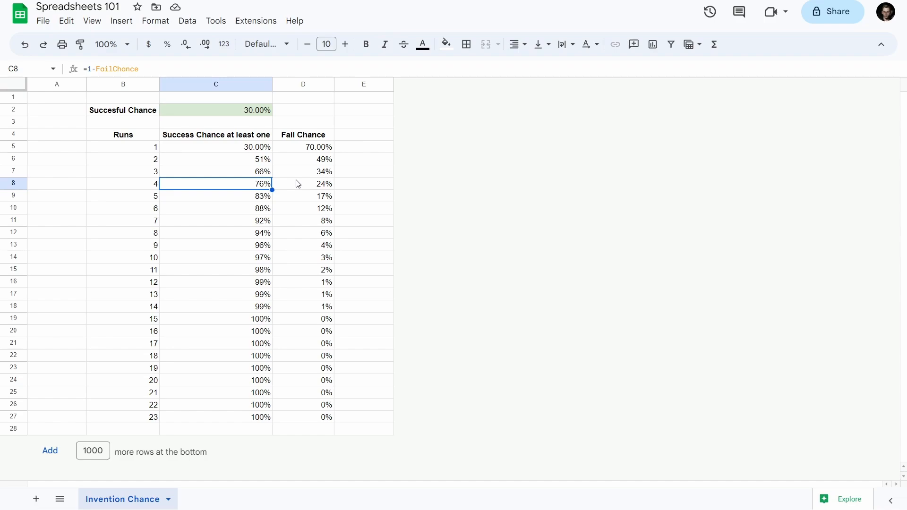
{"action": "left_click", "coordinate": [299, 184]}
{"action": "left_click", "coordinate": [257, 186]}
Step: Display the formulas again and examine the fail chance formulas in D6:D14 that still reference $D$5
{"action": "key", "text": "ctrl+grave"}
{"action": "left_click_drag", "start_coordinate": [317, 163], "coordinate": [325, 248]}
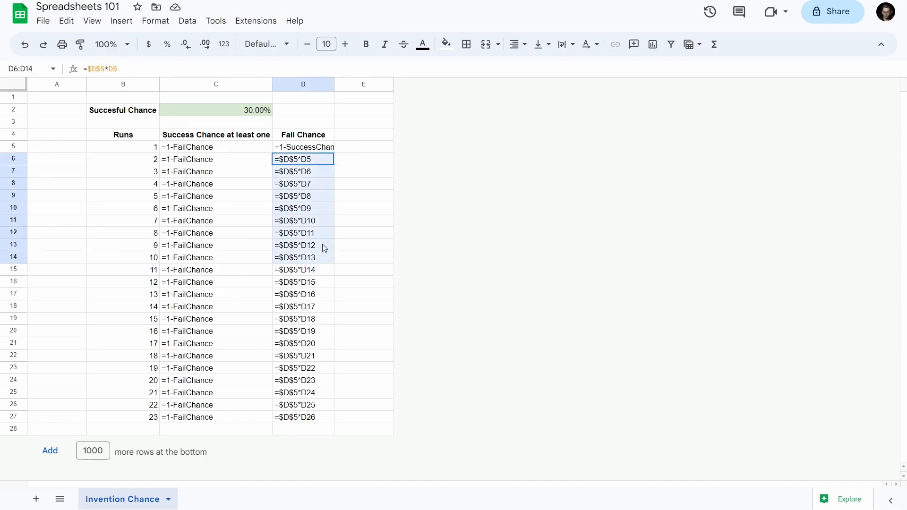
{"action": "left_click", "coordinate": [323, 236]}
{"action": "left_click", "coordinate": [328, 163]}
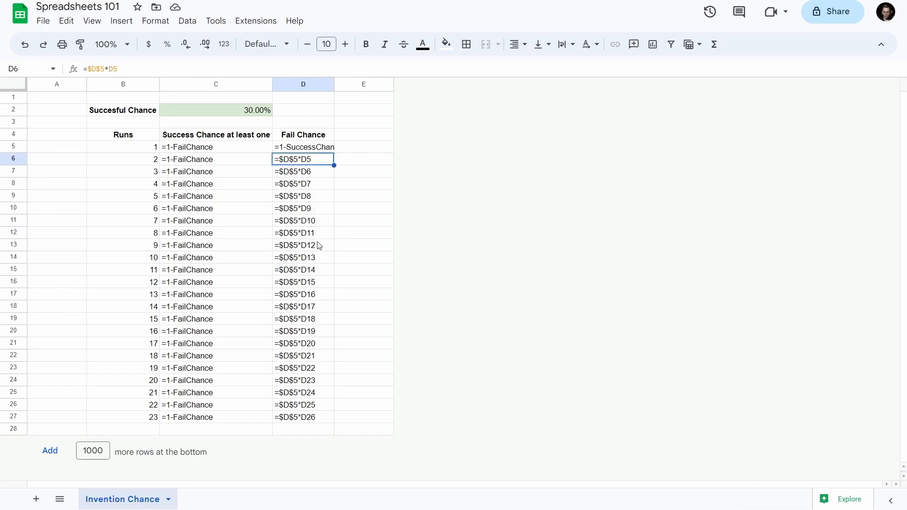
Step: Define a named range FirstFailChance for cell D5
{"action": "left_click", "coordinate": [315, 150]}
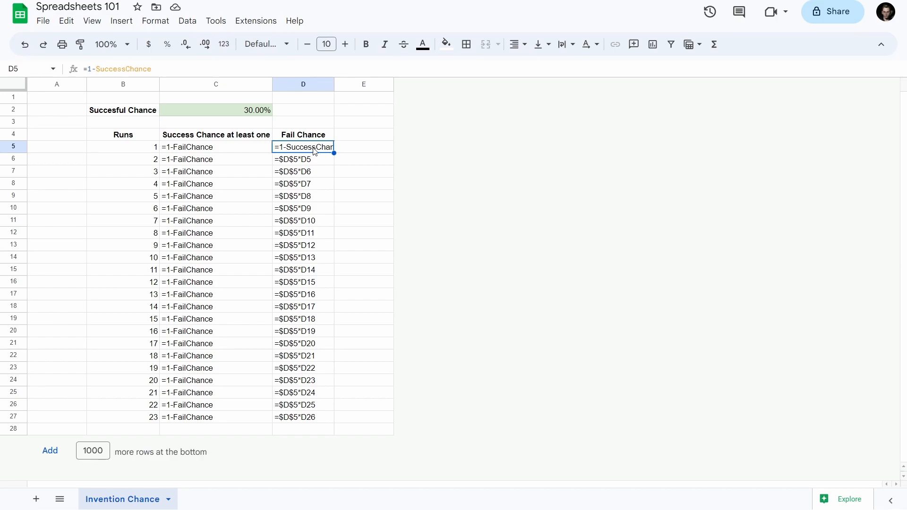
{"action": "right_click", "coordinate": [315, 149]}
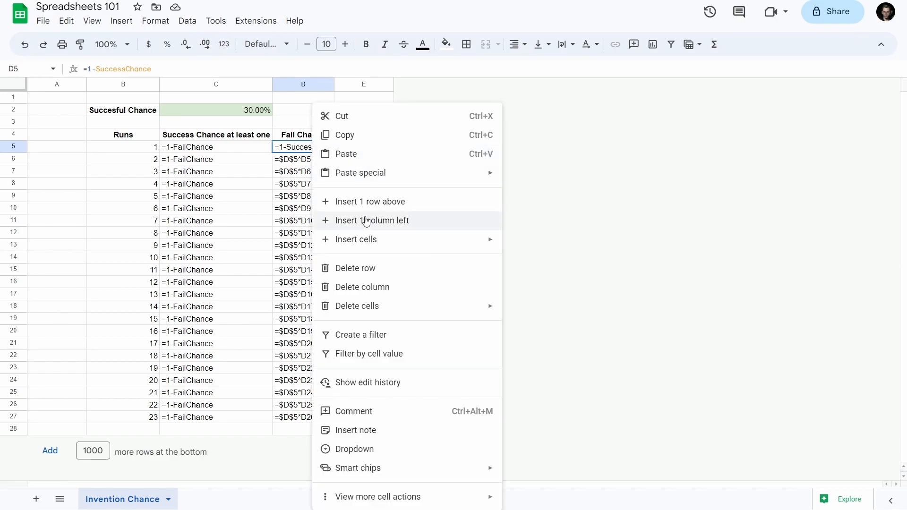
{"action": "mouse_move", "coordinate": [400, 501]}
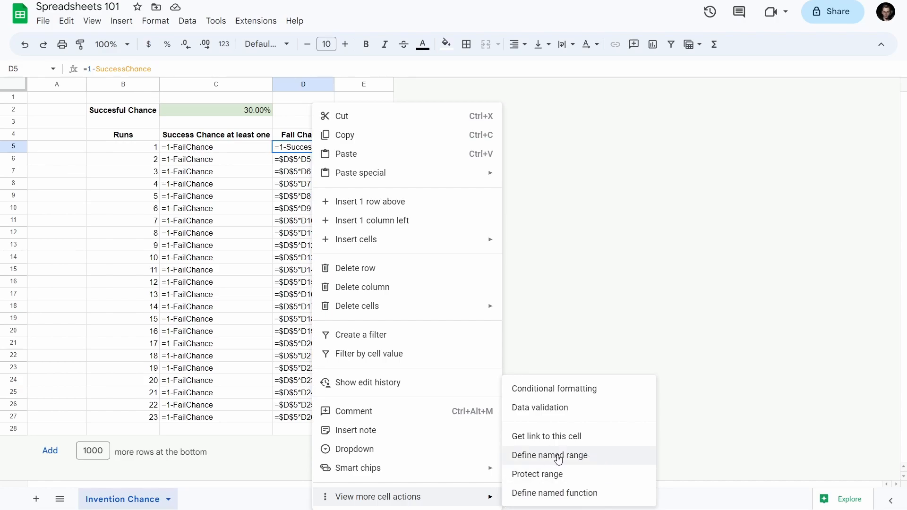
{"action": "left_click", "coordinate": [595, 462]}
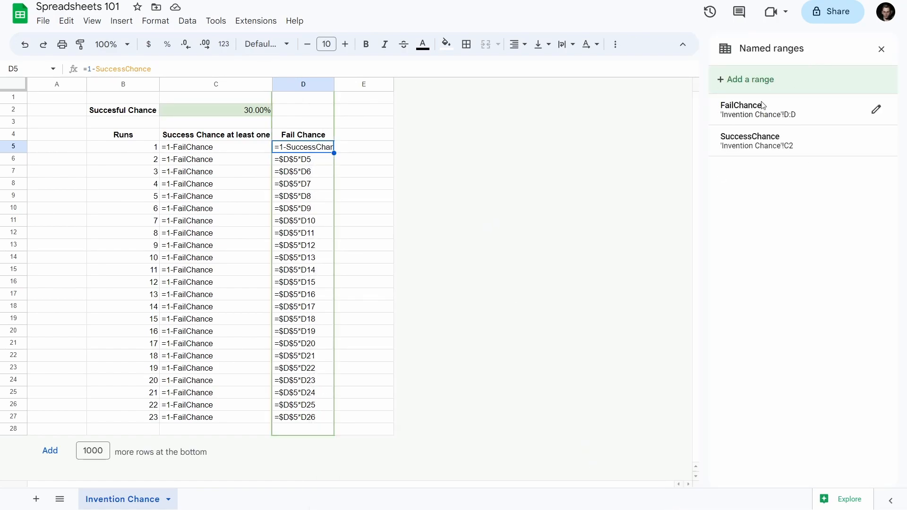
{"action": "left_click", "coordinate": [747, 80]}
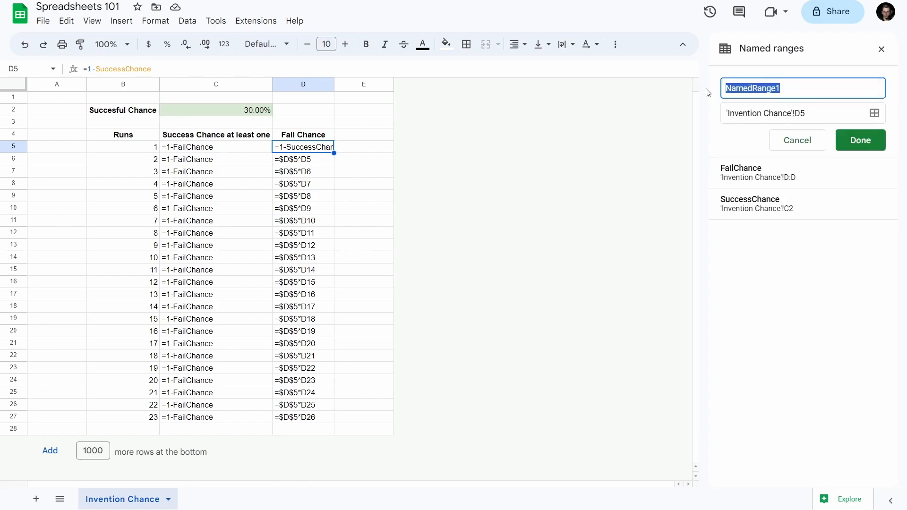
{"action": "type", "text": "FailChance"}
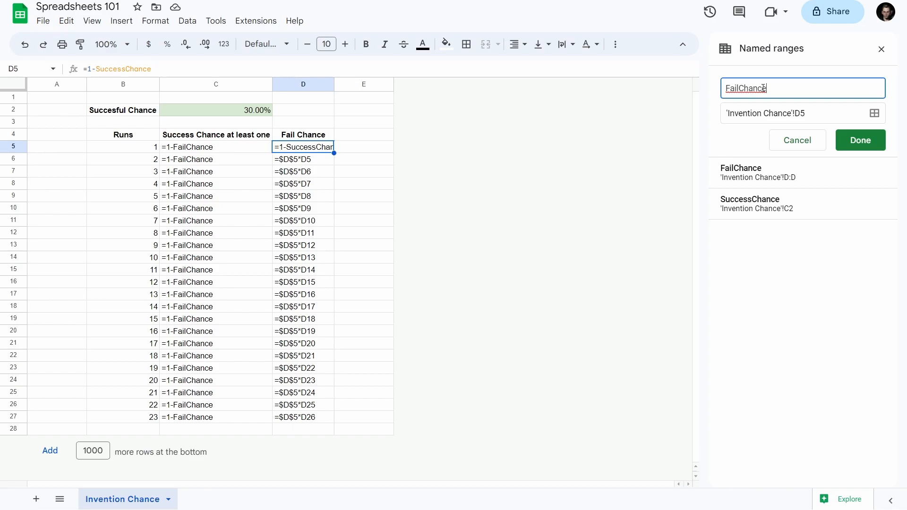
{"action": "type", "text": "First"}
{"action": "left_click", "coordinate": [866, 142]}
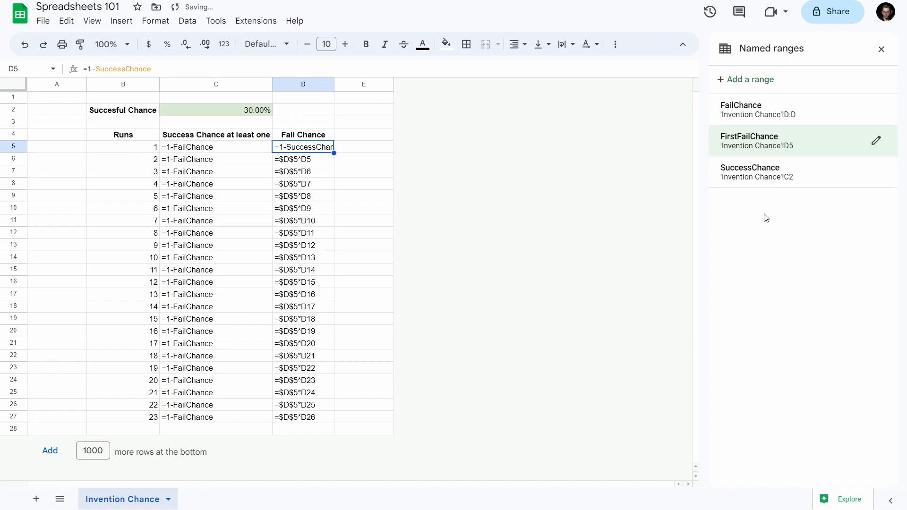
Step: Replace the $D$5 reference in D6 with the named range so the formula is =FirstFailChance*D5
{"action": "left_click", "coordinate": [323, 163]}
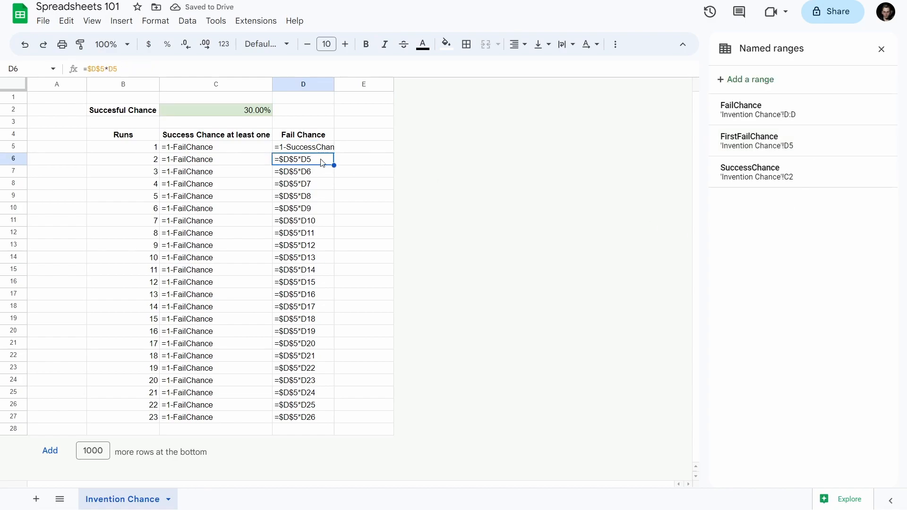
{"action": "left_click_drag", "start_coordinate": [104, 69], "coordinate": [89, 69]}
{"action": "type", "text": "FirstFai"}
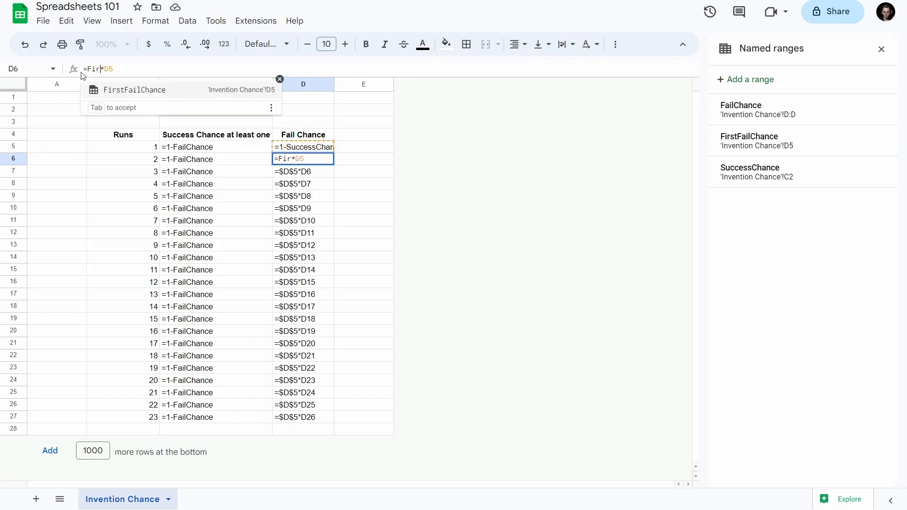
{"action": "key", "text": "Tab"}
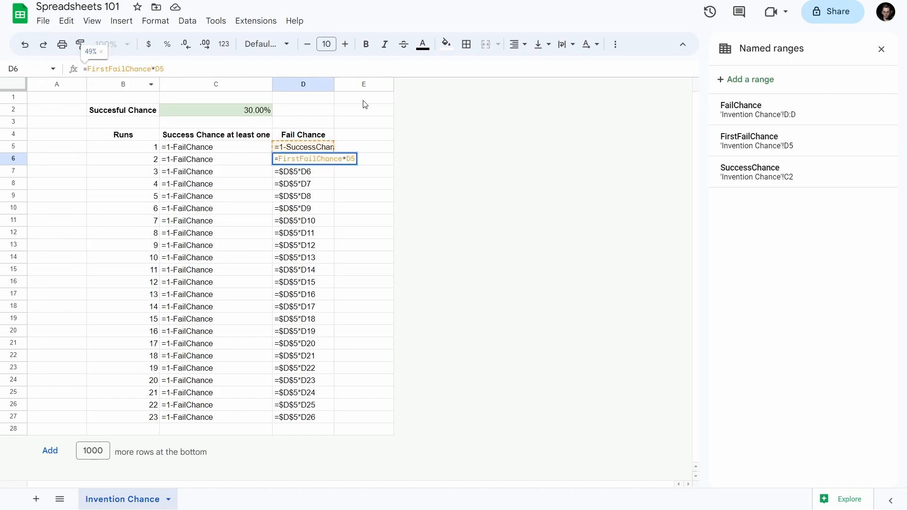
{"action": "key", "text": "Return"}
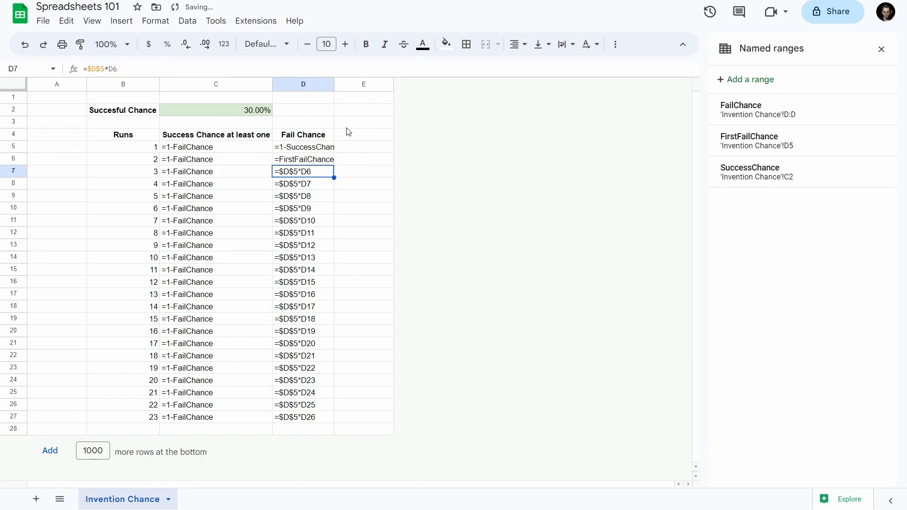
Step: Clear the old formulas in D7:D27 and fill D6's FirstFailChance formula down through D27
{"action": "left_click", "coordinate": [321, 161]}
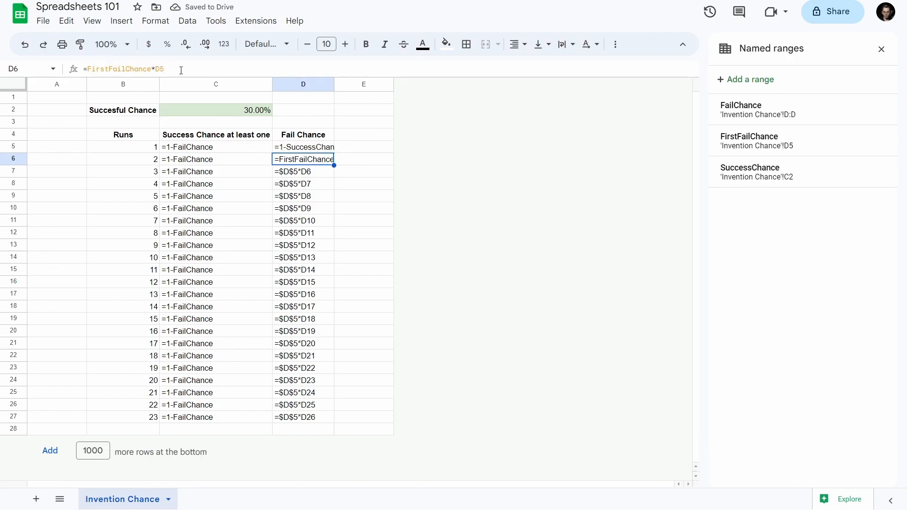
{"action": "mouse_move", "coordinate": [334, 83]}
{"action": "left_mouse_down"}
{"action": "mouse_move", "coordinate": [322, 83]}
{"action": "mouse_move", "coordinate": [338, 83]}
{"action": "left_mouse_up"}
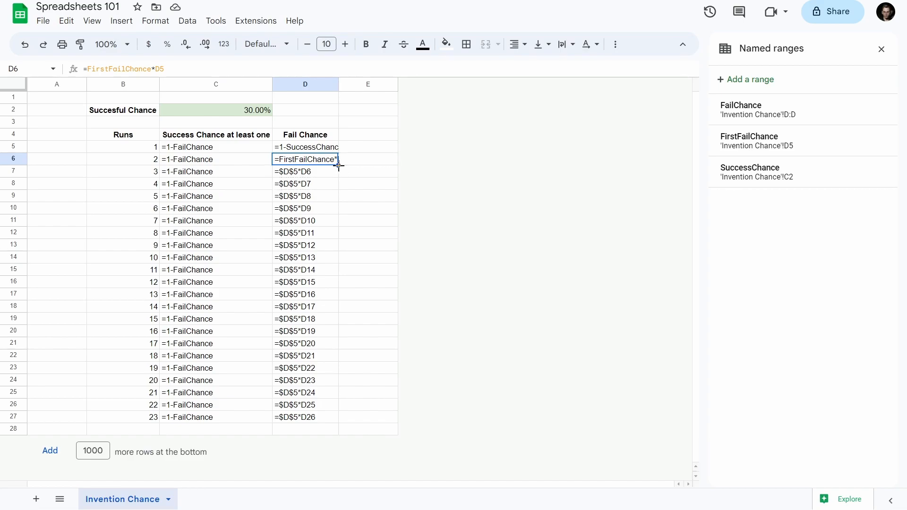
{"action": "left_click_drag", "start_coordinate": [306, 174], "coordinate": [319, 416]}
{"action": "key", "text": "Delete"}
{"action": "left_click", "coordinate": [307, 215]}
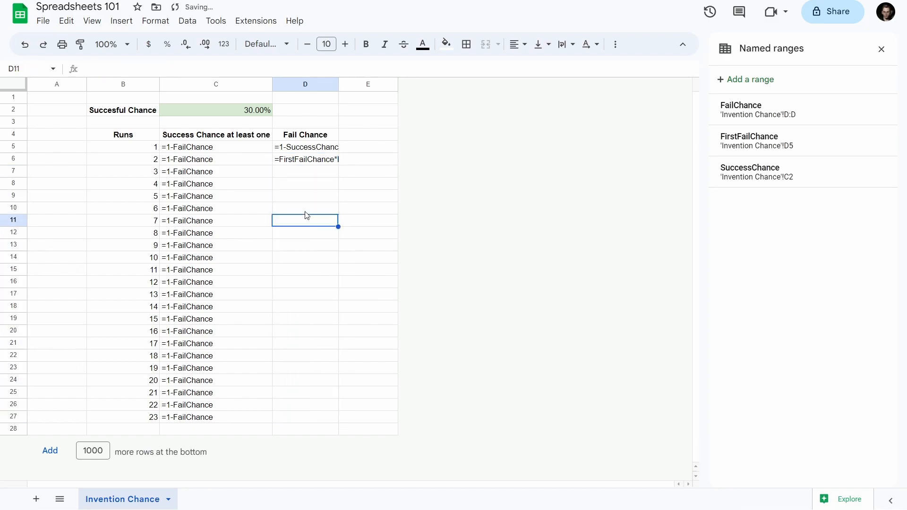
{"action": "left_click", "coordinate": [312, 161]}
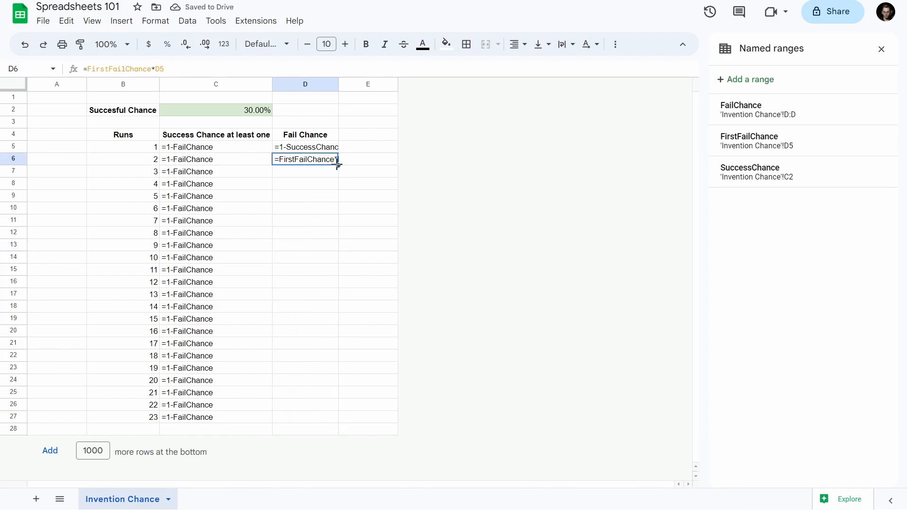
{"action": "double_click", "coordinate": [338, 165]}
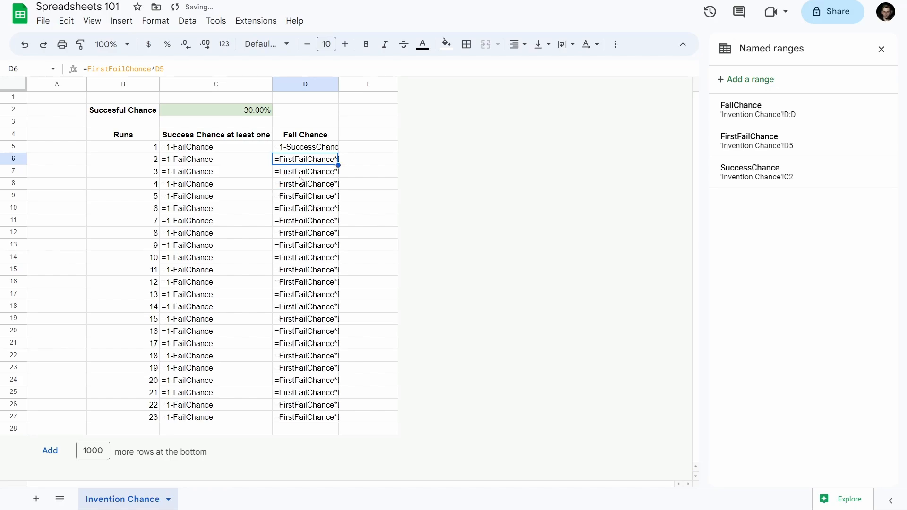
Step: Check the filled fail chances as values and as formulas, and widen column D to fit the full formulas
{"action": "left_click_drag", "start_coordinate": [302, 174], "coordinate": [323, 421]}
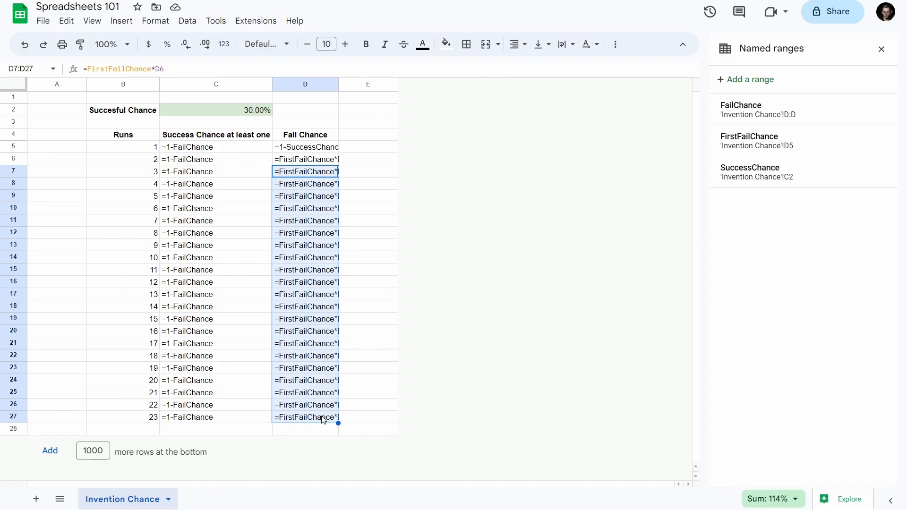
{"action": "left_click", "coordinate": [335, 161]}
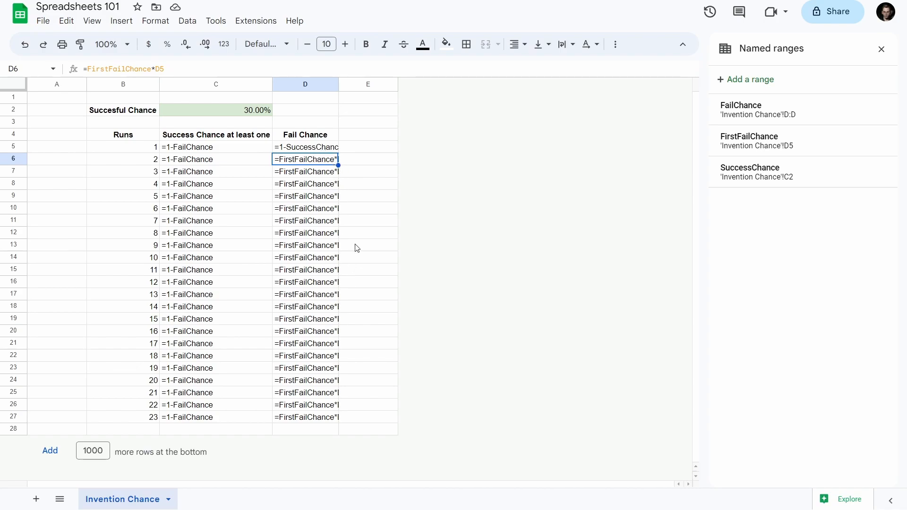
{"action": "key", "text": "ctrl+grave"}
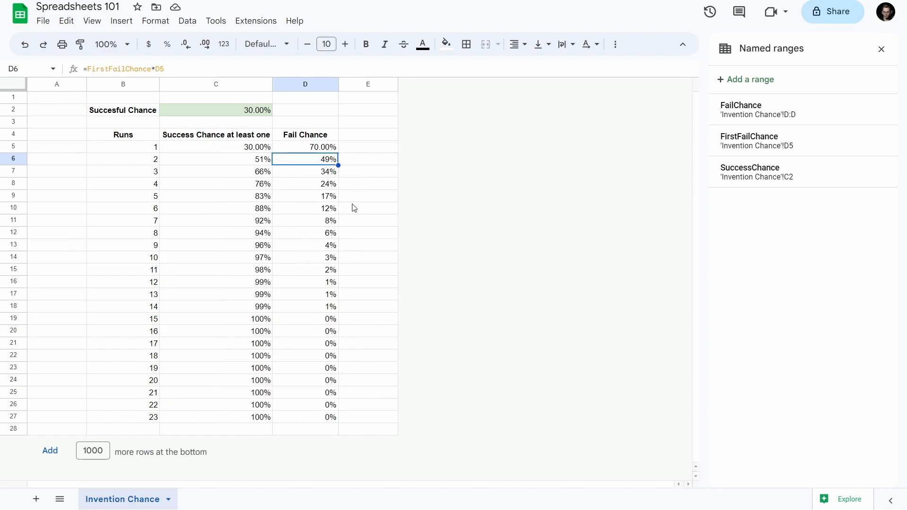
{"action": "key", "text": "ctrl+grave"}
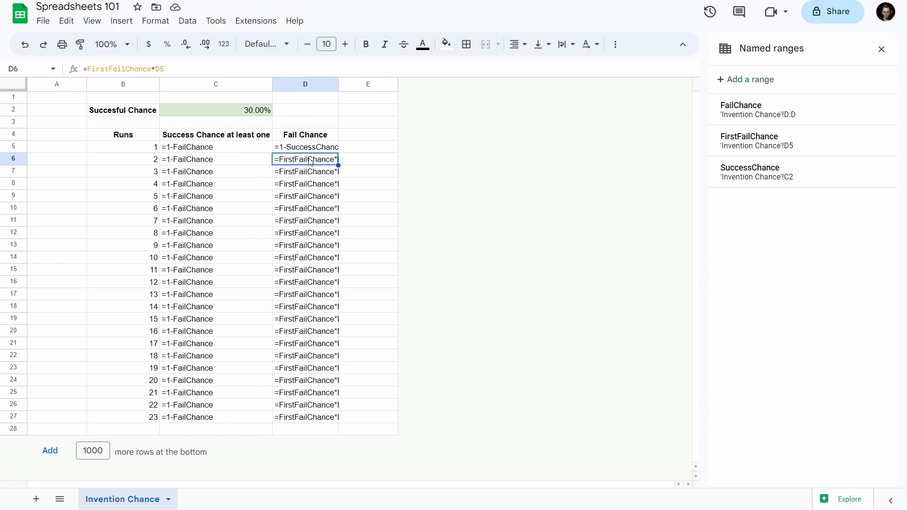
{"action": "left_click_drag", "start_coordinate": [337, 84], "coordinate": [371, 84]}
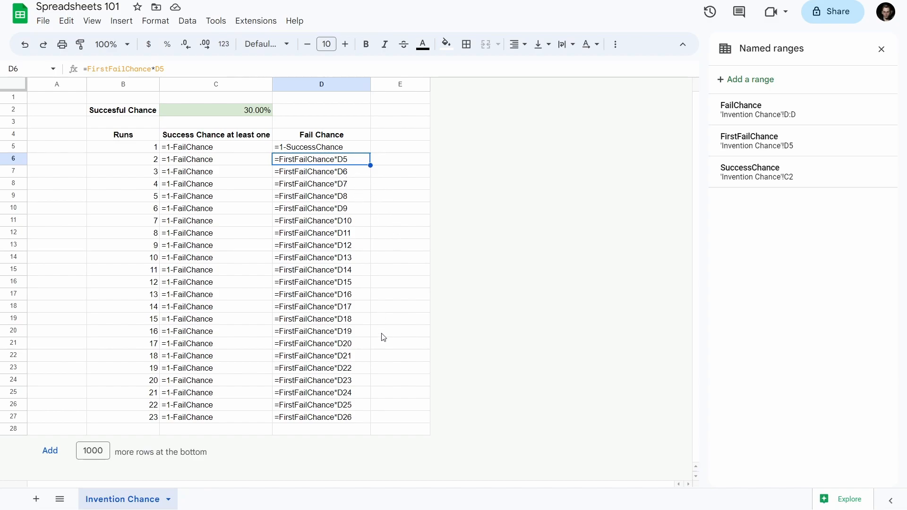
Step: Examine how the formulas in D5, D6 and C5 build on the success chance in C2 through the named ranges
{"action": "left_click", "coordinate": [350, 151]}
{"action": "left_click", "coordinate": [352, 159]}
{"action": "left_click", "coordinate": [356, 148]}
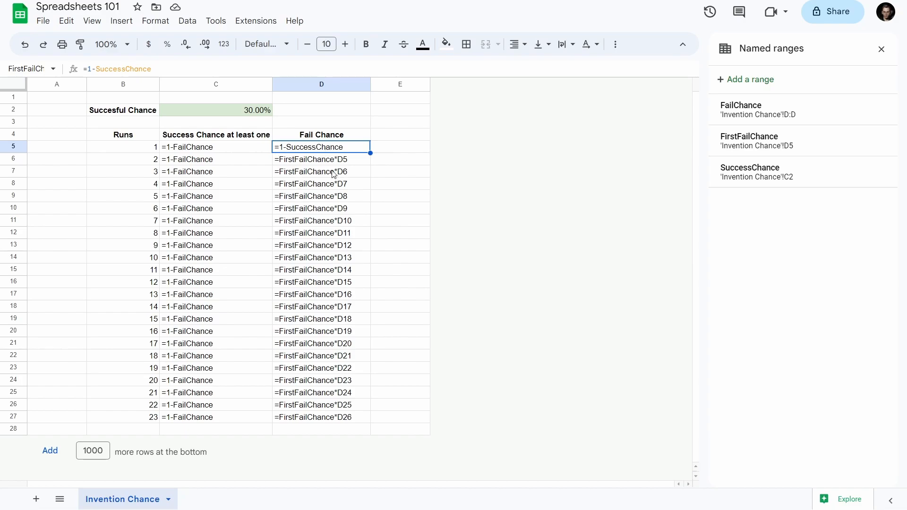
{"action": "left_click", "coordinate": [209, 115]}
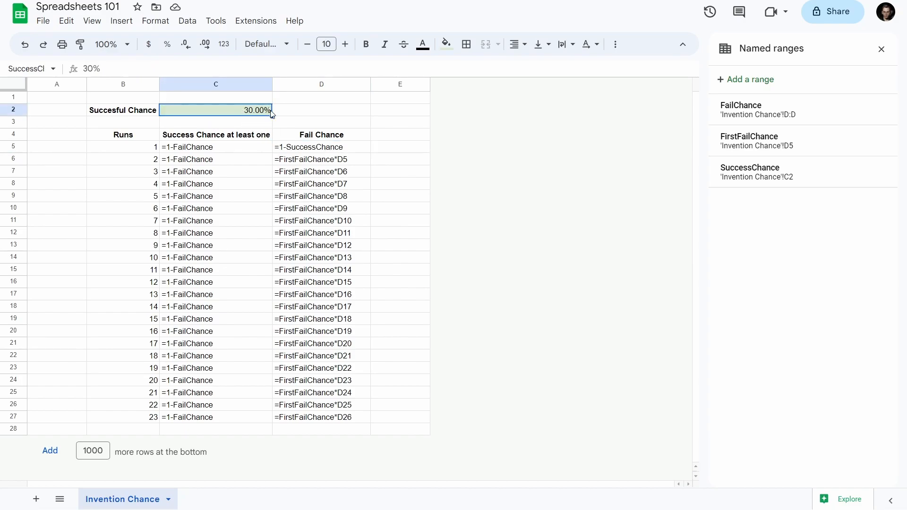
{"action": "left_click", "coordinate": [326, 150]}
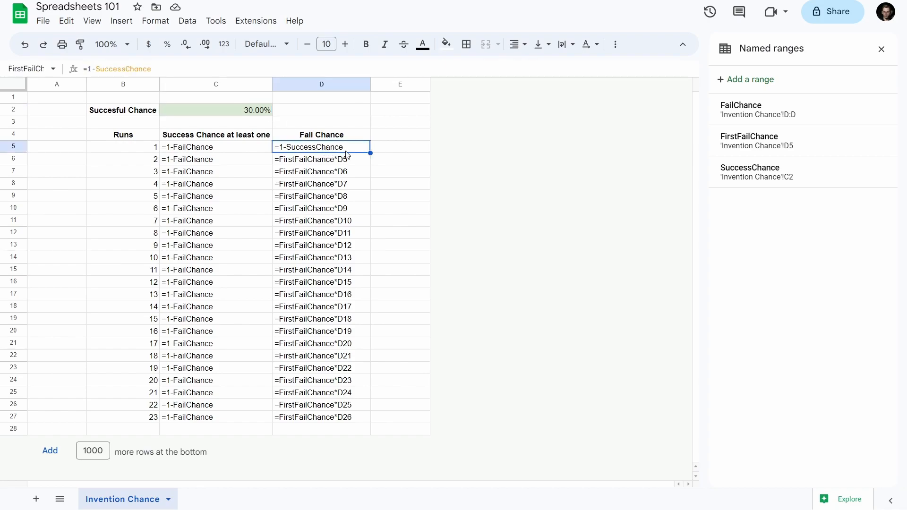
{"action": "left_click", "coordinate": [201, 150]}
{"action": "left_click", "coordinate": [317, 163]}
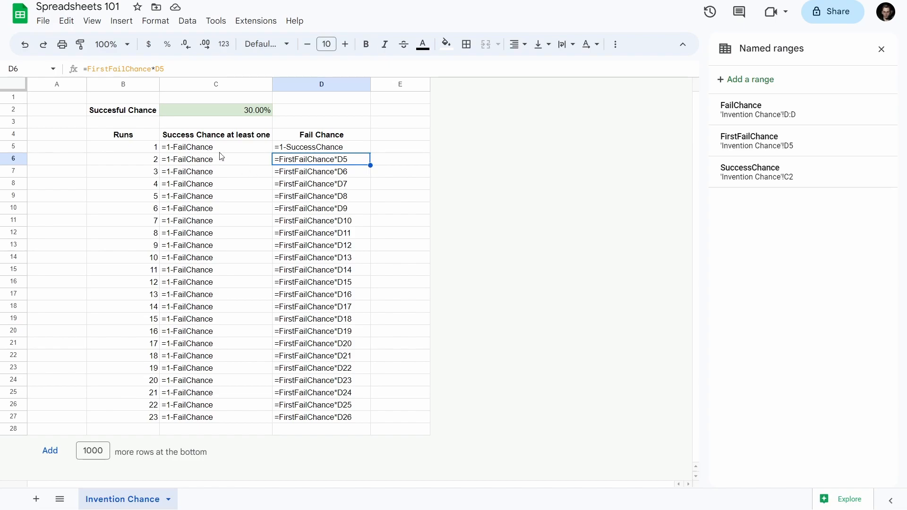
{"action": "left_click", "coordinate": [325, 151]}
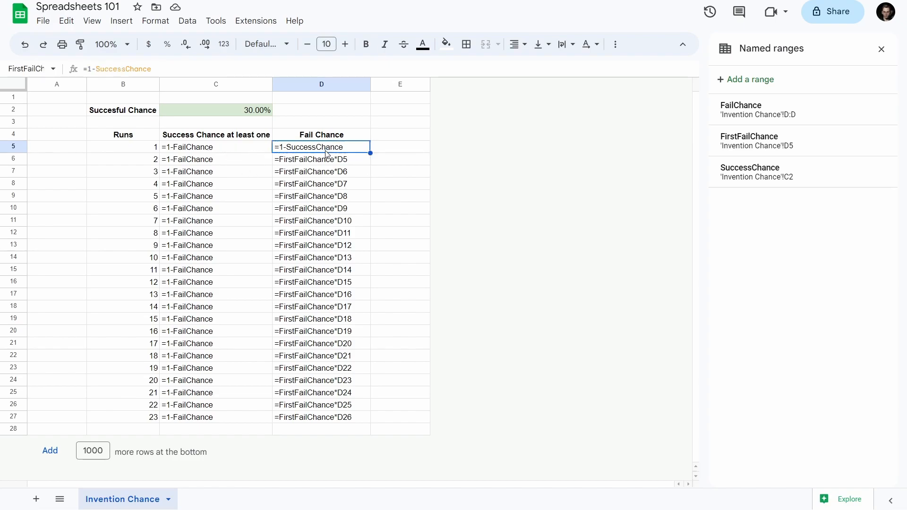
Step: Close the named ranges list and switch the sheet back to showing values
{"action": "left_click", "coordinate": [882, 49]}
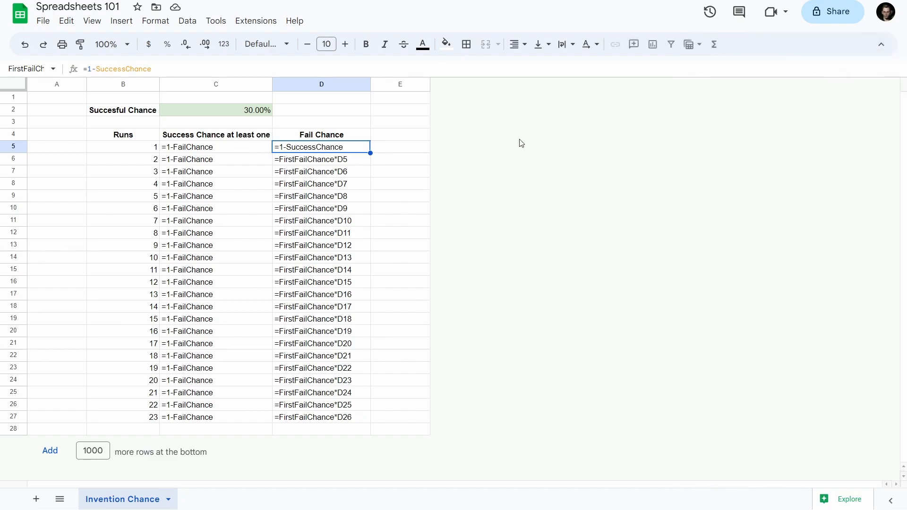
{"action": "left_click", "coordinate": [303, 122]}
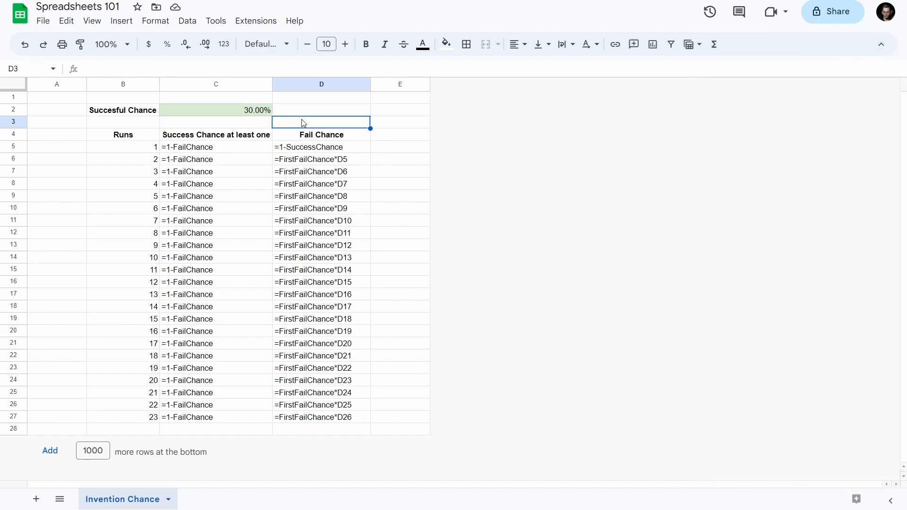
{"action": "key", "text": "ctrl+grave"}
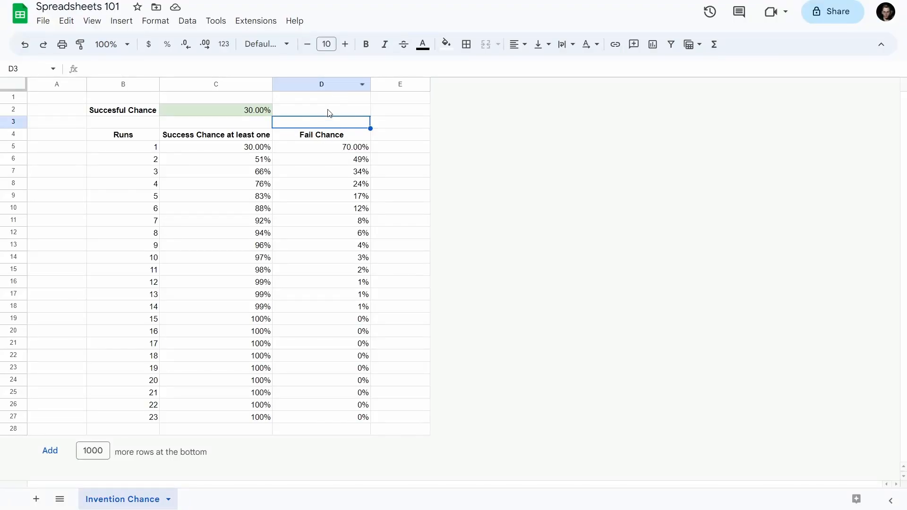
{"action": "left_click", "coordinate": [331, 99]}
{"action": "left_click", "coordinate": [330, 113]}
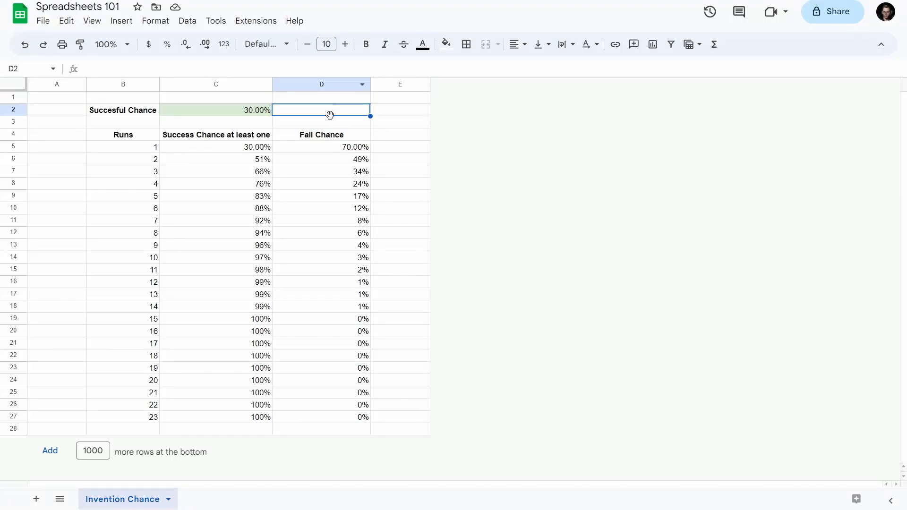
{"action": "left_click", "coordinate": [255, 113]}
{"action": "right_click", "coordinate": [252, 113]}
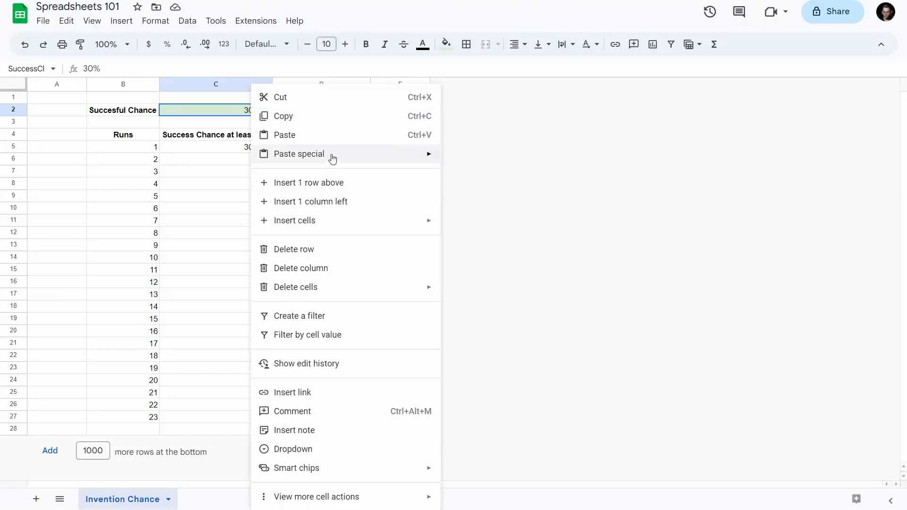
{"action": "left_click", "coordinate": [365, 414]}
{"action": "type", "text": "http://games.chruker.dk/eve_online/invention_chance.php"}
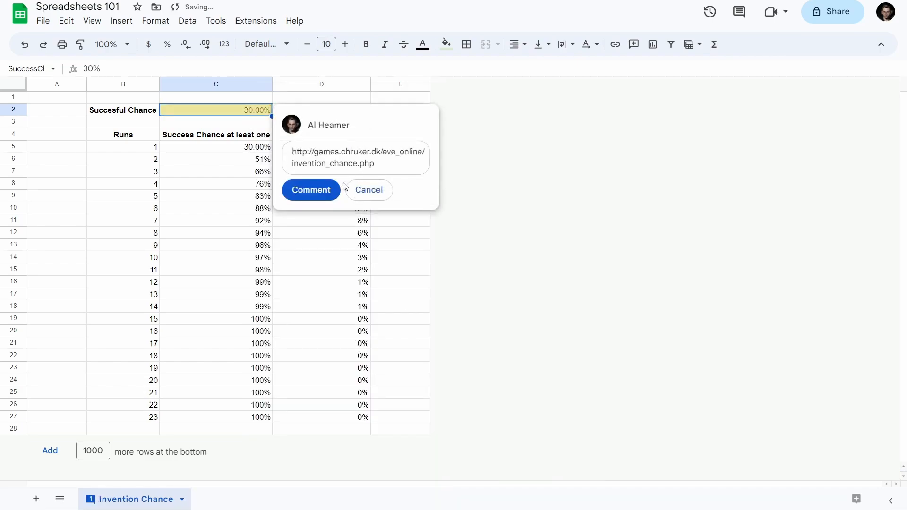
{"action": "left_click", "coordinate": [312, 190]}
Step: Open the Invention Chance calculator from the link in C2's comment, then return to the spreadsheet
{"action": "left_click", "coordinate": [401, 160]}
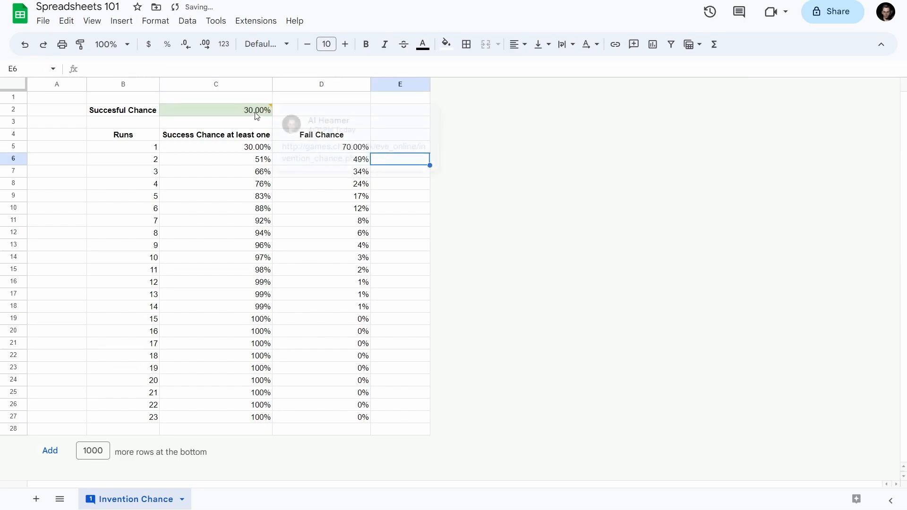
{"action": "left_click", "coordinate": [328, 150]}
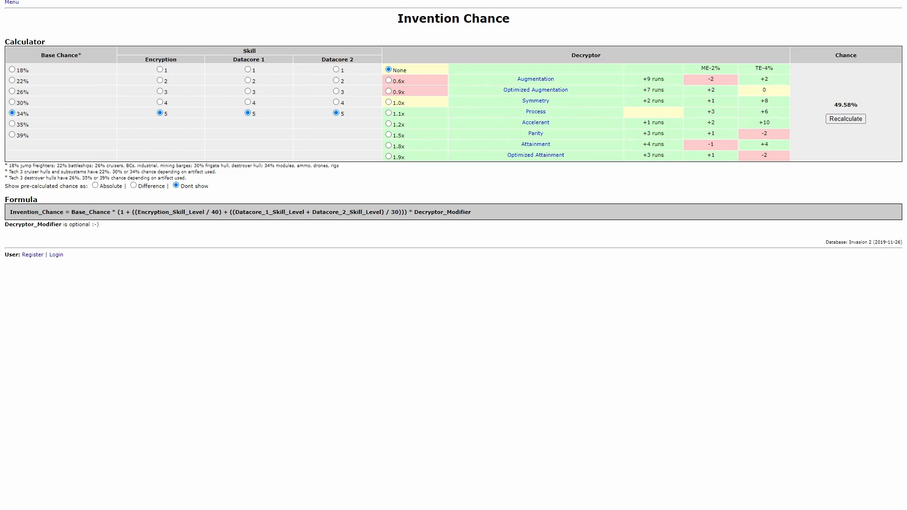
{"action": "key", "text": "ctrl+shift+Tab"}
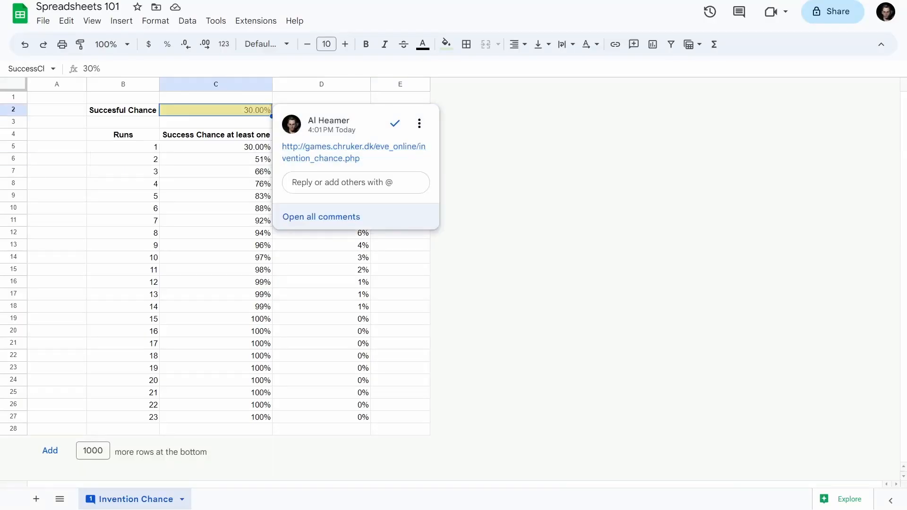
{"action": "left_click", "coordinate": [186, 121]}
{"action": "left_click", "coordinate": [203, 115]}
{"action": "left_click", "coordinate": [497, 101]}
{"action": "left_click", "coordinate": [475, 137]}
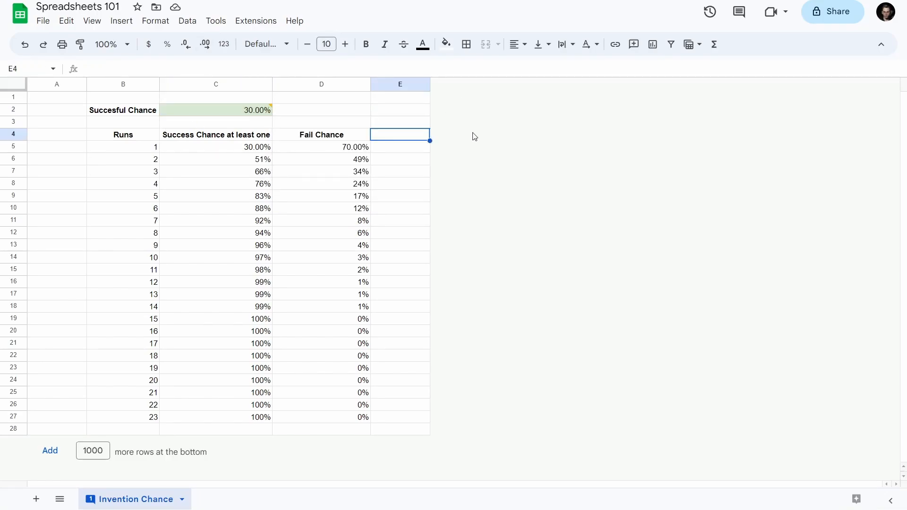
{"action": "key", "text": "Left"}
{"action": "key", "text": "Up"}
{"action": "key", "text": "Left"}
{"action": "key", "text": "Up"}
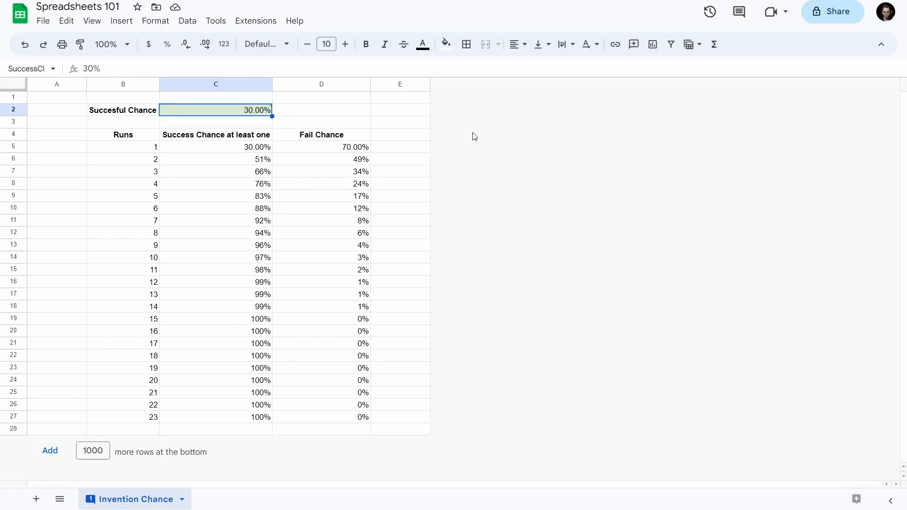
{"action": "key", "text": "Left"}
{"action": "key", "text": "Left"}
{"action": "key", "text": "Down"}
{"action": "key", "text": "Up"}
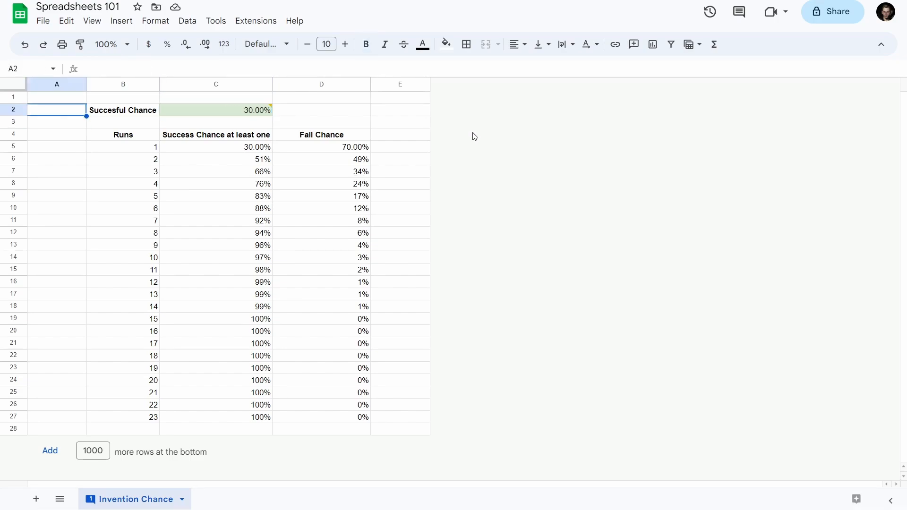
{"action": "key", "text": "Up"}
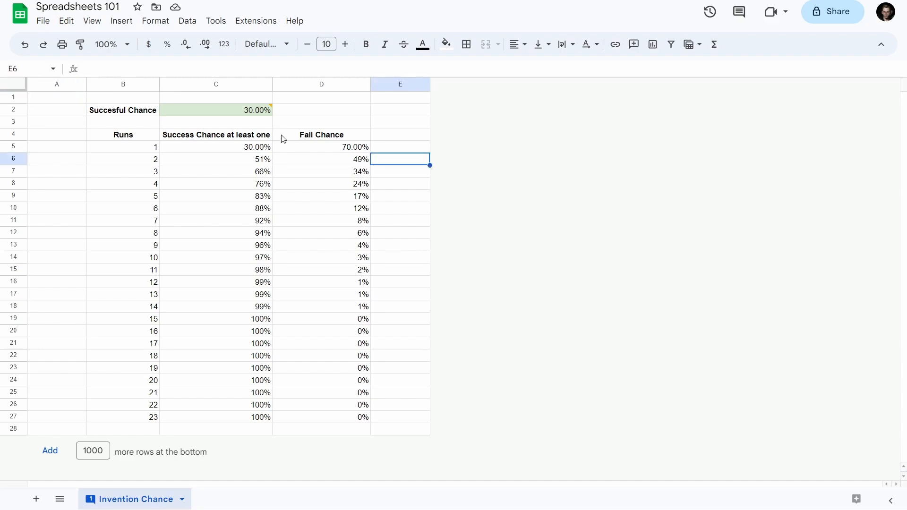
{"action": "left_click", "coordinate": [301, 126]}
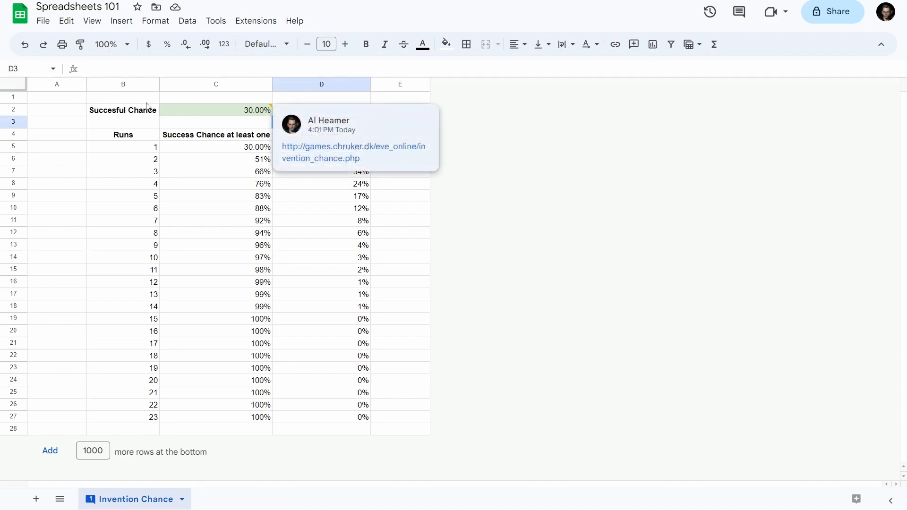
{"action": "left_click", "coordinate": [106, 113]}
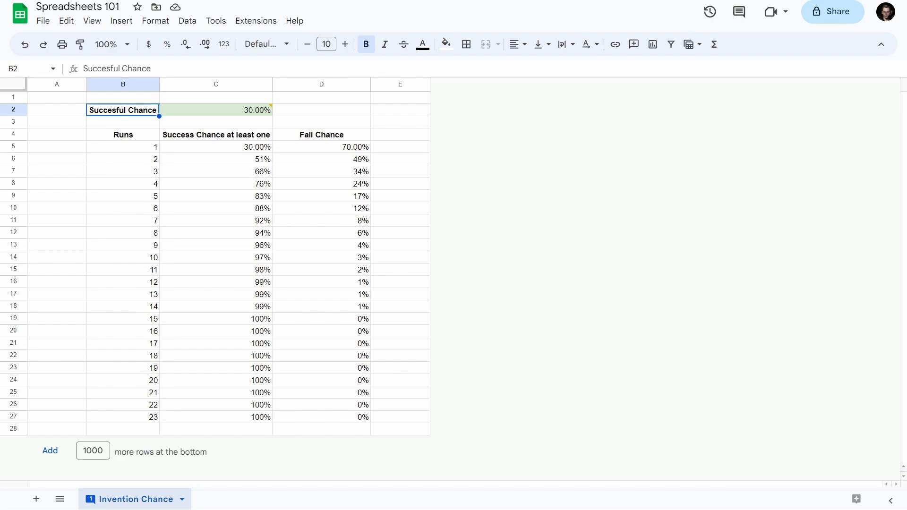
Step: Add a new sheet to the spreadsheet and name it Market Data
{"action": "left_click", "coordinate": [36, 499]}
{"action": "left_click", "coordinate": [234, 500]}
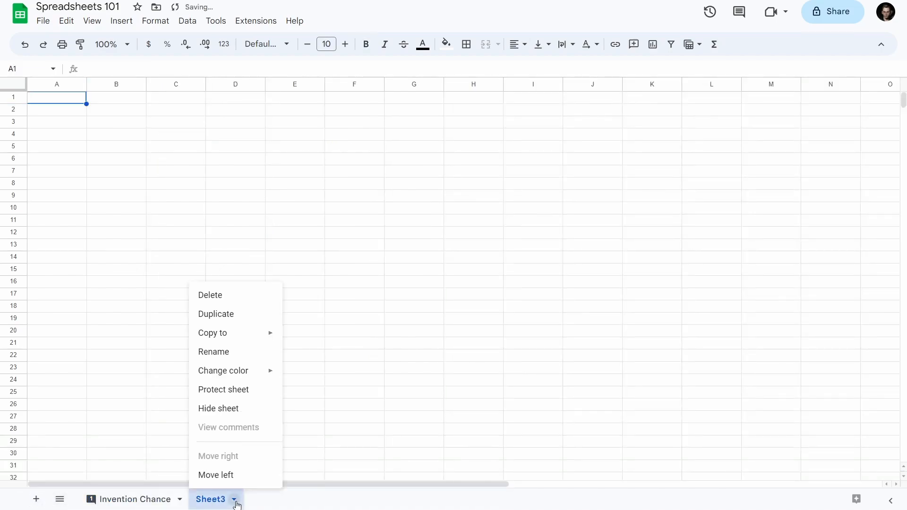
{"action": "left_click", "coordinate": [237, 352]}
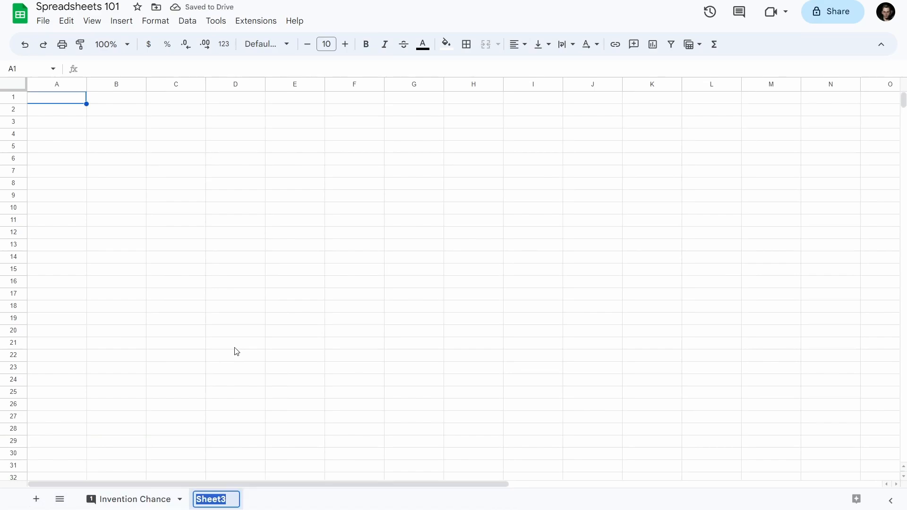
{"action": "type", "text": "Market Data"}
{"action": "key", "text": "Return"}
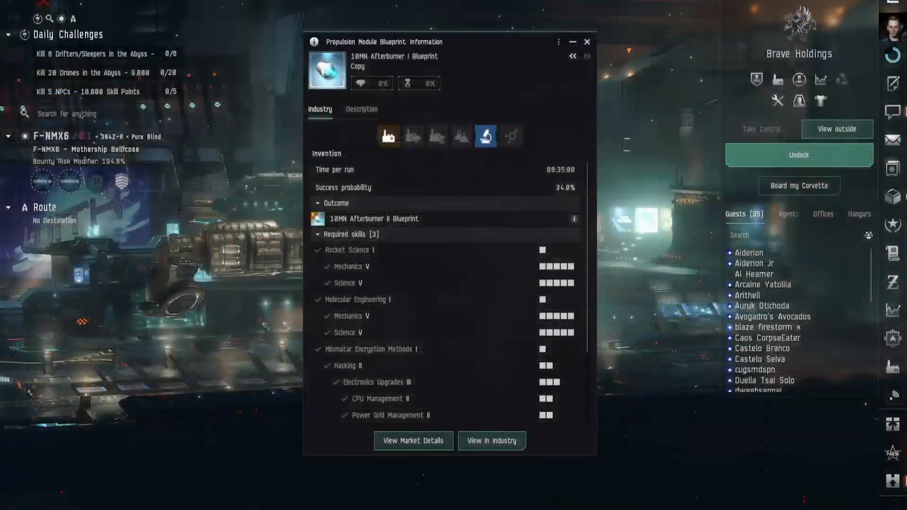
Step: Switch to EVE Online, close the blueprint information window and bring up the regional market instead
{"action": "left_click", "coordinate": [587, 42]}
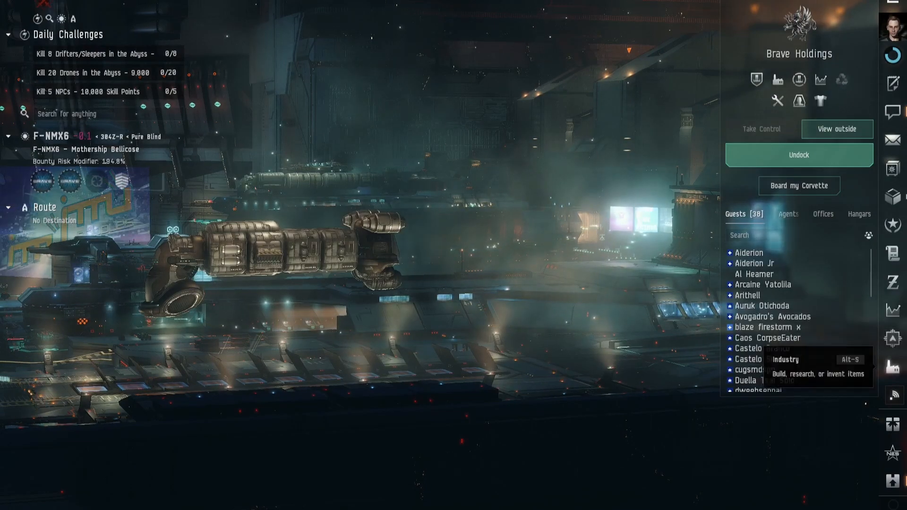
{"action": "left_click", "coordinate": [893, 310]}
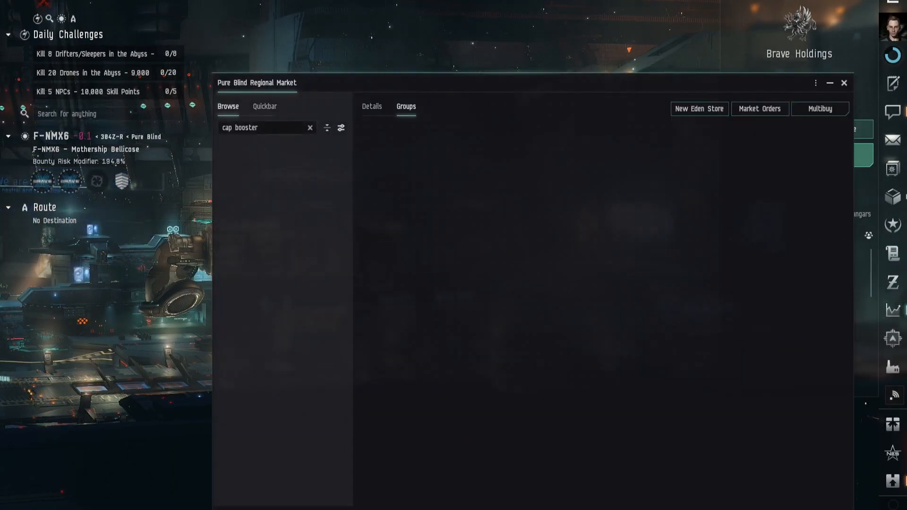
{"action": "left_click_drag", "start_coordinate": [513, 83], "coordinate": [408, 22]}
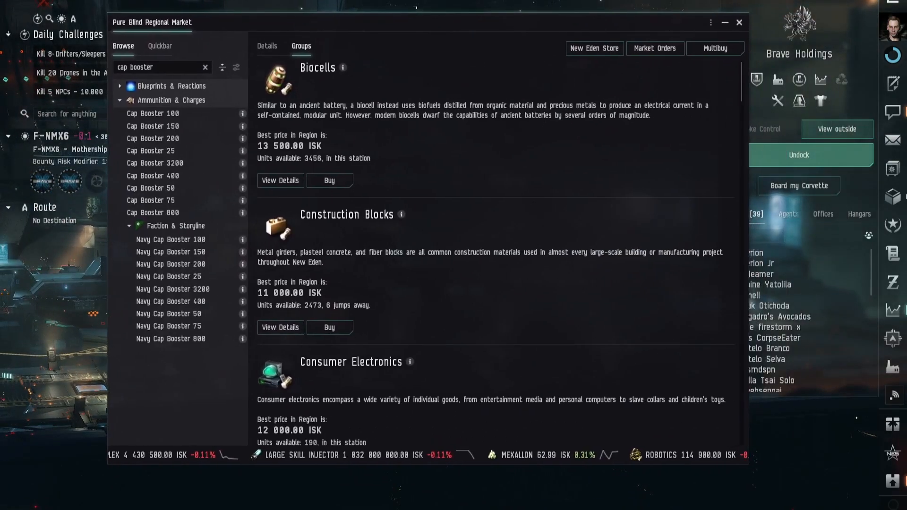
Step: Clear the market search and collapse the Planetary Materials group within Manufacture & Research materials
{"action": "left_click", "coordinate": [205, 67]}
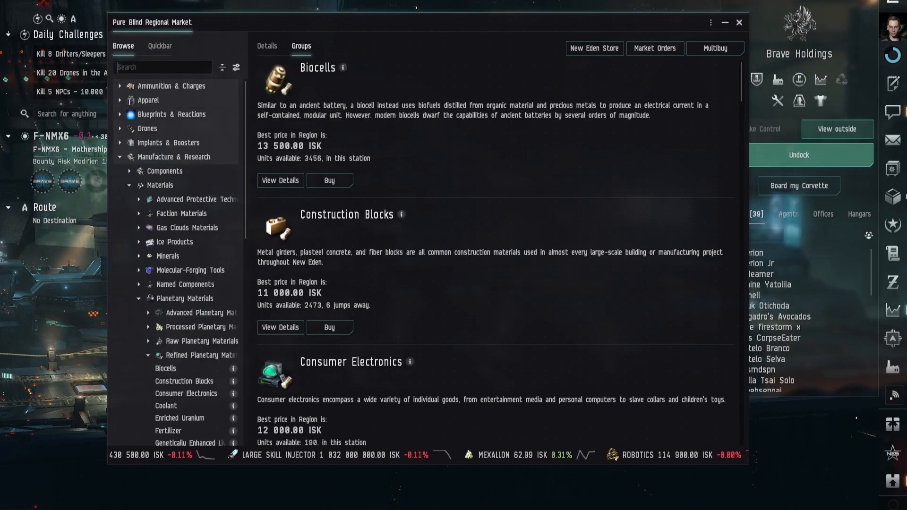
{"action": "left_click", "coordinate": [174, 157]}
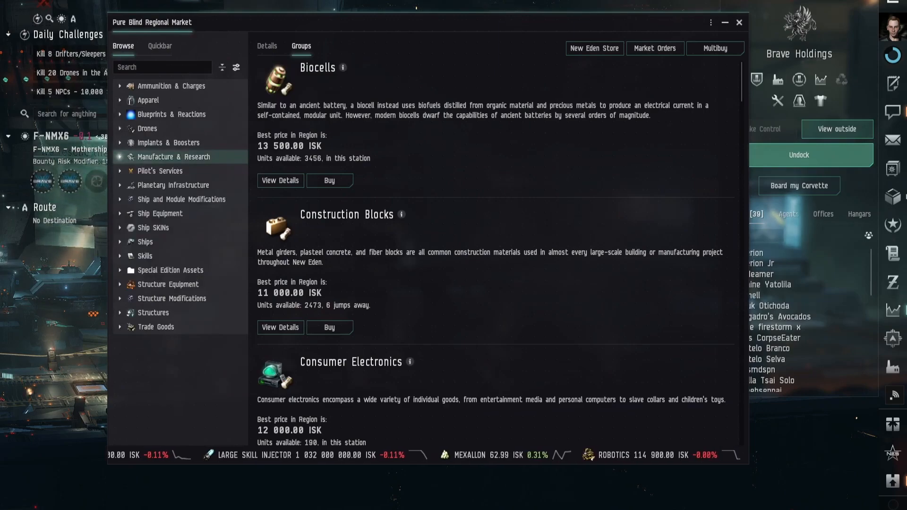
{"action": "left_click", "coordinate": [174, 157]}
{"action": "scroll", "coordinate": [180, 124], "scroll_direction": "down", "scroll_amount": 3}
{"action": "scroll", "coordinate": [180, 125], "scroll_direction": "down", "scroll_amount": 2}
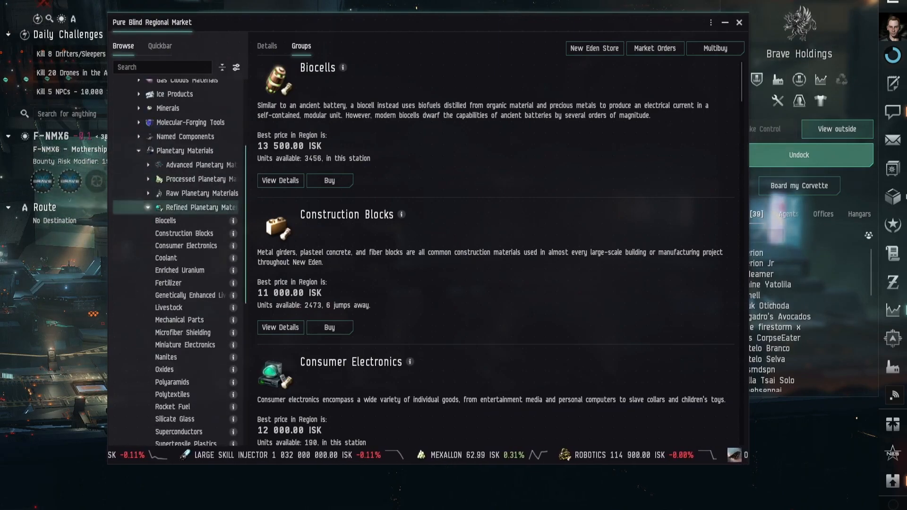
{"action": "left_click", "coordinate": [199, 209]}
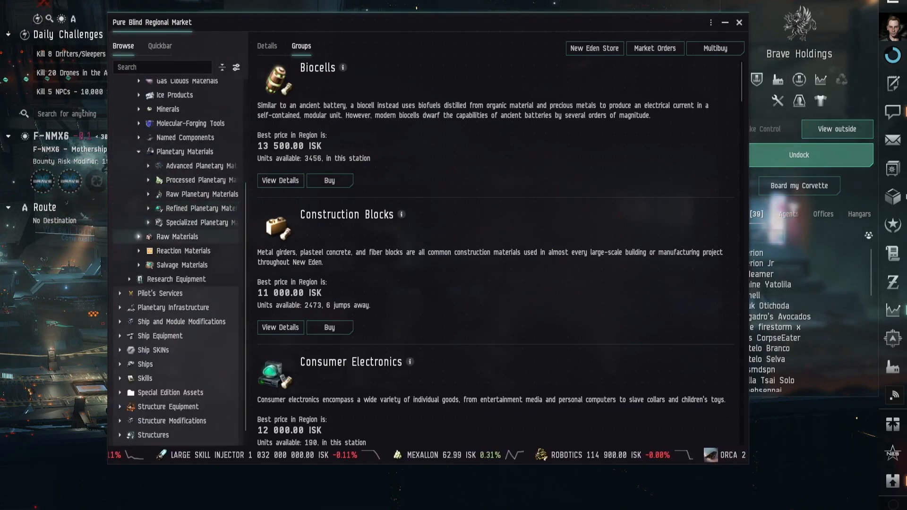
{"action": "left_click", "coordinate": [177, 237]}
{"action": "left_click", "coordinate": [138, 237]}
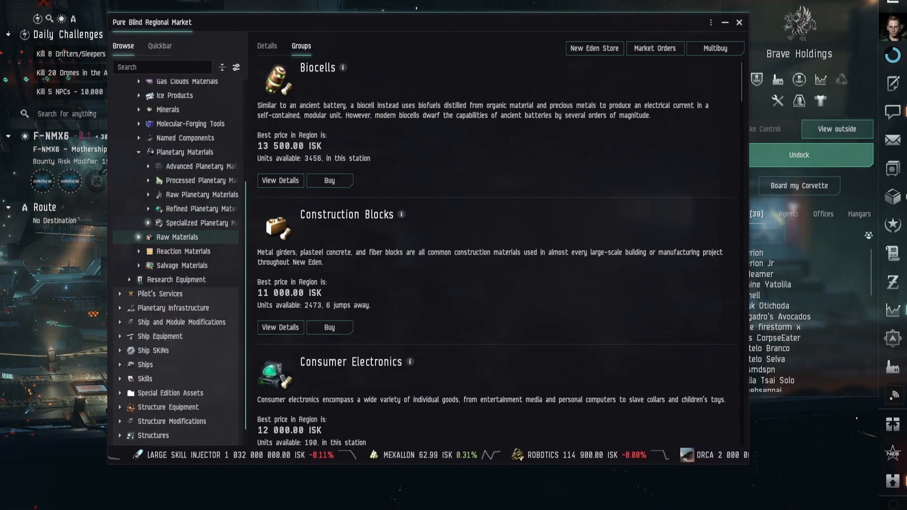
{"action": "left_click", "coordinate": [139, 152]}
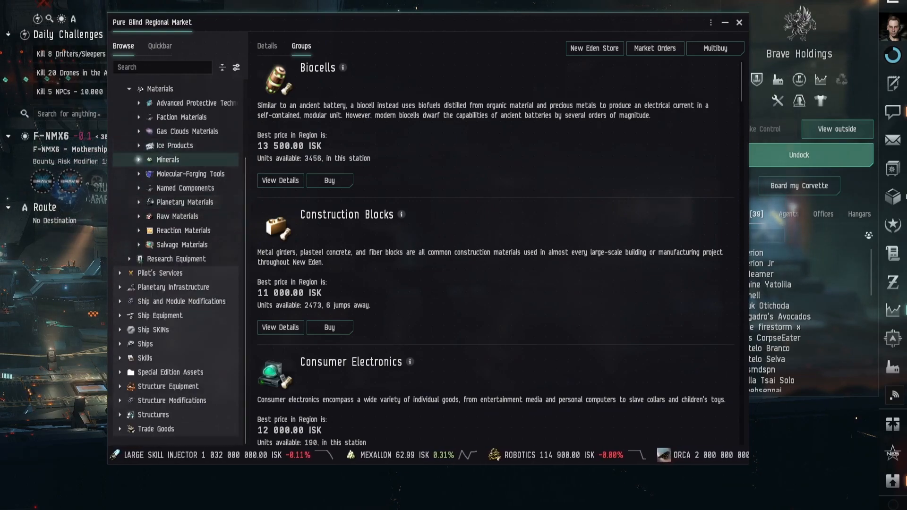
Step: Open the Tritanium market data from the Minerals group and examine its sell and buy orders
{"action": "left_click", "coordinate": [138, 160]}
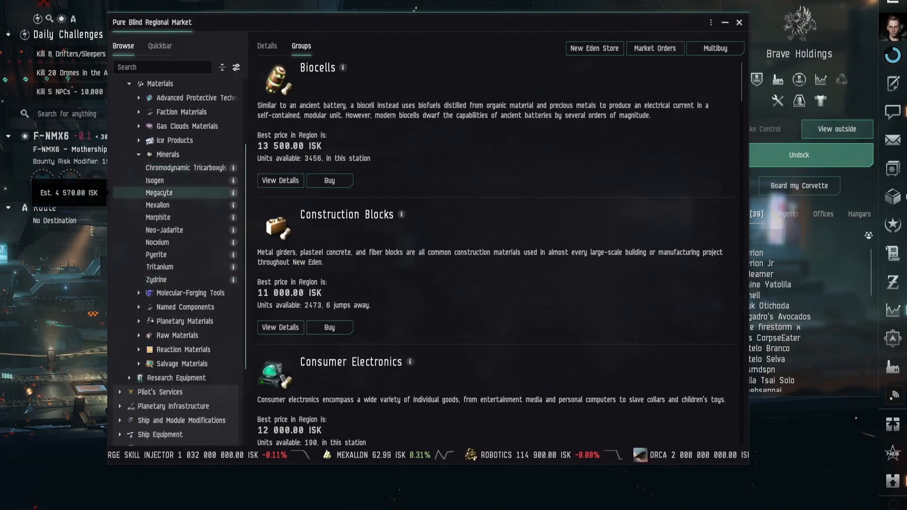
{"action": "left_click", "coordinate": [160, 267]}
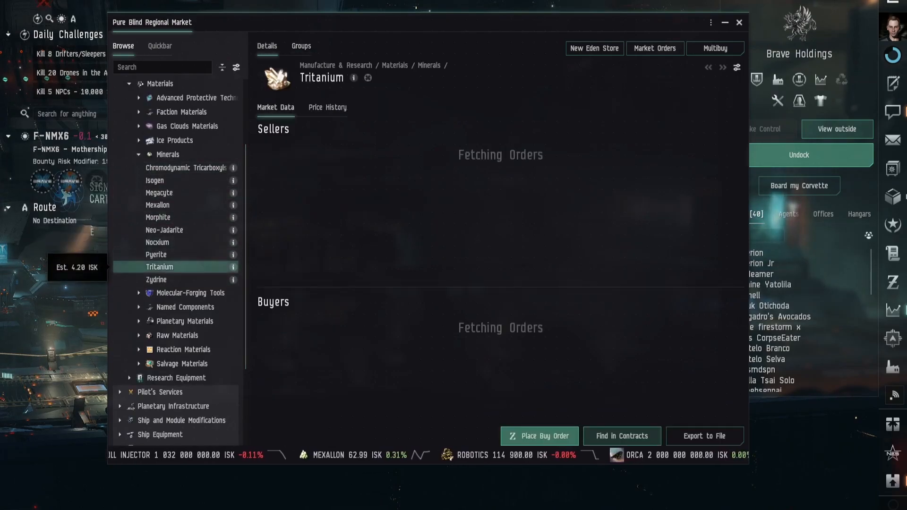
{"action": "scroll", "coordinate": [175, 255], "scroll_direction": "up", "scroll_amount": 5}
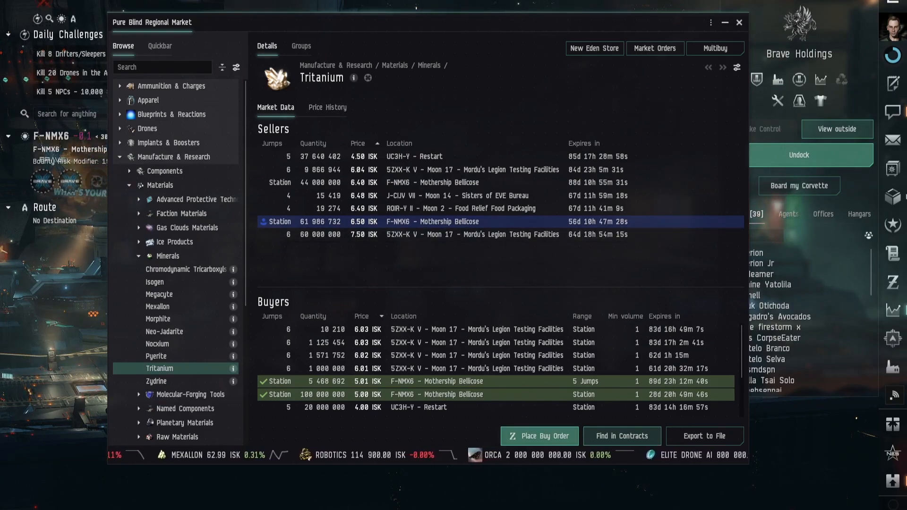
{"action": "mouse_move", "coordinate": [473, 262]}
{"action": "left_mouse_down"}
{"action": "mouse_move", "coordinate": [475, 228]}
{"action": "mouse_move", "coordinate": [471, 267]}
{"action": "mouse_move", "coordinate": [464, 263]}
{"action": "left_mouse_up"}
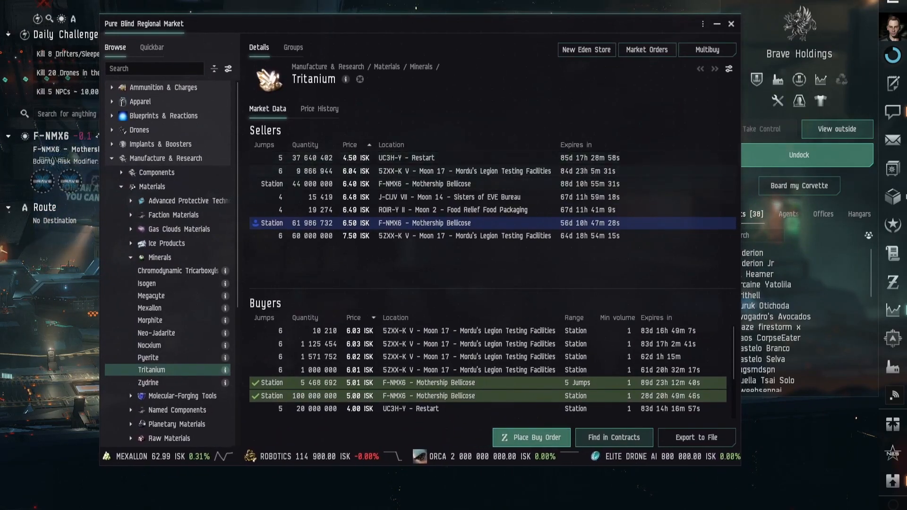
{"action": "scroll", "coordinate": [487, 371], "scroll_direction": "down", "scroll_amount": 3}
{"action": "scroll", "coordinate": [489, 369], "scroll_direction": "up", "scroll_amount": 3}
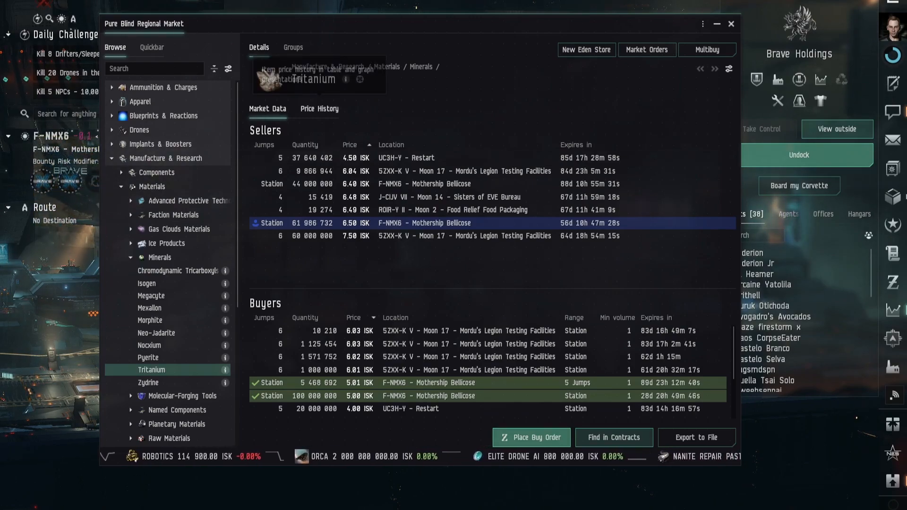
Step: View Tritanium's price history graph and shift its displayed date range slightly earlier
{"action": "left_click", "coordinate": [319, 109]}
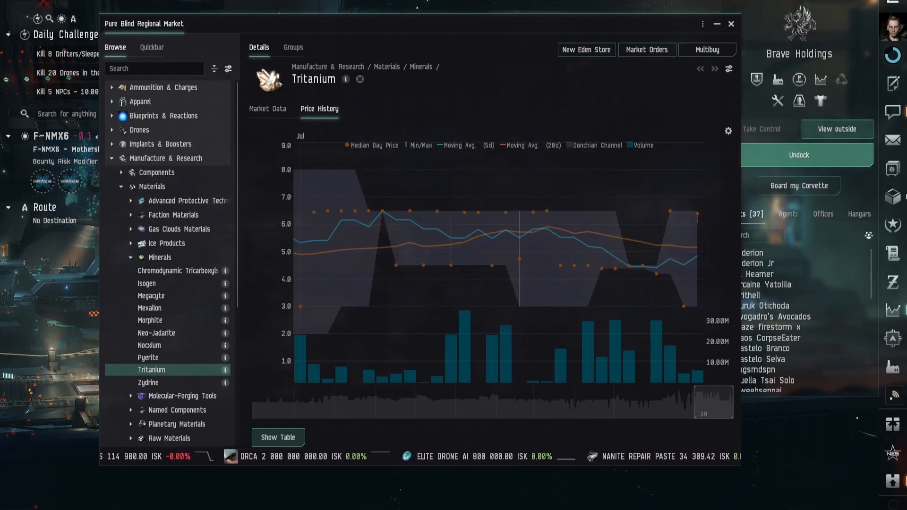
{"action": "left_click_drag", "start_coordinate": [449, 260], "coordinate": [472, 260]}
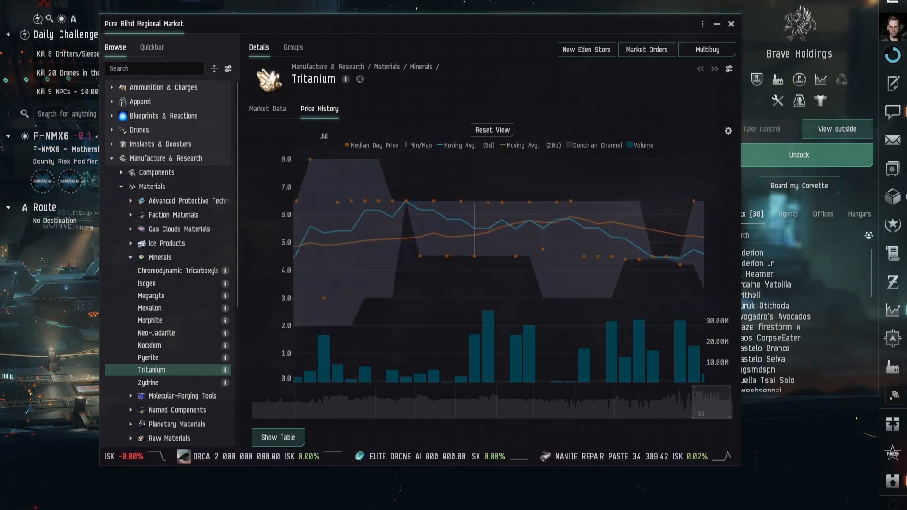
{"action": "mouse_move", "coordinate": [693, 402]}
{"action": "left_mouse_down"}
{"action": "mouse_move", "coordinate": [253, 401]}
{"action": "mouse_move", "coordinate": [692, 402]}
{"action": "left_mouse_up"}
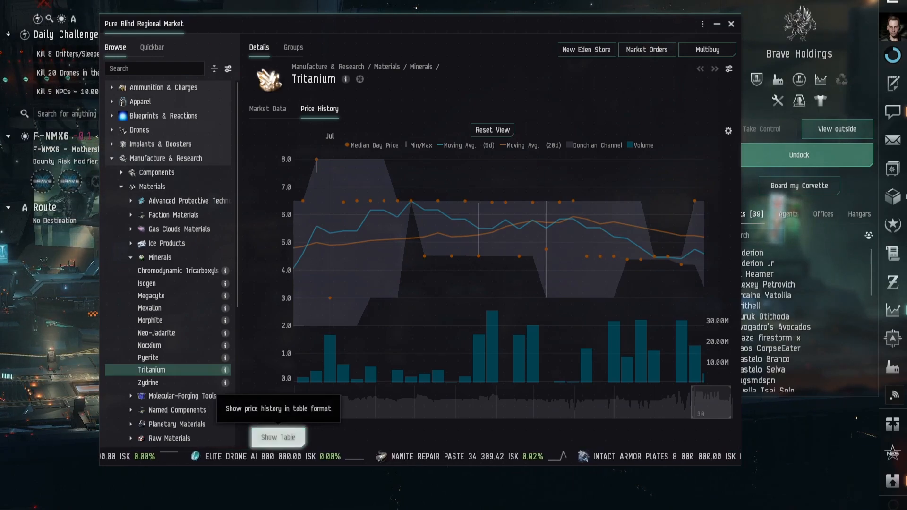
Step: Show Tritanium's price history in table format and read through its daily orders, quantities and prices
{"action": "left_click", "coordinate": [278, 431]}
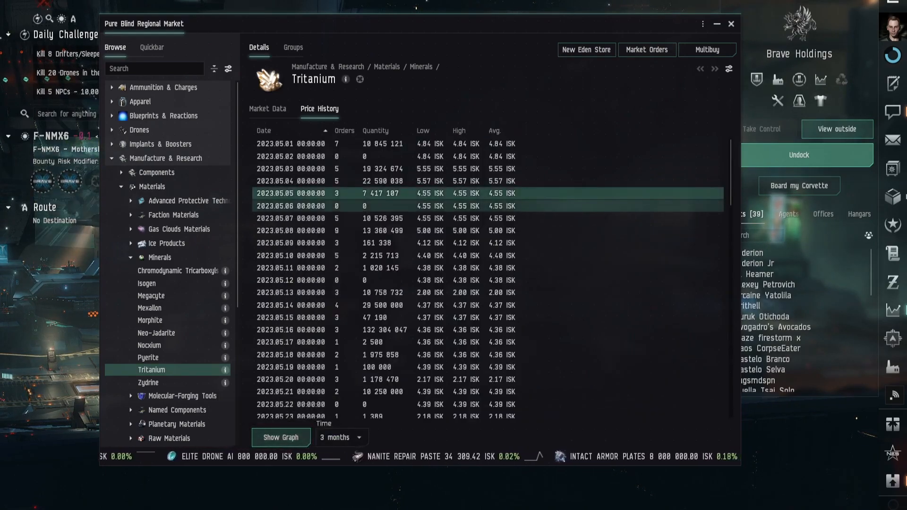
{"action": "scroll", "coordinate": [393, 194], "scroll_direction": "down", "scroll_amount": 15}
{"action": "scroll", "coordinate": [393, 202], "scroll_direction": "down", "scroll_amount": 3}
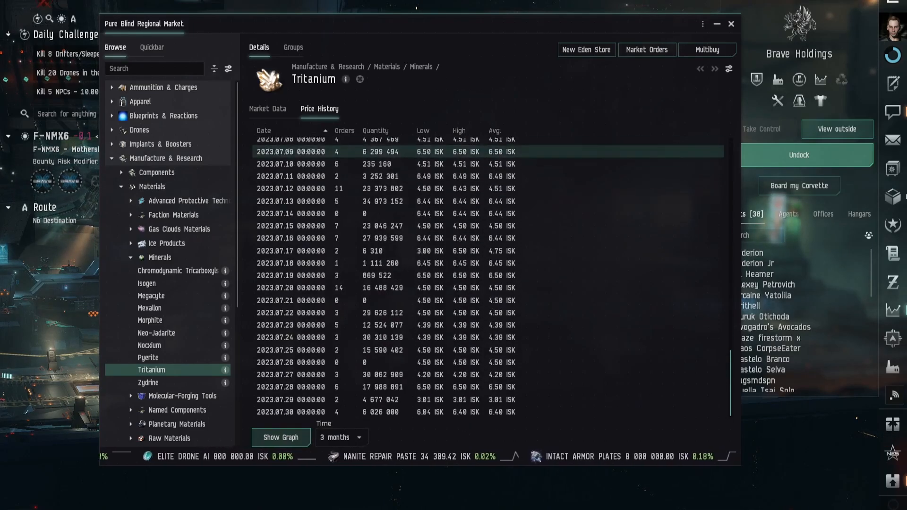
{"action": "scroll", "coordinate": [392, 201], "scroll_direction": "up", "scroll_amount": 20}
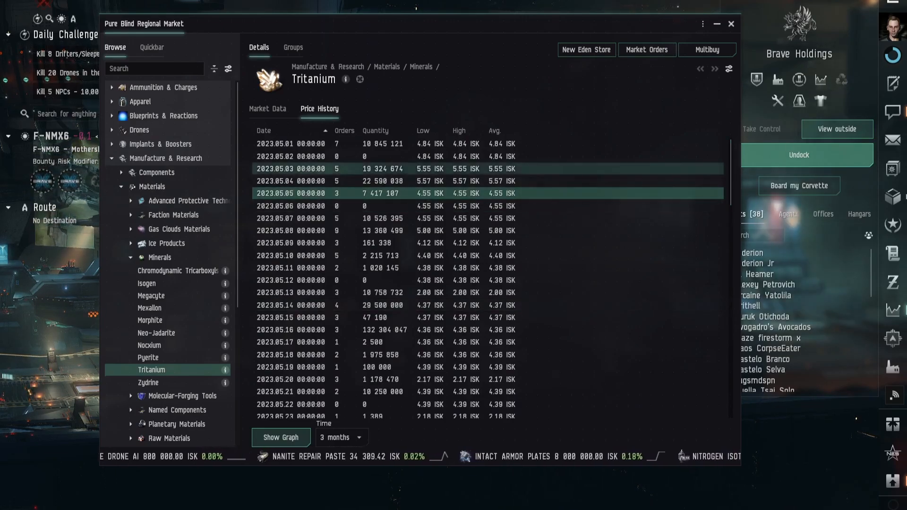
{"action": "left_click", "coordinate": [430, 168]}
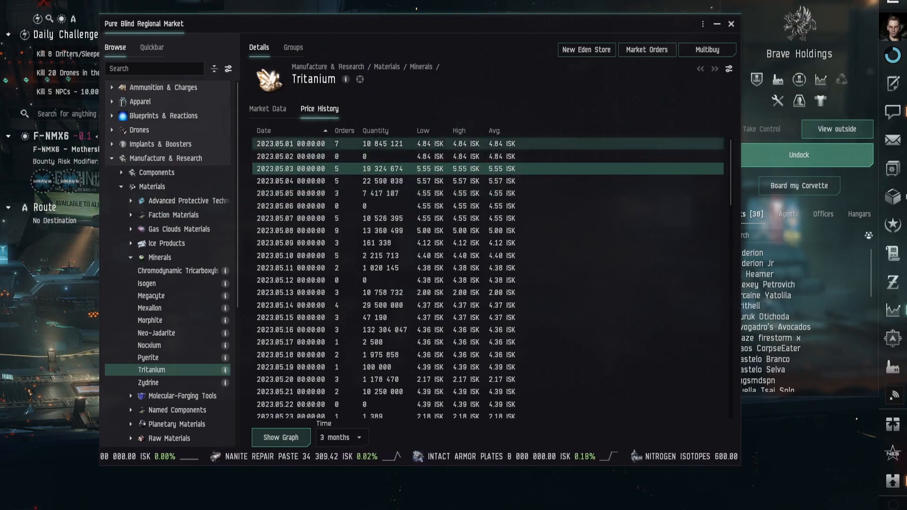
{"action": "left_click", "coordinate": [282, 143]}
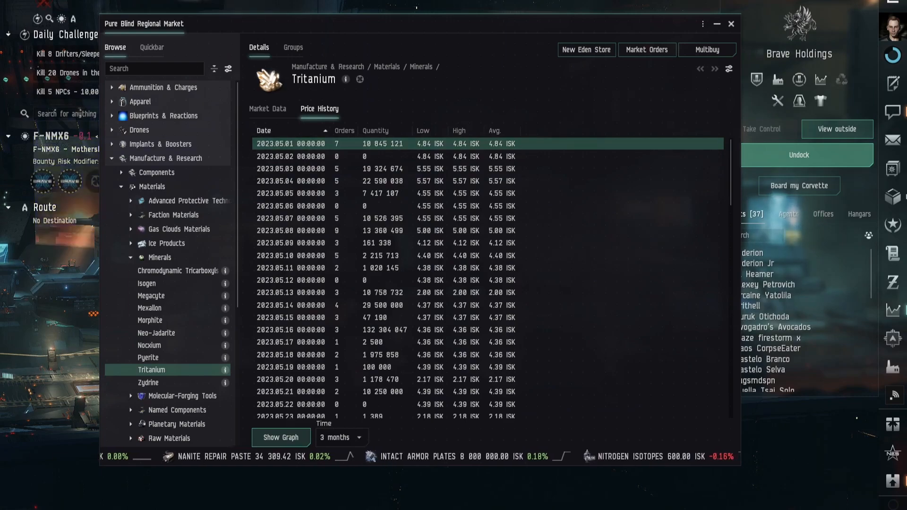
Step: Sort the Tritanium price history table by newest date first and keep its time range at 3 months
{"action": "left_click", "coordinate": [264, 130]}
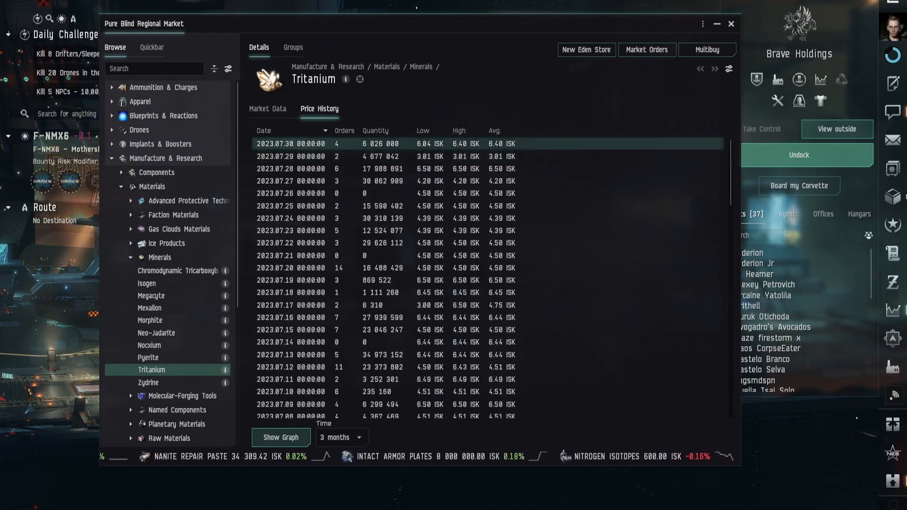
{"action": "left_click", "coordinate": [283, 143]}
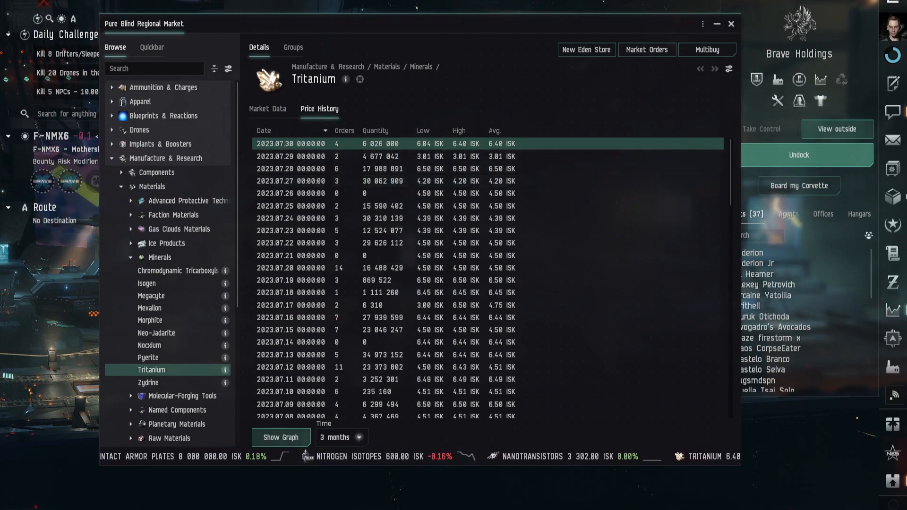
{"action": "left_click", "coordinate": [359, 437]}
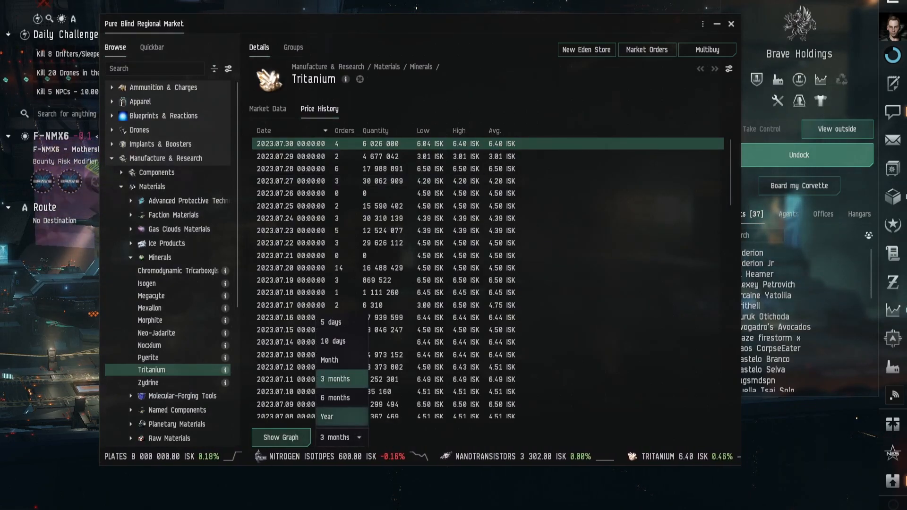
{"action": "left_click", "coordinate": [341, 379]}
{"action": "left_click", "coordinate": [406, 219]}
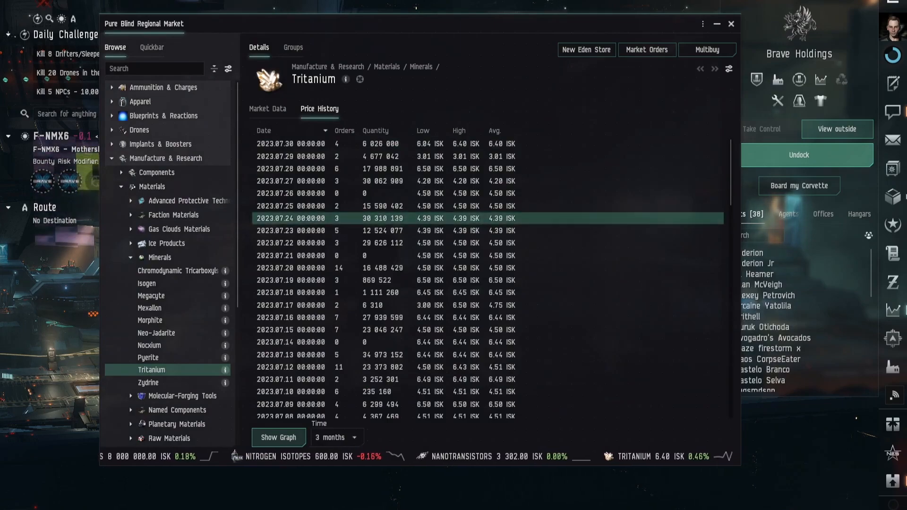
Step: Select all rows of the Tritanium price history table and copy them
{"action": "left_click", "coordinate": [402, 193]}
{"action": "left_click", "coordinate": [407, 168]}
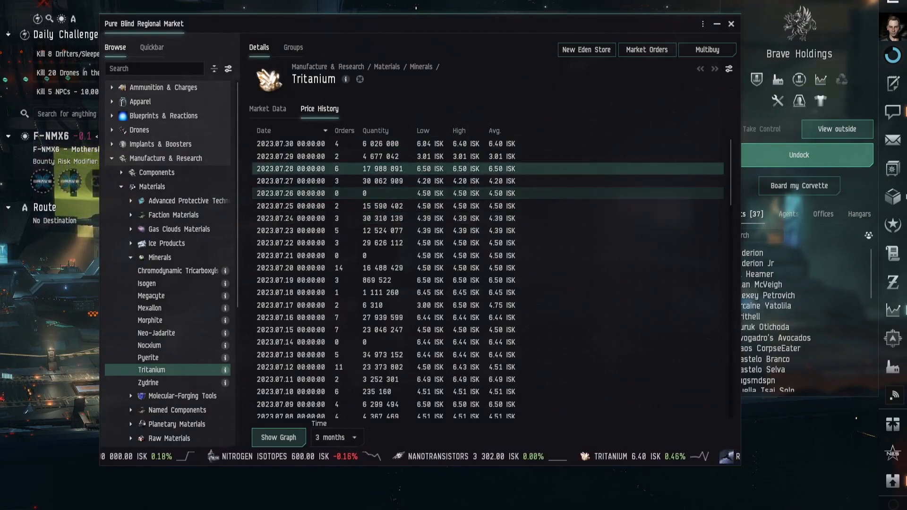
{"action": "key", "text": "ctrl+a"}
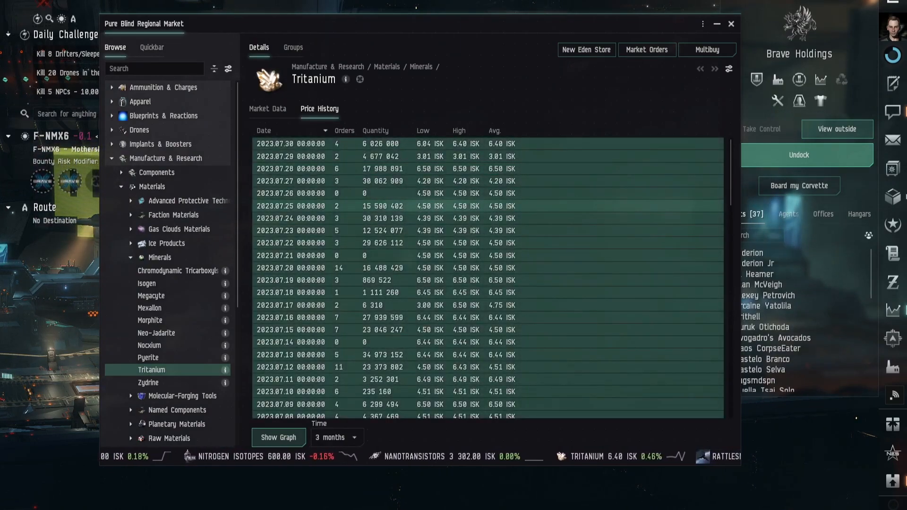
{"action": "left_click", "coordinate": [401, 193]}
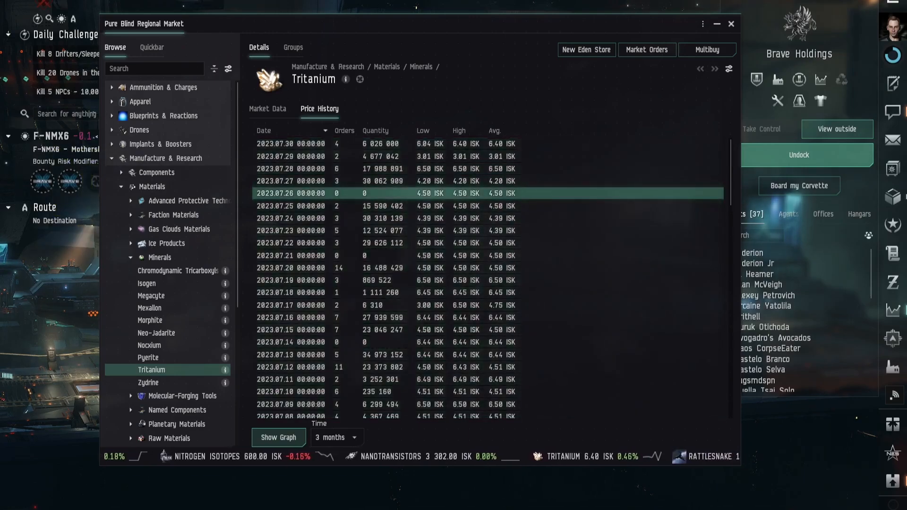
{"action": "left_click", "coordinate": [402, 157], "text": "ctrl"}
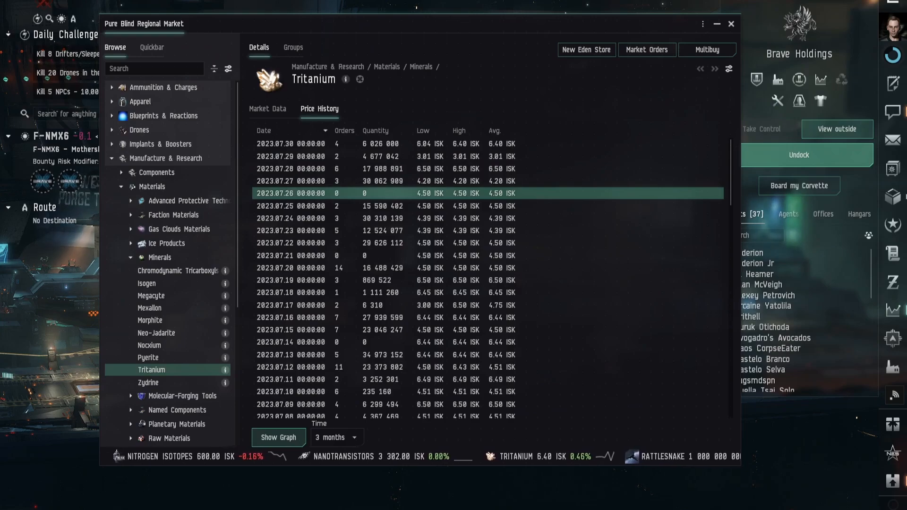
{"action": "left_click", "coordinate": [402, 255]}
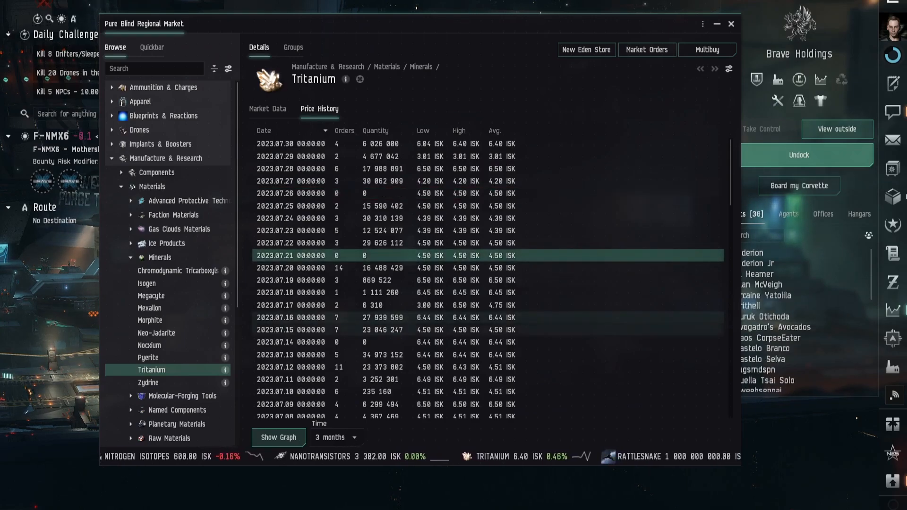
{"action": "left_click", "coordinate": [401, 342]}
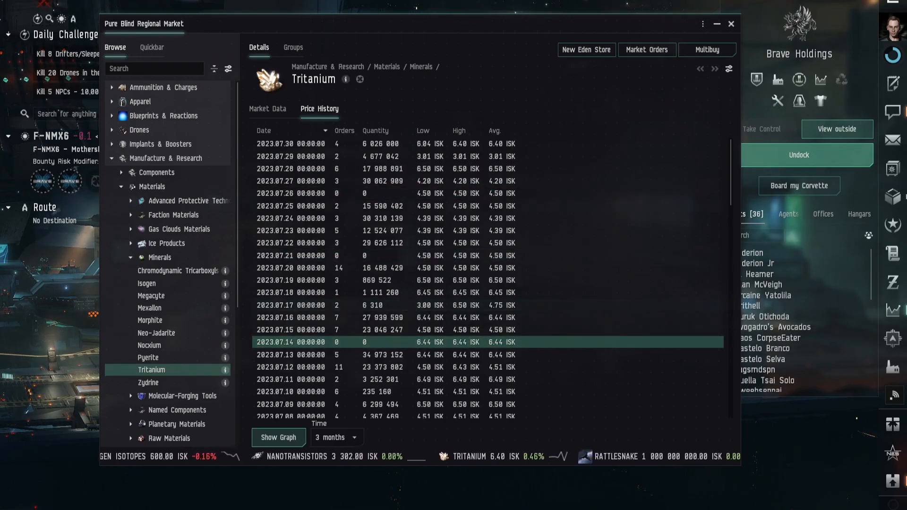
{"action": "left_click", "coordinate": [401, 193]}
{"action": "key", "text": "ctrl+a"}
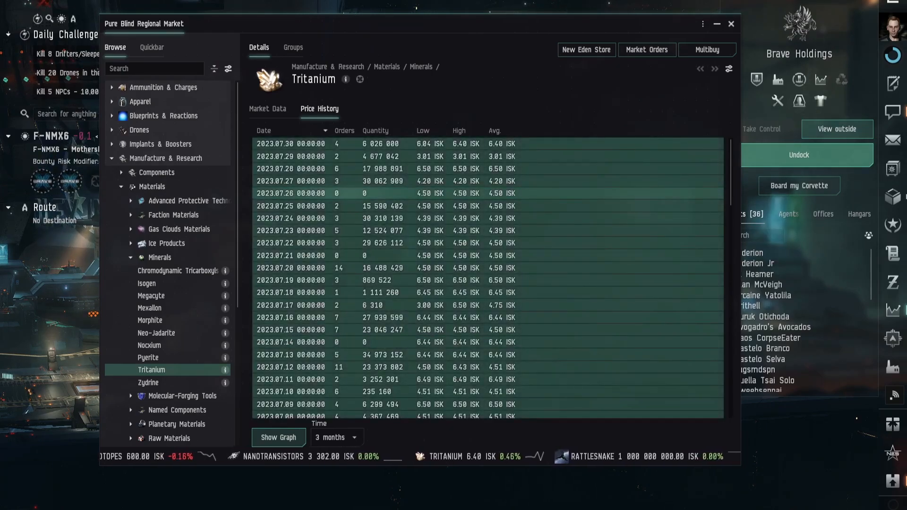
{"action": "left_click", "coordinate": [402, 193]}
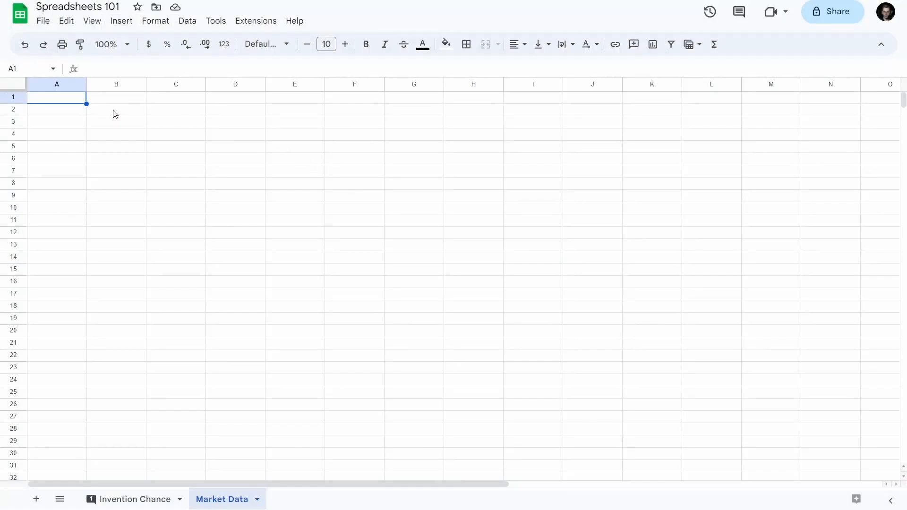
Step: Switch to Google Sheets, paste the copied price history into the Market Data sheet starting at B3, and check how far the rows extend
{"action": "left_click", "coordinate": [123, 128]}
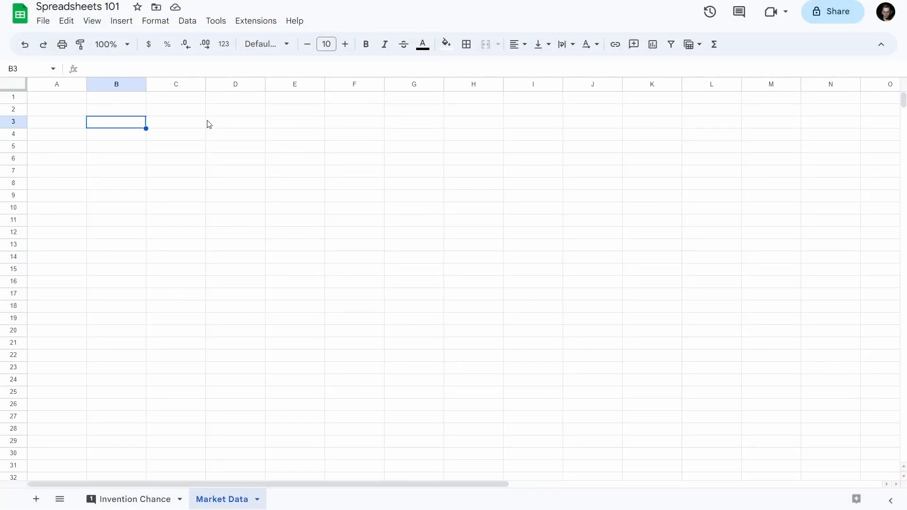
{"action": "key", "text": "ctrl+v"}
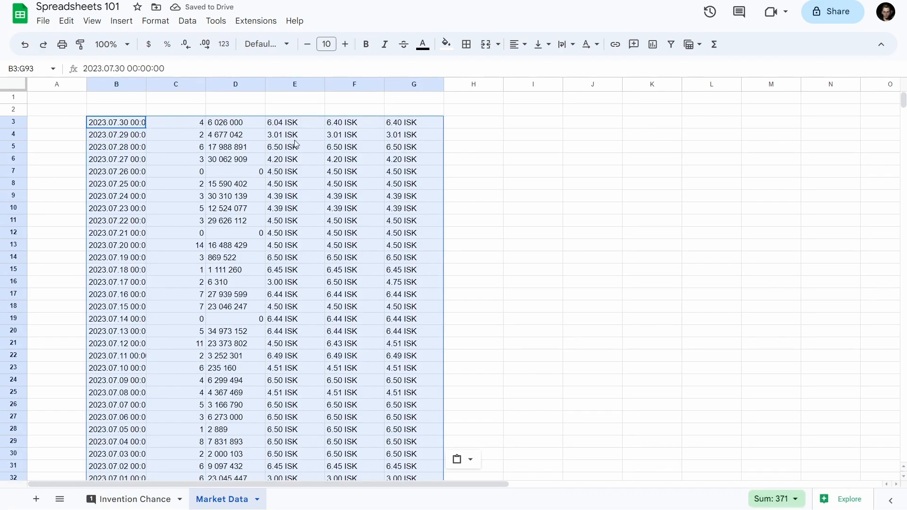
{"action": "scroll", "coordinate": [333, 162], "scroll_direction": "down", "scroll_amount": 18}
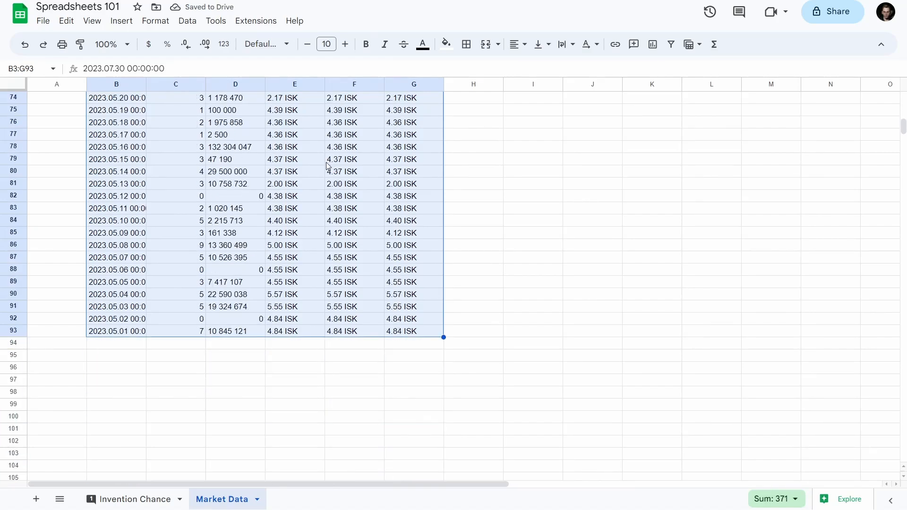
{"action": "scroll", "coordinate": [329, 169], "scroll_direction": "up", "scroll_amount": 7}
{"action": "scroll", "coordinate": [329, 168], "scroll_direction": "up", "scroll_amount": 12}
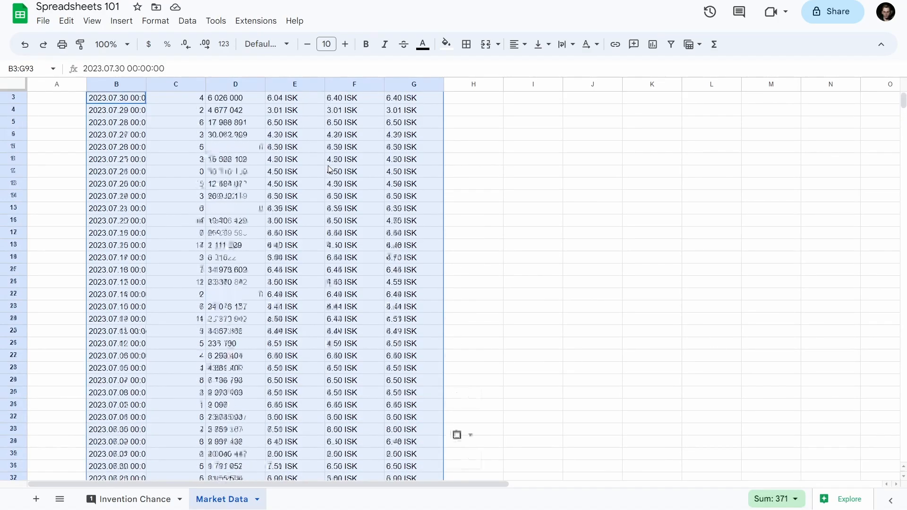
Step: Enter the column headers Date, Orders, Qty, Low, High and Avg in B2:G2 above the pasted price history
{"action": "left_click", "coordinate": [217, 114]}
{"action": "left_click", "coordinate": [138, 111]}
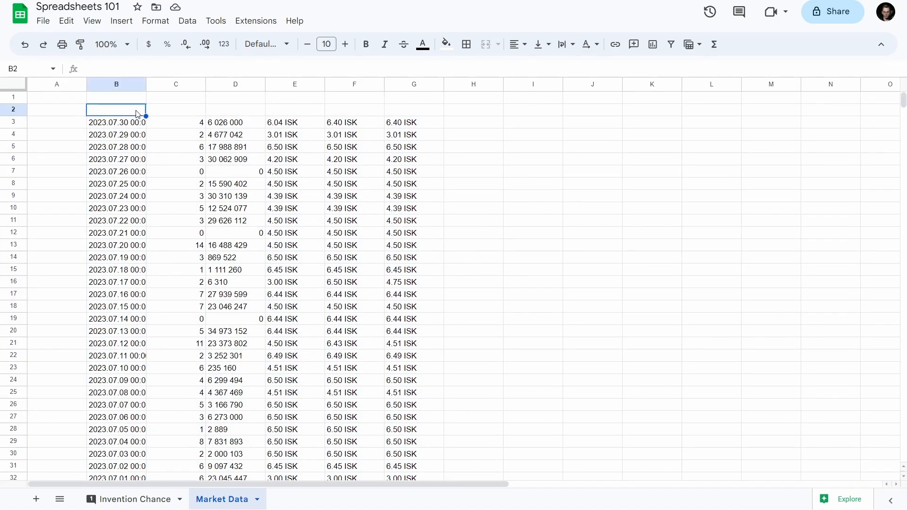
{"action": "type", "text": "Date"}
{"action": "key", "text": "Tab"}
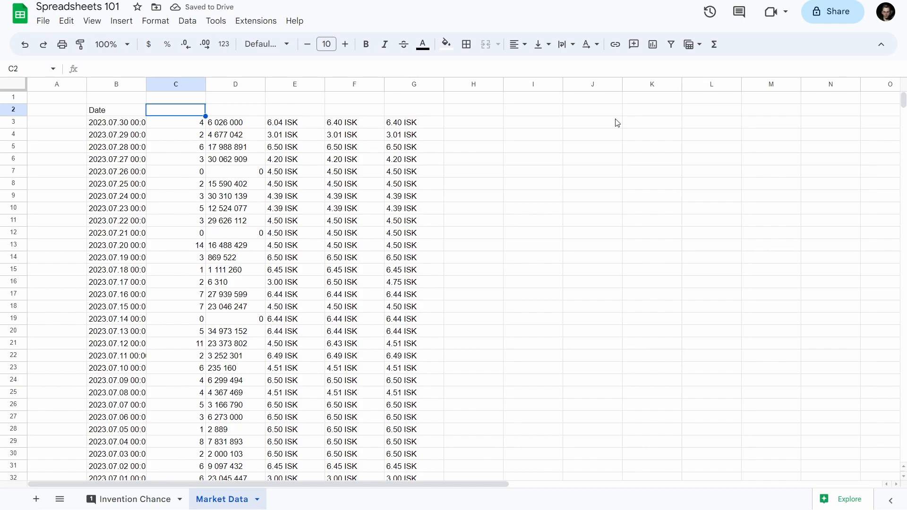
{"action": "type", "text": "Orders"}
{"action": "key", "text": "Tab"}
{"action": "type", "text": "Qu"}
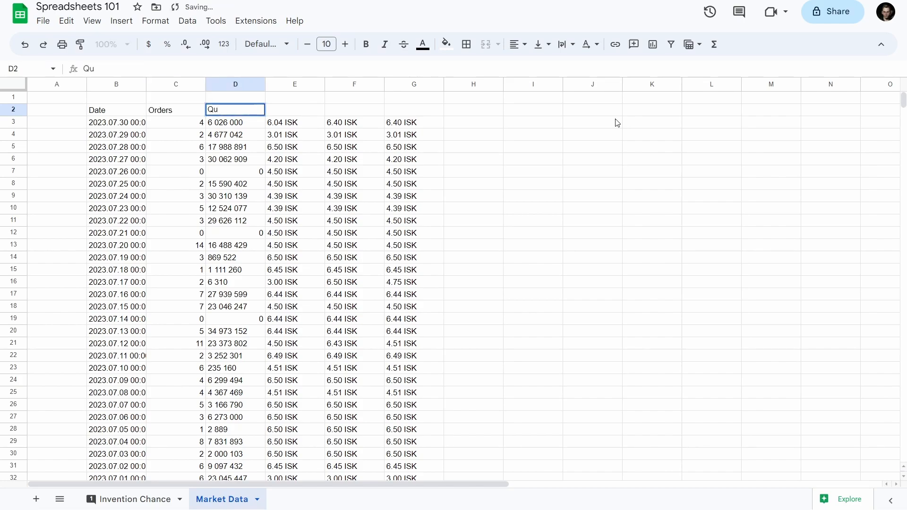
{"action": "type", "text": "ty"}
{"action": "key", "text": "Tab"}
{"action": "type", "text": "Low"}
{"action": "key", "text": "Tab"}
{"action": "type", "text": "High"}
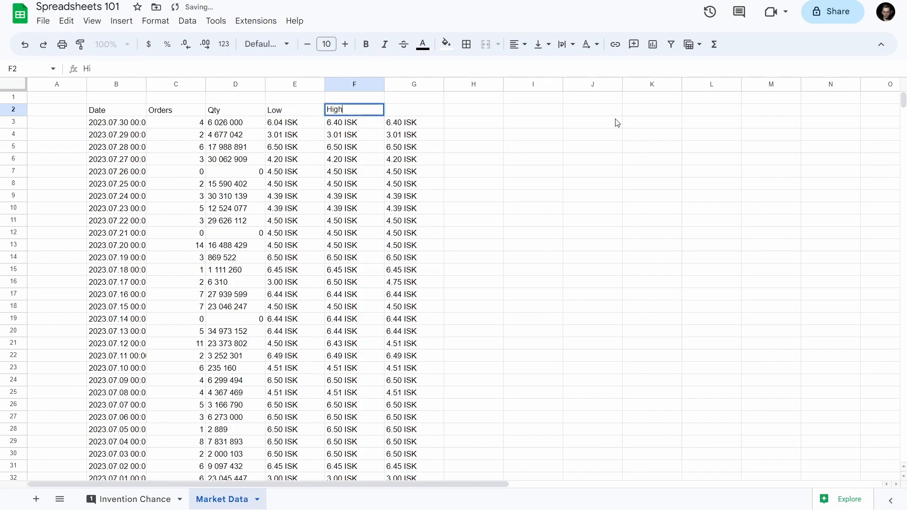
{"action": "key", "text": "Tab"}
{"action": "type", "text": "Av"}
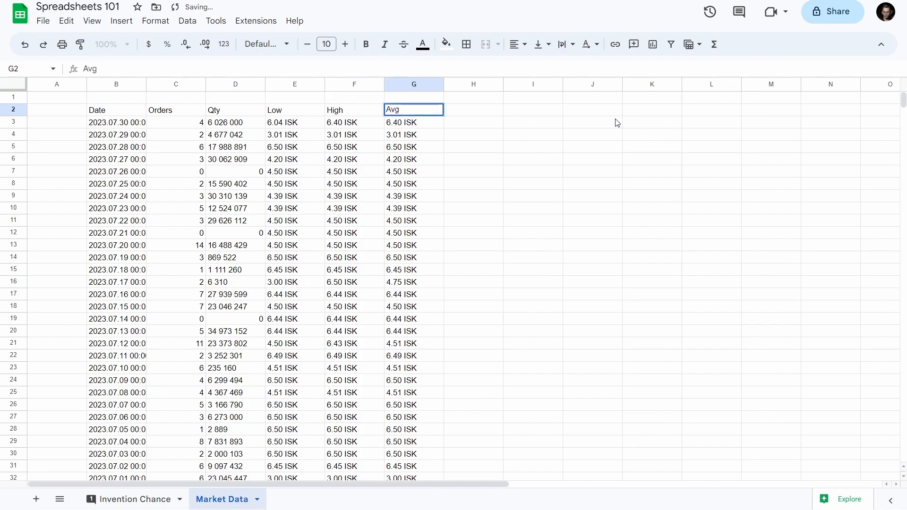
{"action": "type", "text": "g"}
{"action": "key", "text": "Return"}
Step: Make the header row B2:G2 bold and center it horizontally
{"action": "key", "text": "Up"}
{"action": "key", "text": "ctrl+shift+Right"}
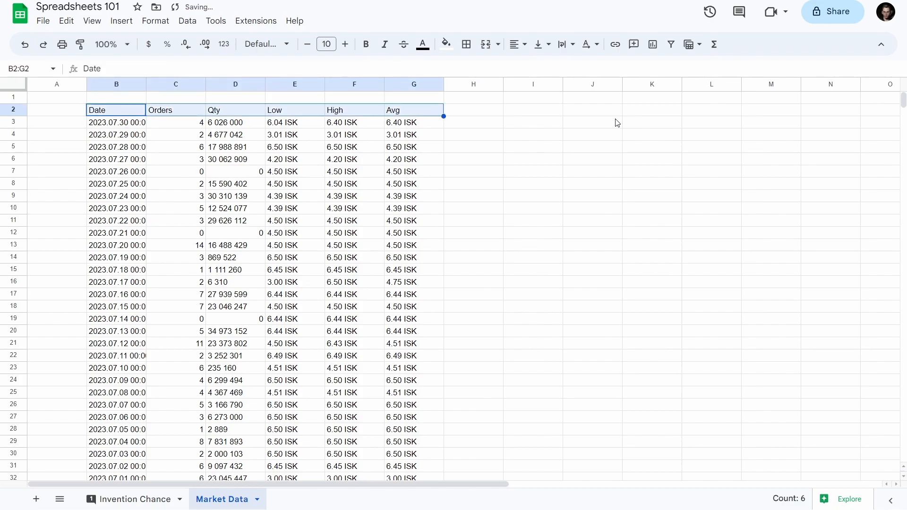
{"action": "key", "text": "ctrl+b"}
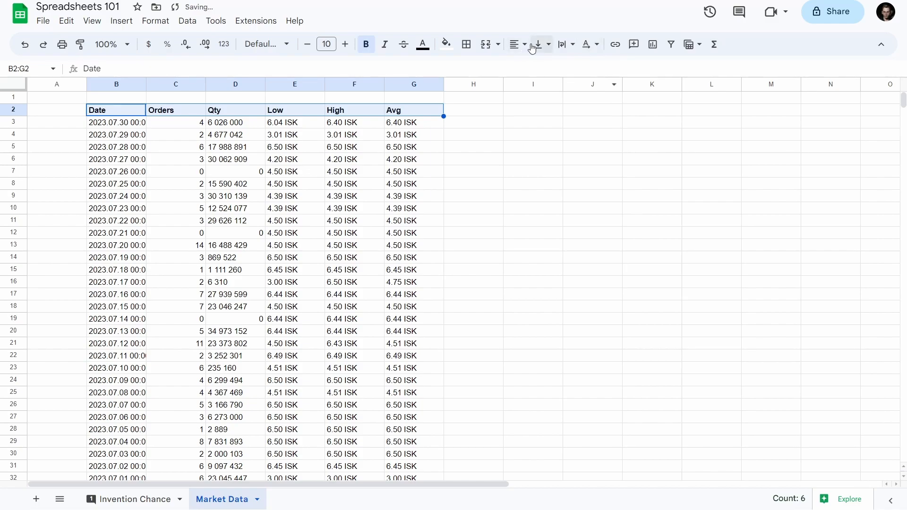
{"action": "left_click", "coordinate": [520, 44]}
{"action": "left_click", "coordinate": [539, 67]}
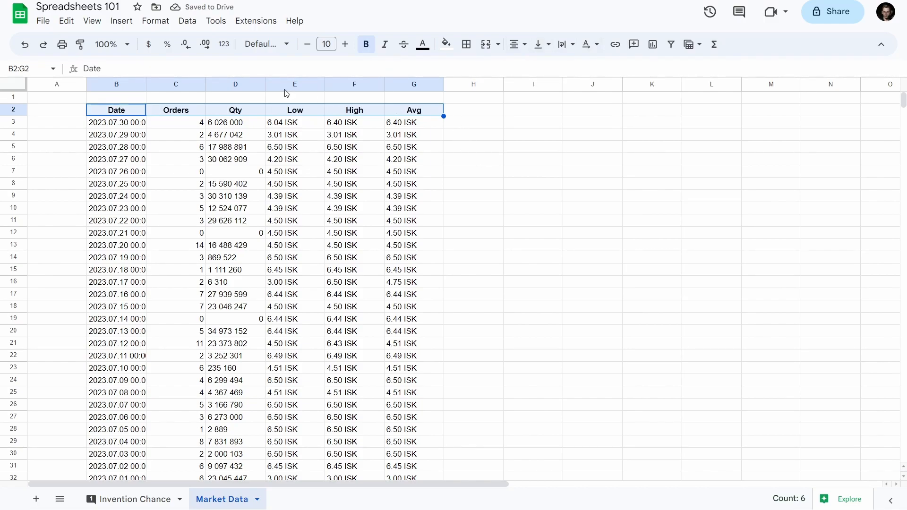
{"action": "left_click", "coordinate": [128, 116]}
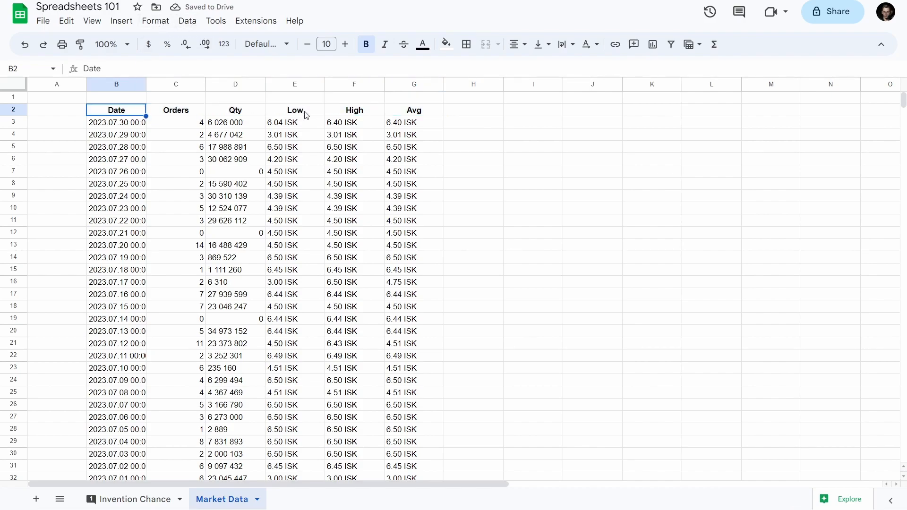
{"action": "left_click_drag", "start_coordinate": [213, 112], "coordinate": [410, 114]}
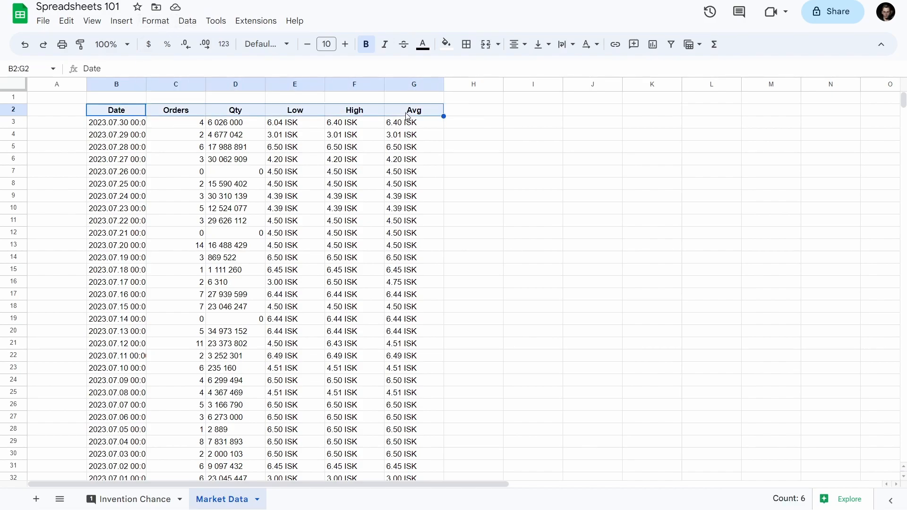
{"action": "left_click", "coordinate": [409, 114]}
{"action": "left_click_drag", "start_coordinate": [118, 112], "coordinate": [418, 298]}
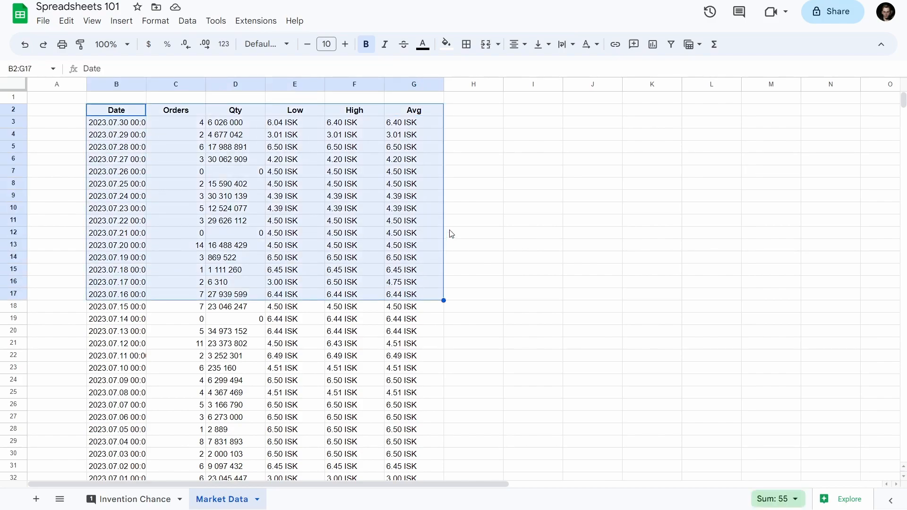
{"action": "left_click", "coordinate": [700, 45]}
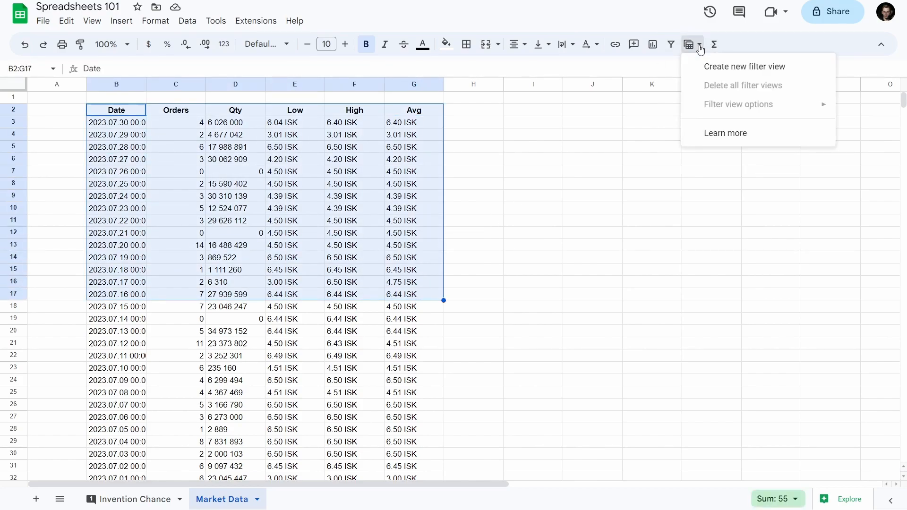
{"action": "left_click", "coordinate": [666, 27]}
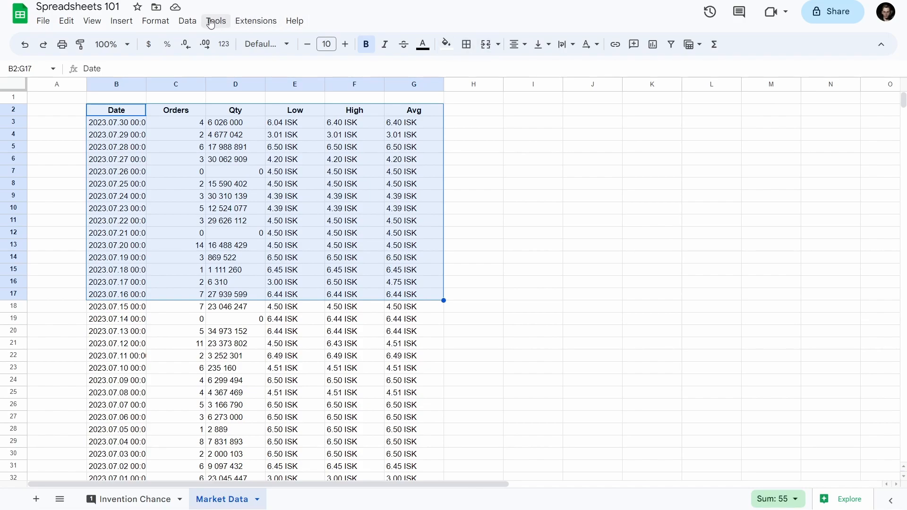
Step: Insert a new blank sheet and return to the Market Data sheet
{"action": "left_click", "coordinate": [157, 23]}
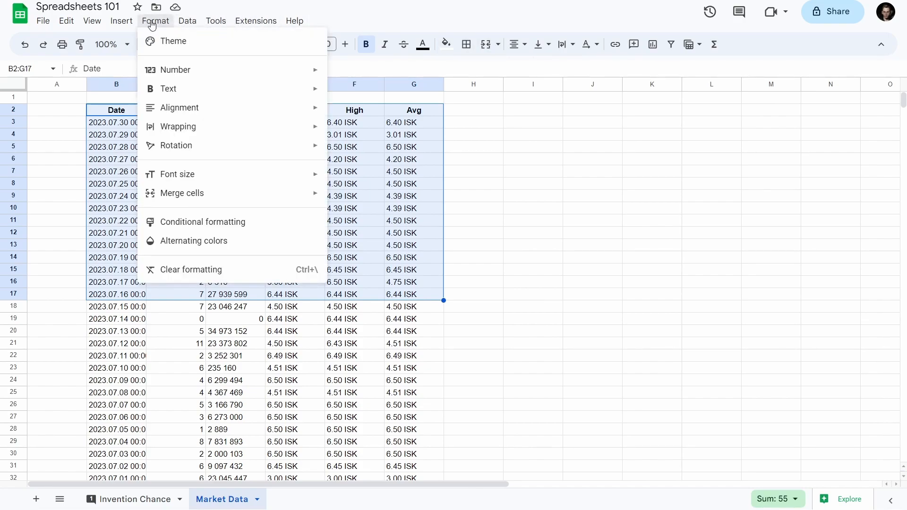
{"action": "mouse_move", "coordinate": [121, 29]}
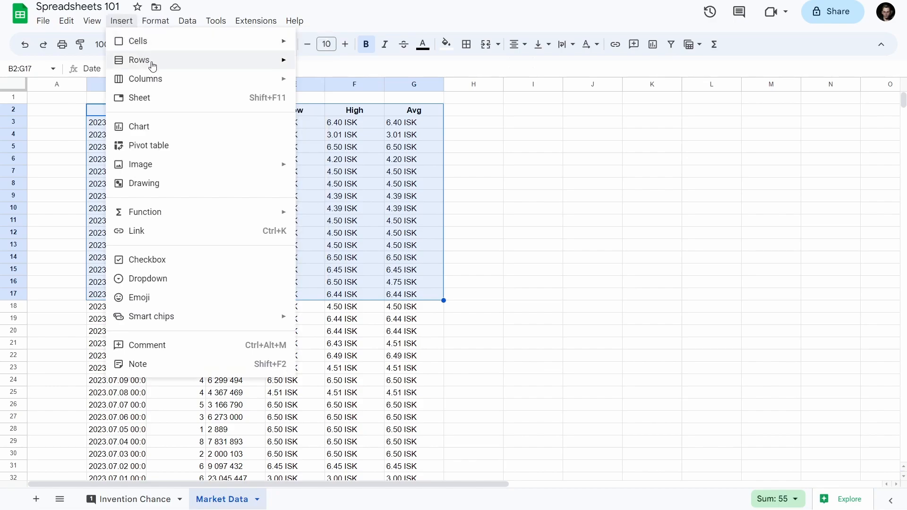
{"action": "left_click", "coordinate": [177, 98]}
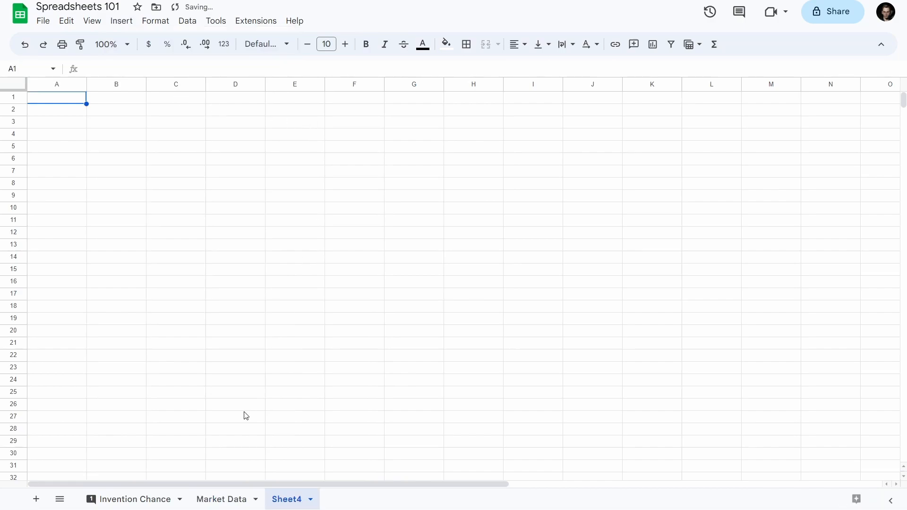
{"action": "left_click", "coordinate": [220, 500]}
{"action": "left_click", "coordinate": [121, 26]}
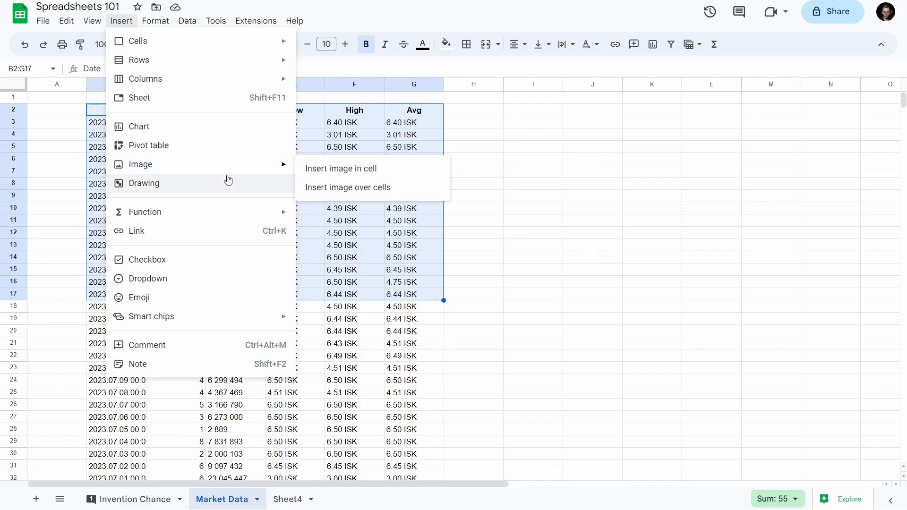
{"action": "left_click", "coordinate": [559, 189]}
{"action": "left_click", "coordinate": [286, 150]}
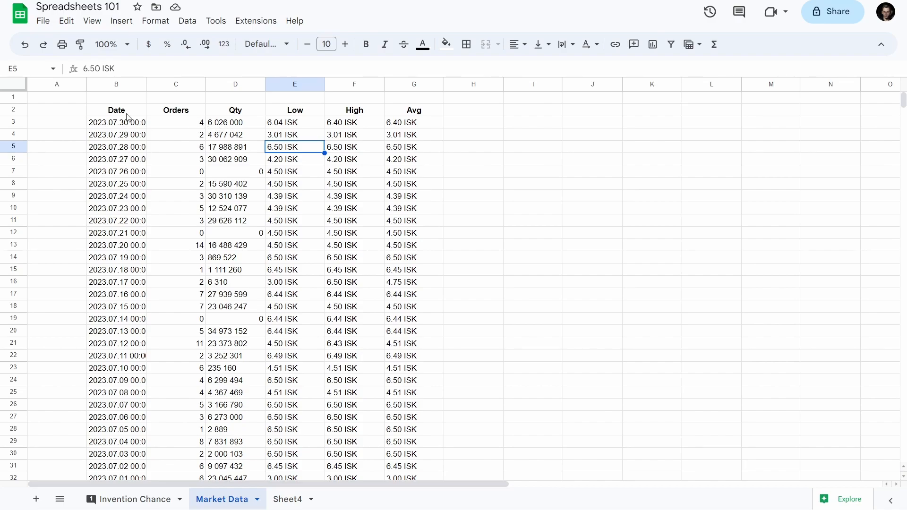
Step: Fit the Date column's width to its contents and inspect the date entries in B3 and B4
{"action": "double_click", "coordinate": [146, 84]}
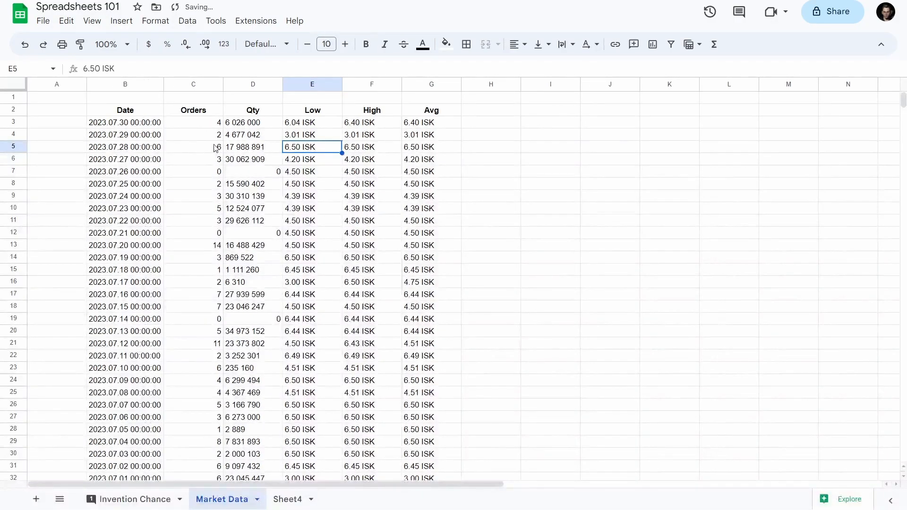
{"action": "left_click", "coordinate": [138, 125]}
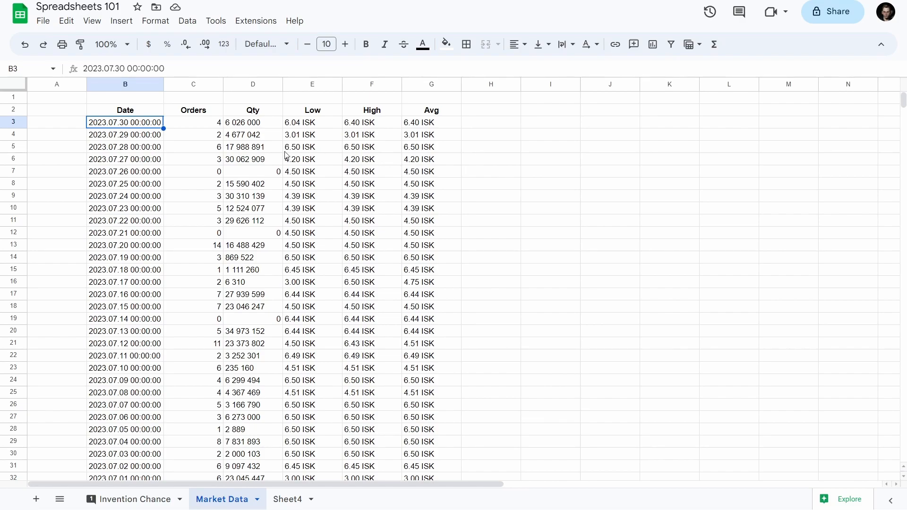
{"action": "left_click", "coordinate": [125, 136]}
{"action": "left_click", "coordinate": [123, 126]}
{"action": "left_click", "coordinate": [119, 137]}
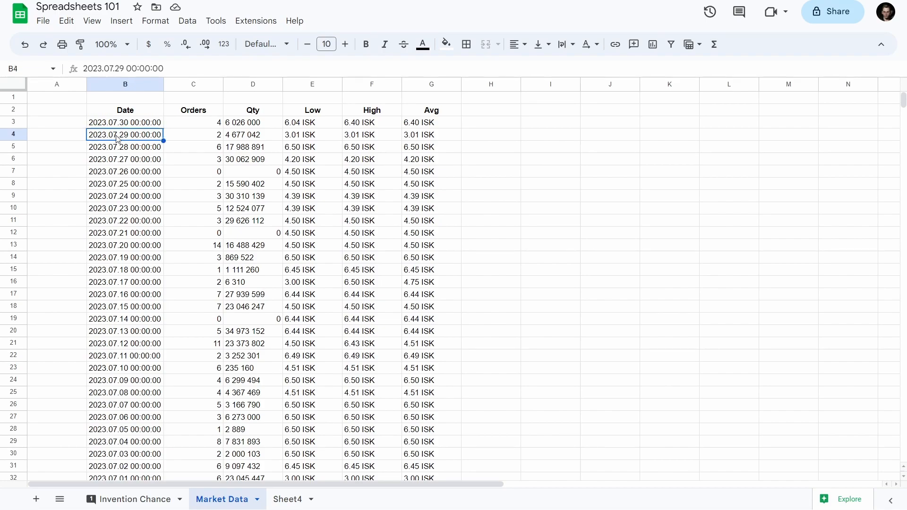
{"action": "left_click", "coordinate": [115, 125]}
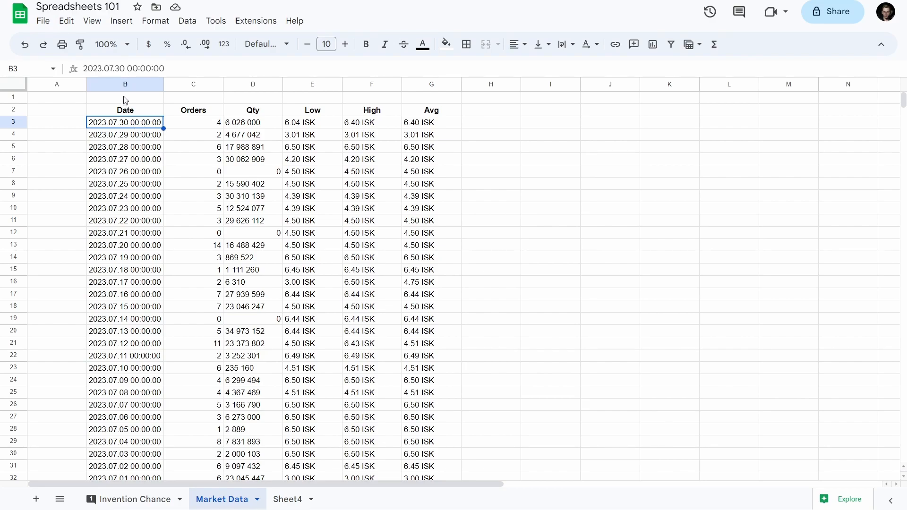
{"action": "left_click", "coordinate": [546, 127]}
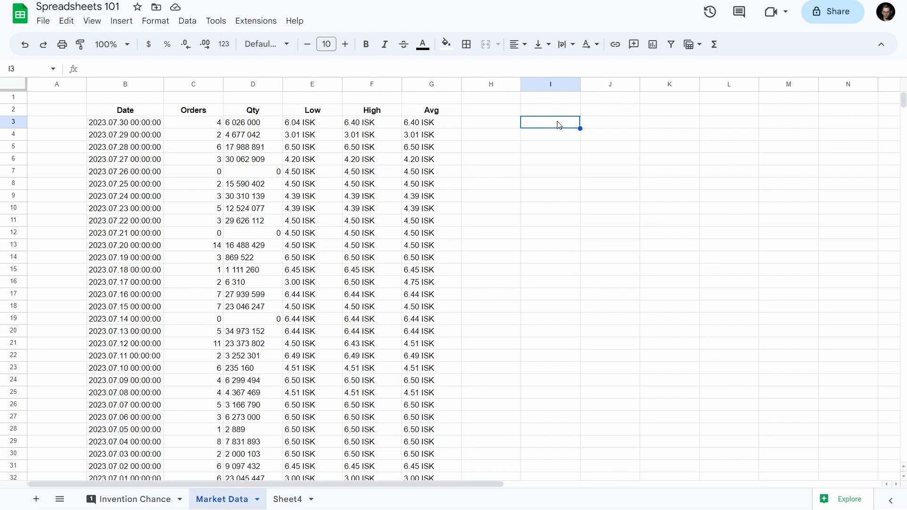
Step: Insert a column before the Date column and enter the header Real Date in B2
{"action": "right_click", "coordinate": [132, 88]}
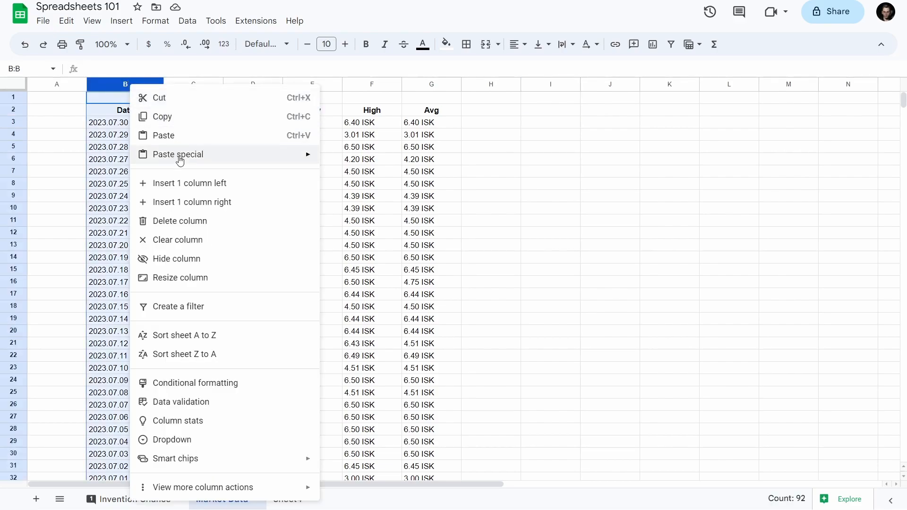
{"action": "left_click", "coordinate": [184, 184]}
{"action": "left_click", "coordinate": [136, 113]}
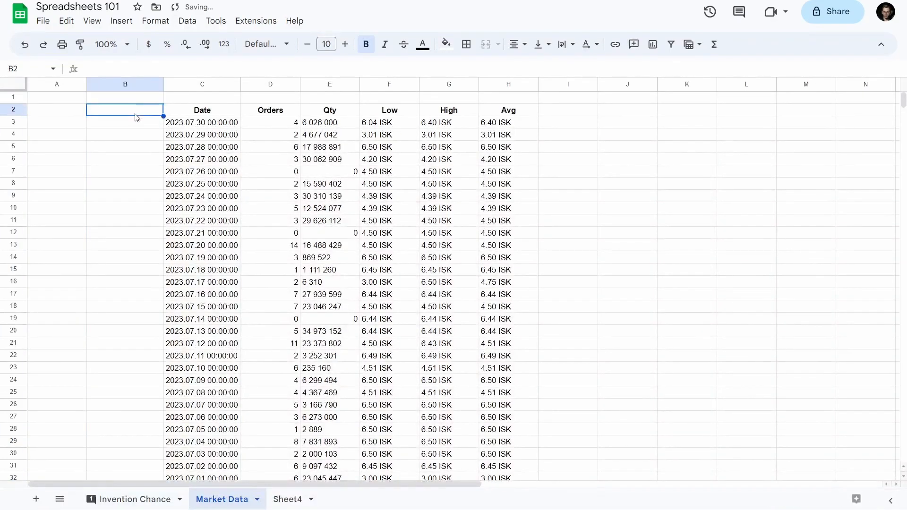
{"action": "type", "text": "R"}
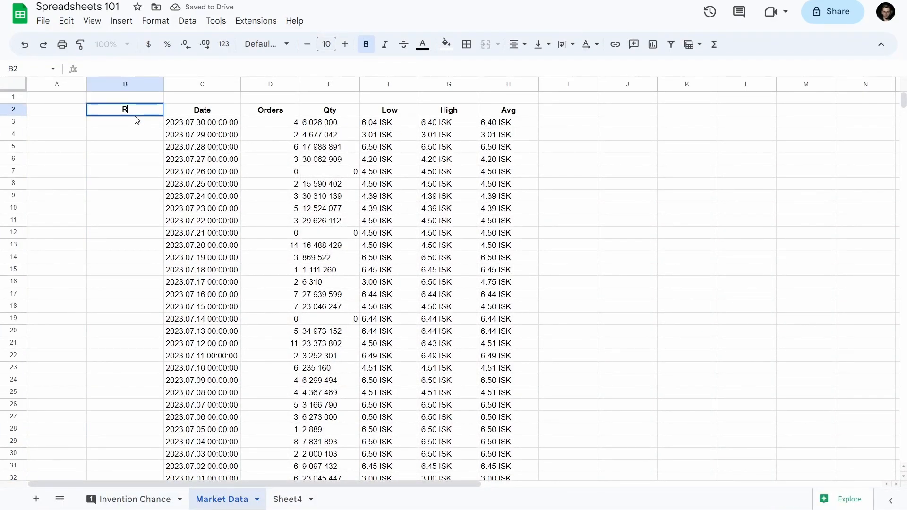
{"action": "type", "text": "eal Date"}
{"action": "key", "text": "Return"}
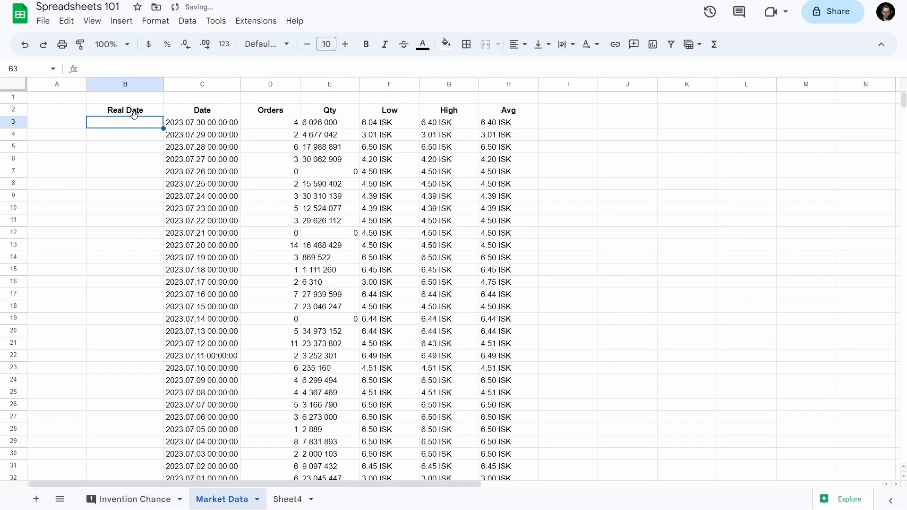
Step: Clear the Real Date header from cell B2, beside the market data table
{"action": "left_click", "coordinate": [202, 125]}
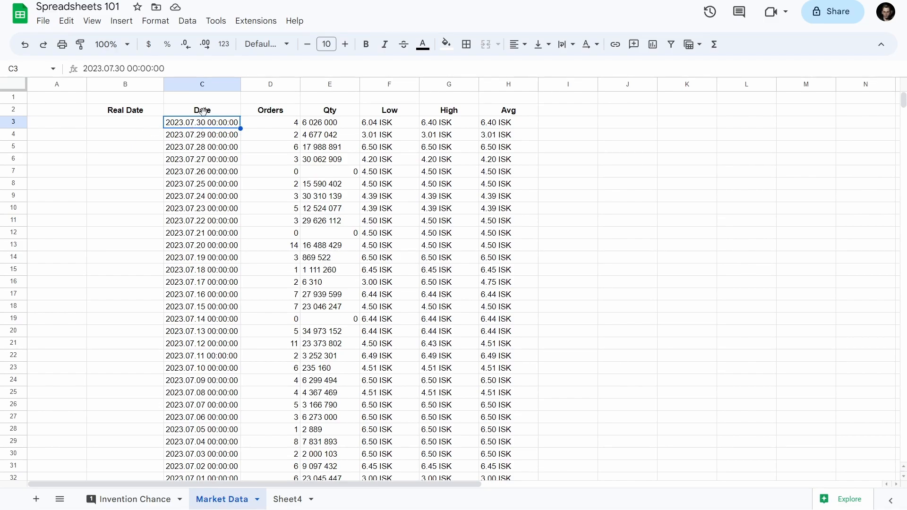
{"action": "left_click", "coordinate": [138, 116]}
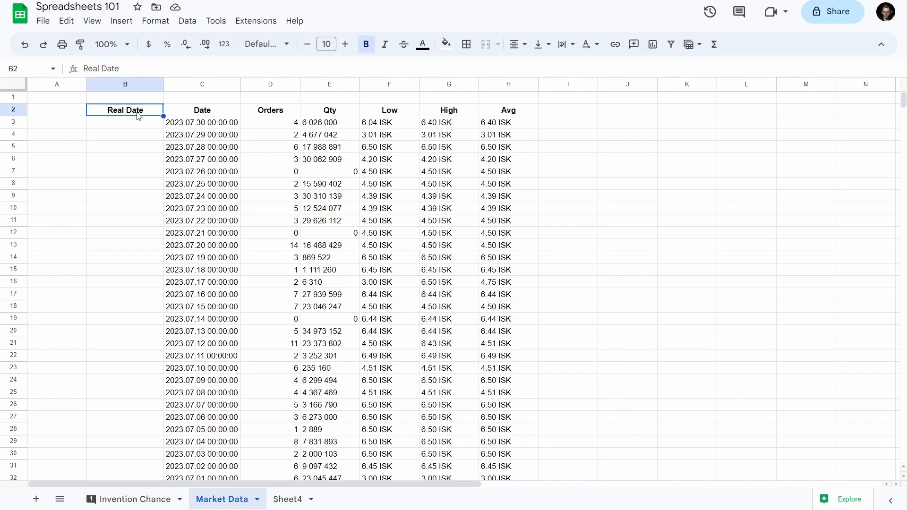
{"action": "key", "text": "ctrl+shift+Right"}
{"action": "key", "text": "ctrl+shift+Down"}
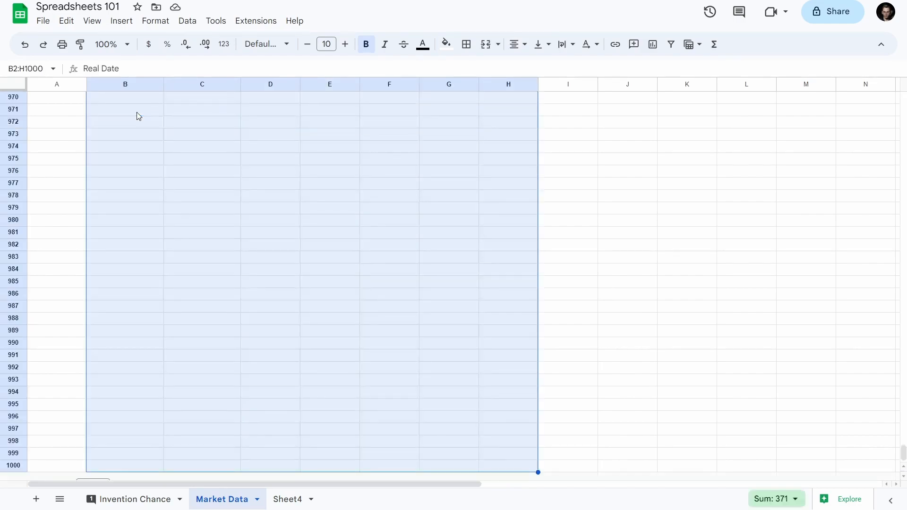
{"action": "key", "text": "ctrl+shift+Up"}
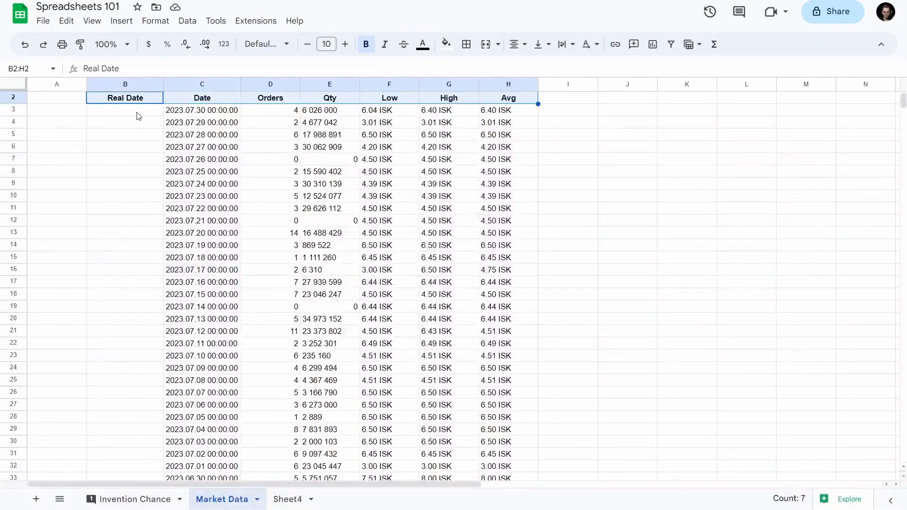
{"action": "key", "text": "Right"}
{"action": "key", "text": "Left"}
{"action": "key", "text": "Delete"}
Step: Create a filter over the market data table, range C2:H93
{"action": "key", "text": "Right"}
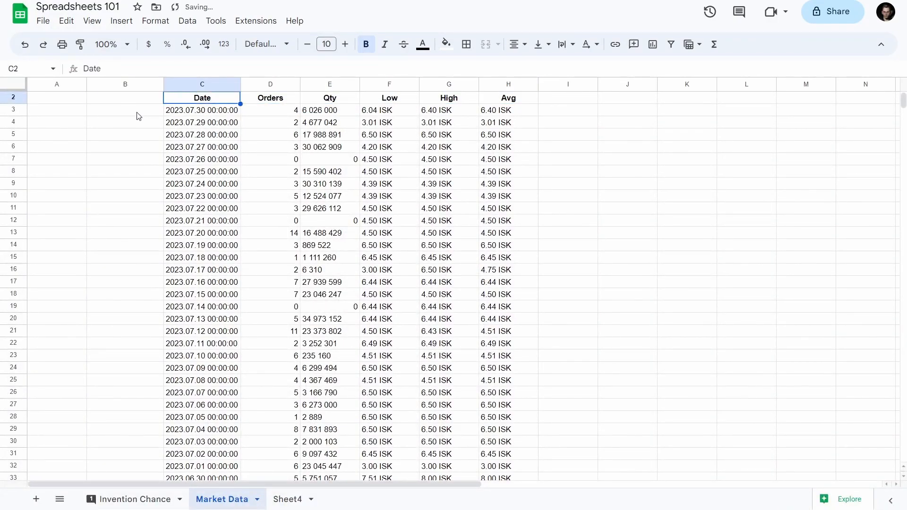
{"action": "key", "text": "ctrl+shift+Right"}
{"action": "key", "text": "ctrl+shift+Down"}
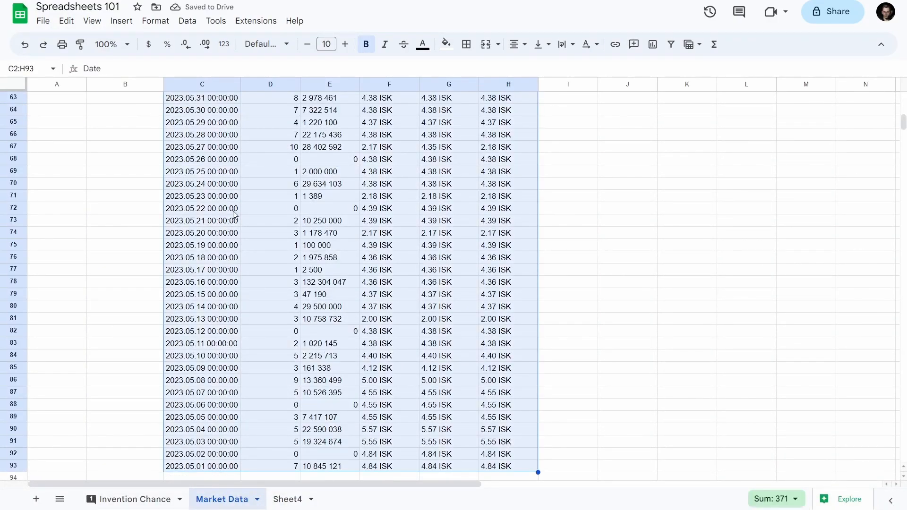
{"action": "scroll", "coordinate": [364, 243], "scroll_direction": "down", "scroll_amount": 2}
{"action": "key", "text": "ctrl+shift+Left"}
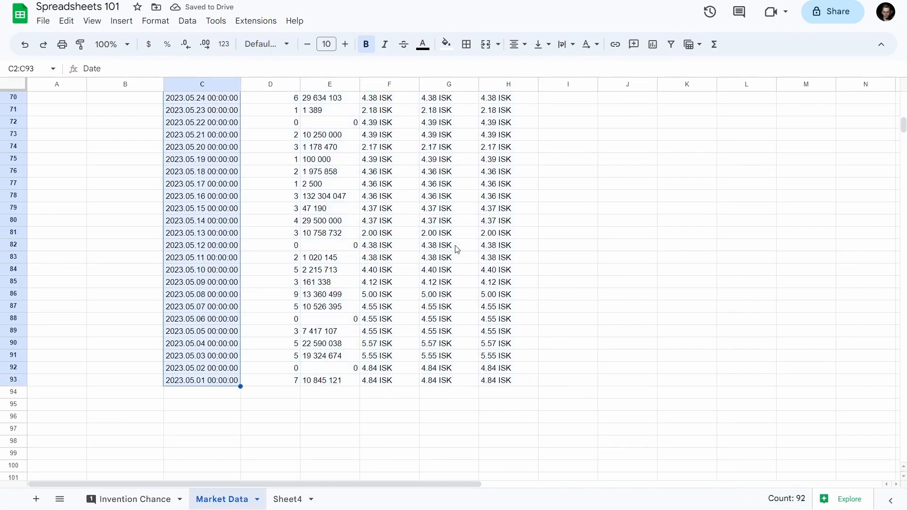
{"action": "key", "text": "ctrl+shift+Right"}
{"action": "key", "text": "ctrl+shift+Up"}
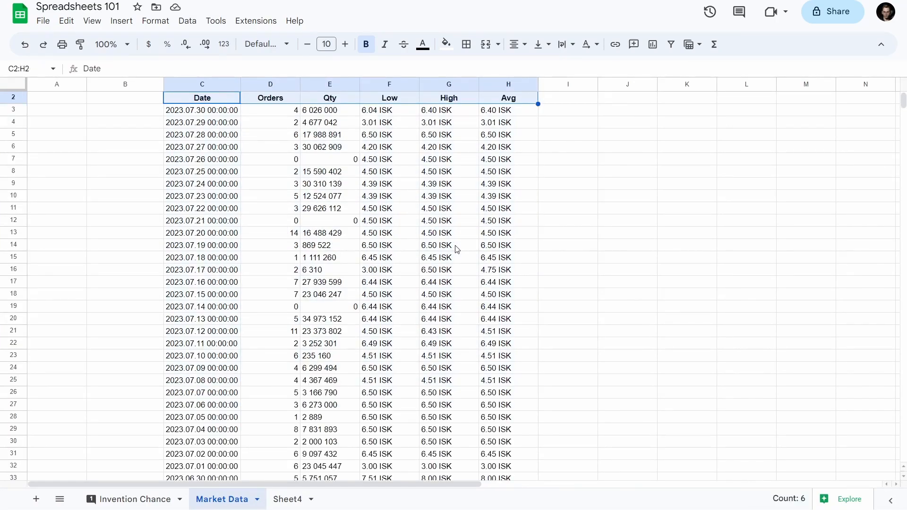
{"action": "key", "text": "ctrl+shift+Down"}
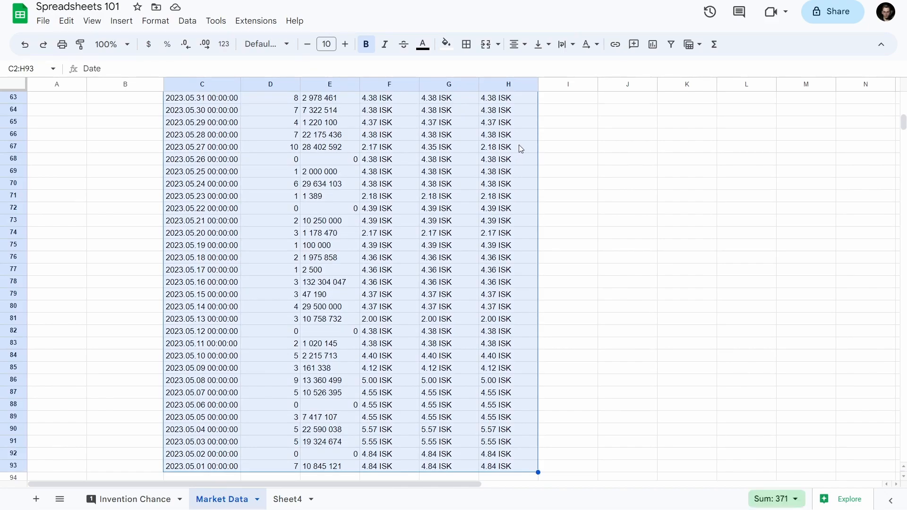
{"action": "left_click", "coordinate": [671, 45]}
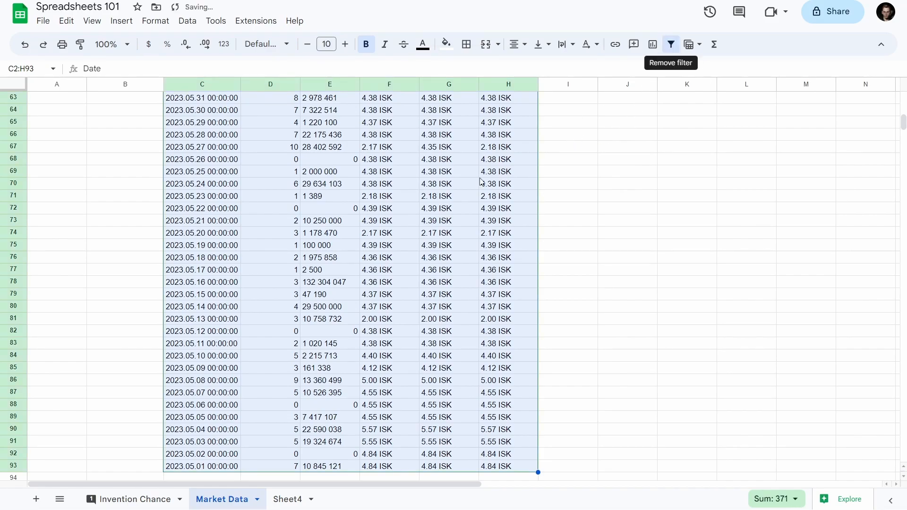
{"action": "scroll", "coordinate": [407, 235], "scroll_direction": "up", "scroll_amount": 15}
{"action": "left_click", "coordinate": [283, 184]}
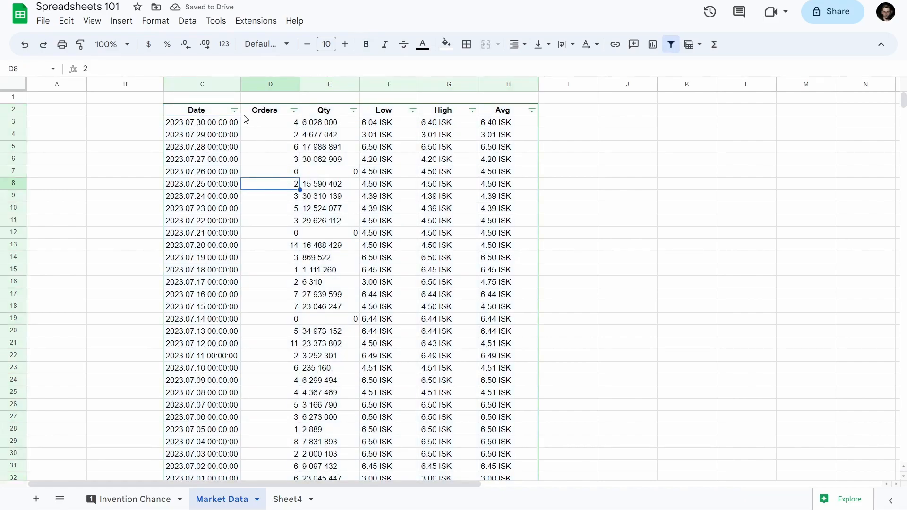
Step: Sort the filtered table A to Z by Orders, followed by an A to Z sort on Qty
{"action": "left_click", "coordinate": [293, 111]}
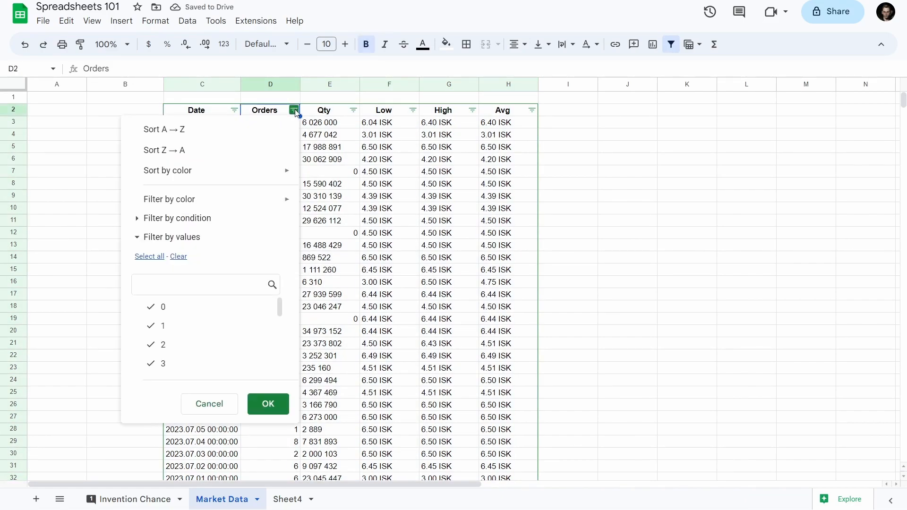
{"action": "left_click", "coordinate": [267, 138]}
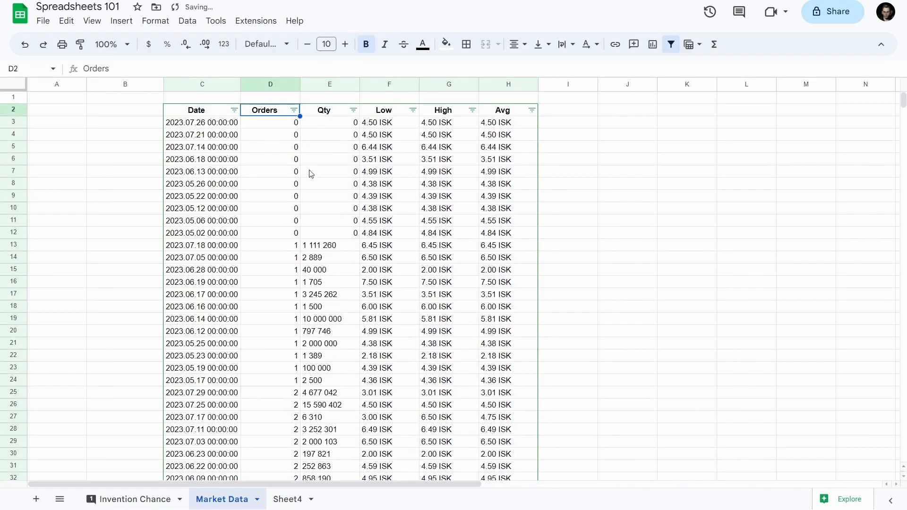
{"action": "left_click", "coordinate": [354, 110]}
{"action": "left_click", "coordinate": [305, 137]}
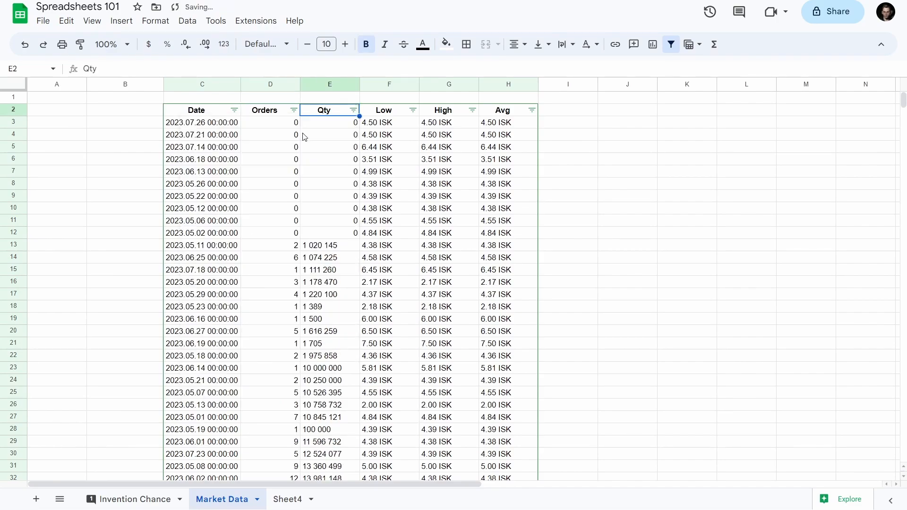
Step: Sort the filtered table A to Z by the Avg column
{"action": "left_click", "coordinate": [532, 110]}
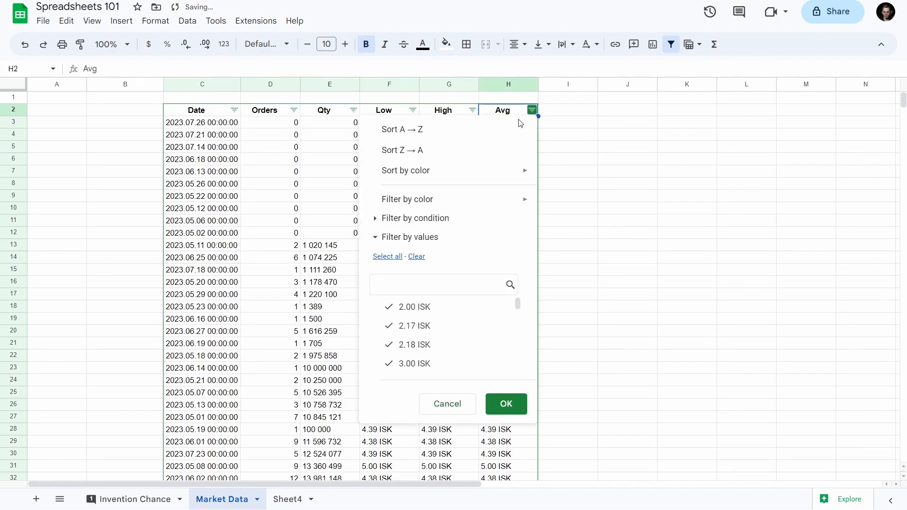
{"action": "left_click", "coordinate": [501, 128]}
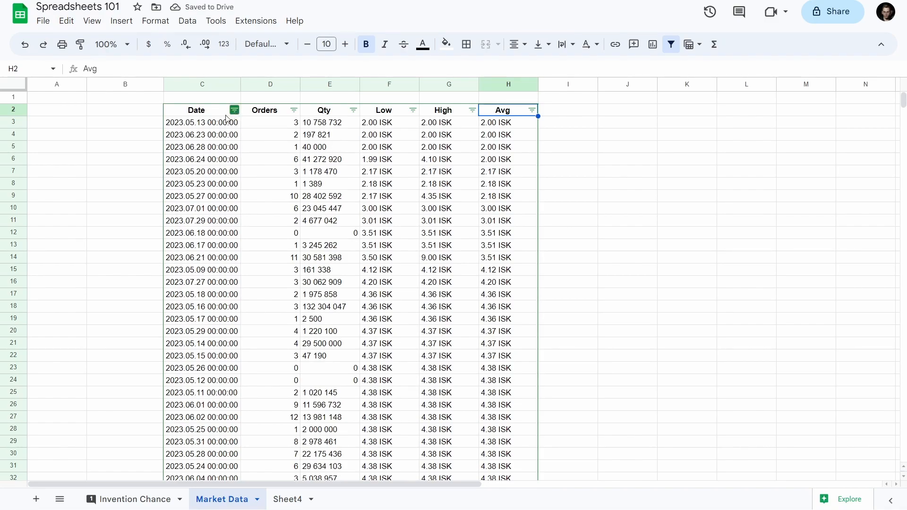
{"action": "left_click", "coordinate": [201, 126]}
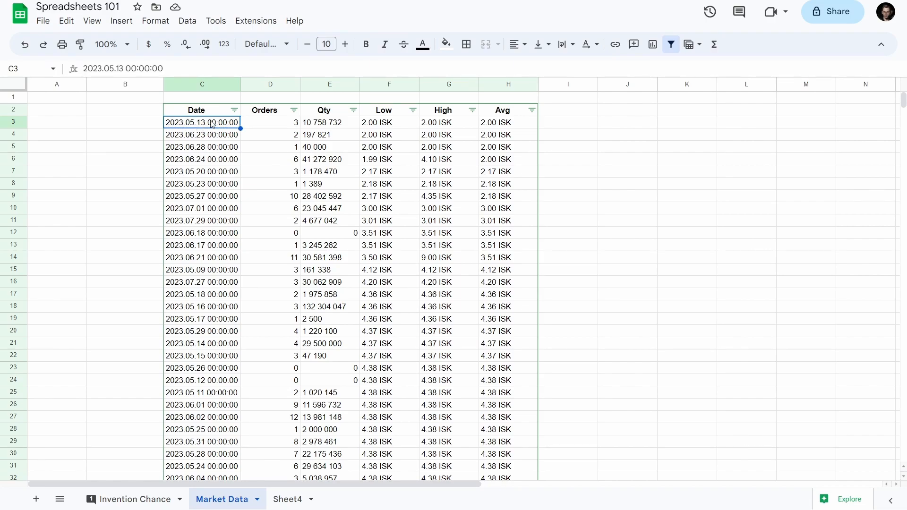
Step: Sort the filtered table A to Z by the Date column
{"action": "left_click", "coordinate": [234, 110]}
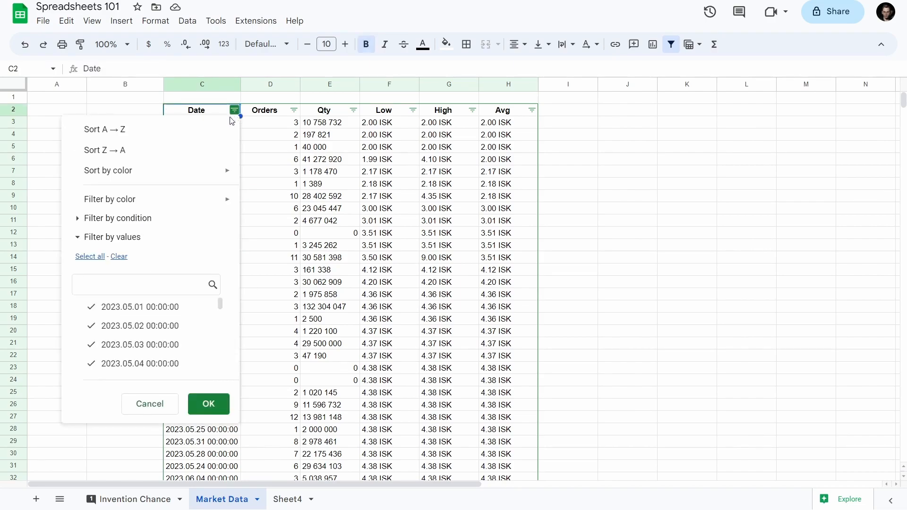
{"action": "left_click", "coordinate": [173, 130]}
{"action": "left_click", "coordinate": [199, 127]}
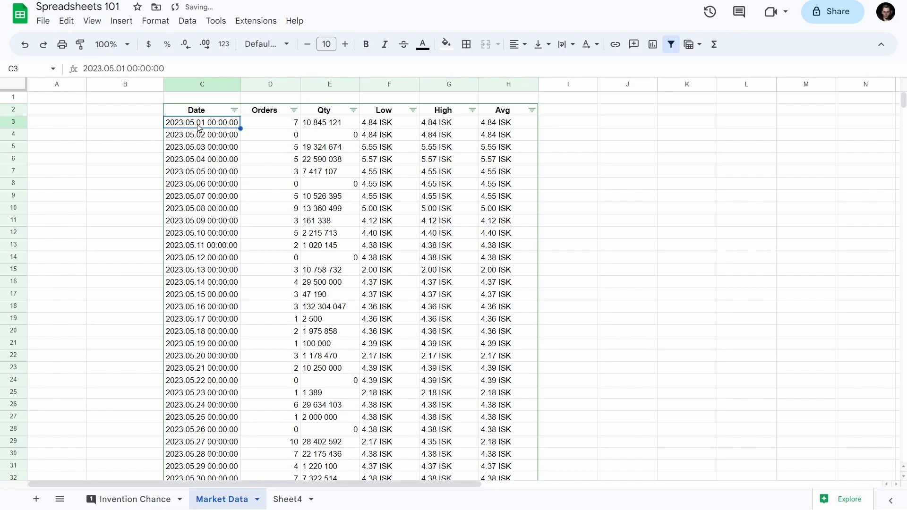
Step: Sort the filtered table Z to A by the Date column
{"action": "left_click", "coordinate": [235, 110]}
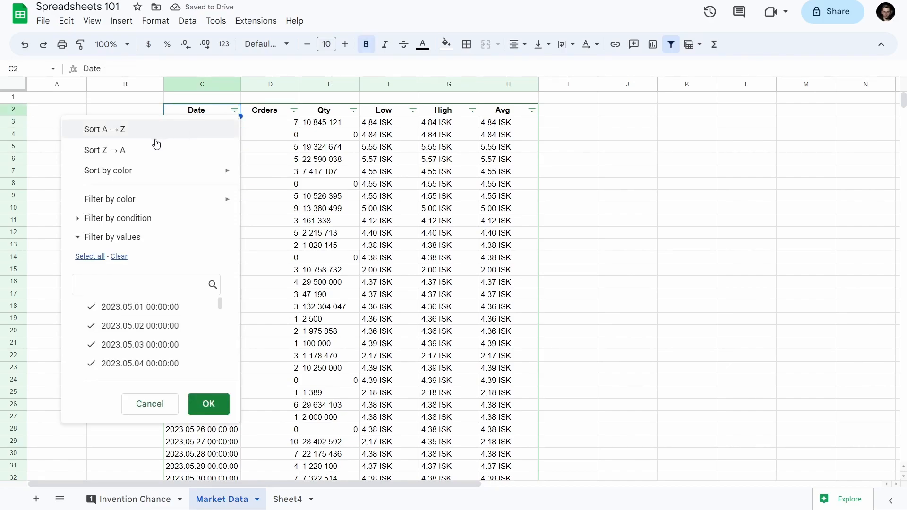
{"action": "left_click", "coordinate": [134, 150]}
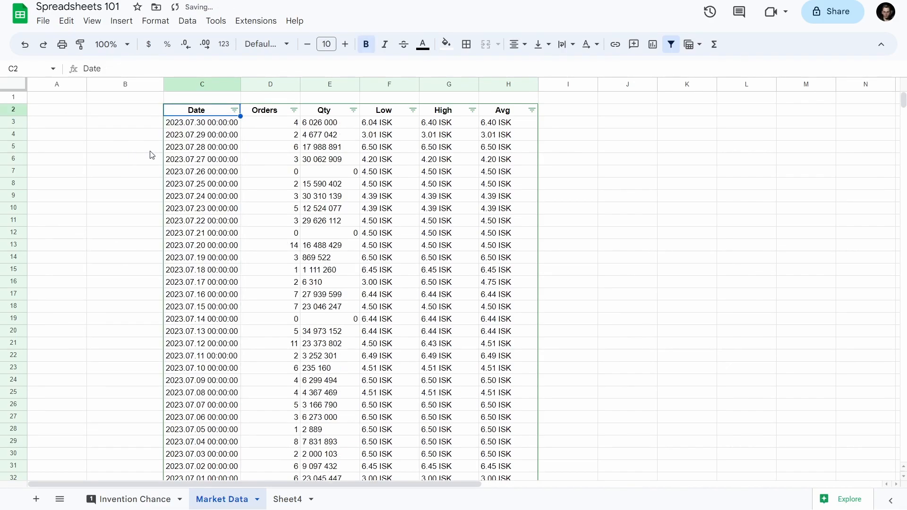
{"action": "left_click", "coordinate": [184, 126]}
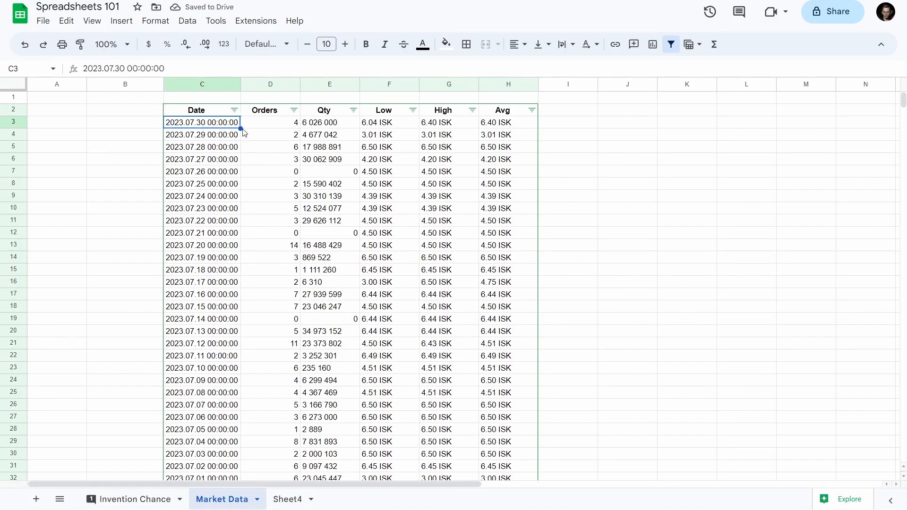
{"action": "left_click", "coordinate": [219, 113]}
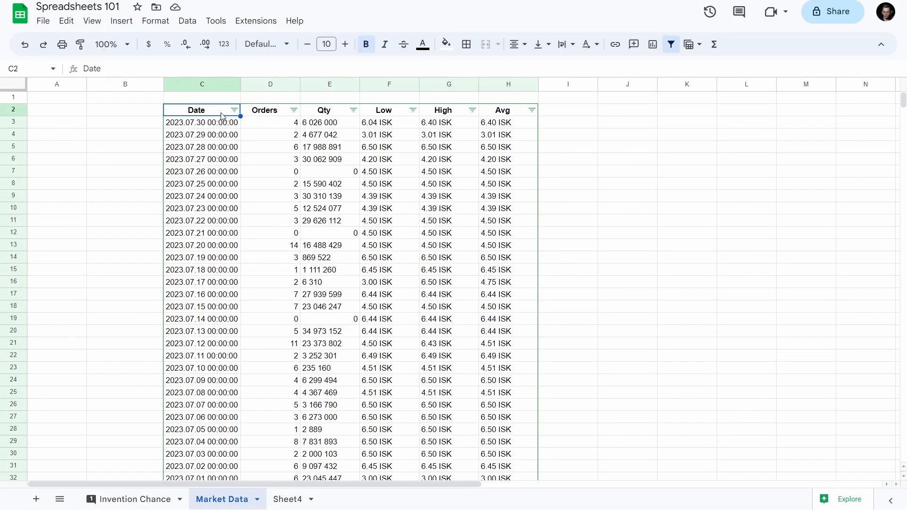
Step: Enter the header "Real Date" in cell B2, beside the Date column
{"action": "left_click", "coordinate": [139, 113]}
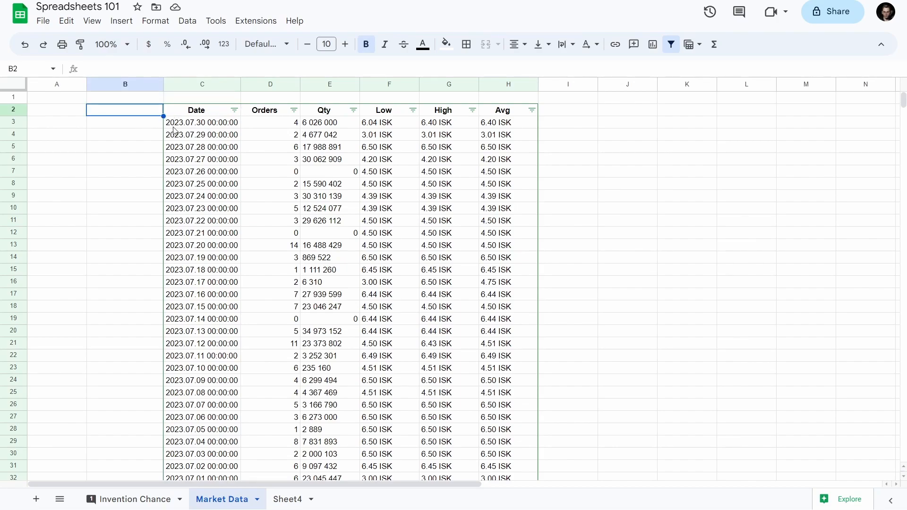
{"action": "type", "text": "Te"}
{"action": "key", "text": "BackSpace"}
{"action": "key", "text": "BackSpace"}
{"action": "type", "text": "Real"}
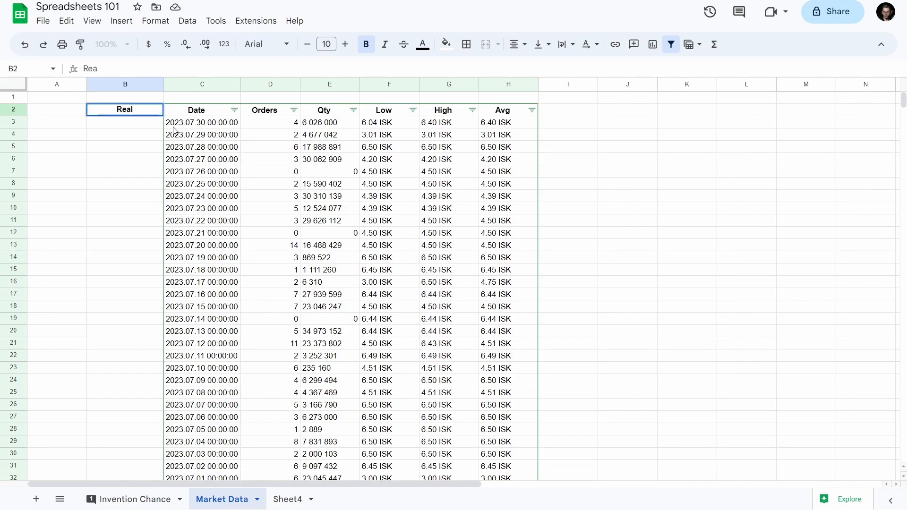
{"action": "type", "text": " DAte"}
{"action": "key", "text": "Return"}
{"action": "key", "text": "Up"}
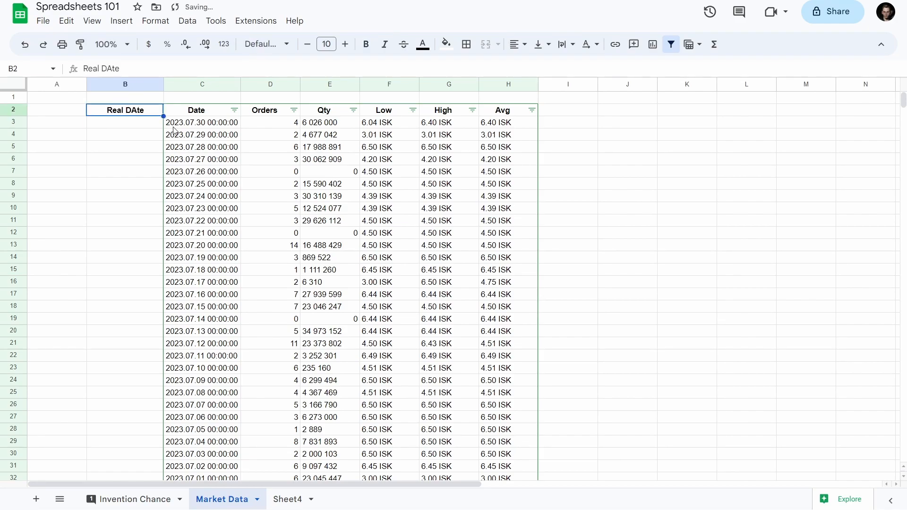
{"action": "key", "text": "F2"}
{"action": "key", "text": "Left"}
{"action": "key", "text": "Left"}
{"action": "key", "text": "BackSpace"}
{"action": "type", "text": "a"}
{"action": "key", "text": "Return"}
{"action": "key", "text": "Down"}
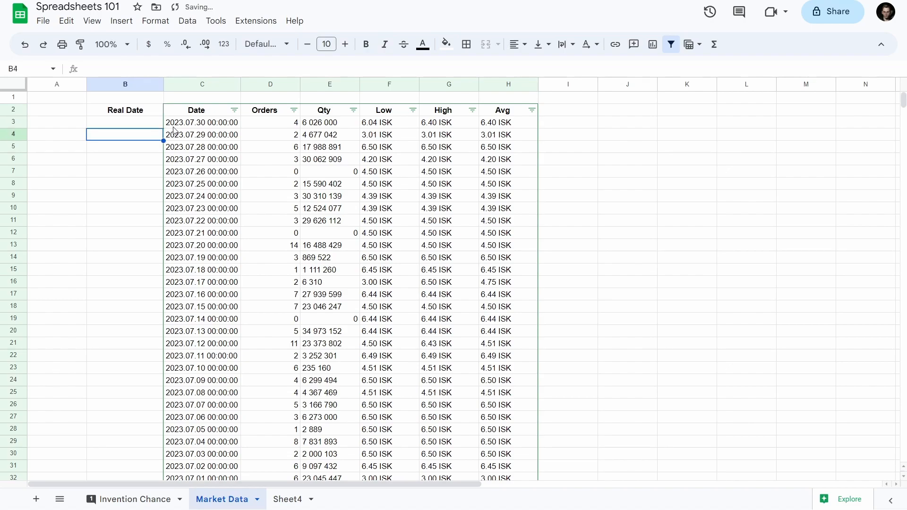
Step: Start a formula with the REPLACE function in cell B3 under Real Date
{"action": "key", "text": "Up"}
{"action": "type", "text": "="}
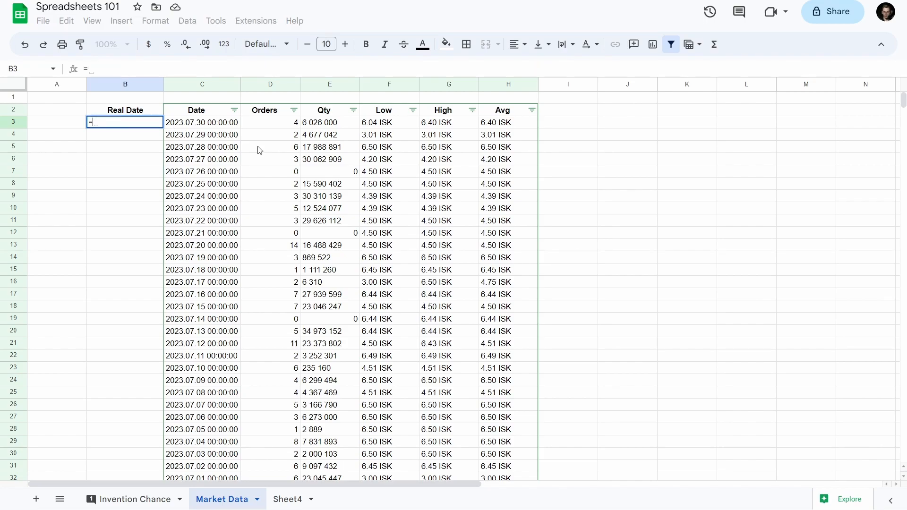
{"action": "type", "text": "replac"}
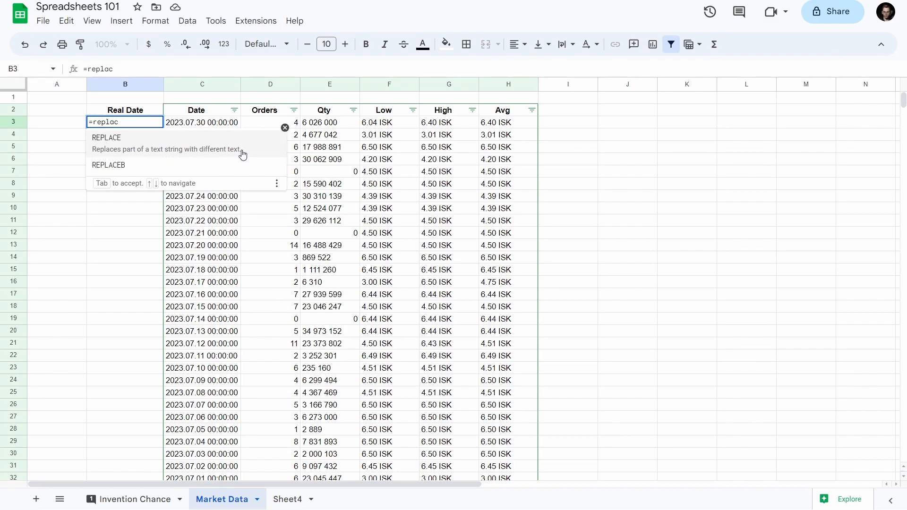
{"action": "left_click", "coordinate": [160, 145]}
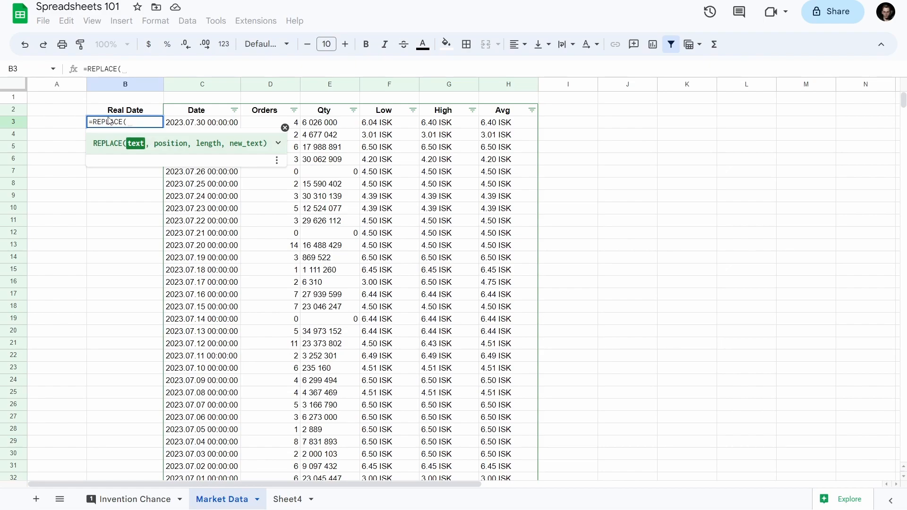
Step: Open the full help for the REPLACE function and read its sample usage, syntax, arguments and notes
{"action": "left_click", "coordinate": [278, 142]}
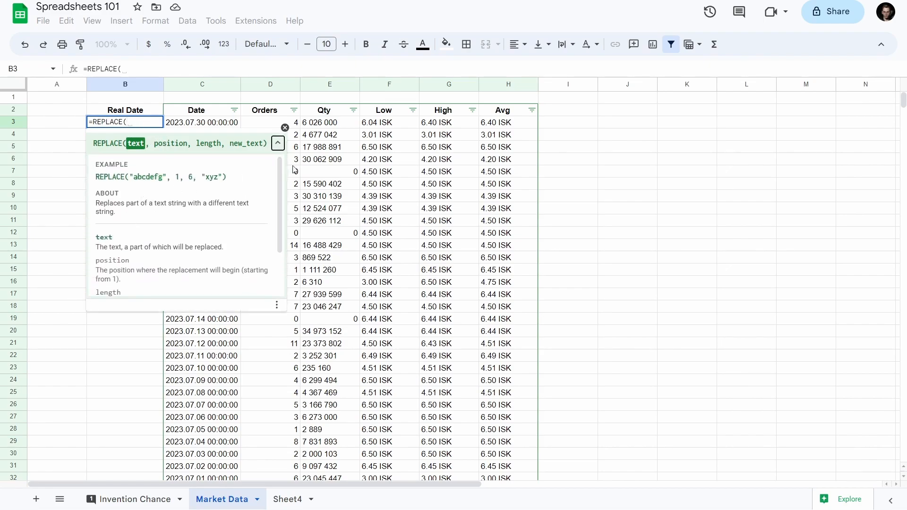
{"action": "scroll", "coordinate": [223, 196], "scroll_direction": "down", "scroll_amount": 2}
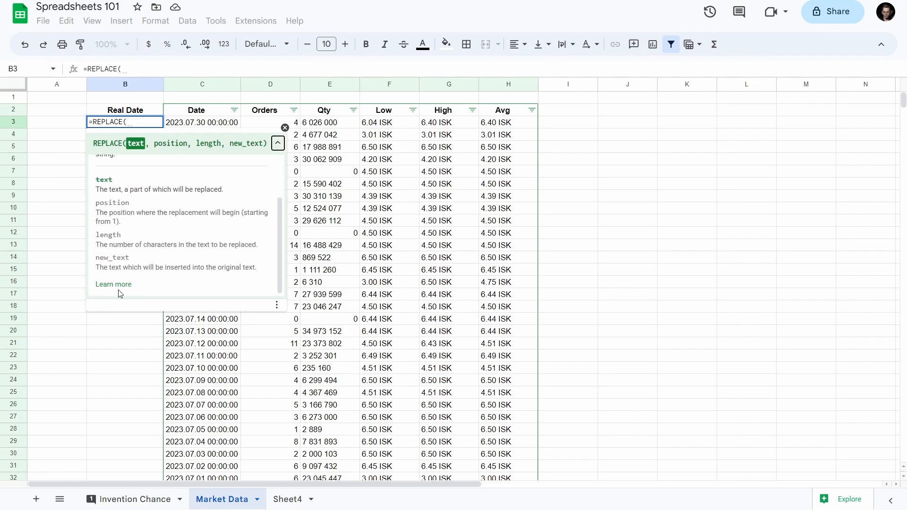
{"action": "left_click", "coordinate": [114, 285]}
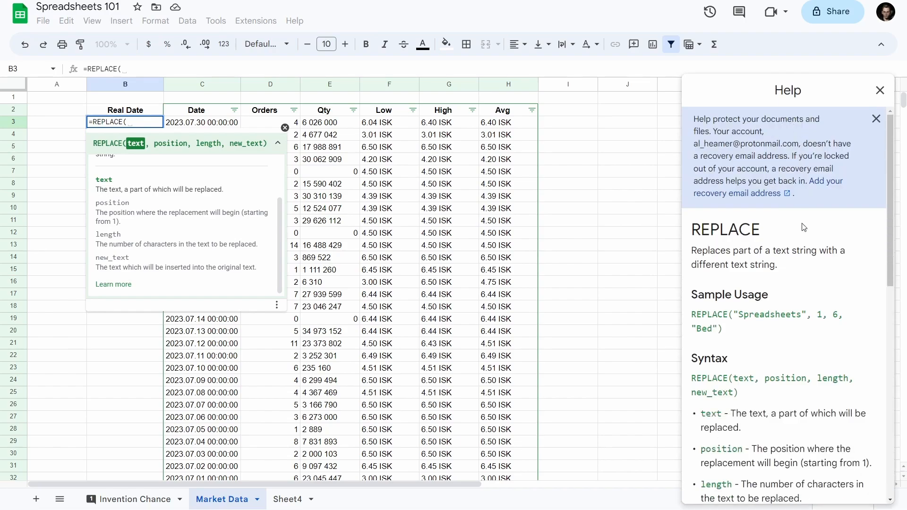
{"action": "scroll", "coordinate": [806, 266], "scroll_direction": "down", "scroll_amount": 3}
{"action": "scroll", "coordinate": [806, 266], "scroll_direction": "down", "scroll_amount": 2}
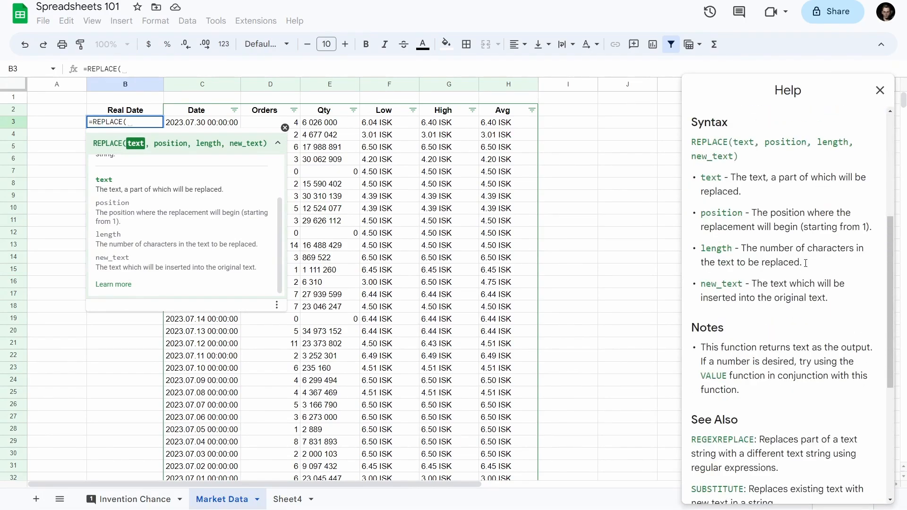
{"action": "scroll", "coordinate": [808, 268], "scroll_direction": "up", "scroll_amount": 2}
{"action": "scroll", "coordinate": [808, 268], "scroll_direction": "up", "scroll_amount": 1}
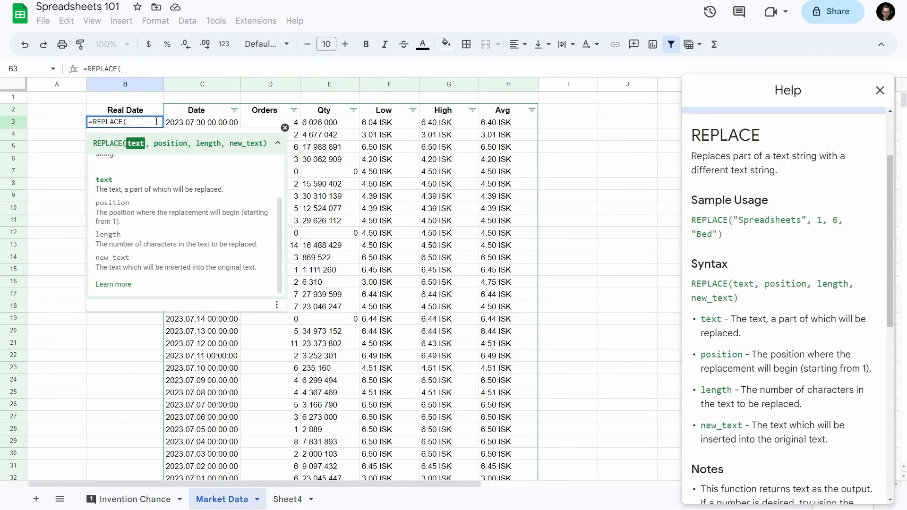
Step: Try to fill in the REPLACE formula in B3 with C3 as the text and 1 as the position
{"action": "scroll", "coordinate": [156, 168], "scroll_direction": "up", "scroll_amount": 2}
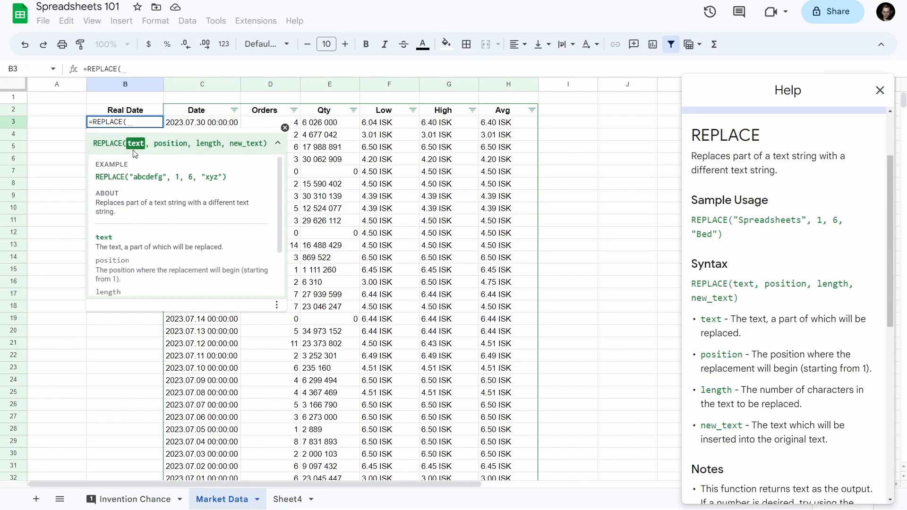
{"action": "left_click", "coordinate": [202, 123]}
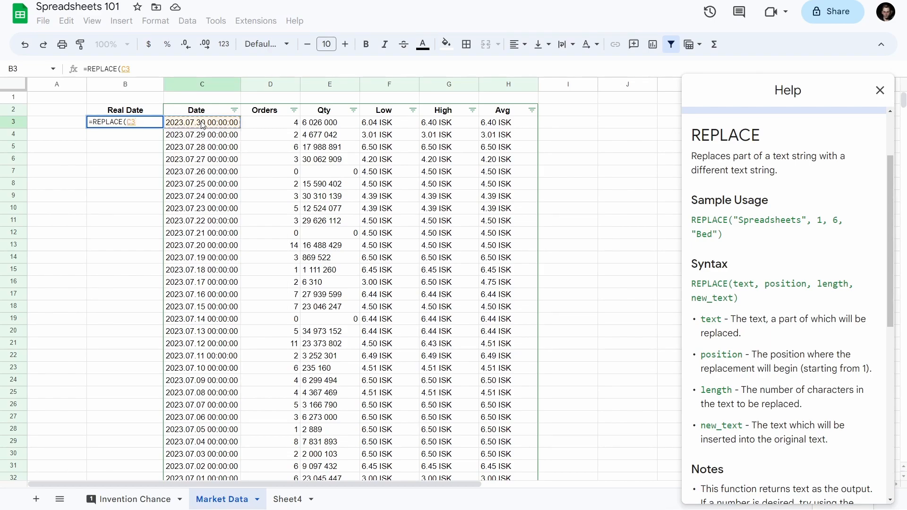
{"action": "type", "text": ","}
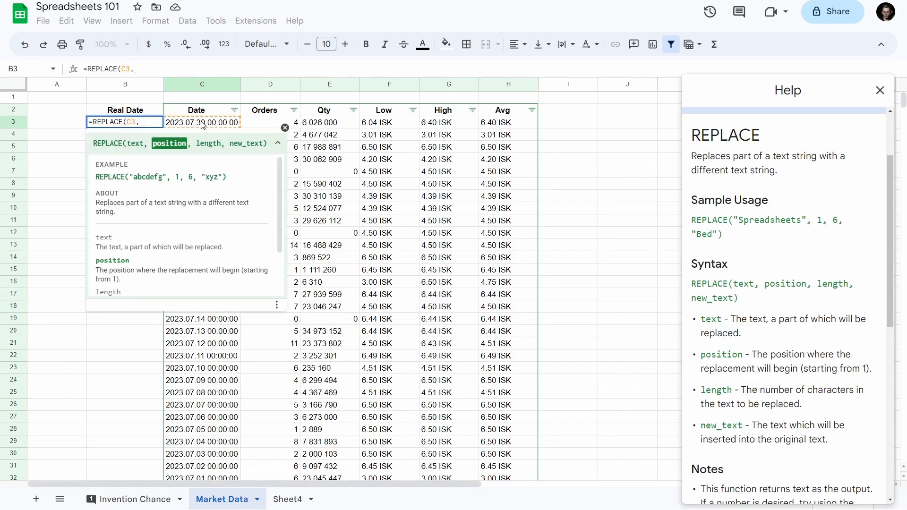
{"action": "scroll", "coordinate": [775, 323], "scroll_direction": "down", "scroll_amount": 2}
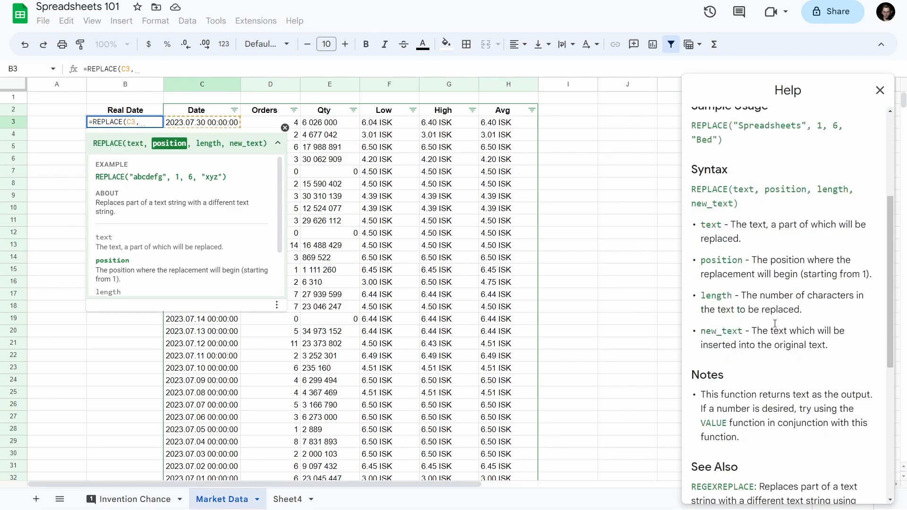
{"action": "left_click_drag", "start_coordinate": [760, 258], "coordinate": [873, 279]}
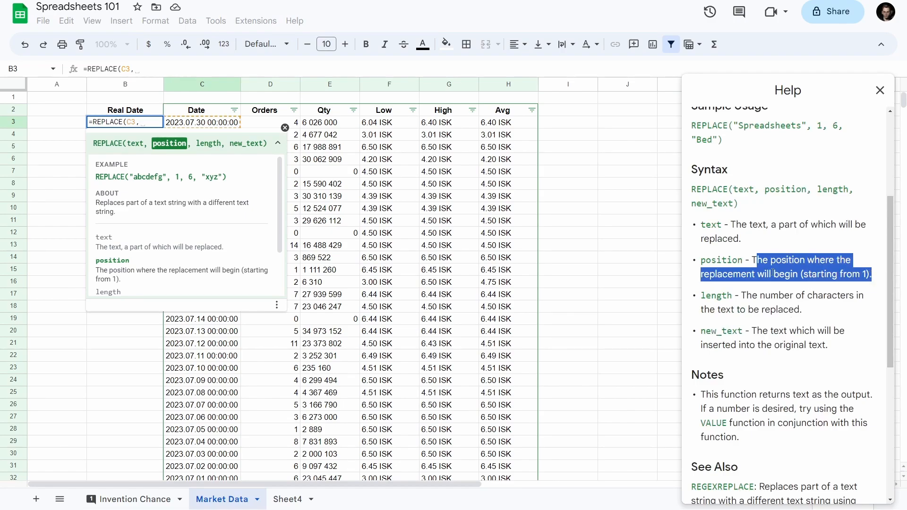
{"action": "left_click", "coordinate": [155, 123]}
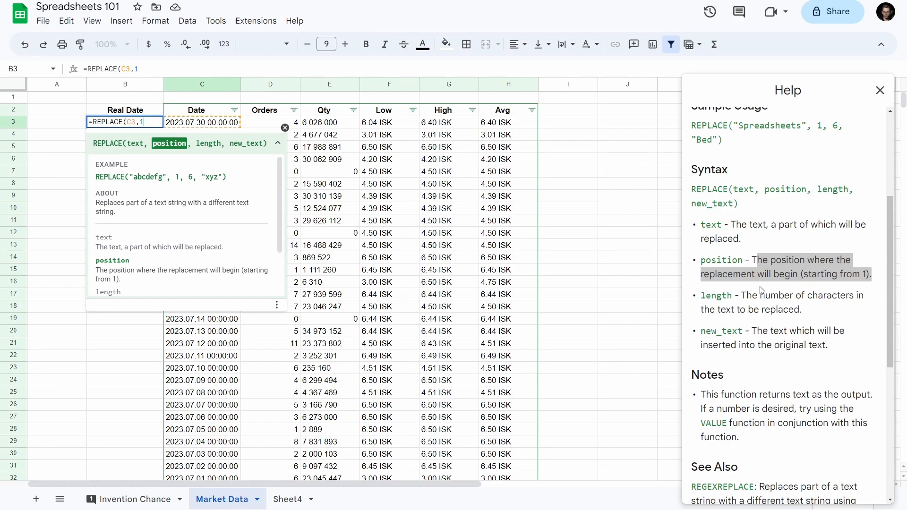
Step: Rewrite the B3 formula with the SUBSTITUTE function, searching C3 for "." and replacing it with "-"
{"action": "left_click_drag", "start_coordinate": [146, 122], "coordinate": [94, 121]}
{"action": "type", "text": "SUB"}
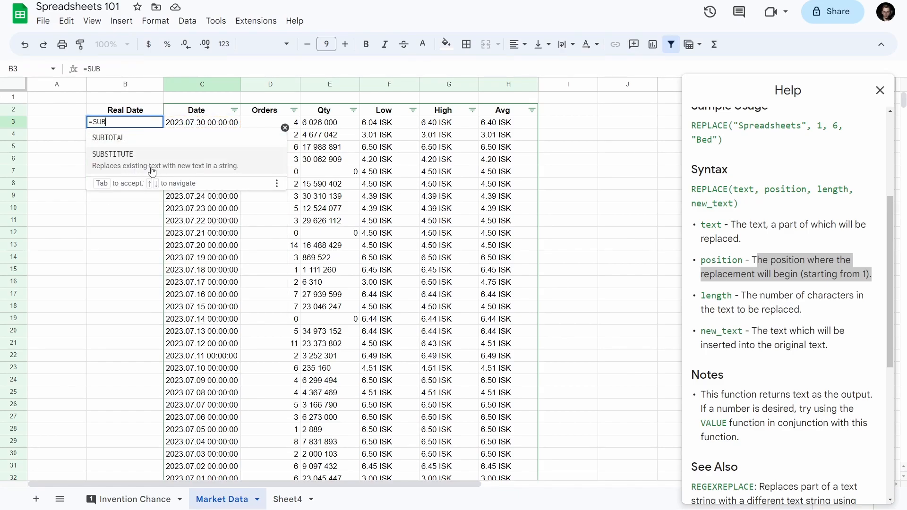
{"action": "left_click", "coordinate": [189, 162]}
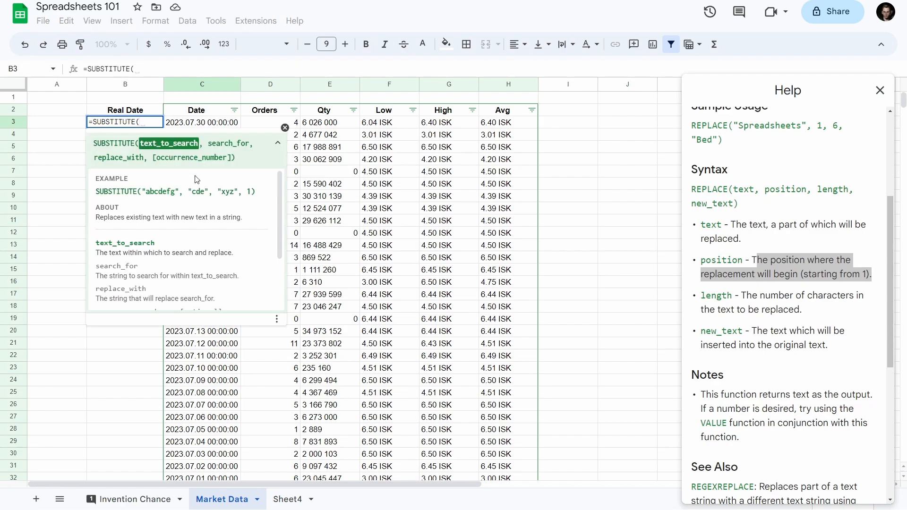
{"action": "left_click", "coordinate": [195, 124]}
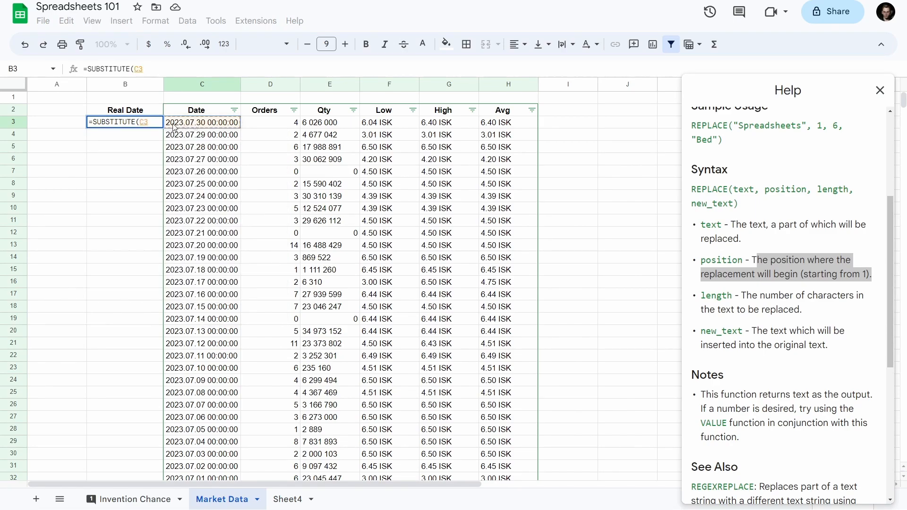
{"action": "type", "text": ","}
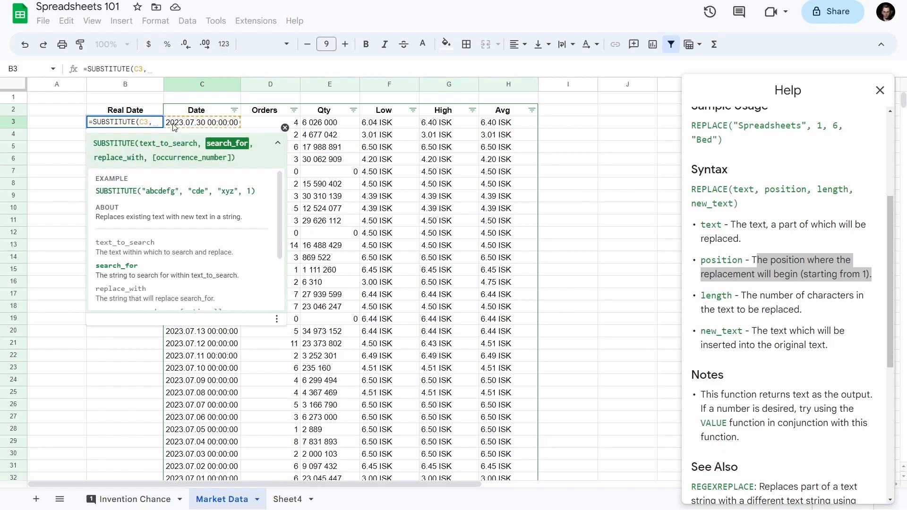
{"action": "type", "text": "\"."}
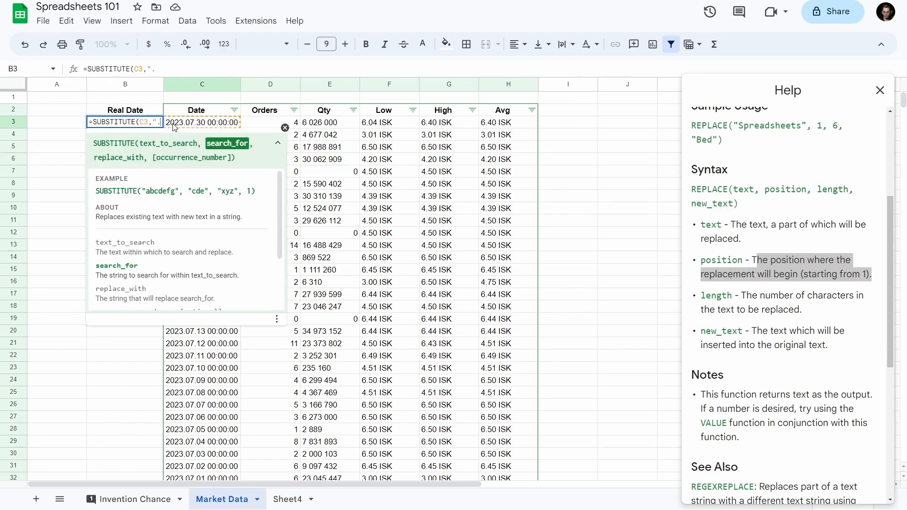
{"action": "type", "text": "\""}
{"action": "type", "text": ",\""}
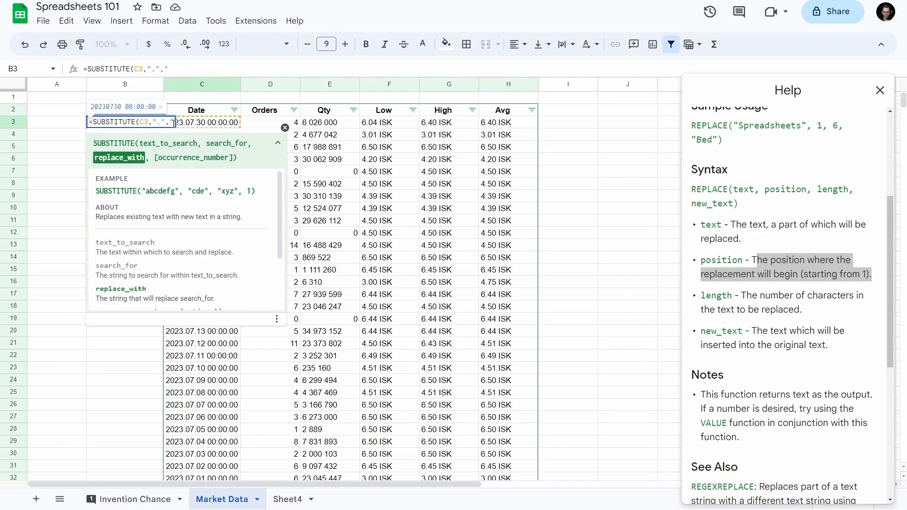
{"action": "type", "text": "-\""}
Step: Open the full help for SUBSTITUTE and read its syntax, especially the optional occurrence_number argument
{"action": "mouse_move", "coordinate": [158, 157]}
{"action": "left_mouse_down"}
{"action": "mouse_move", "coordinate": [233, 157]}
{"action": "mouse_move", "coordinate": [154, 156]}
{"action": "left_mouse_up"}
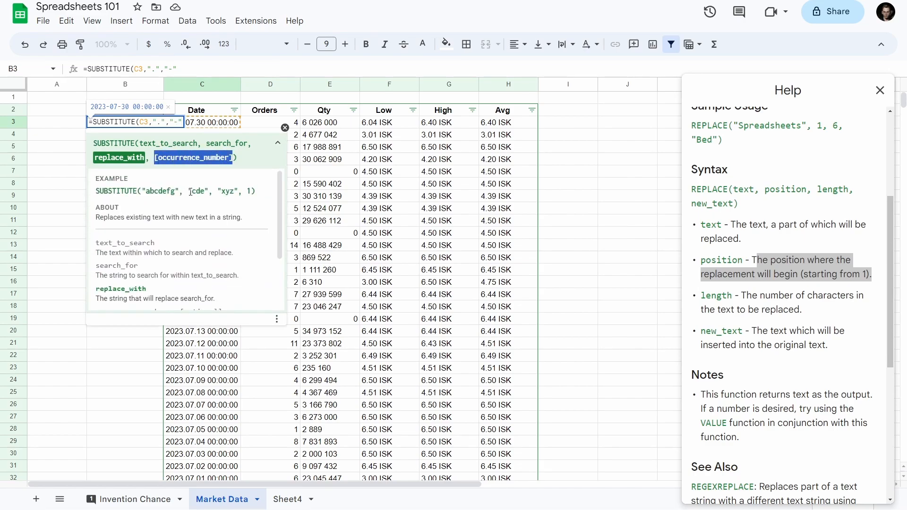
{"action": "scroll", "coordinate": [175, 207], "scroll_direction": "down", "scroll_amount": 3}
{"action": "left_click", "coordinate": [114, 299]}
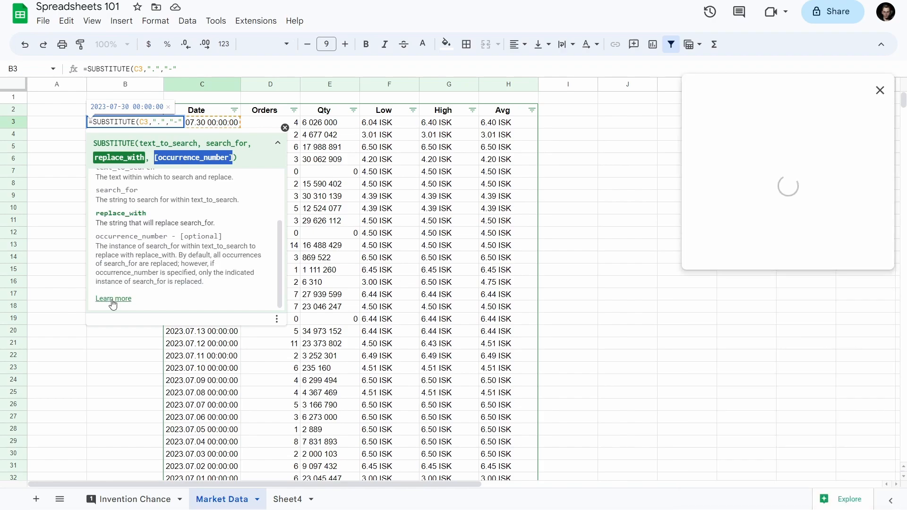
{"action": "scroll", "coordinate": [779, 222], "scroll_direction": "down", "scroll_amount": 4}
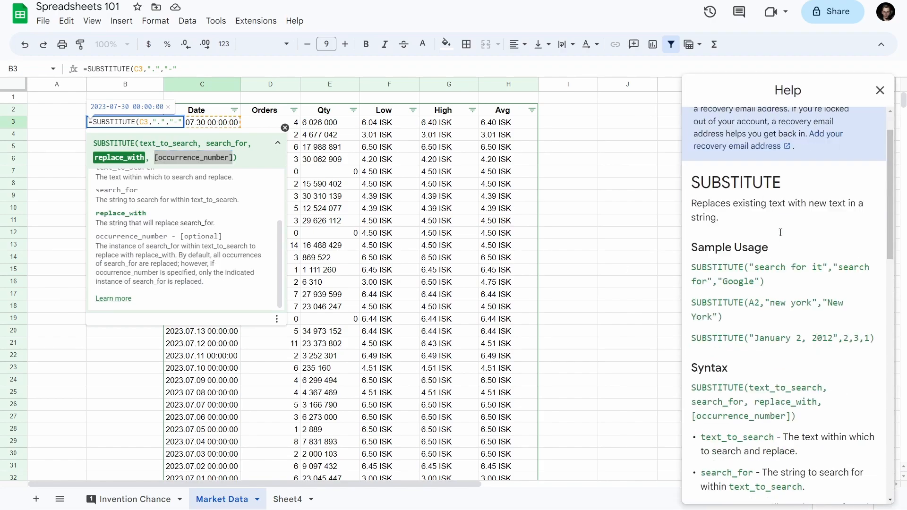
{"action": "scroll", "coordinate": [779, 235], "scroll_direction": "down", "scroll_amount": 3}
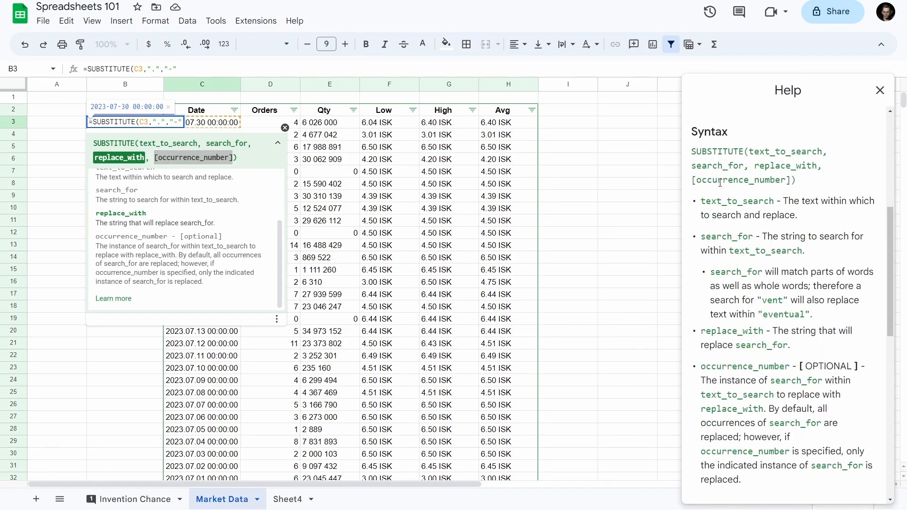
{"action": "left_click_drag", "start_coordinate": [702, 180], "coordinate": [775, 180]}
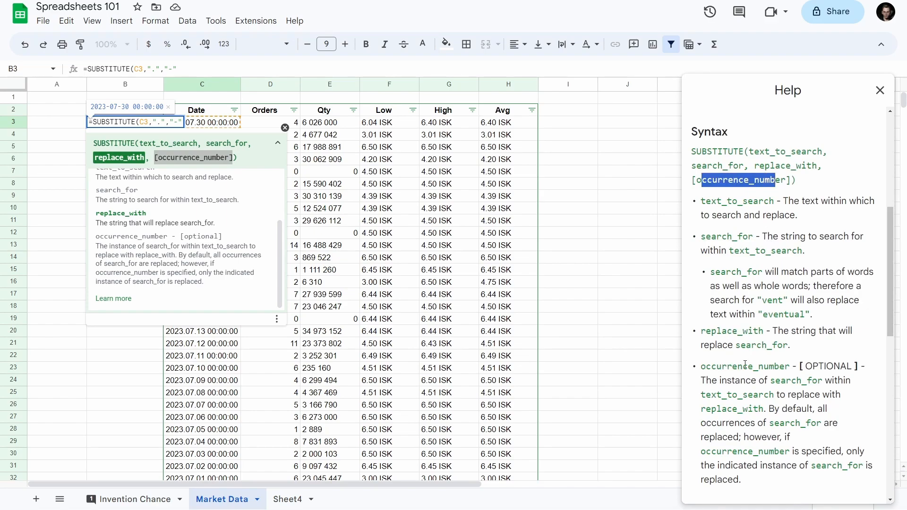
{"action": "left_click_drag", "start_coordinate": [798, 366], "coordinate": [861, 366]}
{"action": "scroll", "coordinate": [851, 331], "scroll_direction": "down", "scroll_amount": 2}
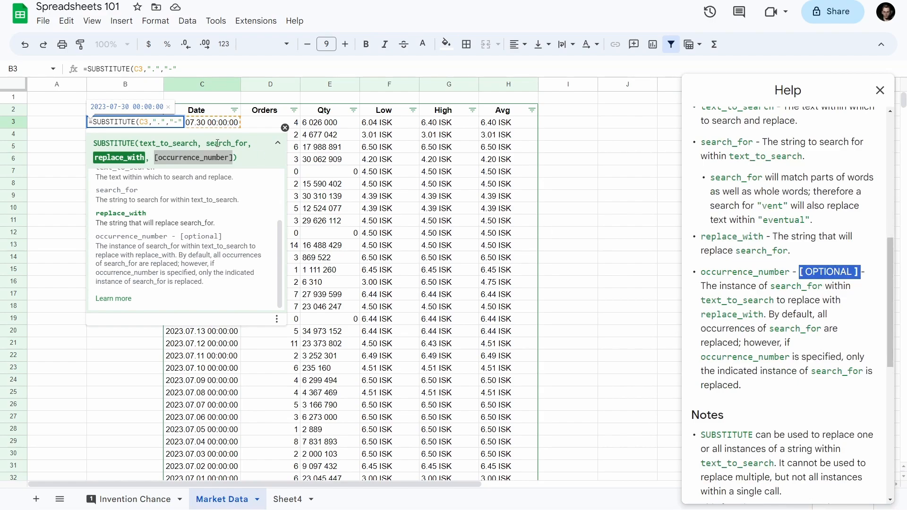
Step: Complete the SUBSTITUTE formula in B3 with an occurrence number of 1 and enter it
{"action": "left_click", "coordinate": [162, 122]}
{"action": "left_click", "coordinate": [179, 121]}
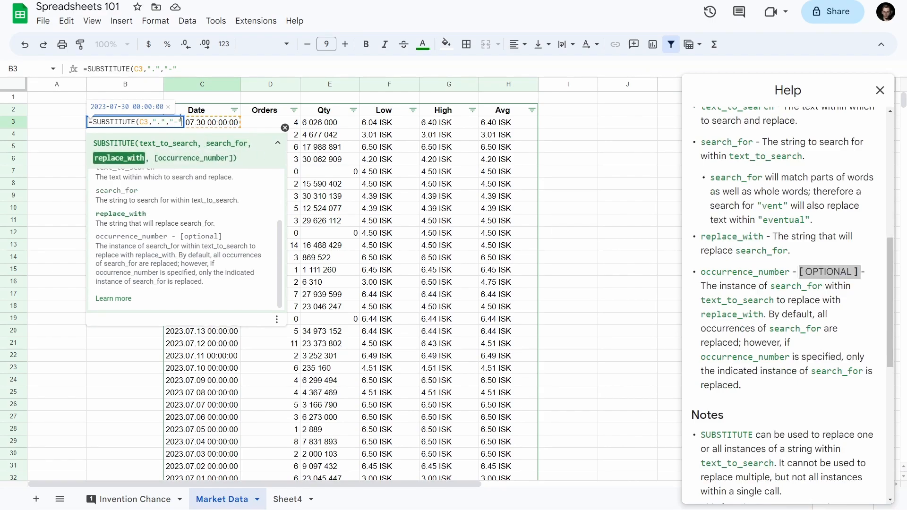
{"action": "type", "text": ", 1"}
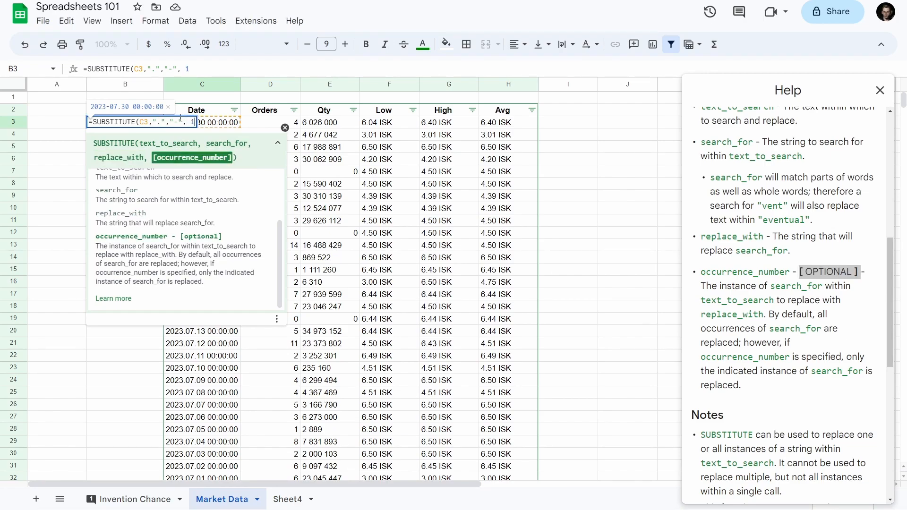
{"action": "type", "text": ")"}
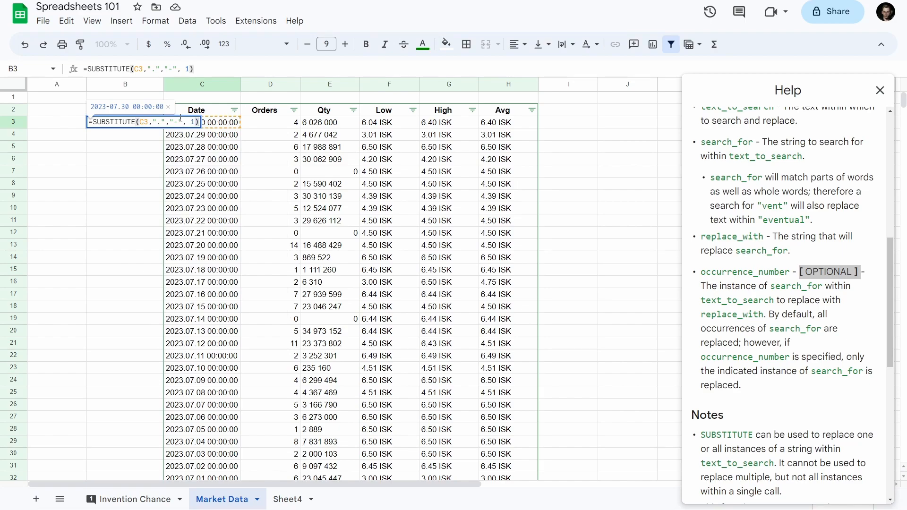
{"action": "key", "text": "Return"}
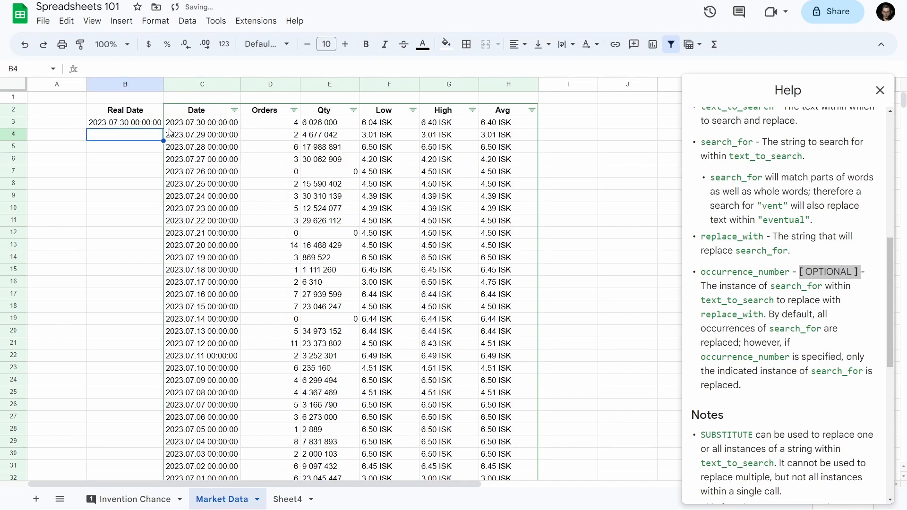
Step: Remove the occurrence number argument from the B3 formula, leaving =SUBSTITUTE(C3,".","-")
{"action": "left_click", "coordinate": [115, 125]}
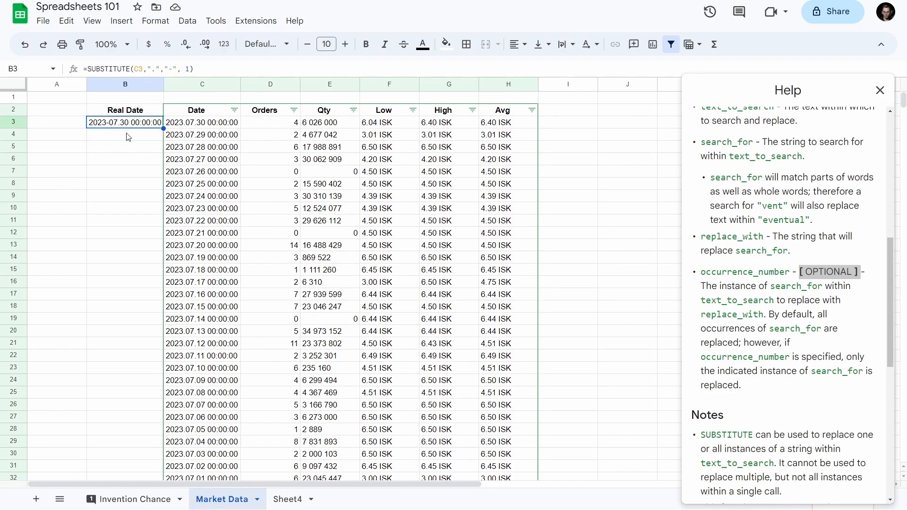
{"action": "double_click", "coordinate": [146, 127]}
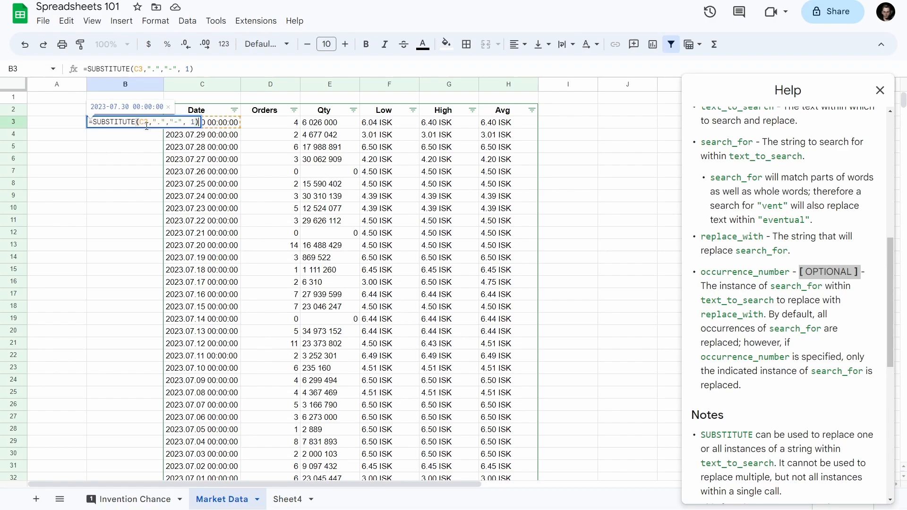
{"action": "double_click", "coordinate": [179, 69]}
{"action": "left_click_drag", "start_coordinate": [190, 69], "coordinate": [179, 70]}
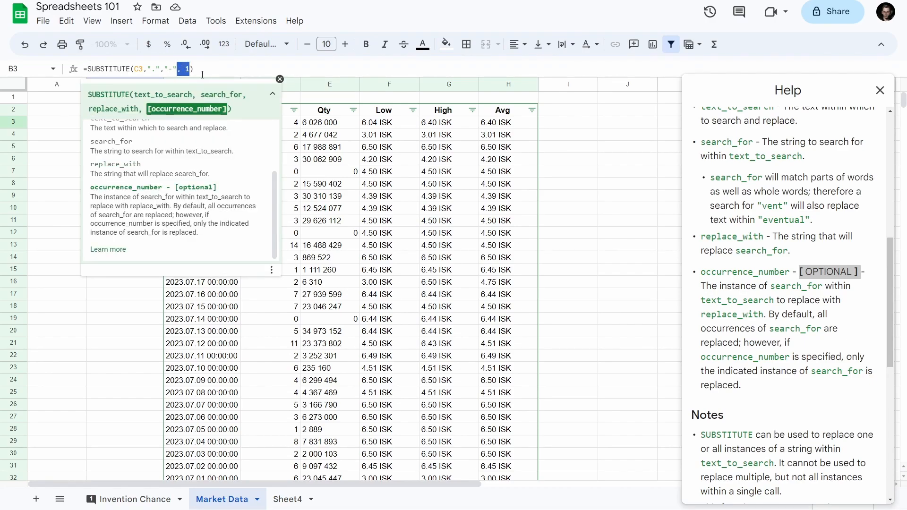
{"action": "key", "text": "BackSpace"}
{"action": "key", "text": "Return"}
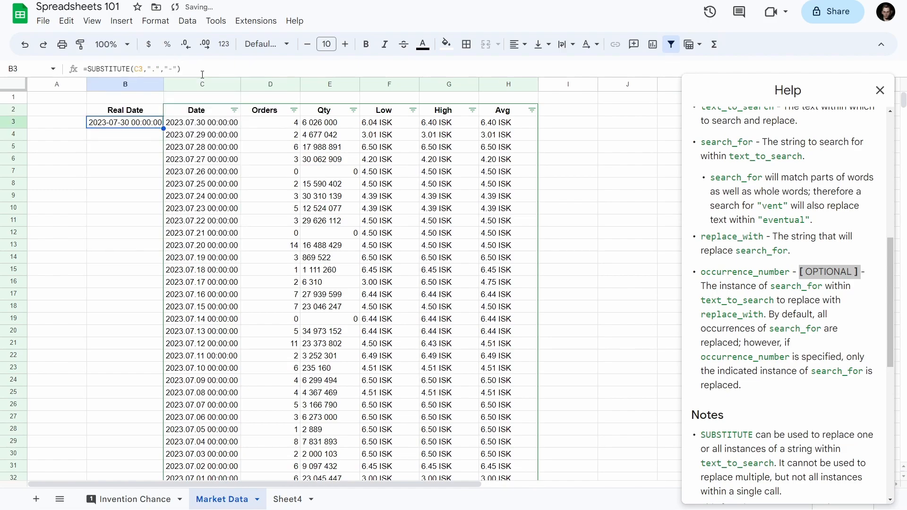
{"action": "left_click", "coordinate": [133, 113]}
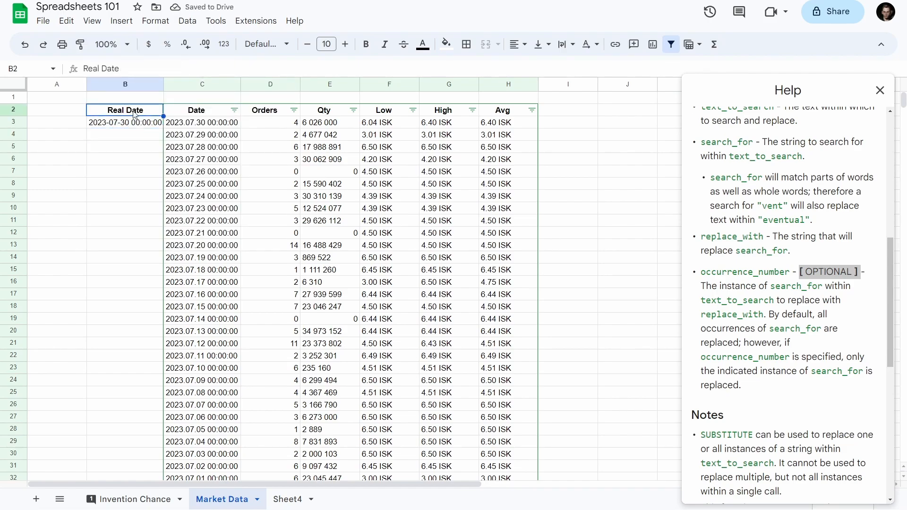
{"action": "key", "text": "ctrl+shift+Right"}
{"action": "key", "text": "ctrl+shift+Down"}
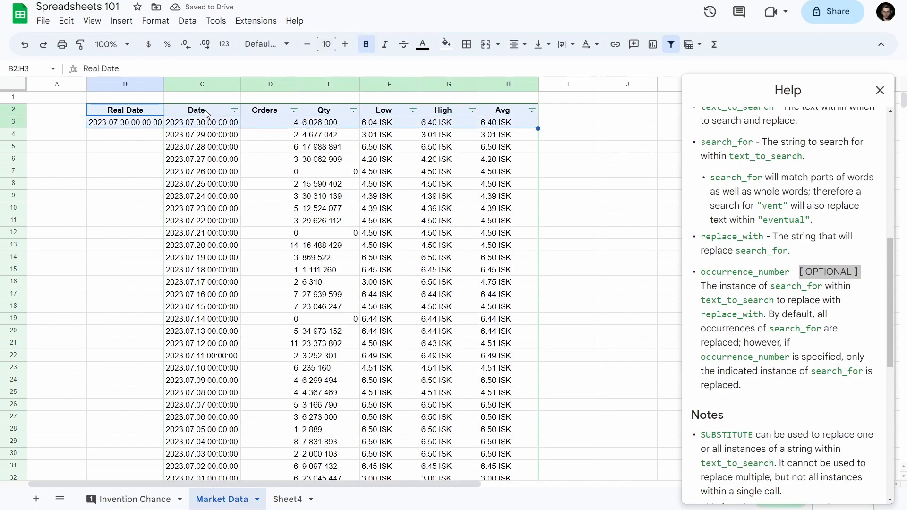
{"action": "key", "text": "ctrl+shift+Down"}
{"action": "key", "text": "ctrl+shift+Up"}
{"action": "left_click", "coordinate": [112, 137]}
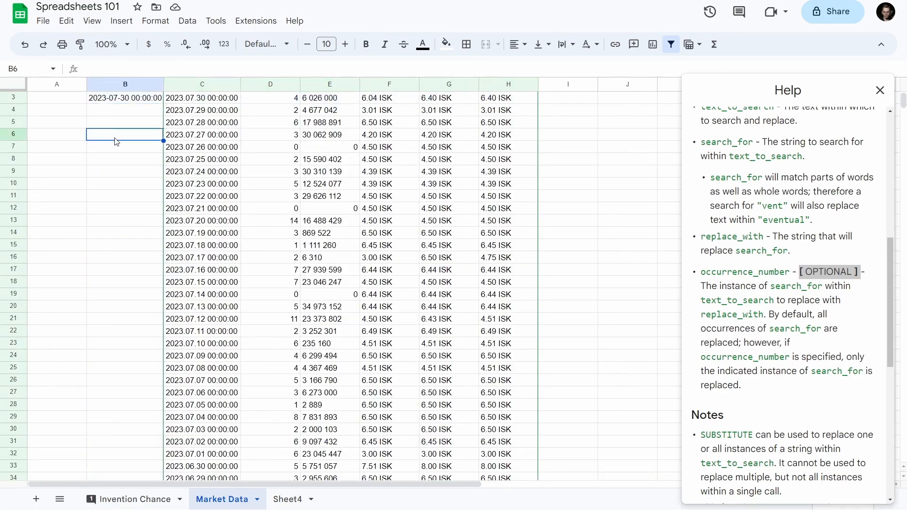
Step: Fill the SUBSTITUTE formula from B3 down the Real Date column to the table's last row
{"action": "scroll", "coordinate": [121, 140], "scroll_direction": "up", "scroll_amount": 1}
{"action": "left_click", "coordinate": [135, 115]}
{"action": "left_click", "coordinate": [141, 121]}
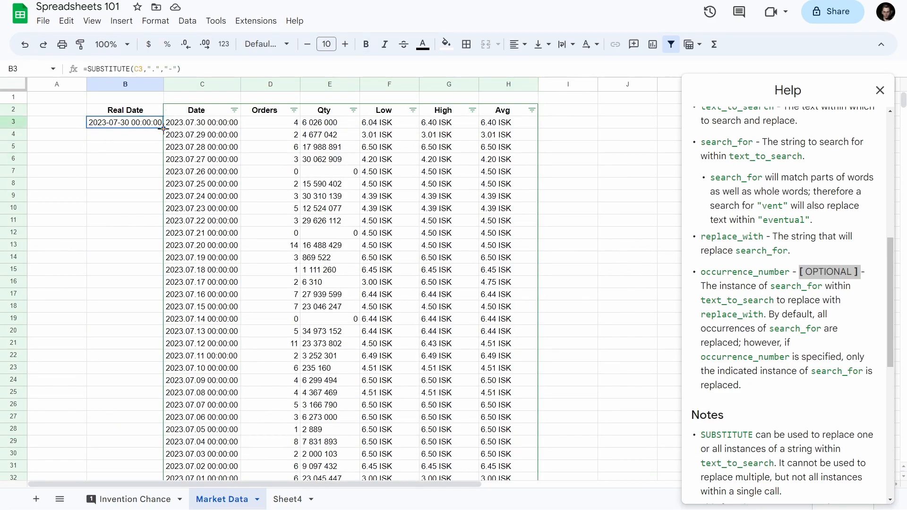
{"action": "double_click", "coordinate": [163, 128]}
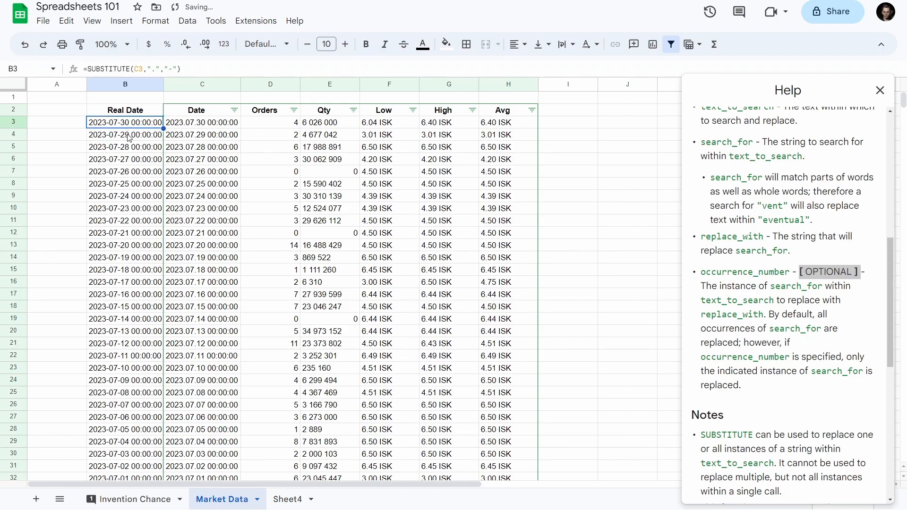
Step: Recreate the filter over the range B2:H93 so that it includes the Real Date column
{"action": "key", "text": "ctrl+shift+Right"}
{"action": "key", "text": "Left"}
{"action": "key", "text": "Up"}
{"action": "key", "text": "Right"}
{"action": "key", "text": "ctrl+shift+Right"}
{"action": "key", "text": "ctrl+shift+Down"}
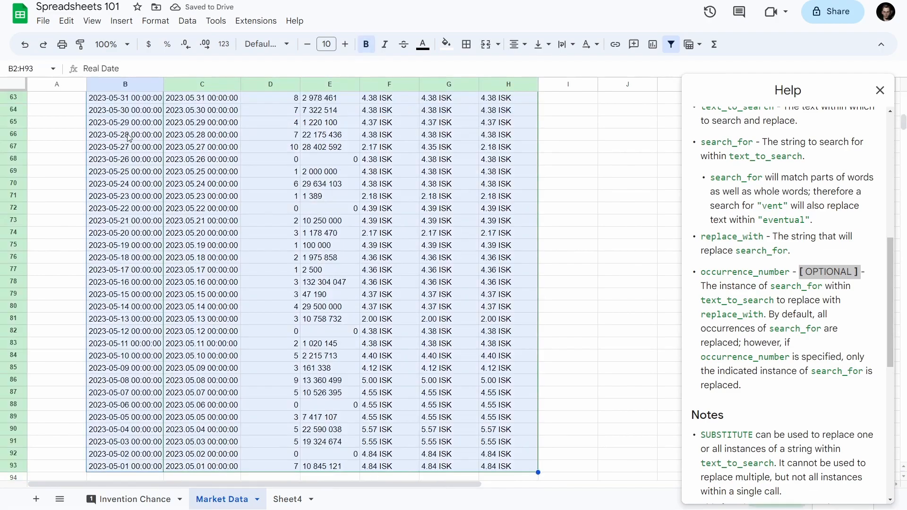
{"action": "left_click", "coordinate": [670, 45]}
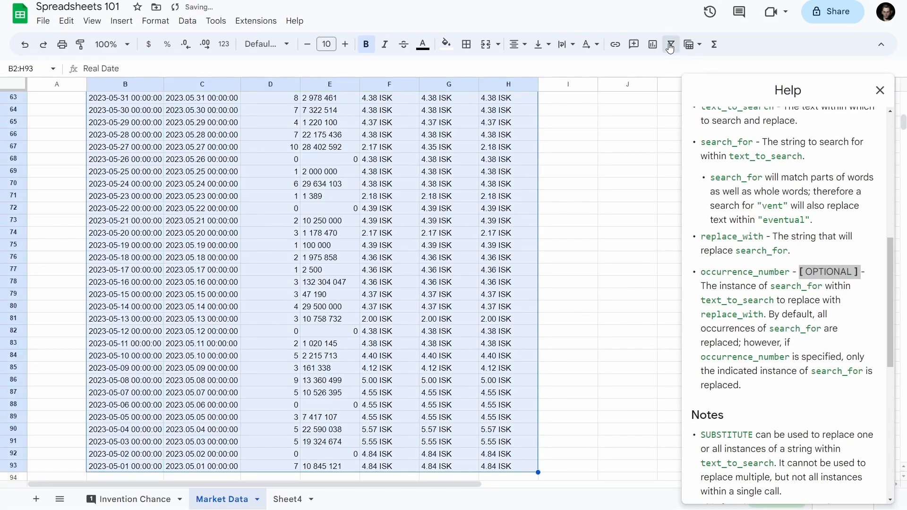
{"action": "scroll", "coordinate": [285, 307], "scroll_direction": "up", "scroll_amount": 10}
{"action": "scroll", "coordinate": [285, 307], "scroll_direction": "up", "scroll_amount": 6}
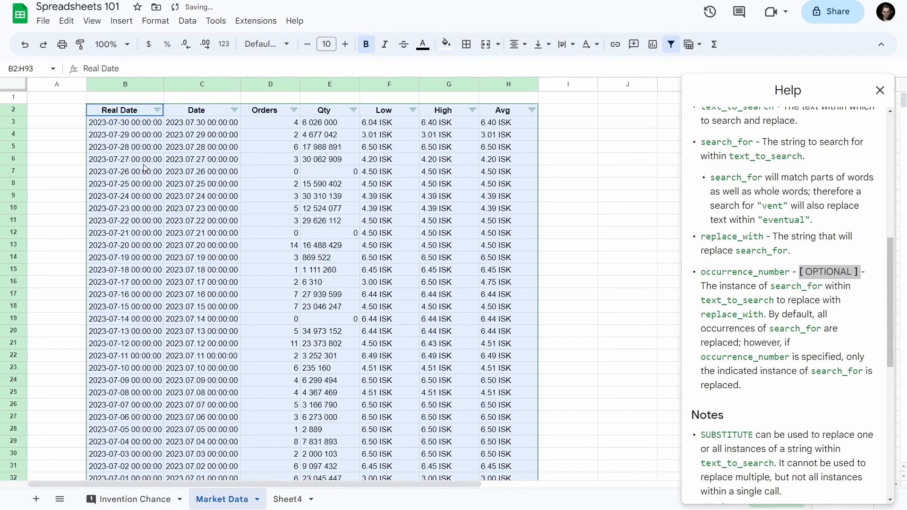
{"action": "left_click", "coordinate": [136, 137]}
{"action": "left_click", "coordinate": [142, 114]}
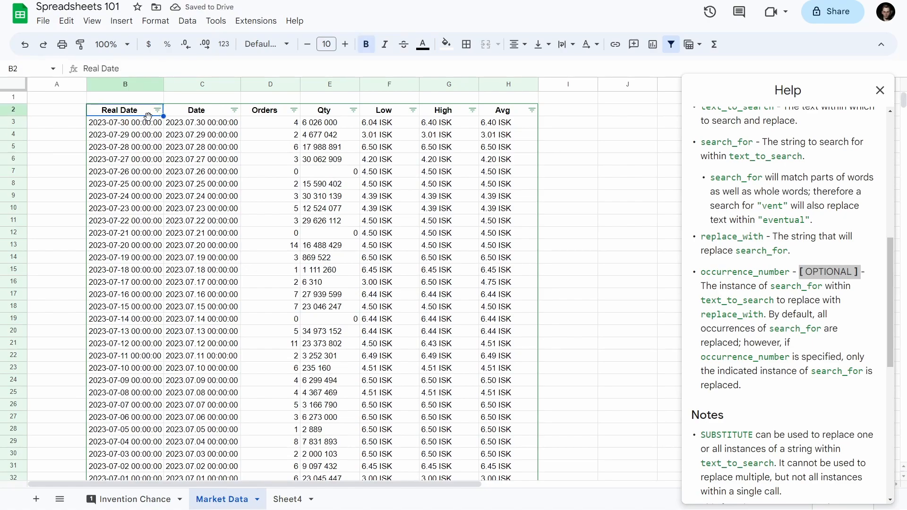
Step: Examine the list of filter values for the Real Date column
{"action": "left_click", "coordinate": [157, 111]}
{"action": "scroll", "coordinate": [260, 317], "scroll_direction": "down", "scroll_amount": 5}
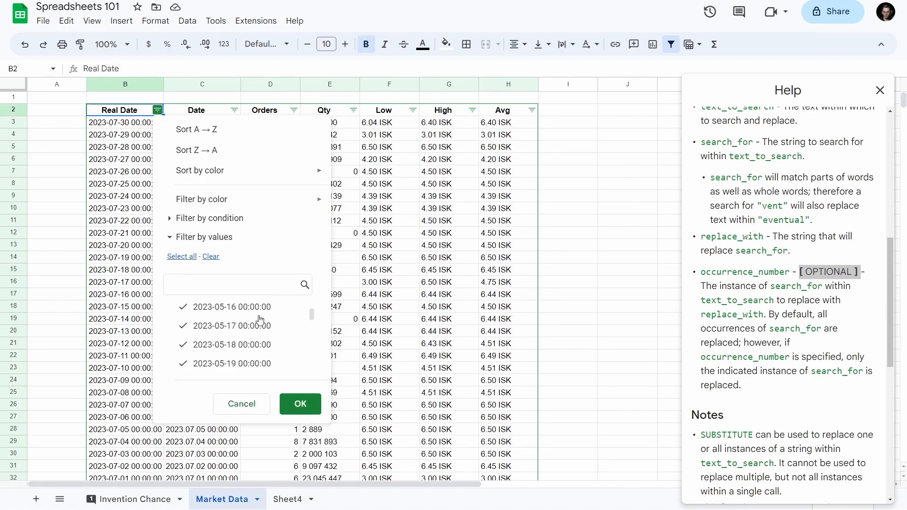
{"action": "scroll", "coordinate": [260, 323], "scroll_direction": "up", "scroll_amount": 5}
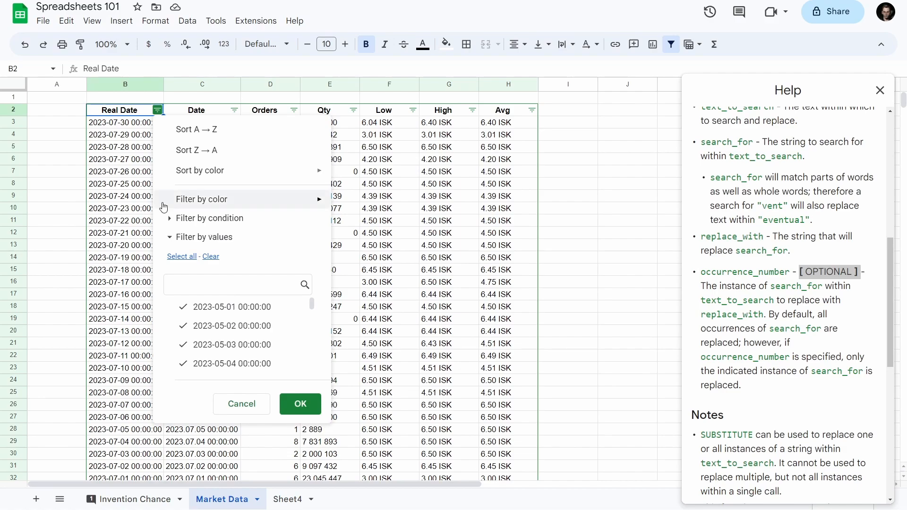
{"action": "left_click", "coordinate": [142, 135]}
Step: Apply the Date time number format to the whole Real Date column B
{"action": "left_click", "coordinate": [127, 84]}
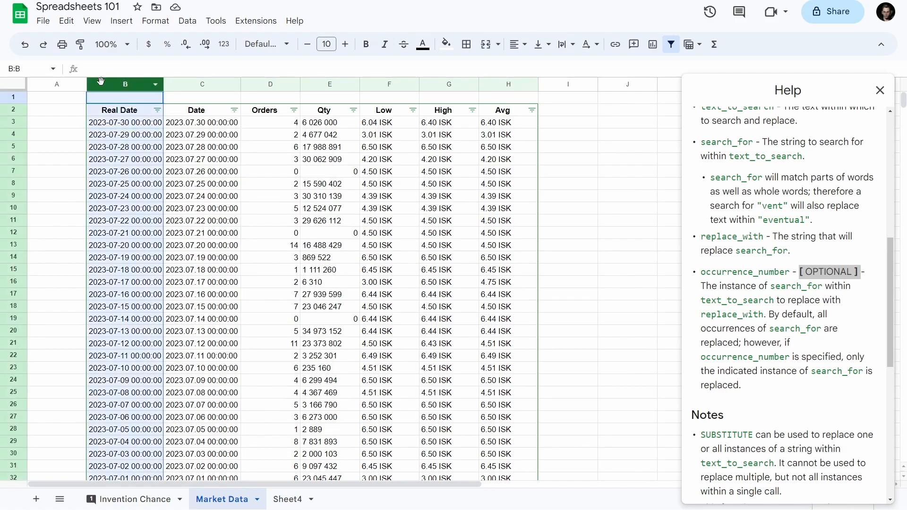
{"action": "left_click", "coordinate": [153, 21]}
{"action": "mouse_move", "coordinate": [197, 71]}
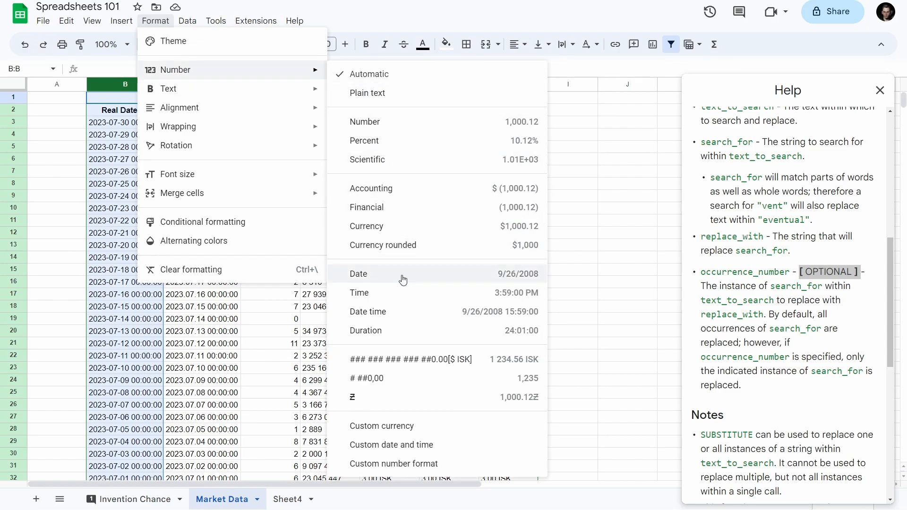
{"action": "left_click", "coordinate": [403, 314]}
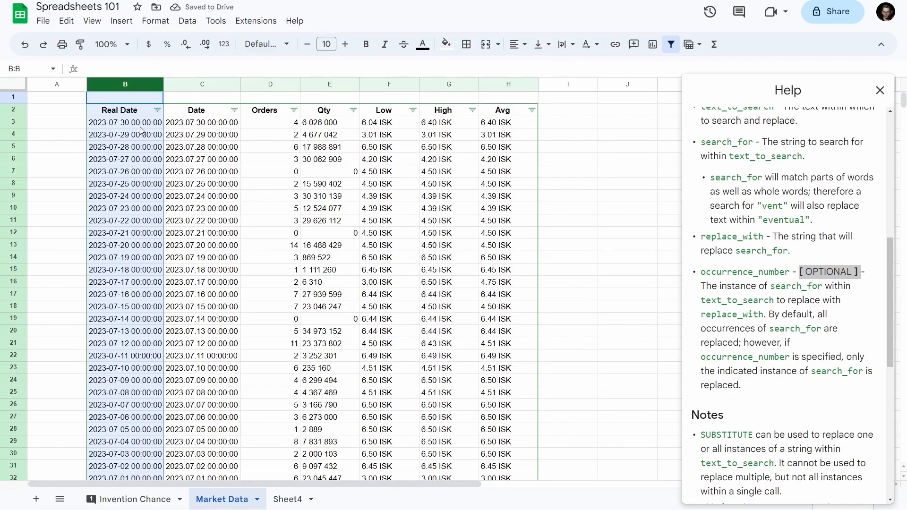
Step: Apply the Date time number format to the whole Date column C
{"action": "left_click", "coordinate": [189, 85]}
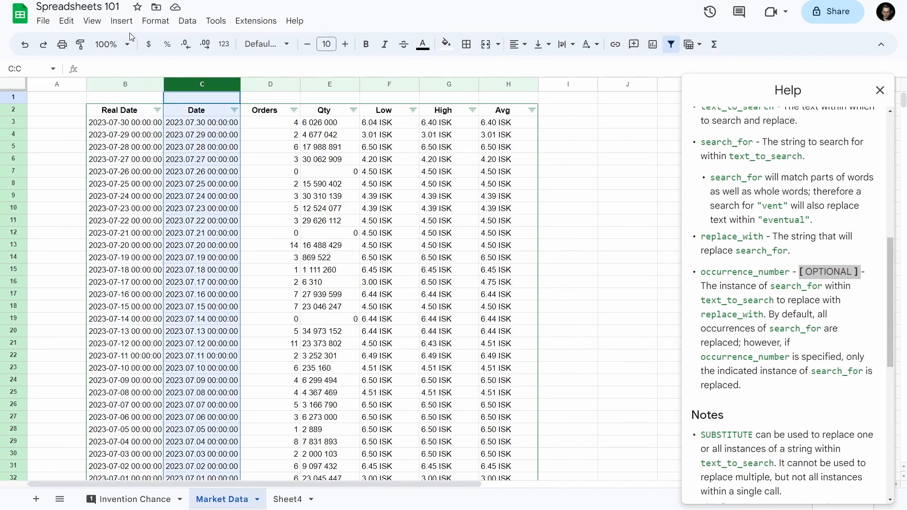
{"action": "left_click", "coordinate": [122, 20]}
{"action": "mouse_move", "coordinate": [155, 20]}
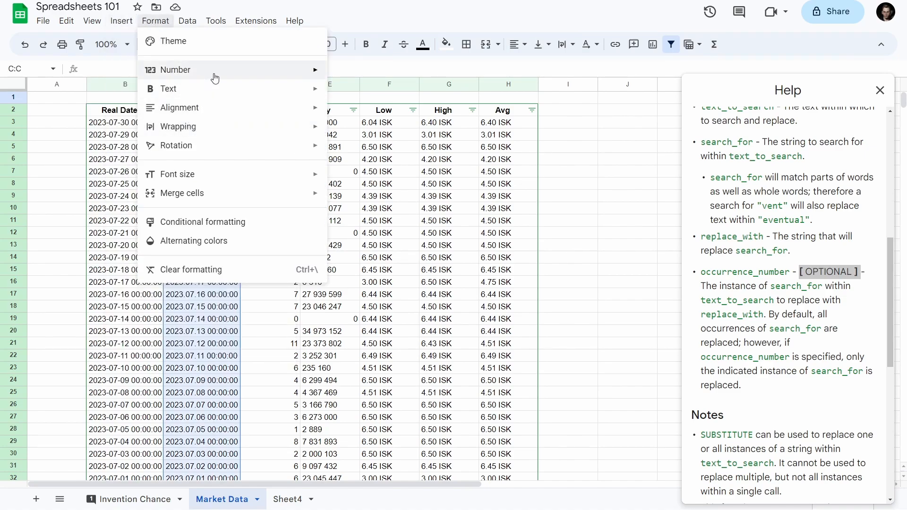
{"action": "mouse_move", "coordinate": [213, 70]}
{"action": "left_click", "coordinate": [417, 313]}
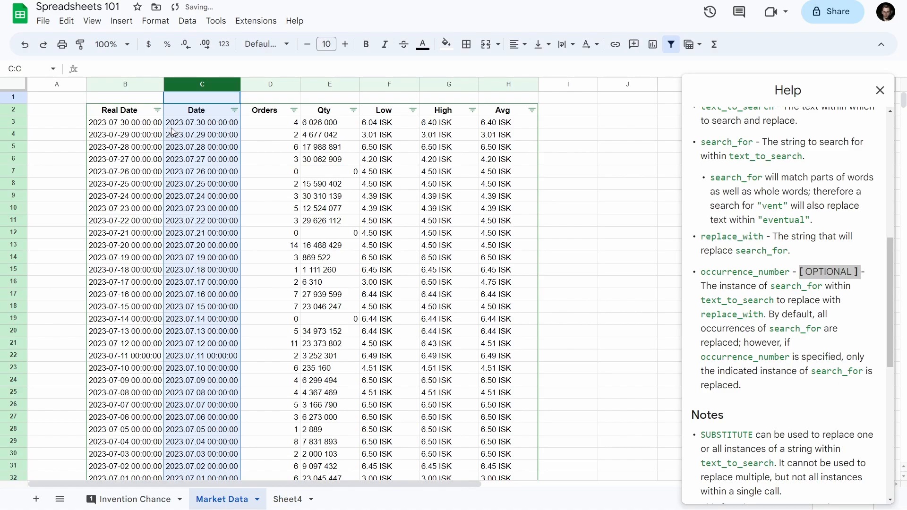
Step: Change the replacement text in the B3 formula to a slash, giving =SUBSTITUTE(C3,".","/")
{"action": "left_click", "coordinate": [132, 124]}
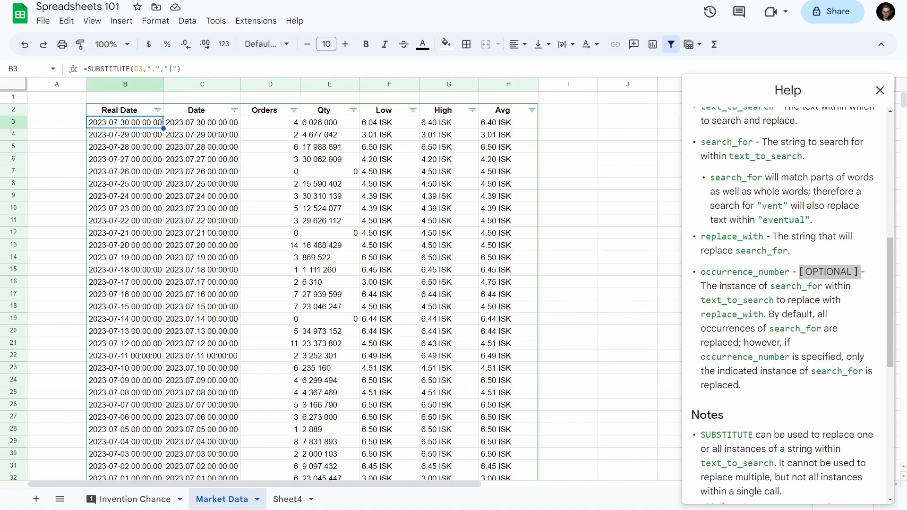
{"action": "double_click", "coordinate": [171, 69]}
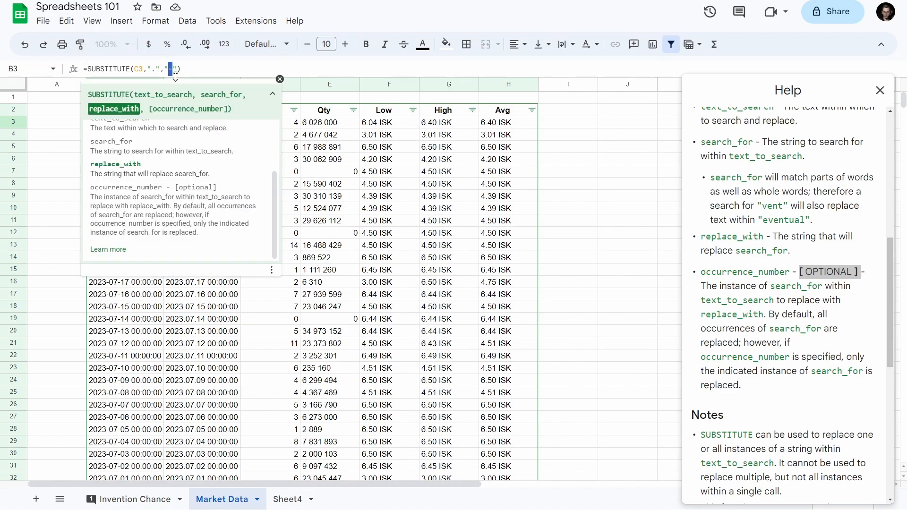
{"action": "type", "text": "/"}
{"action": "key", "text": "Return"}
Step: Fill the slash version of the SUBSTITUTE formula from B3 down to B93
{"action": "left_click", "coordinate": [132, 127]}
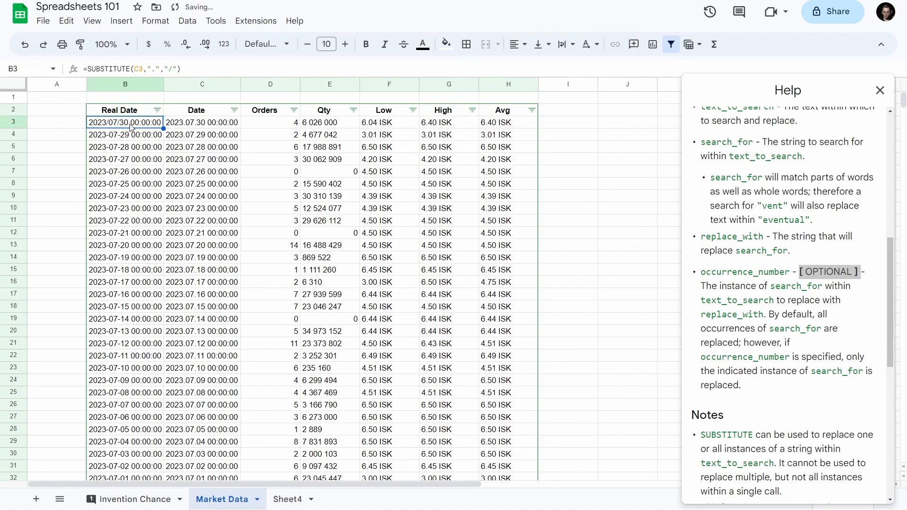
{"action": "left_click_drag", "start_coordinate": [163, 128], "coordinate": [163, 333]}
{"action": "scroll", "coordinate": [172, 290], "scroll_direction": "down", "scroll_amount": 14}
{"action": "scroll", "coordinate": [166, 341], "scroll_direction": "down", "scroll_amount": 1}
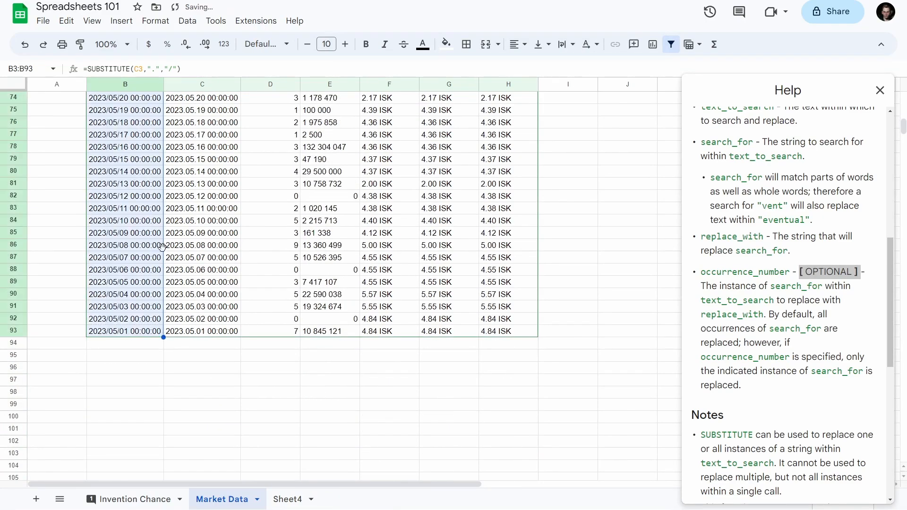
{"action": "scroll", "coordinate": [162, 247], "scroll_direction": "up", "scroll_amount": 20}
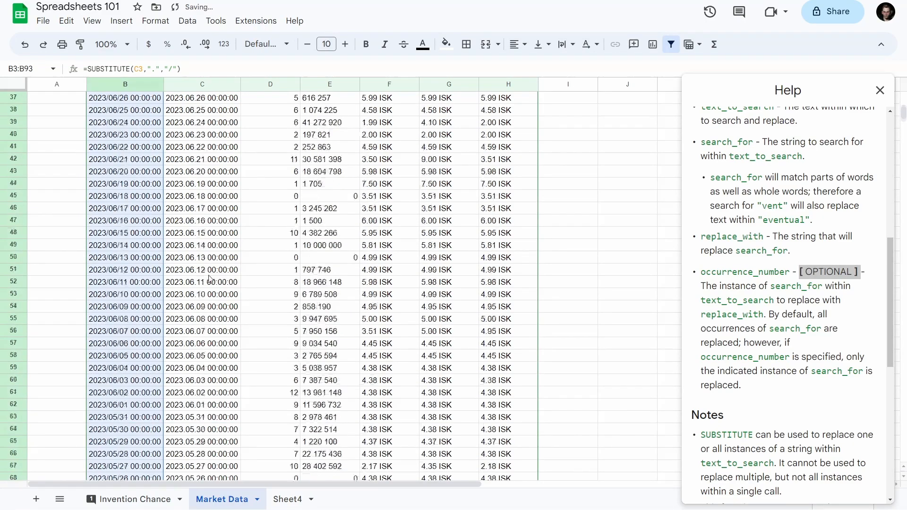
Step: Apply the Time number format to the Real Date column B
{"action": "left_click", "coordinate": [125, 84]}
{"action": "right_click", "coordinate": [125, 121]}
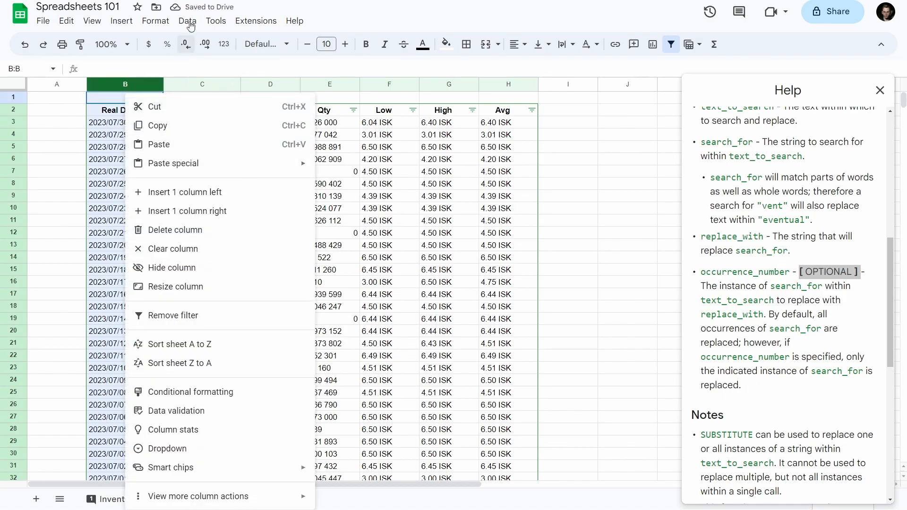
{"action": "left_click", "coordinate": [156, 20]}
{"action": "mouse_move", "coordinate": [224, 74]}
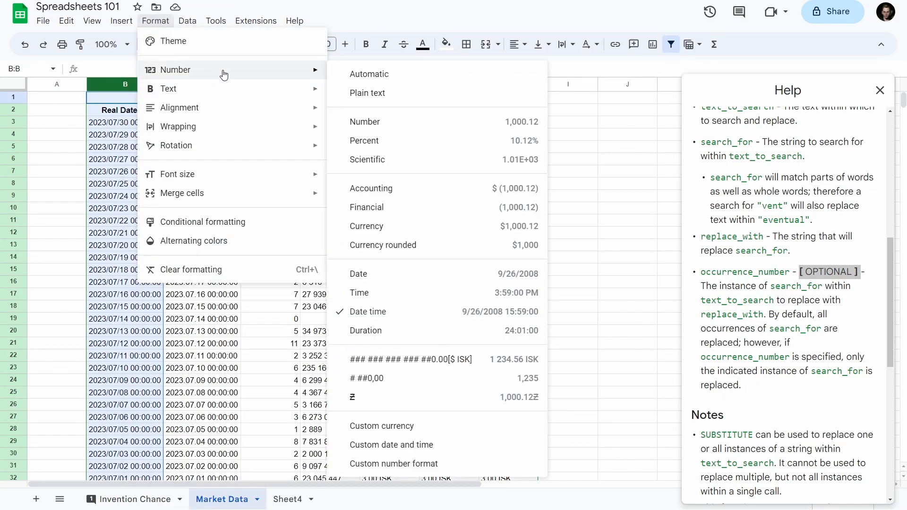
{"action": "left_click", "coordinate": [458, 307]}
Step: Switch the Real Date column's number format to Date
{"action": "left_click", "coordinate": [122, 21]}
{"action": "mouse_move", "coordinate": [158, 20]}
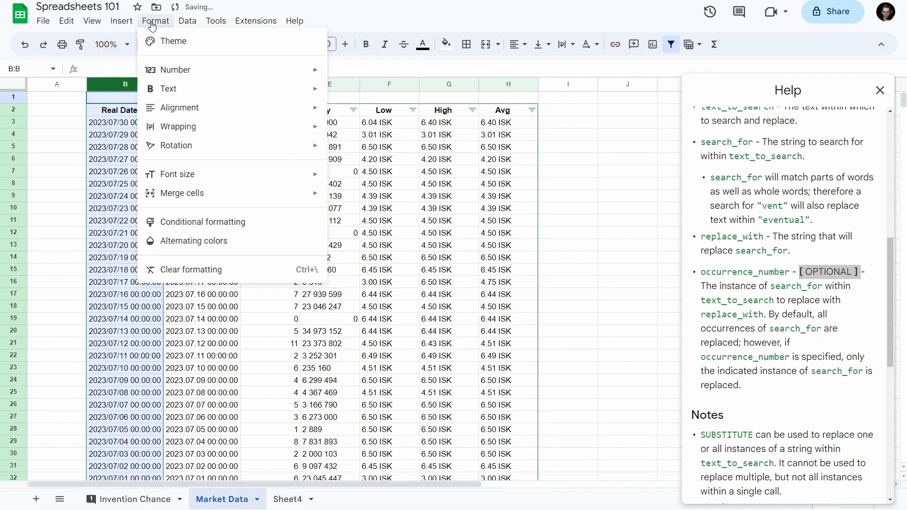
{"action": "mouse_move", "coordinate": [189, 70]}
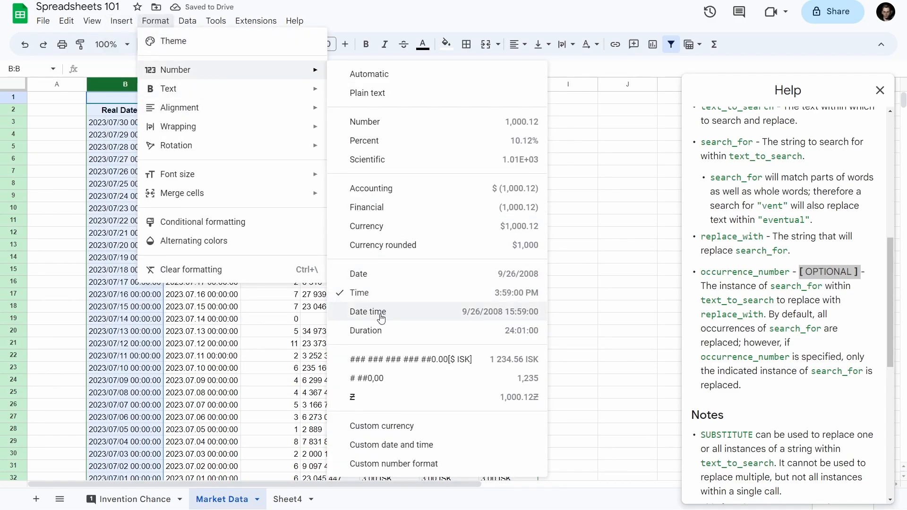
{"action": "left_click", "coordinate": [393, 277]}
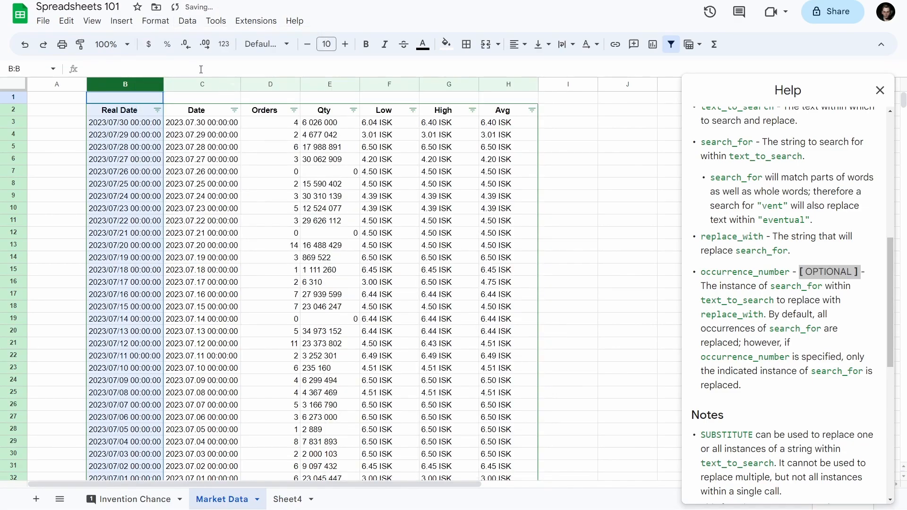
Step: Set the Real Date column's number format back to Date time
{"action": "left_click", "coordinate": [122, 21]}
{"action": "mouse_move", "coordinate": [156, 21]}
{"action": "mouse_move", "coordinate": [177, 71]}
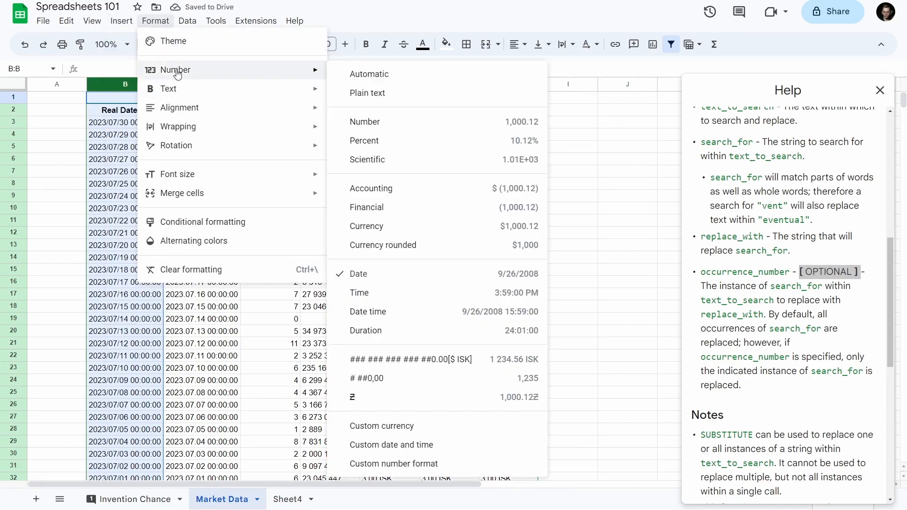
{"action": "left_click", "coordinate": [415, 316]}
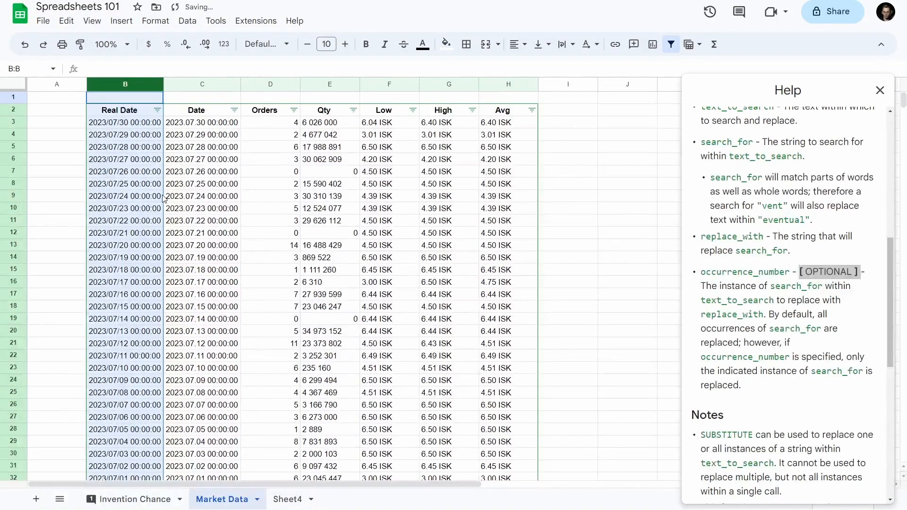
Step: Insert the DATEVALUE function directly in front of SUBSTITUTE in the B3 formula
{"action": "left_click", "coordinate": [128, 123]}
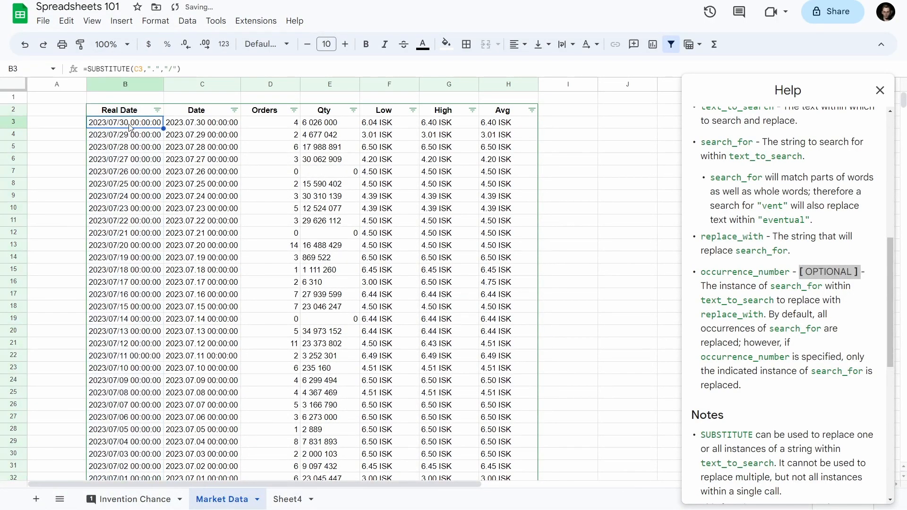
{"action": "left_click", "coordinate": [88, 69]}
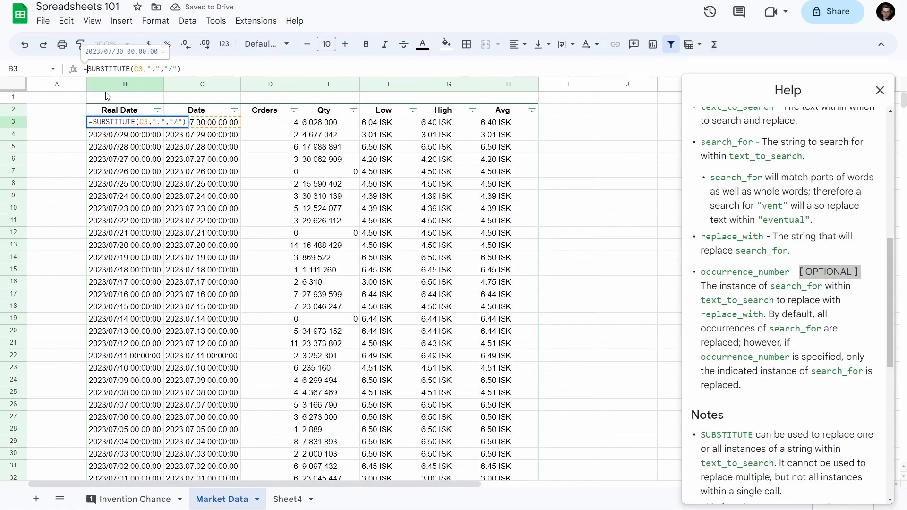
{"action": "type", "text": "D "}
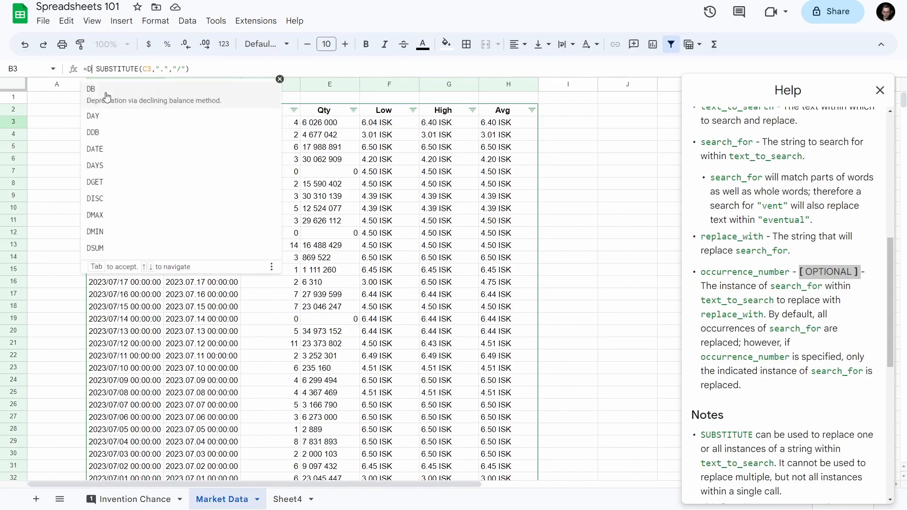
{"action": "type", "text": "ATE"}
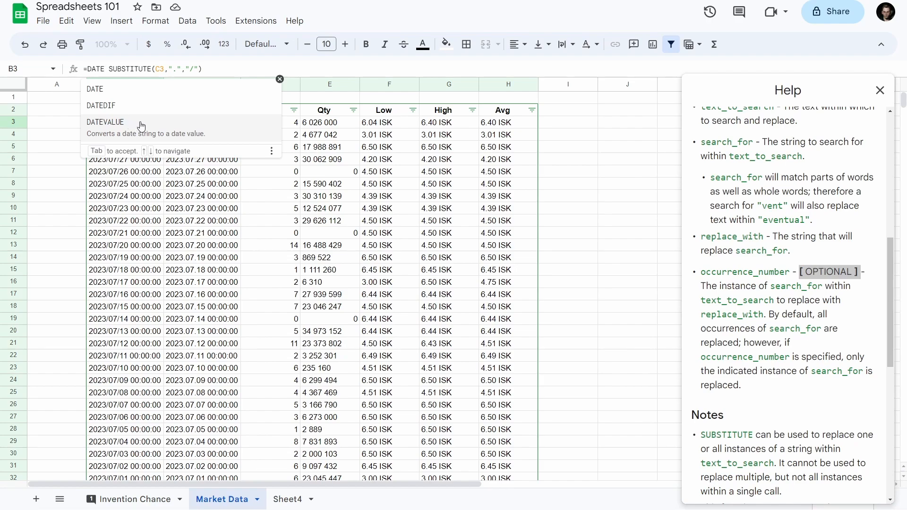
{"action": "left_click", "coordinate": [141, 124]}
{"action": "key", "text": "Delete"}
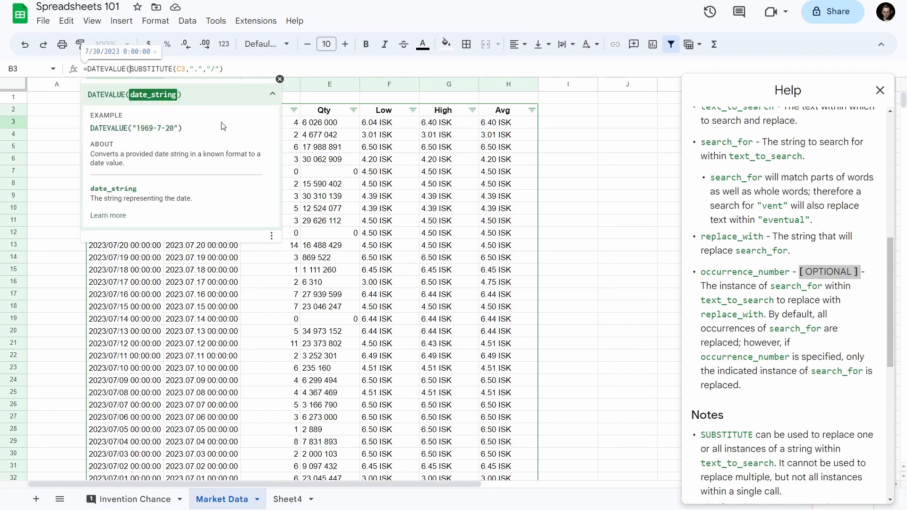
Step: Change the replacement text to a hyphen and close the B3 formula as =DATEVALUE(SUBSTITUTE(C3,".","-"))
{"action": "key", "text": "End"}
{"action": "key", "text": "Left"}
{"action": "key", "text": "Left"}
{"action": "key", "text": "BackSpace"}
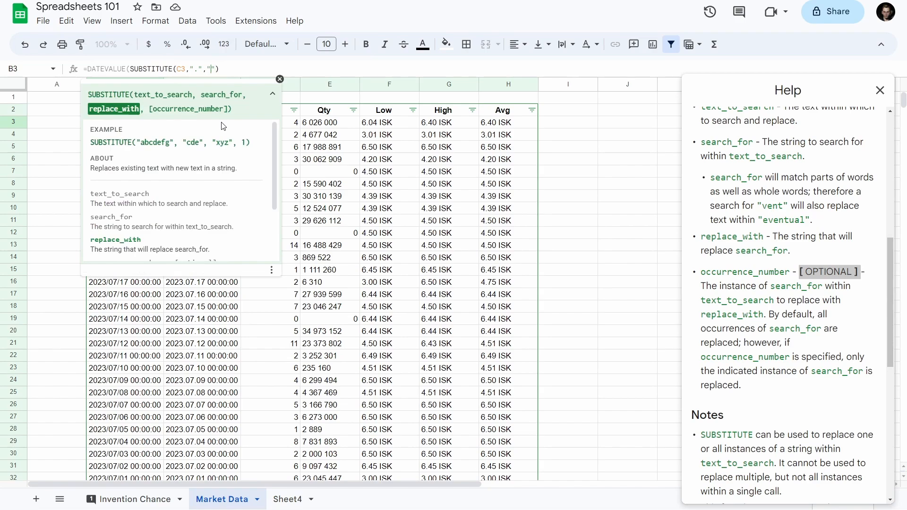
{"action": "type", "text": "-"}
{"action": "key", "text": "End"}
{"action": "type", "text": ")"}
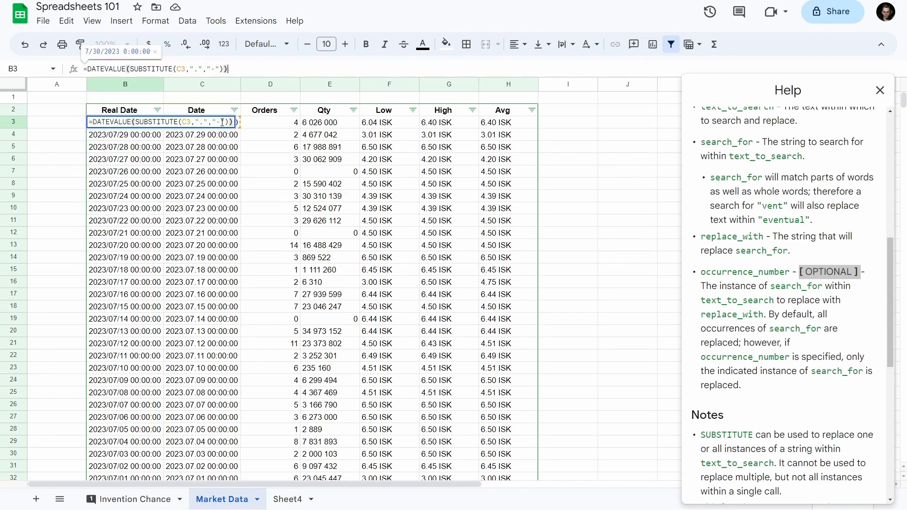
{"action": "key", "text": "Return"}
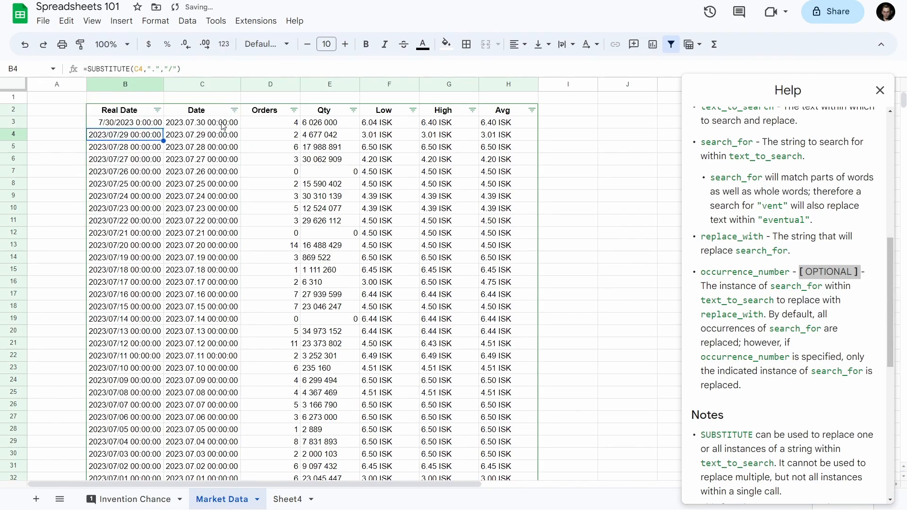
Step: Fill the DATEVALUE formula from B3 down the Real Date column to B93
{"action": "left_click", "coordinate": [144, 123]}
{"action": "left_click_drag", "start_coordinate": [164, 128], "coordinate": [168, 290]}
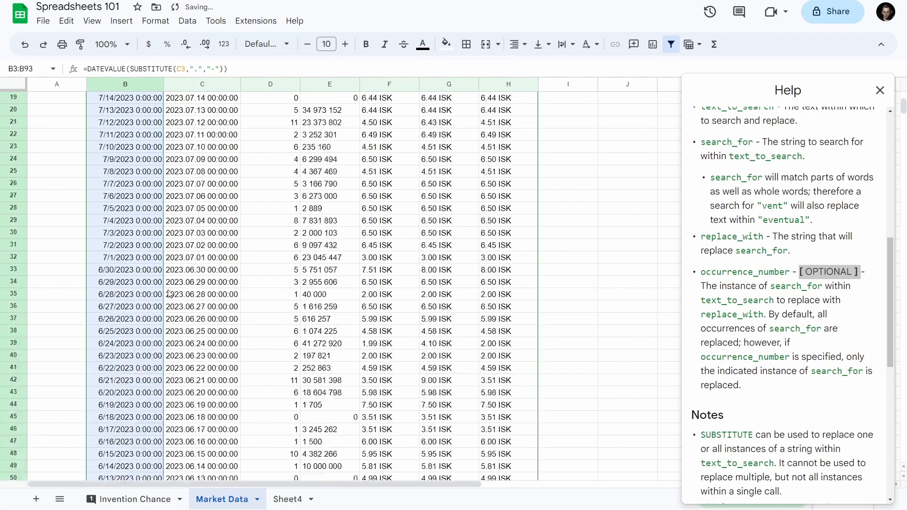
{"action": "scroll", "coordinate": [170, 290], "scroll_direction": "up", "scroll_amount": 5}
Step: Enter the test formula =DATEVALUE(C3) in cell I3, beside the table's first data row
{"action": "left_click", "coordinate": [592, 123]}
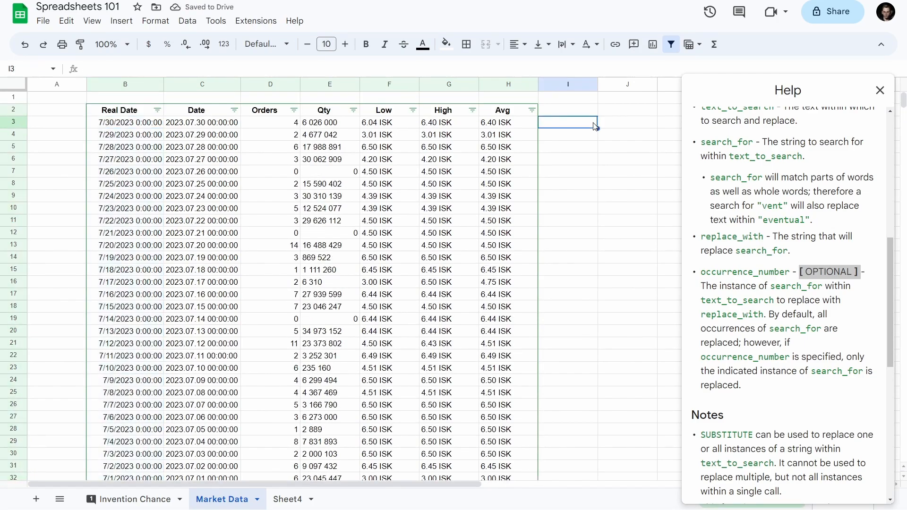
{"action": "type", "text": "=DATEVAL"}
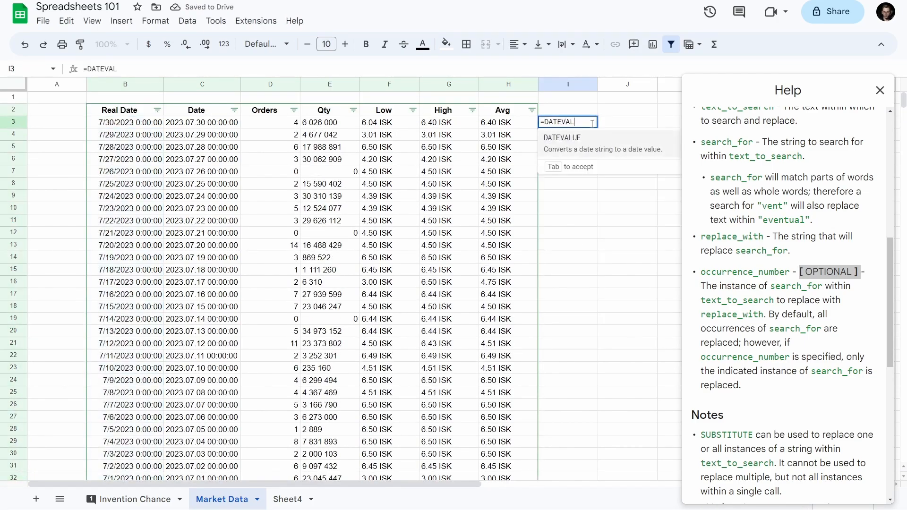
{"action": "type", "text": "UE("}
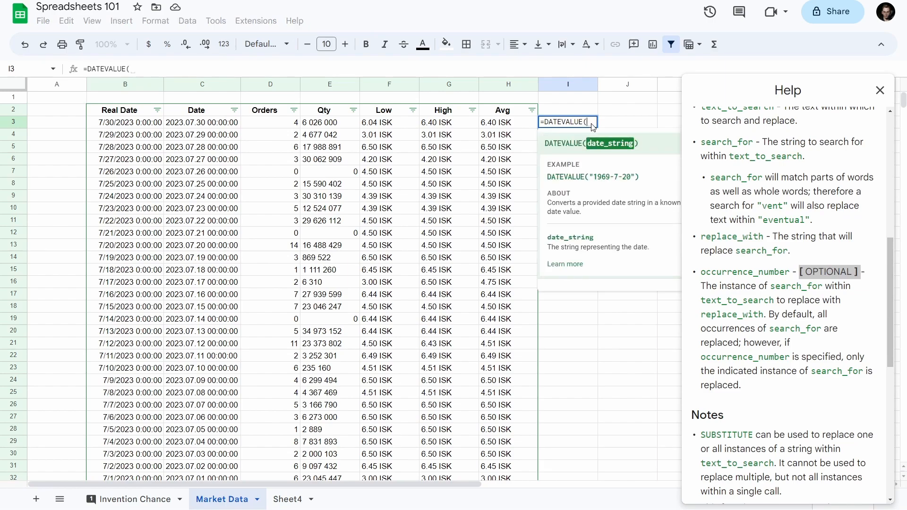
{"action": "left_click", "coordinate": [209, 126]}
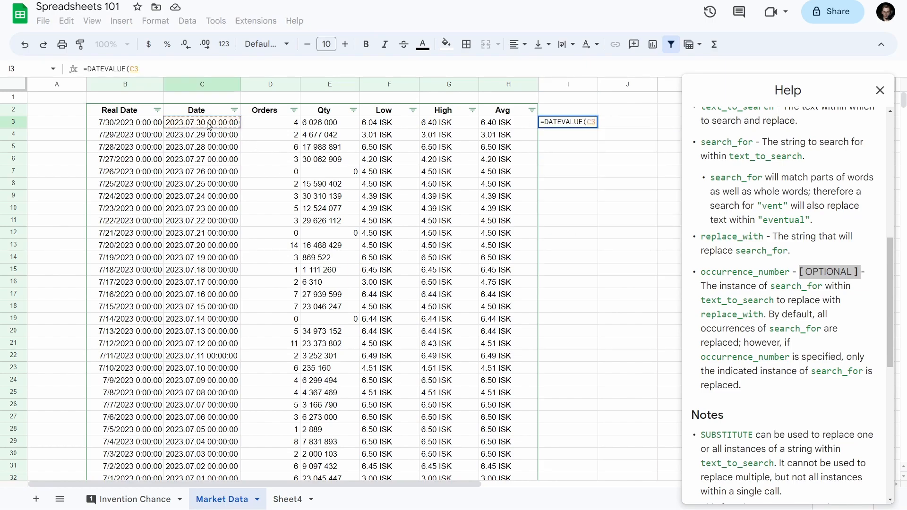
{"action": "type", "text": ")"}
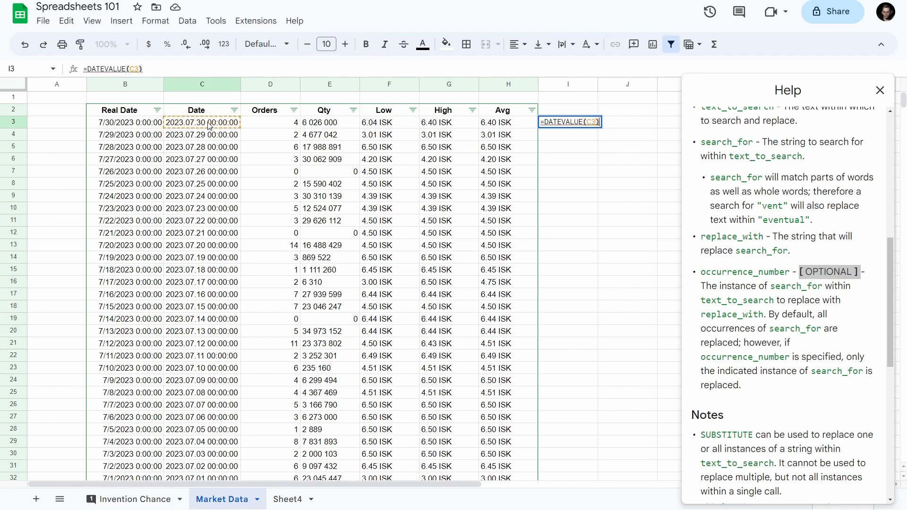
{"action": "key", "text": "Return"}
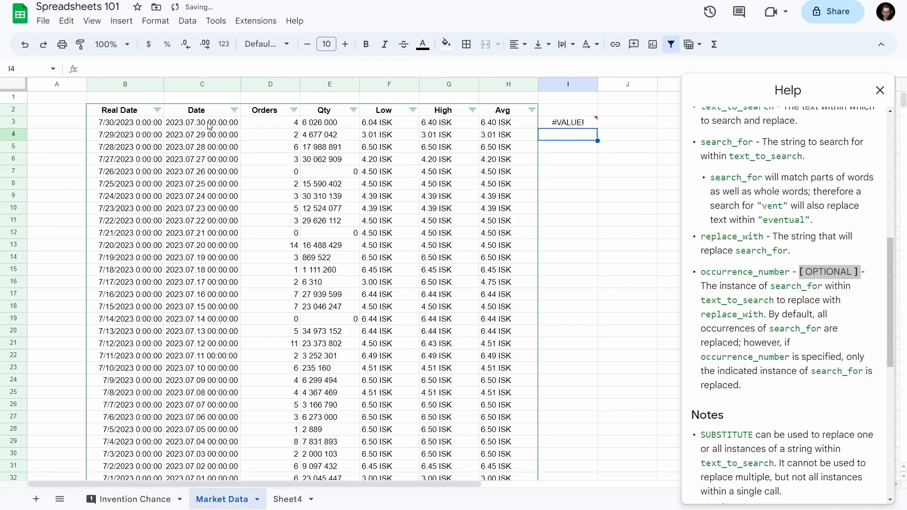
Step: Compare the DATEVALUE test formula in I3 with the text dates and the nested DATEVALUE and SUBSTITUTE functions in B3
{"action": "key", "text": "Up"}
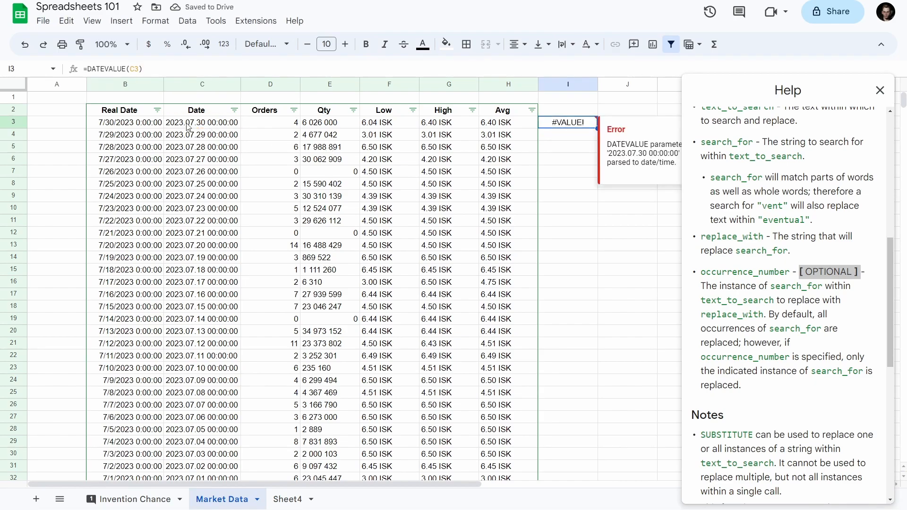
{"action": "left_click", "coordinate": [201, 133]}
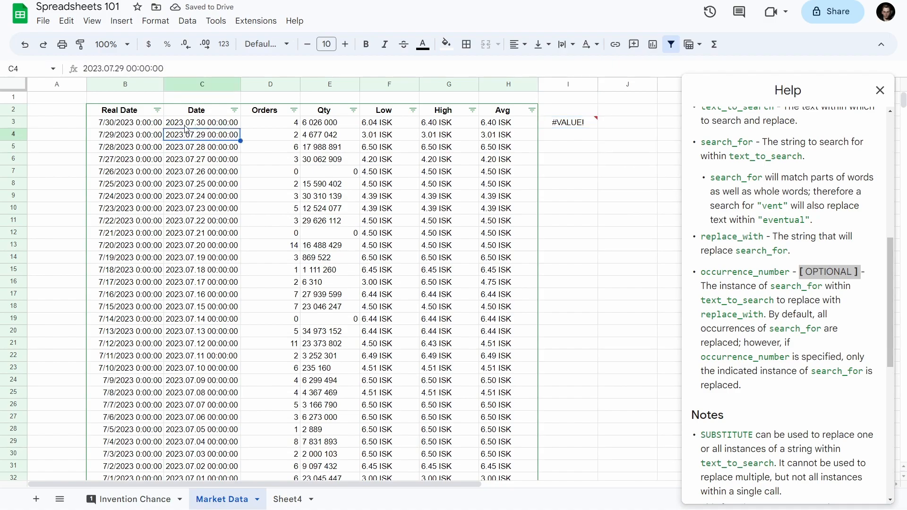
{"action": "left_click", "coordinate": [588, 126]}
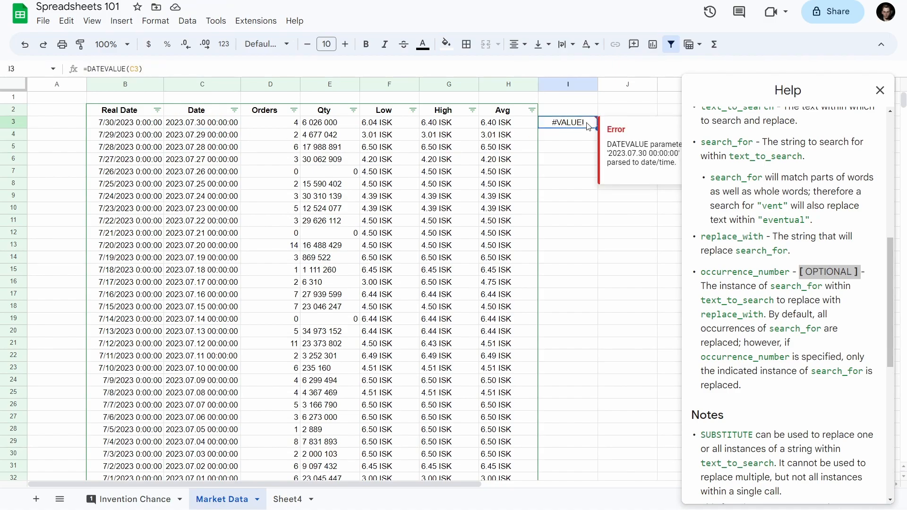
{"action": "left_click_drag", "start_coordinate": [575, 143], "coordinate": [569, 115]}
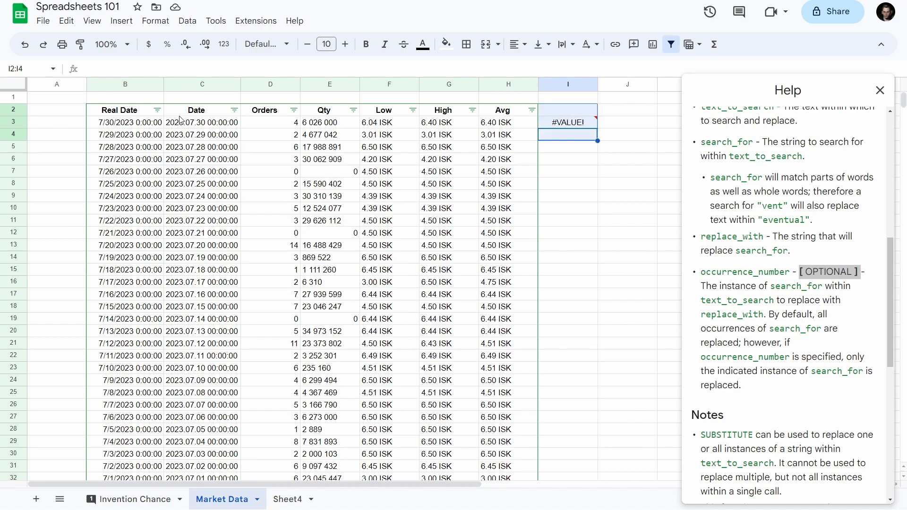
{"action": "left_click", "coordinate": [151, 124]}
{"action": "left_click_drag", "start_coordinate": [135, 69], "coordinate": [219, 70]}
{"action": "left_click", "coordinate": [182, 71]}
{"action": "left_click", "coordinate": [217, 70]}
{"action": "left_click", "coordinate": [232, 70]}
{"action": "left_click", "coordinate": [97, 69]}
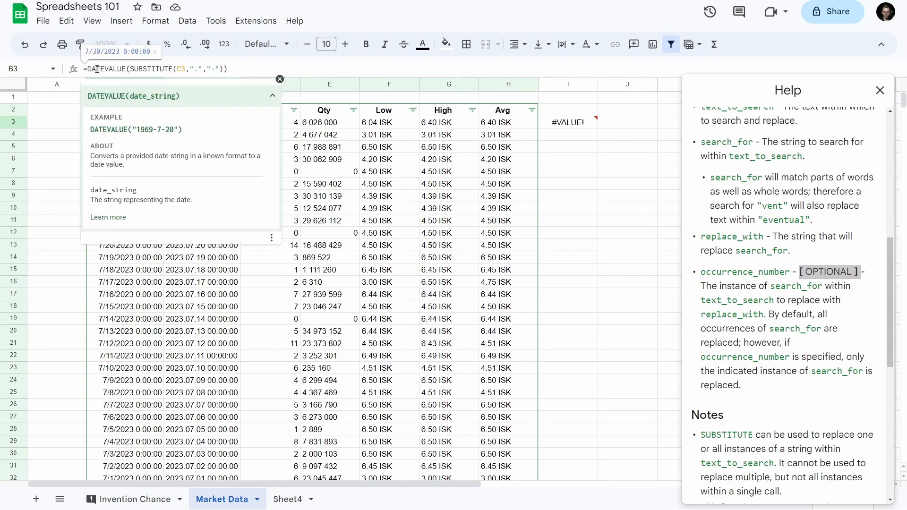
{"action": "left_click", "coordinate": [145, 69]}
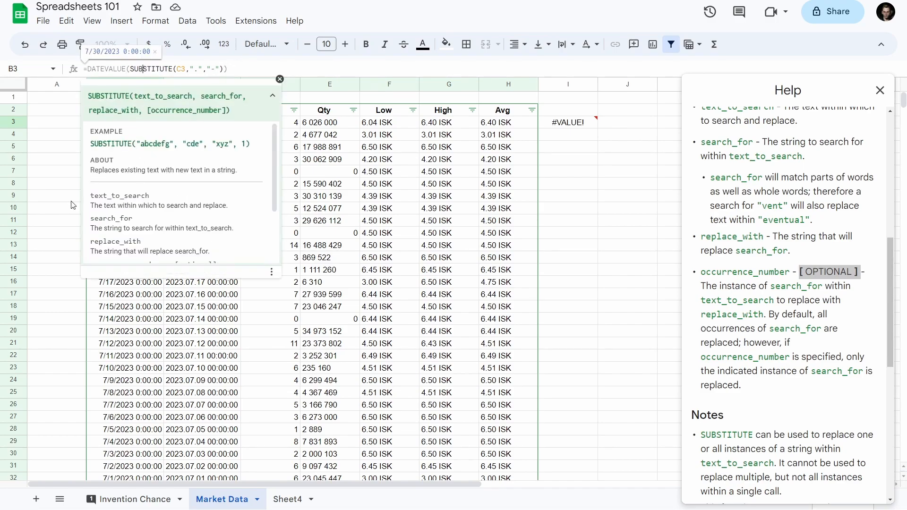
{"action": "left_click", "coordinate": [72, 200]}
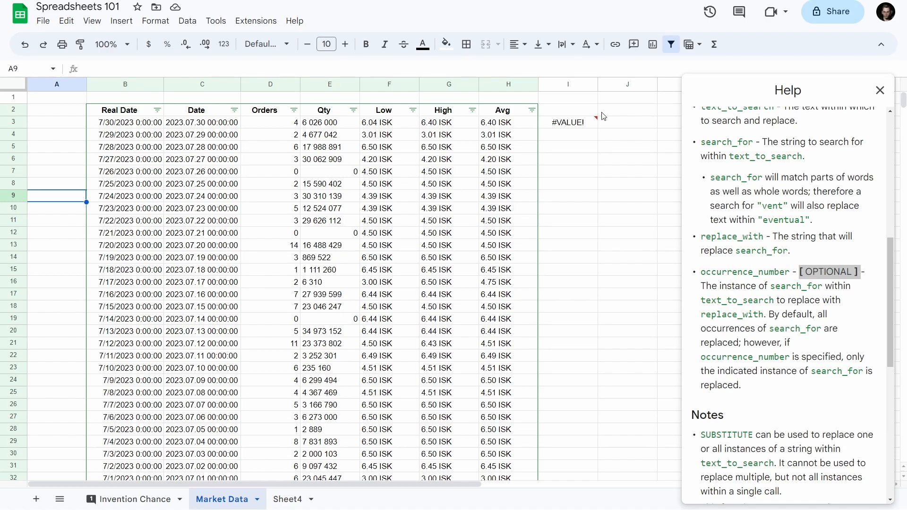
Step: Clear the DATEVALUE test formula from the cells beside the table, I2:I4
{"action": "left_click_drag", "start_coordinate": [568, 111], "coordinate": [571, 136]}
{"action": "key", "text": "Delete"}
{"action": "left_click", "coordinate": [570, 135]}
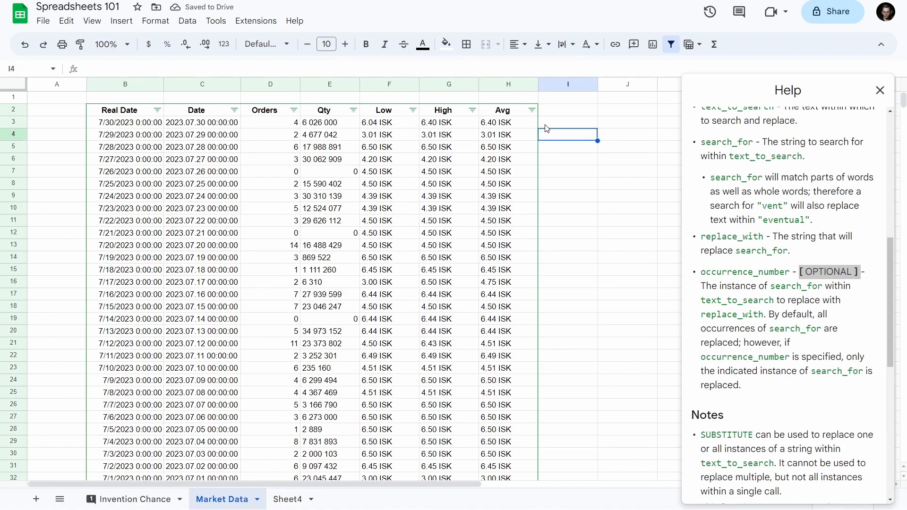
Step: Apply the Number format to the entire Qty column (E), after checking how its first quantities are written
{"action": "left_click", "coordinate": [327, 124]}
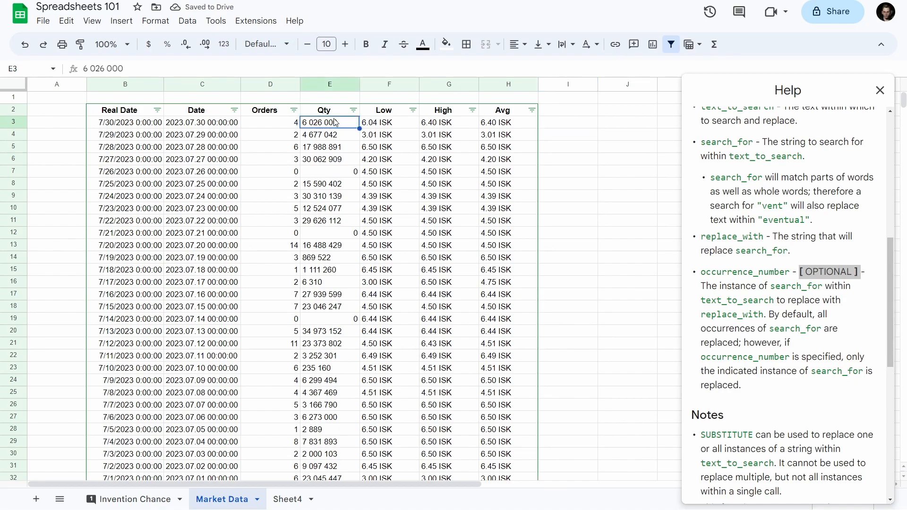
{"action": "left_click_drag", "start_coordinate": [130, 70], "coordinate": [80, 74]}
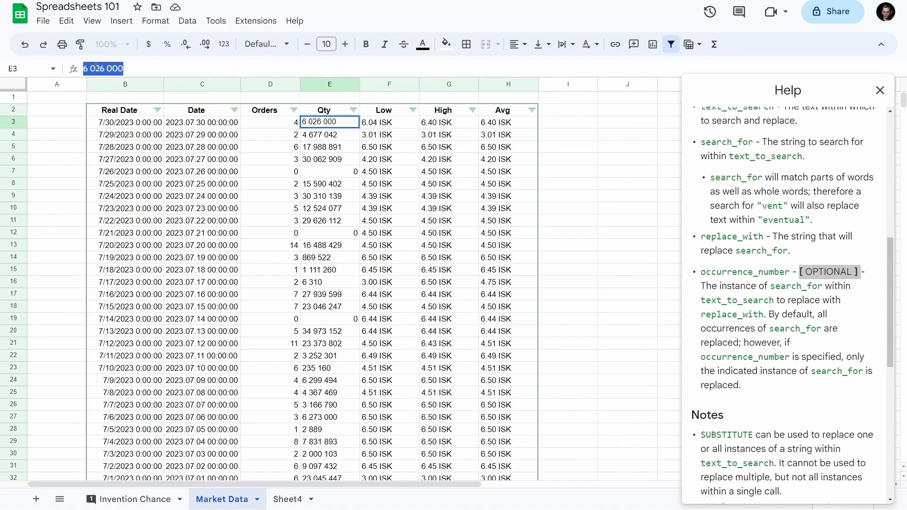
{"action": "mouse_move", "coordinate": [334, 122]}
{"action": "left_mouse_down"}
{"action": "mouse_move", "coordinate": [343, 122]}
{"action": "mouse_move", "coordinate": [280, 122]}
{"action": "mouse_move", "coordinate": [346, 122]}
{"action": "left_mouse_up"}
{"action": "left_click", "coordinate": [345, 135]}
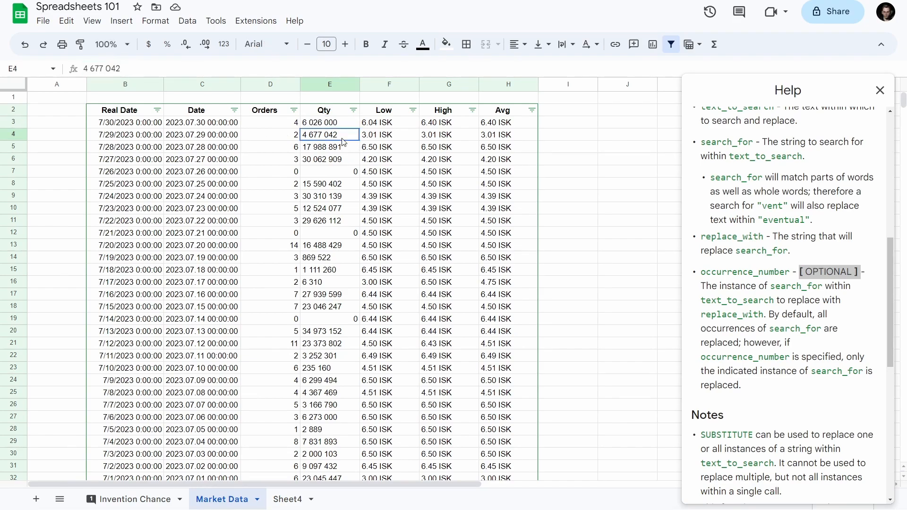
{"action": "left_click", "coordinate": [345, 147]}
{"action": "left_click", "coordinate": [347, 162]}
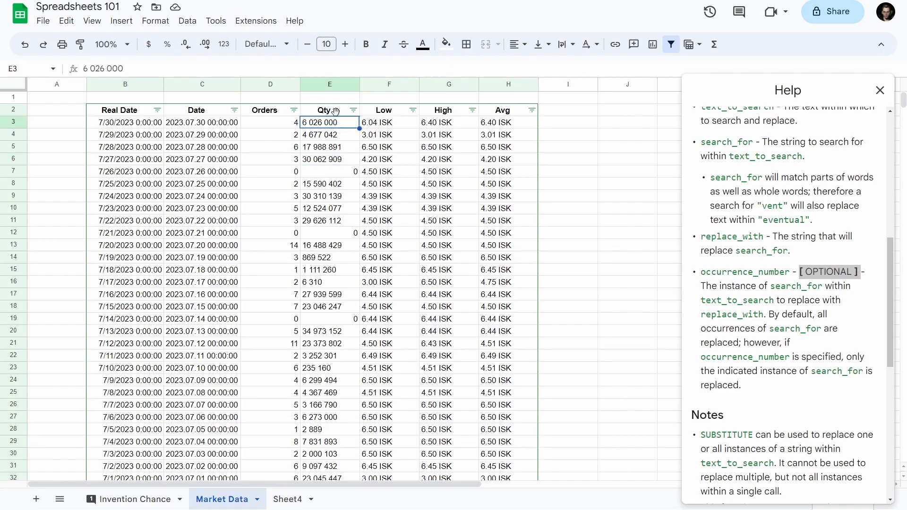
{"action": "left_click", "coordinate": [326, 85]}
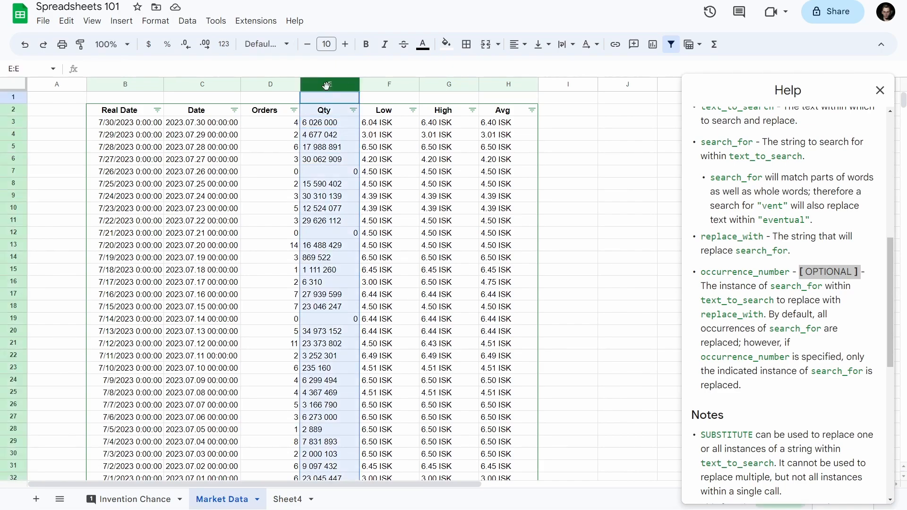
{"action": "left_click", "coordinate": [155, 20]}
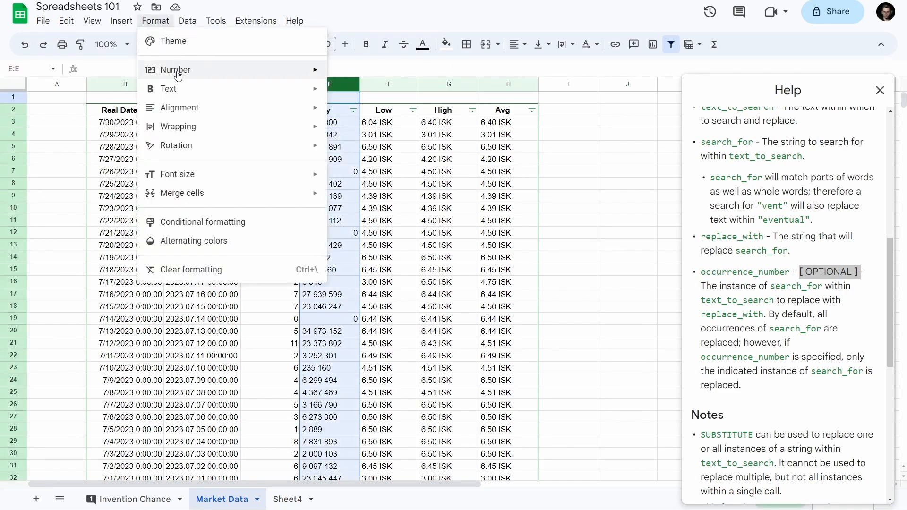
{"action": "mouse_move", "coordinate": [289, 77]}
{"action": "left_click", "coordinate": [391, 125]}
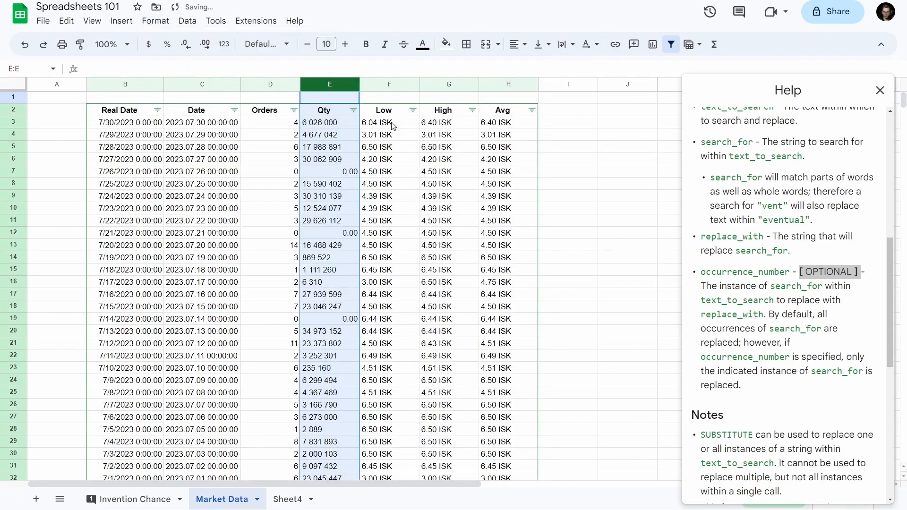
Step: Examine how the Number format affects the zero cells and the space-separated quantities in the Qty column, and review the B3 formula
{"action": "left_click", "coordinate": [350, 173]}
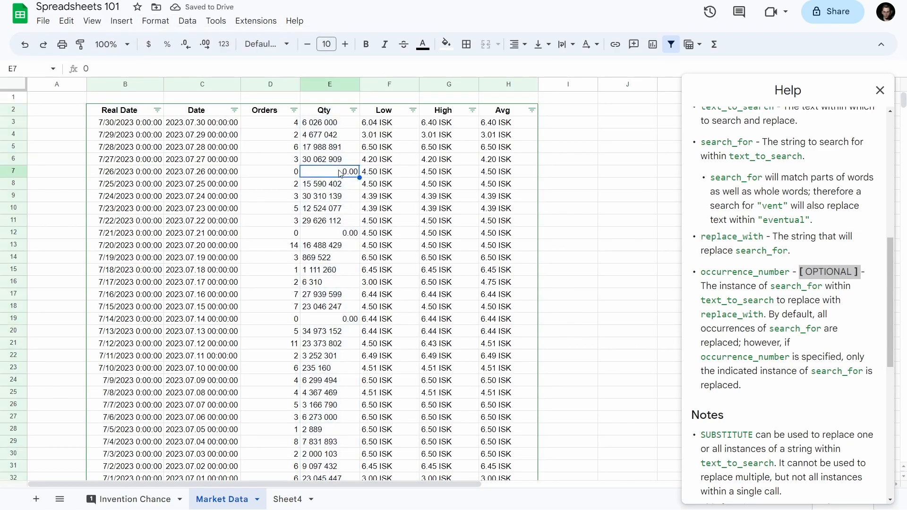
{"action": "left_click", "coordinate": [350, 233]}
{"action": "scroll", "coordinate": [352, 231], "scroll_direction": "down", "scroll_amount": 3}
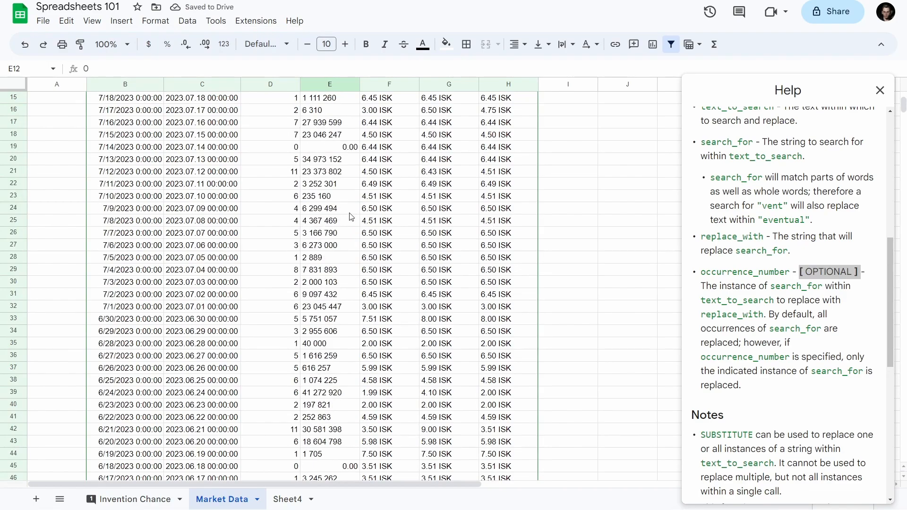
{"action": "scroll", "coordinate": [352, 222], "scroll_direction": "up", "scroll_amount": 3}
{"action": "left_click", "coordinate": [347, 173]}
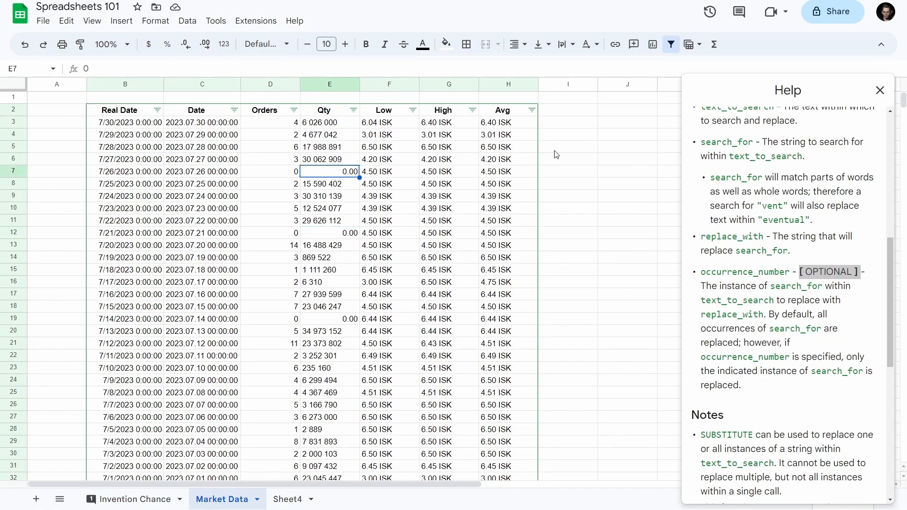
{"action": "left_click", "coordinate": [313, 140]}
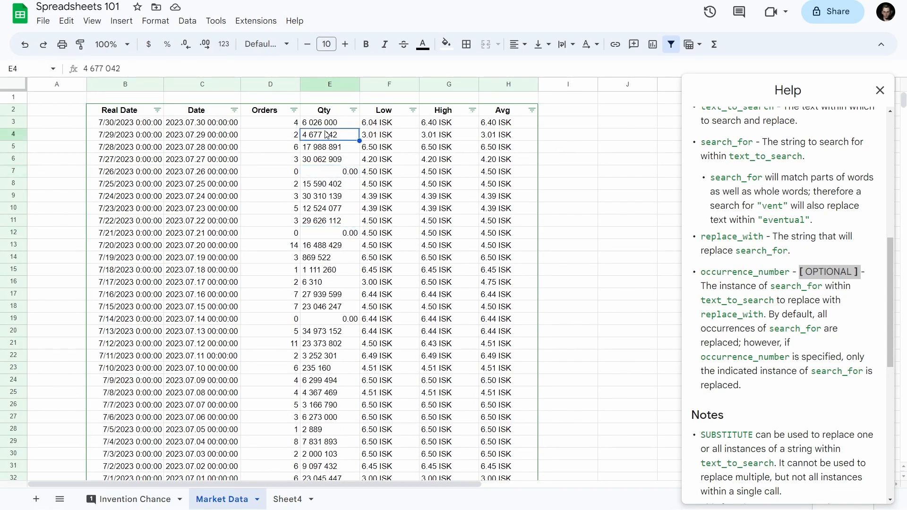
{"action": "left_click", "coordinate": [331, 158]}
{"action": "left_click", "coordinate": [331, 137]}
{"action": "left_click", "coordinate": [331, 125]}
{"action": "scroll", "coordinate": [331, 128], "scroll_direction": "down", "scroll_amount": 3}
{"action": "scroll", "coordinate": [331, 127], "scroll_direction": "up", "scroll_amount": 3}
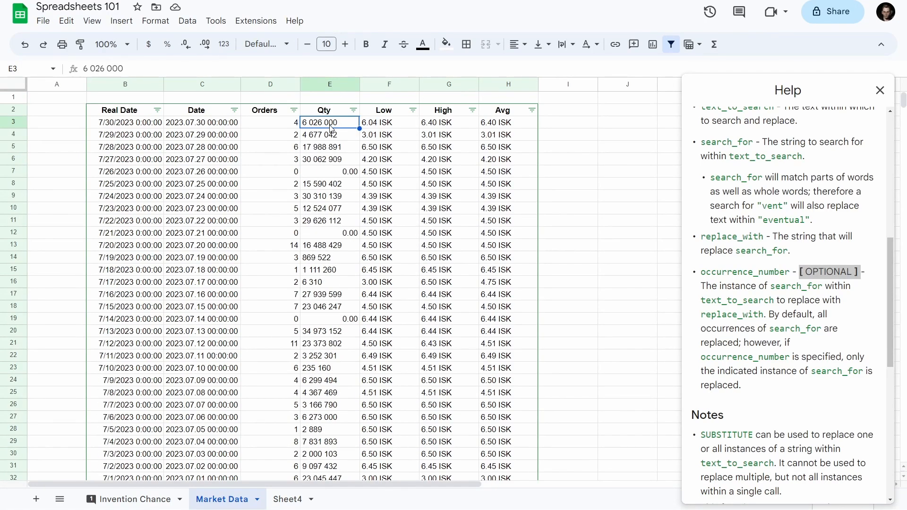
{"action": "left_click", "coordinate": [341, 137]}
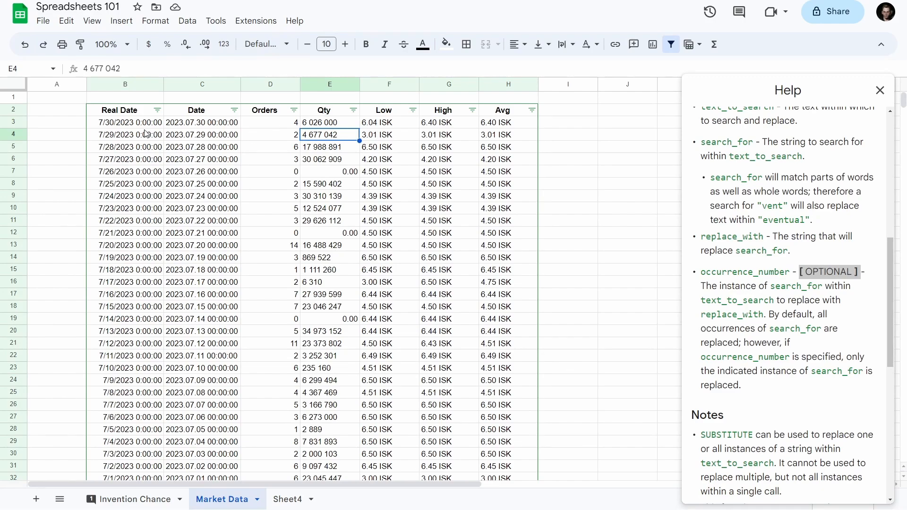
{"action": "left_click", "coordinate": [130, 126]}
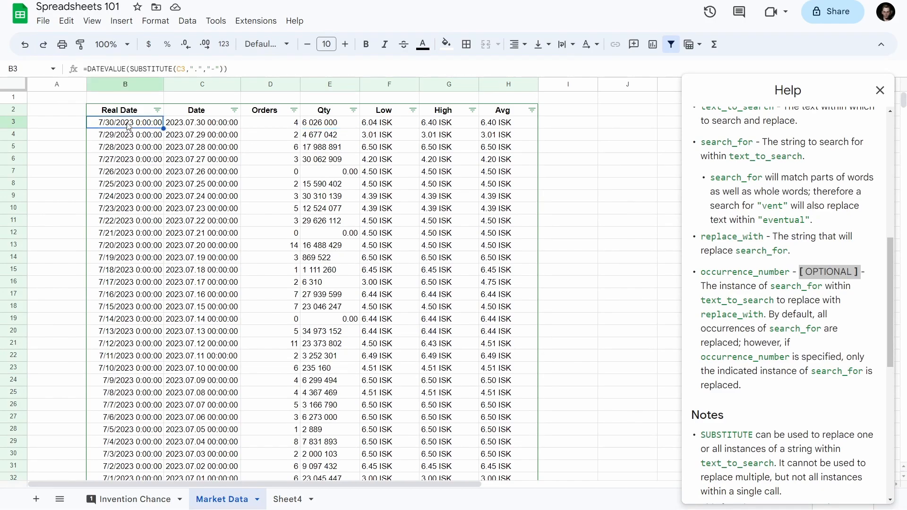
{"action": "left_click", "coordinate": [354, 126]}
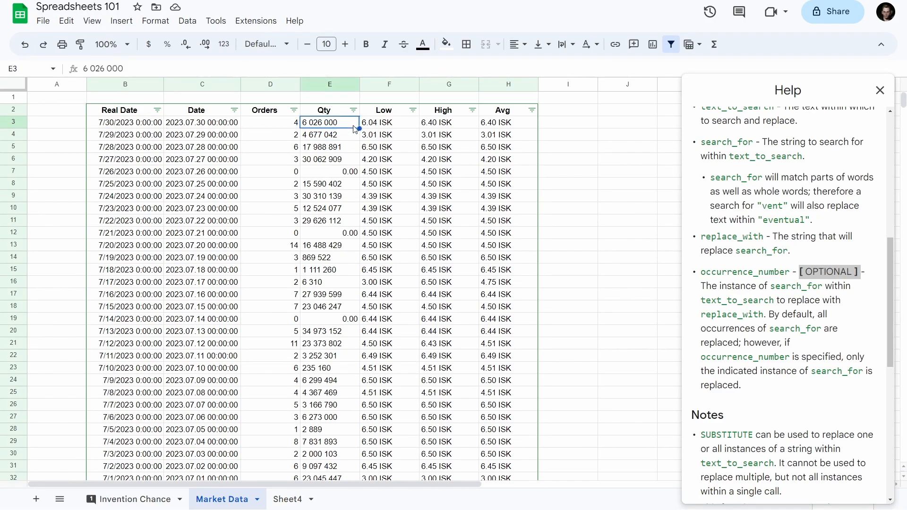
Step: Enter the formula =SUBSTITUTE(E3," ", "") in I3 to strip the spaces from the first Qty value
{"action": "left_click", "coordinate": [595, 127]}
{"action": "type", "text": "="}
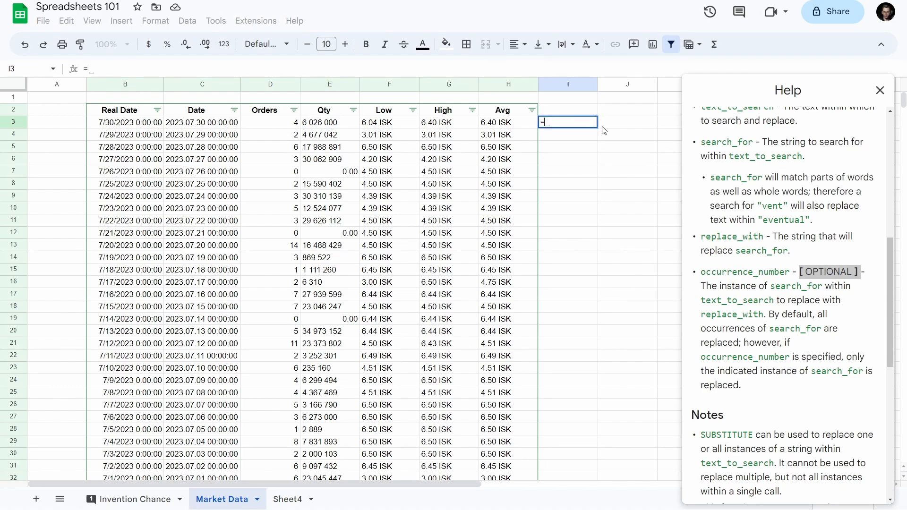
{"action": "type", "text": "SUBS"}
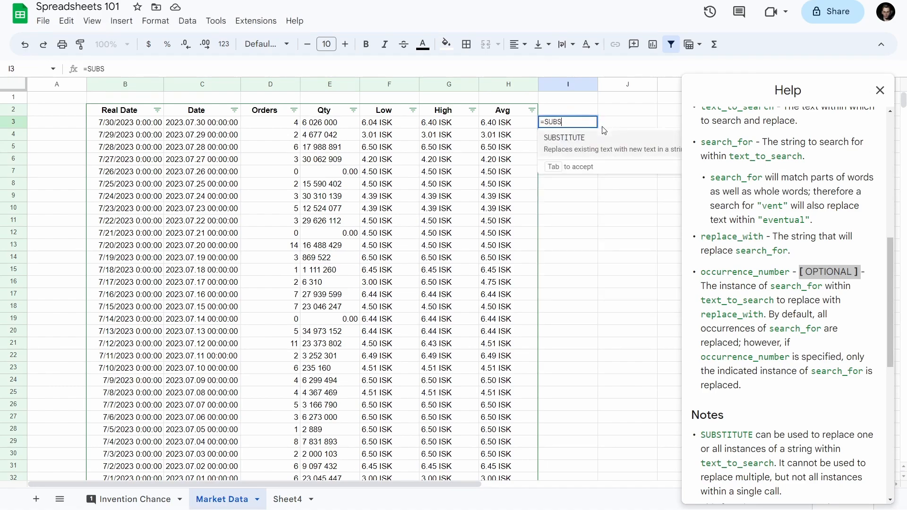
{"action": "key", "text": "Tab"}
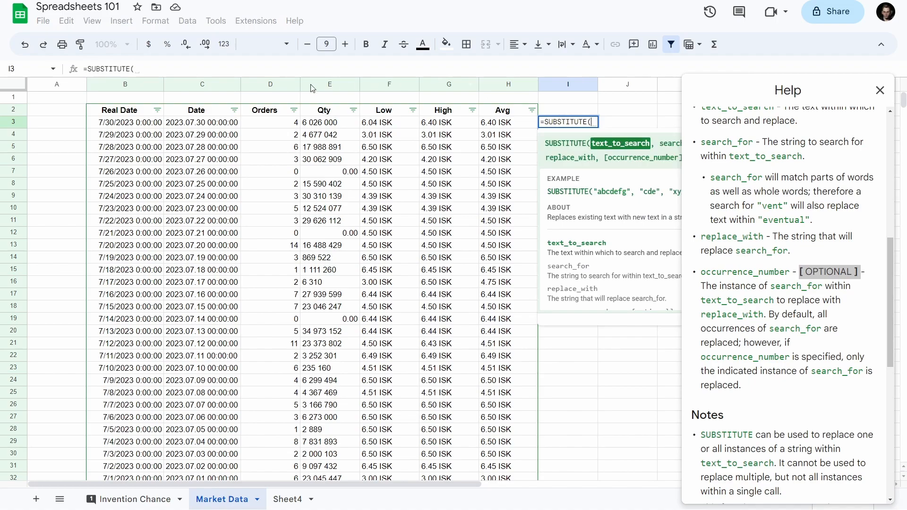
{"action": "left_click", "coordinate": [328, 124]}
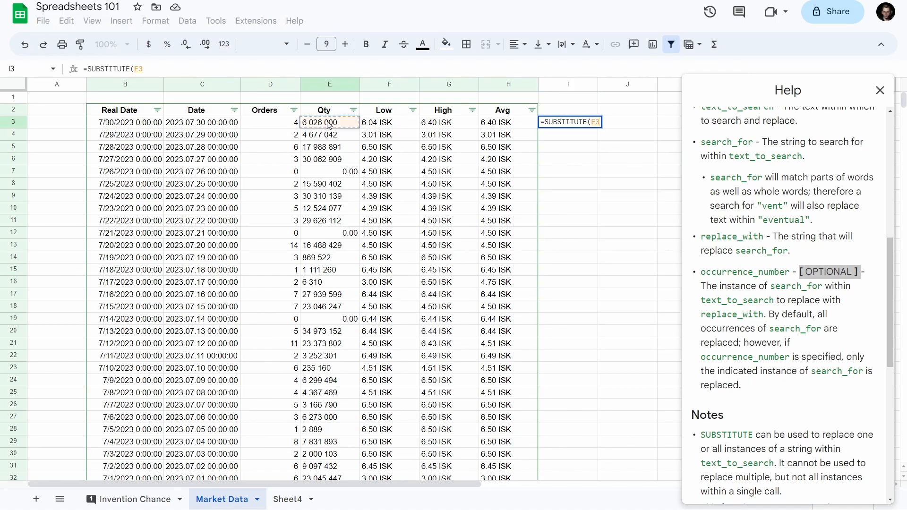
{"action": "type", "text": ",\" \""}
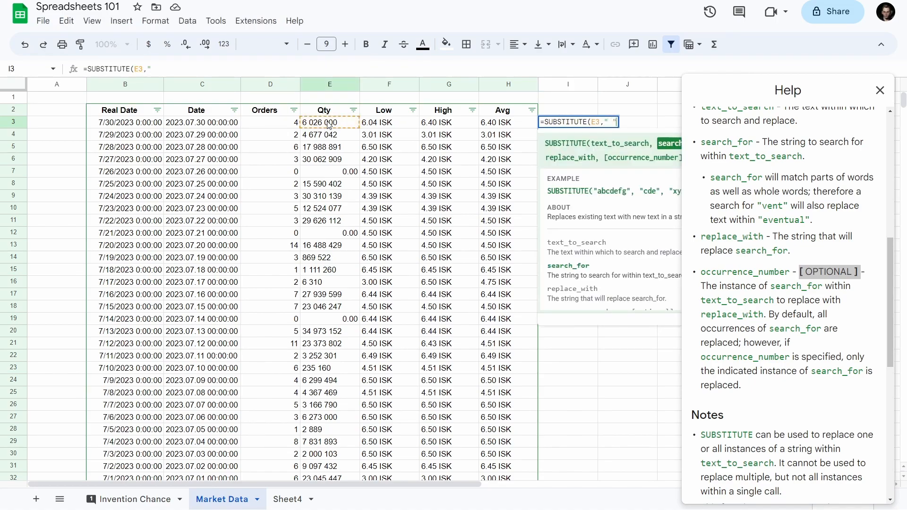
{"action": "type", "text": ", \"\""}
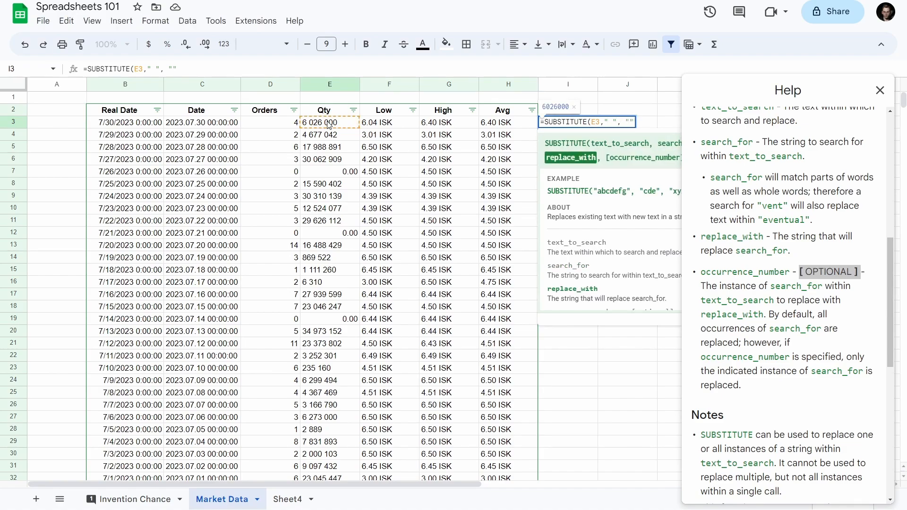
{"action": "type", "text": ")"}
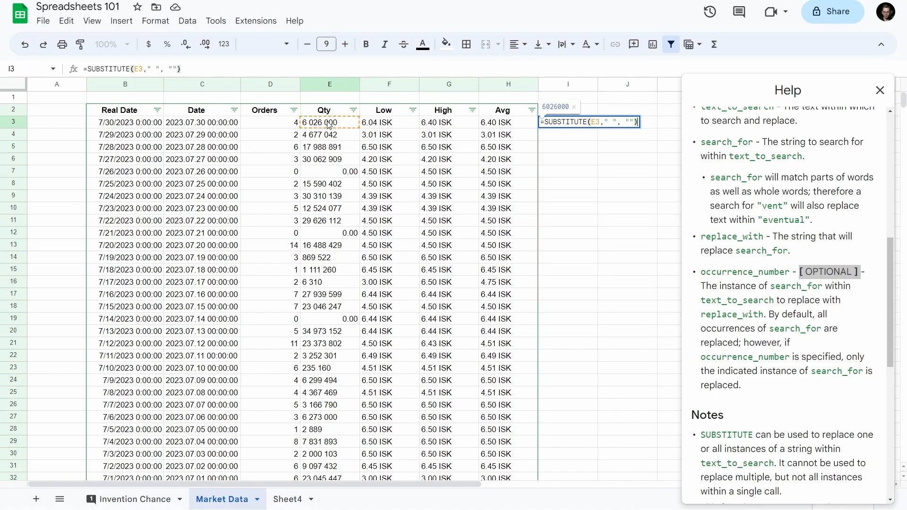
{"action": "key", "text": "Return"}
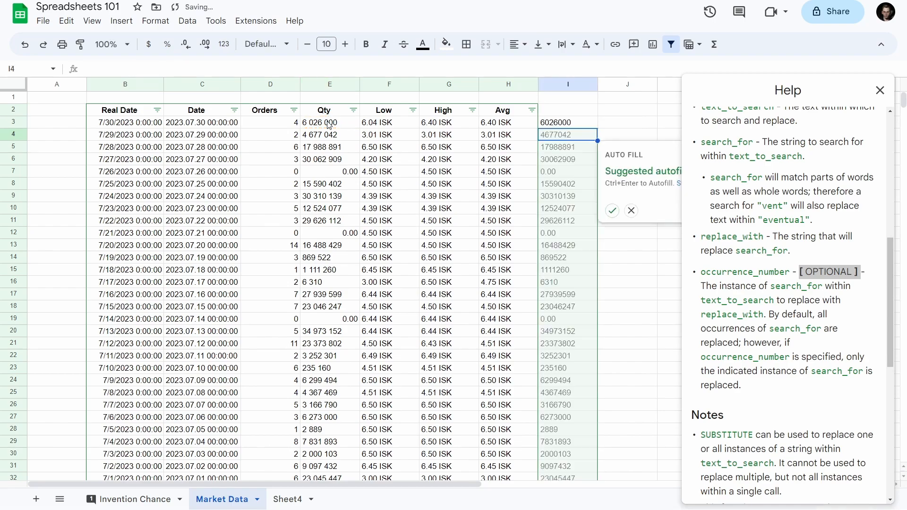
Step: Accept the suggested autofill of the SUBSTITUTE formula down column I and check the filled rows
{"action": "left_click", "coordinate": [611, 210]}
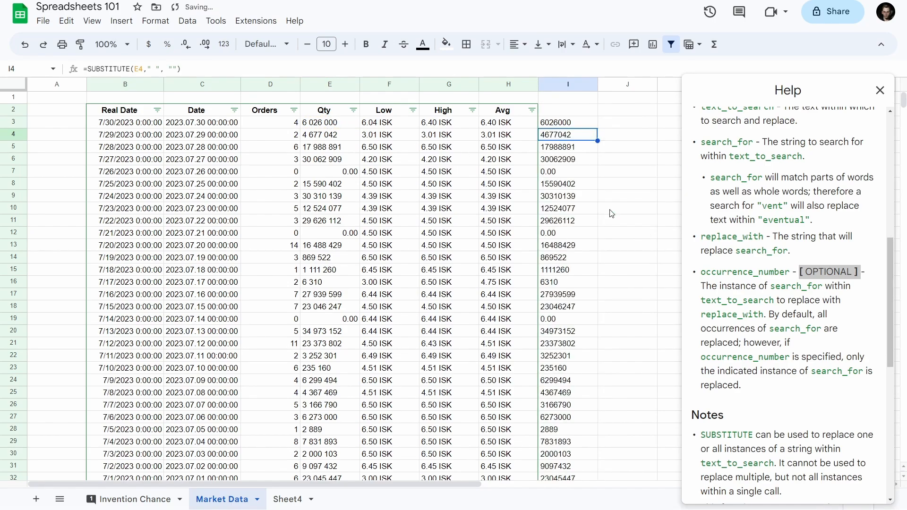
{"action": "left_click", "coordinate": [575, 124]}
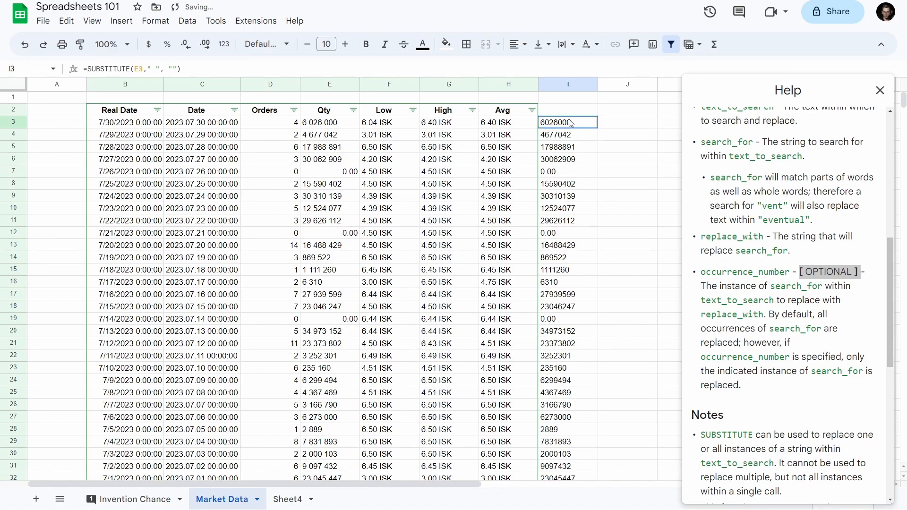
{"action": "scroll", "coordinate": [580, 163], "scroll_direction": "down", "scroll_amount": 5}
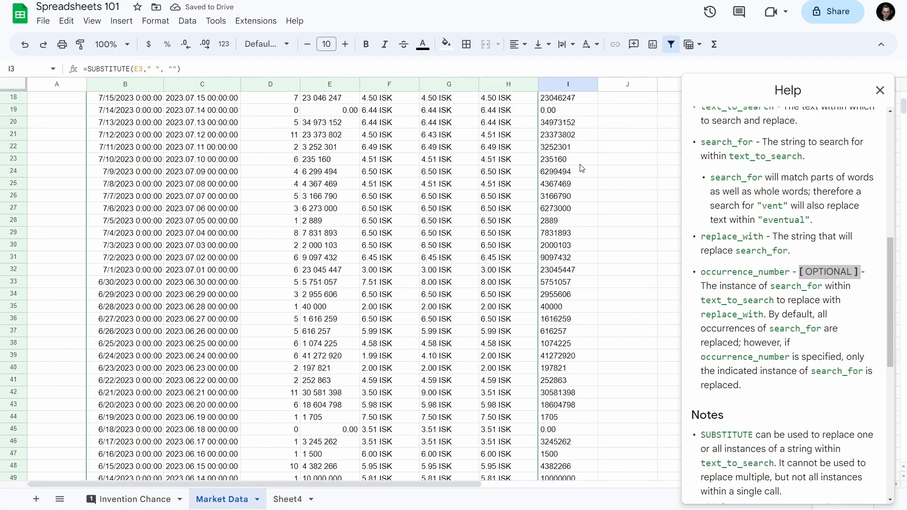
{"action": "scroll", "coordinate": [580, 163], "scroll_direction": "up", "scroll_amount": 5}
{"action": "left_click", "coordinate": [579, 161]}
{"action": "left_click", "coordinate": [569, 136]}
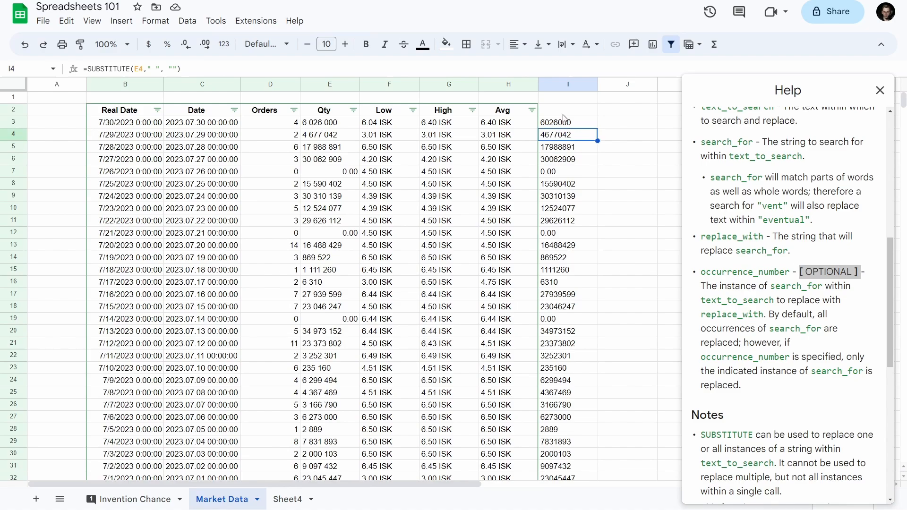
Step: Show the sheet's formulas and widen column I so the filled SUBSTITUTE formulas can be read in full
{"action": "left_click", "coordinate": [570, 159]}
{"action": "left_click", "coordinate": [573, 234]}
{"action": "left_click", "coordinate": [569, 271]}
{"action": "left_click", "coordinate": [576, 321]}
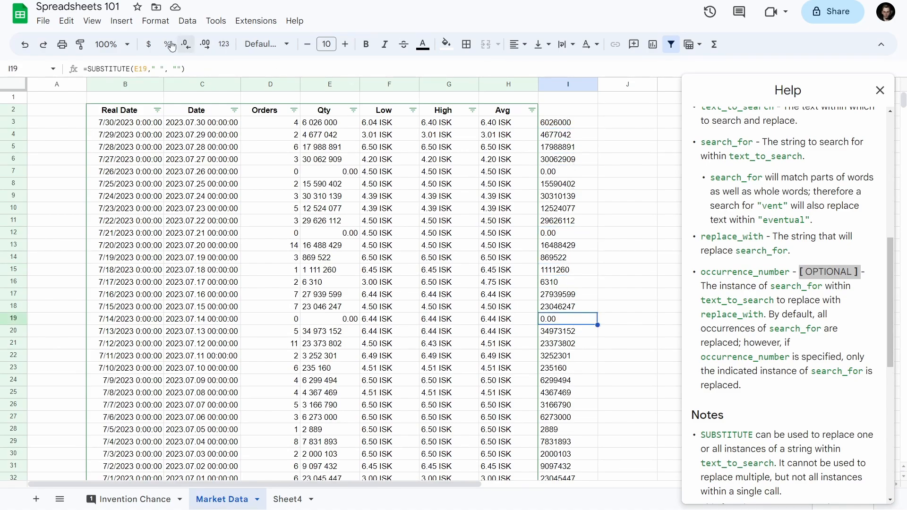
{"action": "key", "text": "ctrl+grave"}
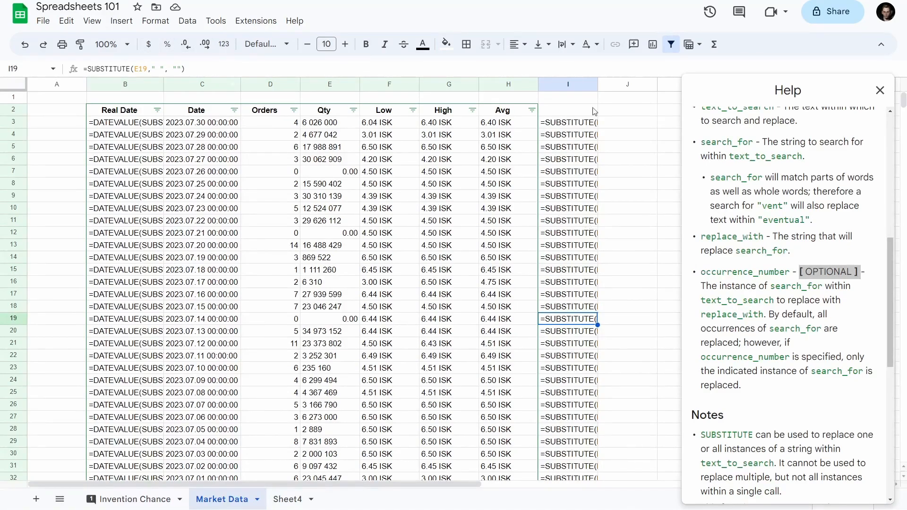
{"action": "double_click", "coordinate": [597, 84]}
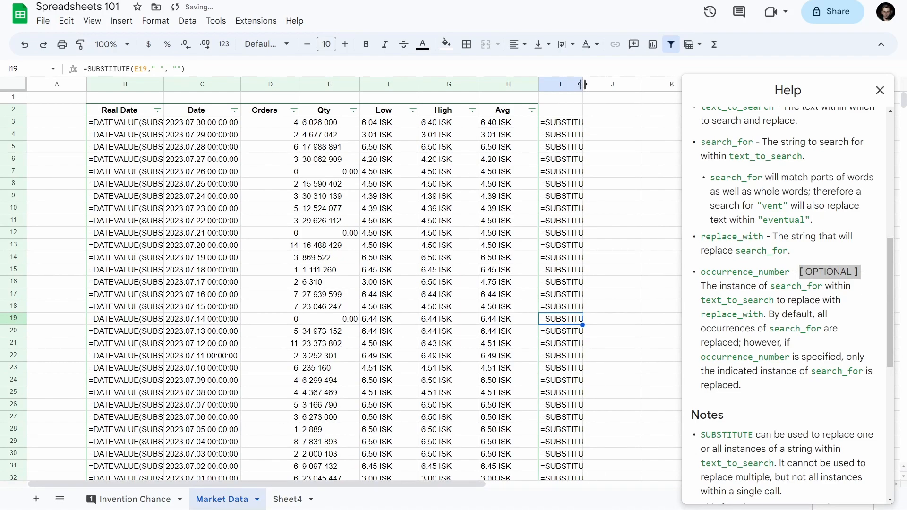
{"action": "left_click_drag", "start_coordinate": [583, 85], "coordinate": [645, 85]}
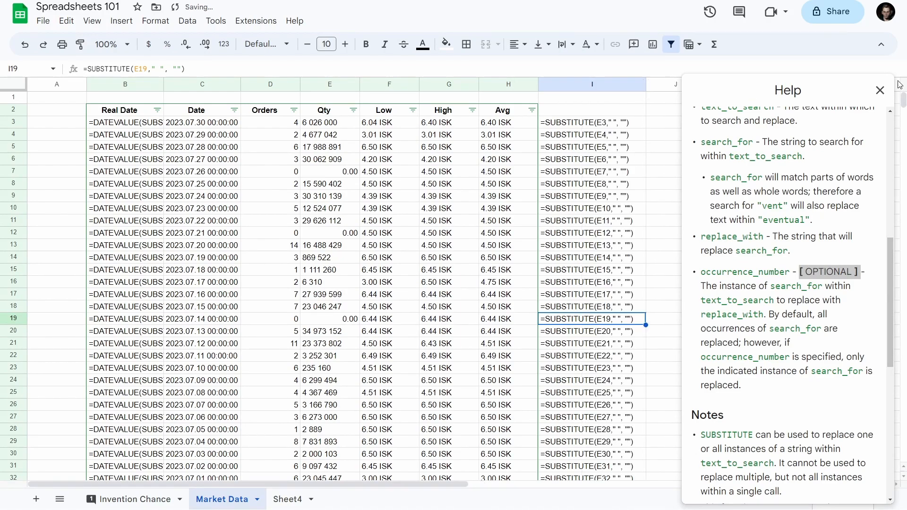
Step: Close the function help, review the SUBSTITUTE formulas in column I, and switch the sheet back to showing values
{"action": "left_click", "coordinate": [874, 89]}
{"action": "left_click_drag", "start_coordinate": [570, 127], "coordinate": [572, 198]}
{"action": "left_click", "coordinate": [572, 196]}
{"action": "left_click", "coordinate": [580, 124]}
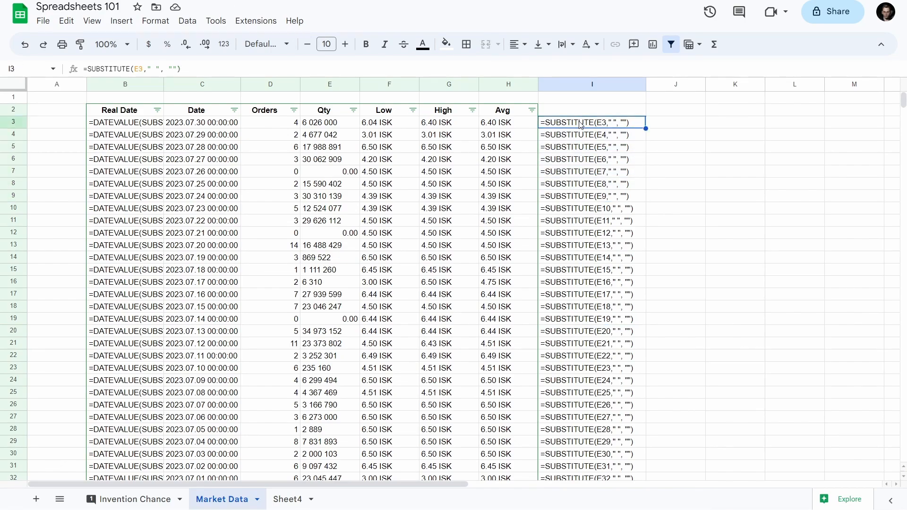
{"action": "key", "text": "ctrl+grave"}
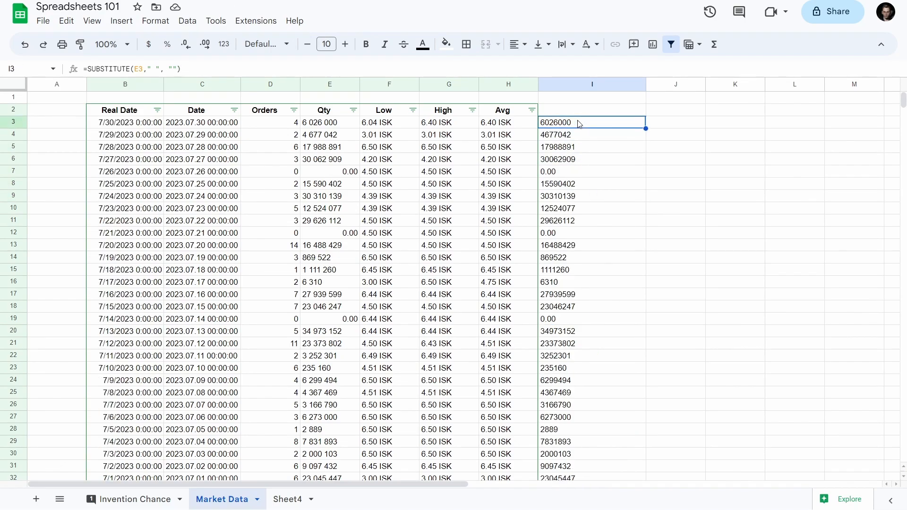
Step: Try to replace the Qty values in E3:E93 with a plain copy of the SUBSTITUTE cells I3:I93
{"action": "key", "text": "ctrl+shift+Down"}
{"action": "key", "text": "ctrl+c"}
{"action": "scroll", "coordinate": [581, 125], "scroll_direction": "up", "scroll_amount": 15}
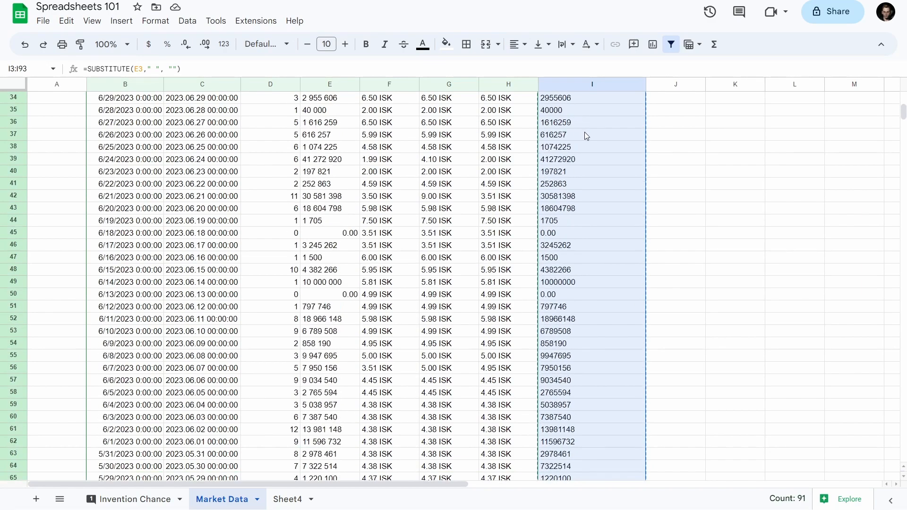
{"action": "left_click", "coordinate": [330, 126]}
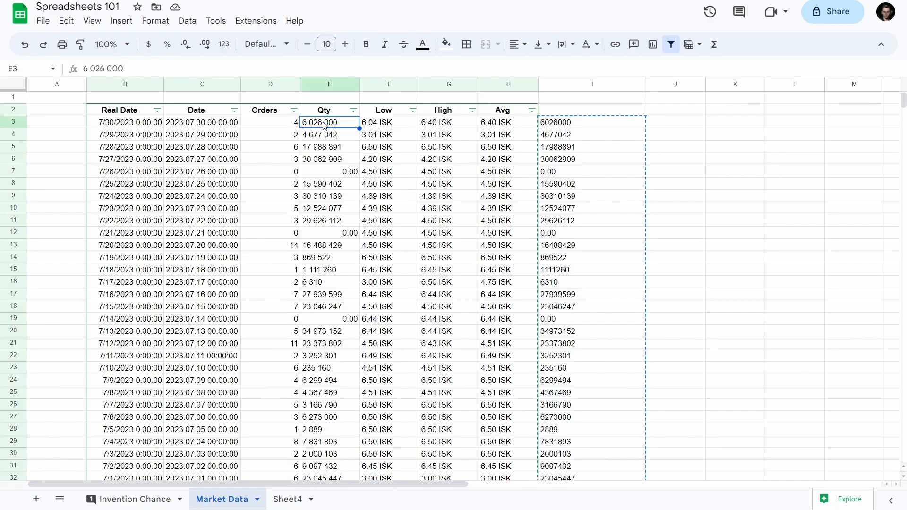
{"action": "key", "text": "ctrl+shift+Down"}
{"action": "key", "text": "ctrl+v"}
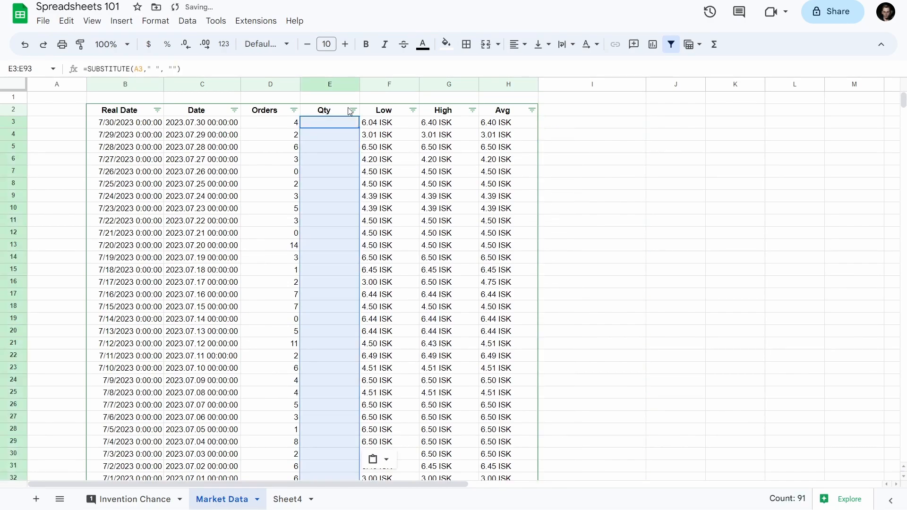
Step: Inspect which cells the formulas pasted into the Qty column refer to, and undo the paste
{"action": "left_click", "coordinate": [347, 135]}
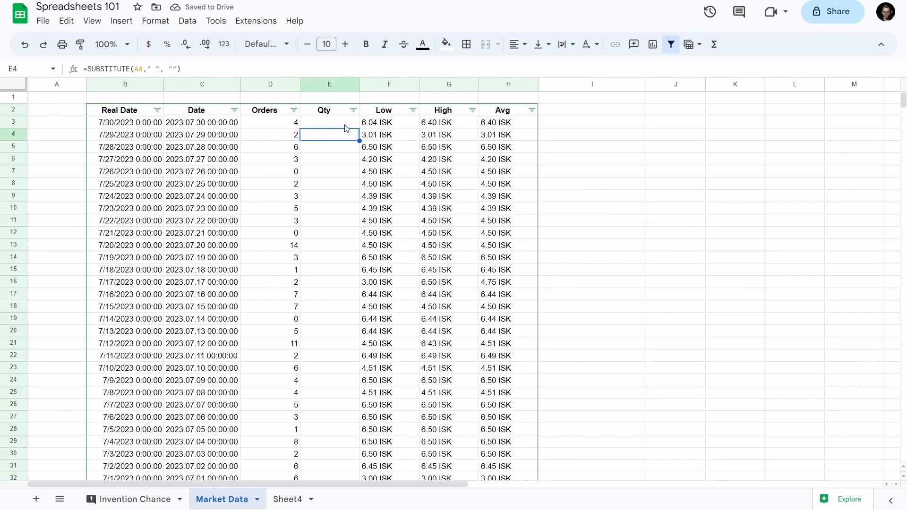
{"action": "left_click", "coordinate": [345, 125]}
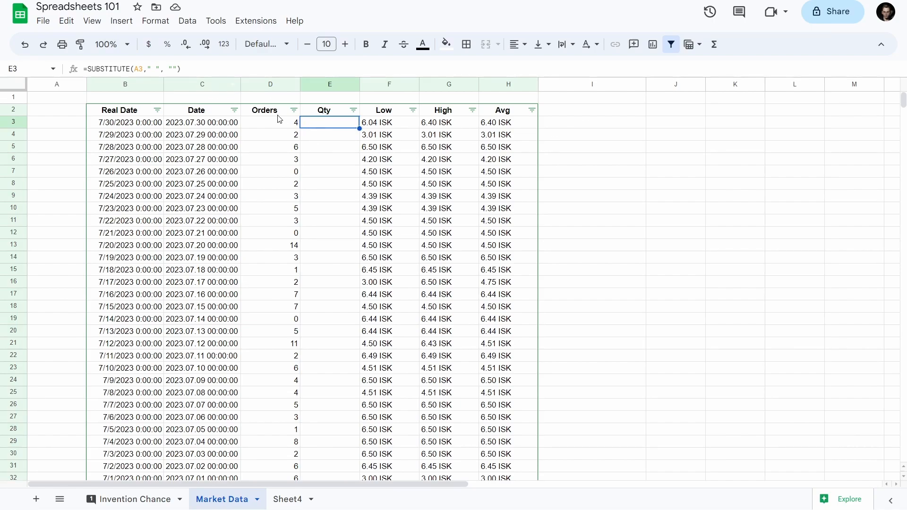
{"action": "left_click_drag", "start_coordinate": [86, 69], "coordinate": [211, 70]}
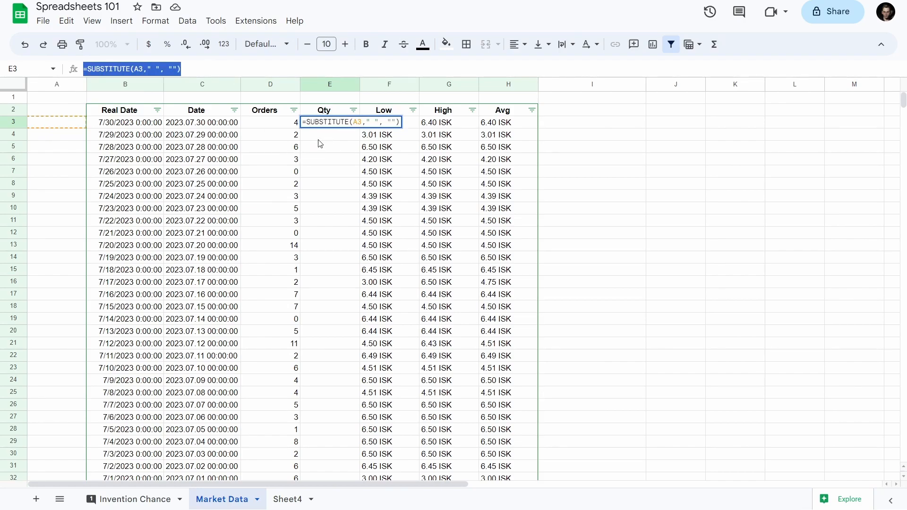
{"action": "left_click", "coordinate": [351, 123]}
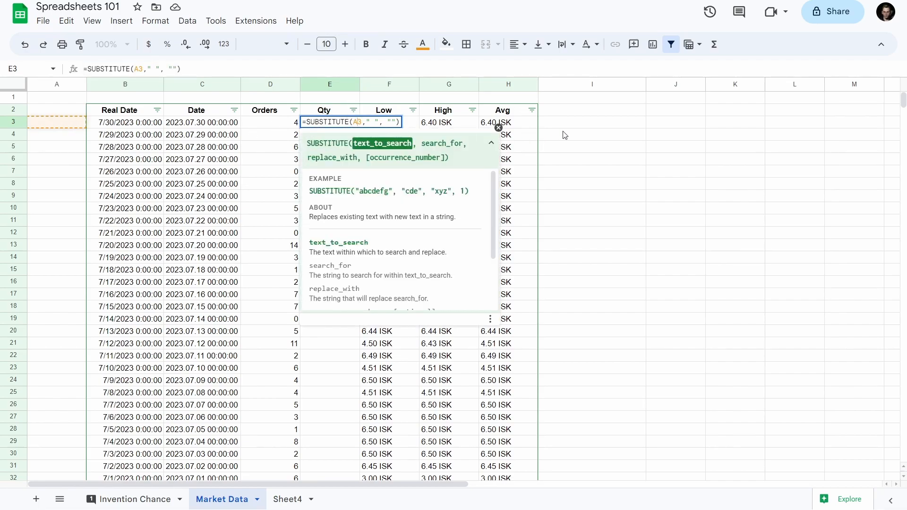
{"action": "left_click", "coordinate": [328, 113]}
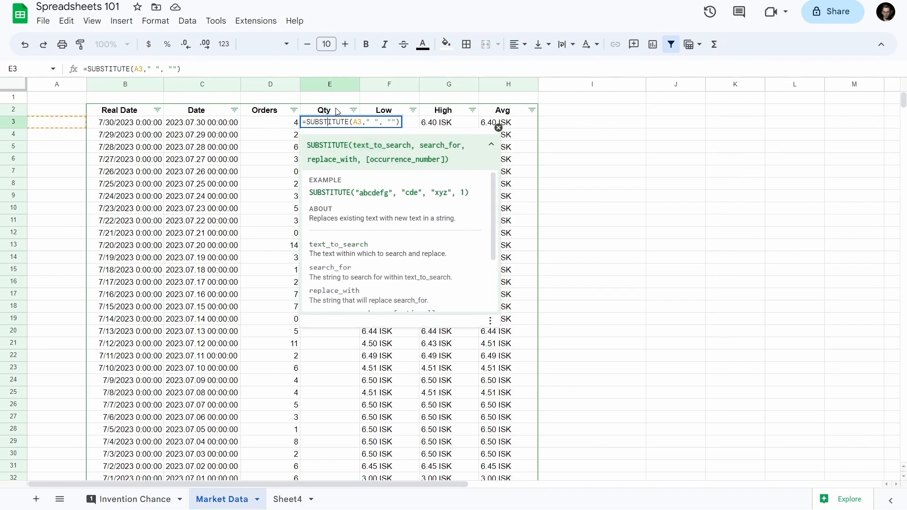
{"action": "left_click", "coordinate": [344, 138]}
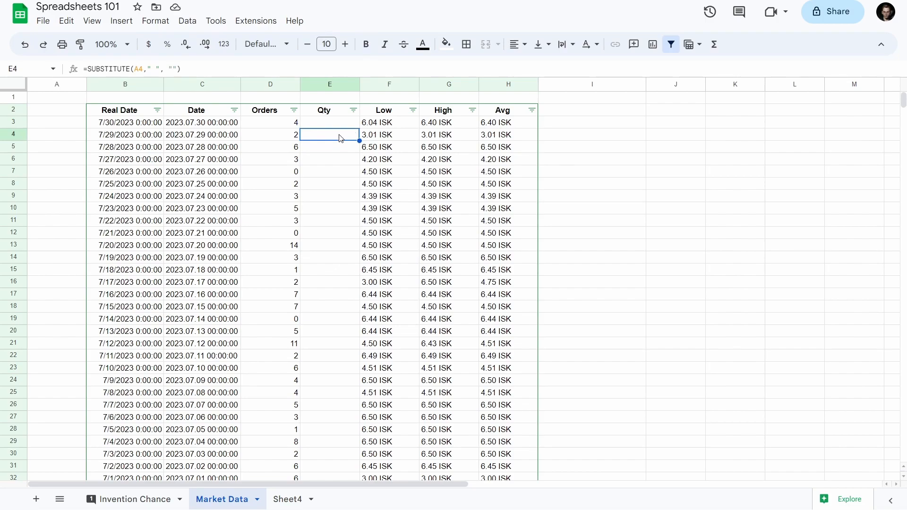
{"action": "left_click", "coordinate": [345, 126]}
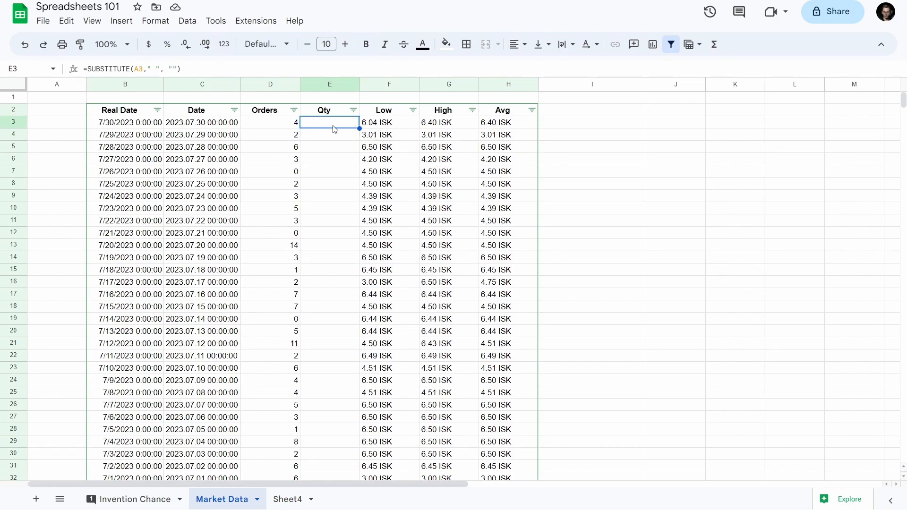
{"action": "mouse_move", "coordinate": [334, 125]}
{"action": "left_mouse_down"}
{"action": "mouse_move", "coordinate": [344, 307]}
{"action": "mouse_move", "coordinate": [349, 221]}
{"action": "left_mouse_up"}
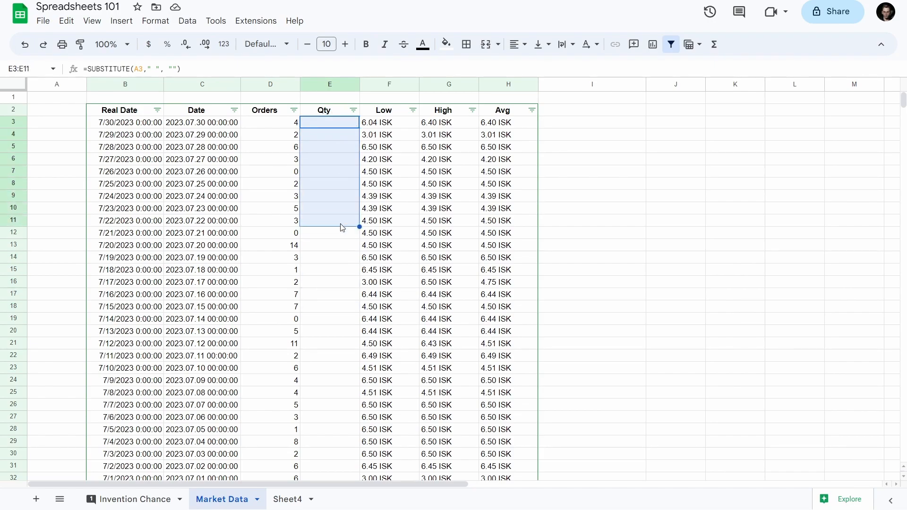
{"action": "left_click", "coordinate": [353, 187]}
{"action": "key", "text": "ctrl+z"}
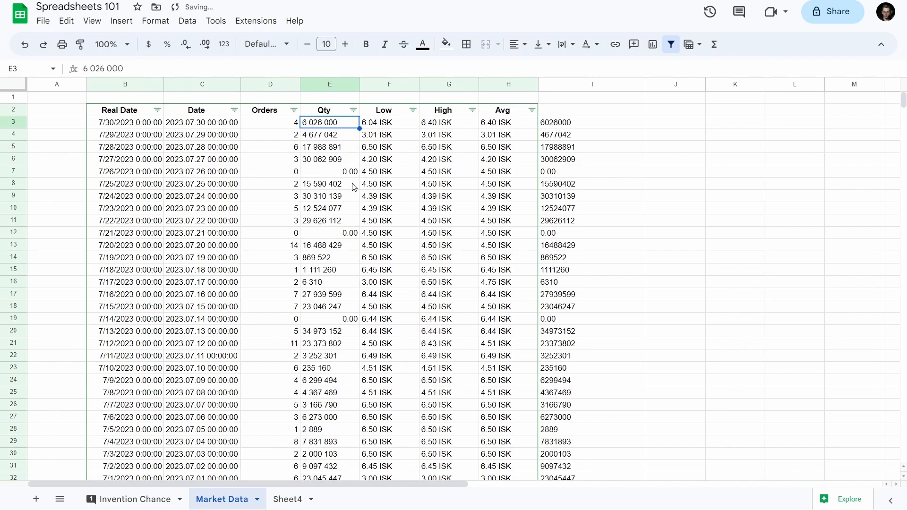
Step: Copy the SUBSTITUTE results in I3:I93 and paste them as values only over the Qty column from E3
{"action": "left_click", "coordinate": [603, 126]}
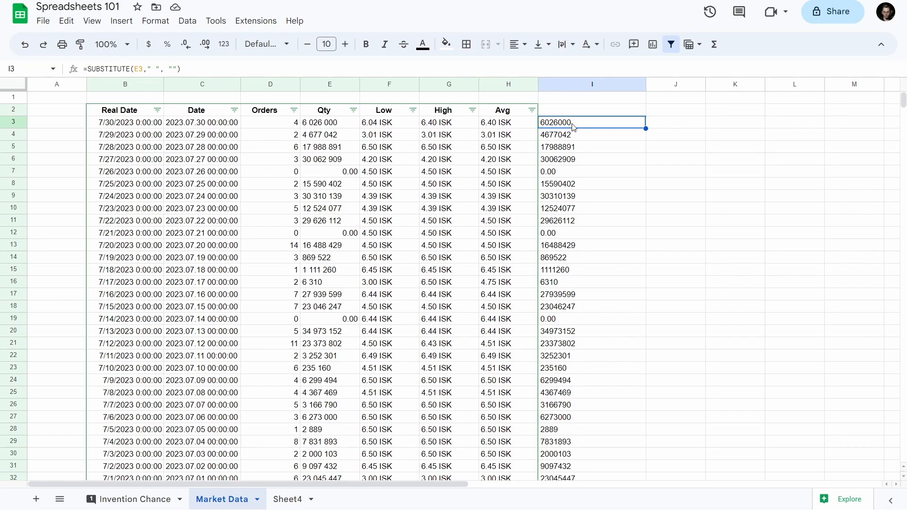
{"action": "key", "text": "ctrl+shift+Down"}
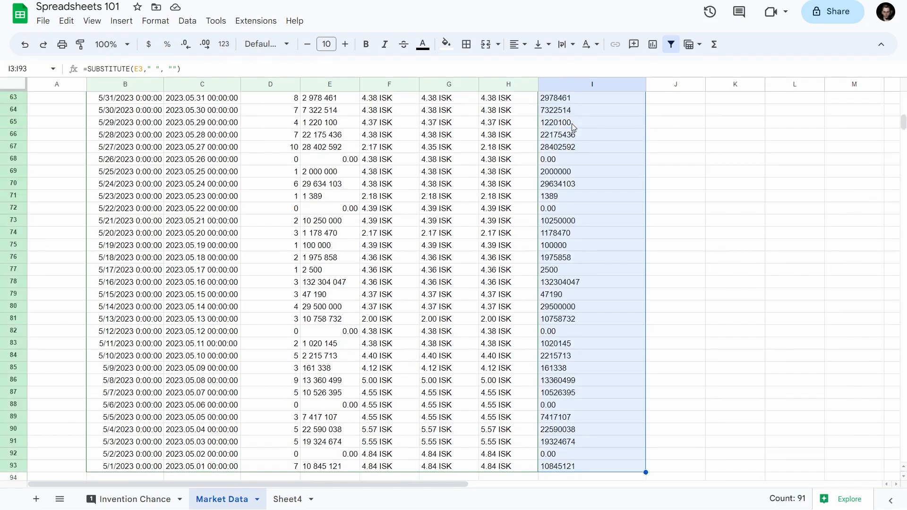
{"action": "key", "text": "ctrl+c"}
{"action": "scroll", "coordinate": [572, 123], "scroll_direction": "up", "scroll_amount": 15}
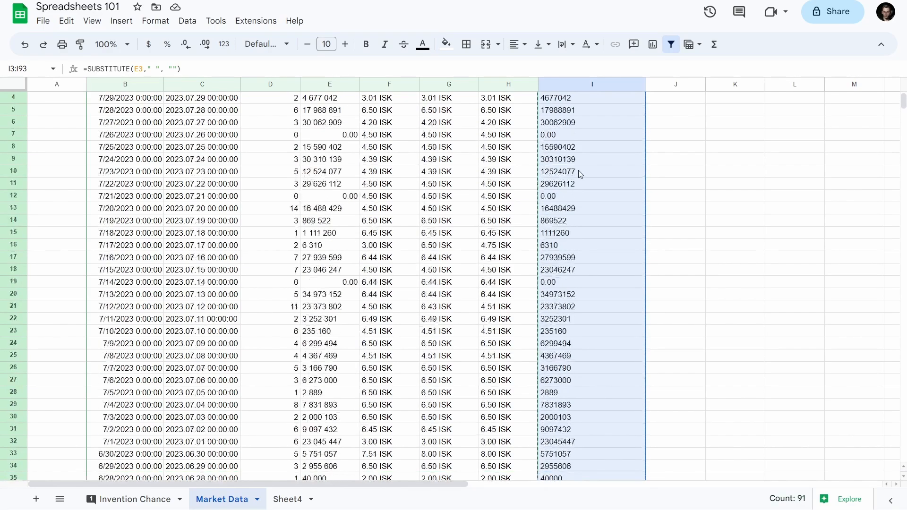
{"action": "key", "text": "ctrl+Up"}
{"action": "key", "text": "Left"}
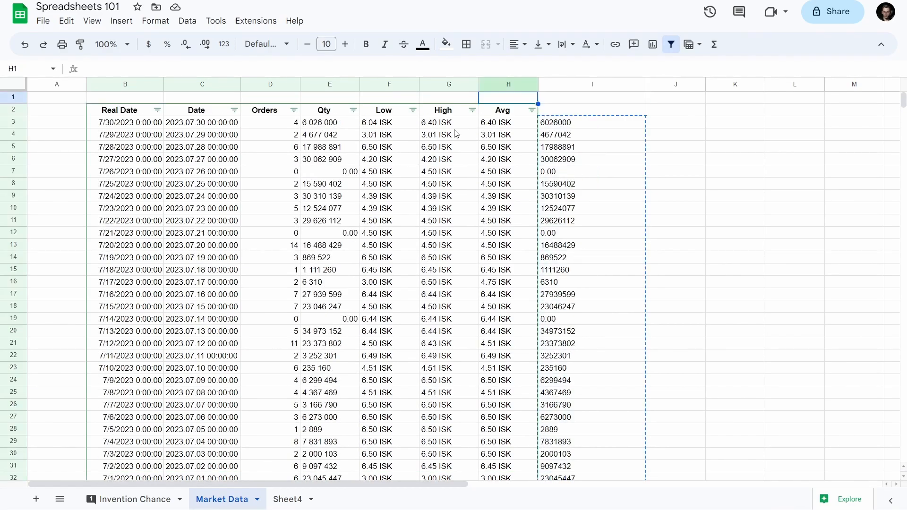
{"action": "left_click", "coordinate": [332, 130]}
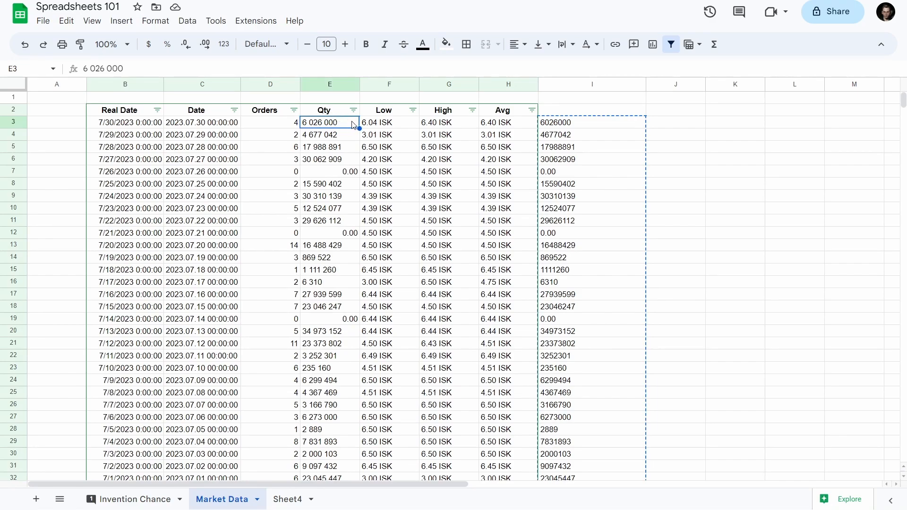
{"action": "left_click", "coordinate": [66, 21]}
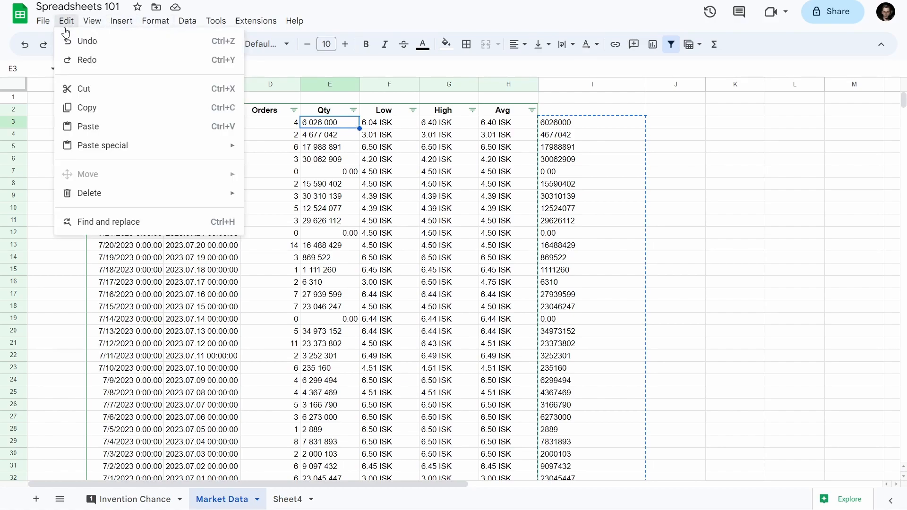
{"action": "mouse_move", "coordinate": [119, 149]}
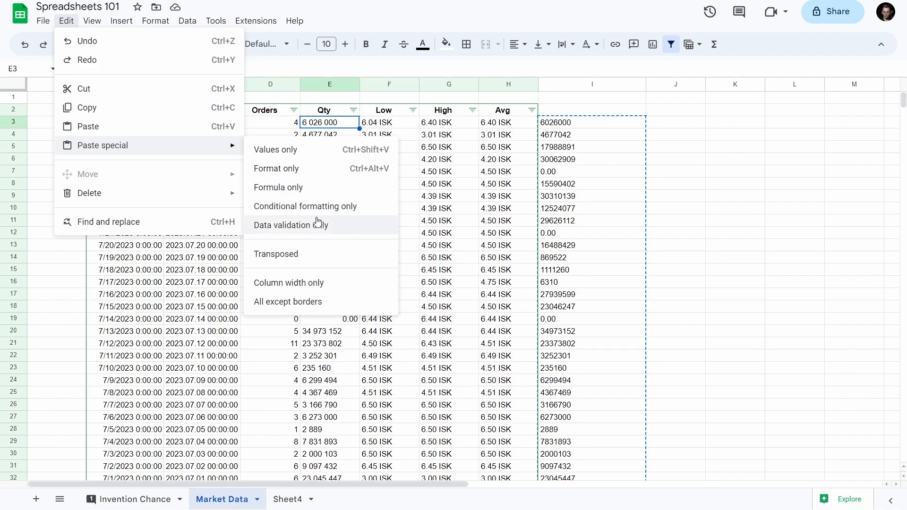
{"action": "left_click", "coordinate": [312, 154]}
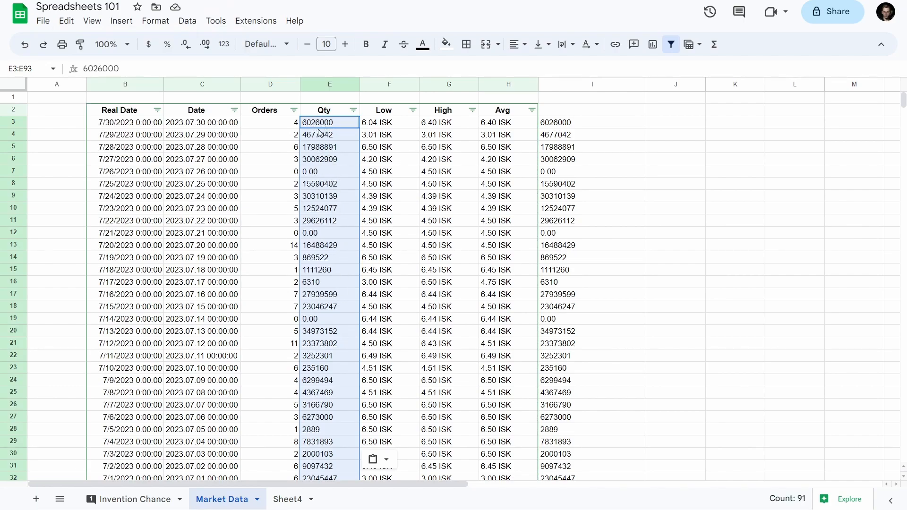
Step: Apply the Number format to the entire Qty column (E) and widen the column slightly
{"action": "left_click", "coordinate": [310, 84]}
{"action": "left_click", "coordinate": [155, 21]}
{"action": "mouse_move", "coordinate": [207, 71]}
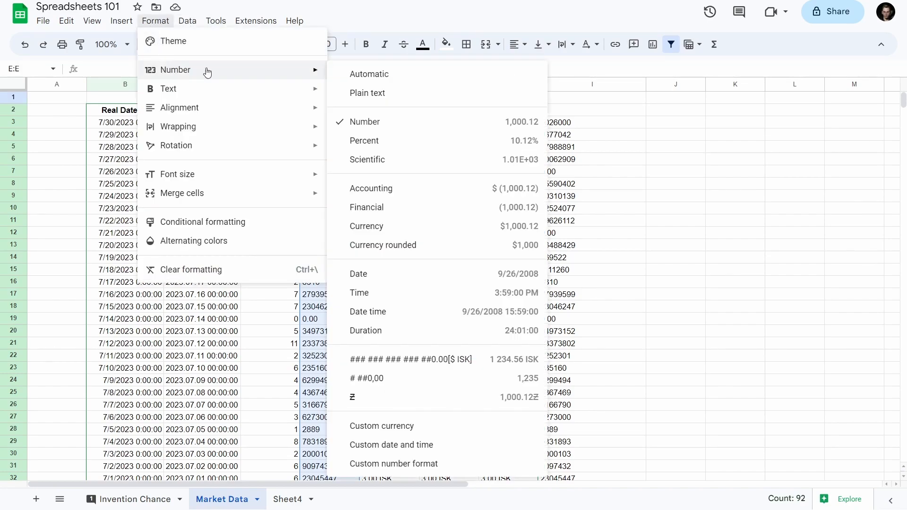
{"action": "left_click", "coordinate": [396, 122]}
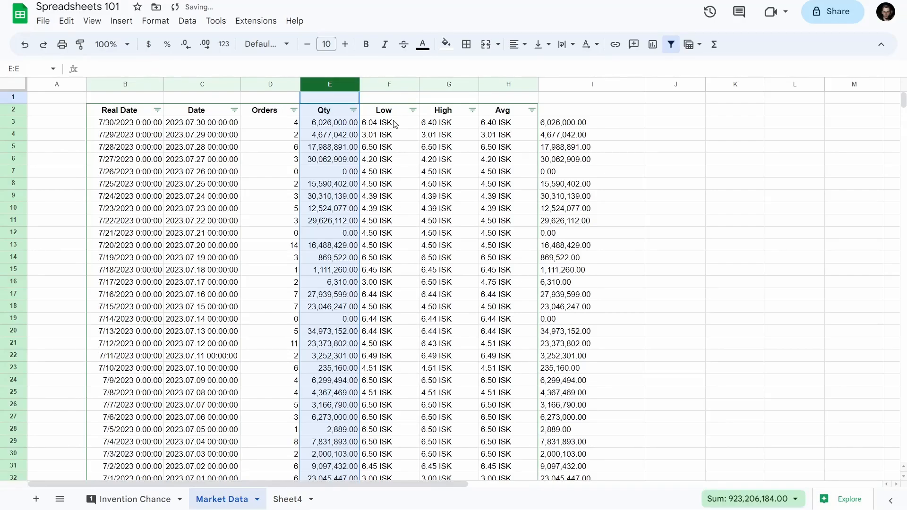
{"action": "left_click_drag", "start_coordinate": [362, 84], "coordinate": [375, 84]}
{"action": "left_click", "coordinate": [343, 151]}
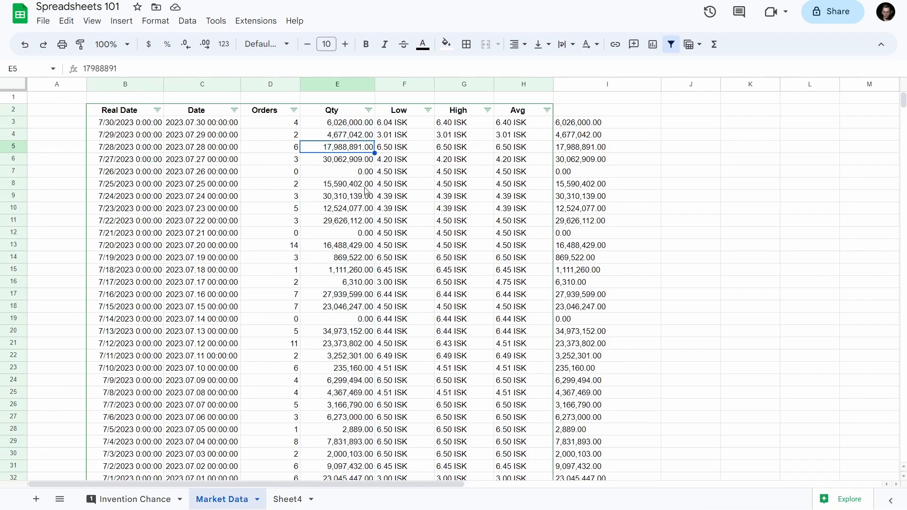
Step: Clear the helper SUBSTITUTE formulas from I3:I93
{"action": "left_click", "coordinate": [572, 124]}
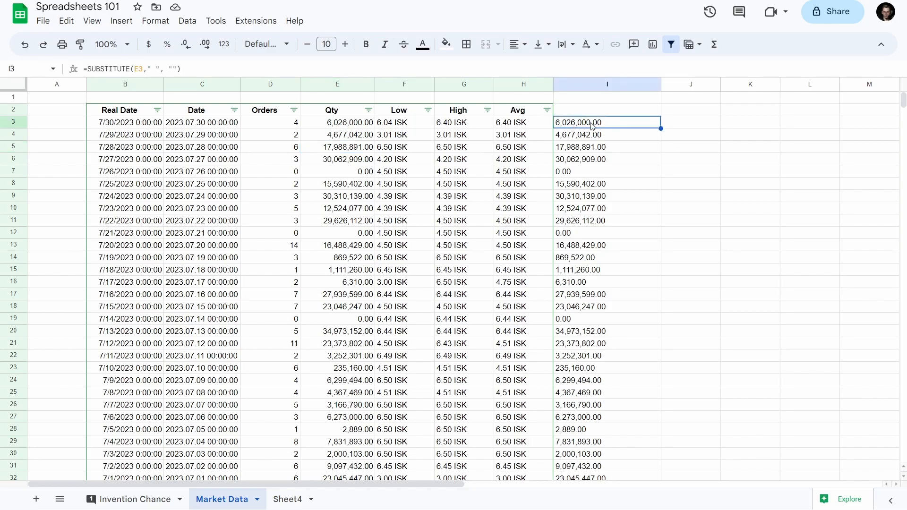
{"action": "key", "text": "ctrl+shift+Down"}
{"action": "key", "text": "Delete"}
{"action": "scroll", "coordinate": [591, 126], "scroll_direction": "up", "scroll_amount": 15}
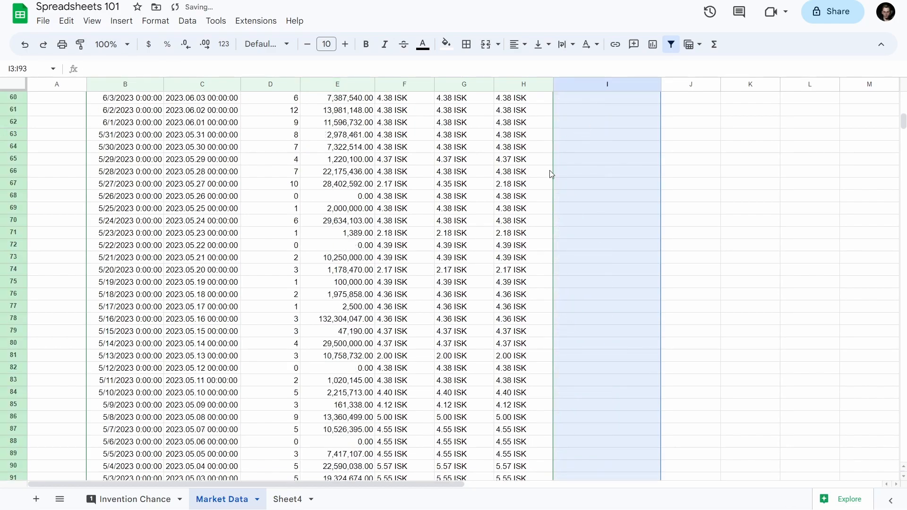
{"action": "scroll", "coordinate": [568, 177], "scroll_direction": "up", "scroll_amount": 1}
Step: Examine how the Low, High and Avg prices in row 3 are written, including the ISK suffix
{"action": "left_click", "coordinate": [544, 124]}
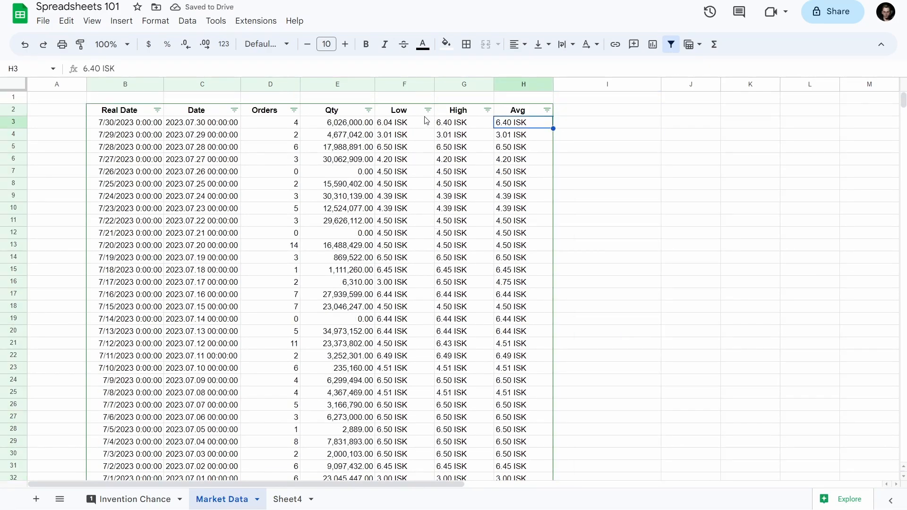
{"action": "left_click", "coordinate": [411, 126]}
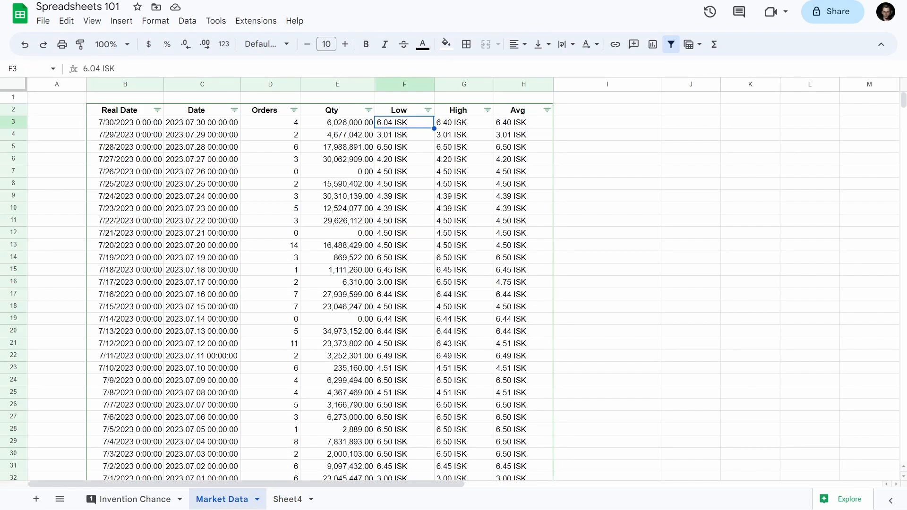
{"action": "double_click", "coordinate": [400, 129]}
{"action": "double_click", "coordinate": [401, 126]}
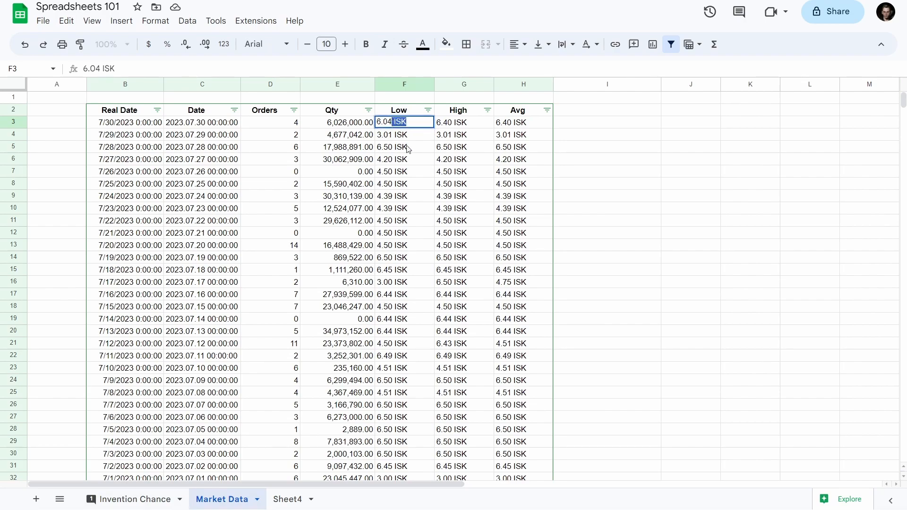
{"action": "left_click_drag", "start_coordinate": [378, 122], "coordinate": [420, 122]}
{"action": "left_click", "coordinate": [414, 123]}
{"action": "key", "text": "Tab"}
{"action": "key", "text": "Tab"}
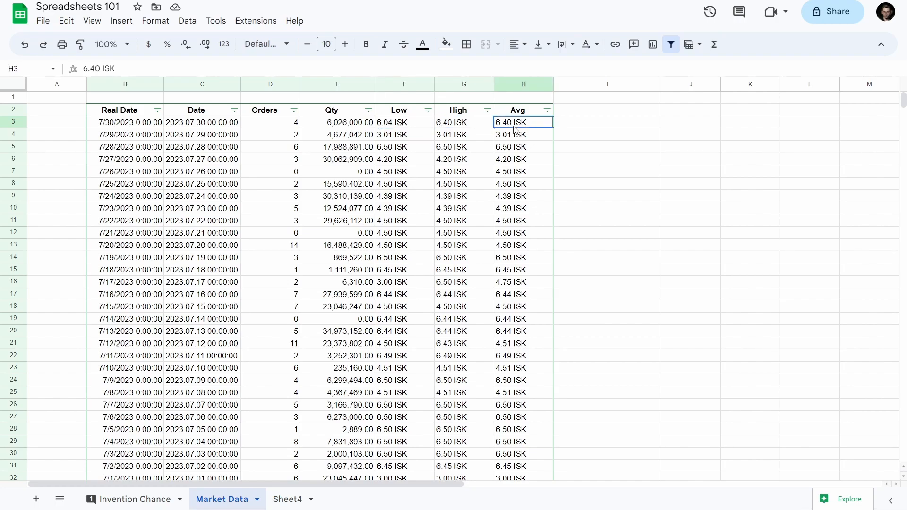
Step: Start a REPLACEB formula in I3 and read the function's argument help
{"action": "left_click", "coordinate": [413, 126]}
{"action": "left_click", "coordinate": [470, 126]}
{"action": "left_click", "coordinate": [510, 126]}
{"action": "left_click", "coordinate": [583, 123]}
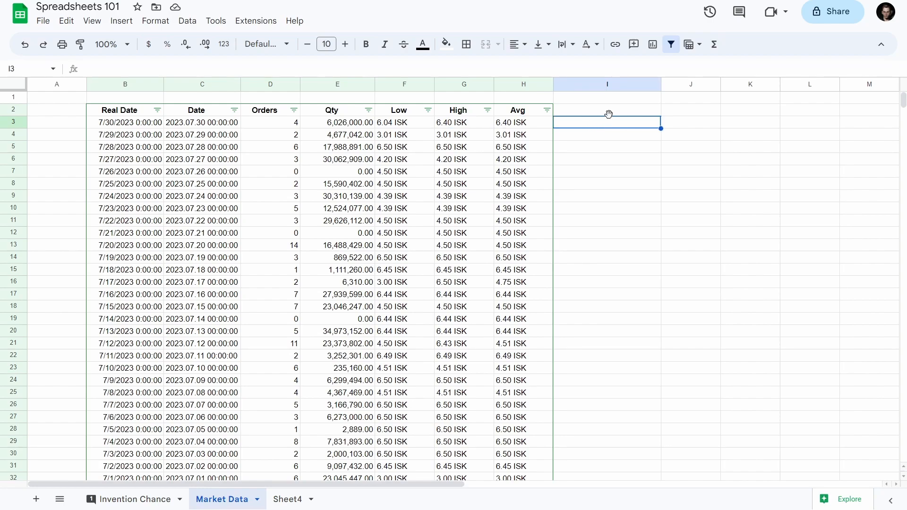
{"action": "type", "text": "="}
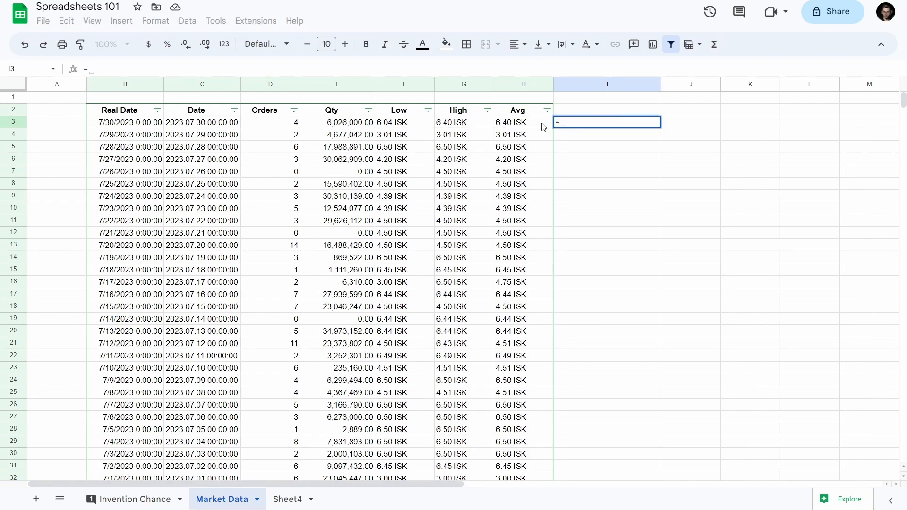
{"action": "left_click", "coordinate": [407, 126]}
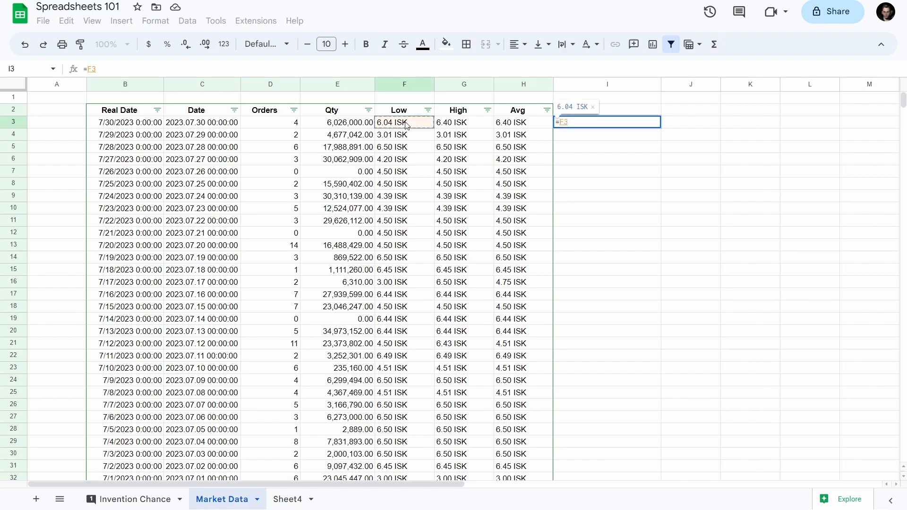
{"action": "key", "text": "BackSpace"}
{"action": "key", "text": "BackSpace"}
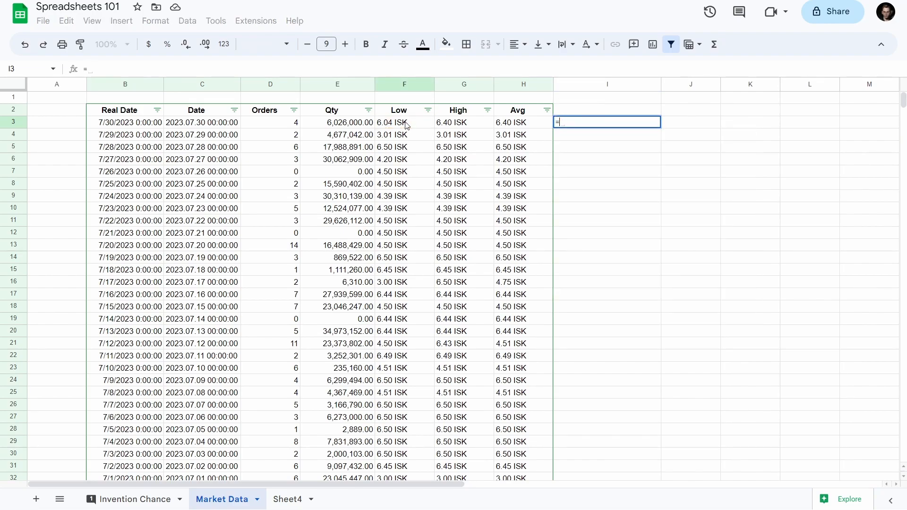
{"action": "type", "text": "Replac"}
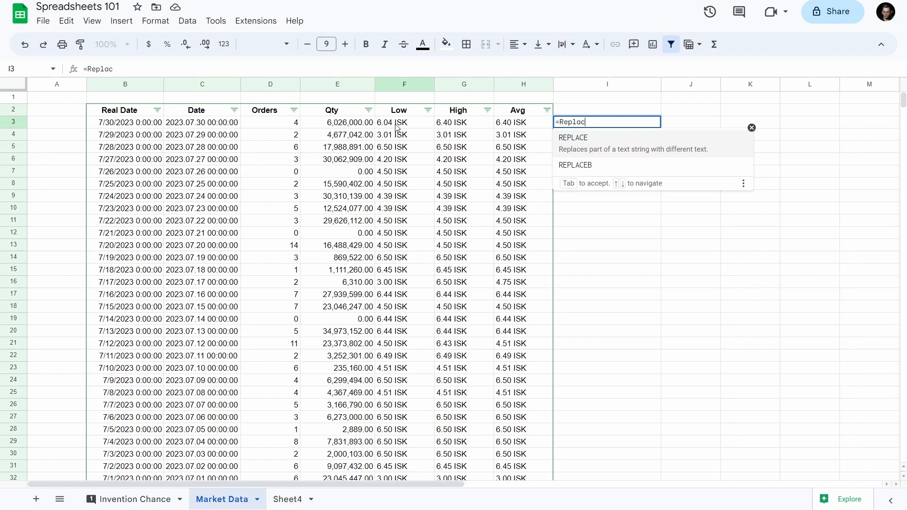
{"action": "key", "text": "Down"}
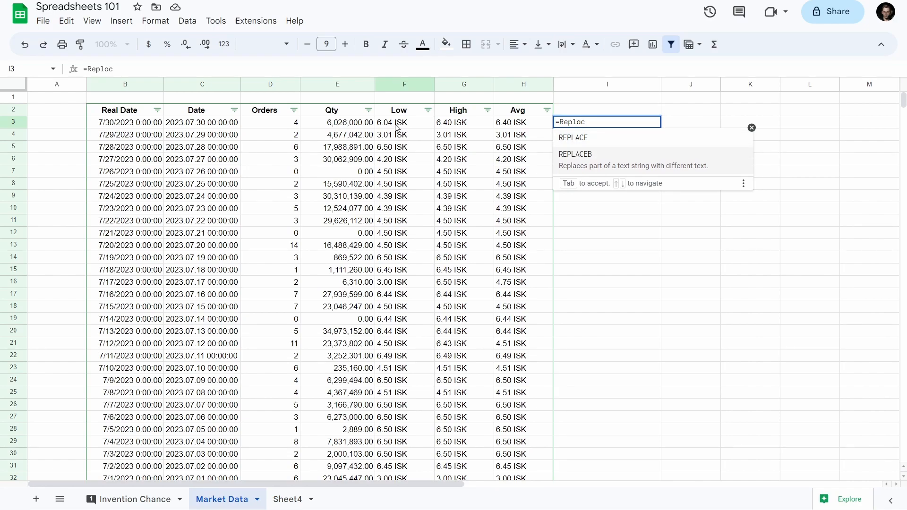
{"action": "left_click", "coordinate": [608, 161]}
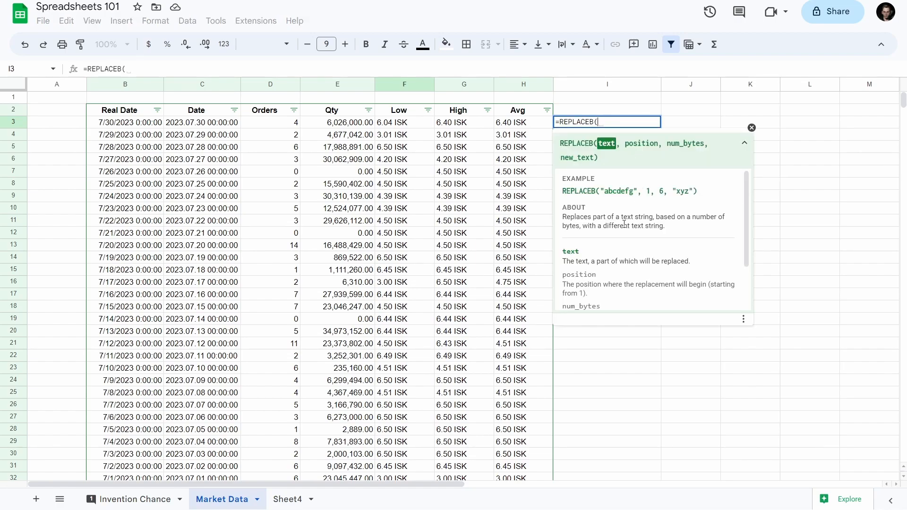
{"action": "scroll", "coordinate": [619, 228], "scroll_direction": "down", "scroll_amount": 2}
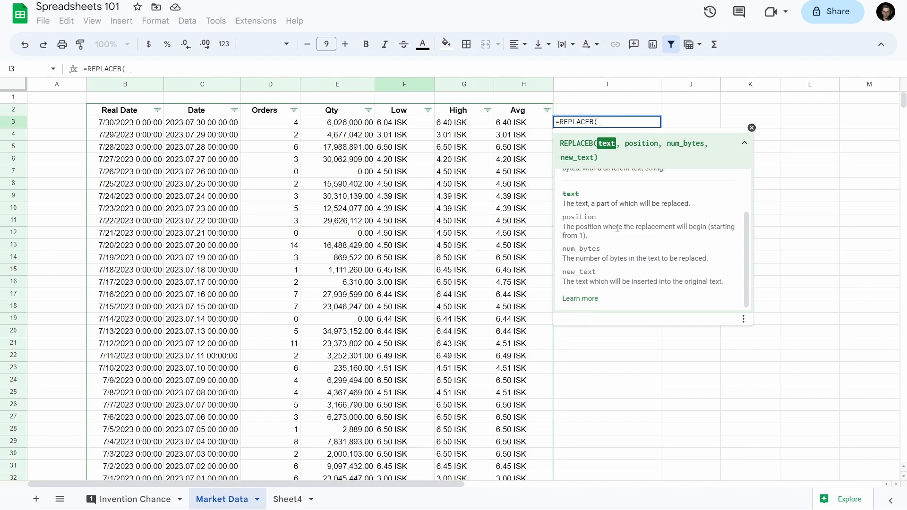
{"action": "scroll", "coordinate": [617, 228], "scroll_direction": "up", "scroll_amount": 2}
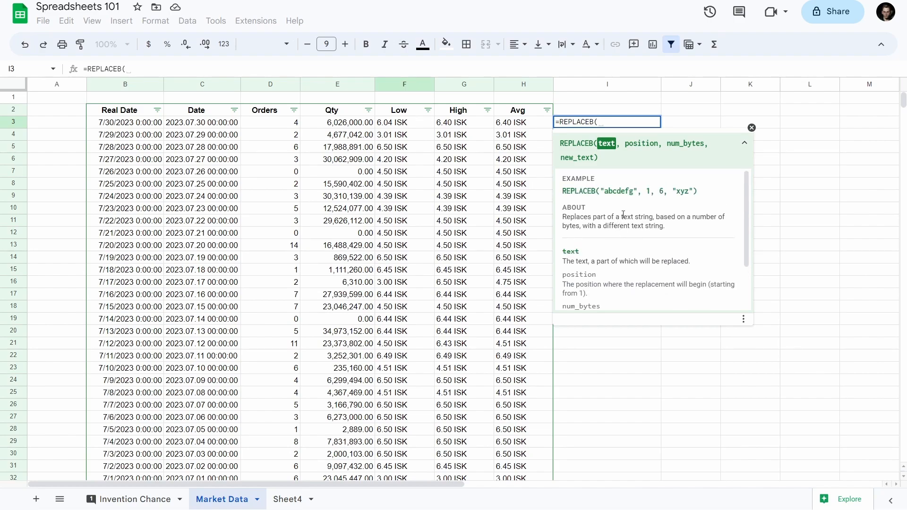
Step: Change the function in I3 from REPLACEB to REPLACE and enter it with the Low price in F3 as its text
{"action": "left_click_drag", "start_coordinate": [594, 122], "coordinate": [590, 122]}
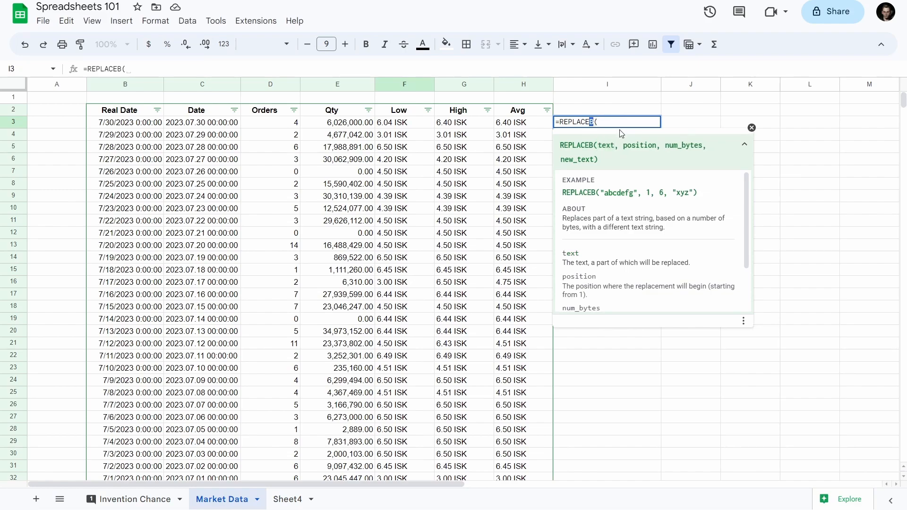
{"action": "key", "text": "BackSpace"}
{"action": "left_click", "coordinate": [617, 142]}
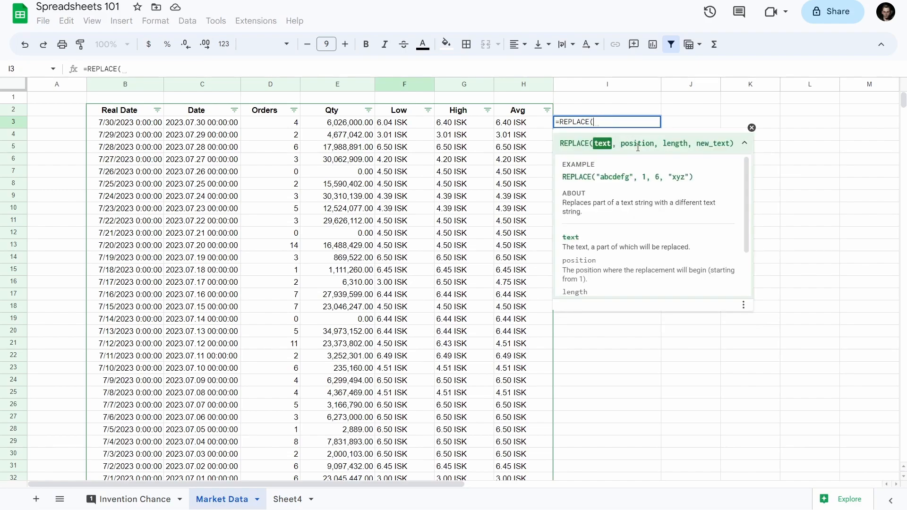
{"action": "left_click", "coordinate": [398, 124]}
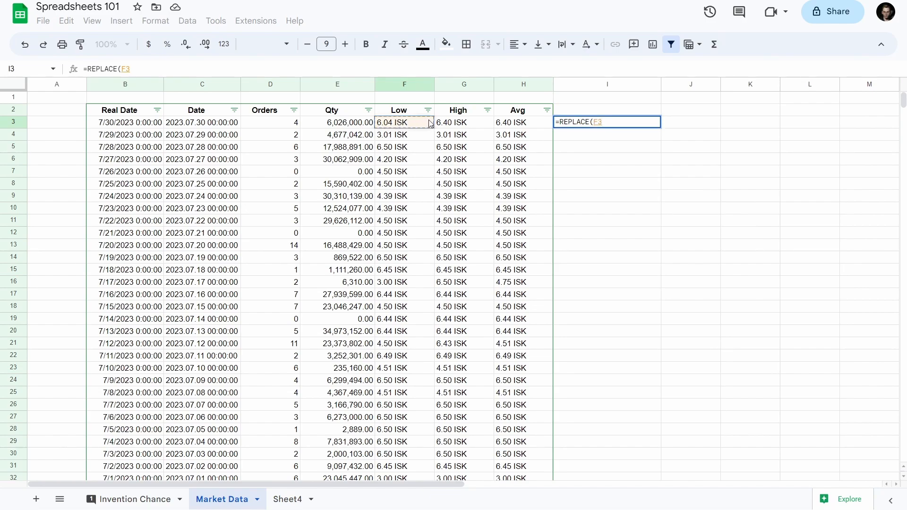
{"action": "key", "text": "Return"}
{"action": "left_click", "coordinate": [628, 121]}
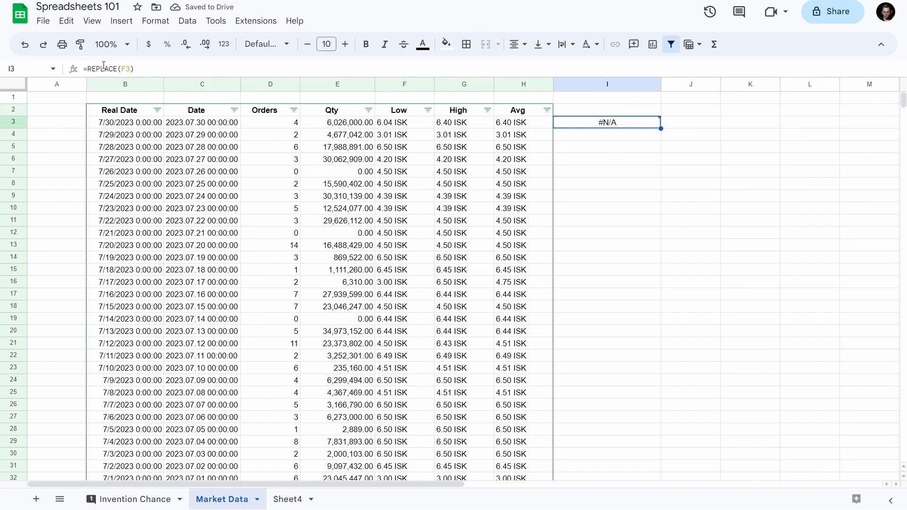
Step: Extend the I3 formula to =REPLACE(F3,-4,4,"") to try to strip the last four characters
{"action": "left_click", "coordinate": [128, 68]}
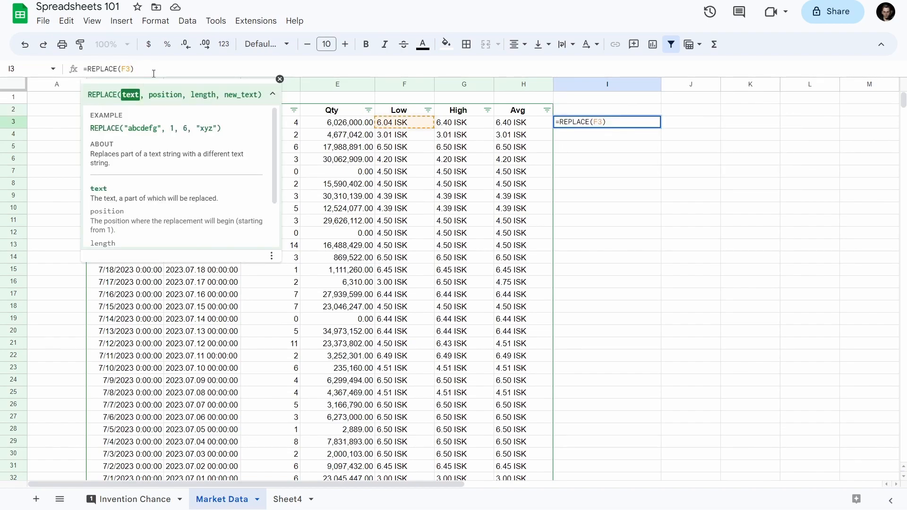
{"action": "type", "text": ","}
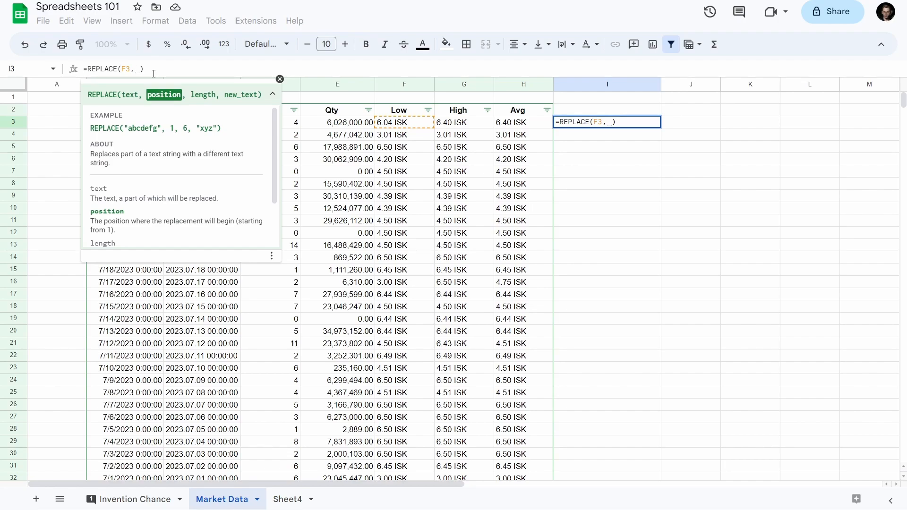
{"action": "key", "text": "BackSpace"}
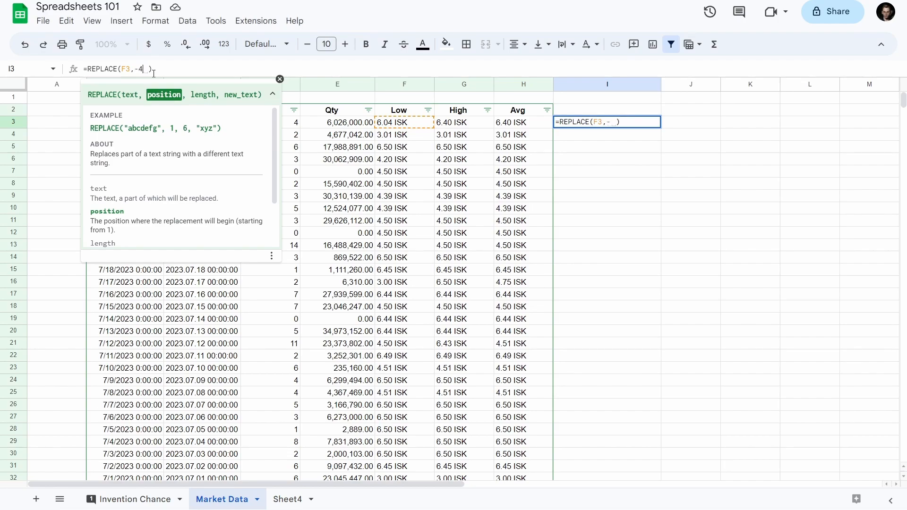
{"action": "type", "text": "-4"}
{"action": "type", "text": ",4"}
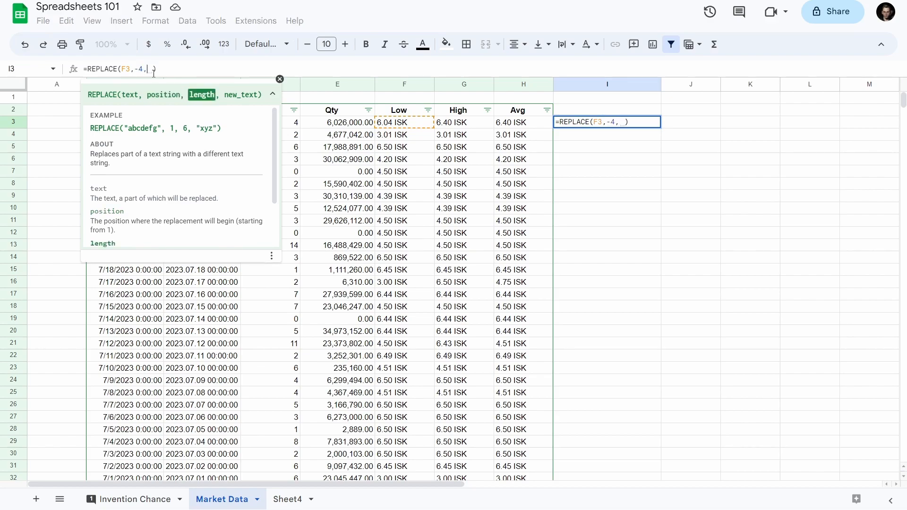
{"action": "type", "text": ",\"\""}
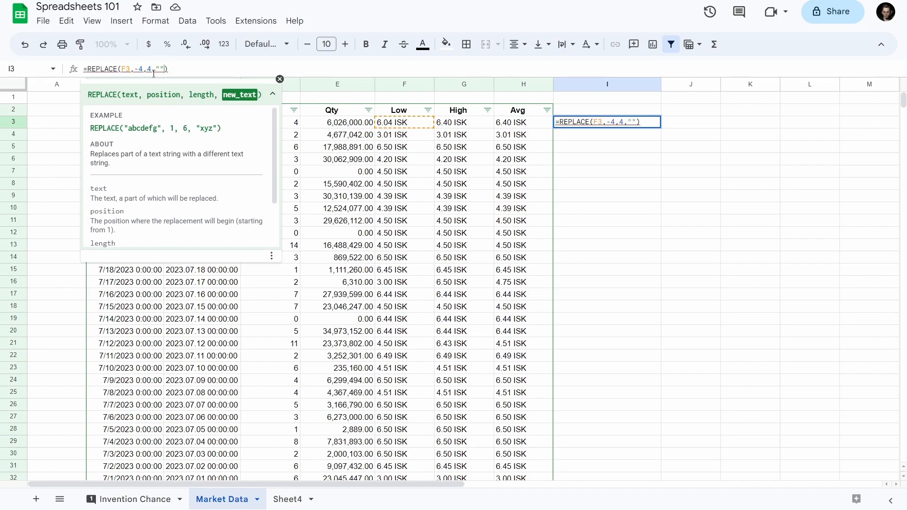
{"action": "key", "text": "Return"}
{"action": "left_click", "coordinate": [621, 127]}
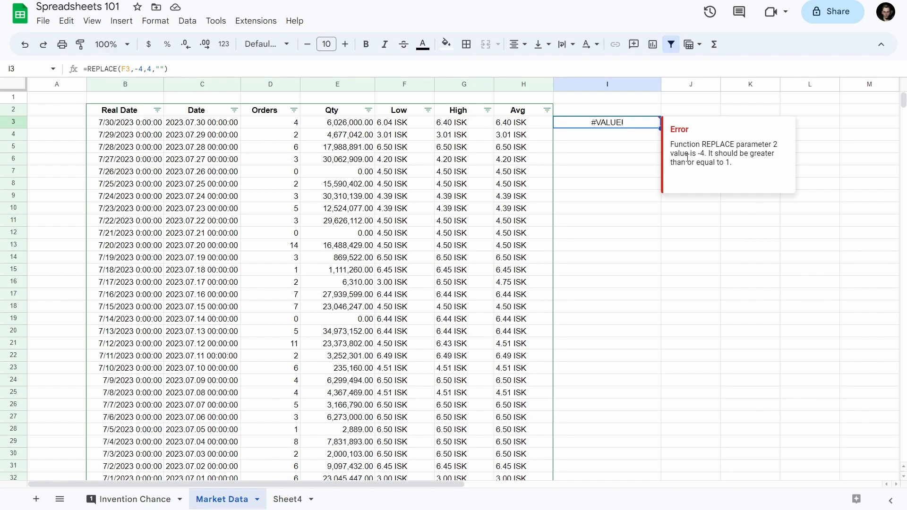
Step: Read the error on I3 and examine the character positions in F3 and the price lengths down the Low column
{"action": "left_click_drag", "start_coordinate": [701, 155], "coordinate": [719, 155]}
{"action": "left_click", "coordinate": [750, 167]}
{"action": "left_click", "coordinate": [408, 125]}
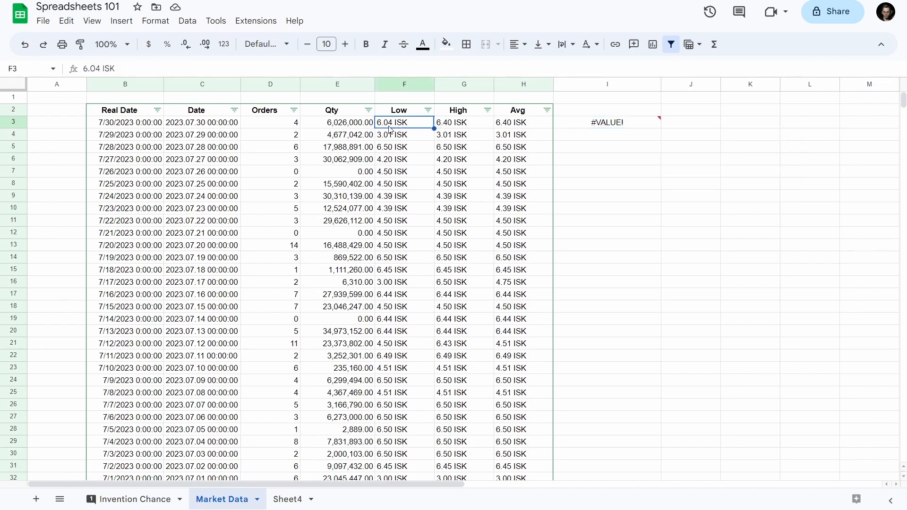
{"action": "triple_click", "coordinate": [403, 126]}
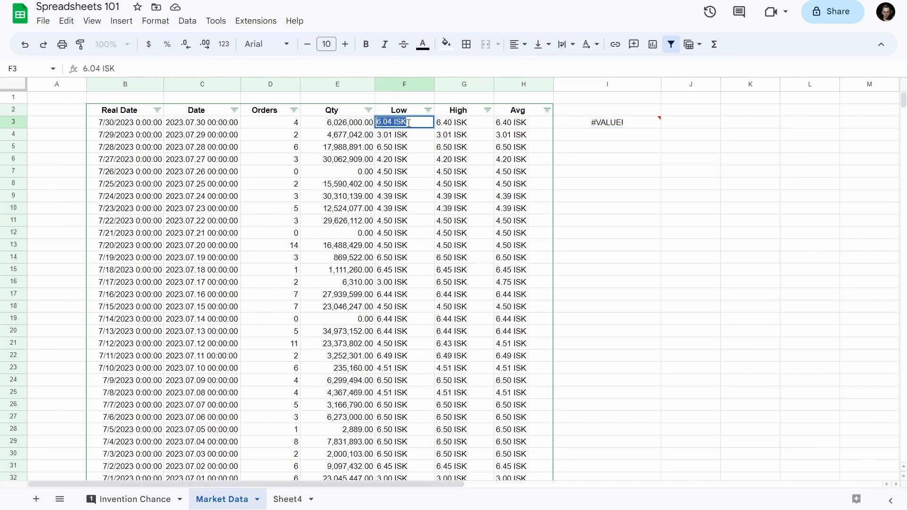
{"action": "left_click", "coordinate": [413, 125]}
{"action": "key", "text": "Left"}
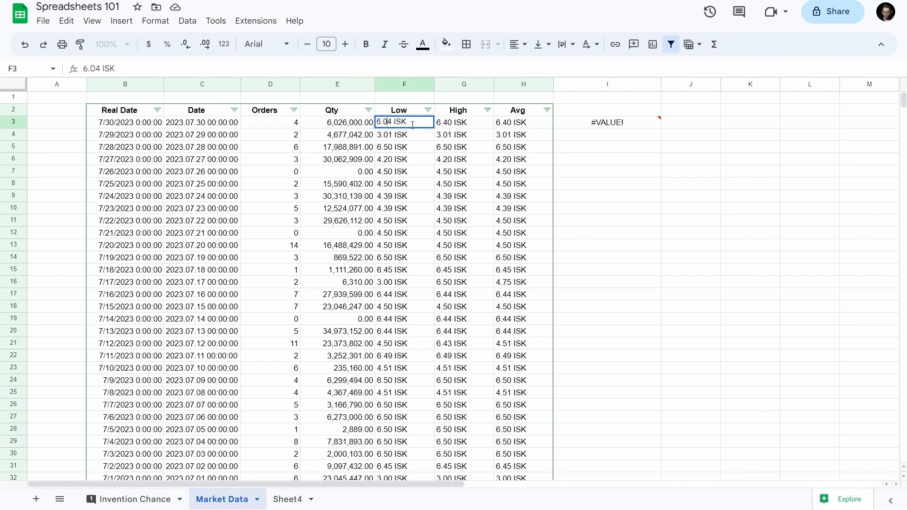
{"action": "left_click", "coordinate": [431, 197]}
{"action": "scroll", "coordinate": [428, 208], "scroll_direction": "down", "scroll_amount": 18}
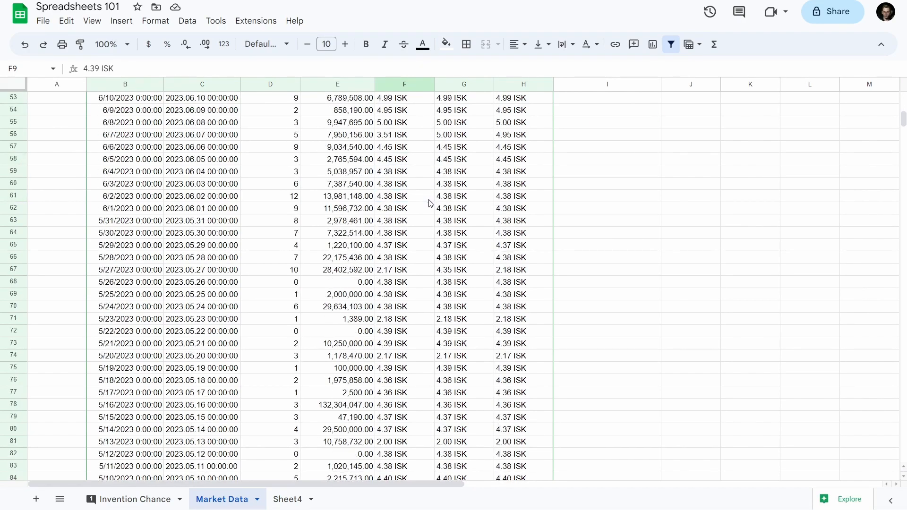
{"action": "scroll", "coordinate": [416, 198], "scroll_direction": "up", "scroll_amount": 20}
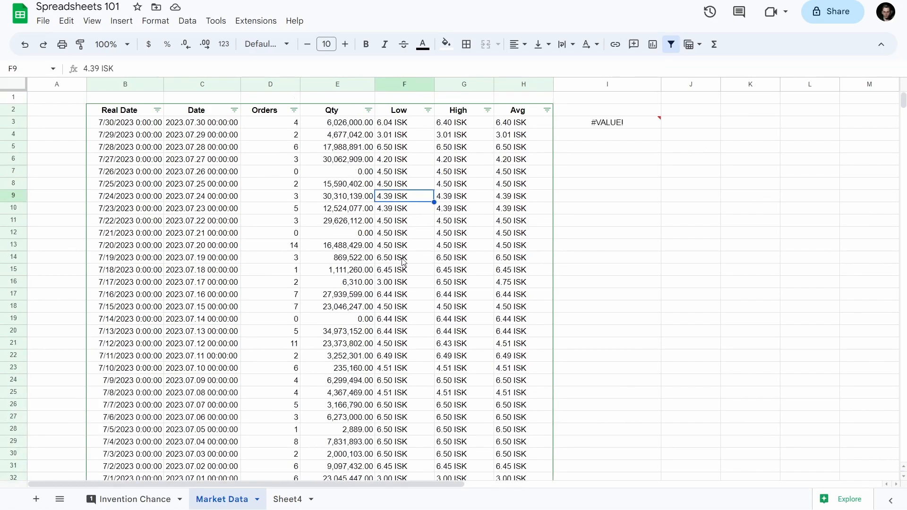
Step: Change the High price in G3 to 16.40 ISK as a longer test value
{"action": "left_click", "coordinate": [453, 125]}
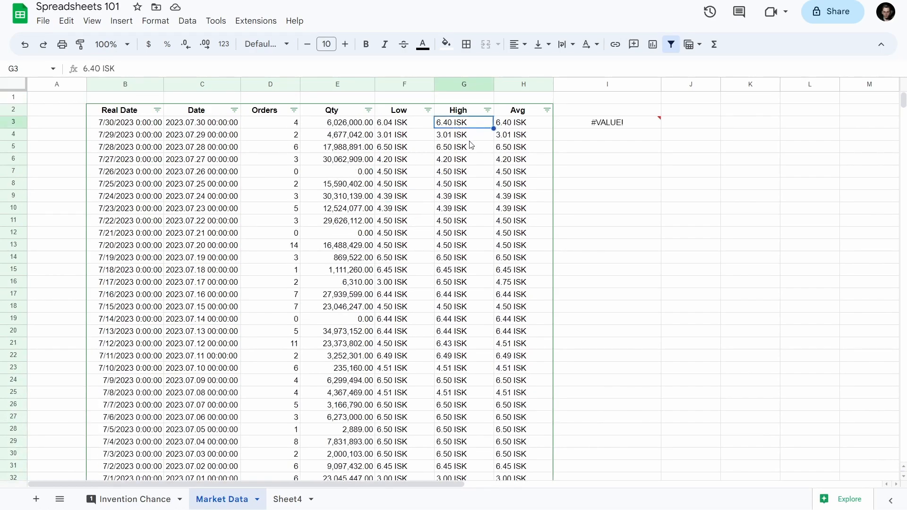
{"action": "key", "text": "Return"}
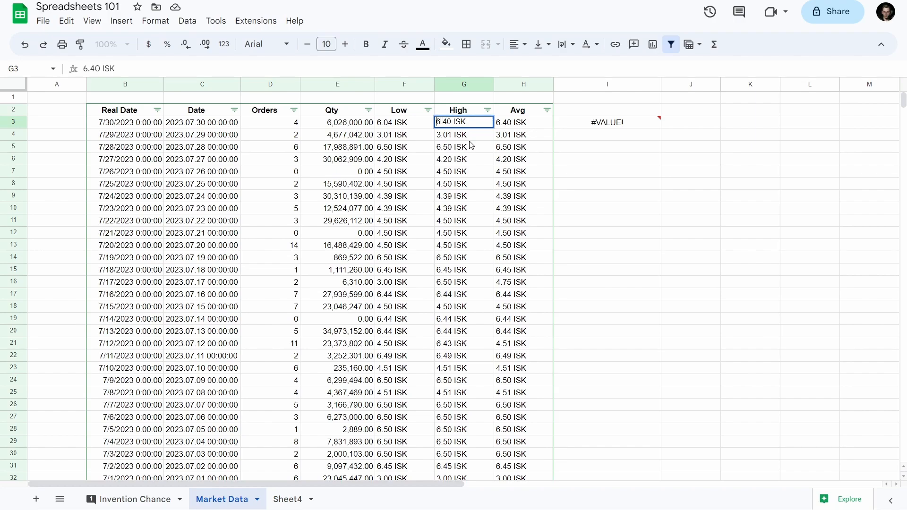
{"action": "type", "text": "1"}
{"action": "key", "text": "Return"}
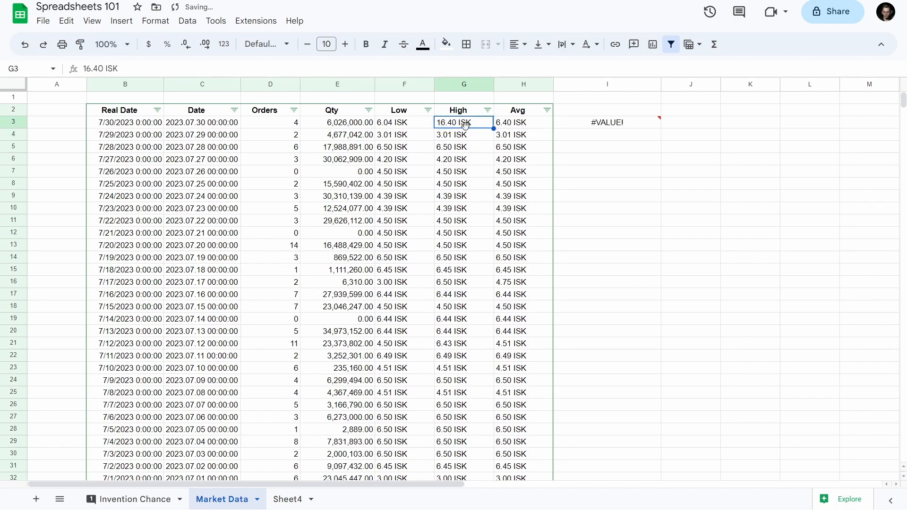
Step: Set the start position of the REPLACE formula in I3 to 4, giving =REPLACE(F3,4,4,"")
{"action": "left_click", "coordinate": [612, 124]}
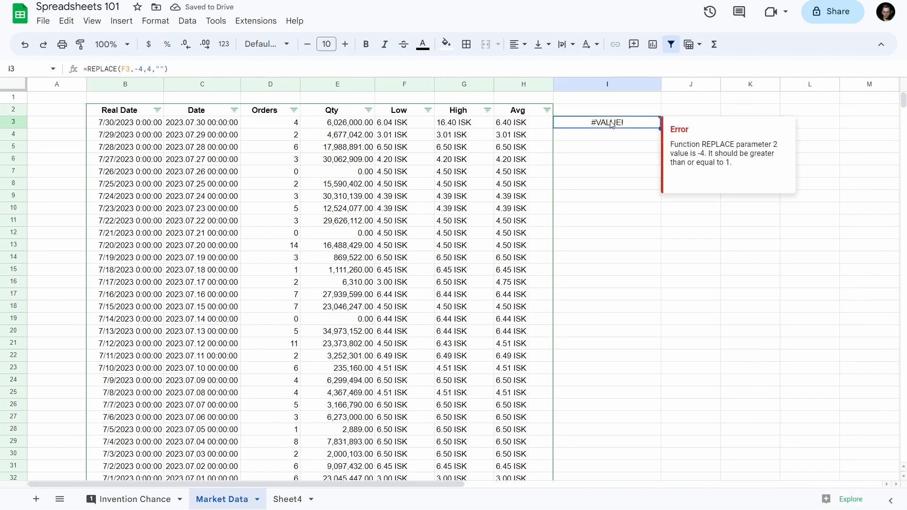
{"action": "left_click_drag", "start_coordinate": [142, 69], "coordinate": [135, 69]}
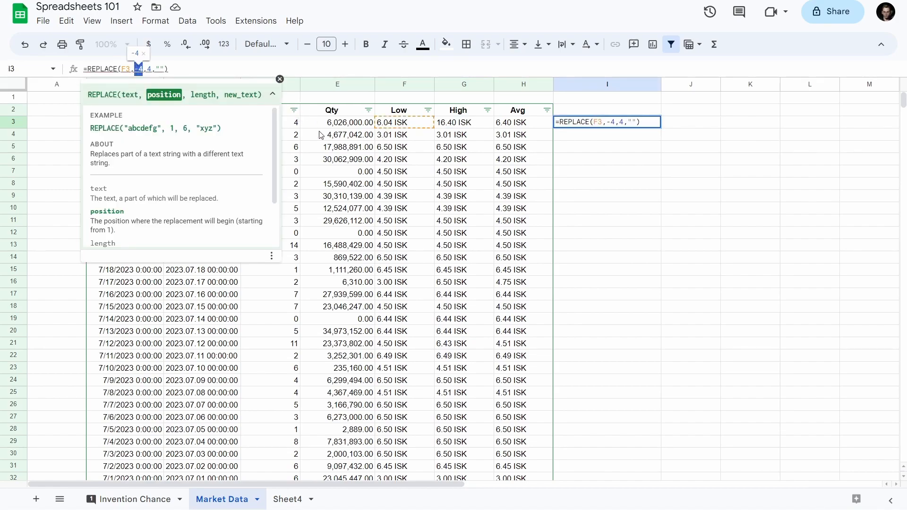
{"action": "type", "text": "4"}
{"action": "key", "text": "Right"}
{"action": "key", "text": "Right"}
{"action": "key", "text": "Right"}
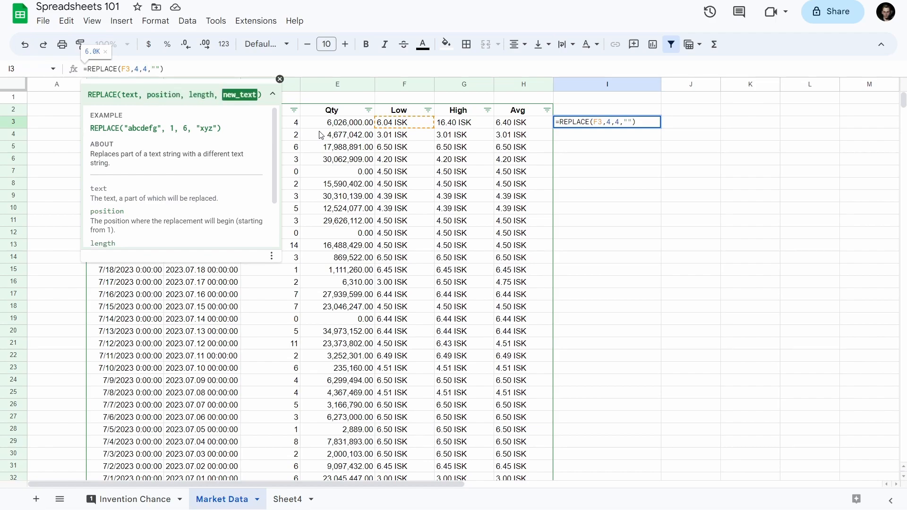
{"action": "key", "text": "Return"}
{"action": "key", "text": "Up"}
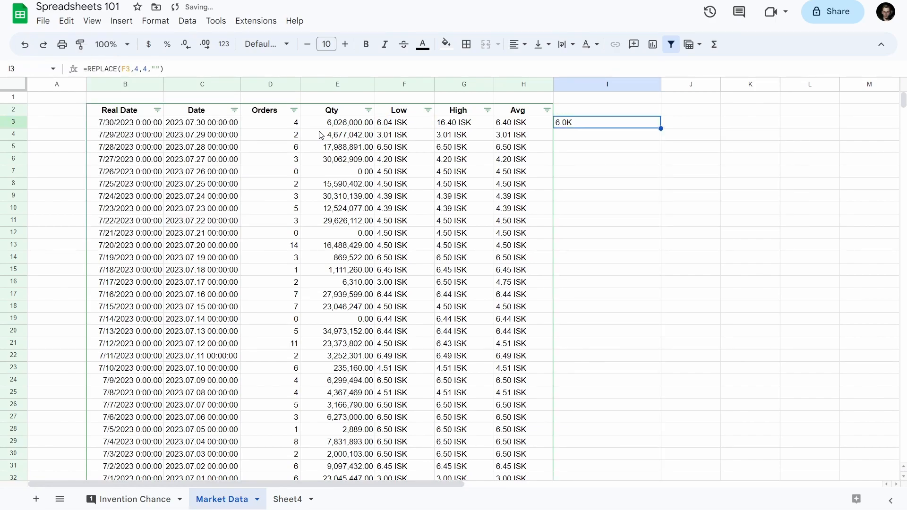
Step: Delete the length argument of the REPLACE formula in I3 and re-enter it as 4
{"action": "key", "text": "Return"}
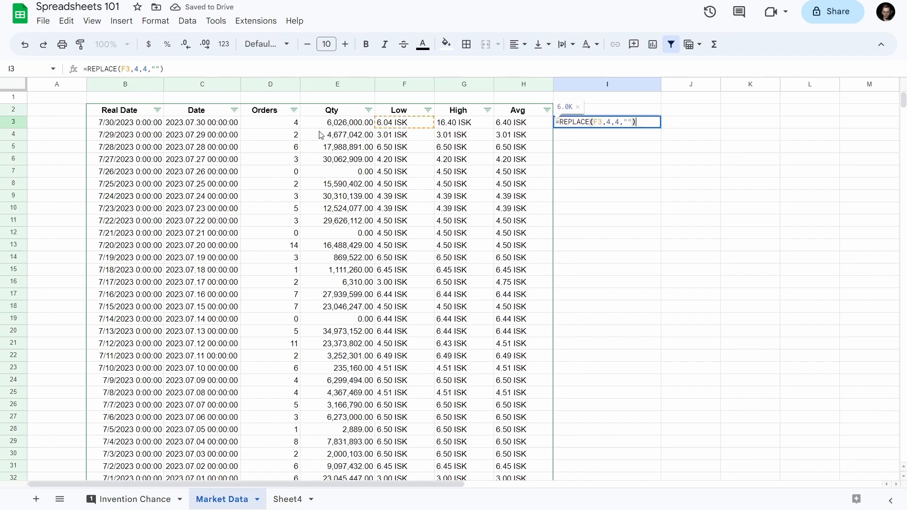
{"action": "key", "text": "Left"}
{"action": "key", "text": "Left"}
{"action": "key", "text": "Left"}
{"action": "key", "text": "Left"}
{"action": "key", "text": "Left"}
{"action": "key", "text": "Delete"}
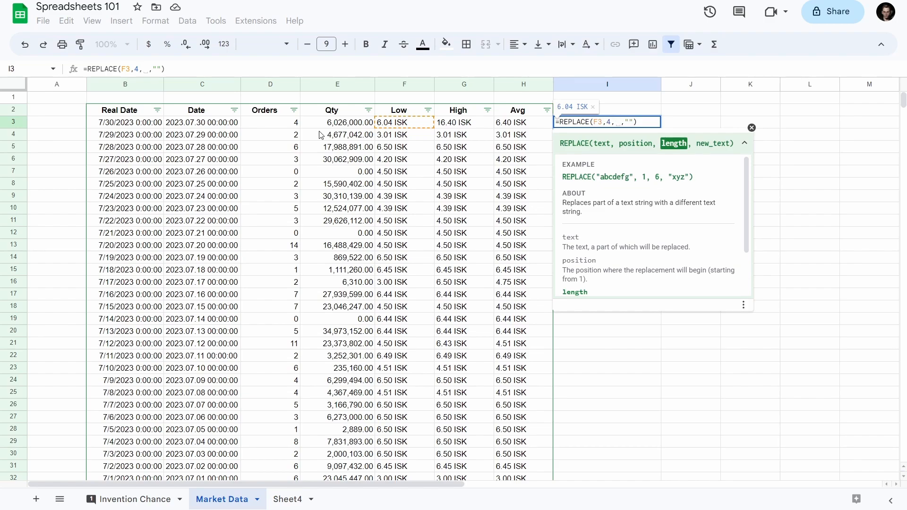
{"action": "type", "text": "4"}
{"action": "key", "text": "Return"}
{"action": "key", "text": "Up"}
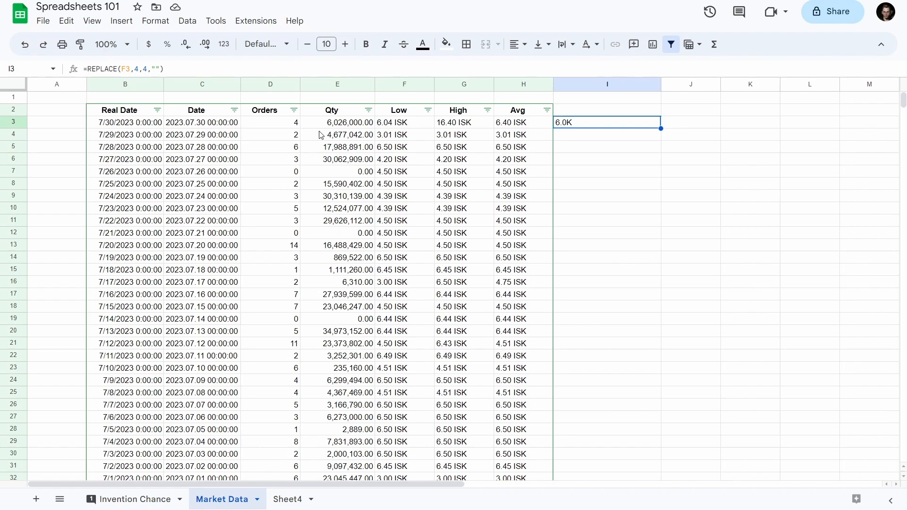
Step: Set the start position of the REPLACE formula in I3 to 5, giving =REPLACE(F3,5,4,"")
{"action": "double_click", "coordinate": [136, 69]}
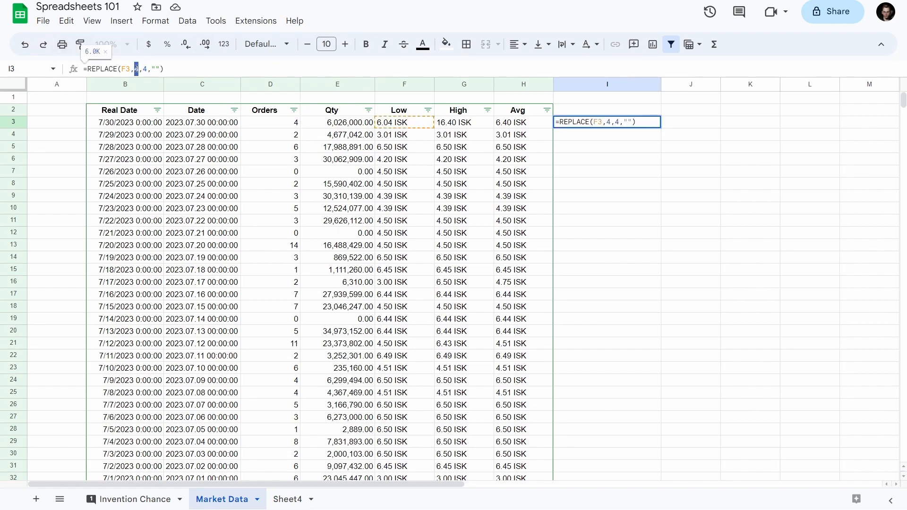
{"action": "type", "text": "5"}
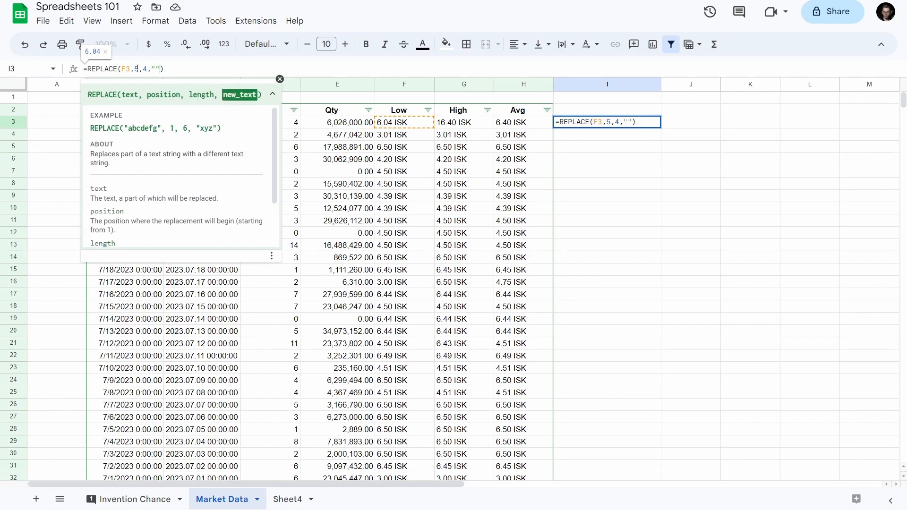
{"action": "key", "text": "Return"}
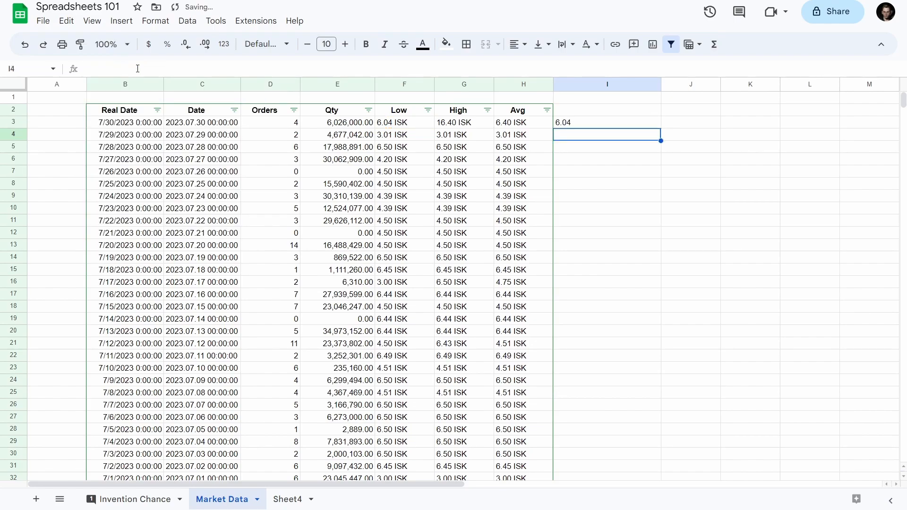
Step: Fill the REPLACE formula from I3 across to J3 to test it on the High price
{"action": "left_click", "coordinate": [590, 125]}
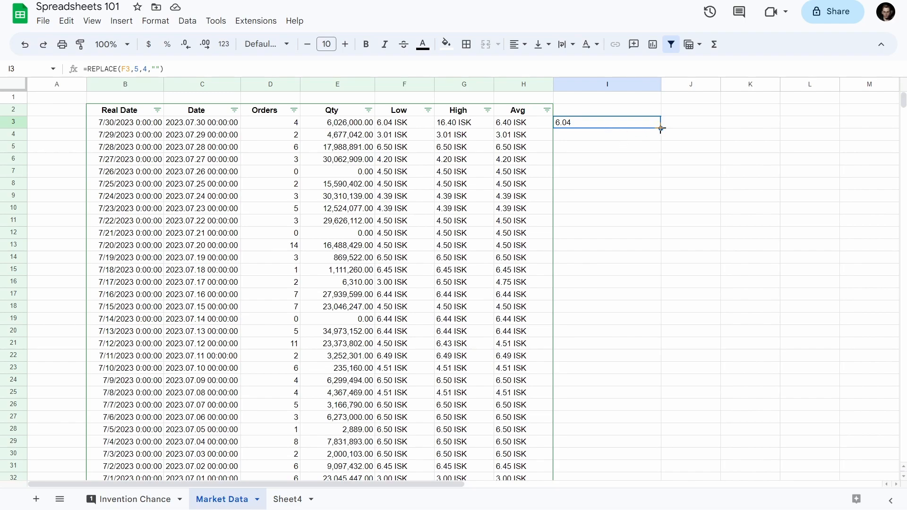
{"action": "left_click_drag", "start_coordinate": [661, 128], "coordinate": [701, 134]}
{"action": "left_click", "coordinate": [702, 124]}
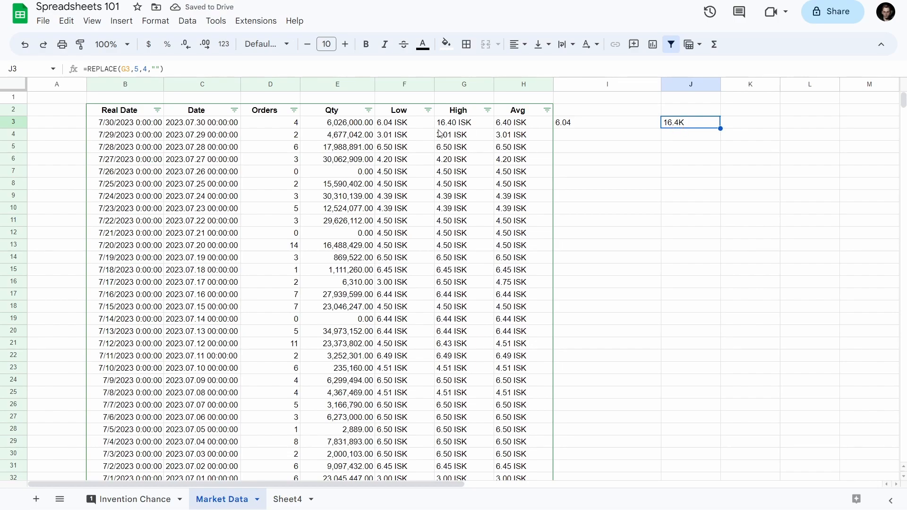
Step: Compare the High price text in G3 with the result and start position of the REPLACE formula in J3
{"action": "left_click", "coordinate": [460, 127]}
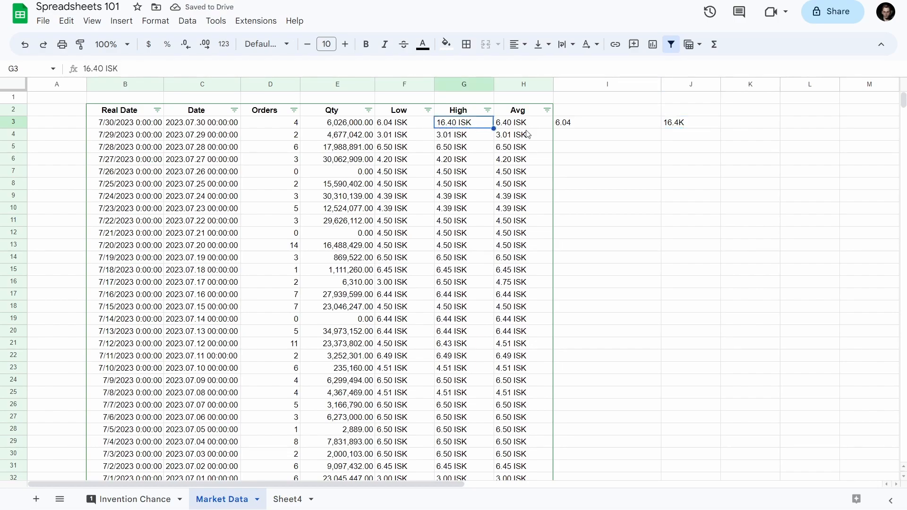
{"action": "left_click", "coordinate": [699, 127]}
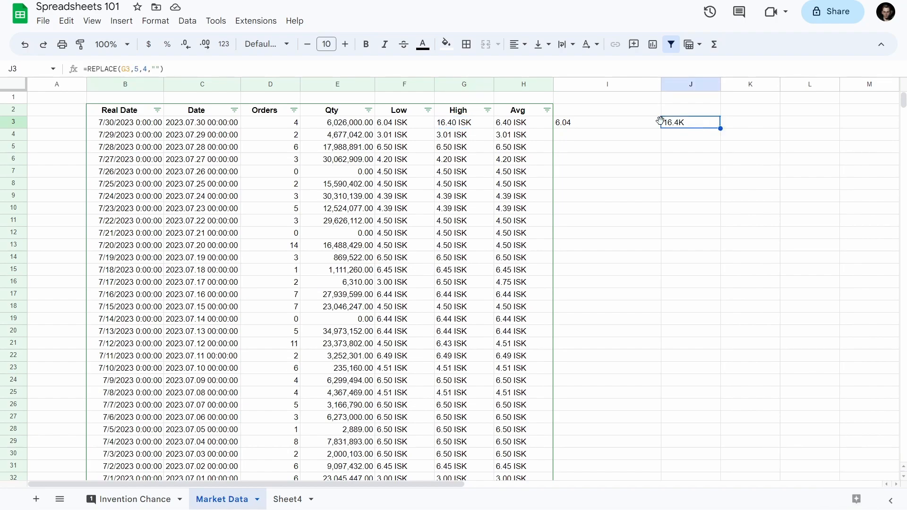
{"action": "double_click", "coordinate": [136, 69]}
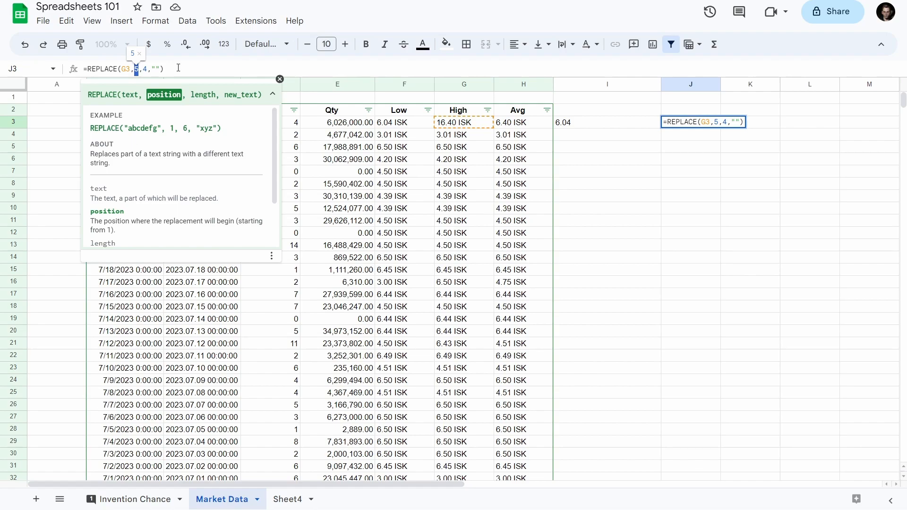
{"action": "left_click", "coordinate": [178, 68]}
{"action": "left_click", "coordinate": [710, 135]}
{"action": "left_click", "coordinate": [687, 123]}
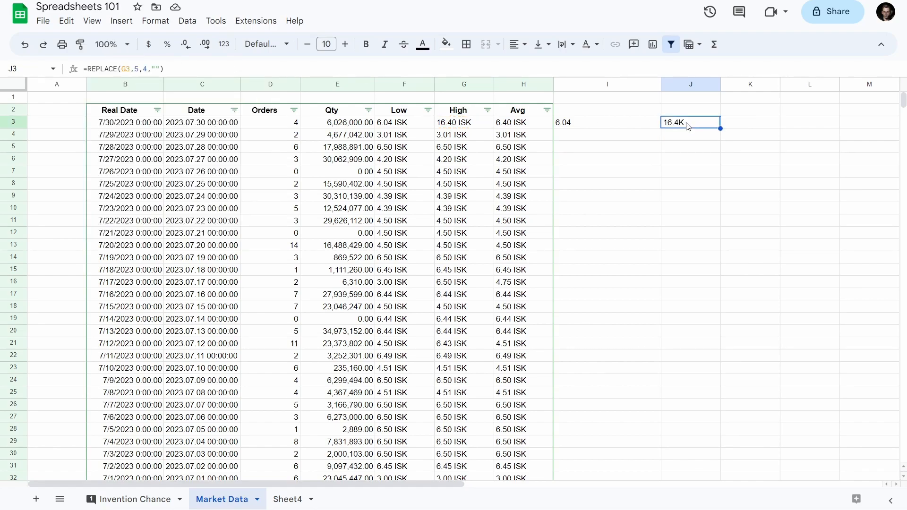
Step: Try to start a substring formula in J3, checking the suggested functions
{"action": "type", "text": "="}
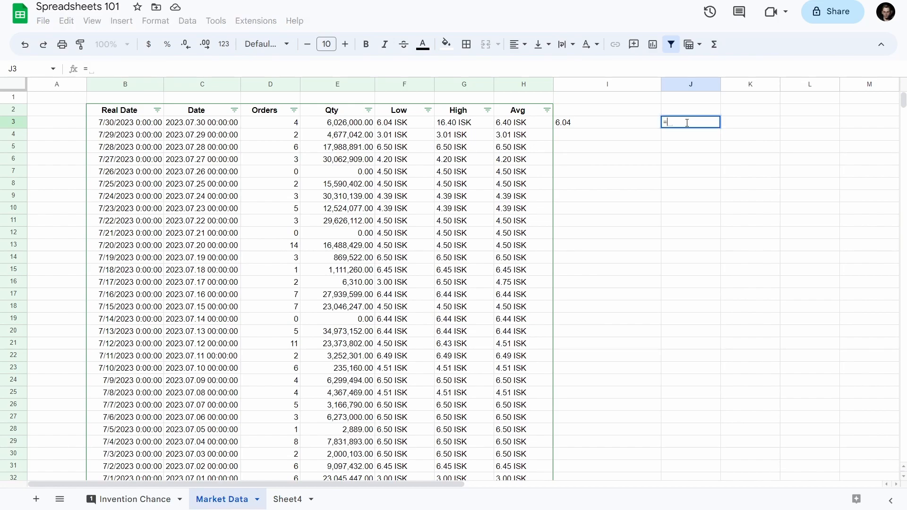
{"action": "type", "text": "substrin"}
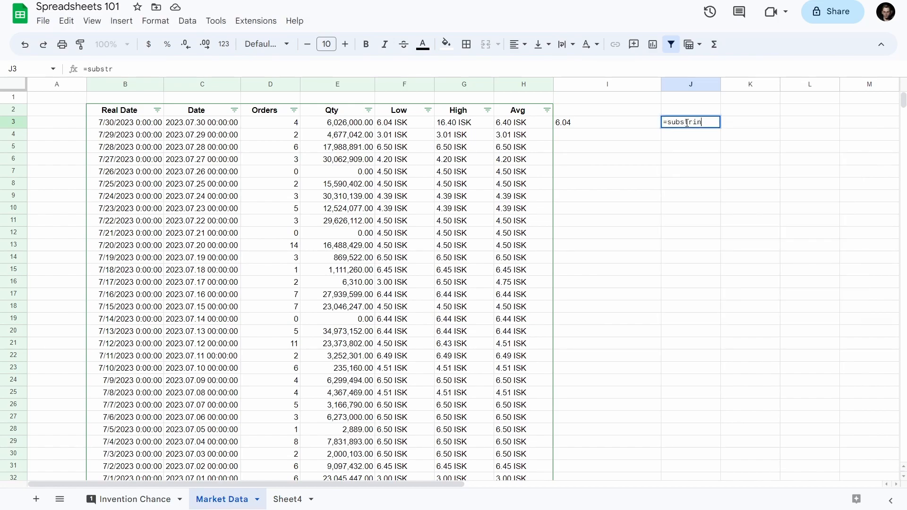
{"action": "key", "text": "BackSpace"}
{"action": "key", "text": "BackSpace"}
{"action": "key", "text": "BackSpace"}
{"action": "key", "text": "BackSpace"}
{"action": "key", "text": "BackSpace"}
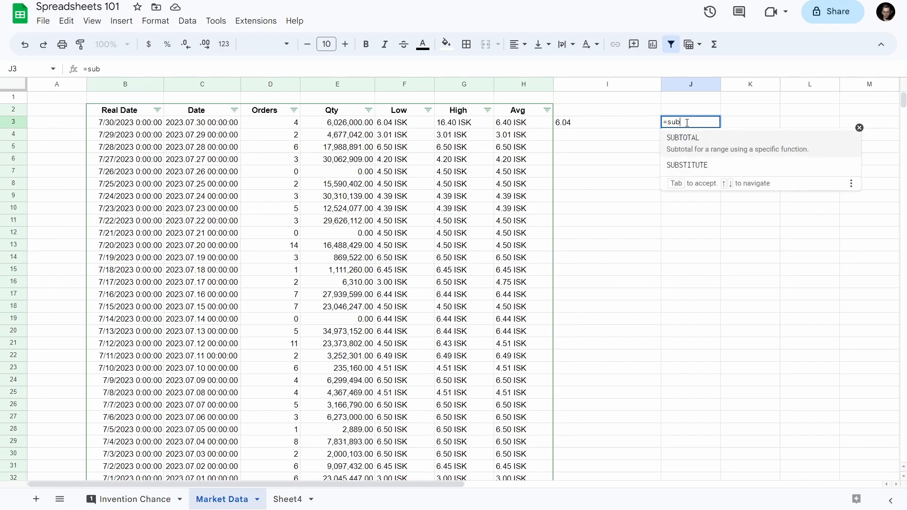
{"action": "key", "text": "BackSpace"}
{"action": "key", "text": "BackSpace"}
{"action": "key", "text": "BackSpace"}
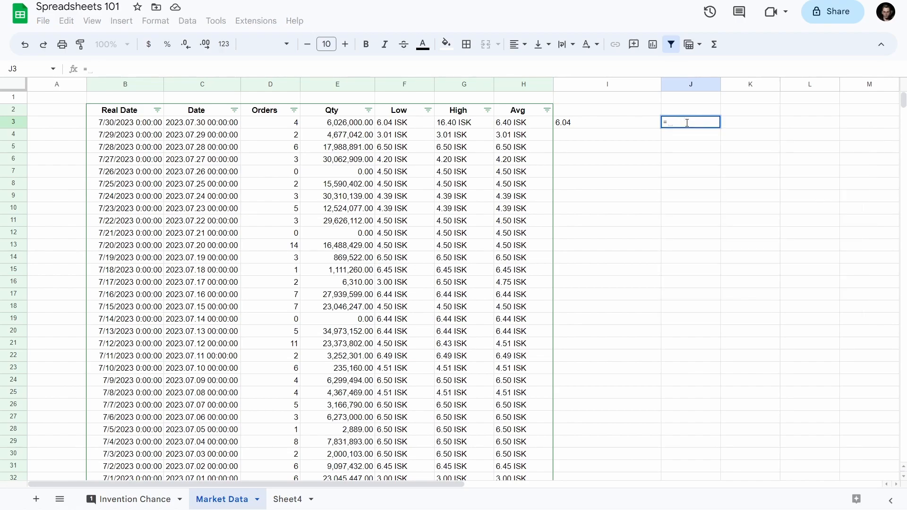
Step: Try TRUNC as the function in J3 and remove it again
{"action": "type", "text": "trunc"}
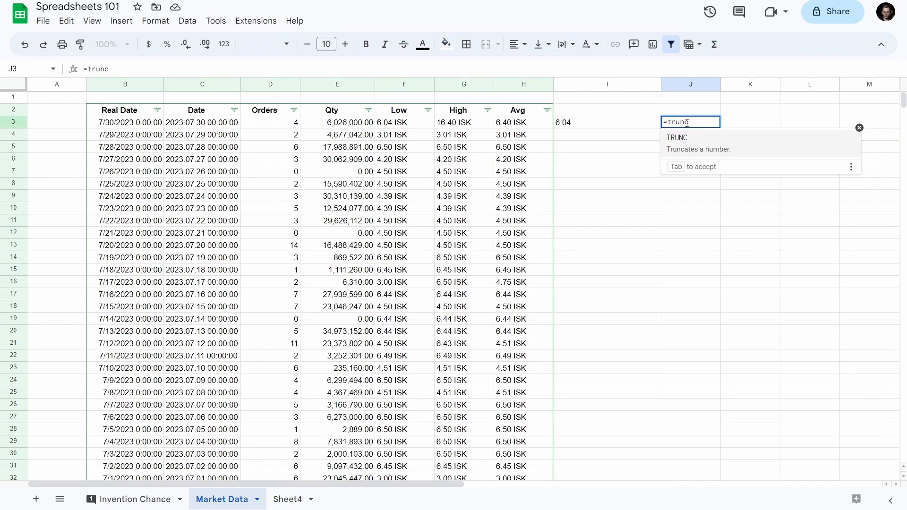
{"action": "key", "text": "BackSpace"}
{"action": "key", "text": "BackSpace"}
{"action": "key", "text": "BackSpace"}
{"action": "key", "text": "BackSpace"}
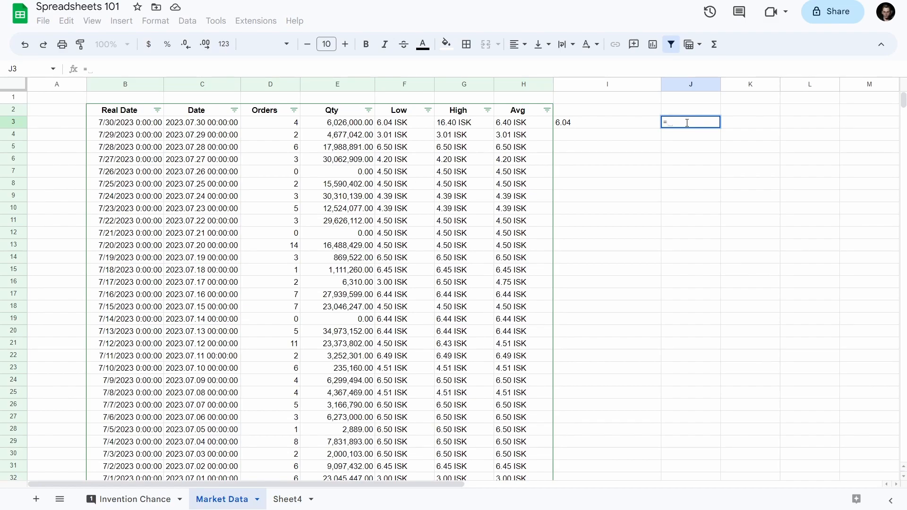
Step: Try TRIM as the function in J3, read its description and remove it from the formula
{"action": "type", "text": "trim"}
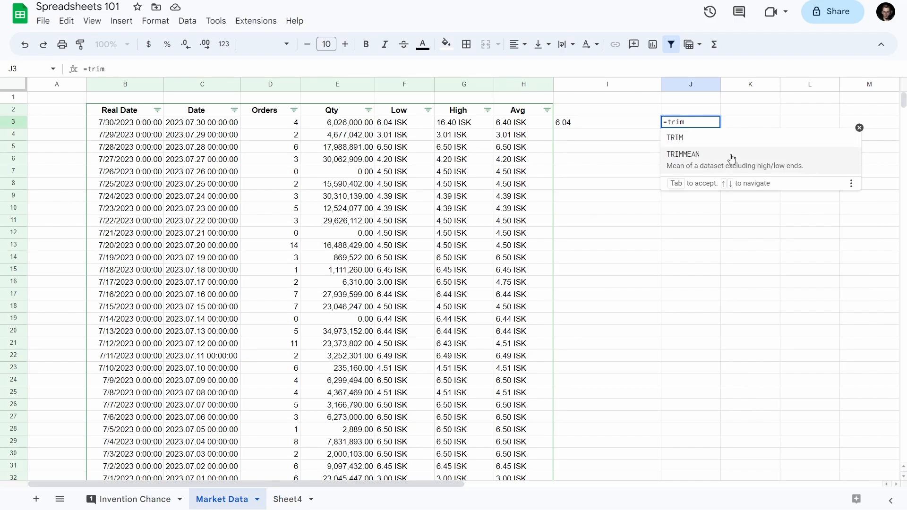
{"action": "left_click", "coordinate": [725, 138]}
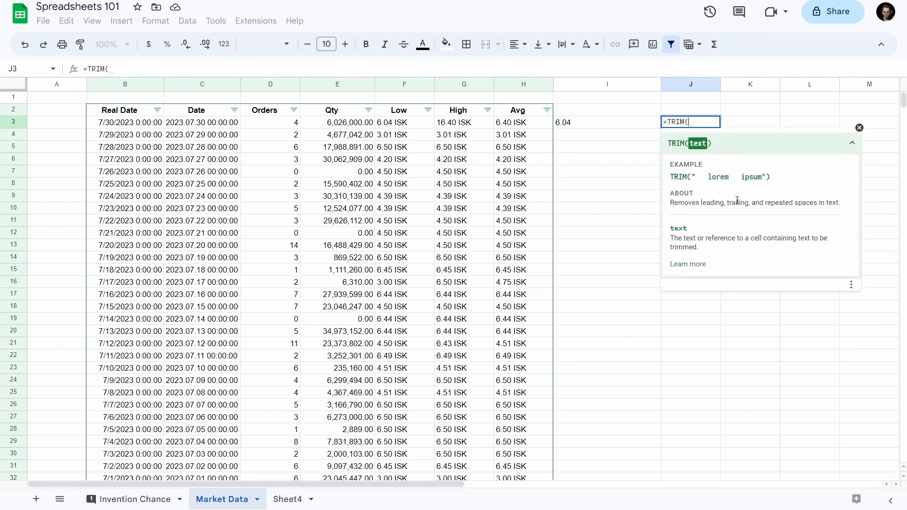
{"action": "left_click_drag", "start_coordinate": [690, 121], "coordinate": [665, 121]}
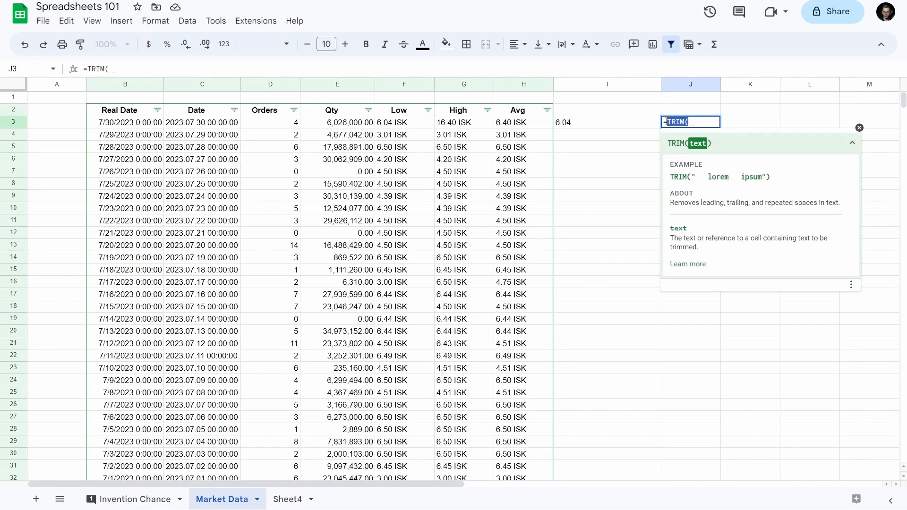
{"action": "type", "text": "tr"}
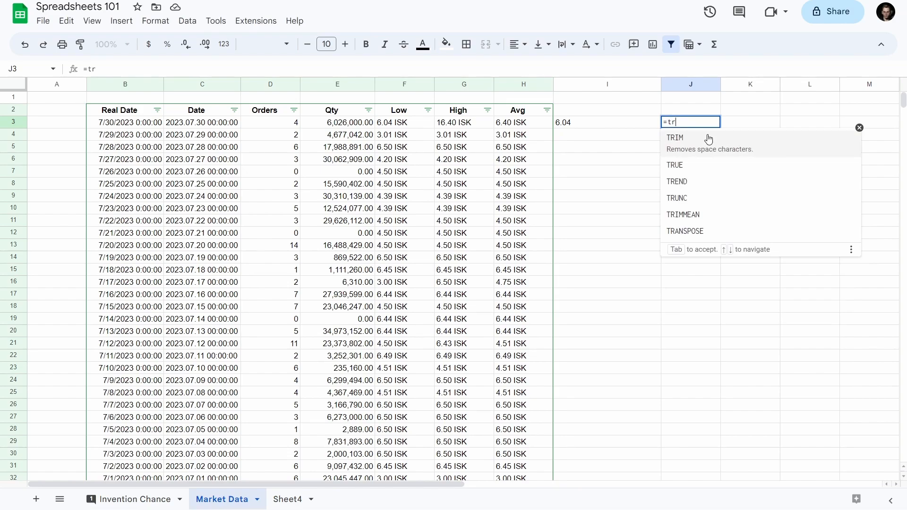
{"action": "key", "text": "BackSpace"}
{"action": "key", "text": "BackSpace"}
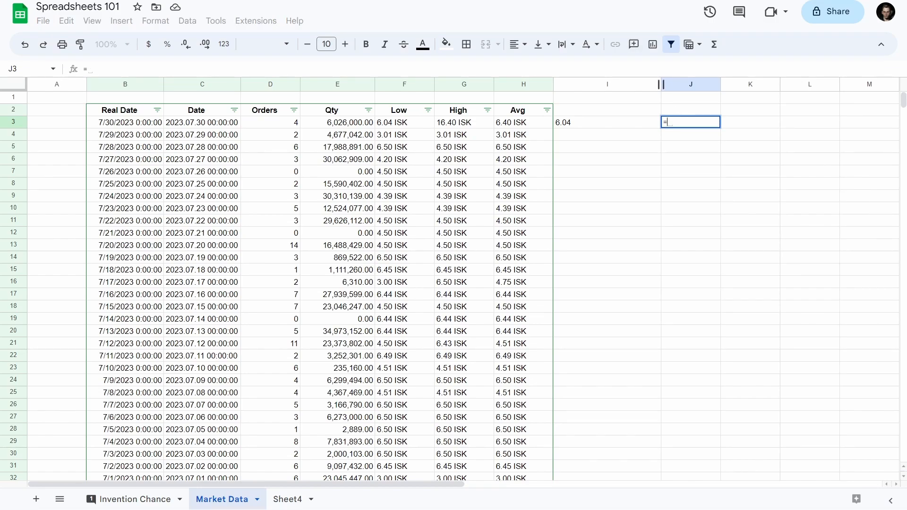
Step: Search Google in a new browser tab for "google sheets delete portion of string"
{"action": "key", "text": "ctrl+t"}
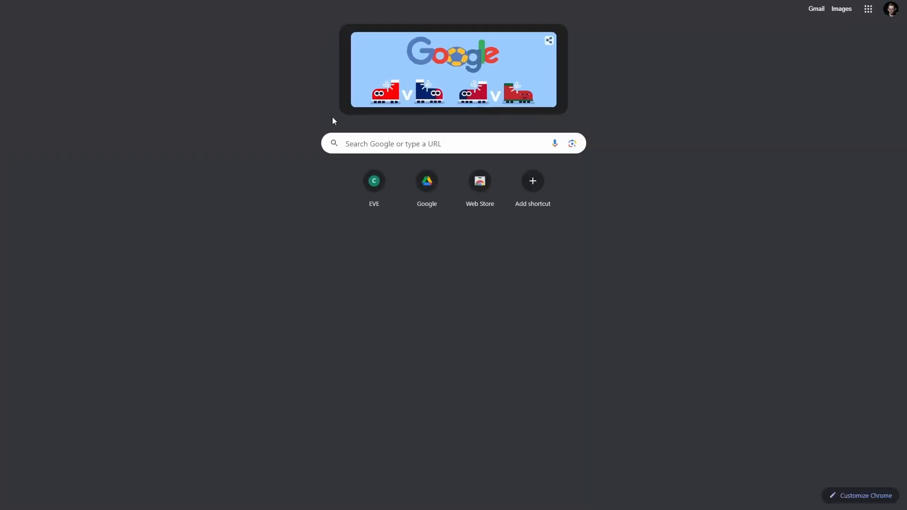
{"action": "left_click", "coordinate": [363, 138]}
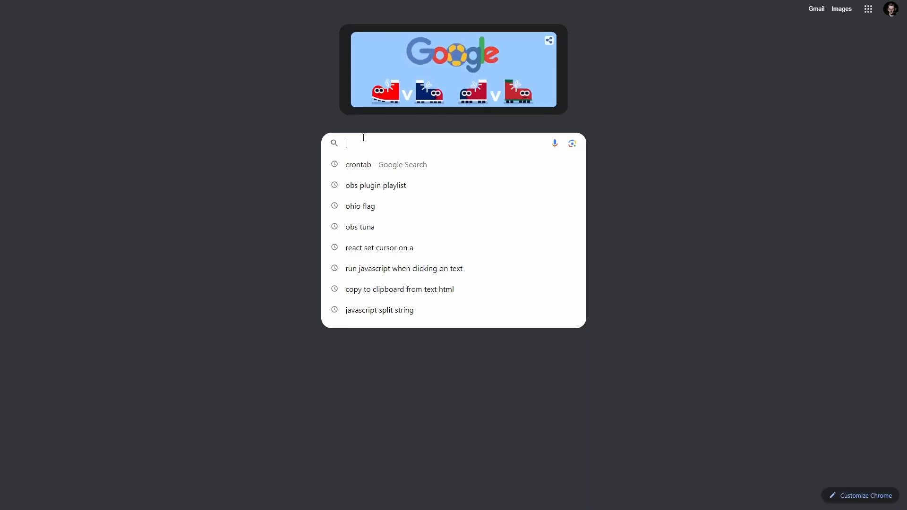
{"action": "type", "text": "google sheets"}
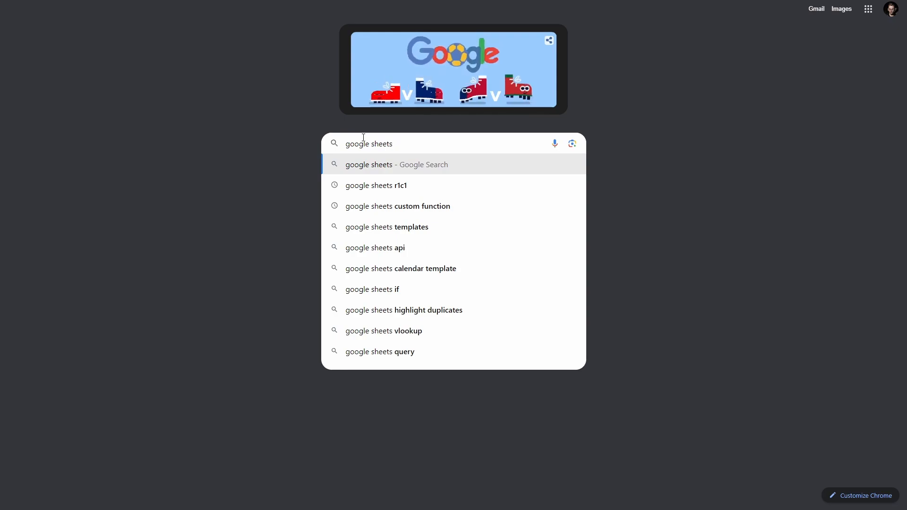
{"action": "type", "text": "delete"}
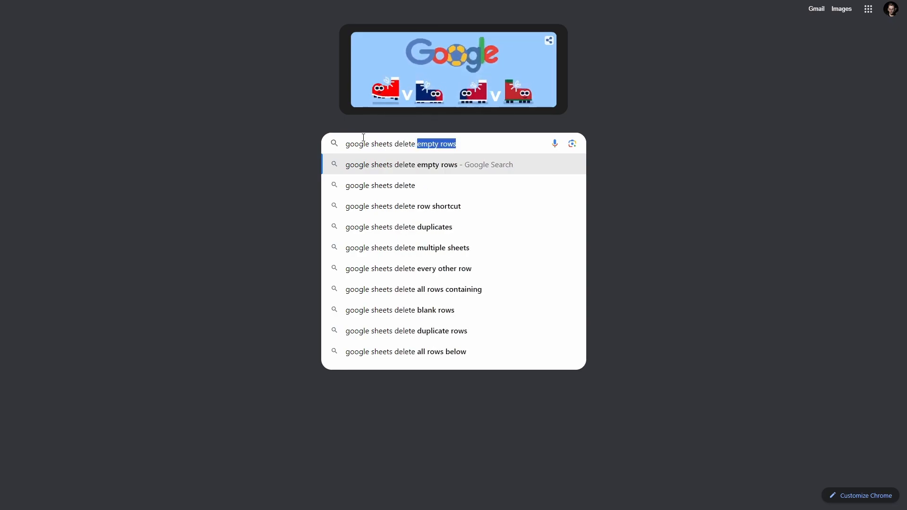
{"action": "type", "text": " portion of string"}
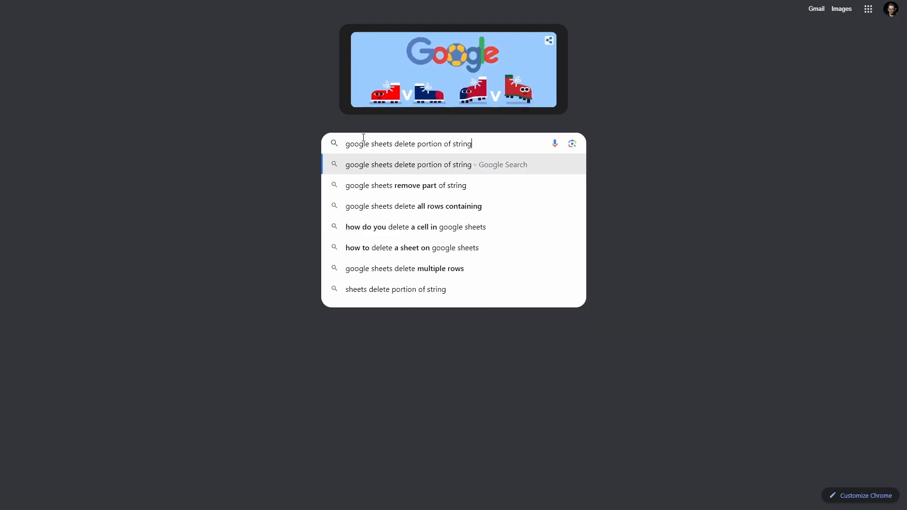
{"action": "key", "text": "Return"}
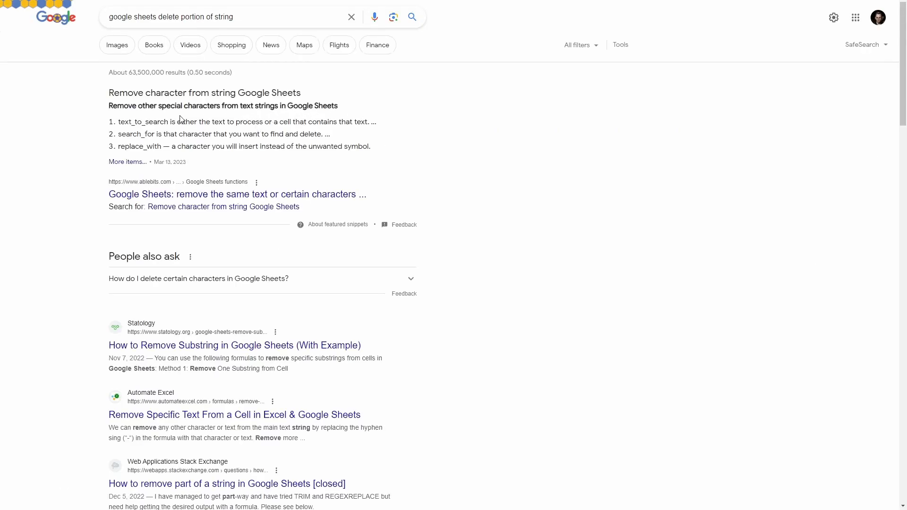
Step: Open the Statology article on removing a substring in Google Sheets and read its formula for removing one substring
{"action": "scroll", "coordinate": [92, 191], "scroll_direction": "down", "scroll_amount": 3}
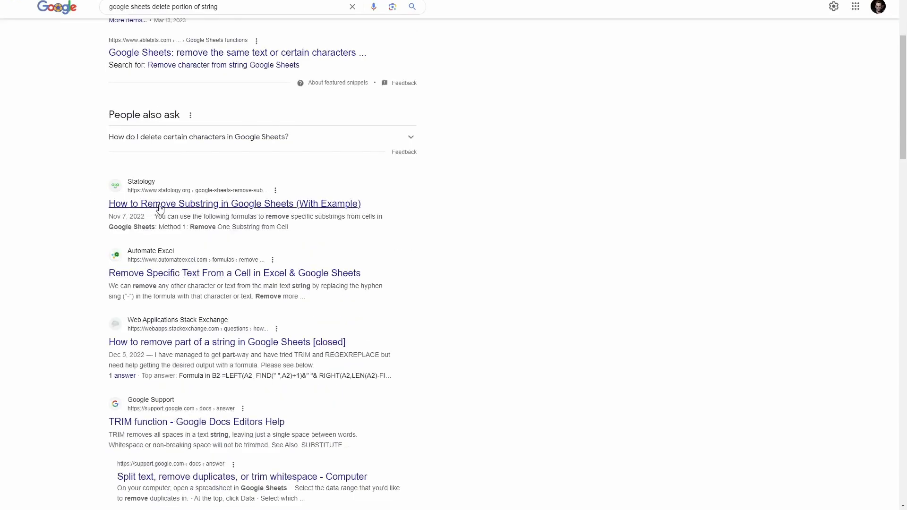
{"action": "left_click", "coordinate": [161, 208]}
{"action": "scroll", "coordinate": [302, 208], "scroll_direction": "down", "scroll_amount": 3}
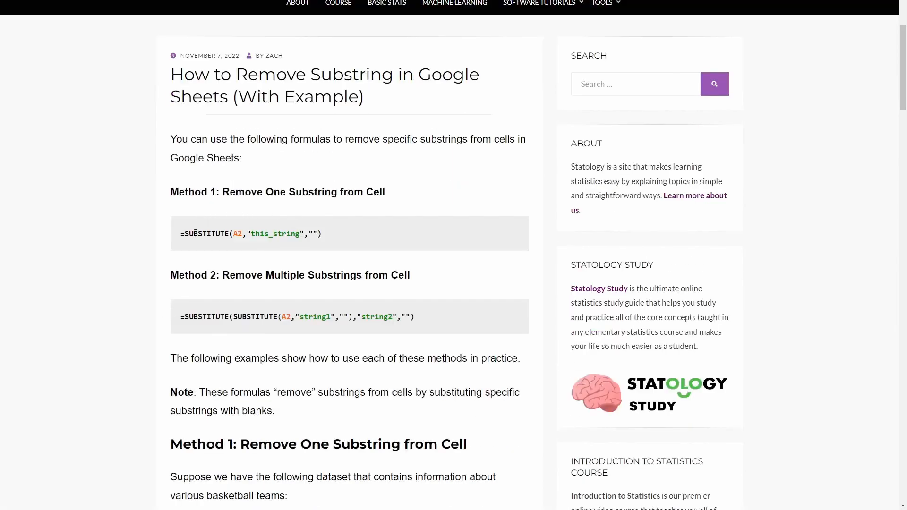
{"action": "scroll", "coordinate": [171, 235], "scroll_direction": "down", "scroll_amount": 1}
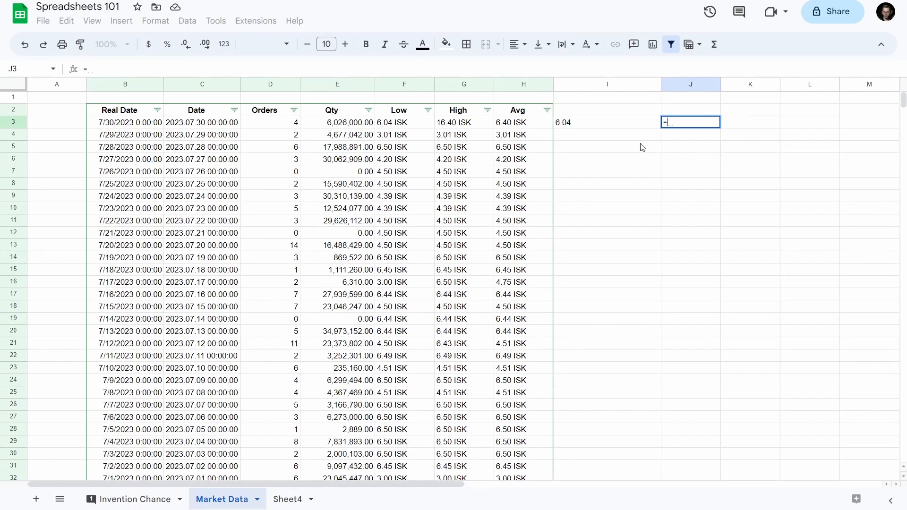
{"action": "type", "text": "SUBS"}
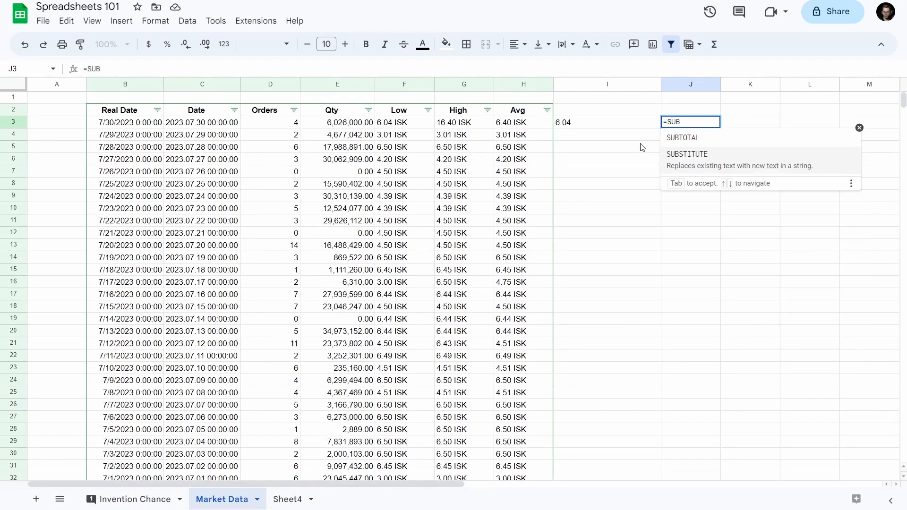
{"action": "key", "text": "Tab"}
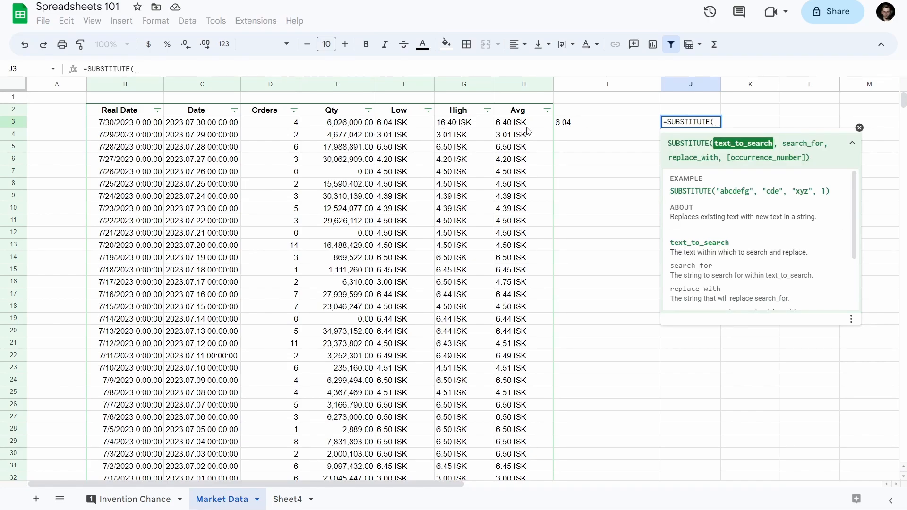
{"action": "key", "text": "Escape"}
Step: Clear the test REPLACE formula from J3
{"action": "left_click", "coordinate": [597, 124]}
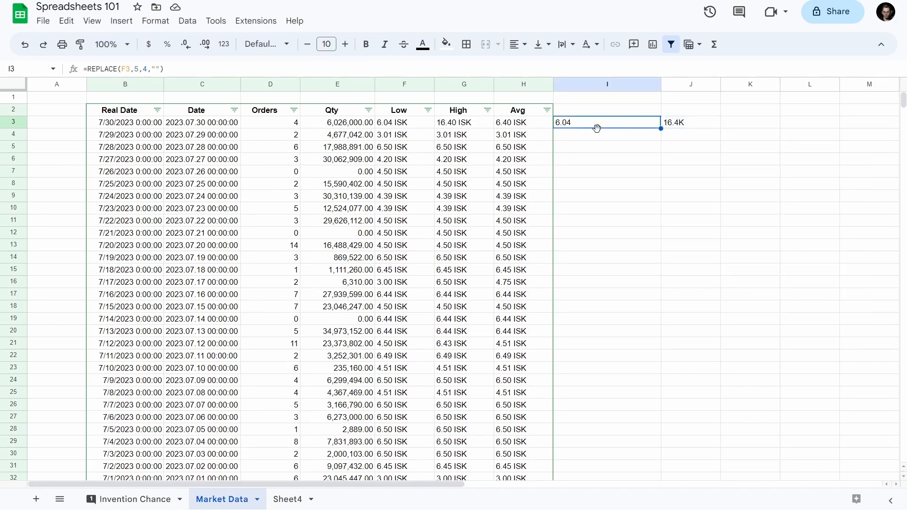
{"action": "key", "text": "Right"}
{"action": "key", "text": "Delete"}
Step: Replace the formula in I3 with =SUBSTITUTE(F3, " ISK", "") to strip the currency text from the Low price
{"action": "key", "text": "Left"}
{"action": "triple_click", "coordinate": [99, 69]}
{"action": "type", "text": "=SUB"}
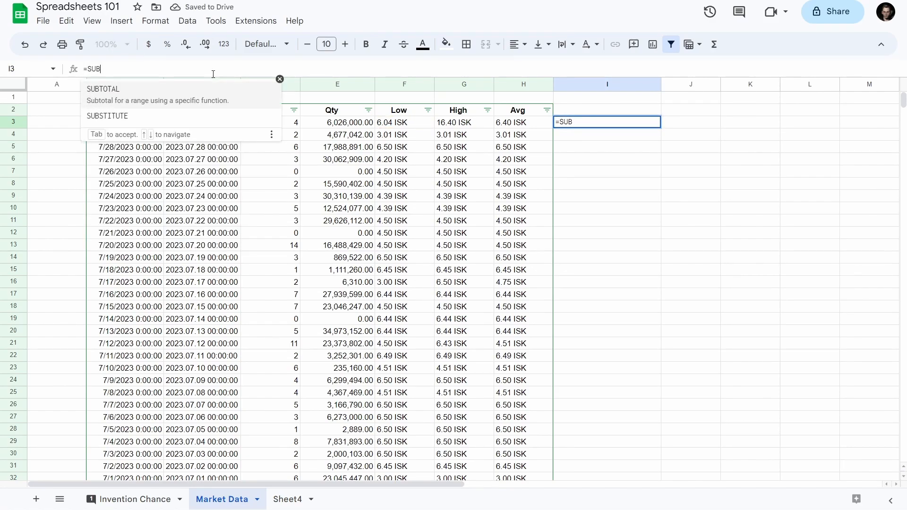
{"action": "key", "text": "Down"}
{"action": "key", "text": "Tab"}
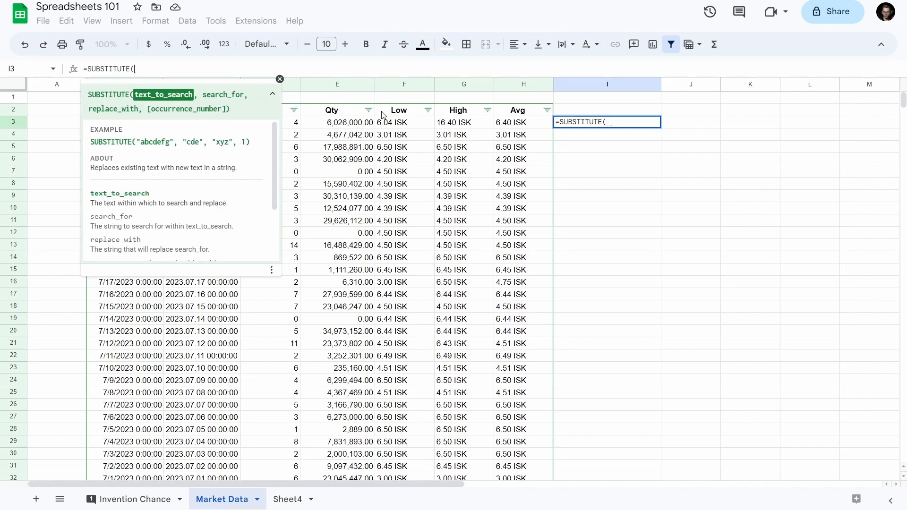
{"action": "left_click", "coordinate": [407, 127]}
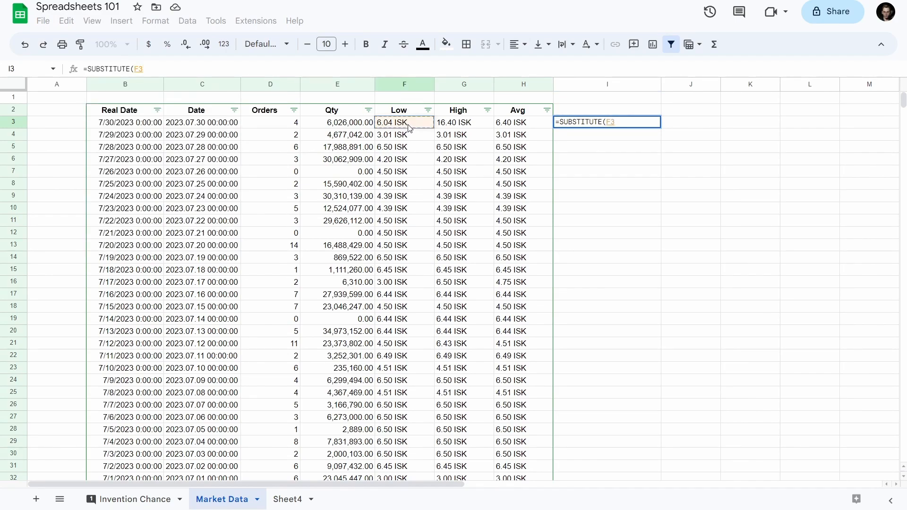
{"action": "type", "text": ", \""}
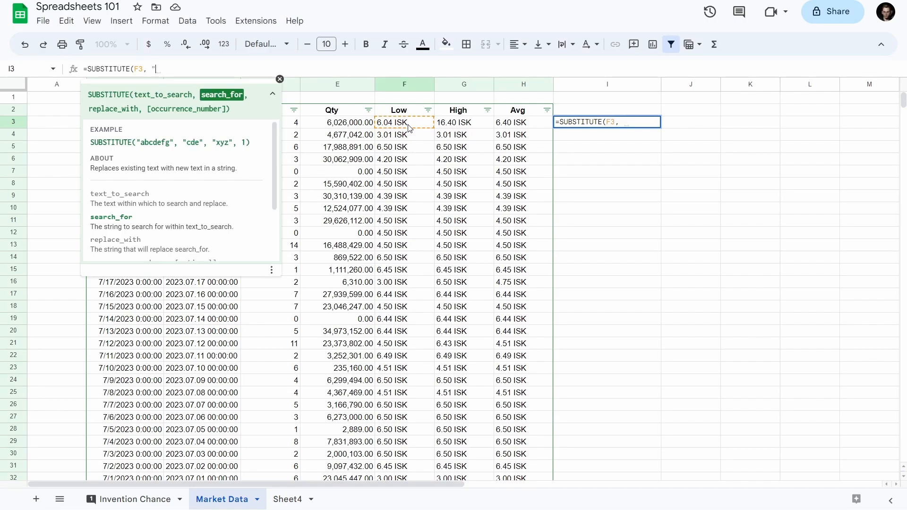
{"action": "type", "text": " ISK\", \"\""}
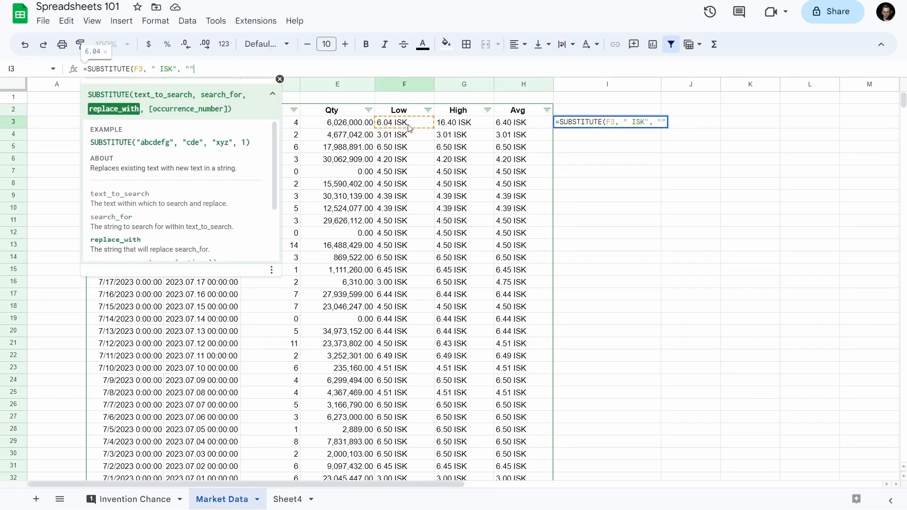
{"action": "type", "text": ")"}
{"action": "key", "text": "Return"}
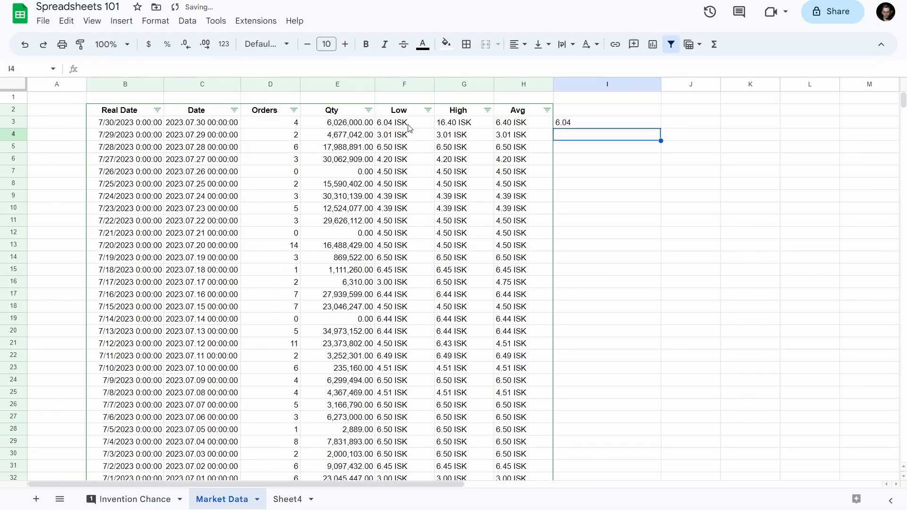
Step: Fill the SUBSTITUTE formula from I3 across to K3 and down through the last data row
{"action": "left_click", "coordinate": [628, 125]}
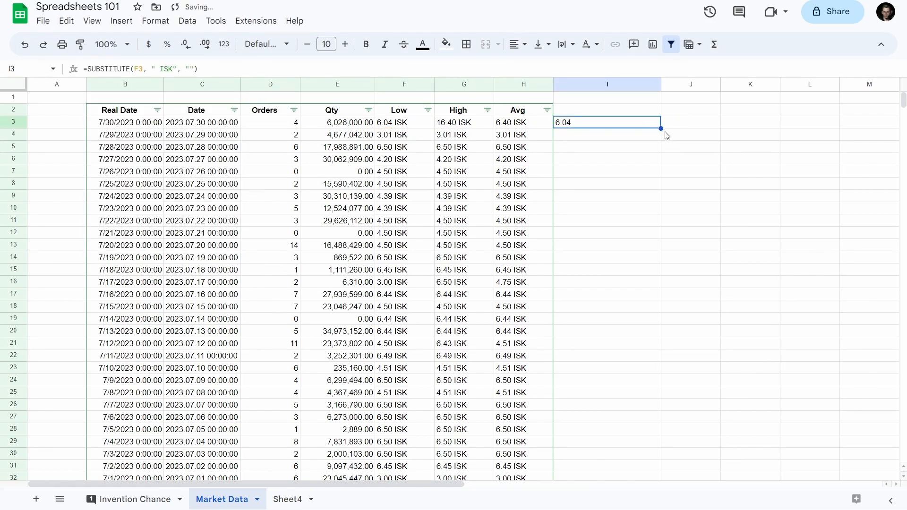
{"action": "left_click_drag", "start_coordinate": [661, 128], "coordinate": [749, 127]}
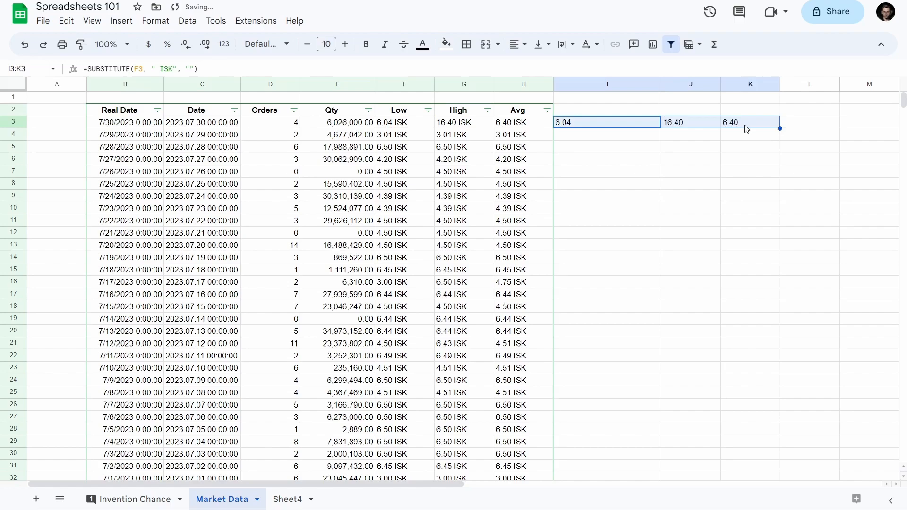
{"action": "double_click", "coordinate": [780, 127]}
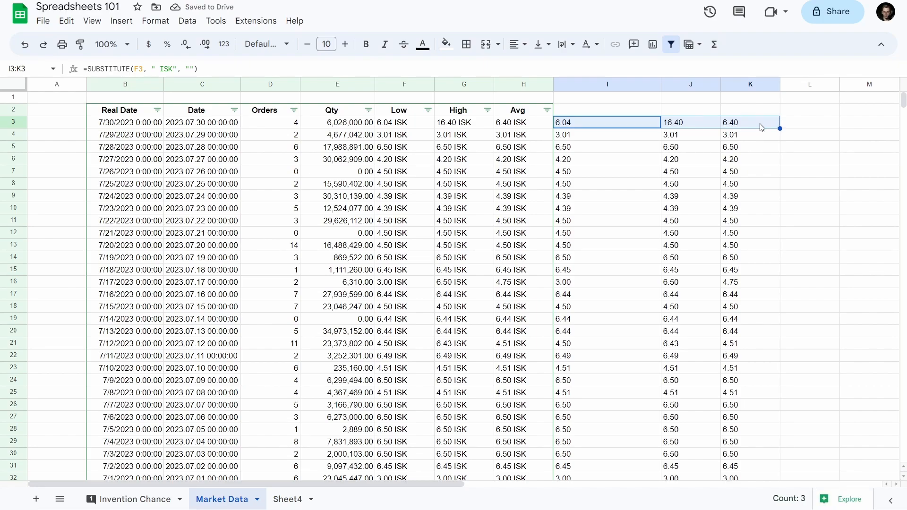
Step: Copy the stripped prices in I3:K93 and paste them as values only over the Low, High and Avg columns from F3
{"action": "key", "text": "ctrl+shift+Down"}
{"action": "key", "text": "ctrl+c"}
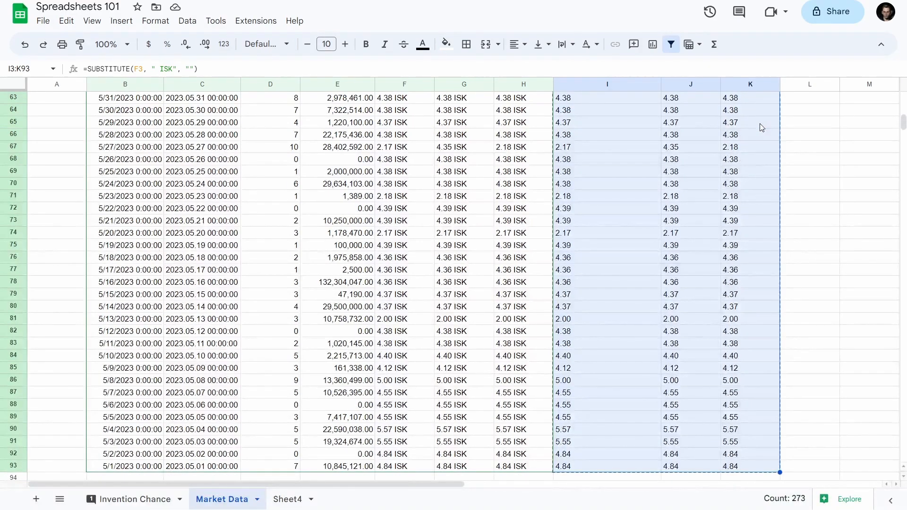
{"action": "scroll", "coordinate": [600, 175], "scroll_direction": "up", "scroll_amount": 15}
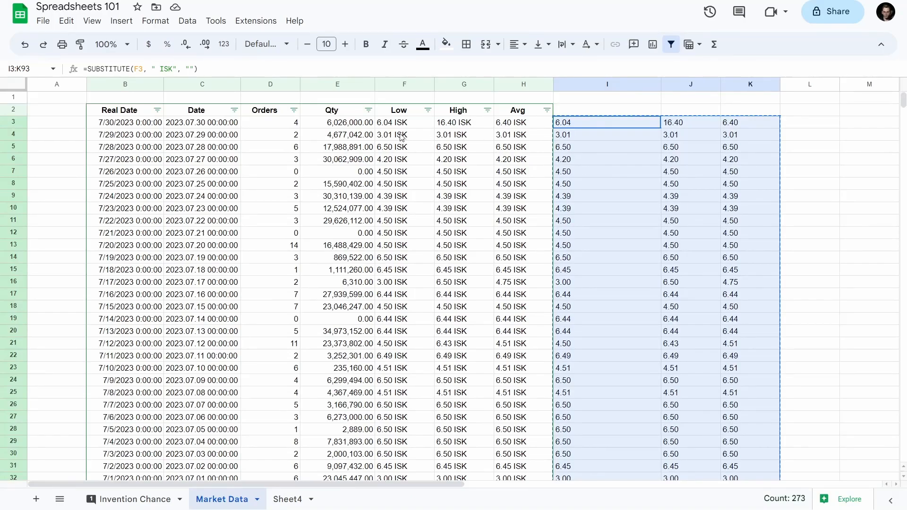
{"action": "left_click", "coordinate": [393, 125]}
{"action": "right_click", "coordinate": [411, 125]}
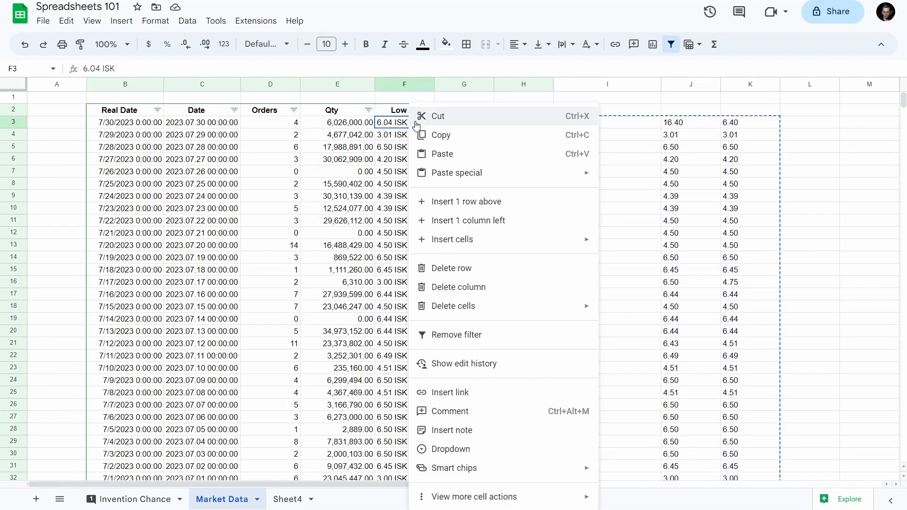
{"action": "mouse_move", "coordinate": [539, 175]}
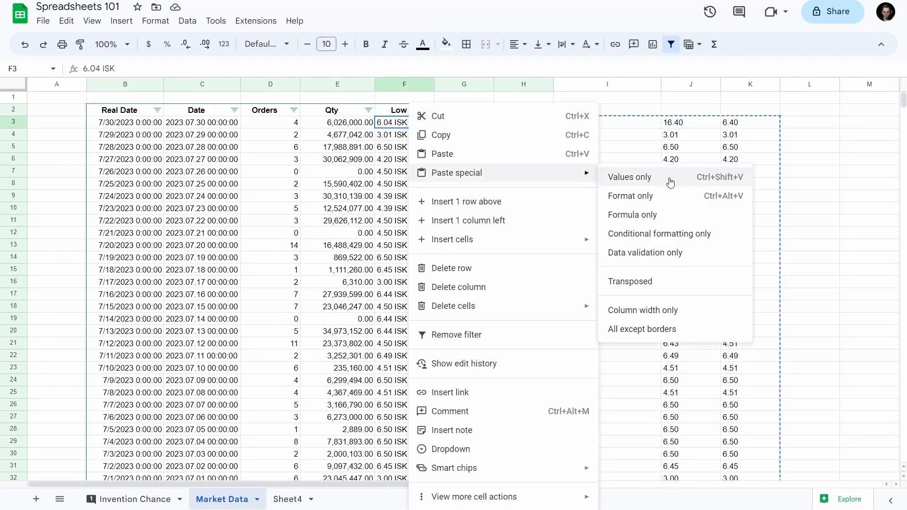
{"action": "left_click", "coordinate": [718, 183]}
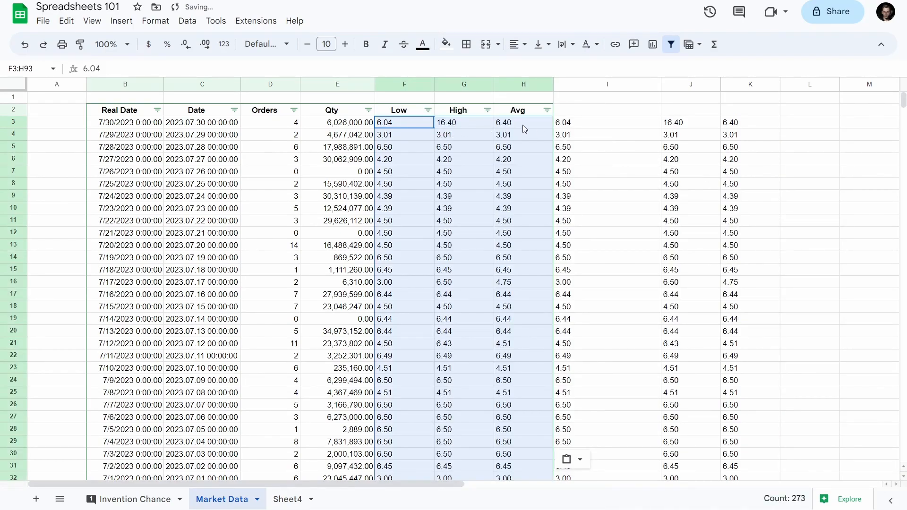
Step: Apply a number format to the Low, High and Avg prices in F3:H93
{"action": "left_click", "coordinate": [155, 21]}
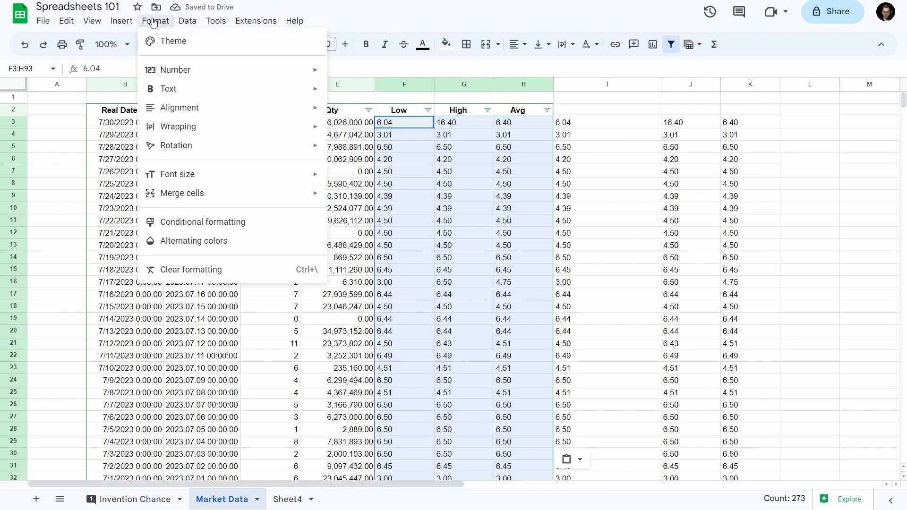
{"action": "mouse_move", "coordinate": [317, 71]}
{"action": "left_click", "coordinate": [398, 119]}
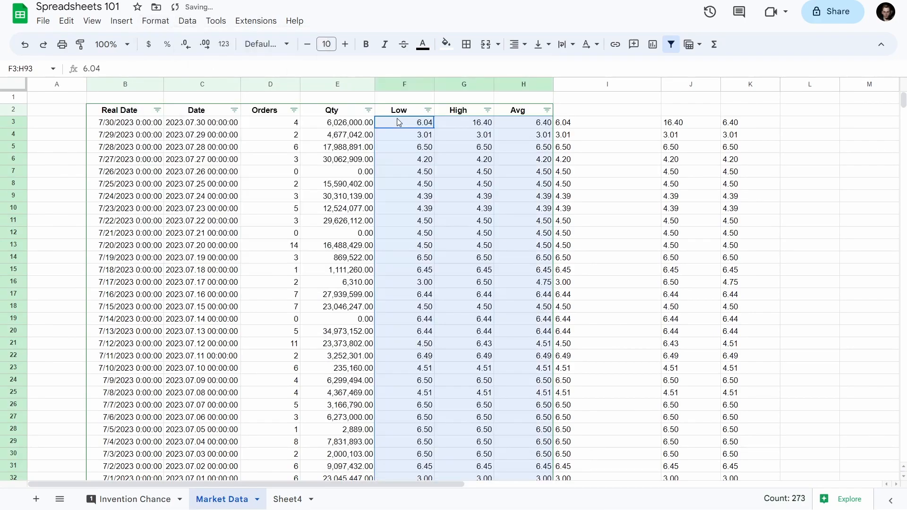
Step: Delete the helper formulas in I3:K93
{"action": "left_click", "coordinate": [605, 129]}
{"action": "key", "text": "ctrl+shift+Right"}
{"action": "key", "text": "ctrl+shift+Down"}
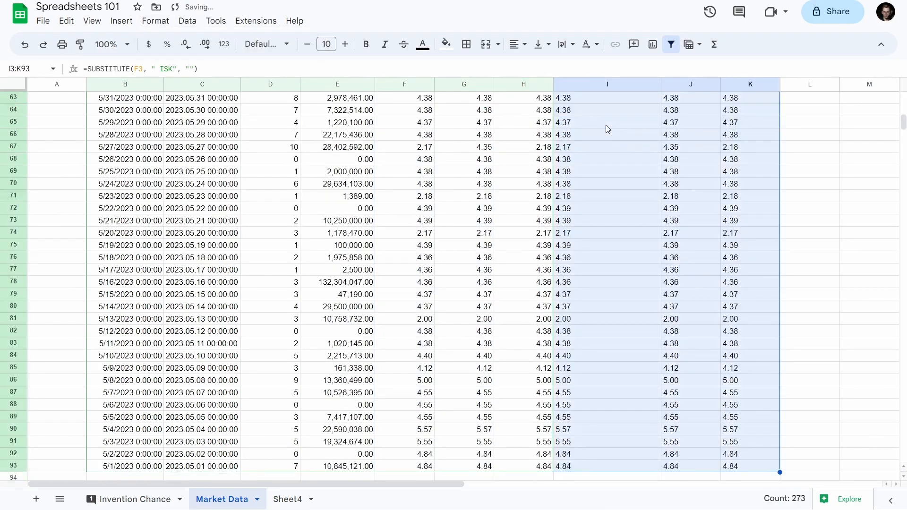
{"action": "key", "text": "Delete"}
{"action": "key", "text": "Up"}
{"action": "key", "text": "Left"}
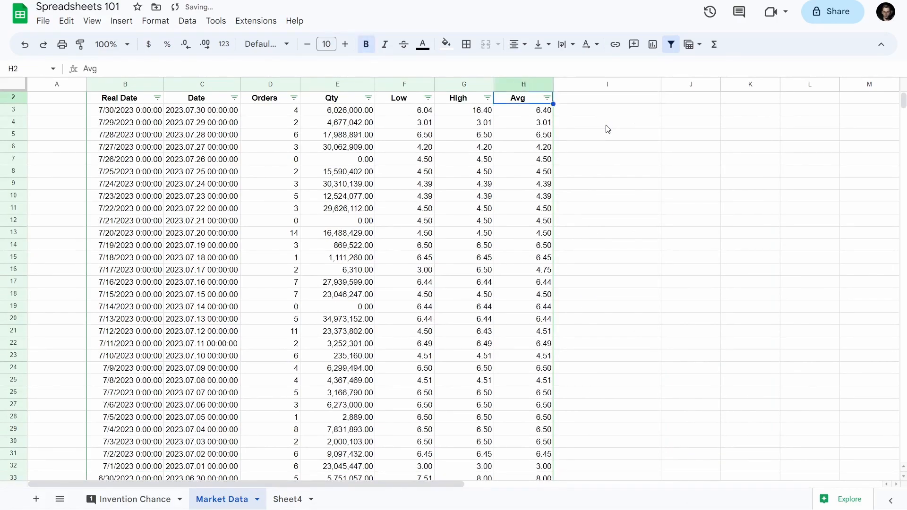
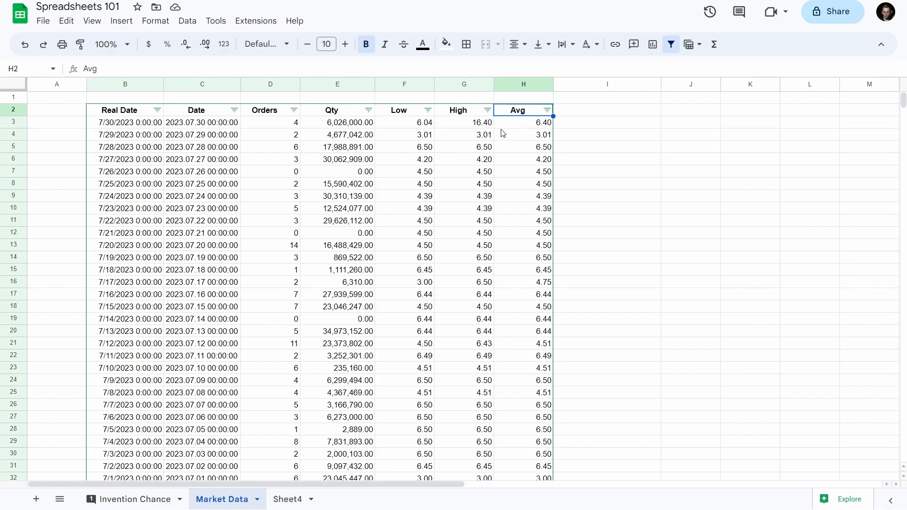
Step: Remove the filter from the table and rename the Market Data sheet as "Raw Market Data"
{"action": "left_click", "coordinate": [671, 44]}
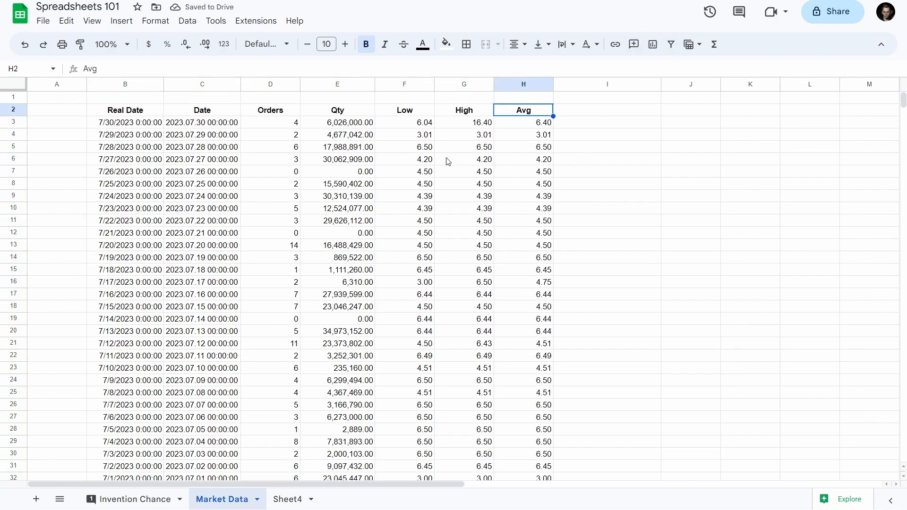
{"action": "left_click", "coordinate": [257, 500]}
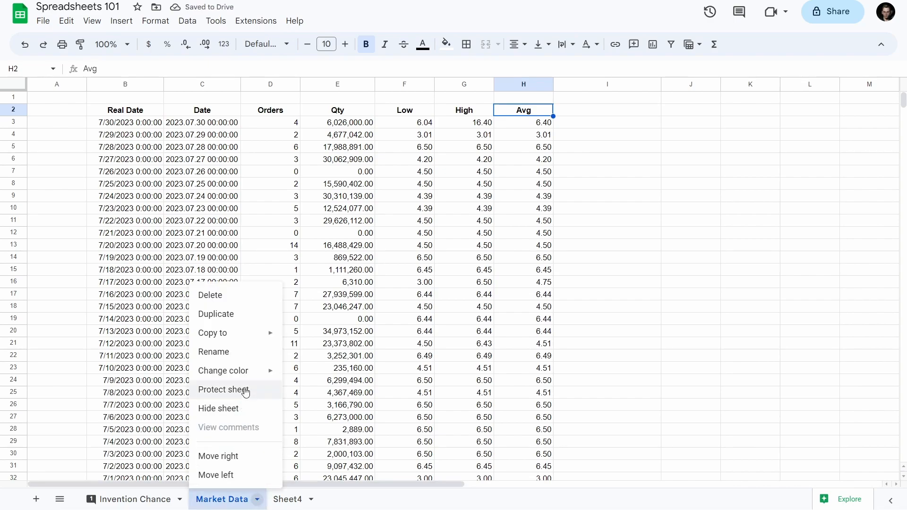
{"action": "left_click", "coordinate": [247, 352]}
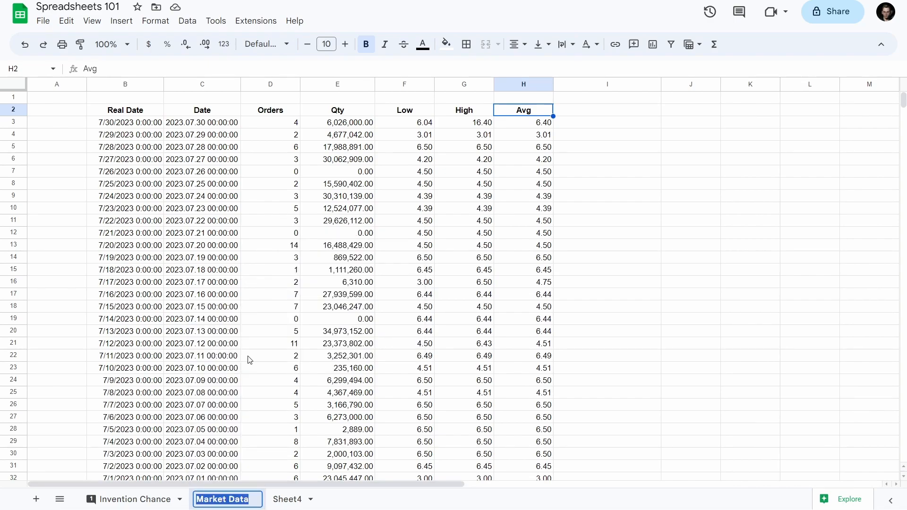
{"action": "type", "text": "Raw"}
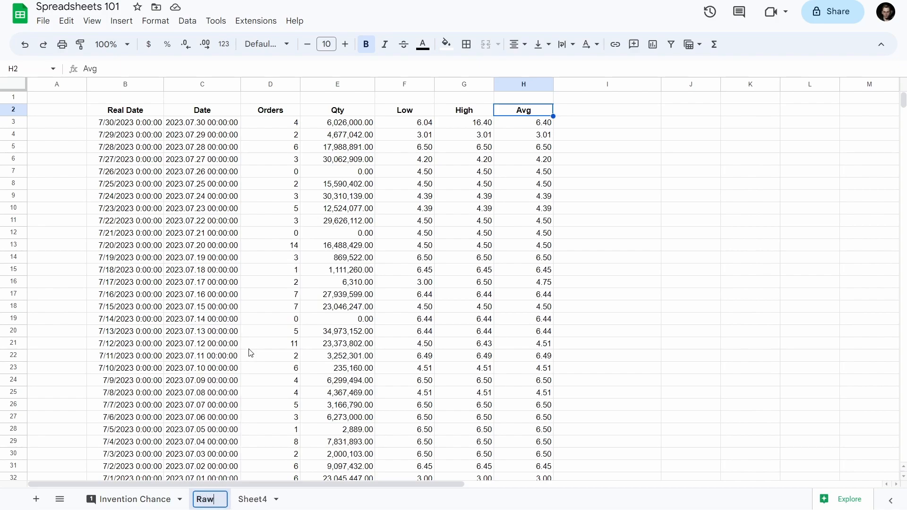
{"action": "type", "text": " Market Data"}
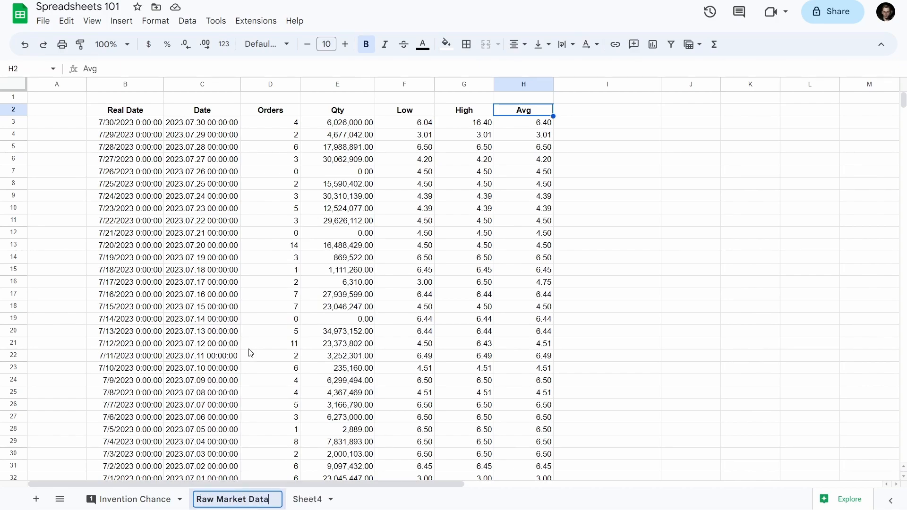
{"action": "key", "text": "Return"}
Step: Clear the whole market data table starting at B2, including its headers
{"action": "left_click", "coordinate": [125, 111]}
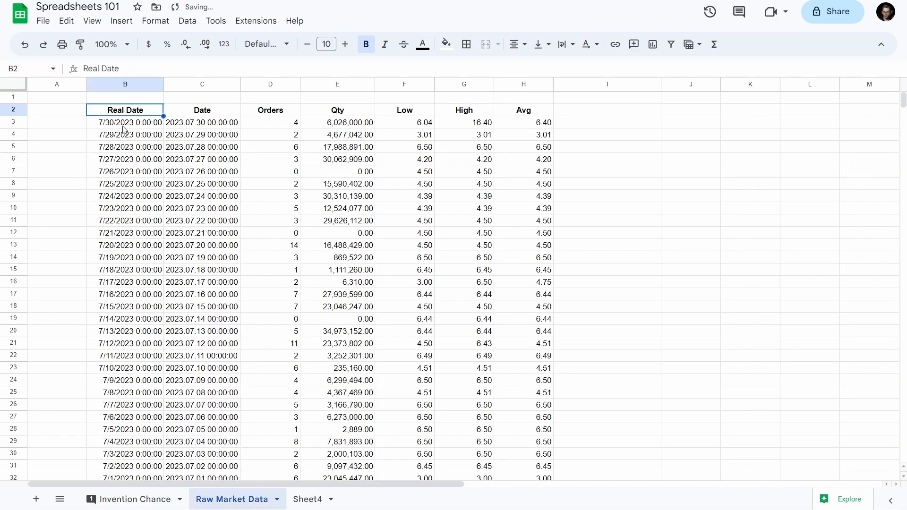
{"action": "key", "text": "ctrl+shift+Right"}
{"action": "key", "text": "ctrl+shift+Down"}
{"action": "key", "text": "Delete"}
{"action": "key", "text": "Up"}
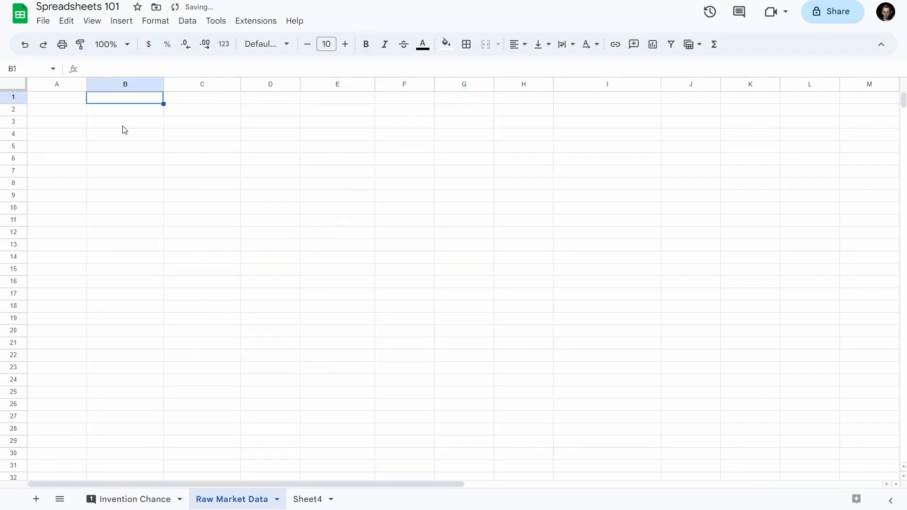
{"action": "key", "text": "Left"}
{"action": "key", "text": "Down"}
{"action": "key", "text": "Up"}
{"action": "key", "text": "Right"}
{"action": "key", "text": "Down"}
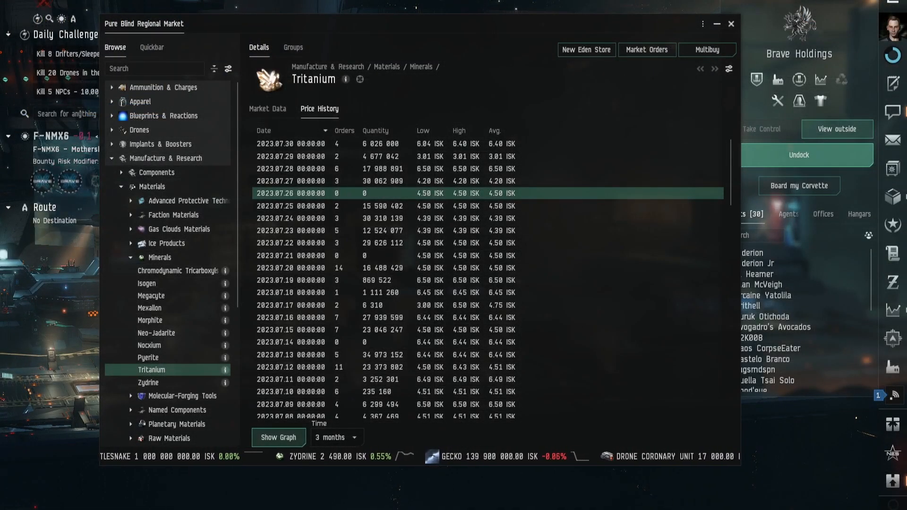
Step: Switch to the game's market window, copy the full Tritanium price history, and paste it into the Raw Market Data sheet at B3
{"action": "key", "text": "ctrl+a"}
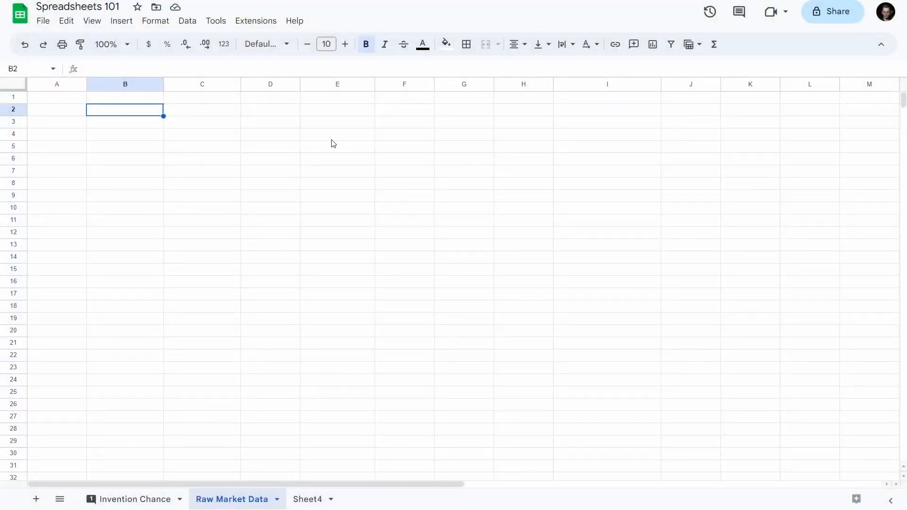
{"action": "left_click", "coordinate": [129, 126]}
{"action": "key", "text": "ctrl+v"}
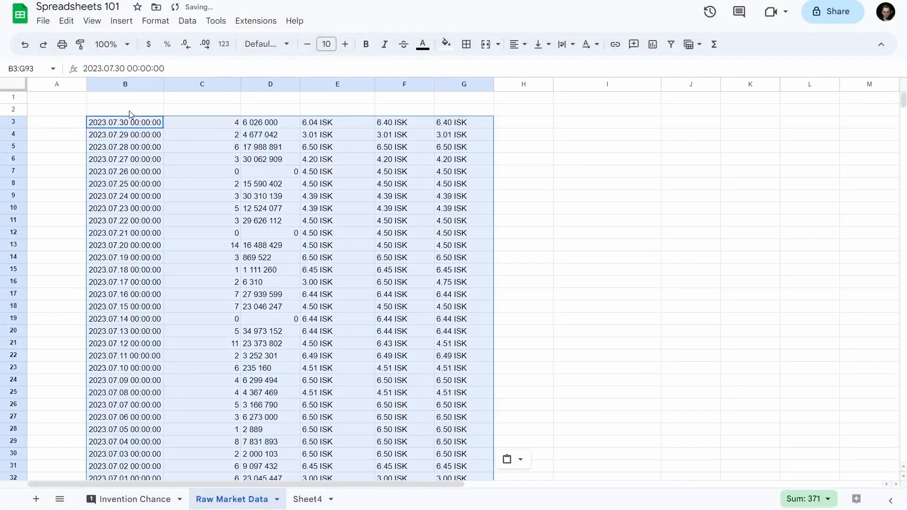
Step: Enter the headers Date, Order and Qty in B2:D2 above the pasted data
{"action": "left_click", "coordinate": [129, 110]}
{"action": "type", "text": "Date"}
{"action": "key", "text": "Tab"}
{"action": "type", "text": "Qty"}
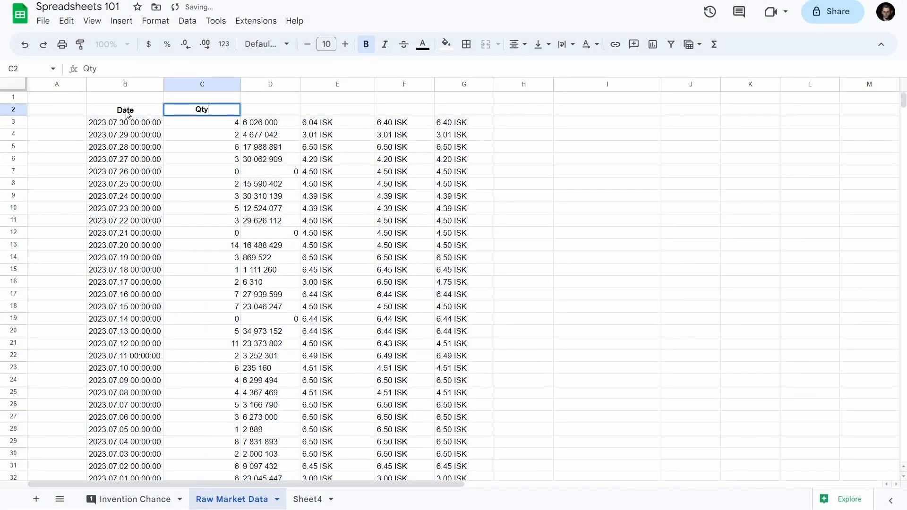
{"action": "key", "text": "BackSpace"}
{"action": "key", "text": "BackSpace"}
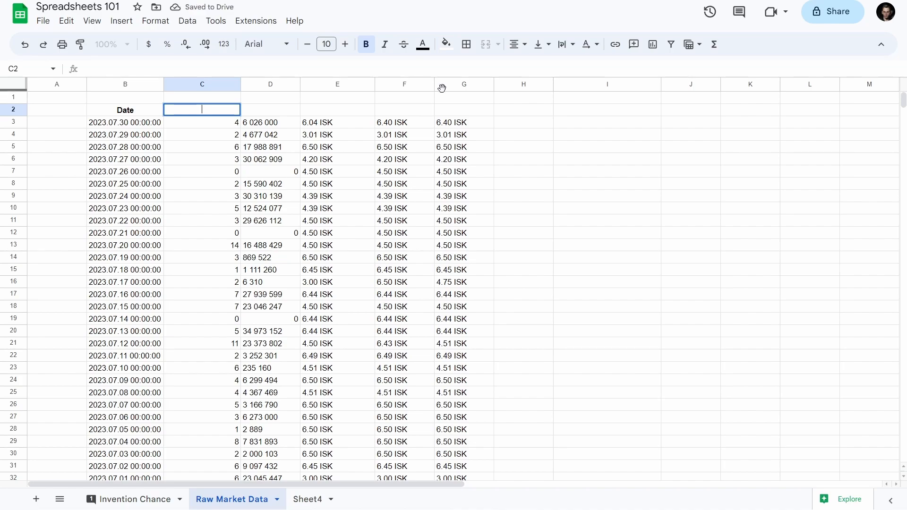
{"action": "type", "text": "Order"}
{"action": "key", "text": "Tab"}
{"action": "type", "text": "Qty"}
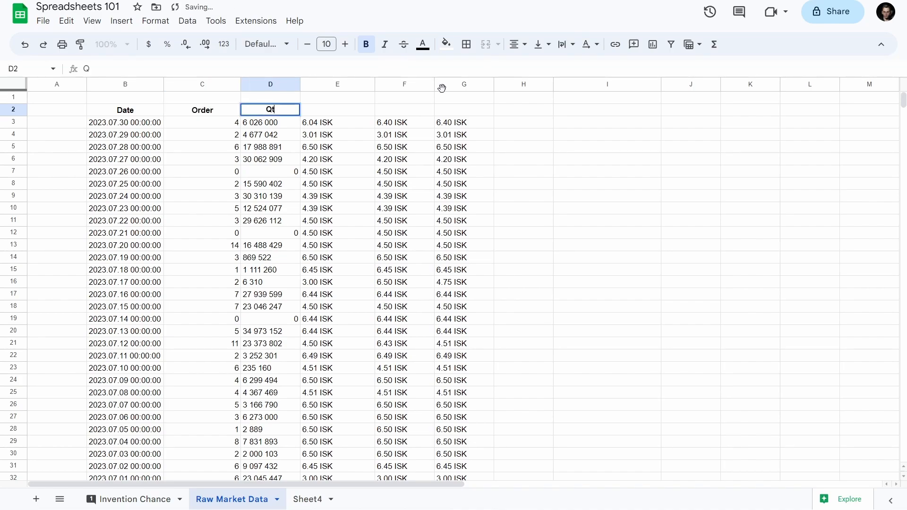
Step: Enter the headers Low, High and Avg in E2:G2 above the three price columns
{"action": "key", "text": "Tab"}
{"action": "type", "text": "Low"}
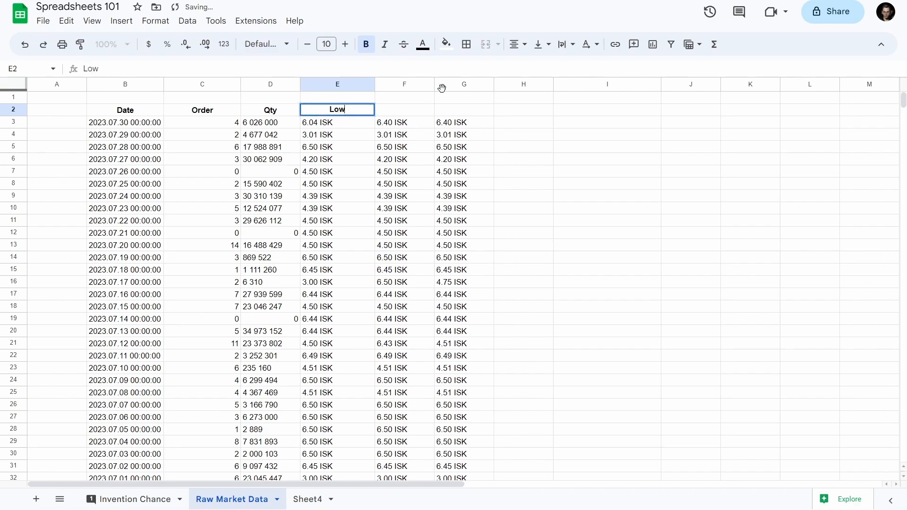
{"action": "key", "text": "Tab"}
{"action": "type", "text": "High"}
{"action": "key", "text": "shift+Tab"}
{"action": "key", "text": "Tab"}
{"action": "key", "text": "Tab"}
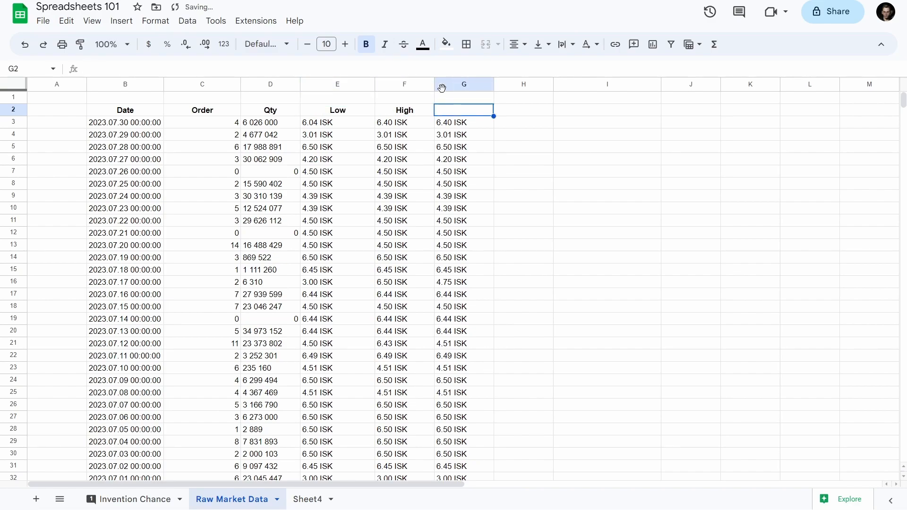
{"action": "type", "text": "Avg."}
{"action": "key", "text": "Return"}
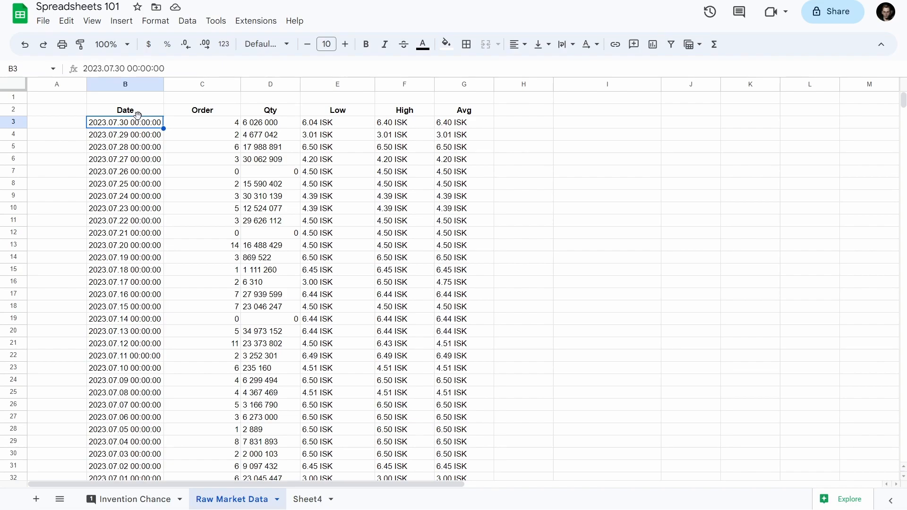
Step: Rename Sheet4 as Market Data
{"action": "left_click", "coordinate": [312, 502]}
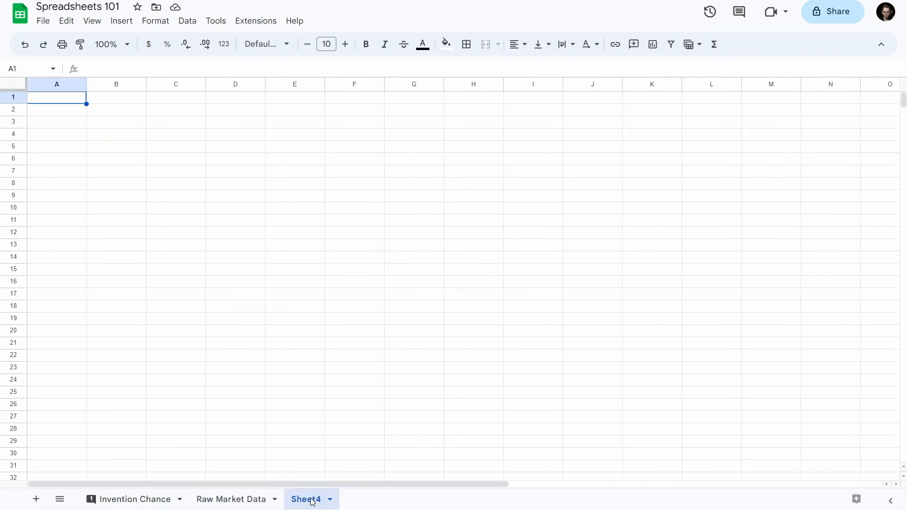
{"action": "left_click", "coordinate": [330, 500]}
{"action": "left_click", "coordinate": [336, 351]}
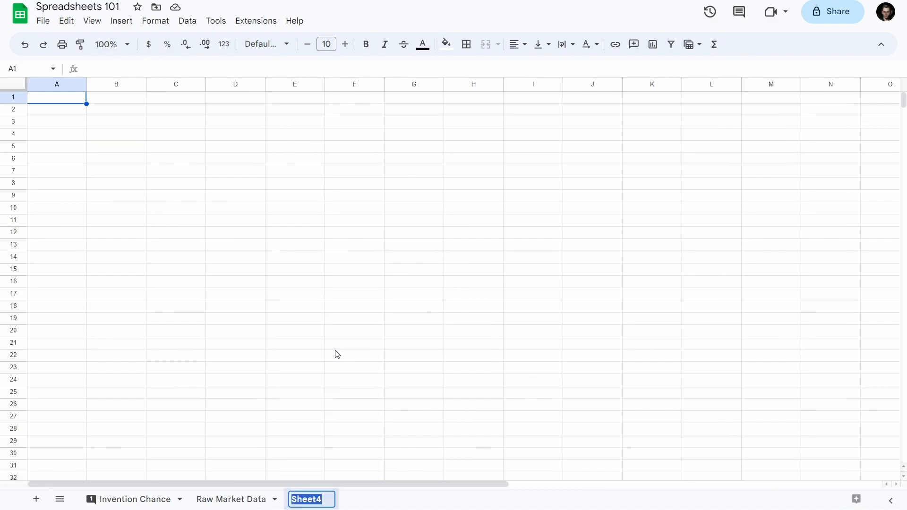
{"action": "type", "text": "Market Data"}
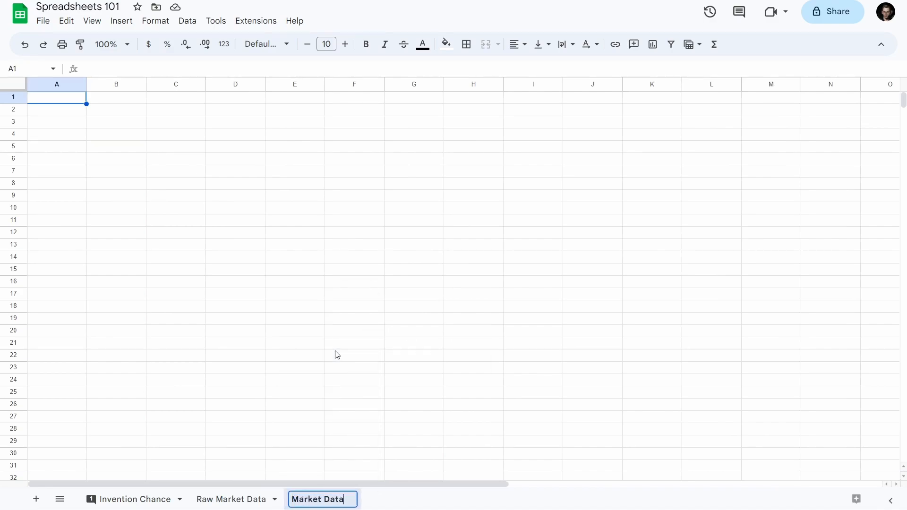
{"action": "key", "text": "Return"}
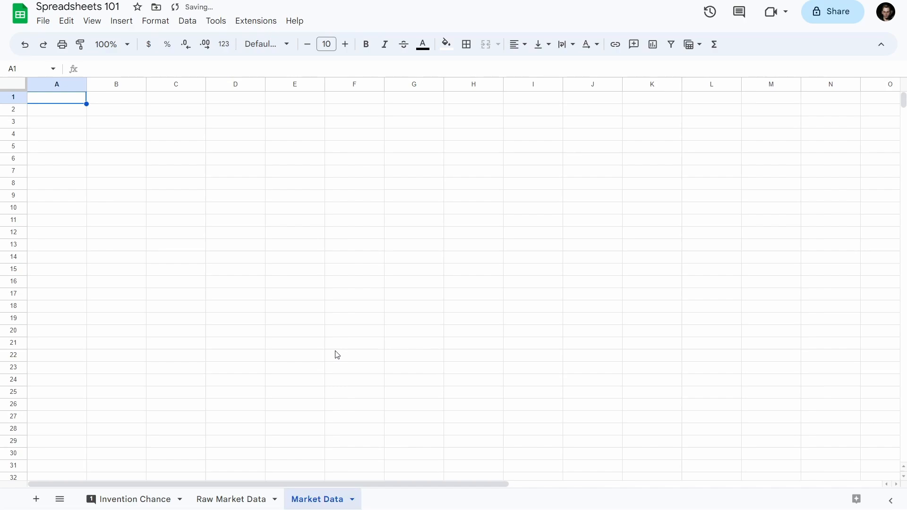
Step: Copy the six headers Date through Avg from B2:G2 of Raw Market Data into the Market Data sheet at B2
{"action": "left_click", "coordinate": [121, 113]}
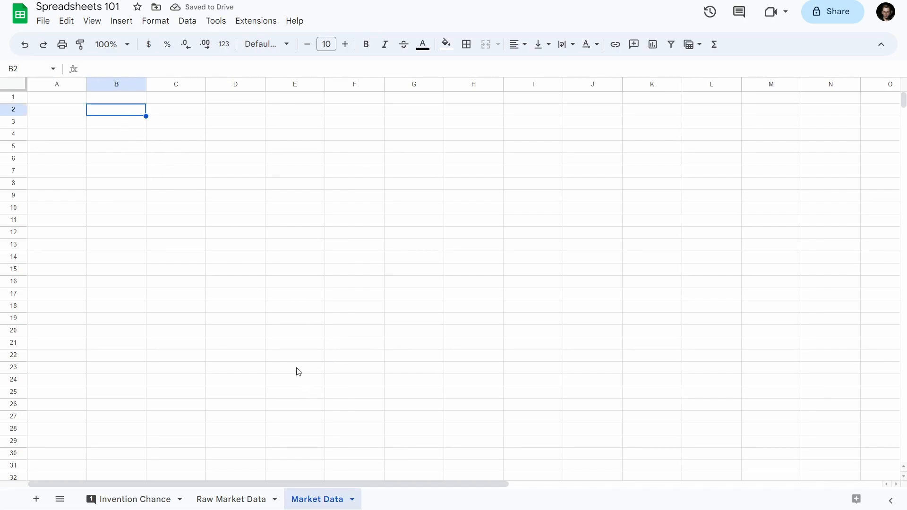
{"action": "left_click", "coordinate": [231, 500]}
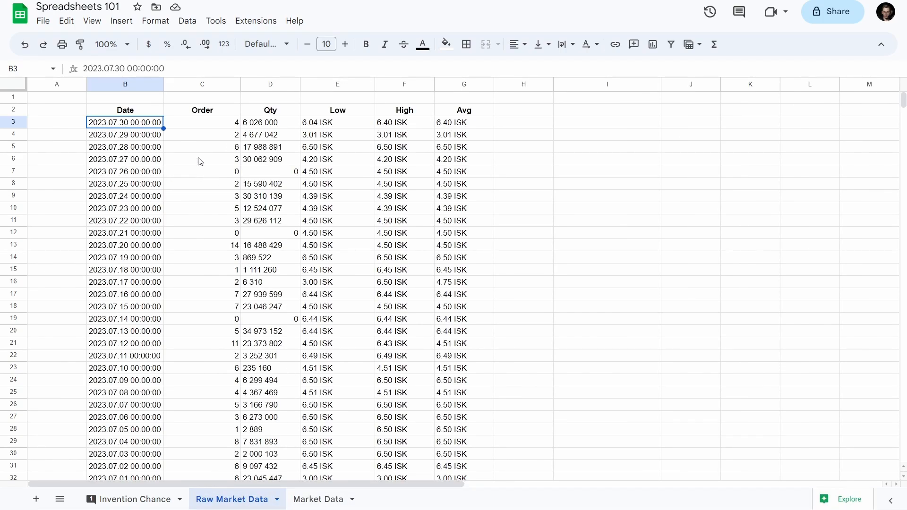
{"action": "left_click_drag", "start_coordinate": [123, 110], "coordinate": [463, 111]}
{"action": "key", "text": "ctrl+c"}
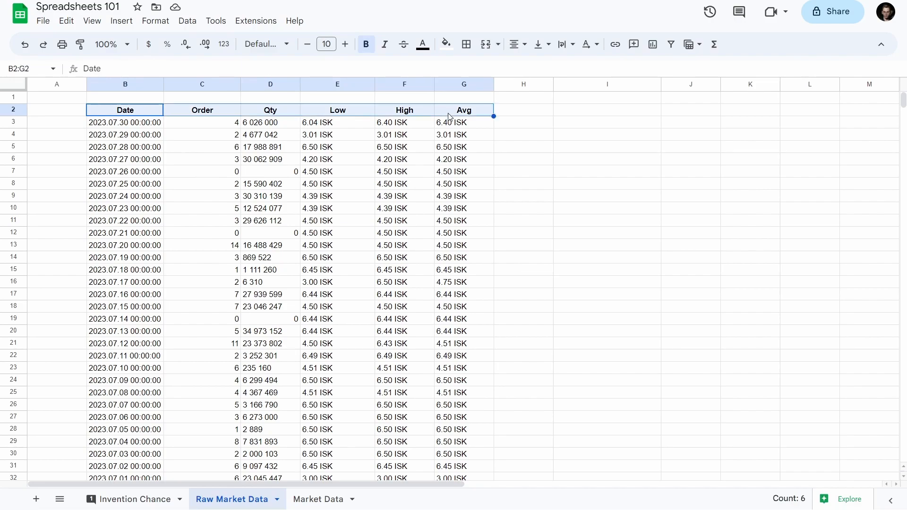
{"action": "left_click", "coordinate": [352, 498]}
{"action": "key", "text": "ctrl+v"}
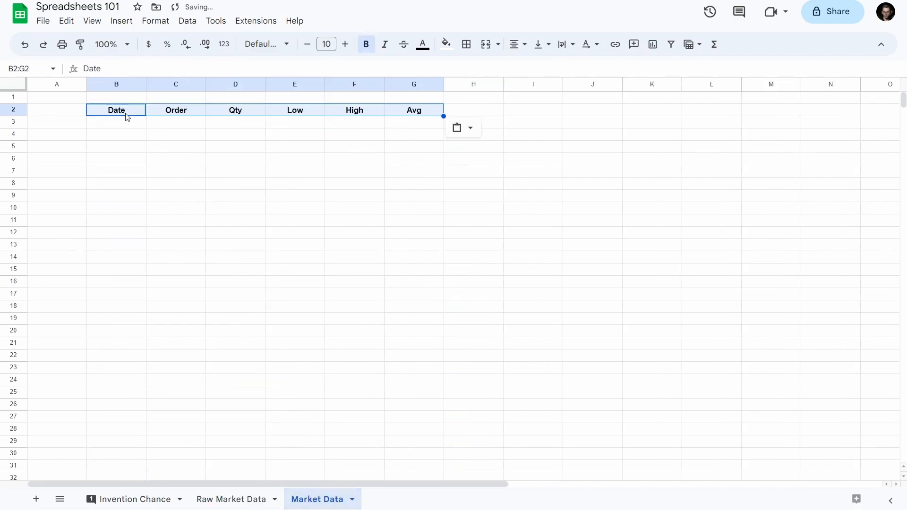
Step: Enter the formula ='Raw Market Data'!B3 under the Date header in B3 of the Market Data sheet
{"action": "left_click", "coordinate": [128, 125]}
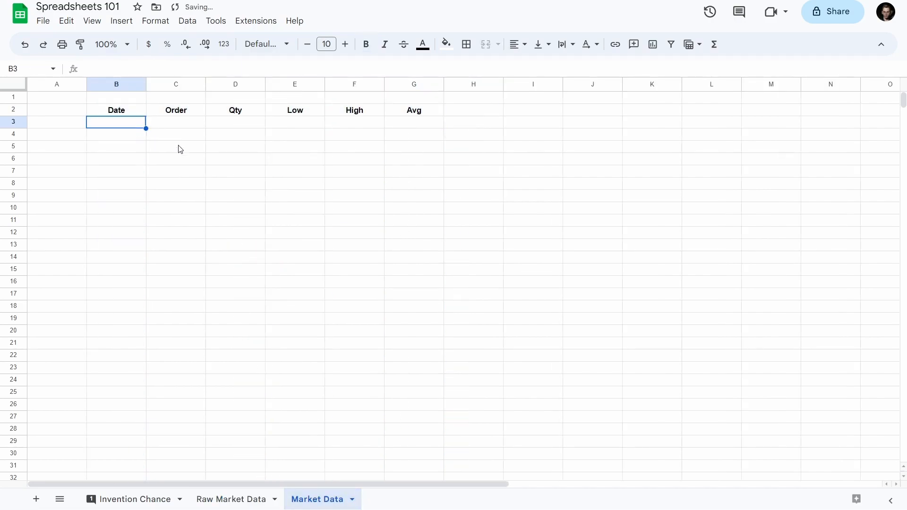
{"action": "type", "text": "="}
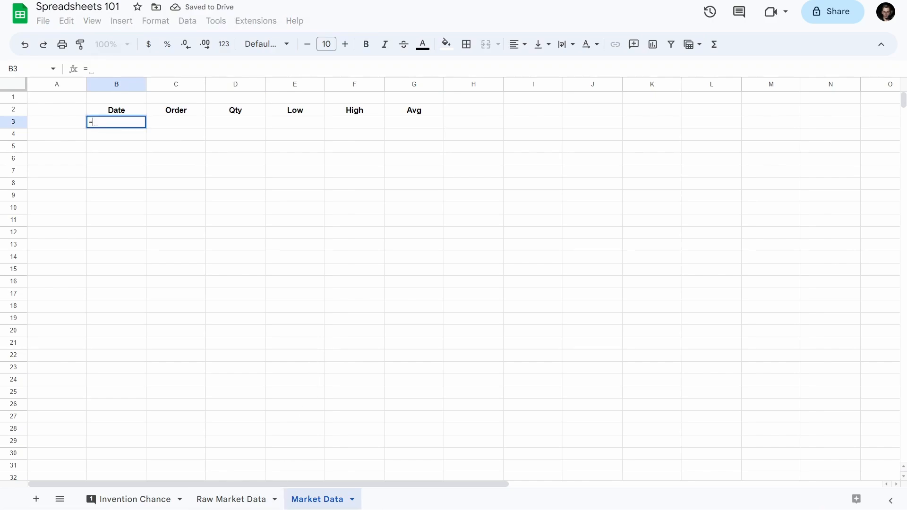
{"action": "left_click", "coordinate": [222, 499]}
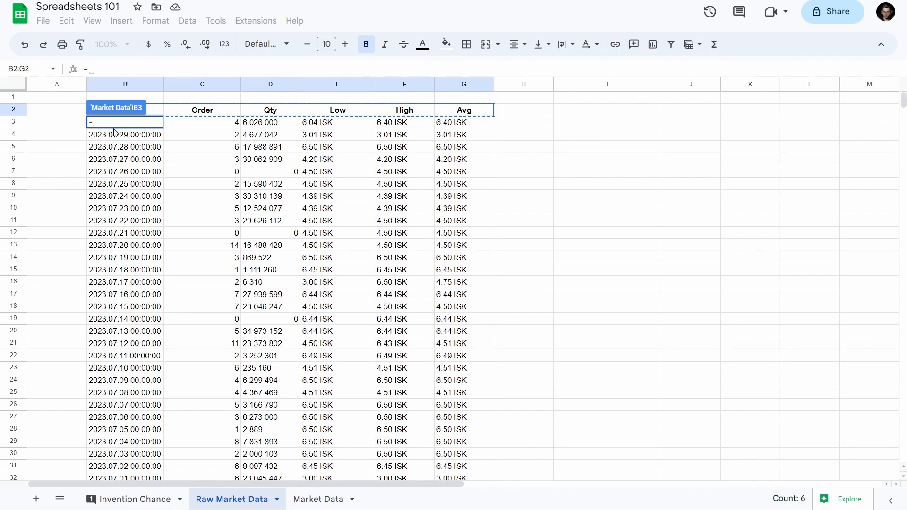
{"action": "type", "text": "'"}
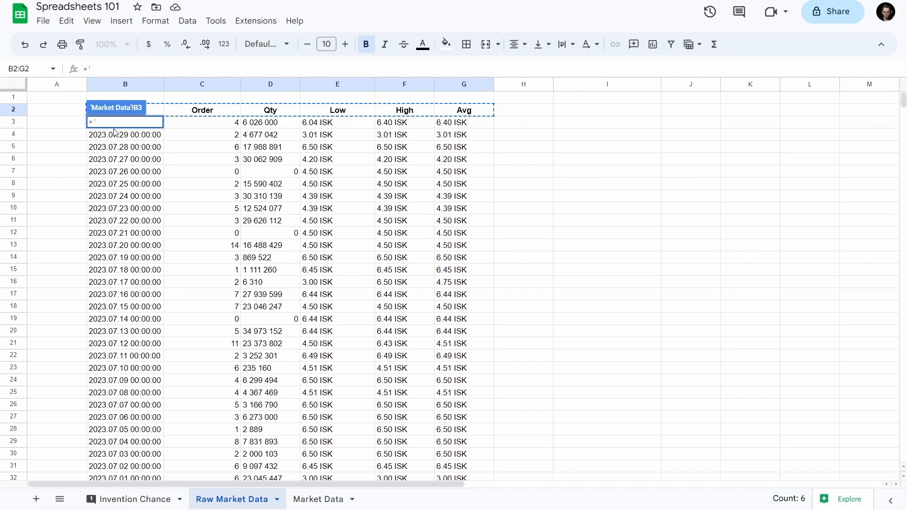
{"action": "key", "text": "BackSpace"}
{"action": "type", "text": "!ra"}
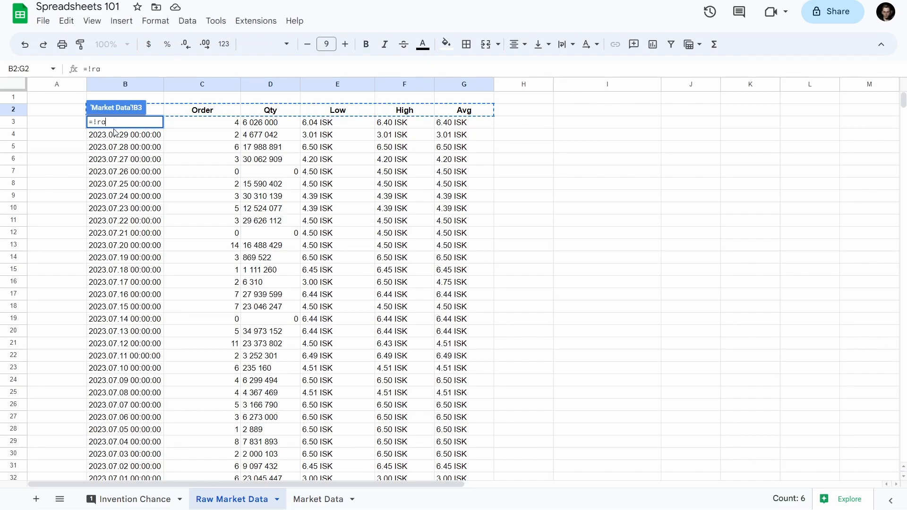
{"action": "key", "text": "BackSpace"}
{"action": "key", "text": "BackSpace"}
{"action": "key", "text": "BackSpace"}
{"action": "left_click", "coordinate": [60, 125]}
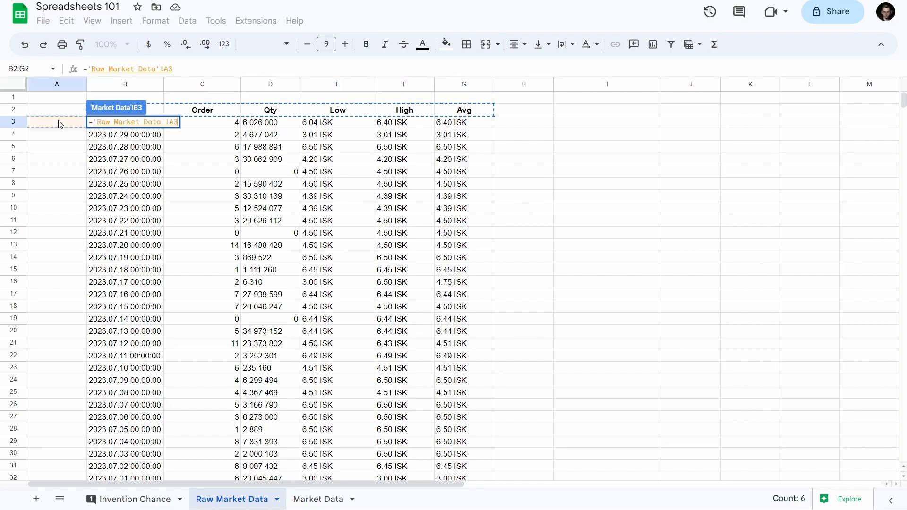
{"action": "key", "text": "Right"}
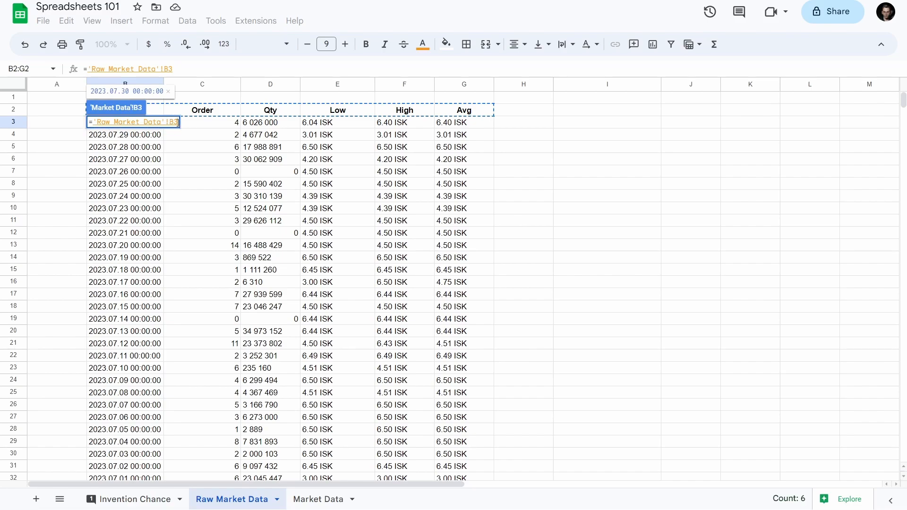
{"action": "left_click", "coordinate": [177, 123]}
{"action": "key", "text": "Return"}
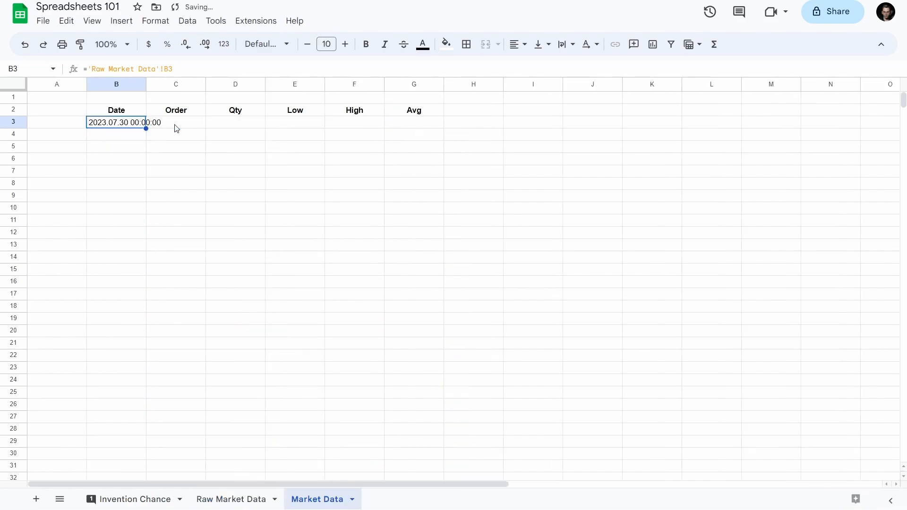
Step: Fit column B to its content and fill the B3 reference formula across to G3
{"action": "double_click", "coordinate": [147, 84]}
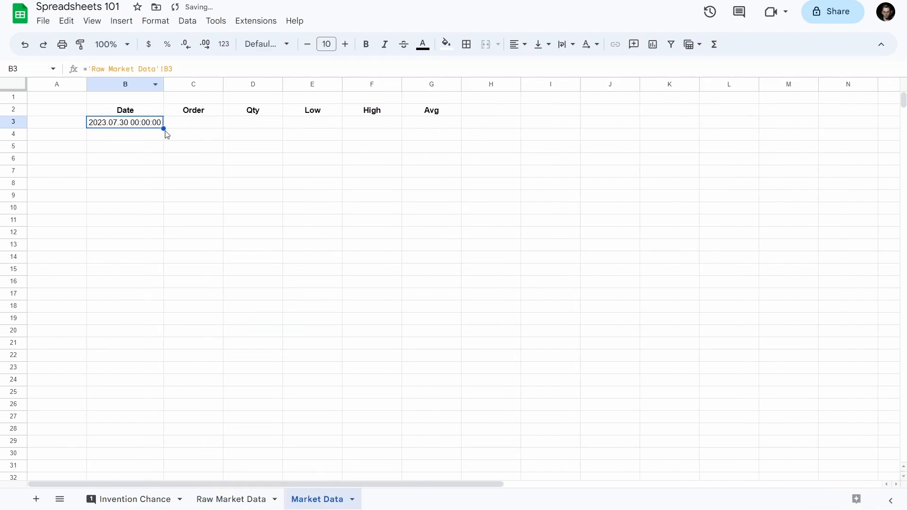
{"action": "left_click_drag", "start_coordinate": [164, 129], "coordinate": [446, 127]}
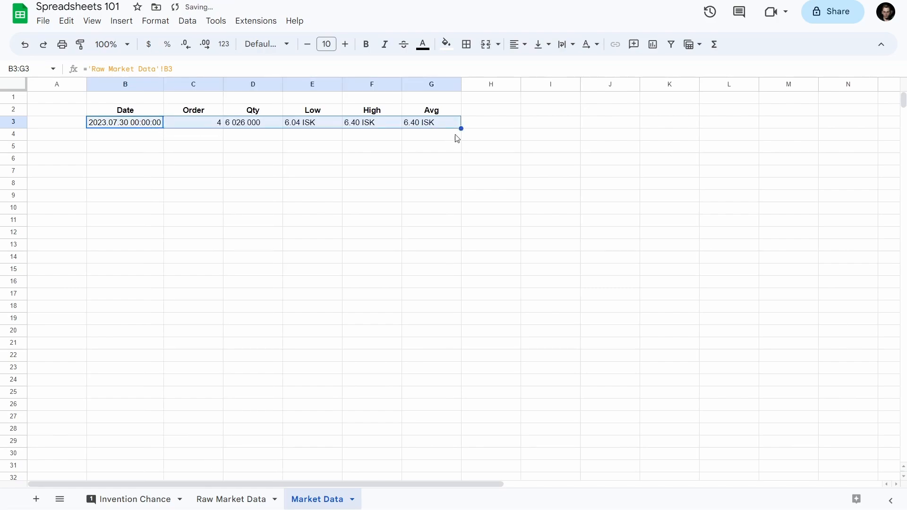
{"action": "left_click", "coordinate": [181, 129]}
{"action": "left_click", "coordinate": [135, 126]}
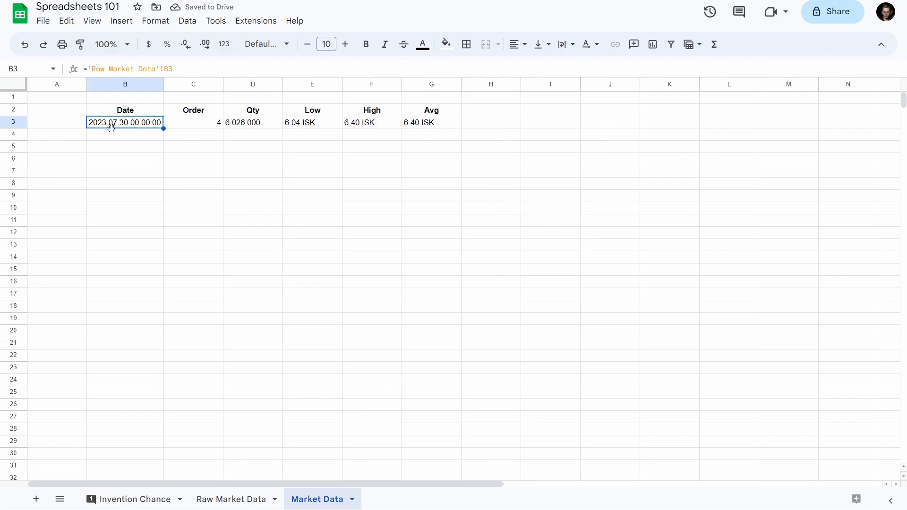
Step: Name columns B:G of the Raw Market Data sheet as the range RawMarketData
{"action": "left_click", "coordinate": [236, 504]}
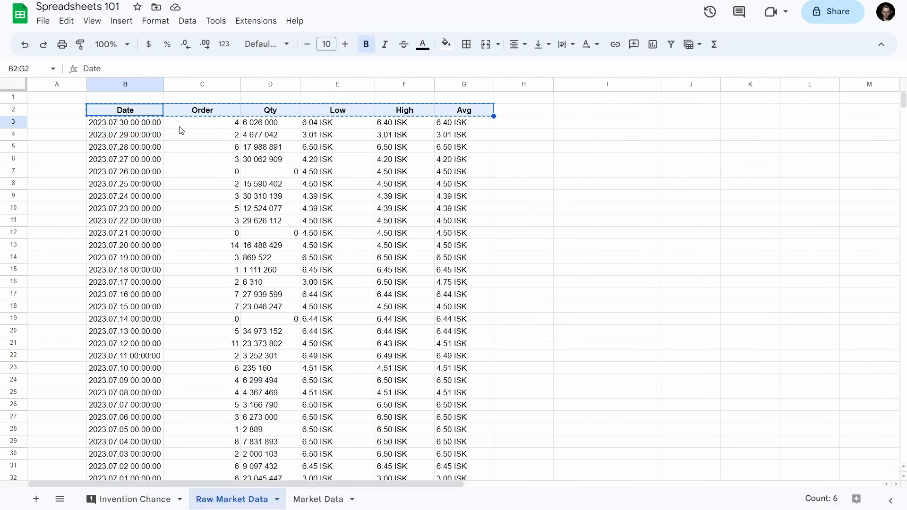
{"action": "left_click", "coordinate": [139, 152]}
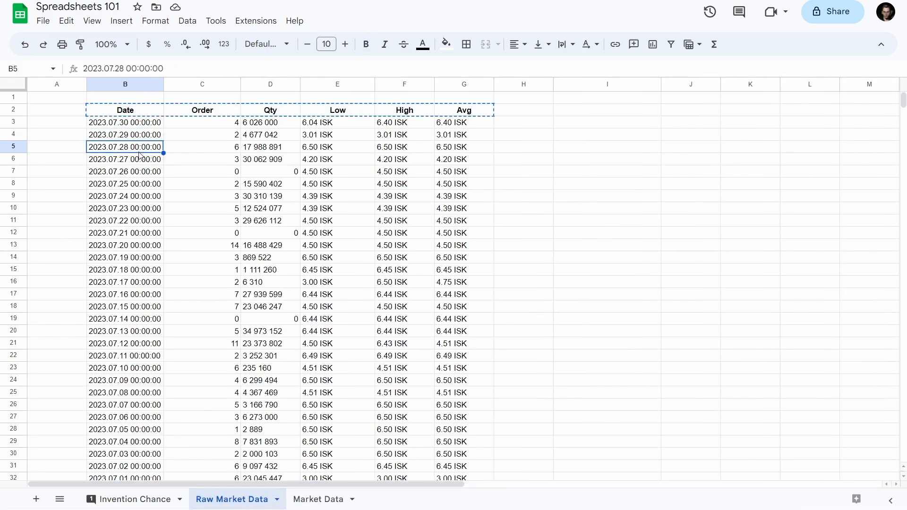
{"action": "left_click", "coordinate": [116, 85]}
{"action": "left_click", "coordinate": [464, 84], "text": "shift"}
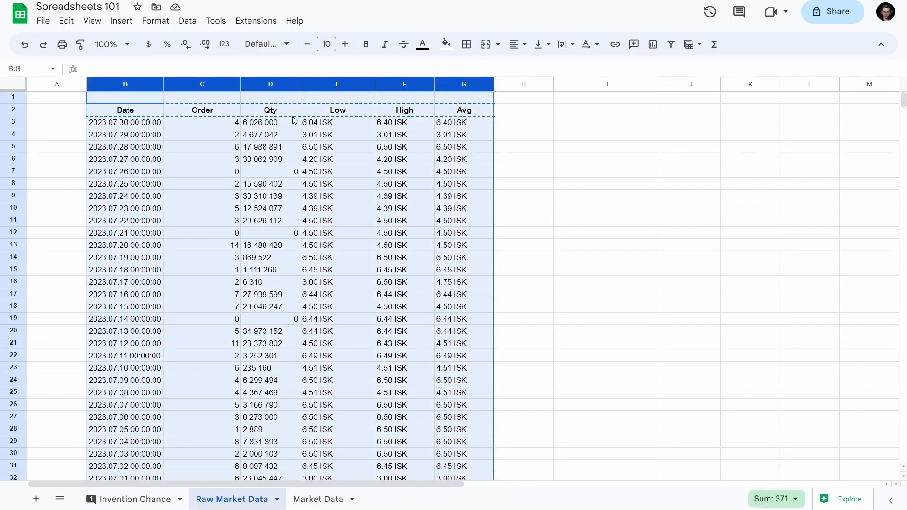
{"action": "left_click", "coordinate": [29, 68]}
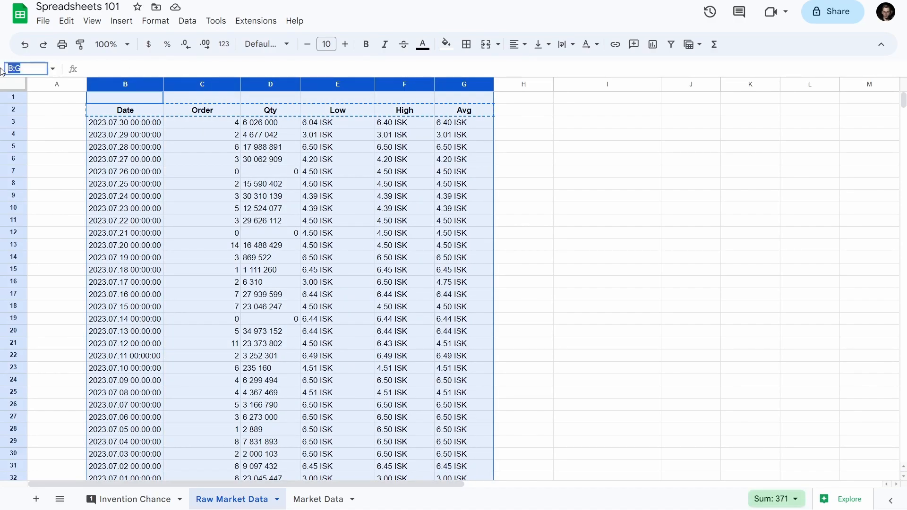
{"action": "type", "text": "RawMarketData"}
{"action": "key", "text": "Return"}
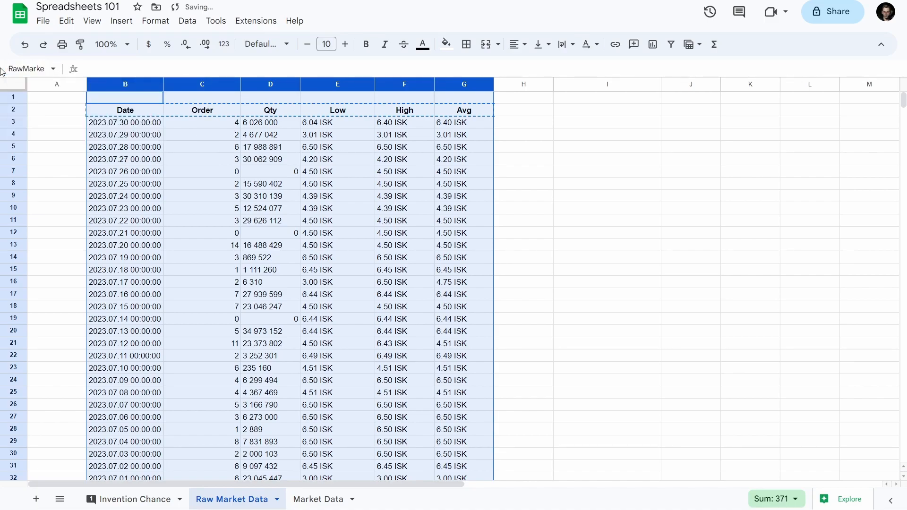
Step: Try replacing the cell reference in B3 of the Market Data sheet with the named range, as =RawMarketData
{"action": "left_click", "coordinate": [326, 499]}
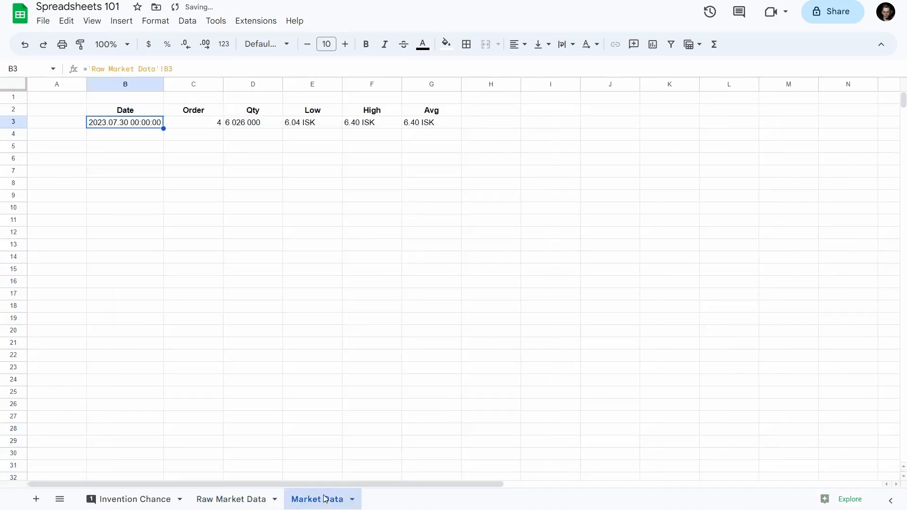
{"action": "left_click", "coordinate": [93, 70]}
{"action": "left_click_drag", "start_coordinate": [93, 70], "coordinate": [174, 70]}
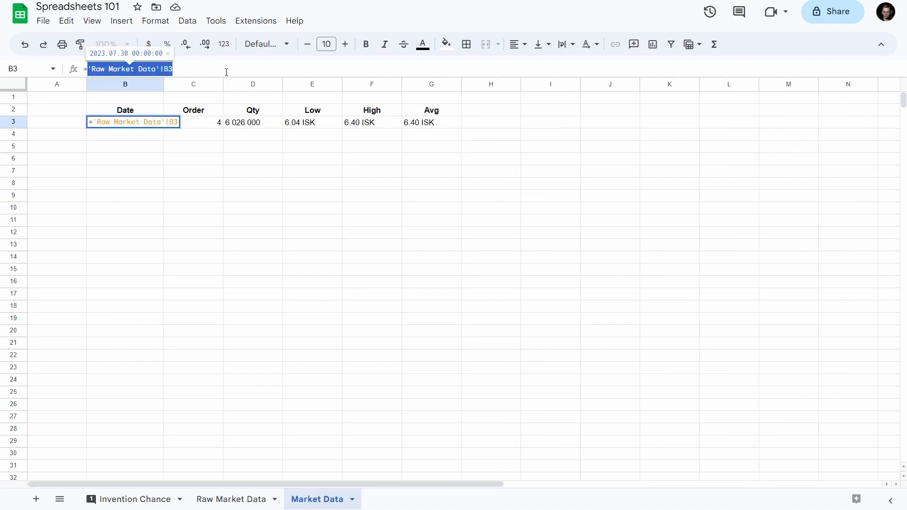
{"action": "type", "text": "Raw"}
{"action": "key", "text": "Tab"}
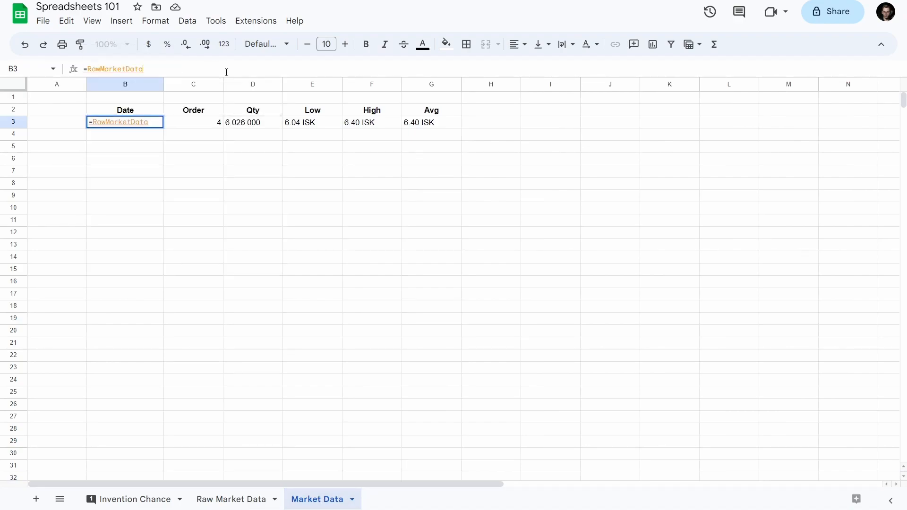
{"action": "key", "text": "Return"}
{"action": "key", "text": "Up"}
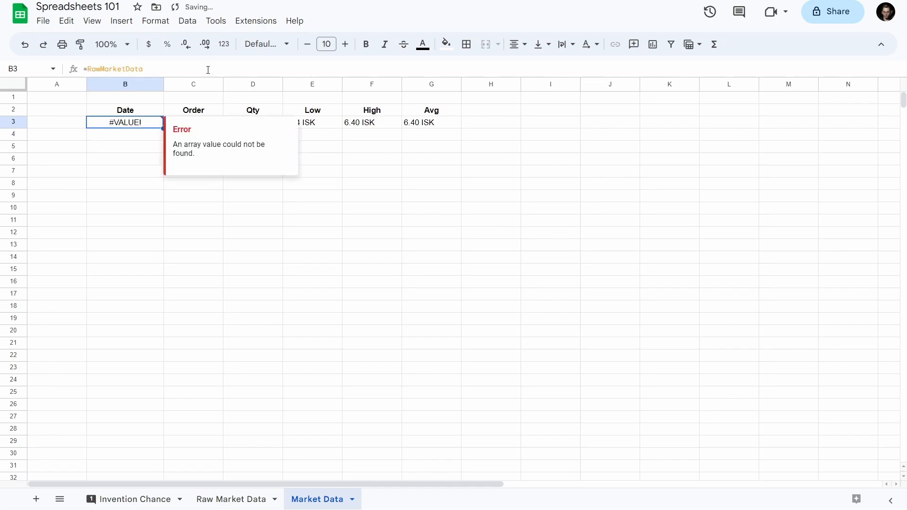
Step: Try referencing the whole sheet by name by changing the B3 formula to ='Raw Market Data'
{"action": "left_click", "coordinate": [208, 70]}
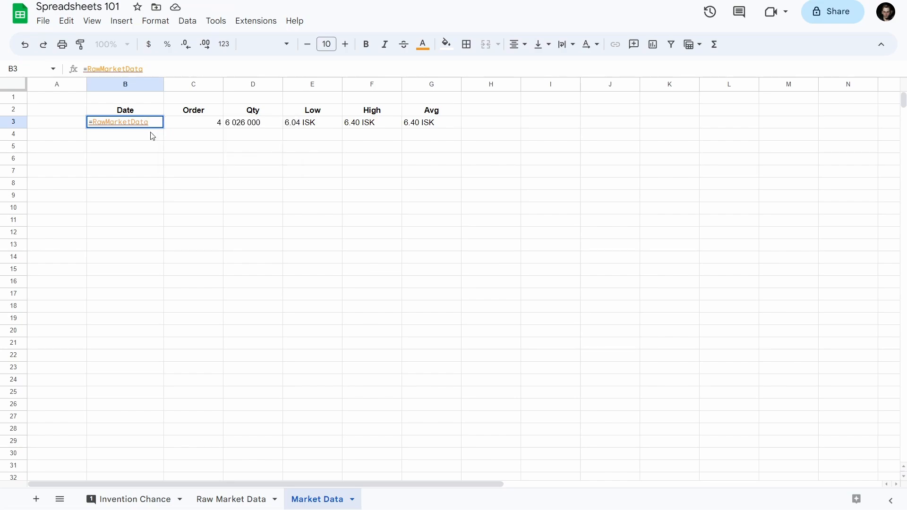
{"action": "mouse_move", "coordinate": [152, 125]}
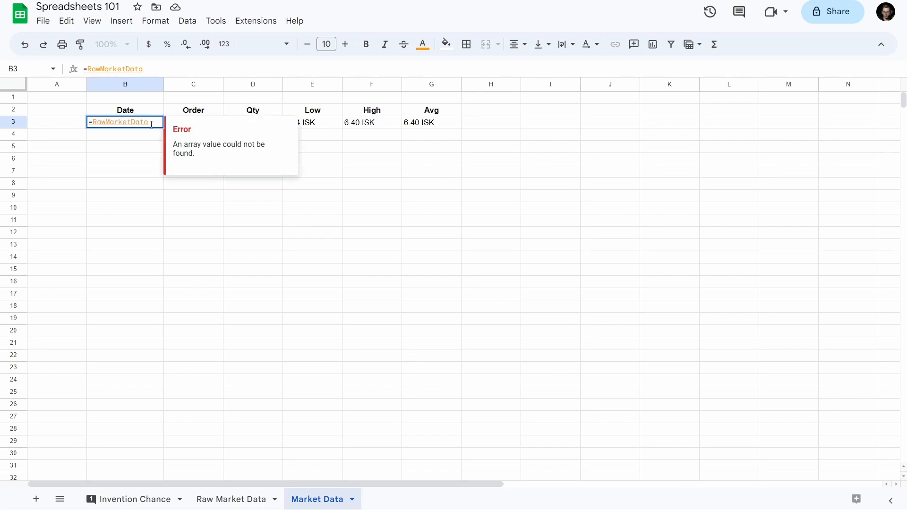
{"action": "key", "text": "ctrl+shift+Left"}
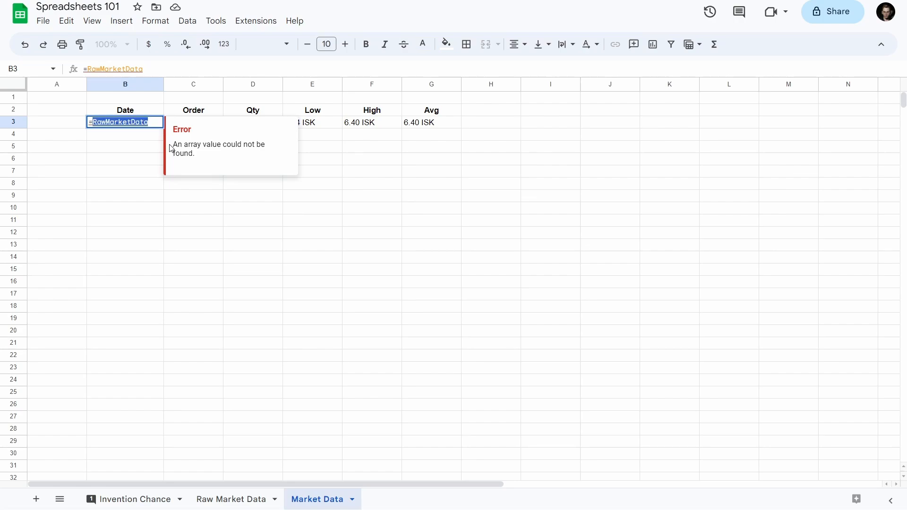
{"action": "type", "text": "'Raw Market"}
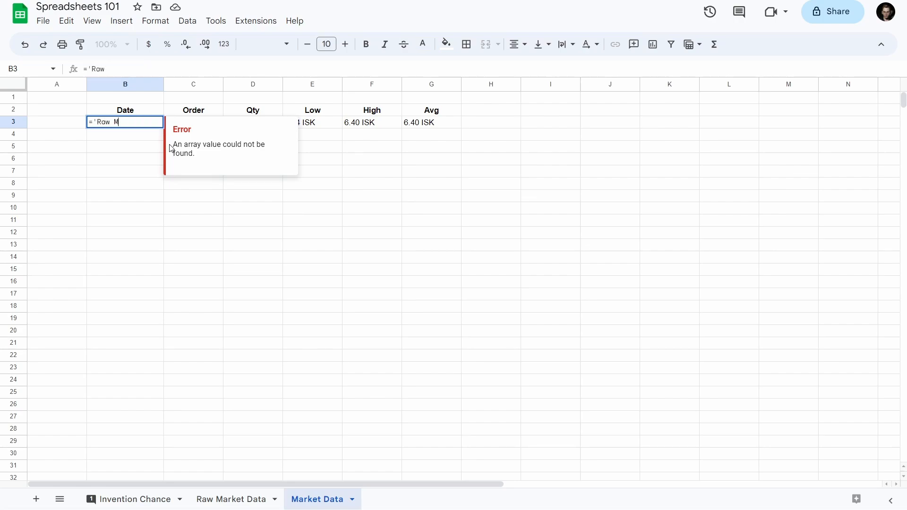
{"action": "type", "text": " Data'"}
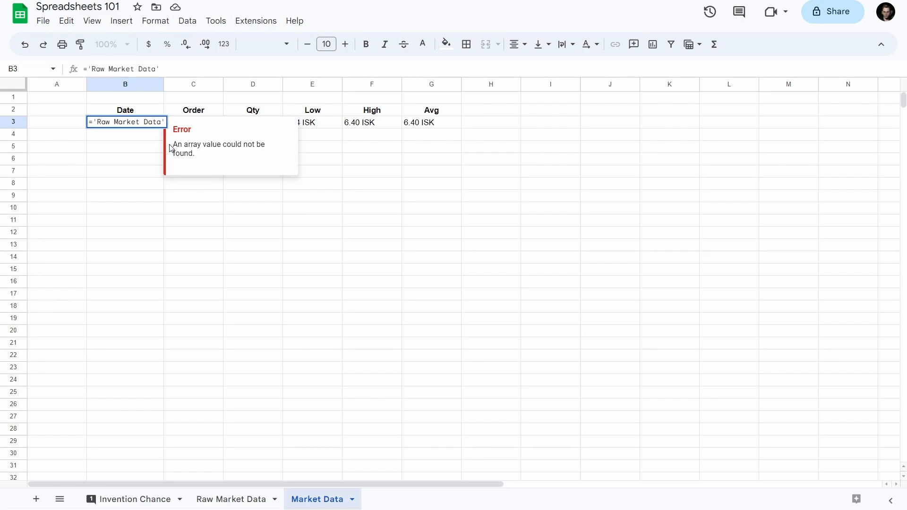
{"action": "left_click_drag", "start_coordinate": [93, 122], "coordinate": [184, 128]}
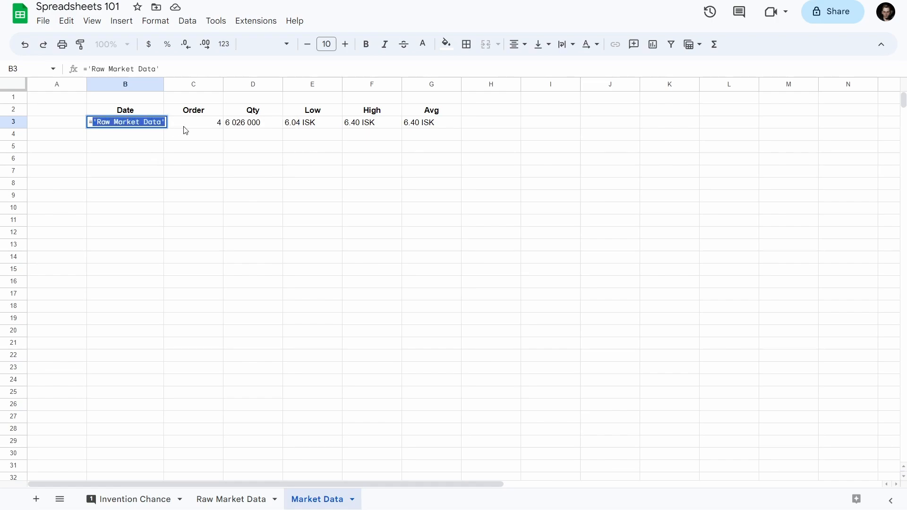
{"action": "left_click", "coordinate": [163, 123]}
{"action": "left_click", "coordinate": [172, 126]}
{"action": "left_click", "coordinate": [135, 127]}
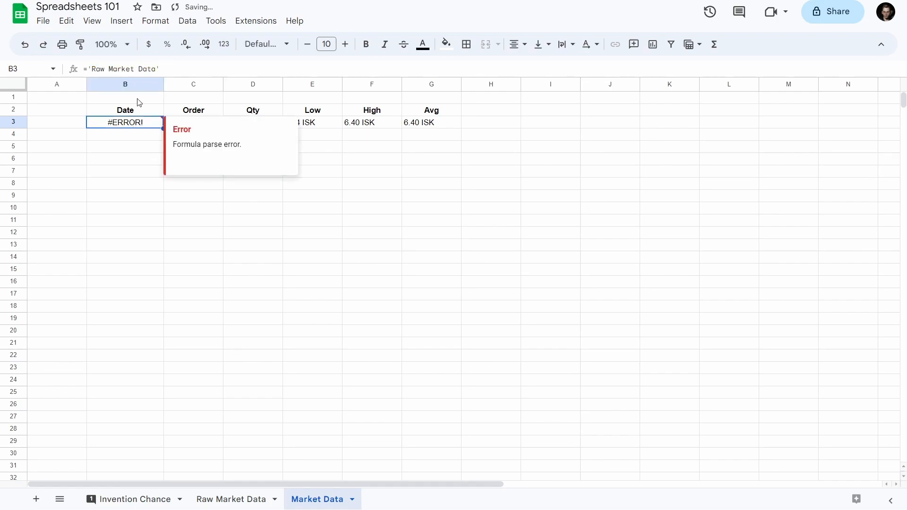
Step: Correct the formula in B3 of the Market Data sheet to ='Raw Market Data'!B3
{"action": "key", "text": "Return"}
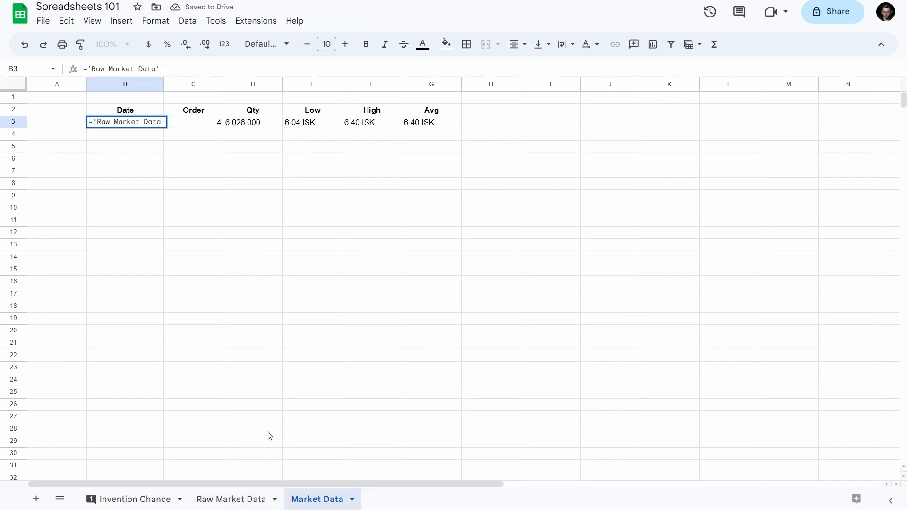
{"action": "type", "text": "!"}
{"action": "type", "text": "A2"}
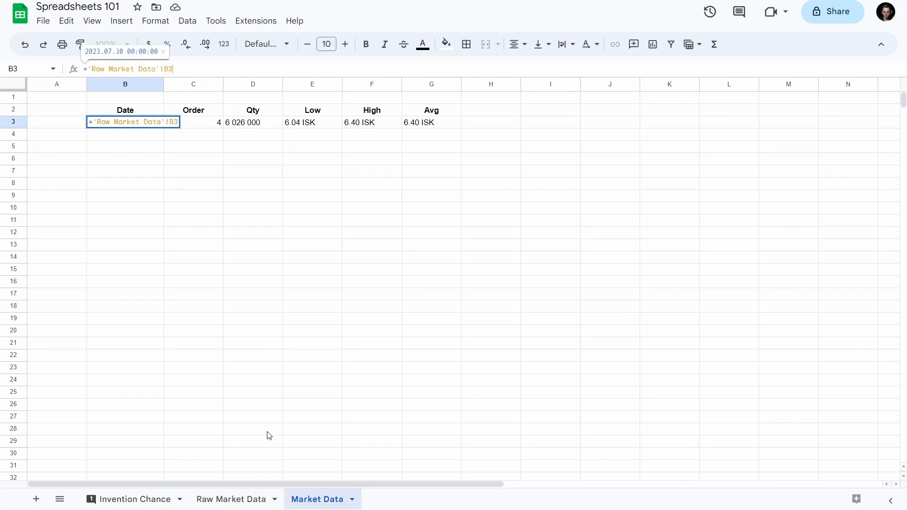
{"action": "key", "text": "Return"}
{"action": "key", "text": "Up"}
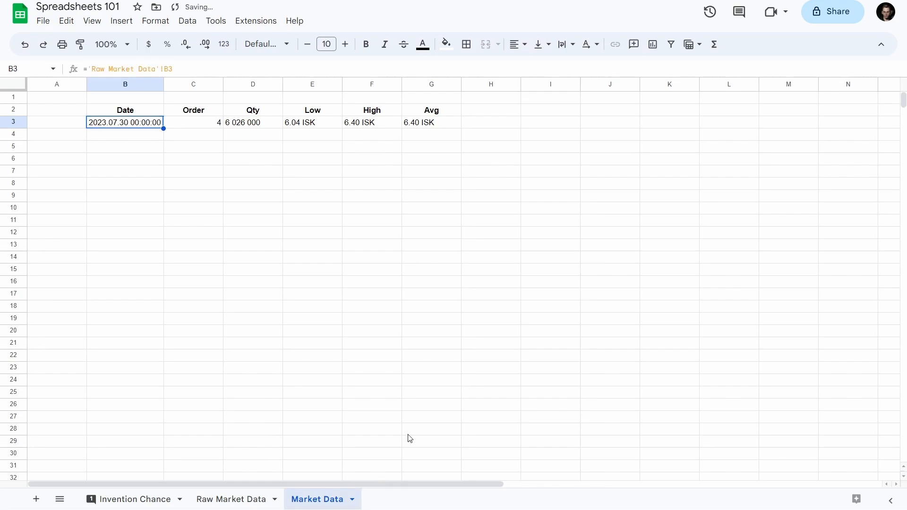
Step: Wrap the B3 reference in a SUBSTITUTE function, with 'Raw Market Data'!B3 as the text to search
{"action": "left_click", "coordinate": [188, 126]}
{"action": "left_click", "coordinate": [140, 124]}
{"action": "left_click", "coordinate": [135, 71]}
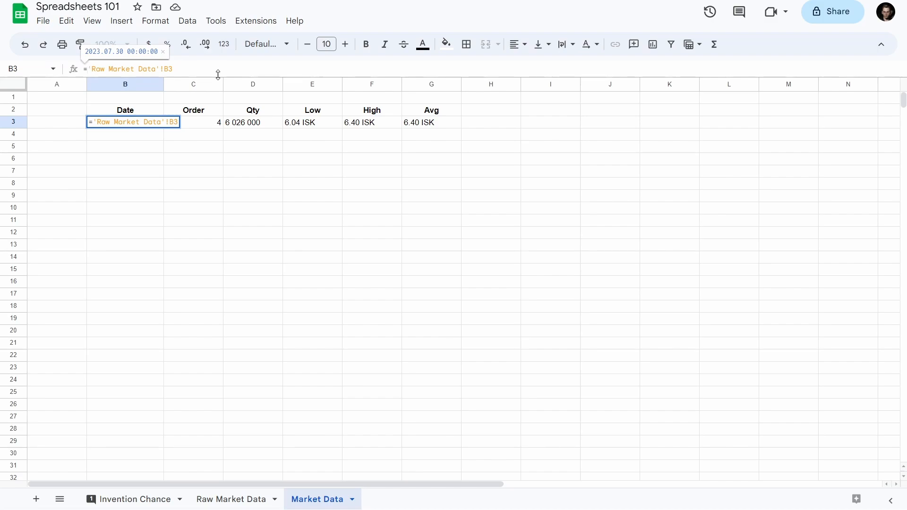
{"action": "type", "text": "SUBSTITUTE('Raw Market Data'!B3"}
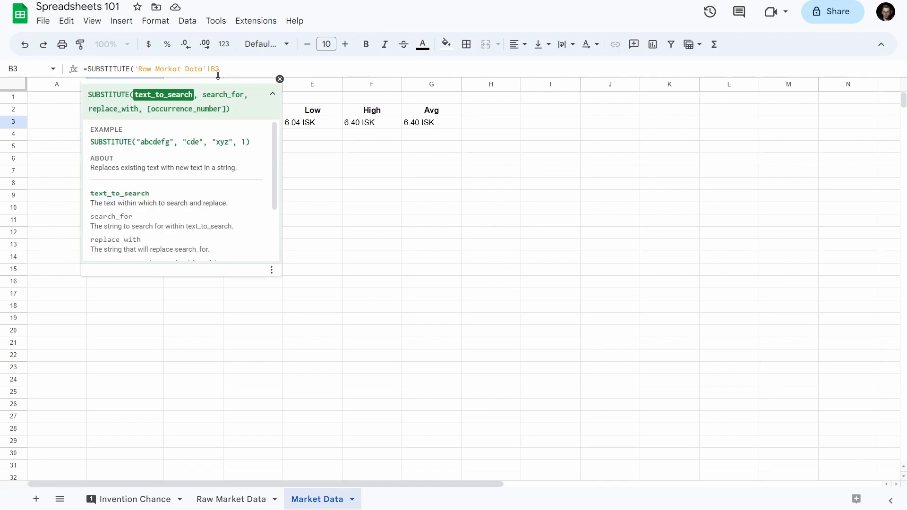
{"action": "type", "text": ","}
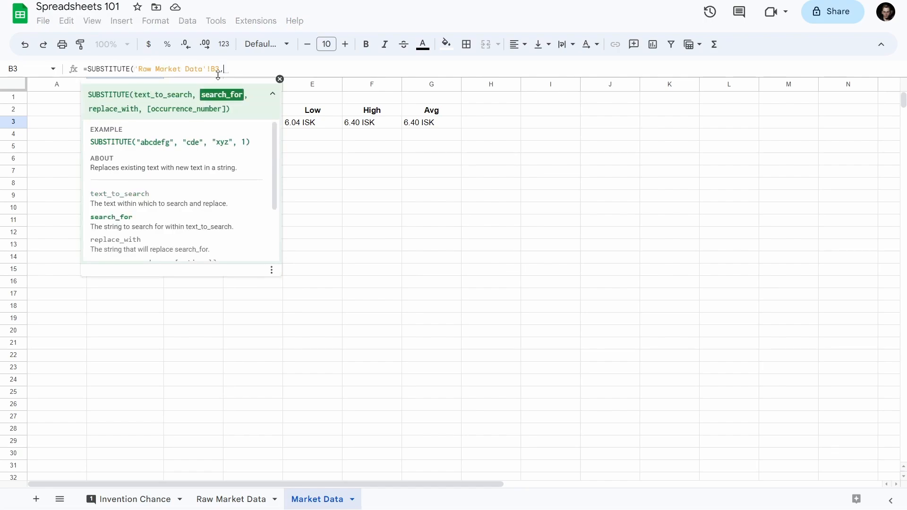
Step: Complete the SUBSTITUTE formula in B3 so it replaces "." with "-" in the raw date
{"action": "type", "text": " \""}
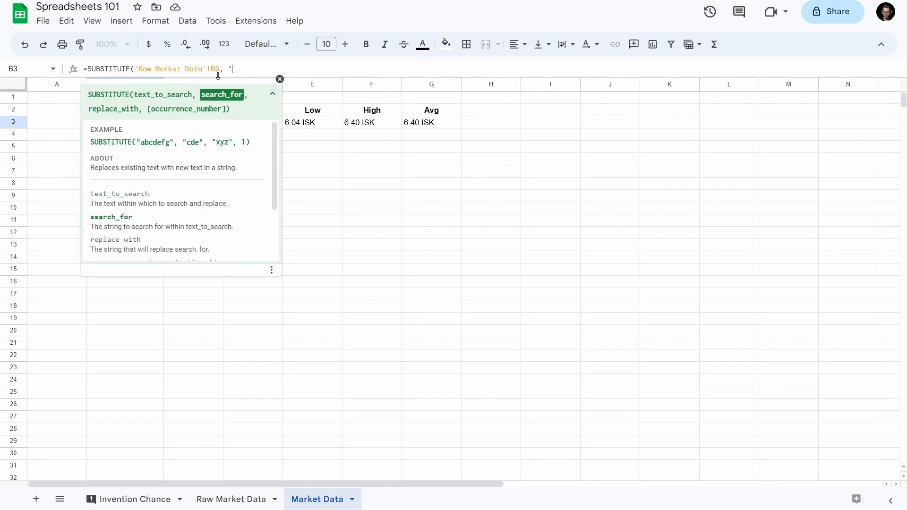
{"action": "type", "text": ".\", \"-"}
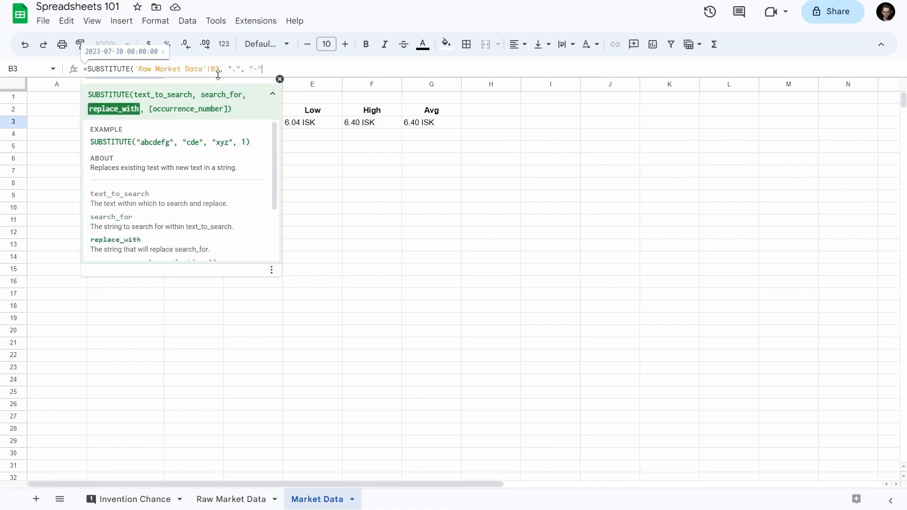
{"action": "type", "text": "\")"}
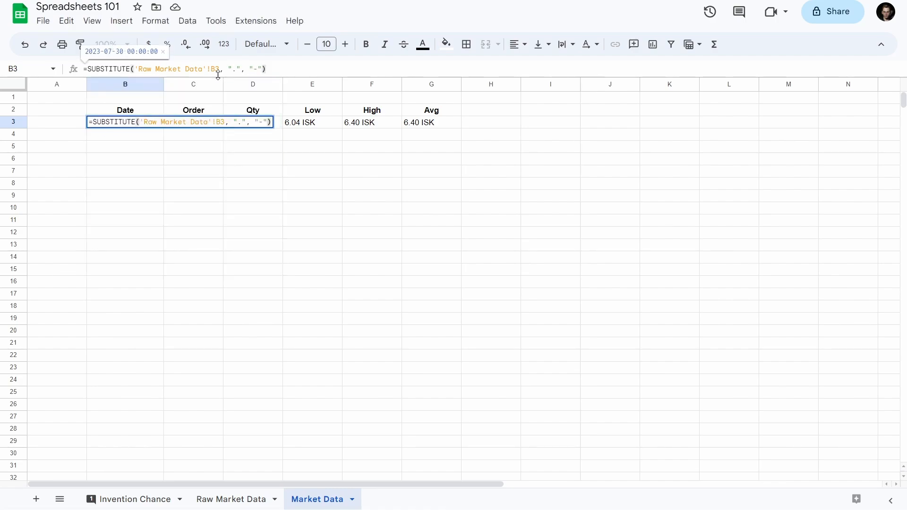
Step: Wrap B3's SUBSTITUTE expression in DATEVALUE to convert the text into a date value
{"action": "type", "text": ")"}
{"action": "key", "text": "Right"}
{"action": "type", "text": "DATEVAL"}
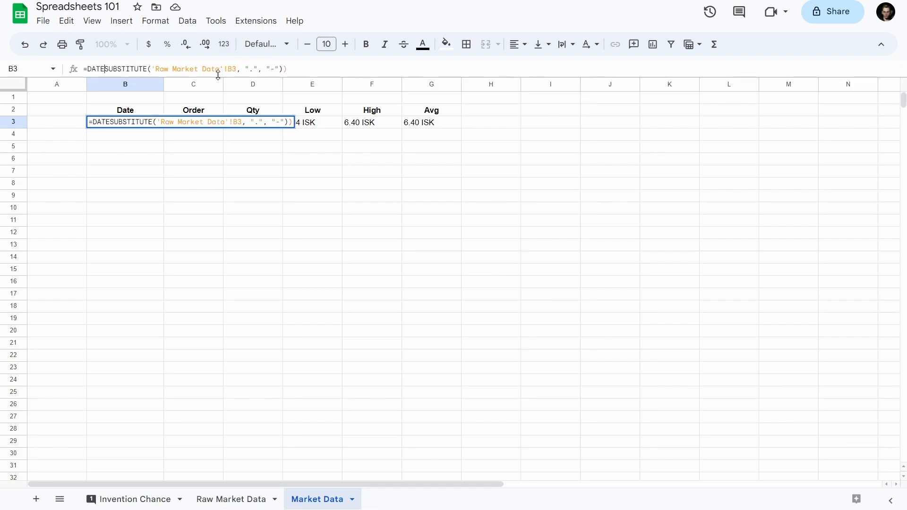
{"action": "type", "text": "UE("}
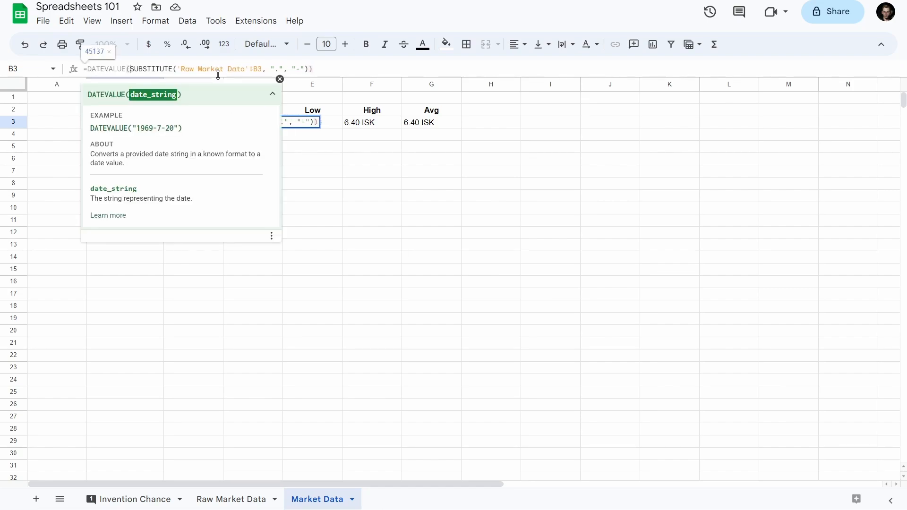
{"action": "key", "text": "Return"}
{"action": "key", "text": "Up"}
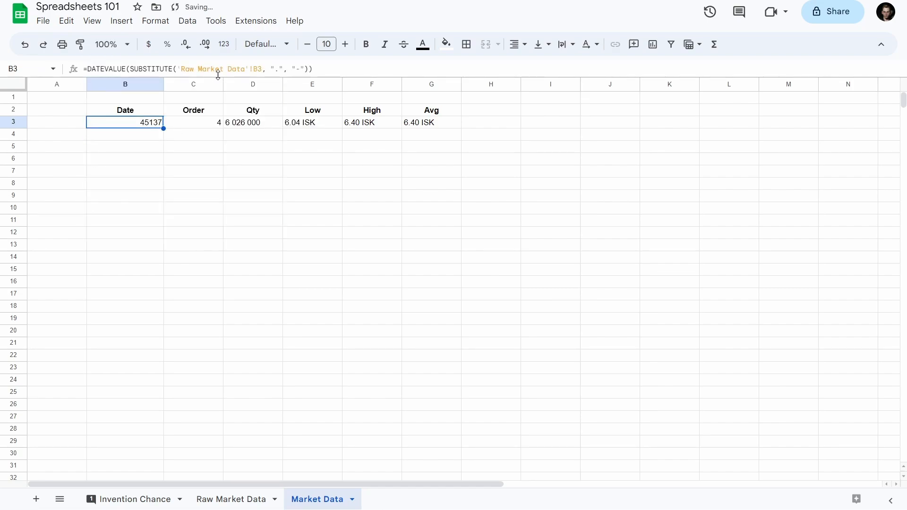
Step: Apply the Date time number format to the whole Date column (B)
{"action": "left_click", "coordinate": [122, 84]}
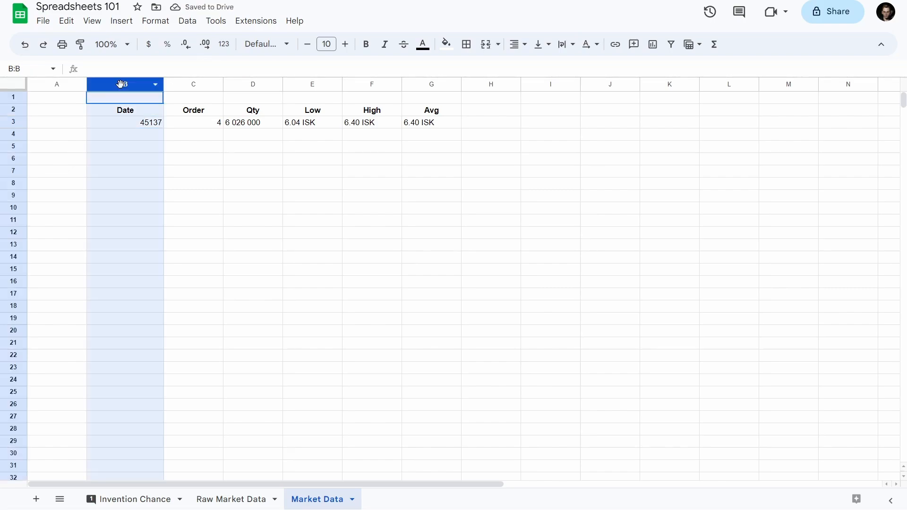
{"action": "left_click", "coordinate": [122, 21]}
{"action": "mouse_move", "coordinate": [156, 21]}
{"action": "mouse_move", "coordinate": [168, 78]}
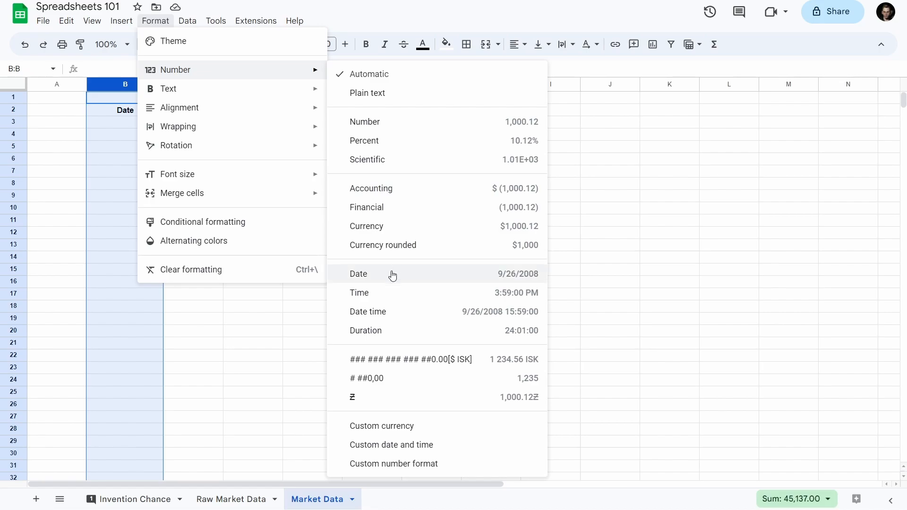
{"action": "left_click", "coordinate": [391, 317]}
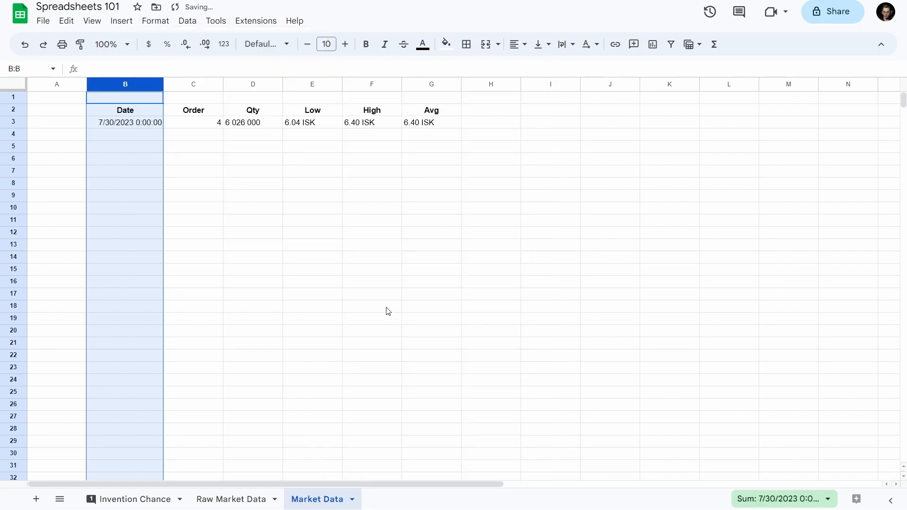
Step: Set the number format of column B to Date
{"action": "left_click", "coordinate": [147, 22]}
{"action": "mouse_move", "coordinate": [302, 73]}
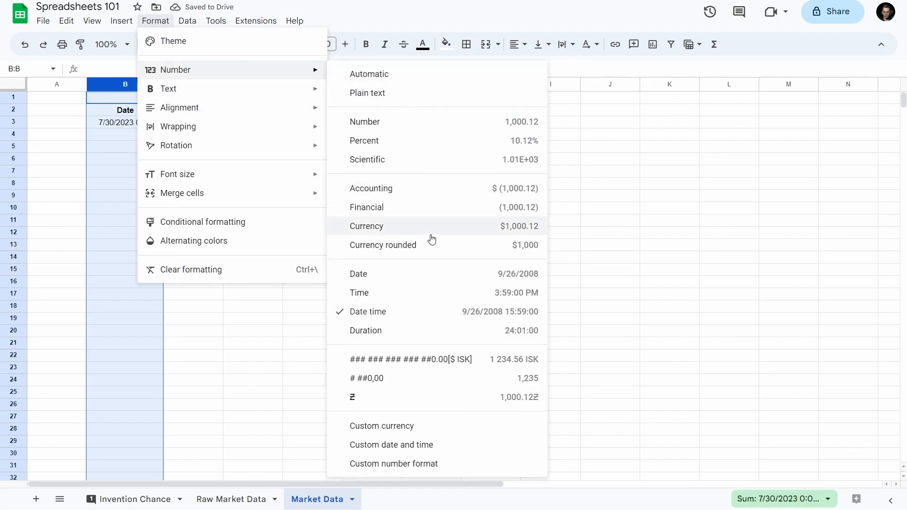
{"action": "left_click", "coordinate": [421, 274]}
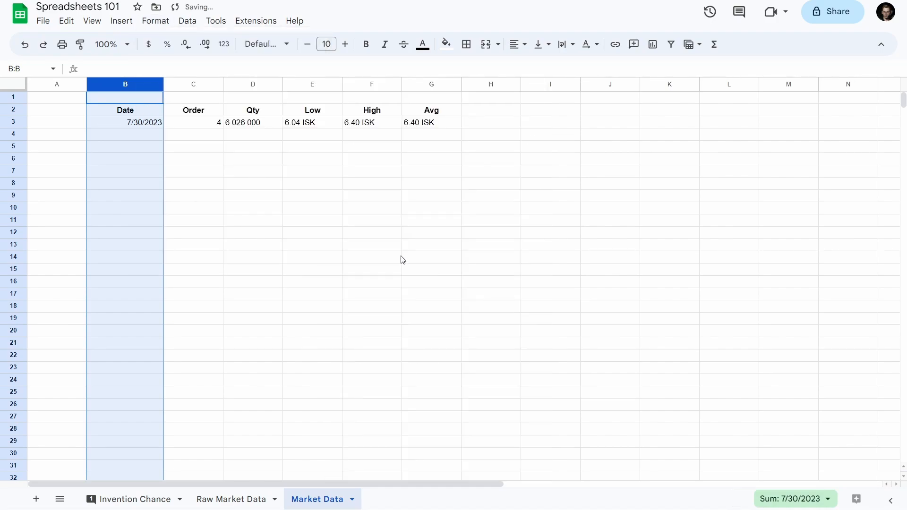
Step: Change the Qty formula in D3 to =SUBSTITUTE('Raw Market Data'!D3, " ", "") to strip the spaces
{"action": "left_click", "coordinate": [189, 126]}
{"action": "left_click", "coordinate": [264, 127]}
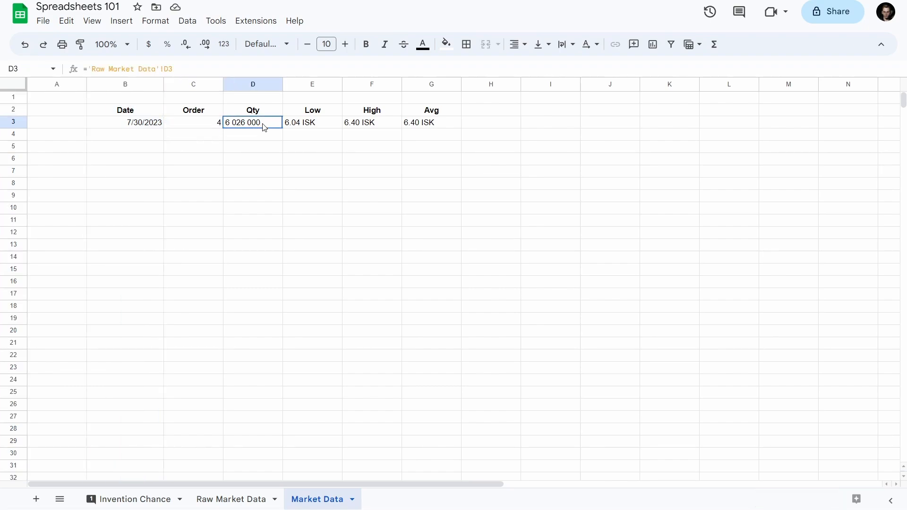
{"action": "left_click", "coordinate": [175, 70]}
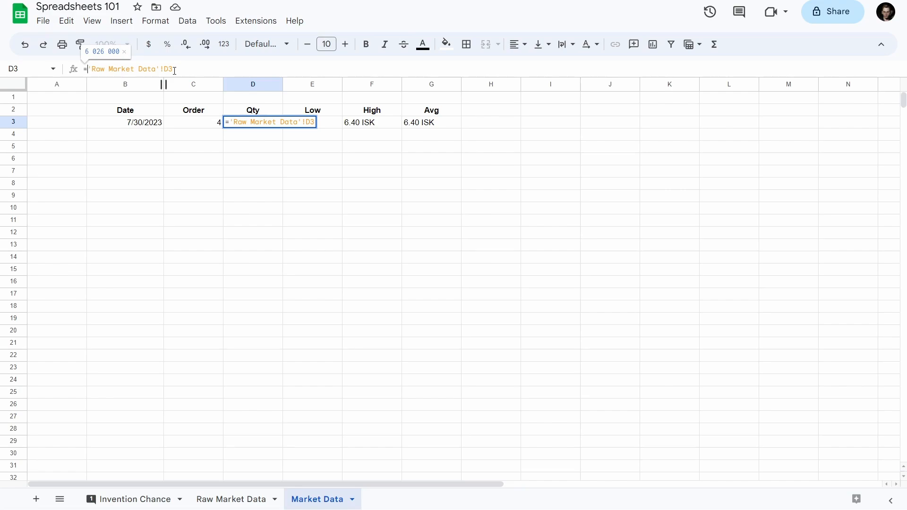
{"action": "type", "text": "SUB"}
{"action": "key", "text": "Down"}
{"action": "key", "text": "Tab"}
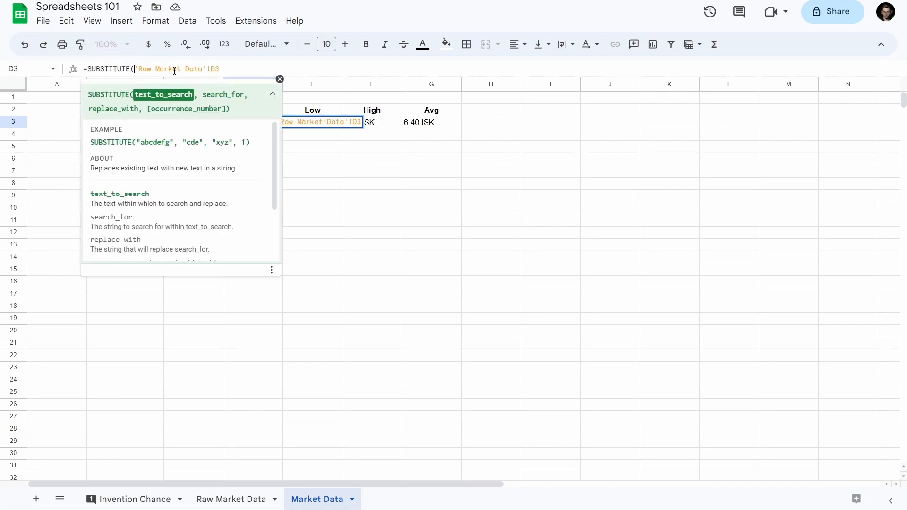
{"action": "type", "text": ","}
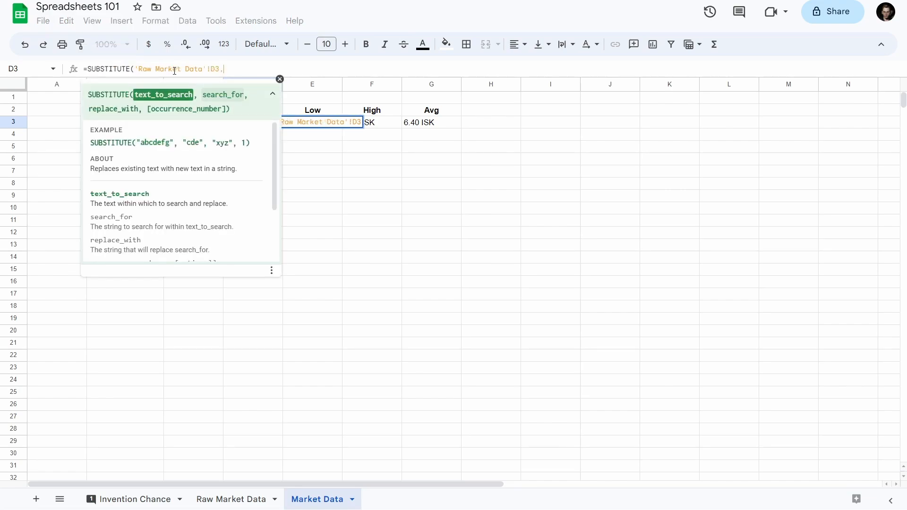
{"action": "type", "text": " \" \", \"\""}
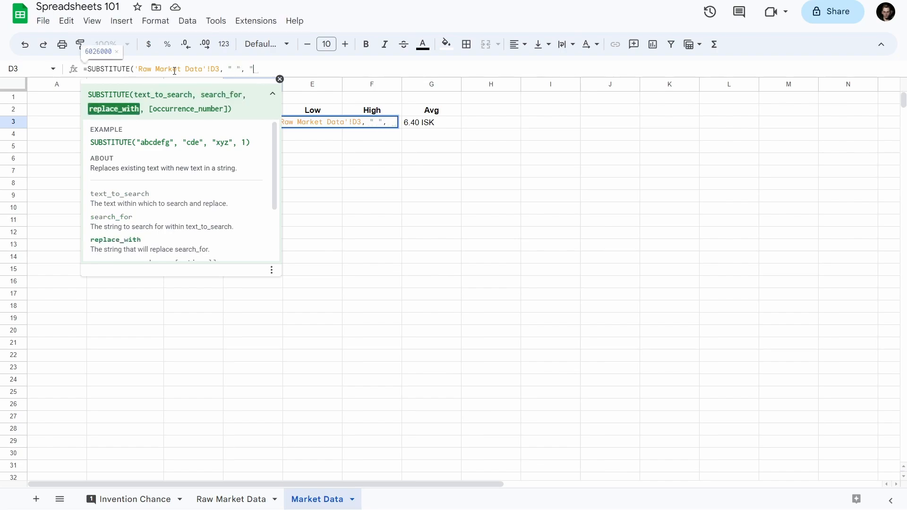
{"action": "type", "text": ")"}
{"action": "key", "text": "Return"}
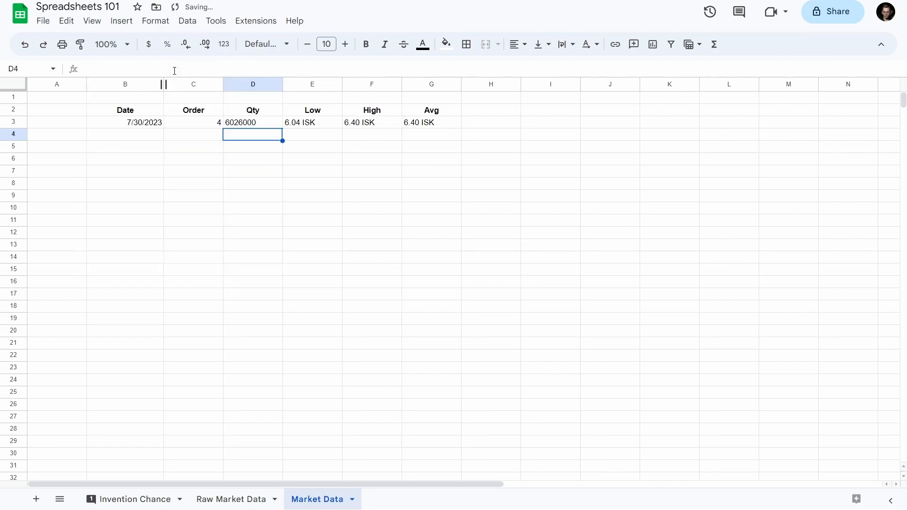
Step: Change the Low formula in E3 to =SUBSTITUTE('Raw Market Data'!E3, " ISK", "") to remove the currency suffix
{"action": "key", "text": "Up"}
{"action": "key", "text": "Right"}
{"action": "left_click", "coordinate": [174, 71]}
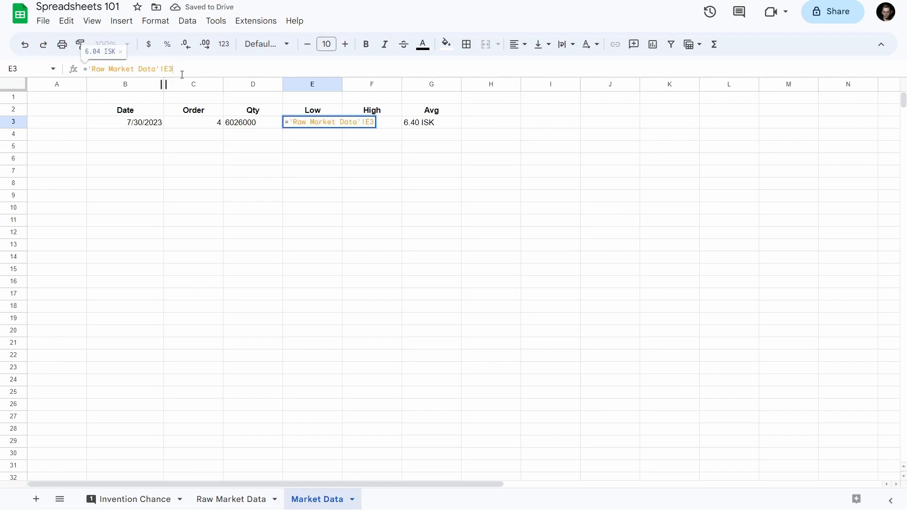
{"action": "key", "text": "Home"}
{"action": "key", "text": "Right"}
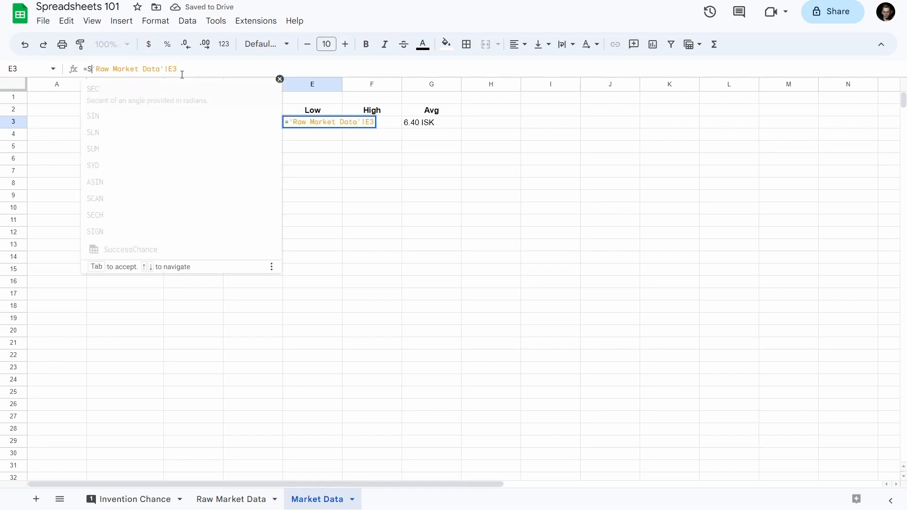
{"action": "type", "text": "SUB"}
{"action": "key", "text": "Tab"}
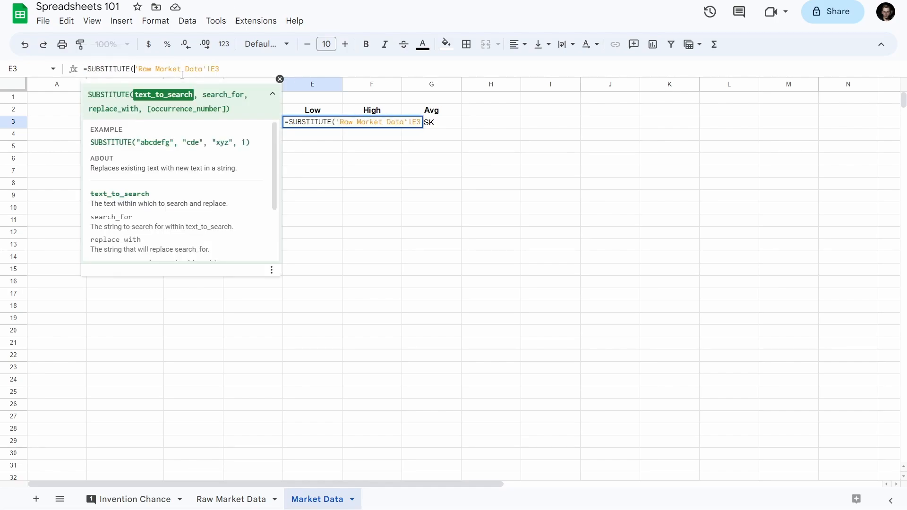
{"action": "type", "text": ", \""}
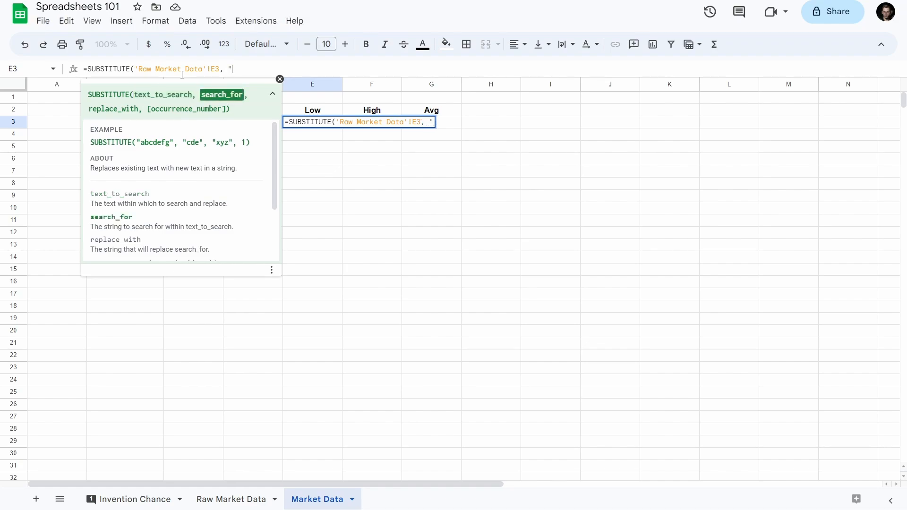
{"action": "type", "text": " ISK\", "}
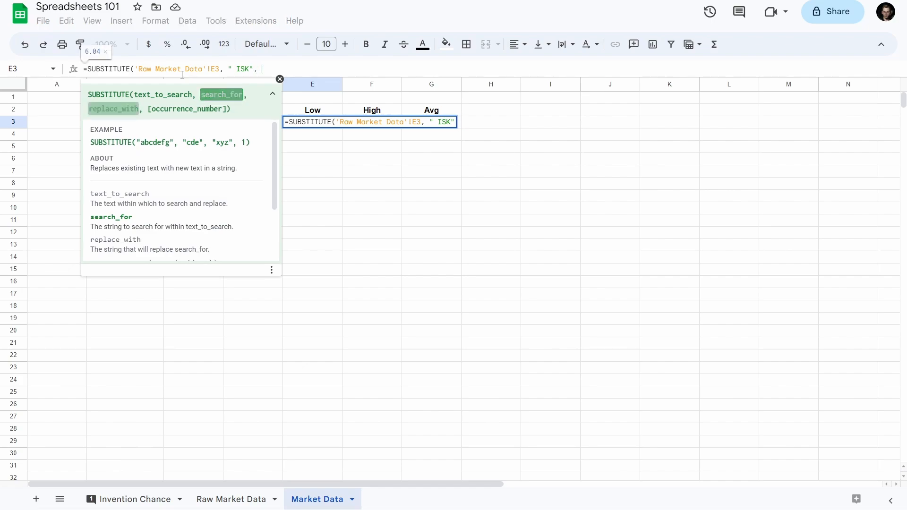
{"action": "type", "text": "\"\")"}
{"action": "key", "text": "Return"}
Step: Copy E3's SUBSTITUTE formula across to the High and Avg cells, F3 and G3
{"action": "key", "text": "Up"}
{"action": "key", "text": "Right"}
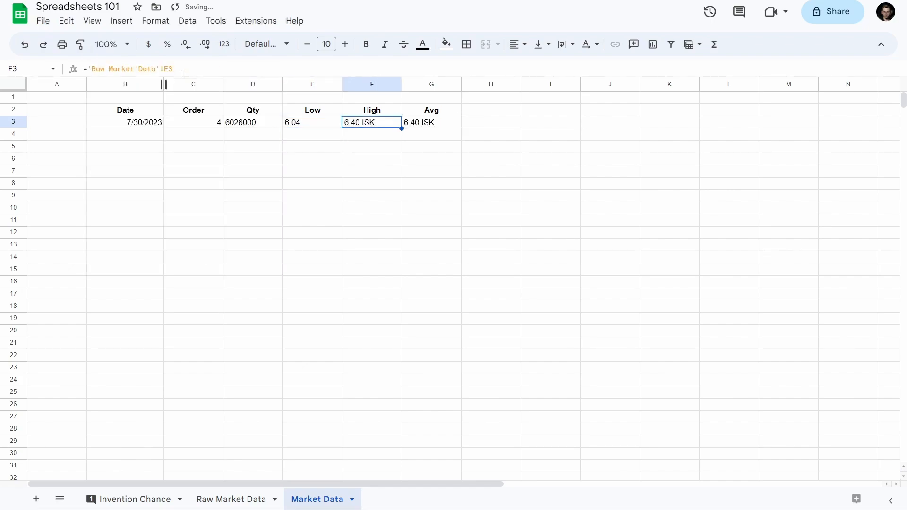
{"action": "key", "text": "ctrl+c"}
{"action": "left_click", "coordinate": [320, 127]}
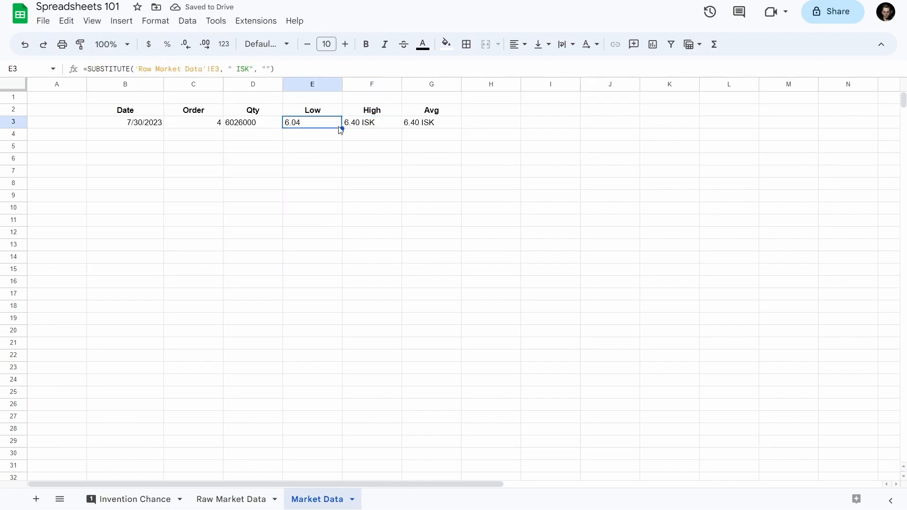
{"action": "left_click_drag", "start_coordinate": [377, 126], "coordinate": [425, 128]}
{"action": "left_click", "coordinate": [376, 124]}
{"action": "left_click", "coordinate": [431, 125]}
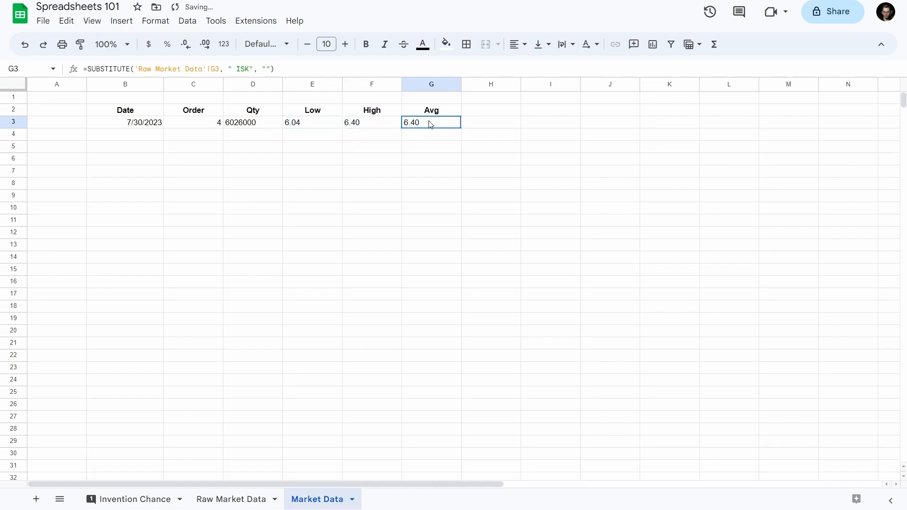
Step: Fill the row 3 formulas in B3:G3 down through row 27
{"action": "left_click", "coordinate": [302, 123]}
{"action": "left_click", "coordinate": [369, 124]}
{"action": "left_click", "coordinate": [444, 126]}
{"action": "left_click_drag", "start_coordinate": [138, 124], "coordinate": [453, 126]}
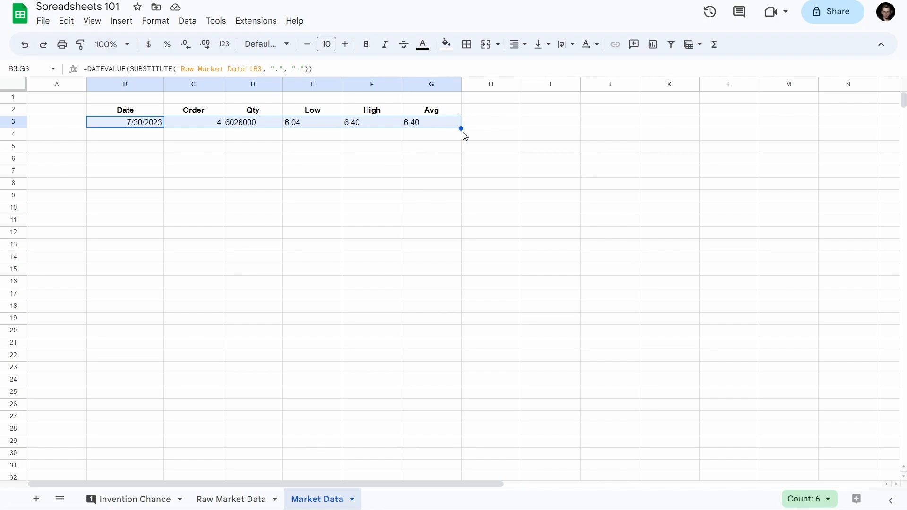
{"action": "left_click_drag", "start_coordinate": [461, 128], "coordinate": [461, 419]}
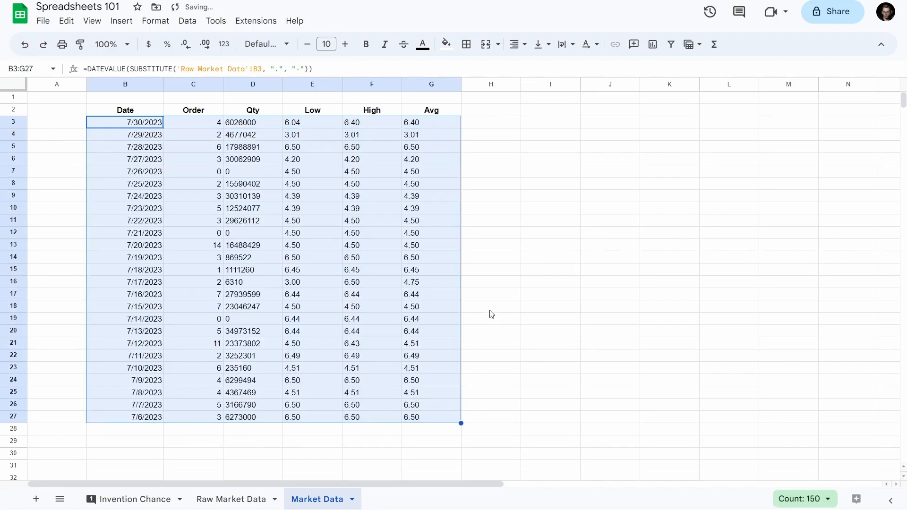
Step: Apply the Number format to the whole Qty column (D)
{"action": "left_click", "coordinate": [253, 84]}
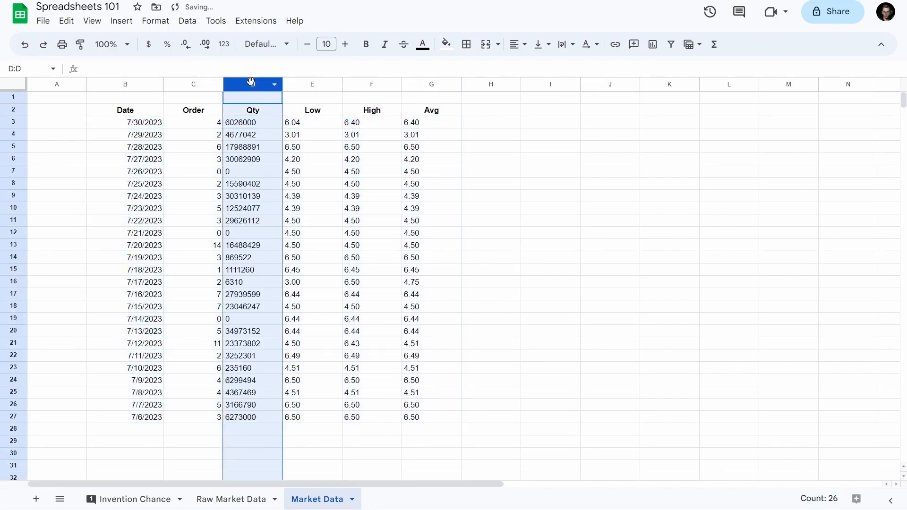
{"action": "left_click", "coordinate": [164, 26]}
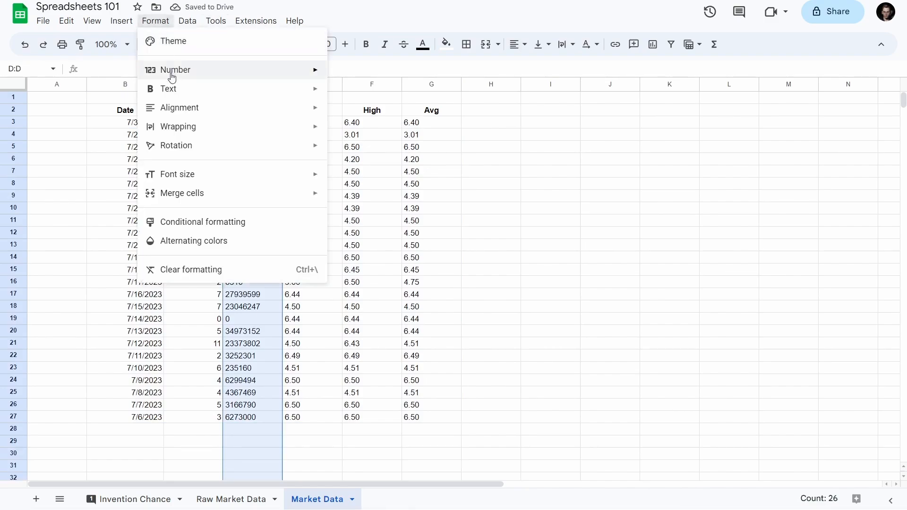
{"action": "mouse_move", "coordinate": [170, 71]}
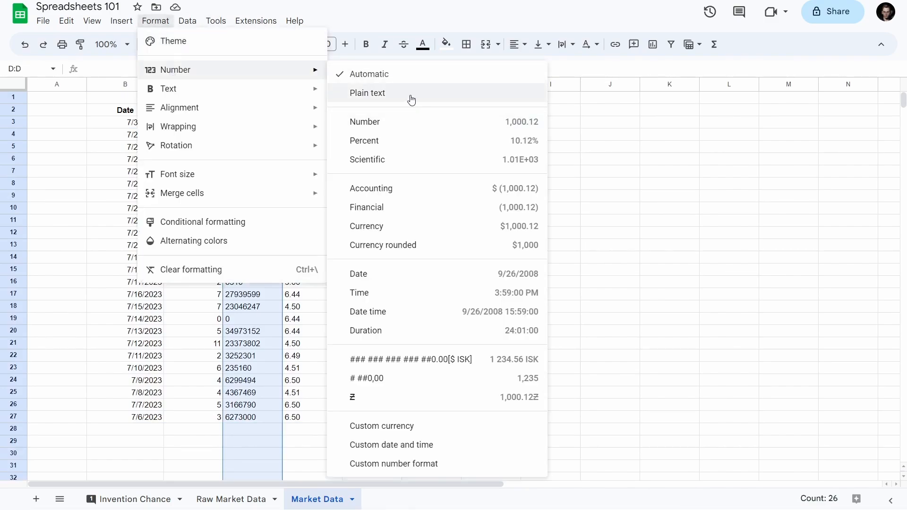
{"action": "left_click", "coordinate": [405, 79]}
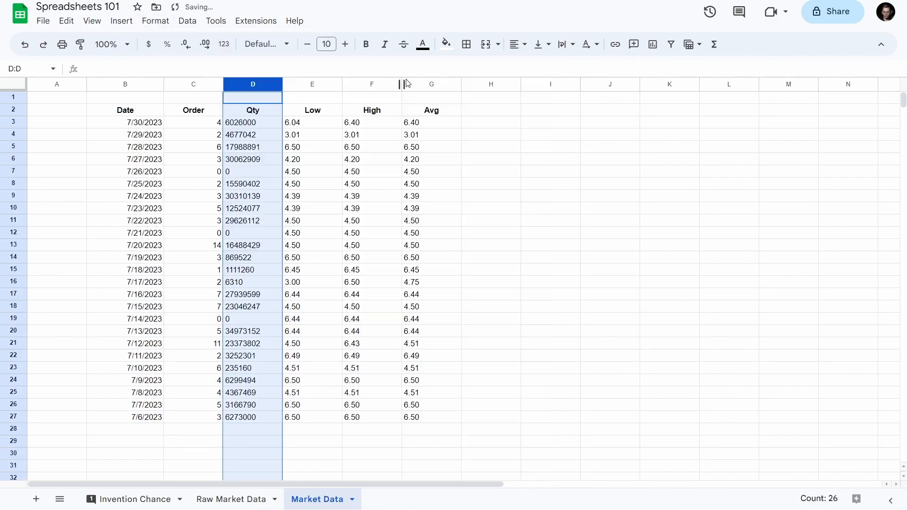
{"action": "left_click", "coordinate": [152, 21]}
{"action": "mouse_move", "coordinate": [199, 74]}
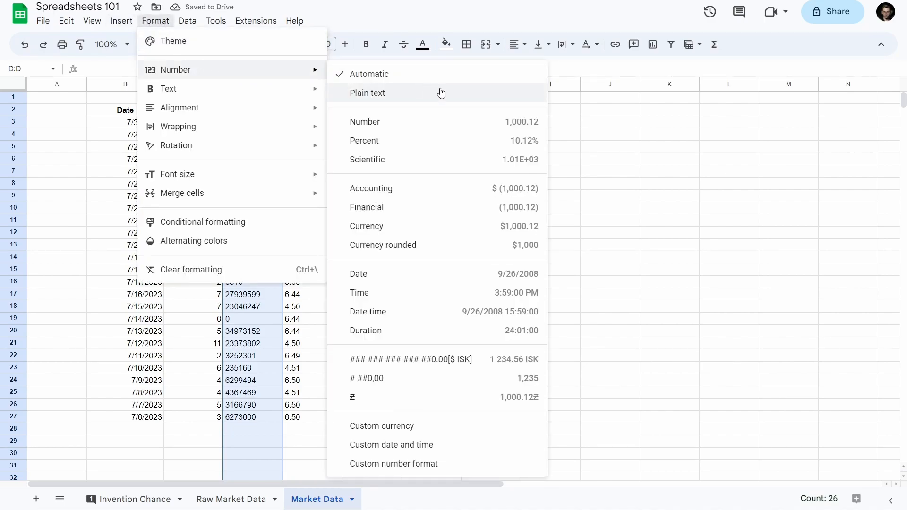
{"action": "left_click", "coordinate": [392, 124]}
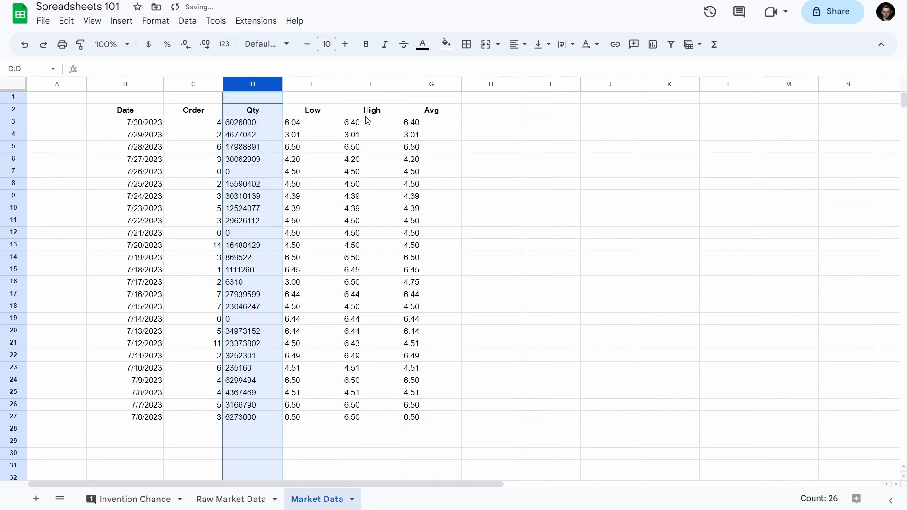
Step: Apply the dollar Currency format to the whole Low, High and Avg columns (E:G)
{"action": "left_click", "coordinate": [439, 86], "text": "shift"}
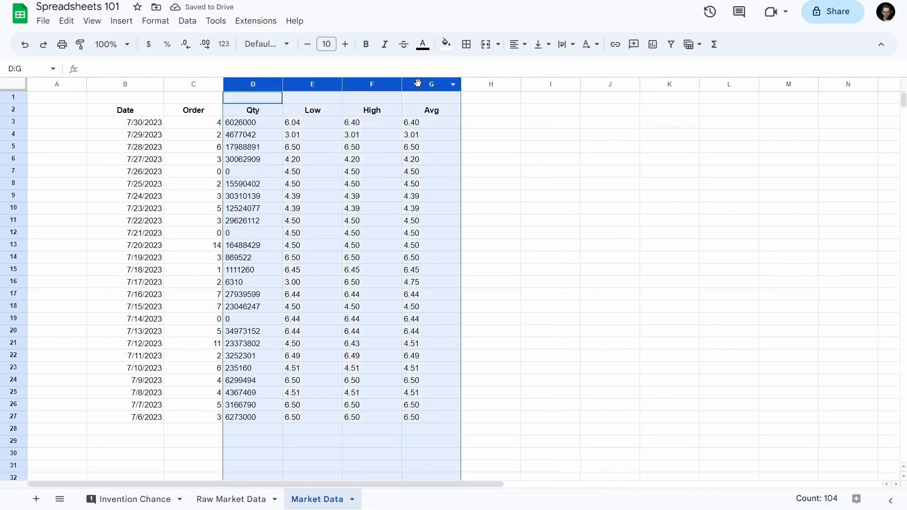
{"action": "left_click", "coordinate": [313, 83]}
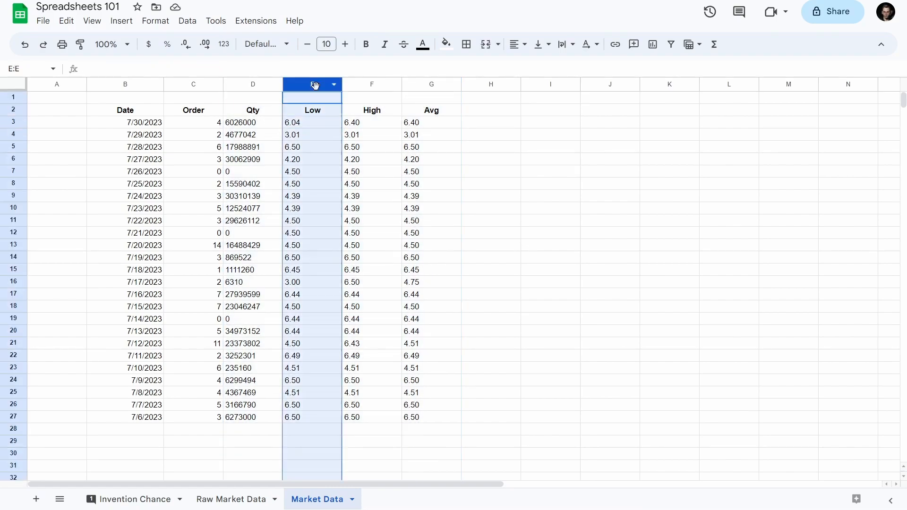
{"action": "left_click", "coordinate": [424, 86], "text": "shift"}
{"action": "left_click", "coordinate": [155, 21]}
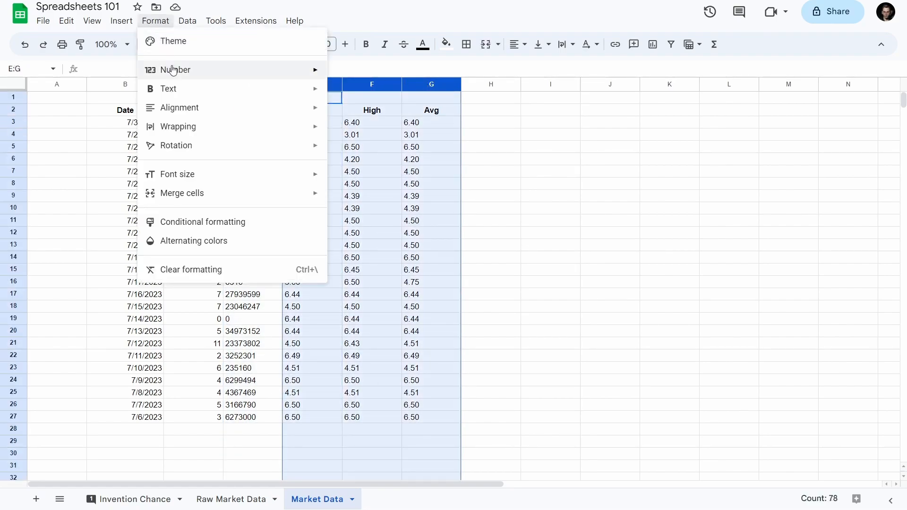
{"action": "mouse_move", "coordinate": [285, 76]}
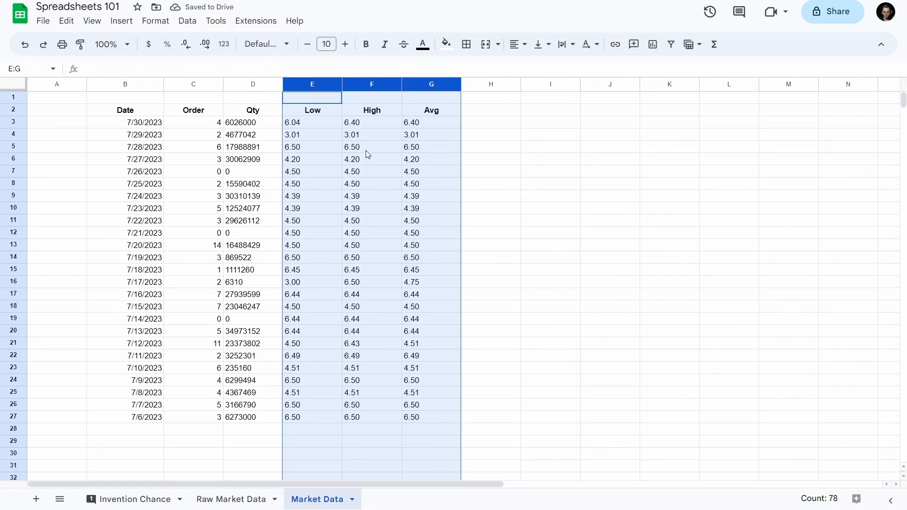
Step: Inspect the SUBSTITUTE formulas behind the Qty, Low, High and Avg values in row 3
{"action": "left_click", "coordinate": [277, 127]}
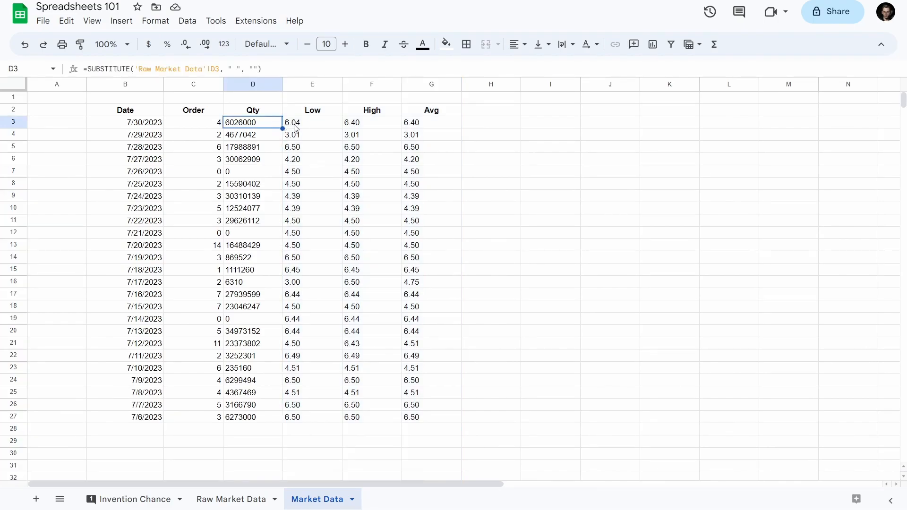
{"action": "left_click", "coordinate": [295, 127]}
{"action": "left_click", "coordinate": [365, 130]}
{"action": "left_click", "coordinate": [412, 130]}
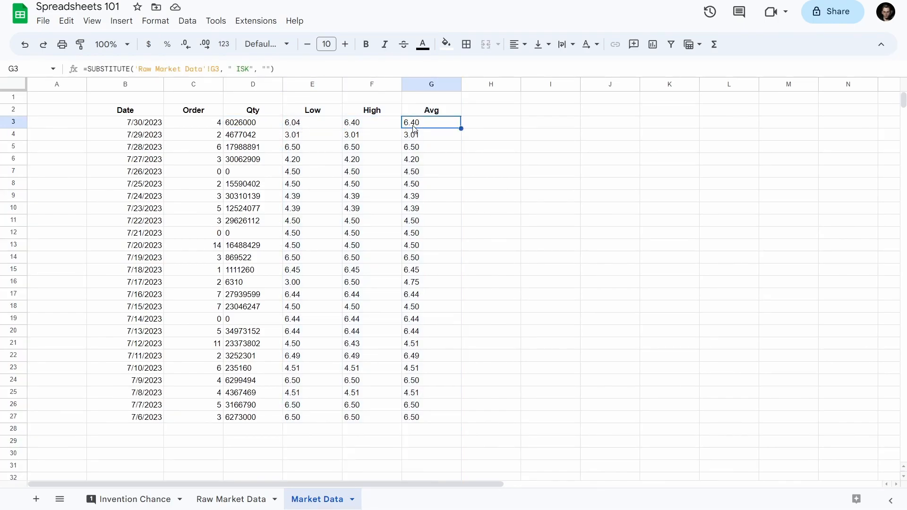
{"action": "left_click", "coordinate": [381, 128]}
{"action": "left_click", "coordinate": [329, 127]}
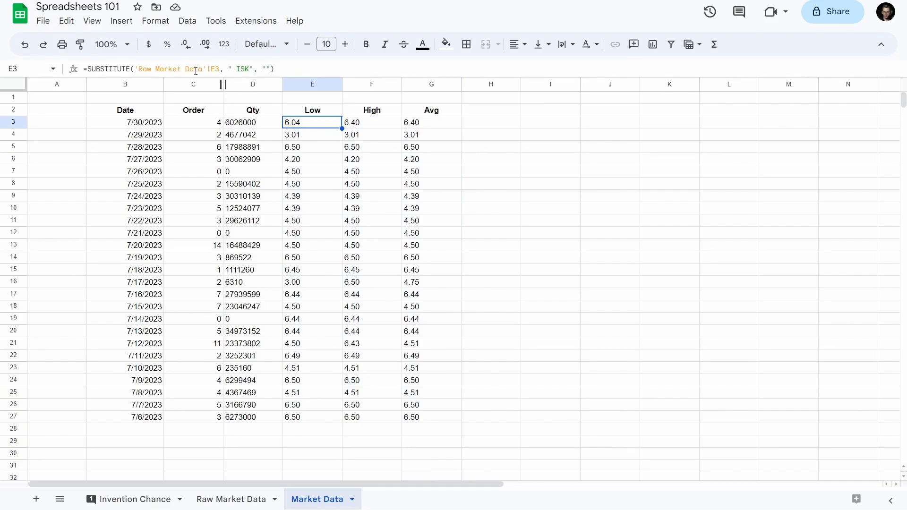
{"action": "left_click_drag", "start_coordinate": [87, 69], "coordinate": [131, 69]}
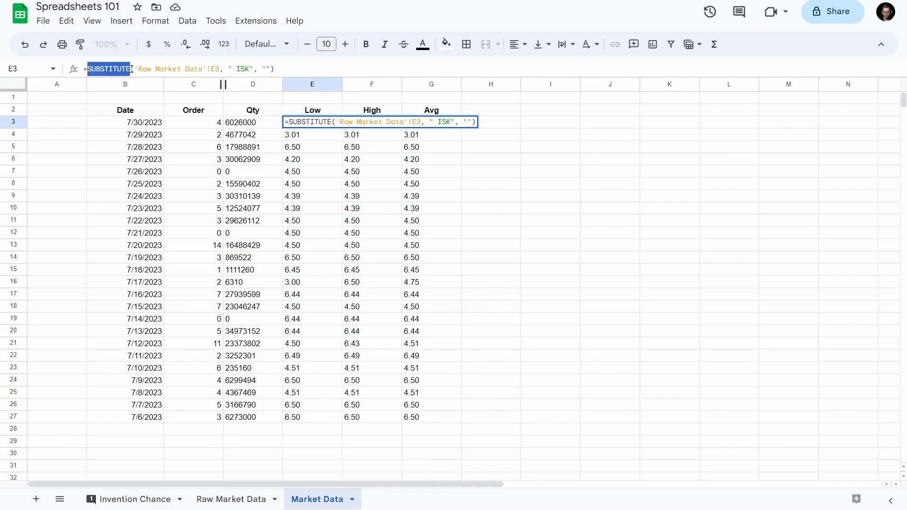
{"action": "left_click", "coordinate": [131, 69]}
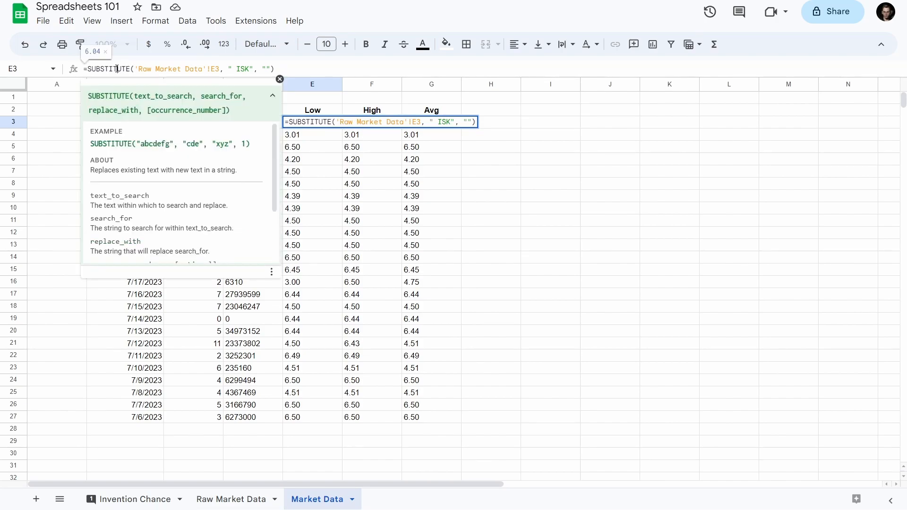
{"action": "key", "text": "Tab"}
{"action": "left_click", "coordinate": [302, 125]}
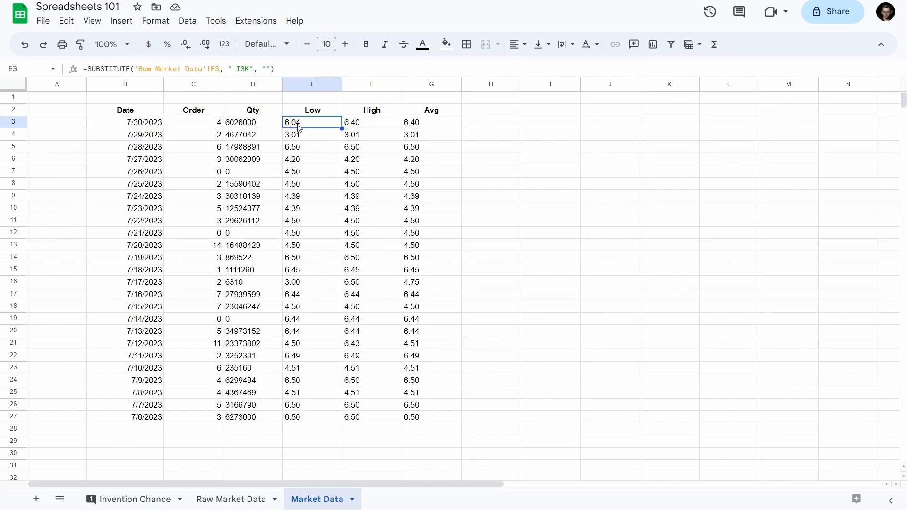
{"action": "left_click", "coordinate": [257, 125]}
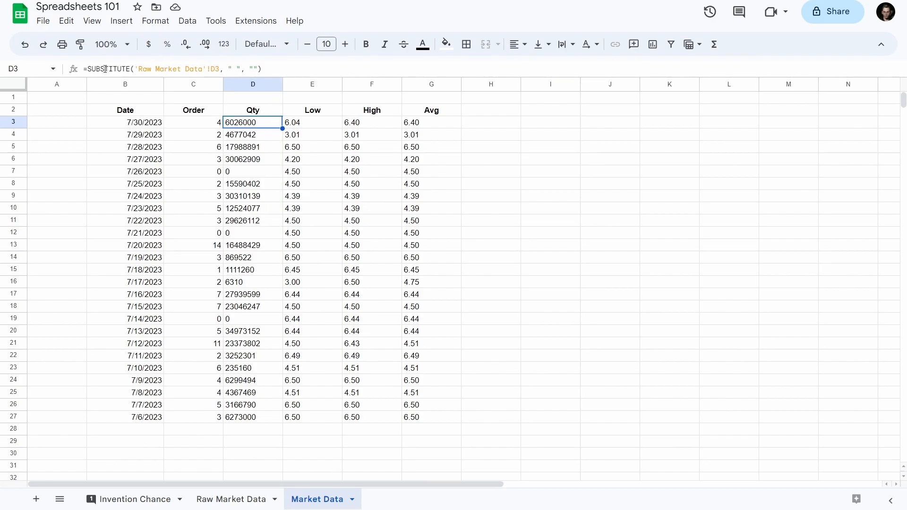
{"action": "left_click", "coordinate": [88, 69]}
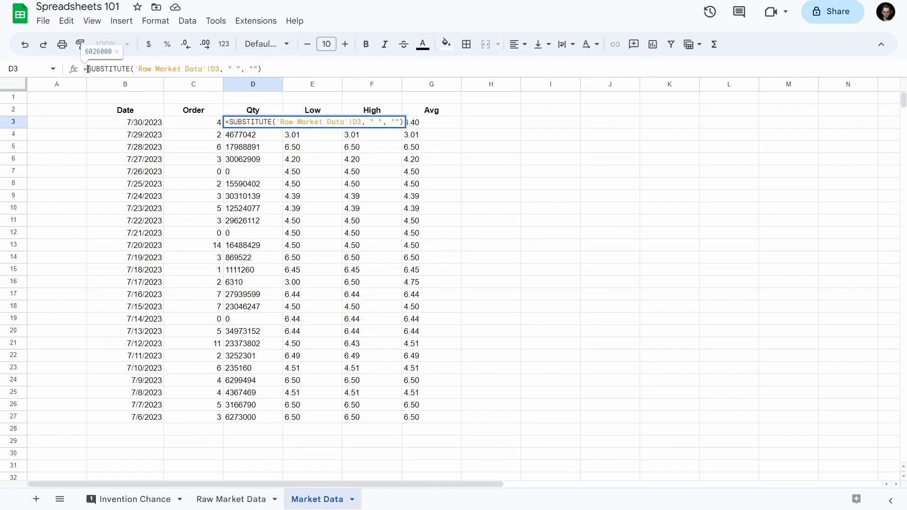
{"action": "left_click", "coordinate": [265, 172]}
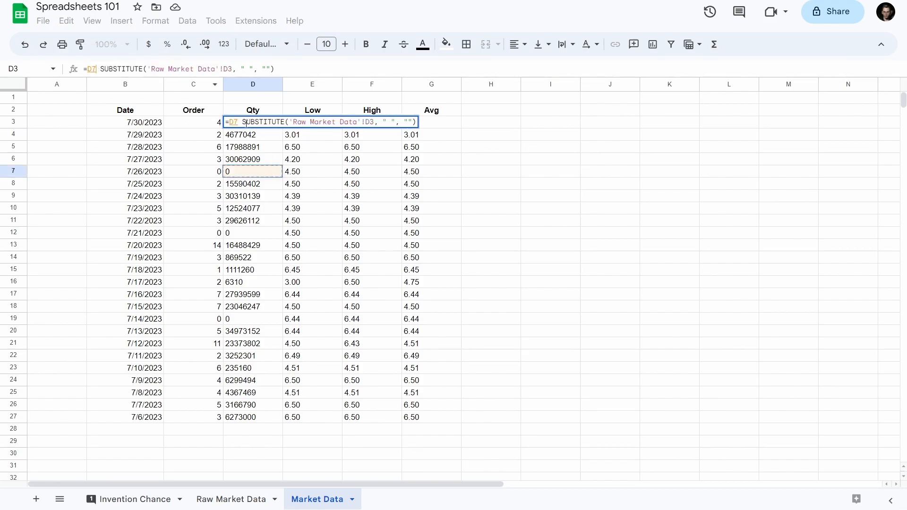
{"action": "key", "text": "Escape"}
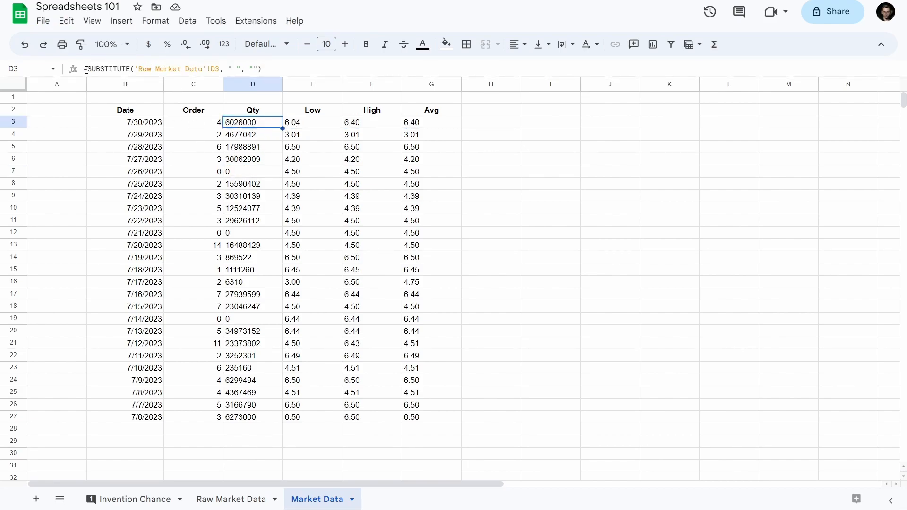
{"action": "left_click", "coordinate": [86, 69]}
{"action": "type", "text": "INT"}
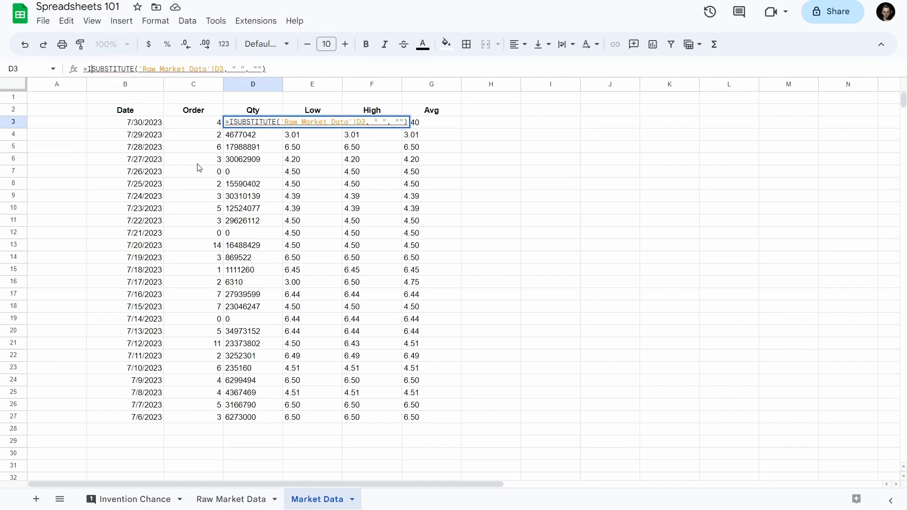
{"action": "key", "text": "Left"}
{"action": "key", "text": "BackSpace"}
{"action": "key", "text": "BackSpace"}
{"action": "key", "text": "BackSpace"}
{"action": "type", "text": "INT"}
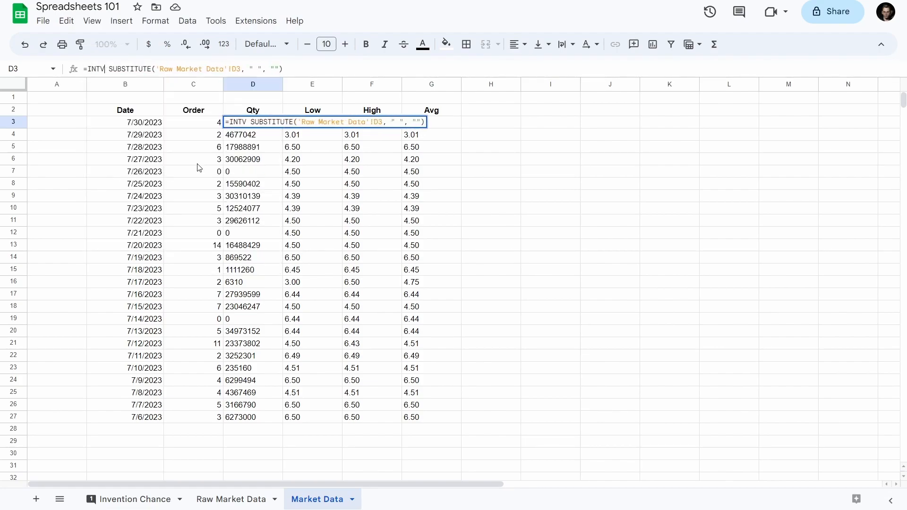
{"action": "key", "text": "BackSpace"}
{"action": "key", "text": "BackSpace"}
{"action": "key", "text": "BackSpace"}
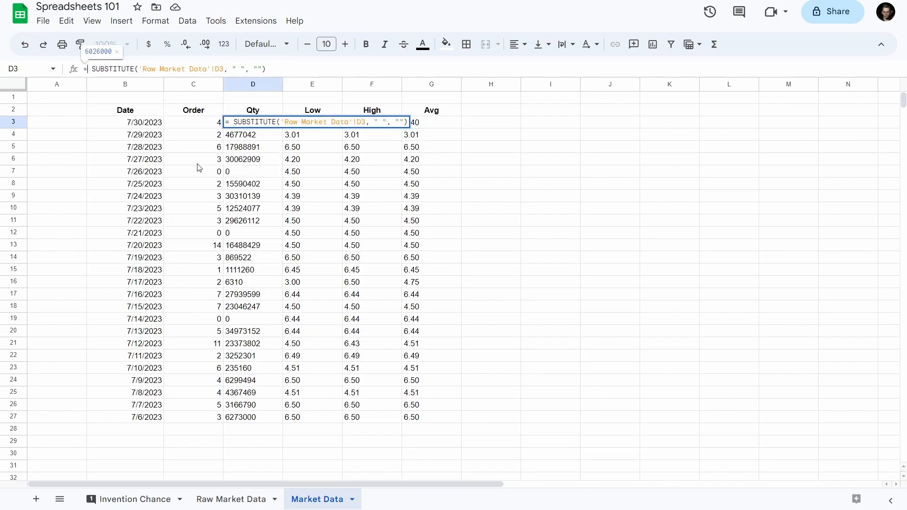
Step: Wrap the Qty formula in D3 in VALUE so it reads =VALUE(SUBSTITUTE('Raw Market Data'!D3, " ", ""))
{"action": "type", "text": "VALUE"}
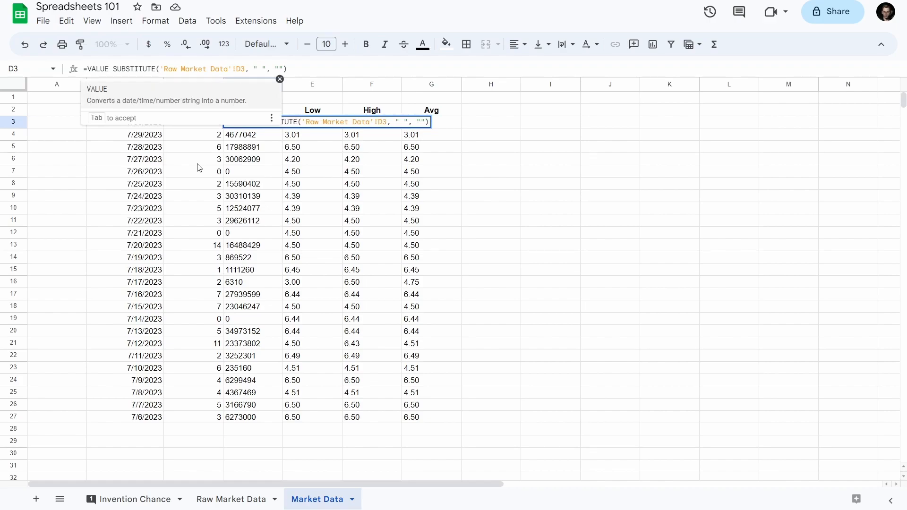
{"action": "type", "text": "("}
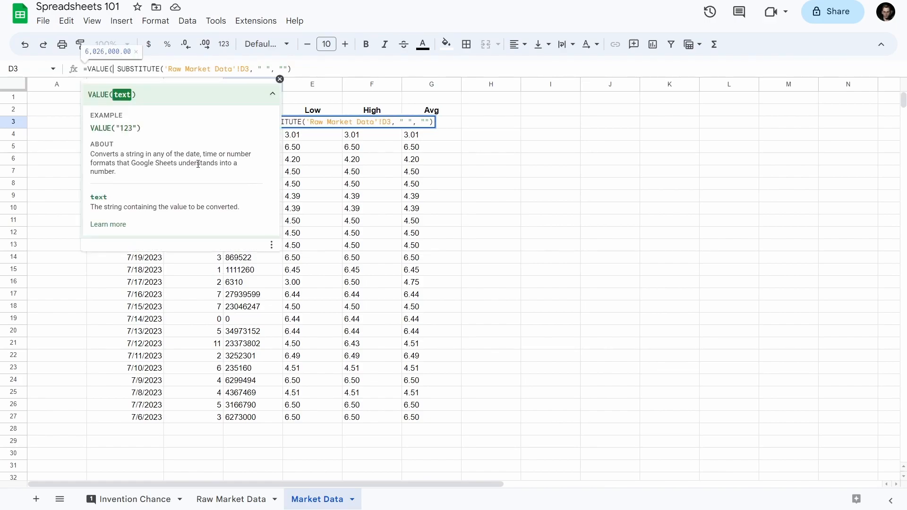
{"action": "key", "text": "End"}
{"action": "type", "text": ")"}
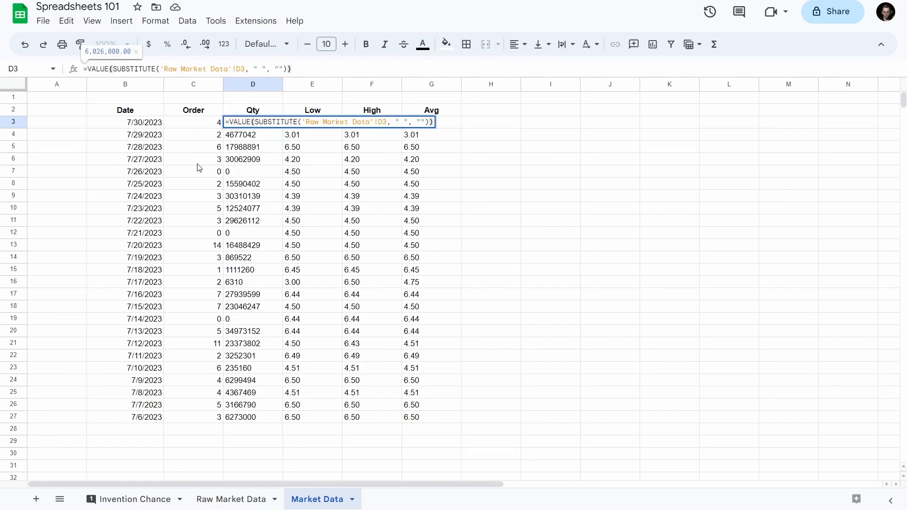
{"action": "key", "text": "Return"}
{"action": "key", "text": "Up"}
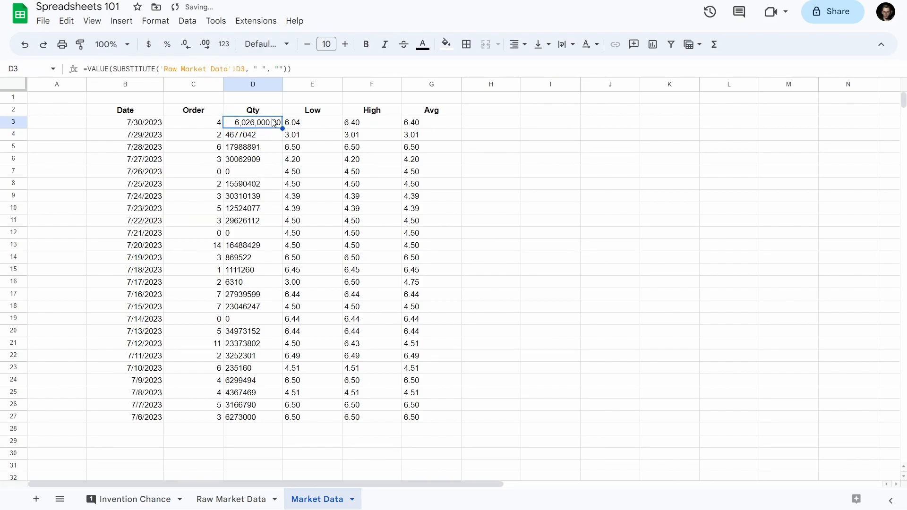
Step: Change the Low formula in E3 to =VALUE(SUBSTITUTE('Raw Market Data'!E3, " ISK", ""))
{"action": "left_click", "coordinate": [294, 123]}
{"action": "left_click", "coordinate": [88, 69]}
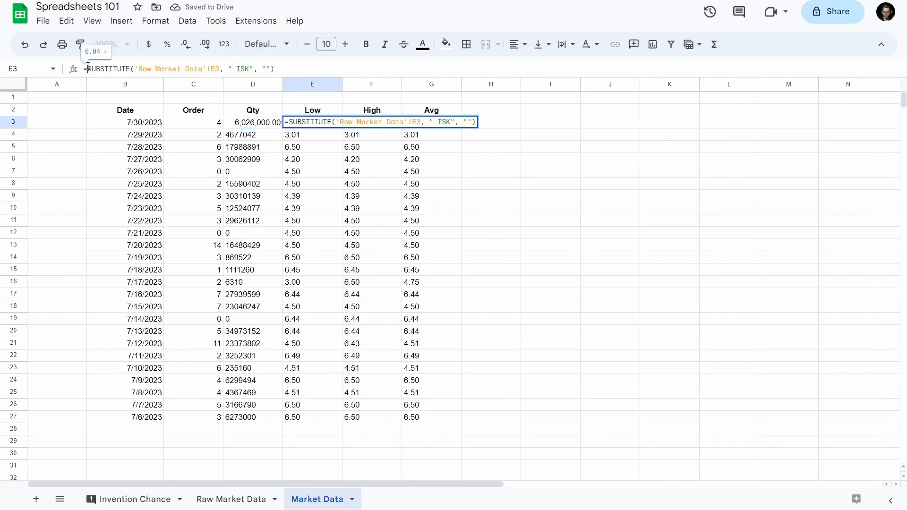
{"action": "type", "text": "VALUE("}
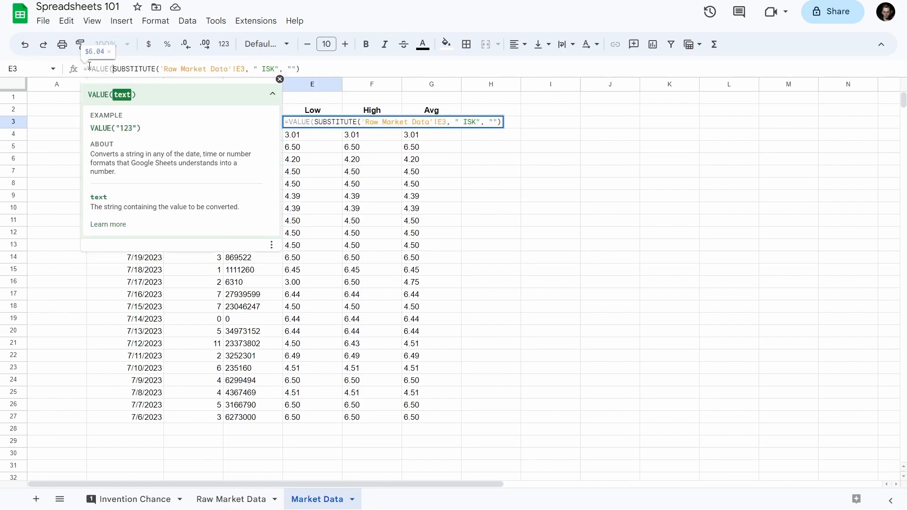
{"action": "key", "text": "End"}
{"action": "type", "text": ")"}
{"action": "key", "text": "Return"}
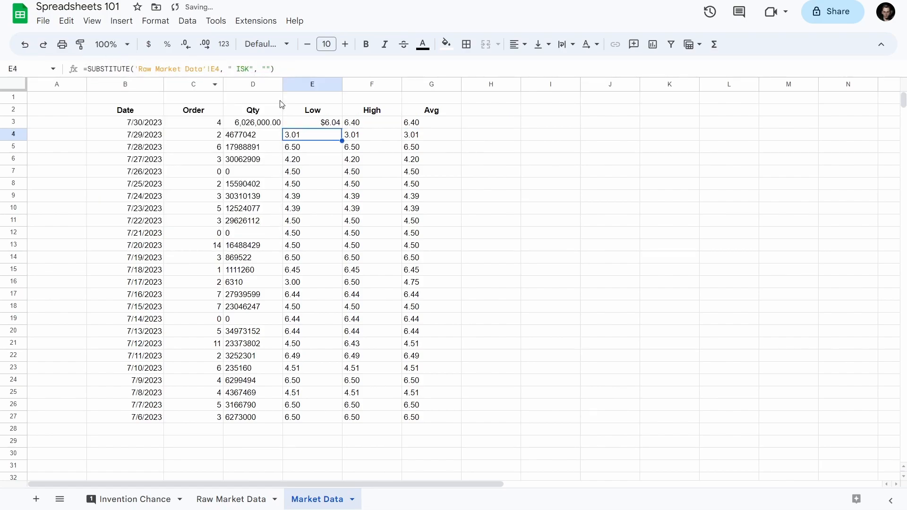
Step: Copy E3's VALUE formula across to F3:G3 and fill D3:G3 down through row 27
{"action": "left_click", "coordinate": [329, 124]}
{"action": "left_click_drag", "start_coordinate": [342, 128], "coordinate": [440, 125]}
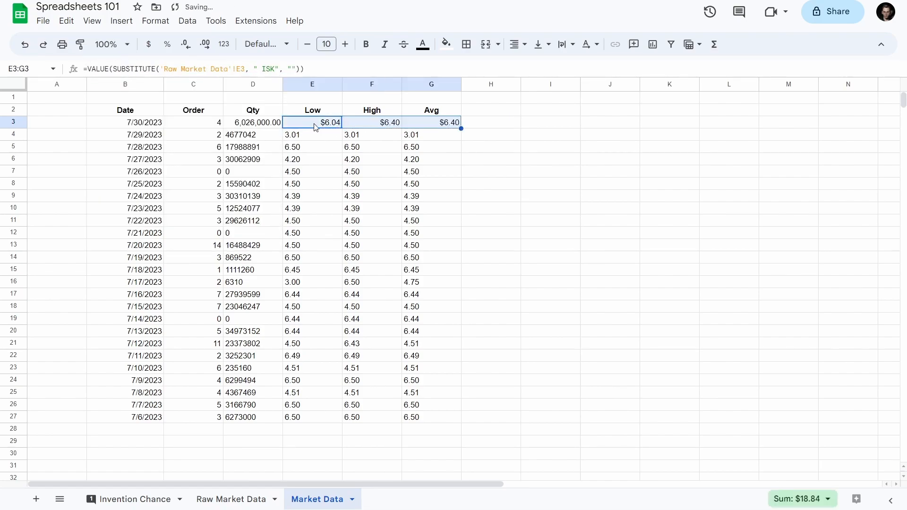
{"action": "left_click", "coordinate": [258, 124]}
{"action": "left_click", "coordinate": [442, 124], "text": "shift"}
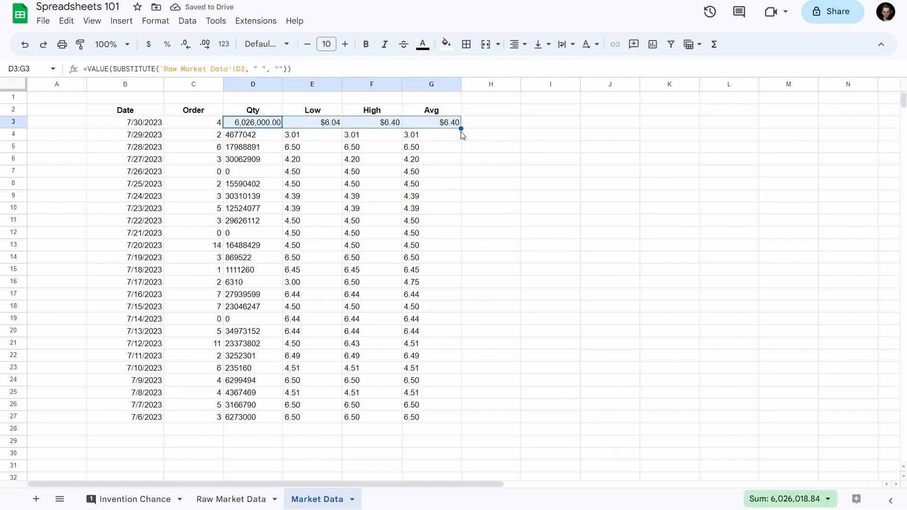
{"action": "left_click_drag", "start_coordinate": [462, 129], "coordinate": [461, 421]}
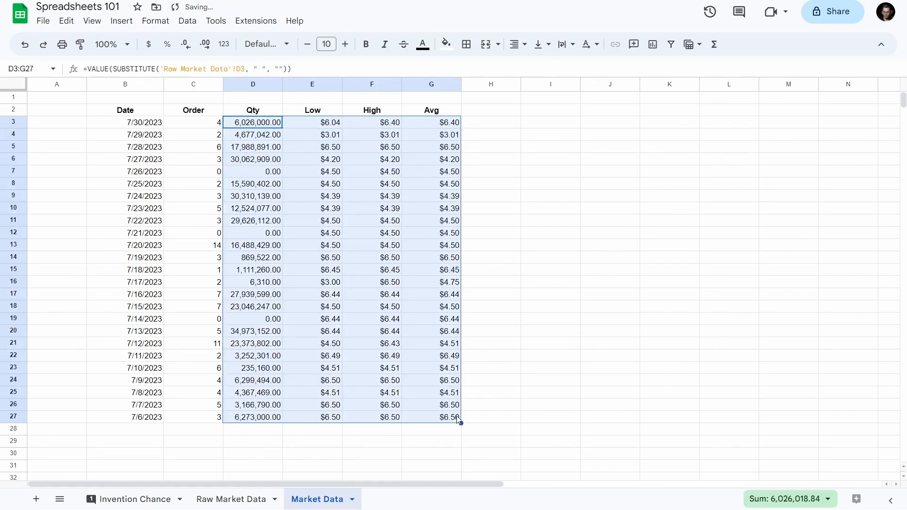
{"action": "left_click", "coordinate": [450, 311]}
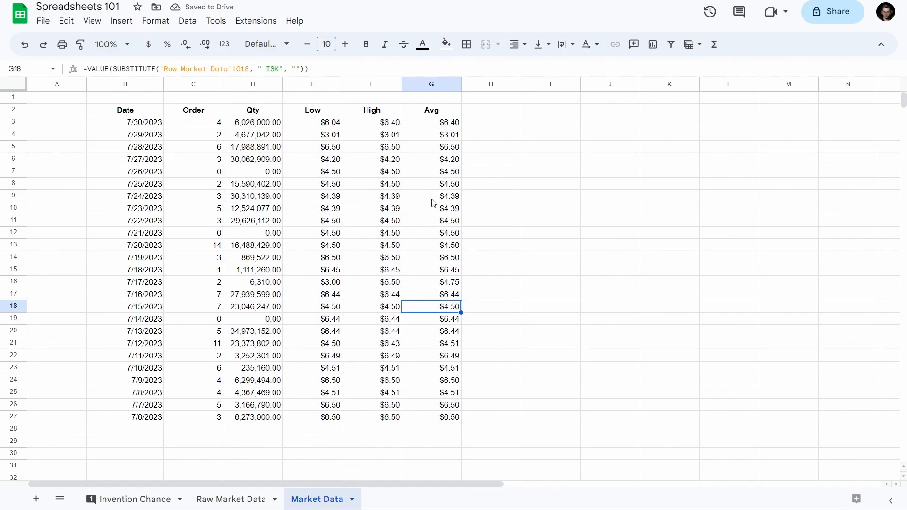
Step: Extend the row 27 formulas in B27:G27 downward past row 93 to cover all the raw market data
{"action": "left_click", "coordinate": [148, 418]}
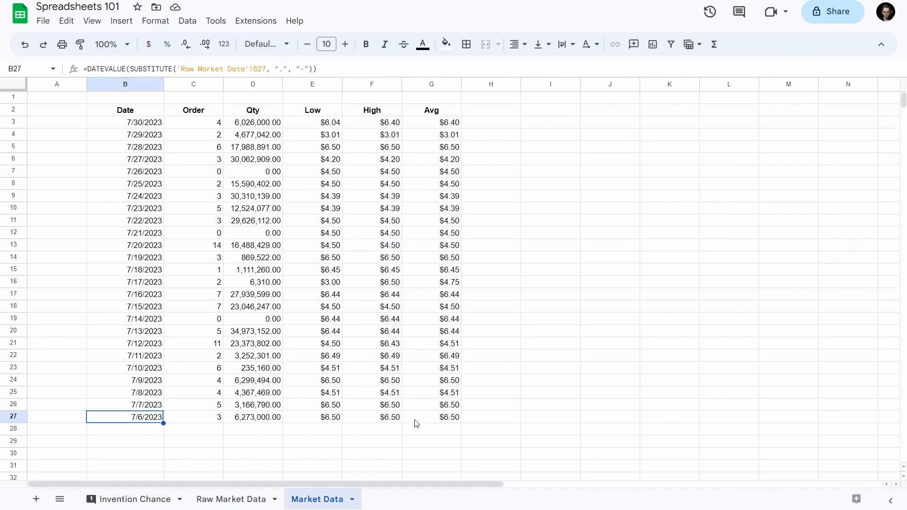
{"action": "left_click", "coordinate": [440, 422], "text": "shift"}
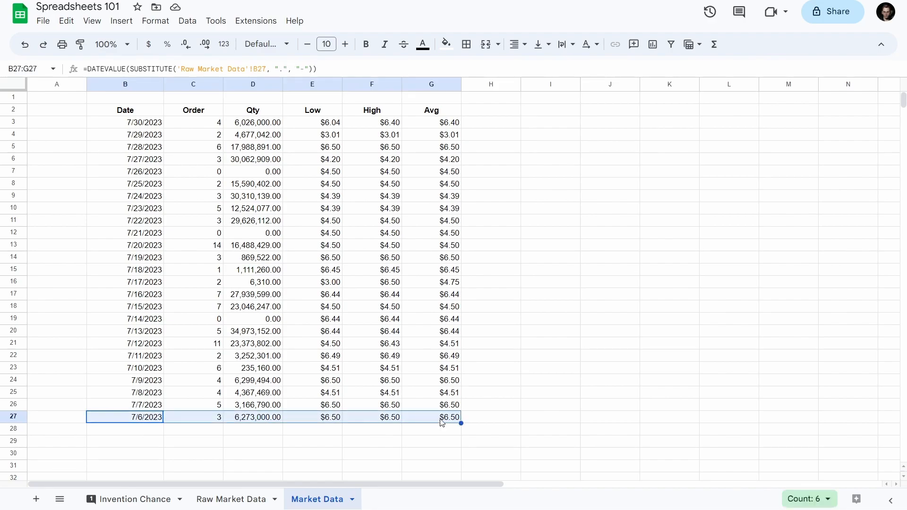
{"action": "left_click", "coordinate": [439, 422]}
{"action": "left_click_drag", "start_coordinate": [142, 423], "coordinate": [265, 419]}
{"action": "left_click", "coordinate": [432, 419], "text": "shift"}
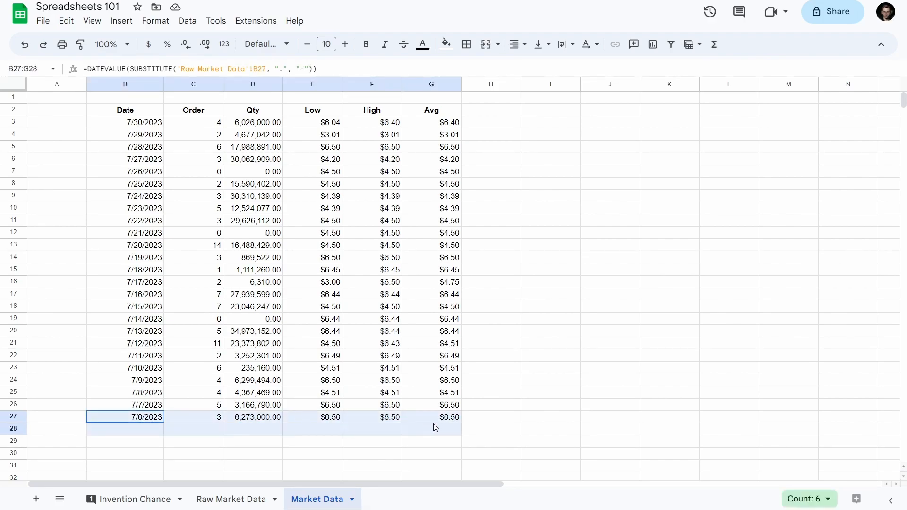
{"action": "left_click_drag", "start_coordinate": [461, 423], "coordinate": [125, 267]}
Step: Clear the surplus formulas in B94:H139 below the last dated row and return to cell B3
{"action": "left_click", "coordinate": [488, 379]}
{"action": "key", "text": "Delete"}
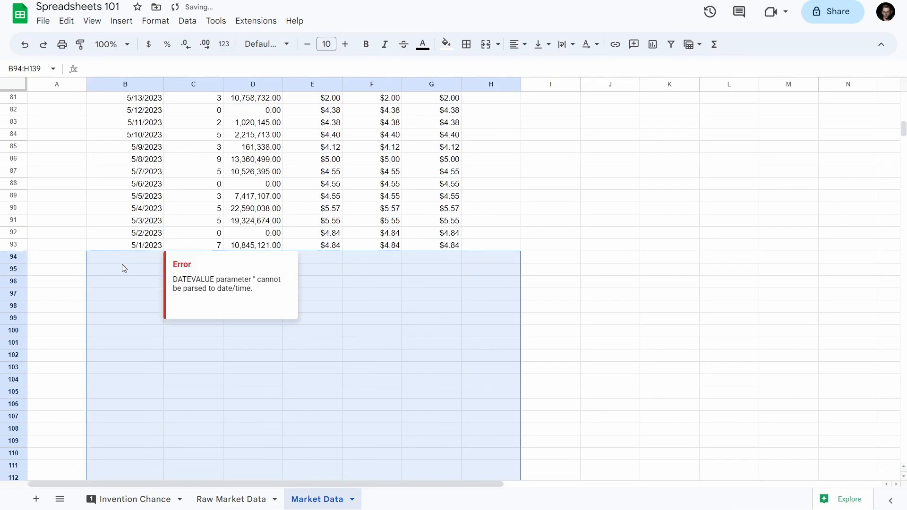
{"action": "left_click", "coordinate": [137, 258]}
{"action": "key", "text": "Up"}
{"action": "key", "text": "Up"}
{"action": "key", "text": "Down"}
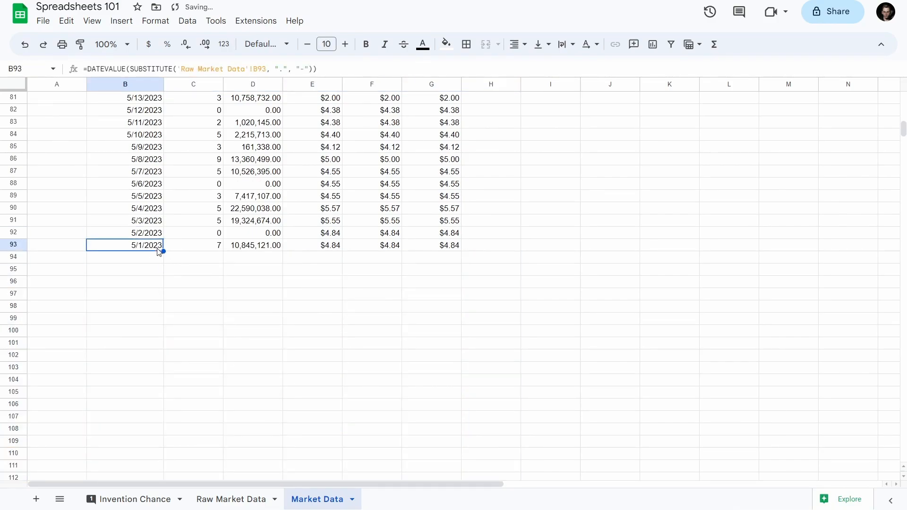
{"action": "scroll", "coordinate": [208, 288], "scroll_direction": "up", "scroll_amount": 20}
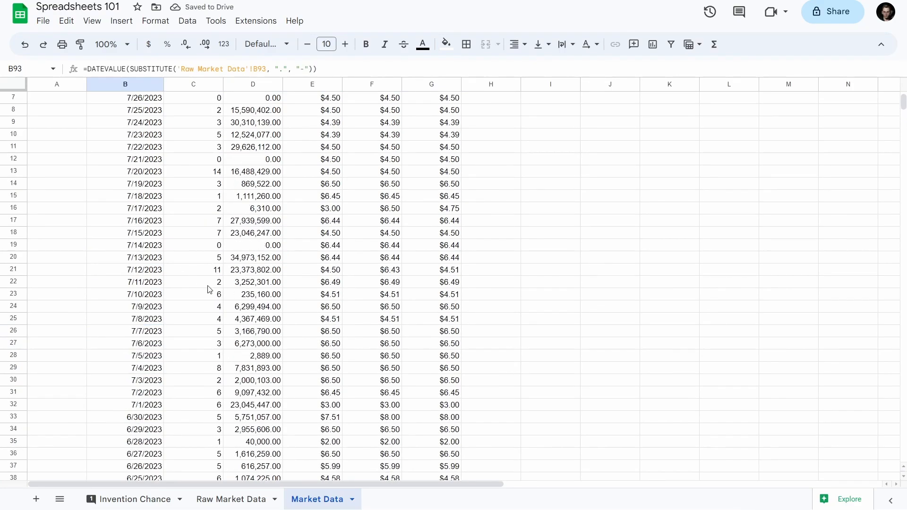
{"action": "left_click", "coordinate": [141, 123]}
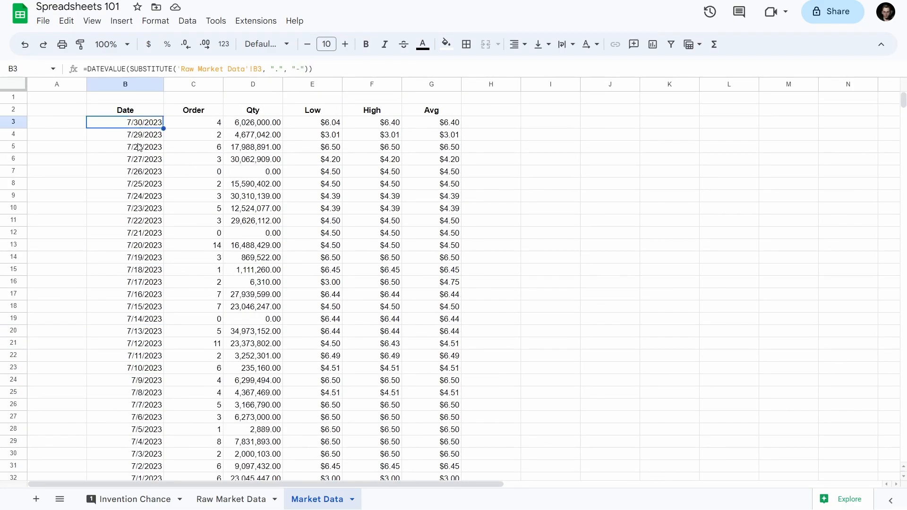
Step: Compare the original text in the Raw Market Data sheet with the converted values and the B3 formula in Market Data
{"action": "left_click", "coordinate": [241, 499]}
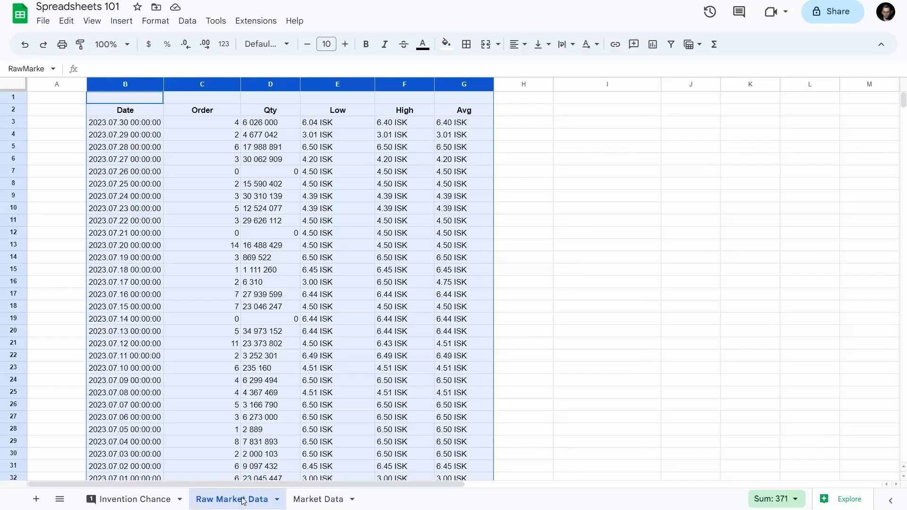
{"action": "left_click", "coordinate": [250, 331]}
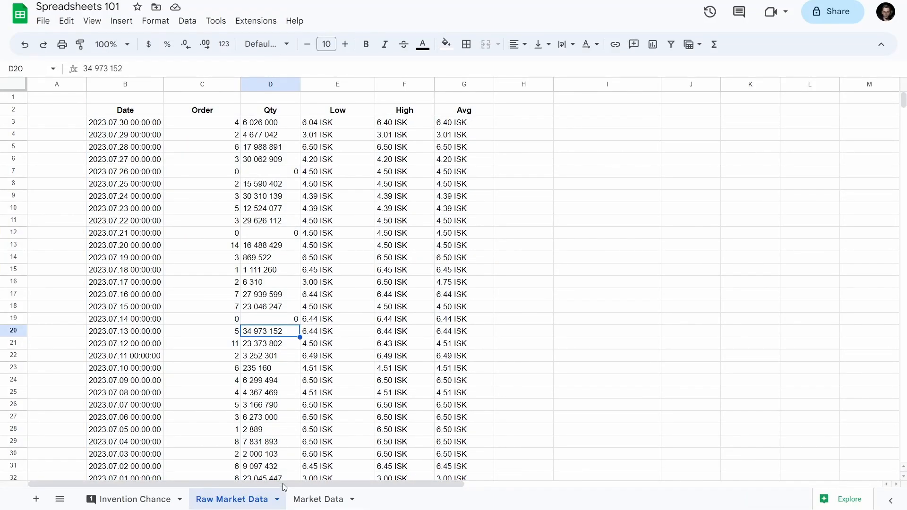
{"action": "left_click", "coordinate": [315, 500]}
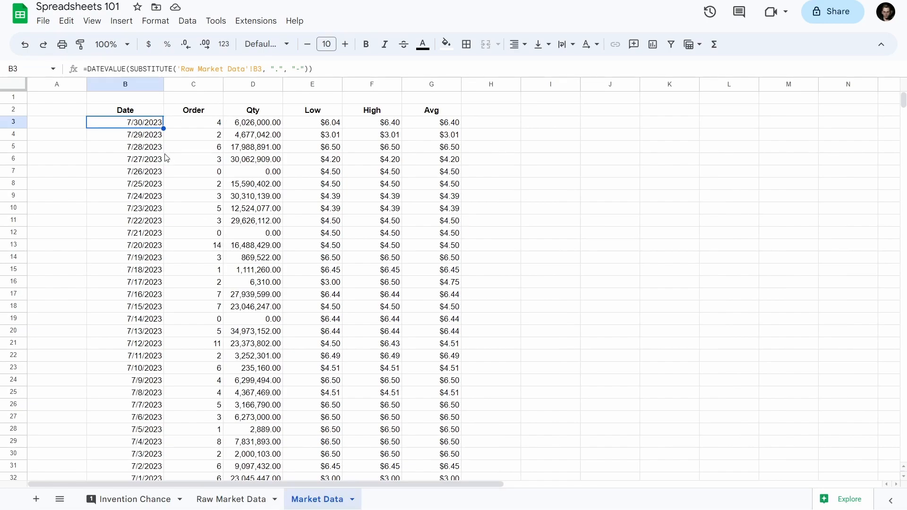
{"action": "left_click", "coordinate": [116, 70]}
{"action": "left_click", "coordinate": [500, 125]}
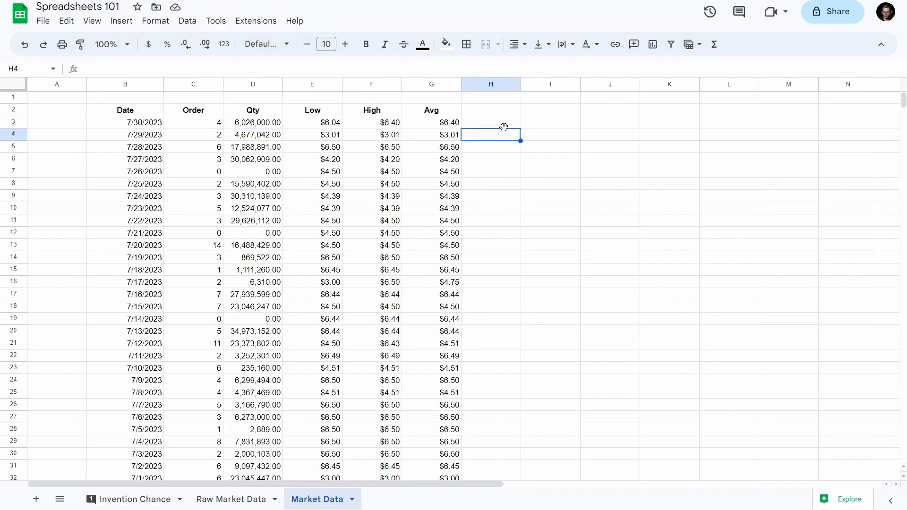
{"action": "key", "text": "Up"}
{"action": "left_click", "coordinate": [540, 113]}
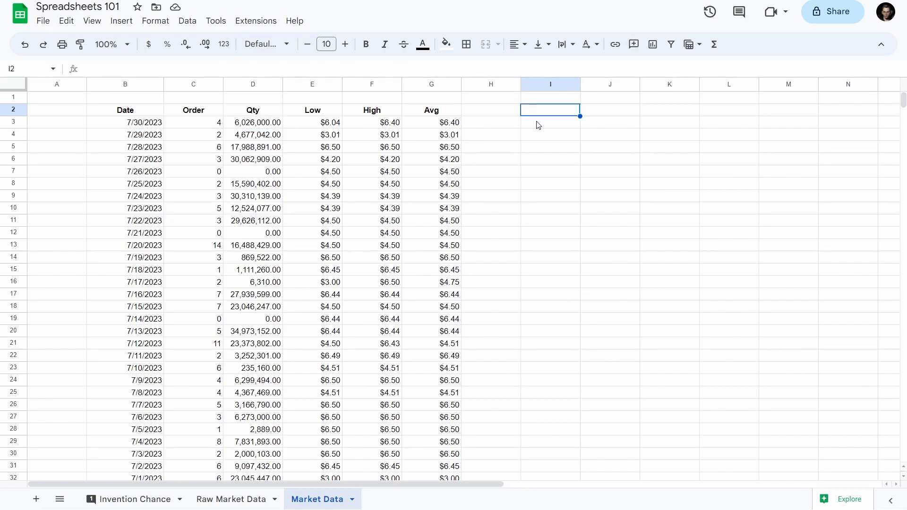
{"action": "type", "text": "=import"}
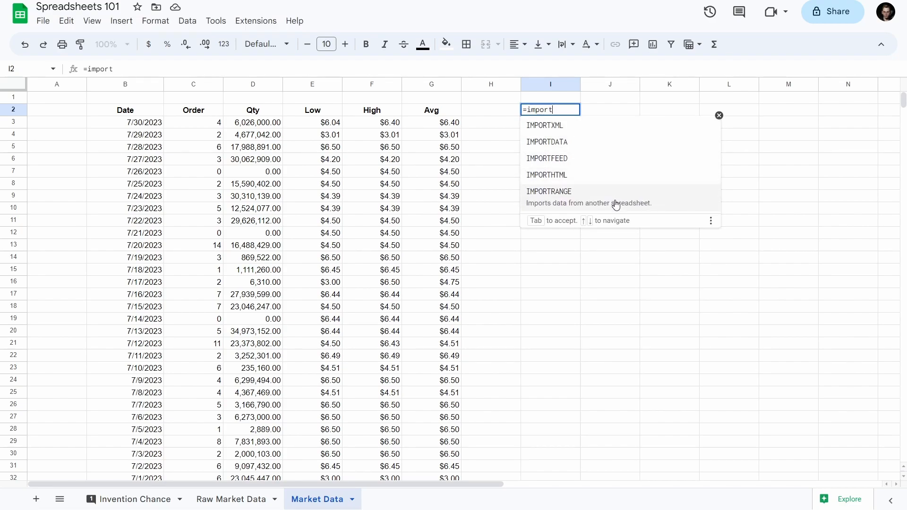
{"action": "left_click", "coordinate": [580, 207]}
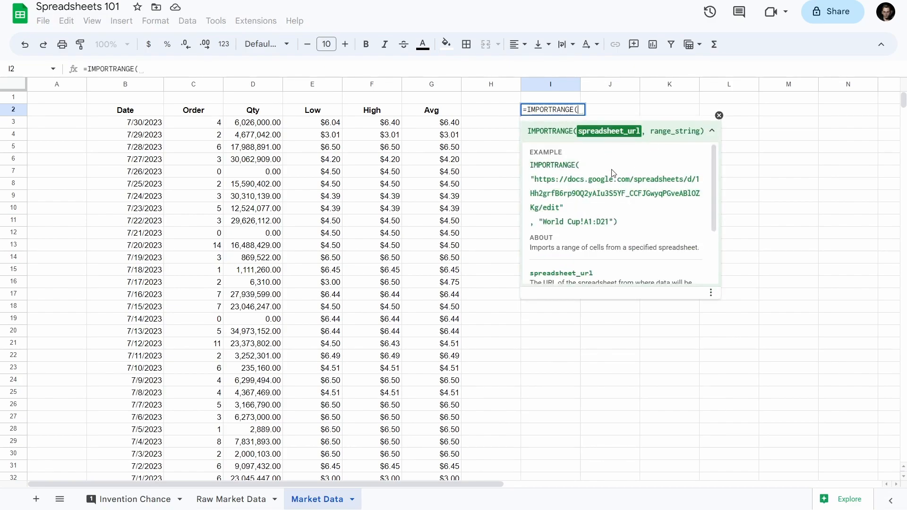
{"action": "left_click", "coordinate": [719, 115]}
{"action": "key", "text": "Escape"}
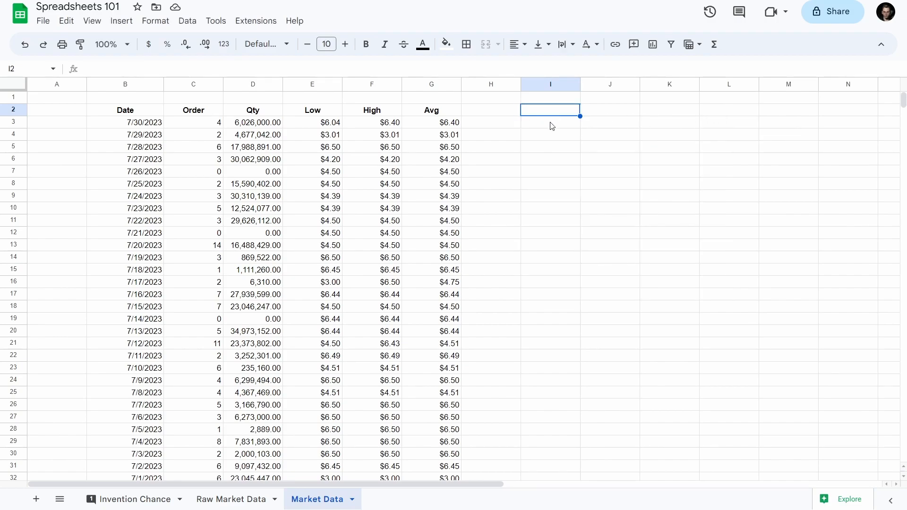
Step: Examine the cleaned table's cells and compare selecting all from inside the table with selecting all from an empty cell
{"action": "left_click", "coordinate": [137, 122]}
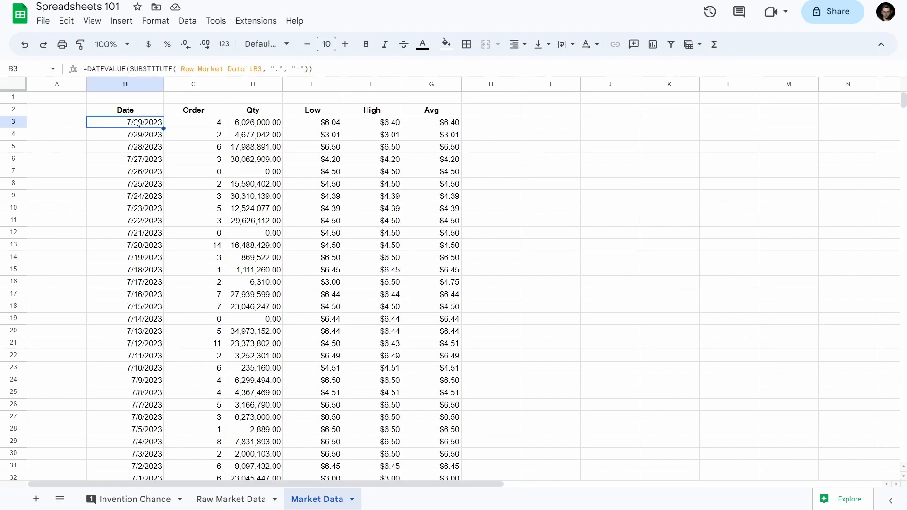
{"action": "left_click_drag", "start_coordinate": [181, 125], "coordinate": [380, 149]}
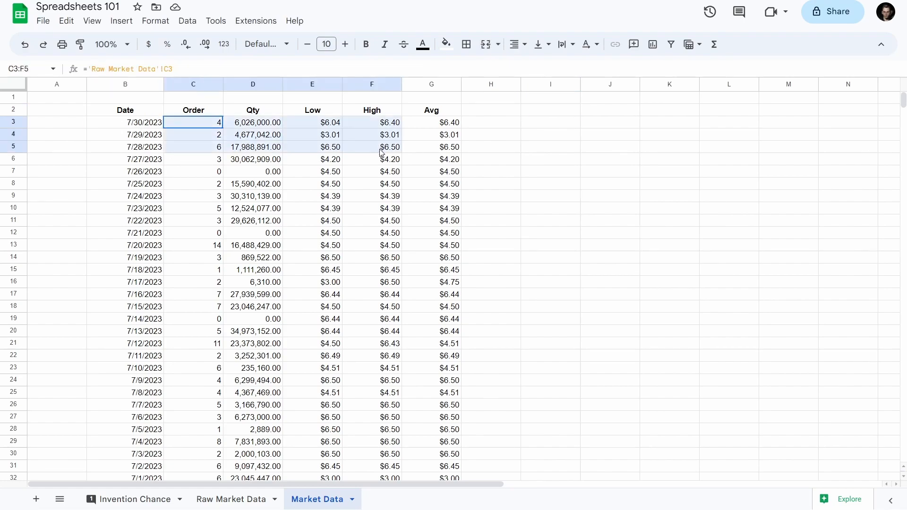
{"action": "left_click", "coordinate": [418, 156]}
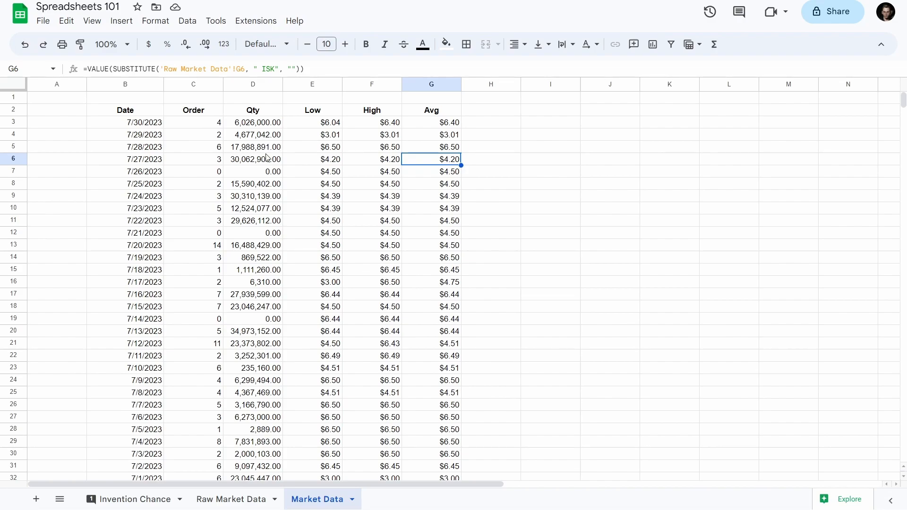
{"action": "left_click", "coordinate": [142, 113]}
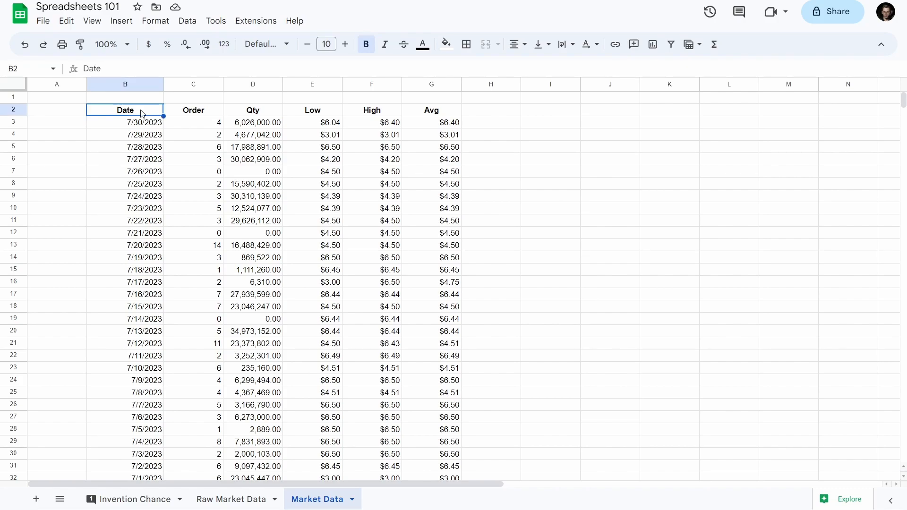
{"action": "key", "text": "ctrl+a"}
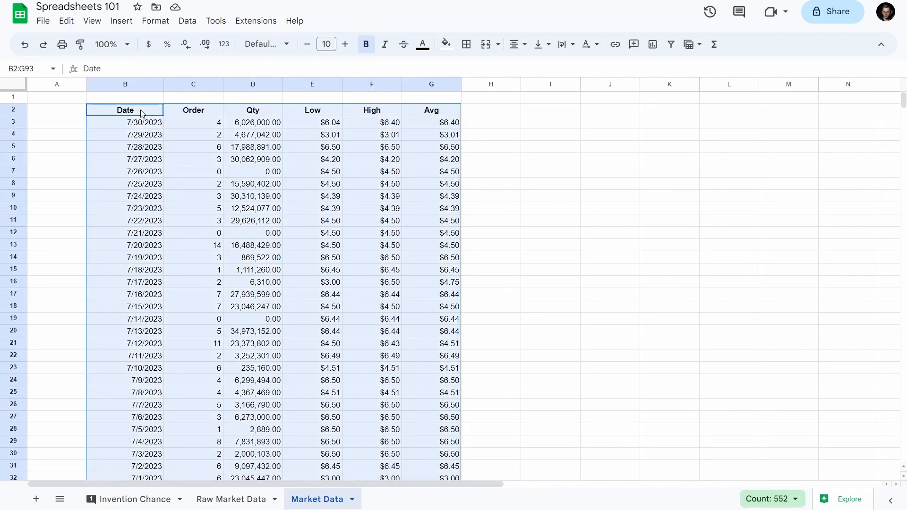
{"action": "left_click", "coordinate": [585, 163]}
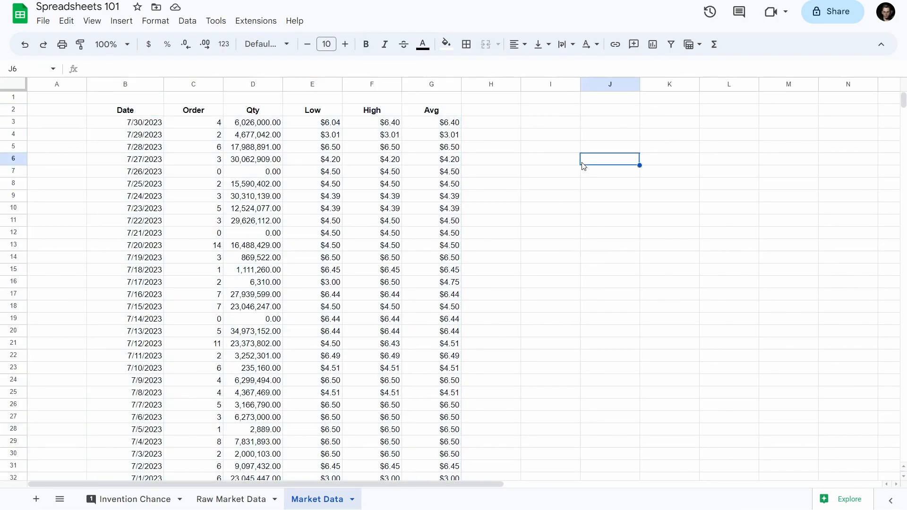
{"action": "left_click", "coordinate": [681, 196]}
{"action": "key", "text": "ctrl+a"}
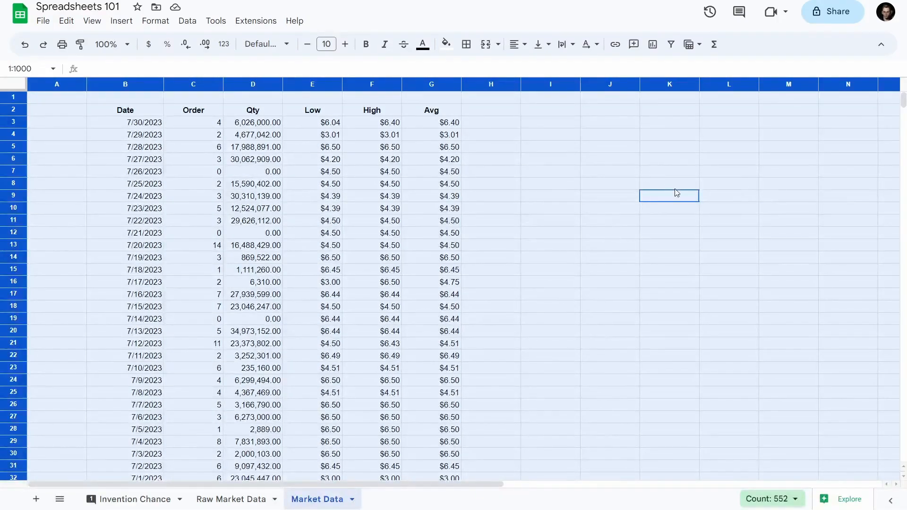
{"action": "left_click", "coordinate": [718, 196]}
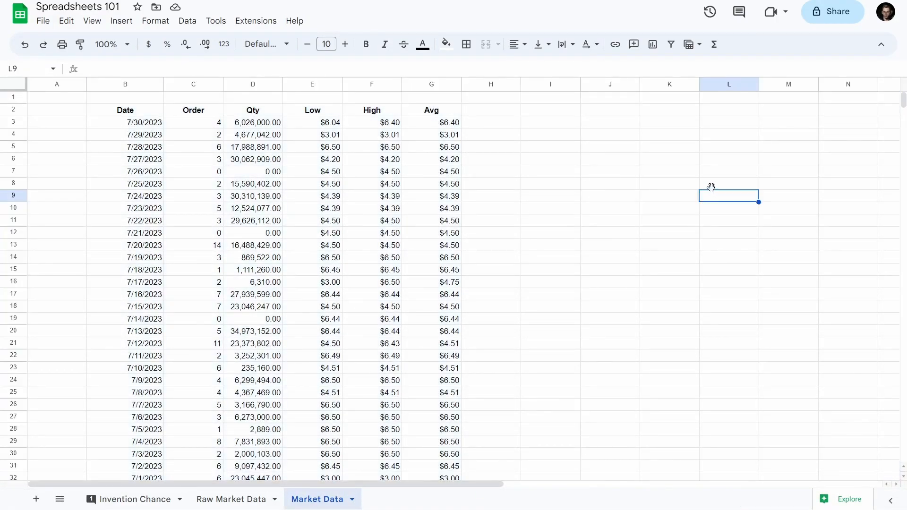
Step: Insert a column chart based on the whole cleaned market table, B2:G93
{"action": "left_click", "coordinate": [338, 197]}
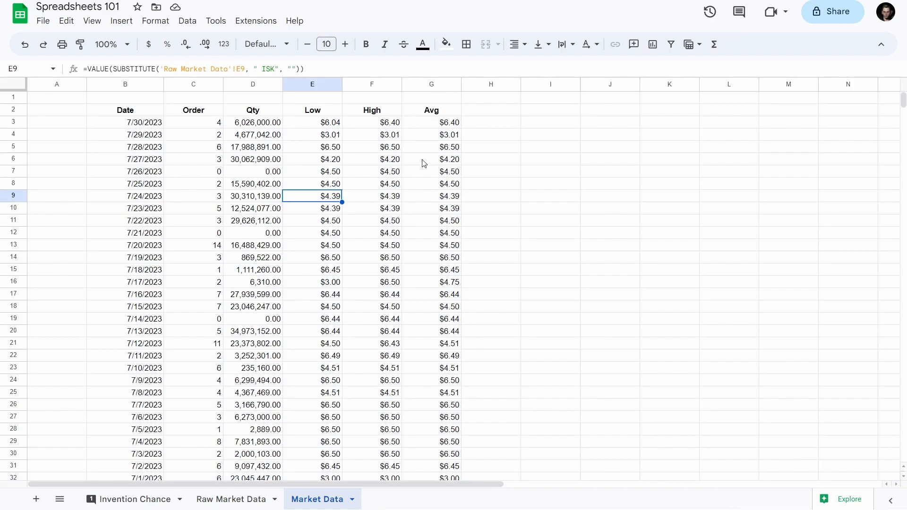
{"action": "key", "text": "ctrl+a"}
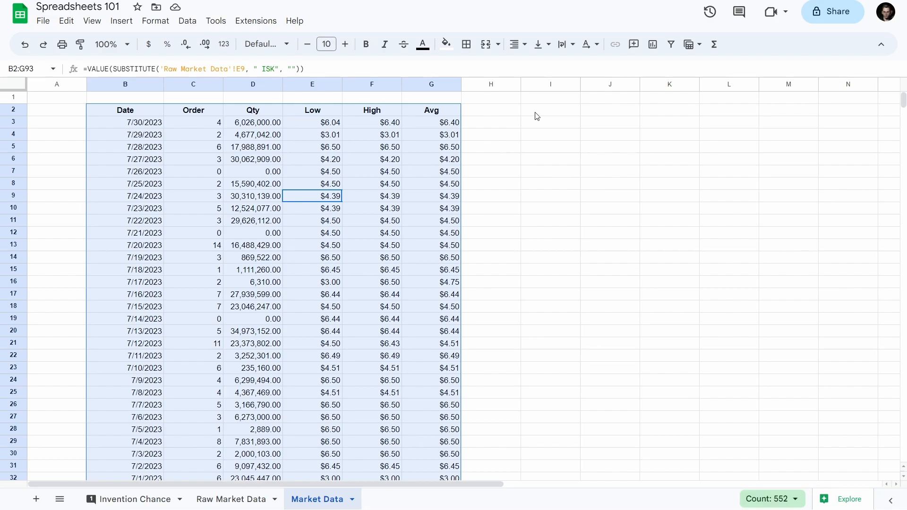
{"action": "left_click", "coordinate": [655, 46]}
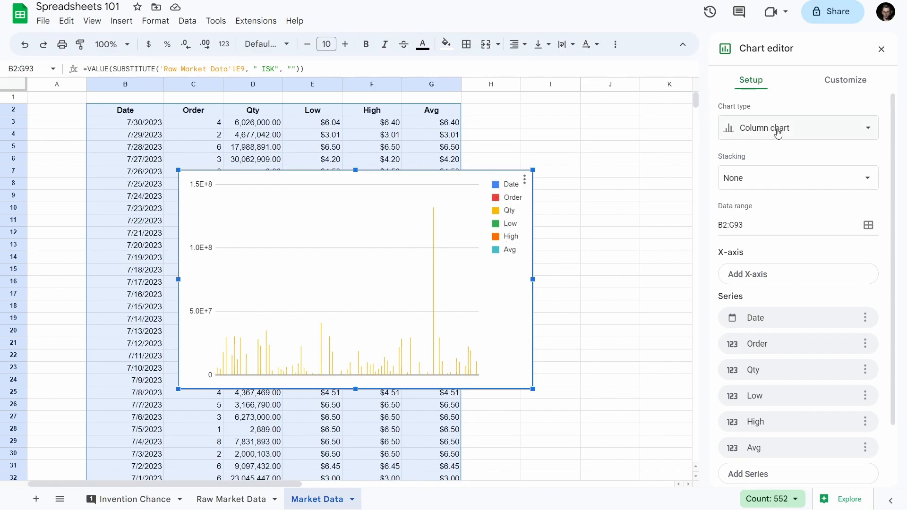
{"action": "left_click", "coordinate": [796, 132]}
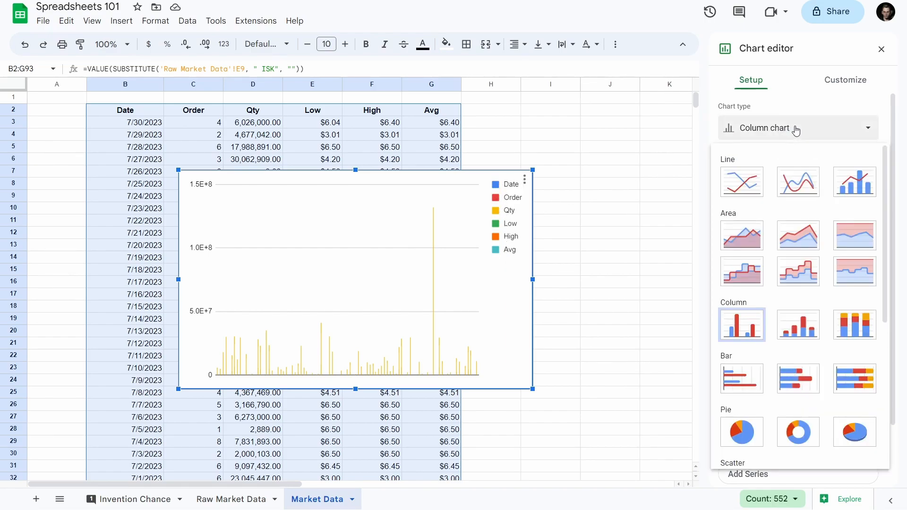
{"action": "left_click", "coordinate": [796, 131]}
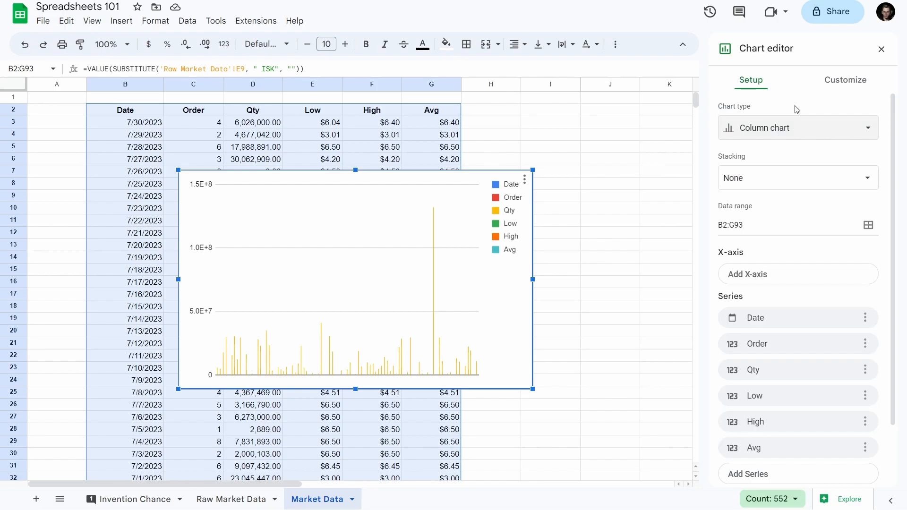
{"action": "left_click", "coordinate": [772, 182]}
{"action": "left_click", "coordinate": [773, 176]}
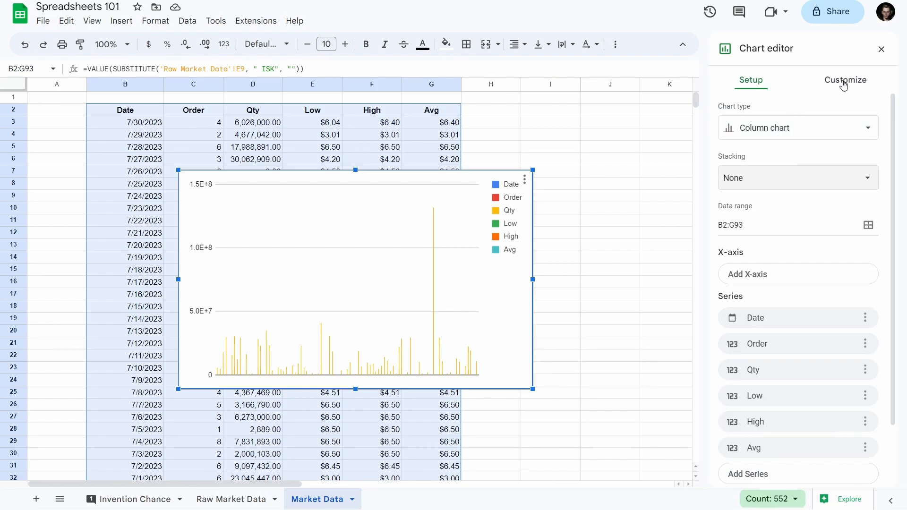
Step: Set the chart's X-axis to the Date column
{"action": "scroll", "coordinate": [762, 257], "scroll_direction": "down", "scroll_amount": 2}
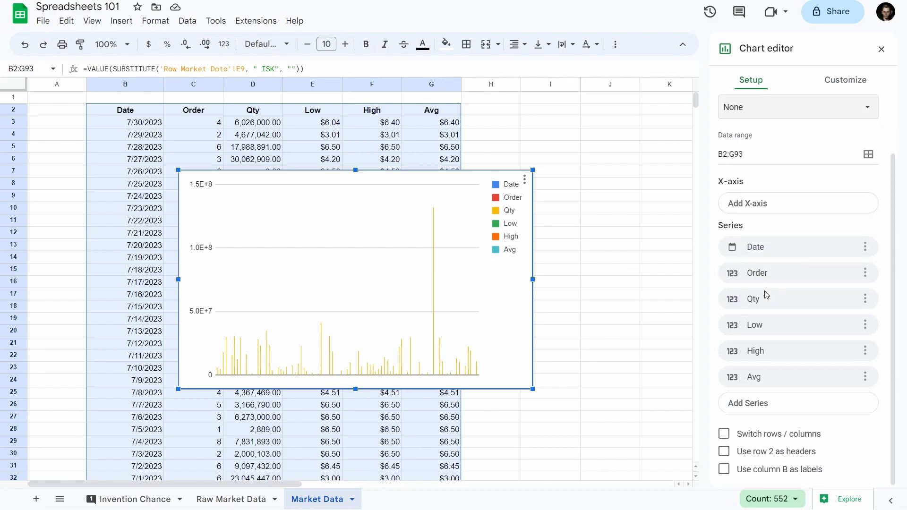
{"action": "left_click", "coordinate": [826, 247]}
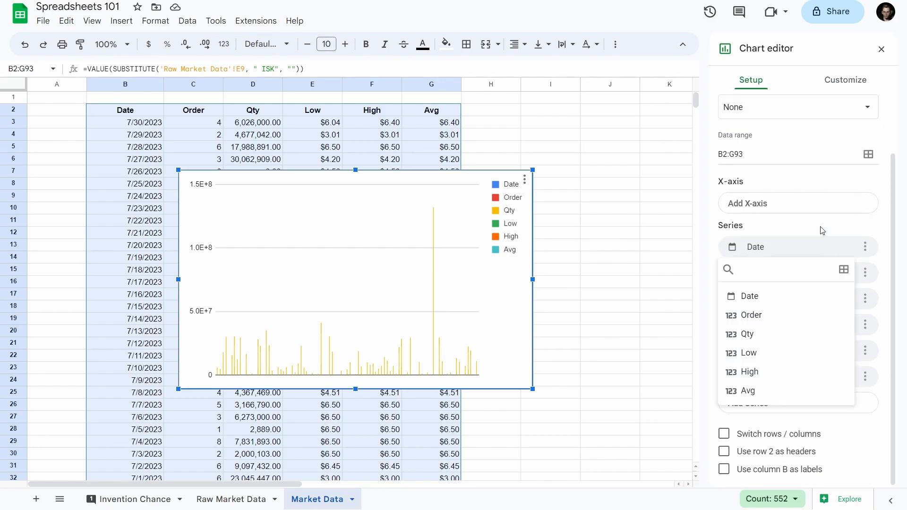
{"action": "left_click", "coordinate": [823, 230]}
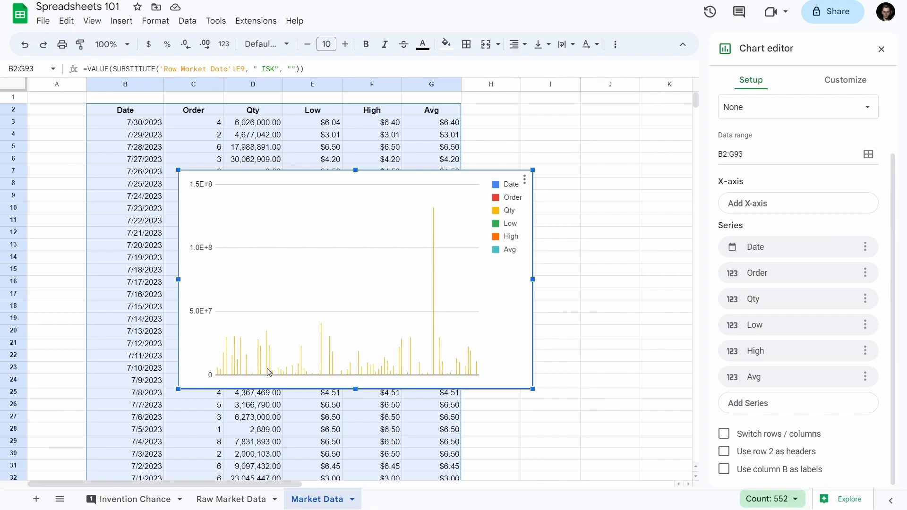
{"action": "left_click", "coordinate": [845, 248]}
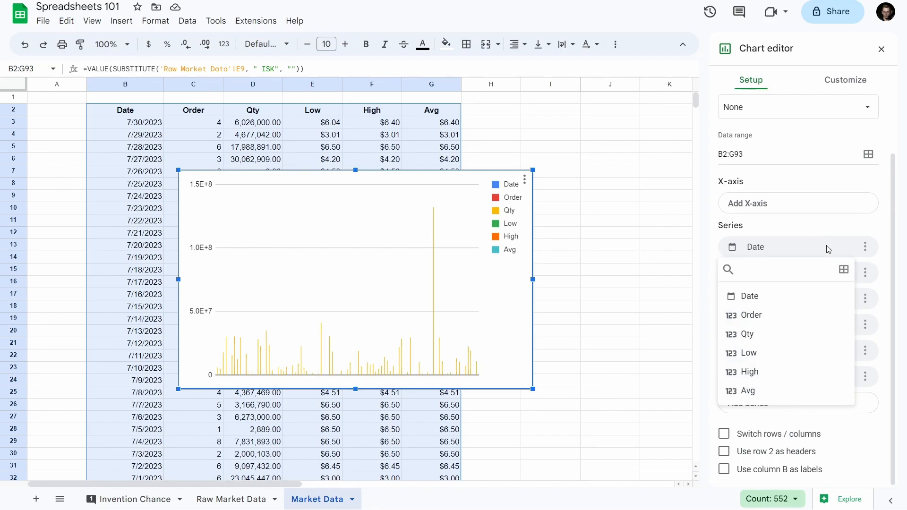
{"action": "left_click", "coordinate": [760, 296]}
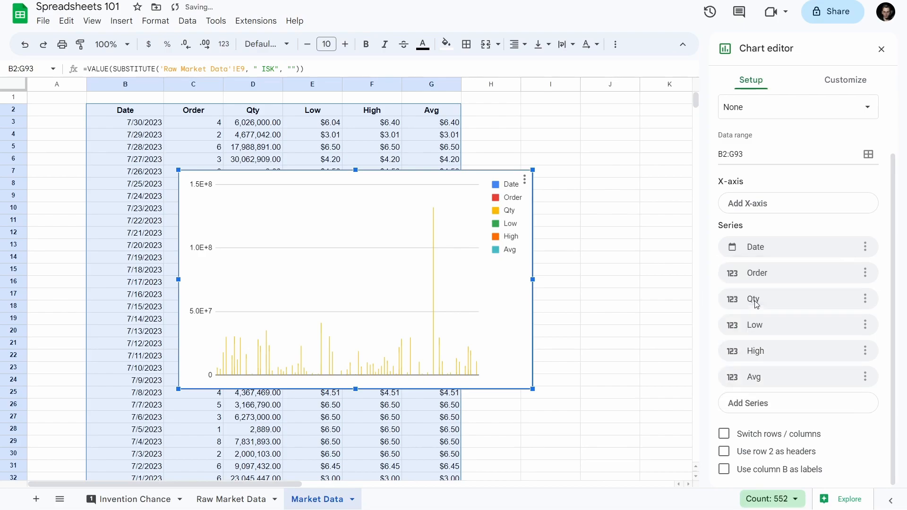
{"action": "left_click", "coordinate": [766, 208]}
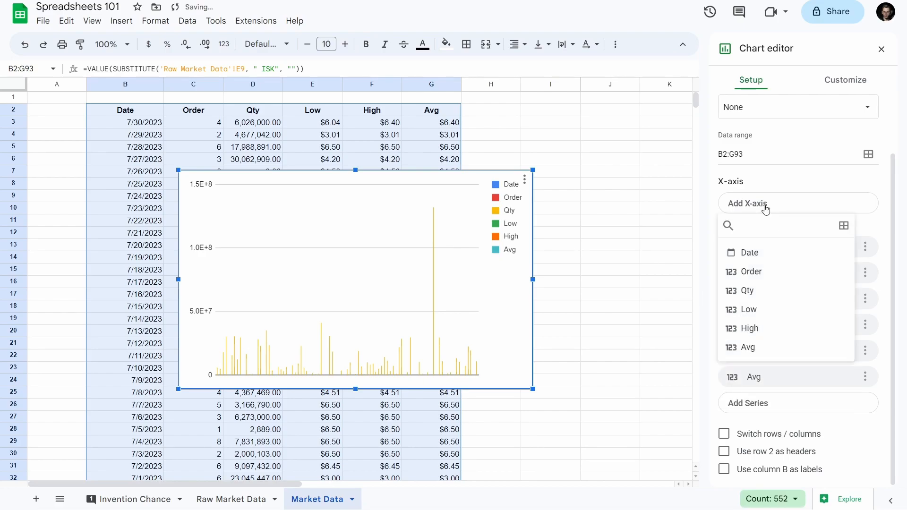
{"action": "left_click", "coordinate": [750, 253]}
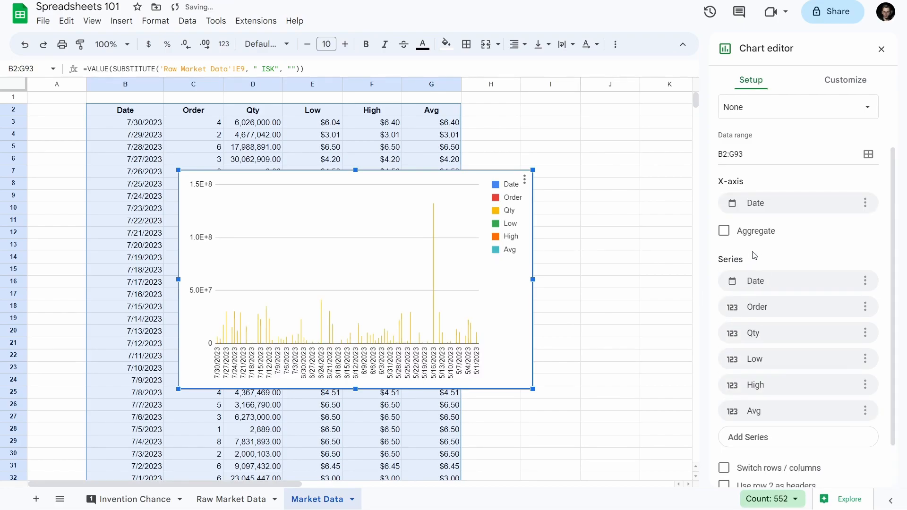
Step: Remove Date from the chart's data series
{"action": "scroll", "coordinate": [780, 261], "scroll_direction": "down", "scroll_amount": 2}
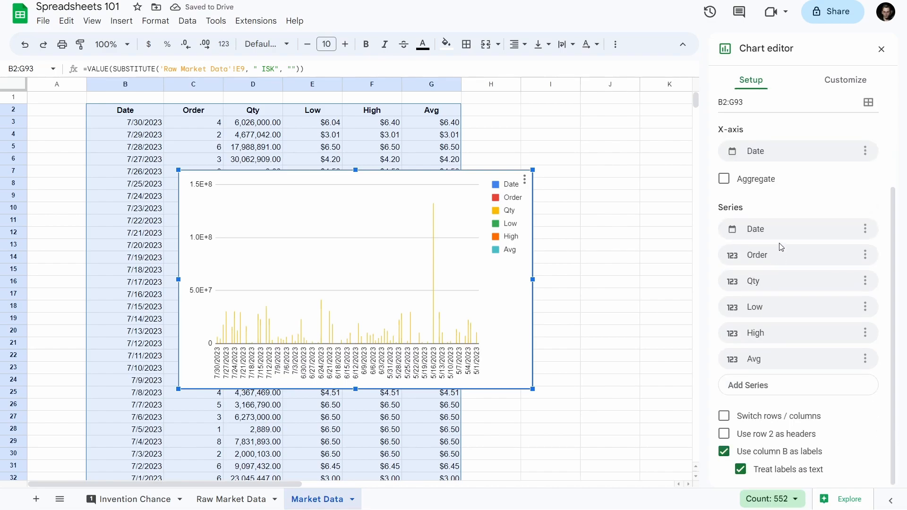
{"action": "left_click", "coordinate": [771, 359]}
{"action": "left_click", "coordinate": [770, 341]}
{"action": "left_click", "coordinate": [783, 366]}
{"action": "left_click", "coordinate": [777, 383]}
{"action": "left_click", "coordinate": [866, 230]}
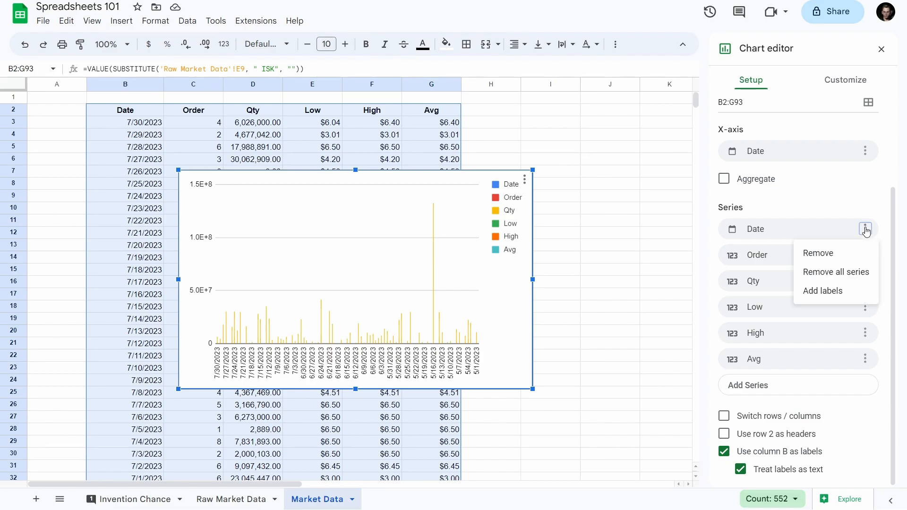
{"action": "left_click", "coordinate": [844, 258]}
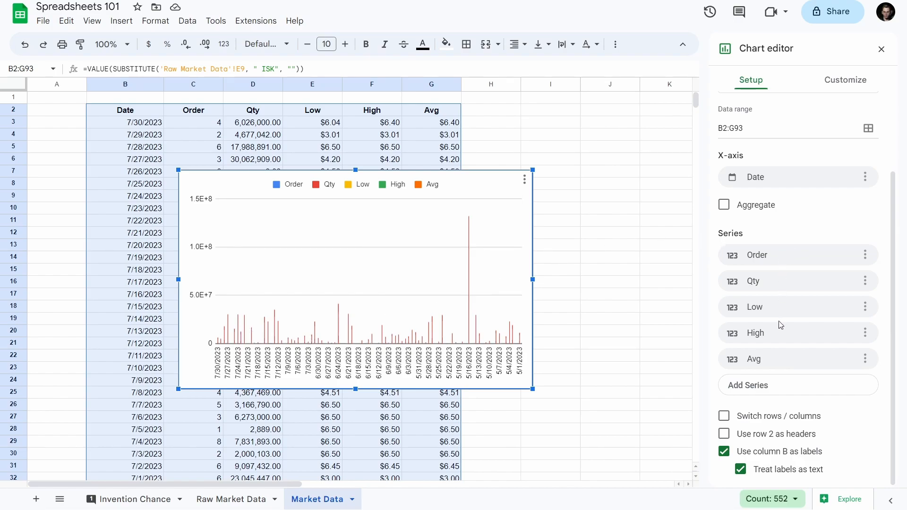
Step: Apply the suggested column chart that plots only the Date column, B2:B93
{"action": "scroll", "coordinate": [776, 307], "scroll_direction": "up", "scroll_amount": 3}
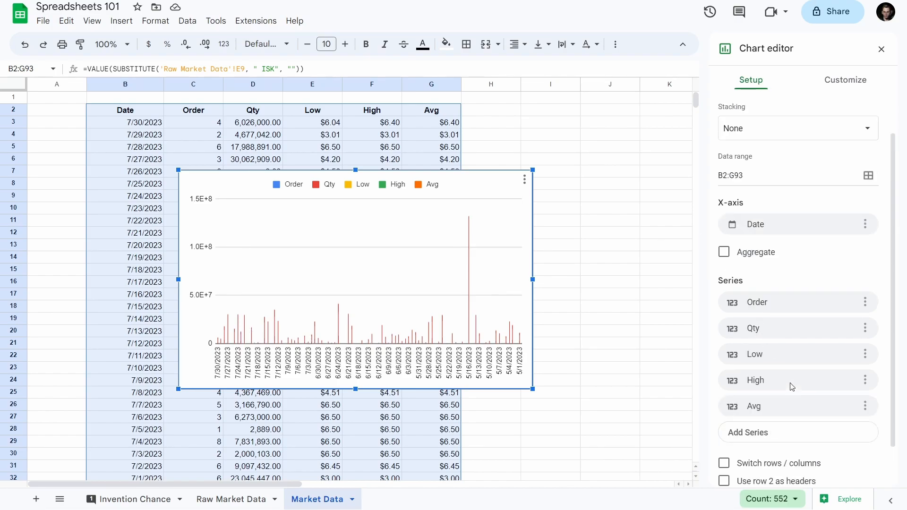
{"action": "left_click", "coordinate": [776, 130]}
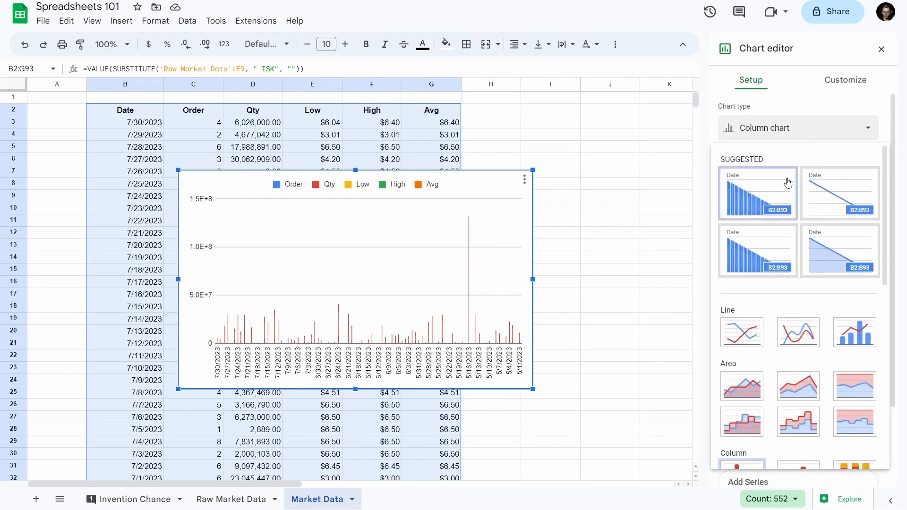
{"action": "left_click", "coordinate": [748, 195]}
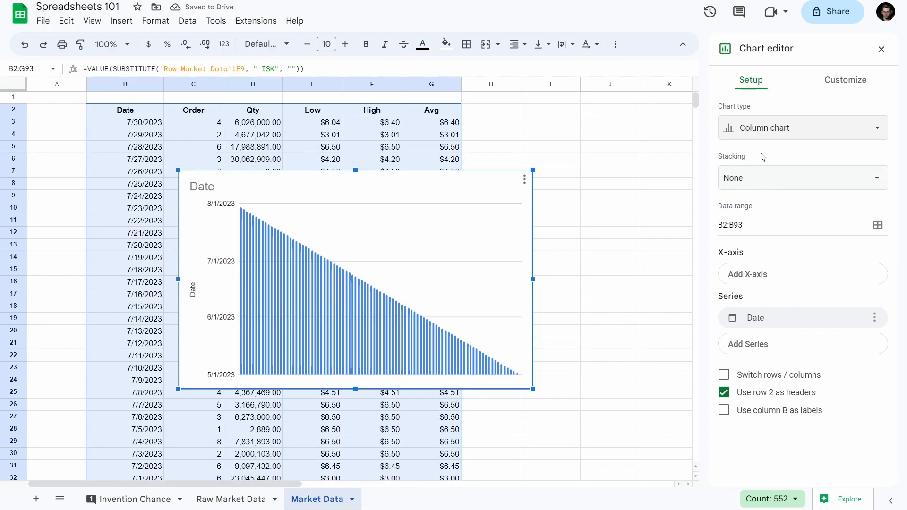
Step: Change the chart of the Date column to a line chart
{"action": "left_click", "coordinate": [764, 135]}
{"action": "left_click", "coordinate": [830, 197]}
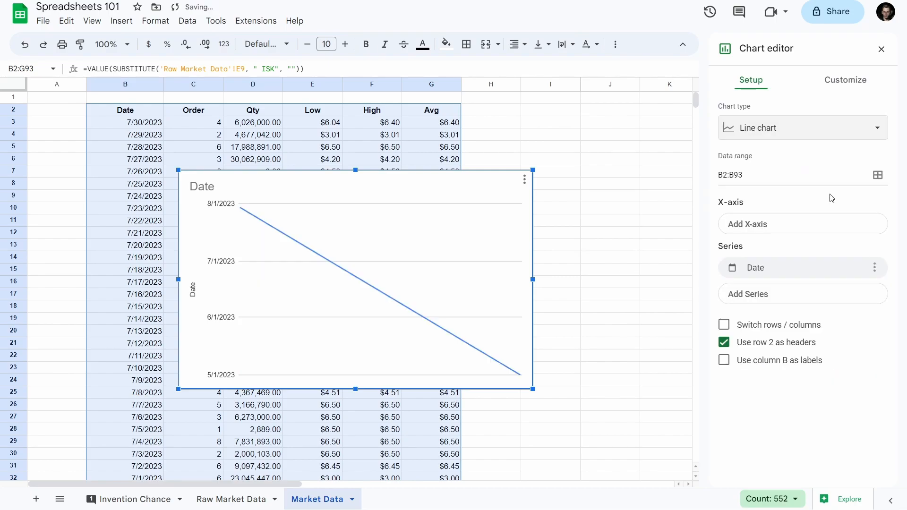
{"action": "left_click", "coordinate": [768, 136]}
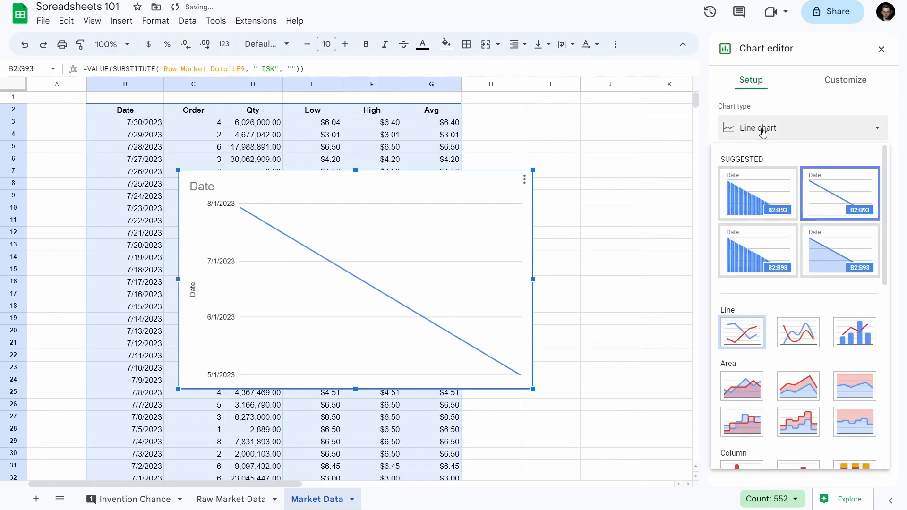
{"action": "left_click", "coordinate": [743, 339]}
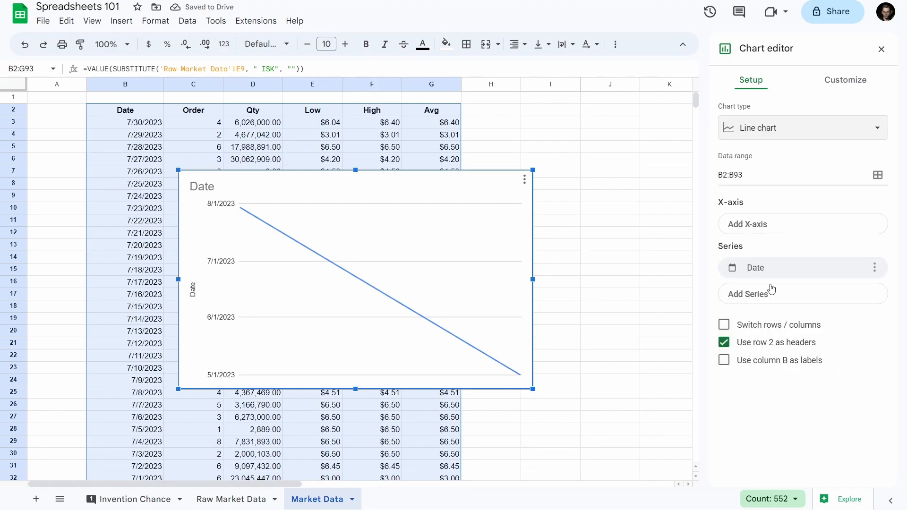
Step: Remove Date from the chart's series and use it as the X-axis instead
{"action": "left_click", "coordinate": [874, 268]}
{"action": "left_click", "coordinate": [848, 293]}
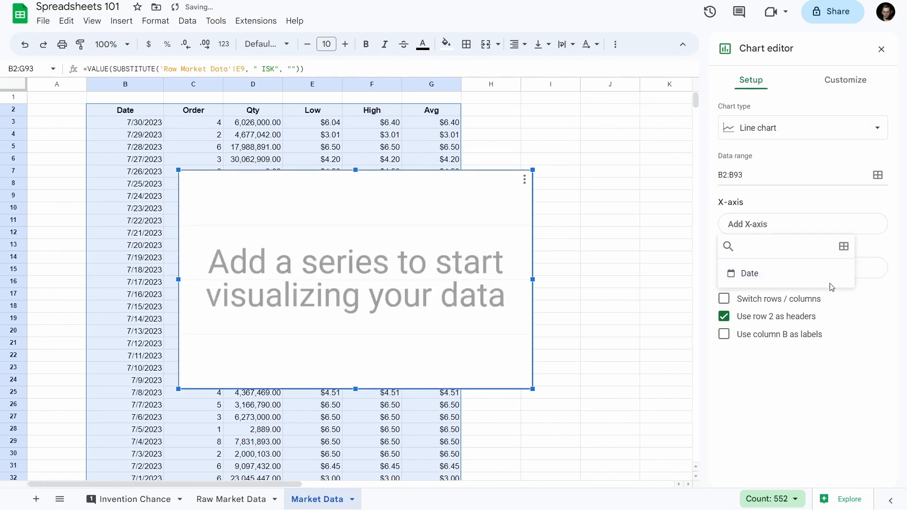
{"action": "left_click", "coordinate": [877, 263]}
{"action": "left_click", "coordinate": [794, 274]}
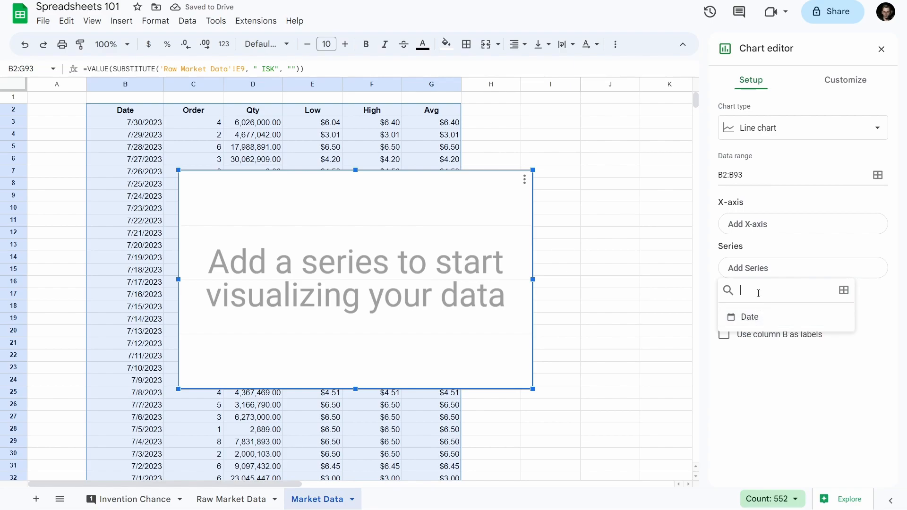
{"action": "left_click", "coordinate": [773, 249]}
{"action": "left_click", "coordinate": [775, 229]}
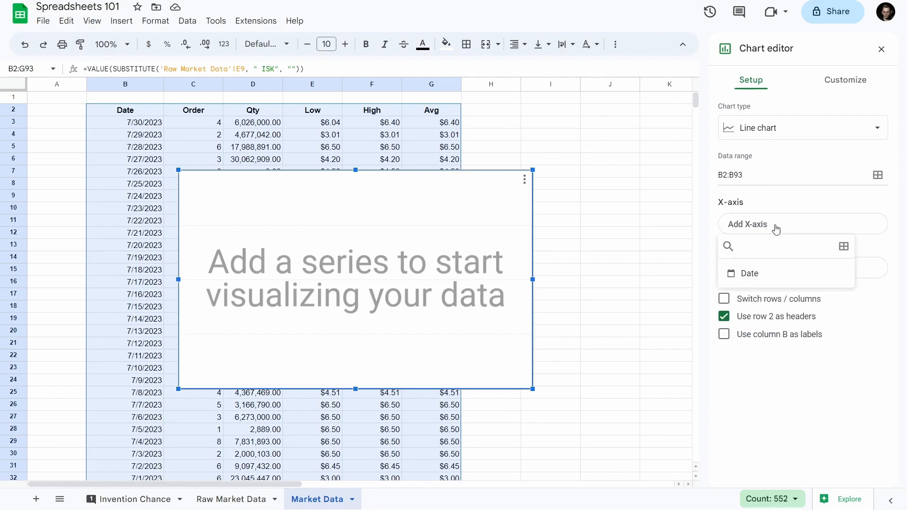
{"action": "left_click", "coordinate": [752, 274]}
Step: Add the Avg column, G2:G93 of the Market Data sheet, as a series of the line chart
{"action": "left_click", "coordinate": [758, 304]}
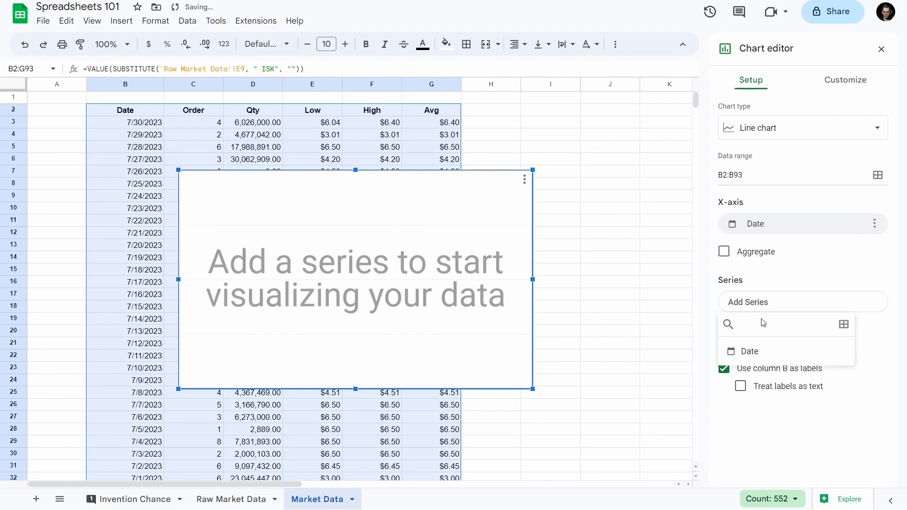
{"action": "left_click", "coordinate": [844, 326]}
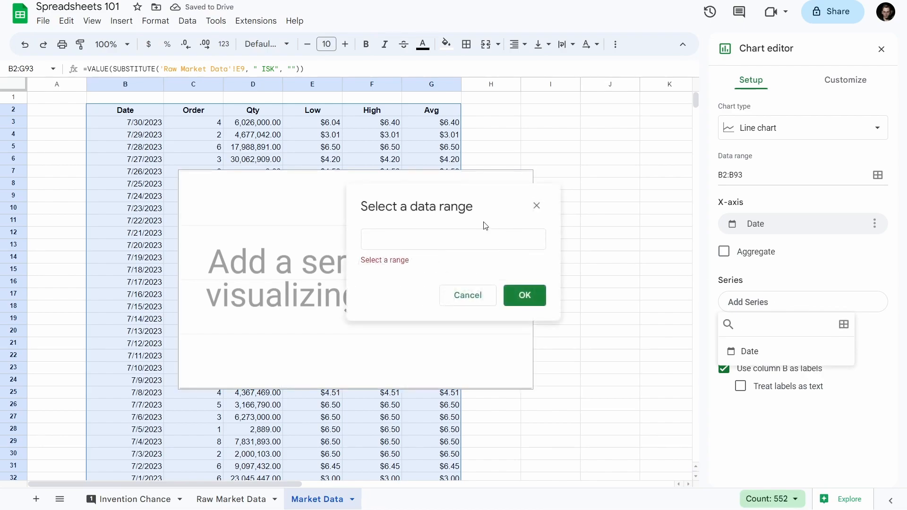
{"action": "left_click", "coordinate": [455, 240]}
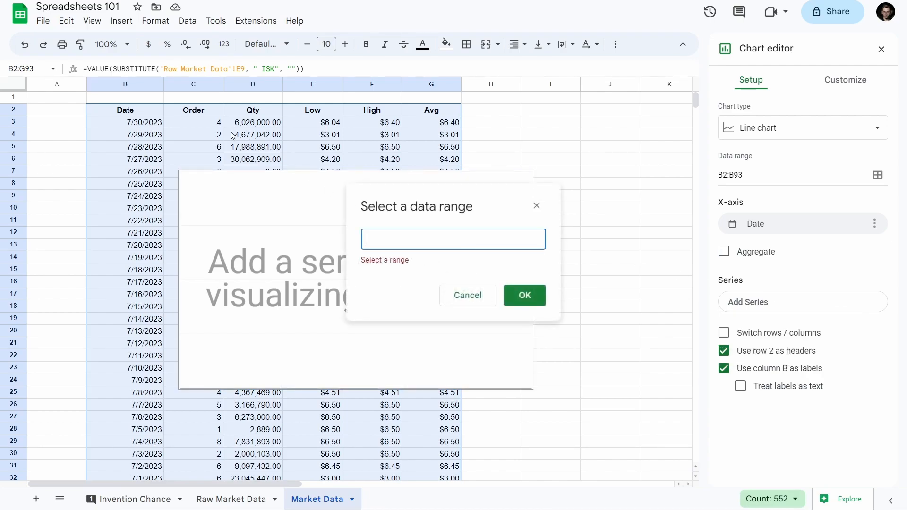
{"action": "left_click", "coordinate": [265, 118]}
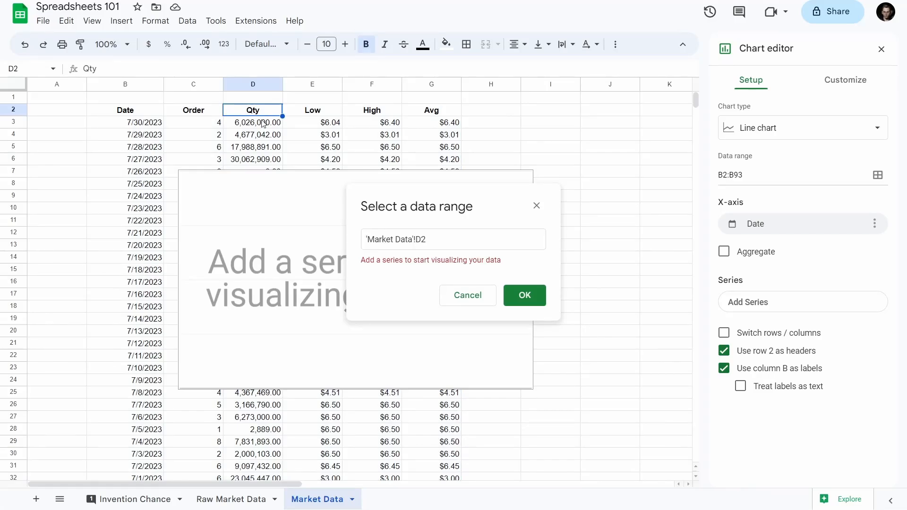
{"action": "left_click", "coordinate": [428, 117]}
{"action": "key", "text": "ctrl+shift+Down"}
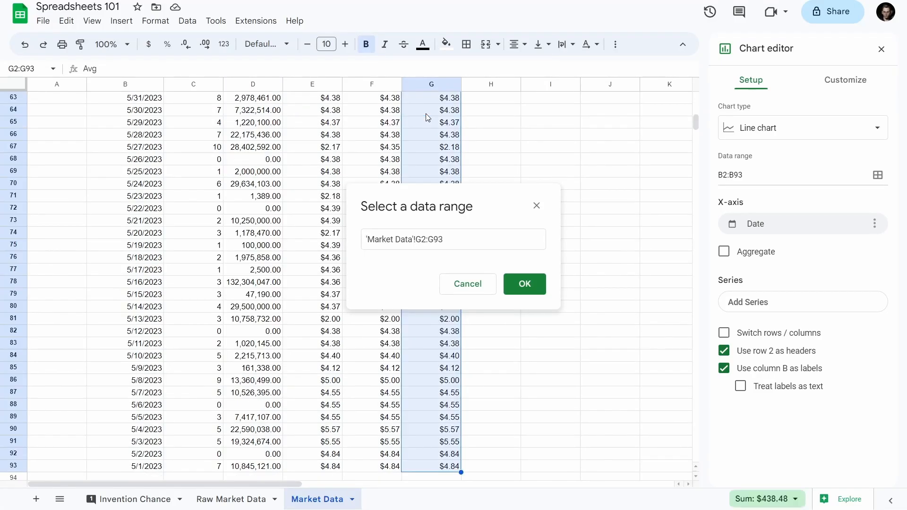
{"action": "left_click", "coordinate": [526, 284]}
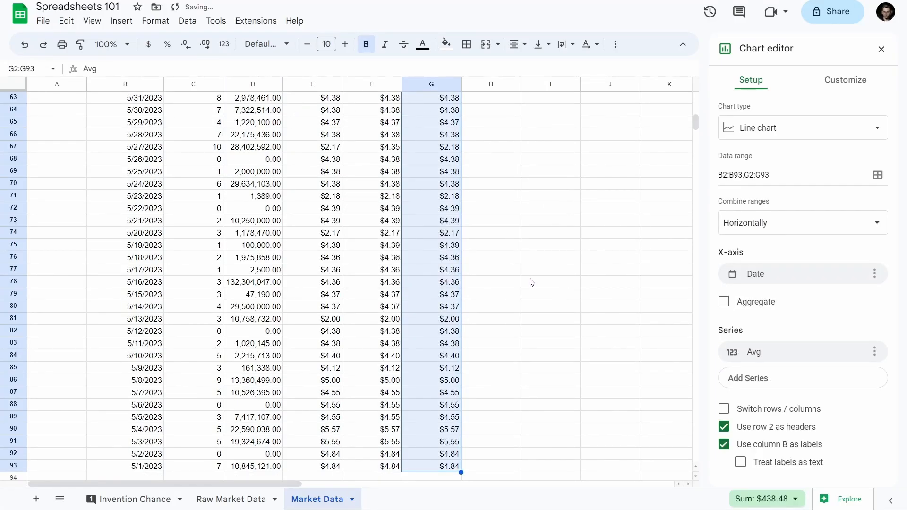
{"action": "scroll", "coordinate": [530, 282], "scroll_direction": "up", "scroll_amount": 15}
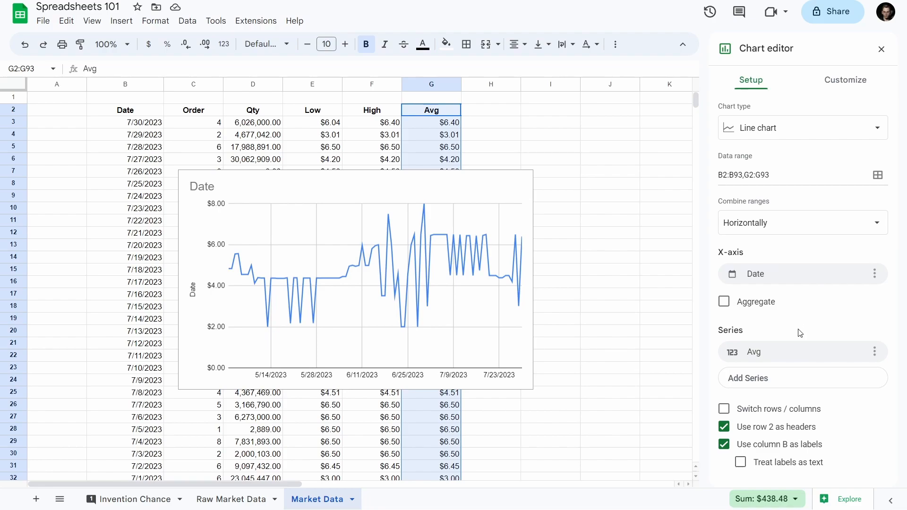
Step: Try switching the chart's rows and columns and treating its labels as text, restoring both options
{"action": "left_click", "coordinate": [790, 357]}
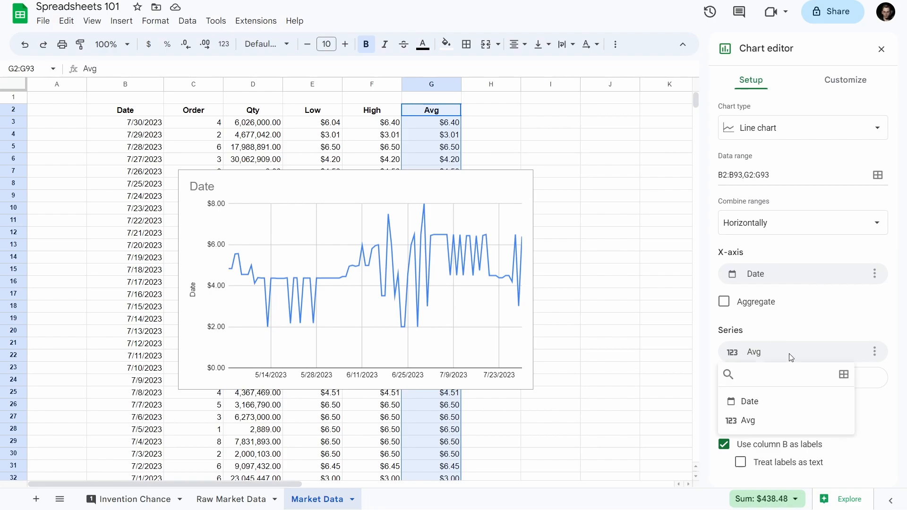
{"action": "left_click", "coordinate": [857, 414]}
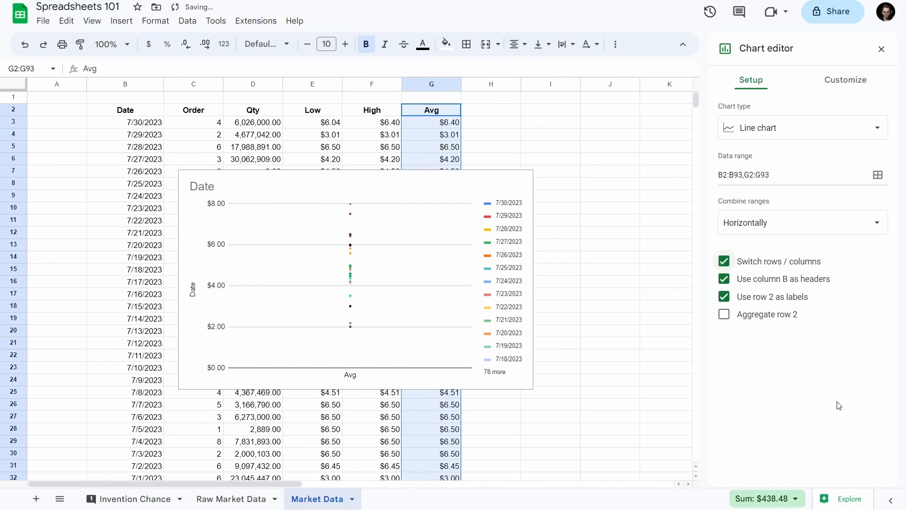
{"action": "left_click", "coordinate": [812, 264]}
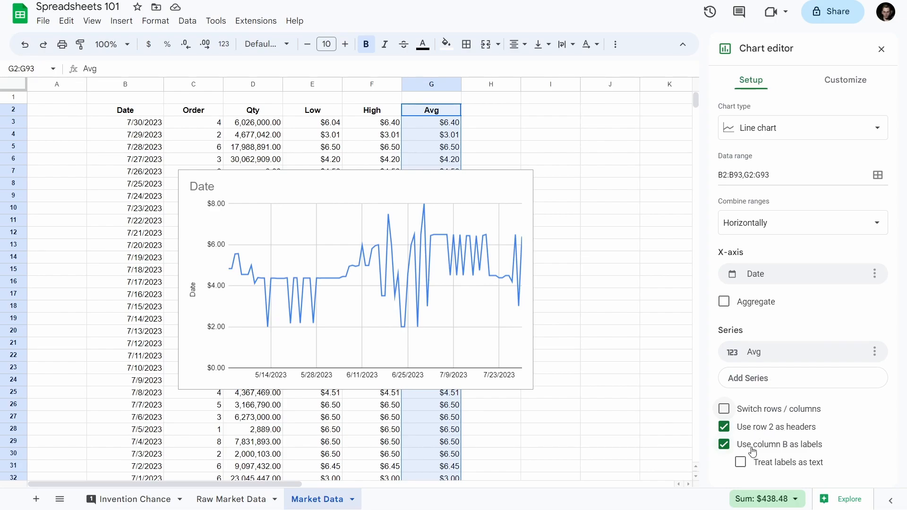
{"action": "left_click", "coordinate": [786, 465]}
{"action": "left_click", "coordinate": [787, 466]}
Step: Add the whole of column F to the line chart as a second series, using the range F:F
{"action": "left_click", "coordinate": [769, 380]}
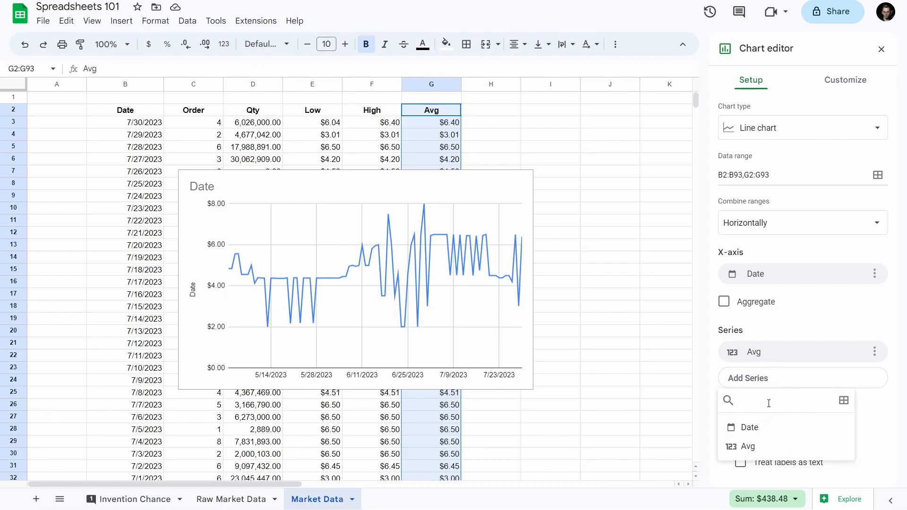
{"action": "type", "text": "F:F"}
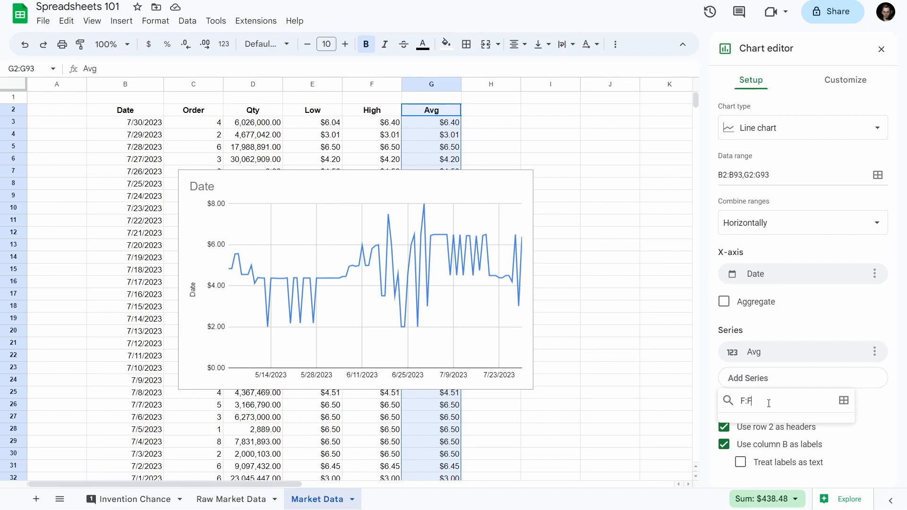
{"action": "left_click", "coordinate": [844, 400]}
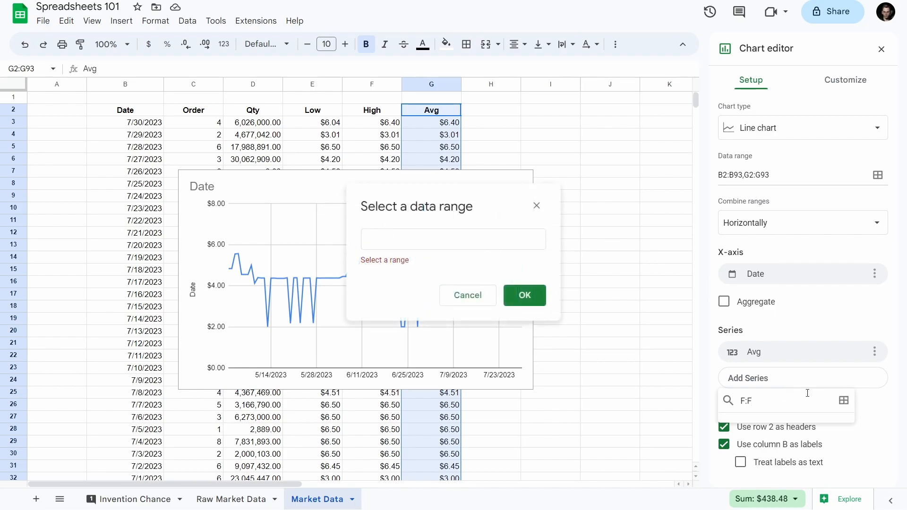
{"action": "left_click", "coordinate": [465, 238]}
{"action": "type", "text": "F:F"}
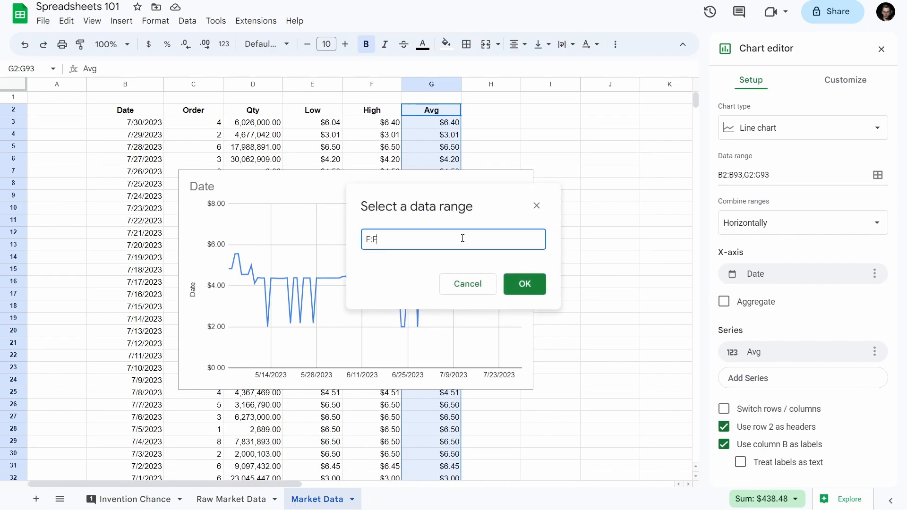
{"action": "left_click", "coordinate": [523, 283]}
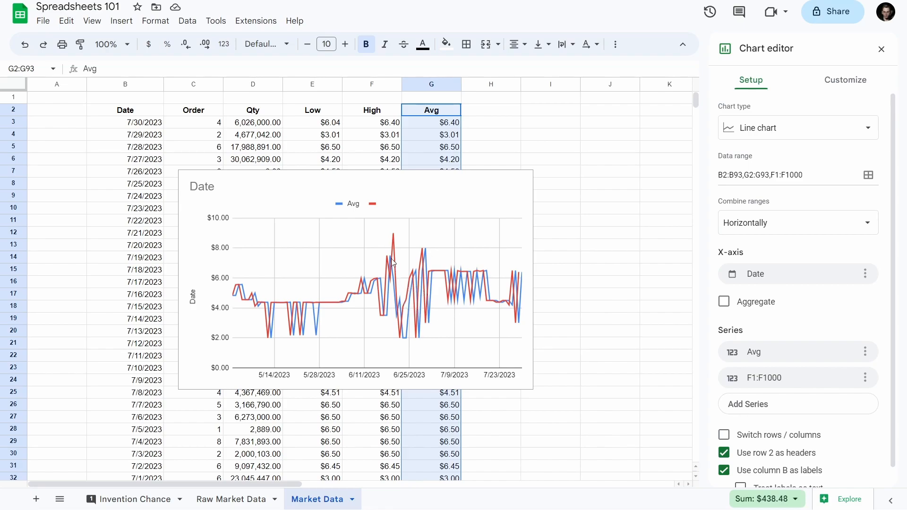
Step: Try adding Date labels to the F1:F1000 series and take them off again
{"action": "left_click", "coordinate": [782, 408]}
{"action": "left_click", "coordinate": [789, 407]}
{"action": "left_click", "coordinate": [755, 378]}
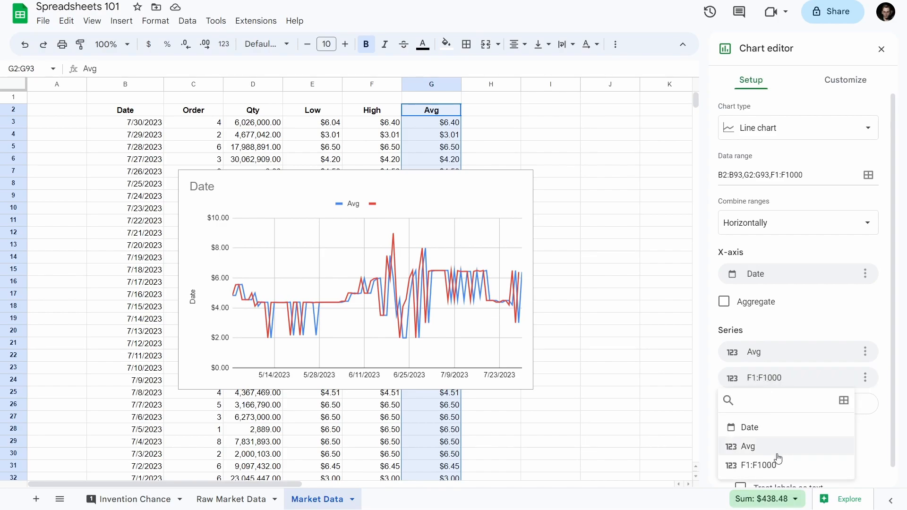
{"action": "left_click", "coordinate": [758, 466]}
{"action": "left_click", "coordinate": [866, 378]}
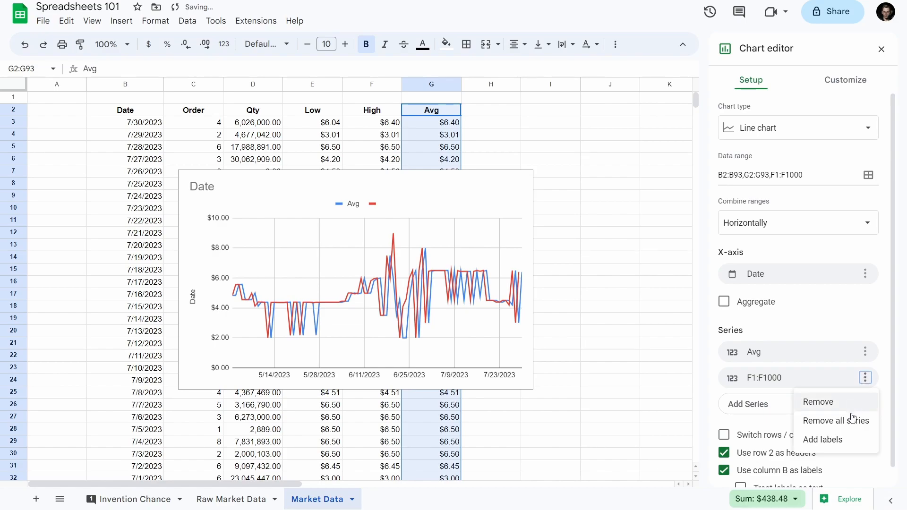
{"action": "left_click", "coordinate": [843, 442]}
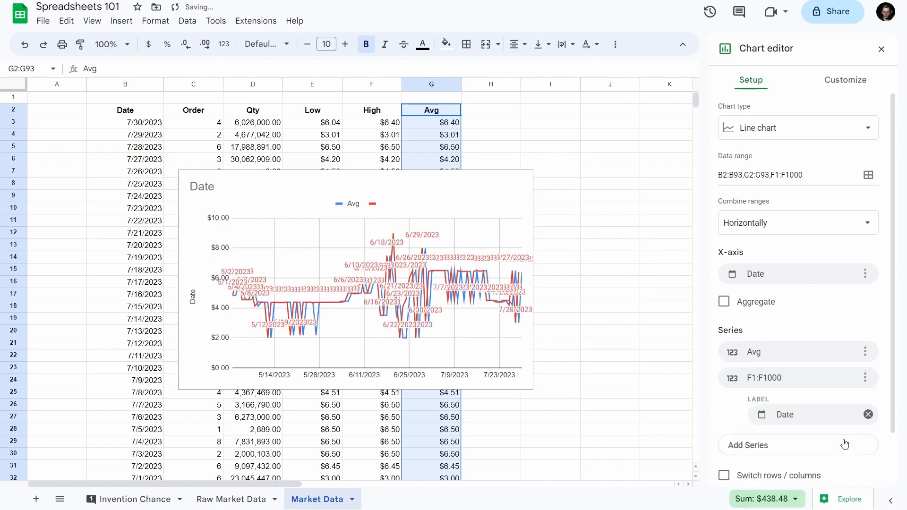
{"action": "left_click", "coordinate": [862, 415]}
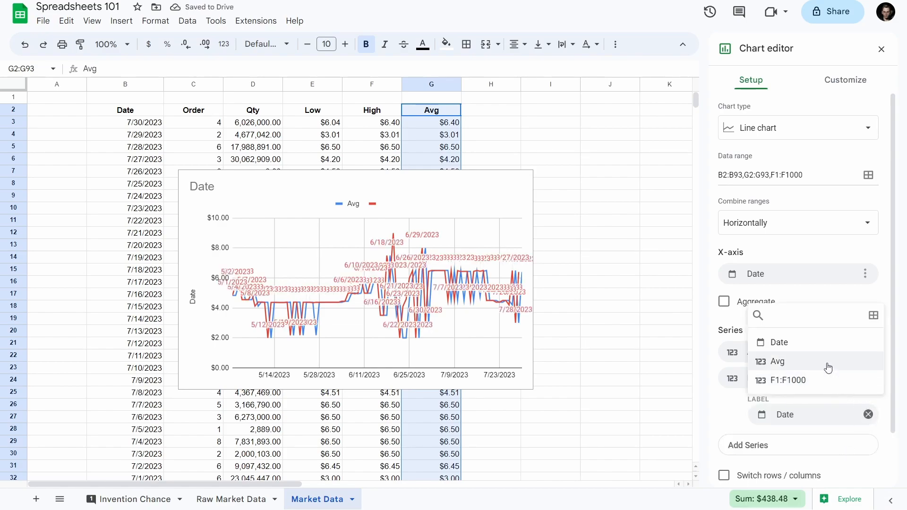
{"action": "left_click", "coordinate": [820, 399]}
{"action": "left_click", "coordinate": [868, 414]}
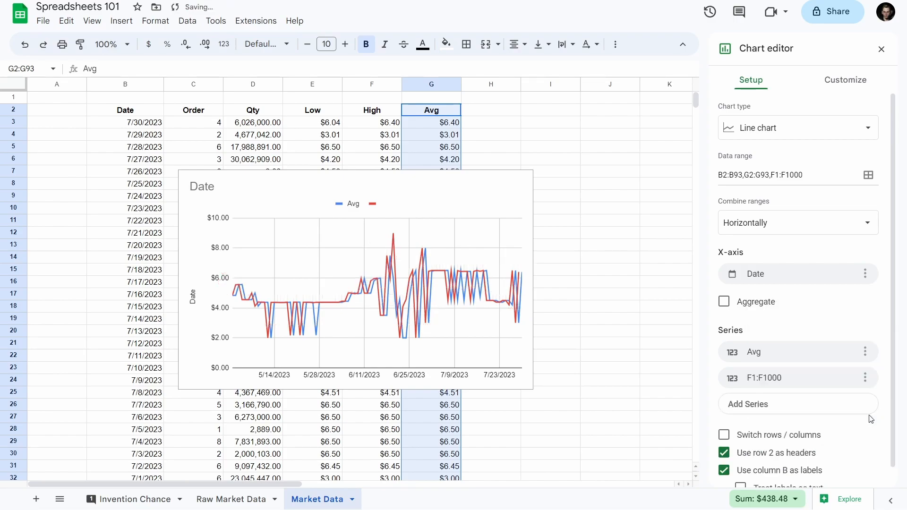
Step: Replace the F1:F1000 series with the High column, using the range F2:F93
{"action": "left_click", "coordinate": [865, 378]}
{"action": "left_click", "coordinate": [806, 401]}
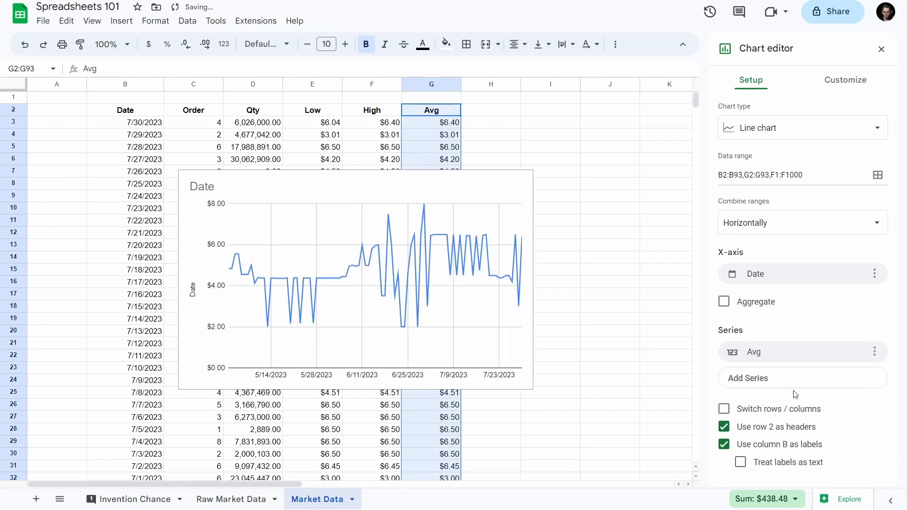
{"action": "left_click", "coordinate": [755, 381]}
{"action": "left_click", "coordinate": [843, 402]}
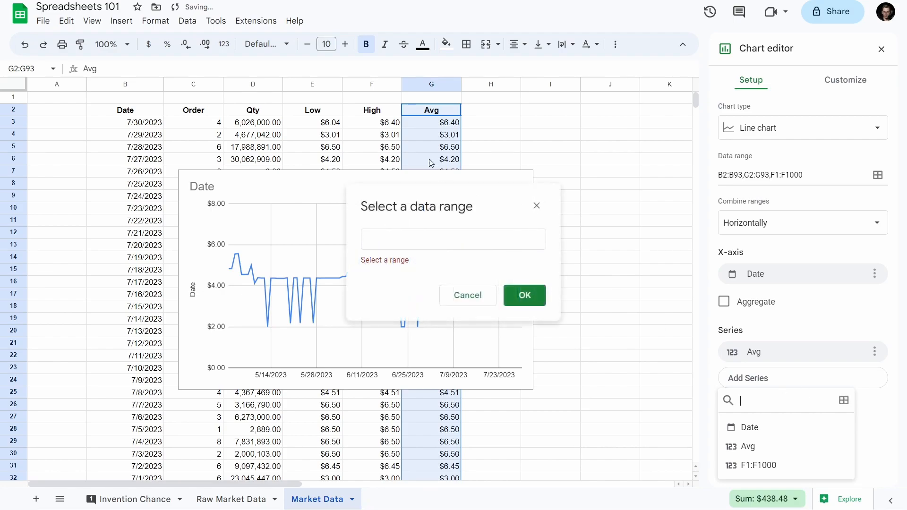
{"action": "left_click", "coordinate": [378, 113]}
{"action": "key", "text": "ctrl+shift+Down"}
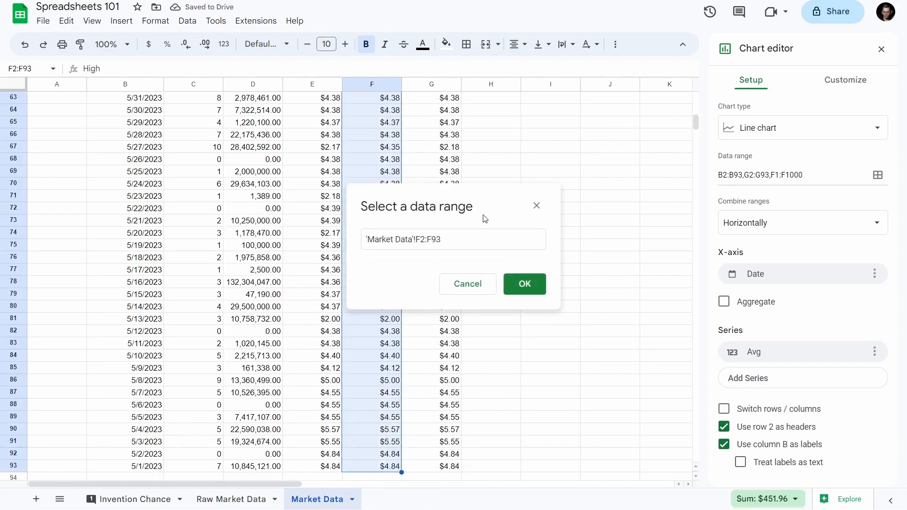
{"action": "left_click", "coordinate": [525, 286]}
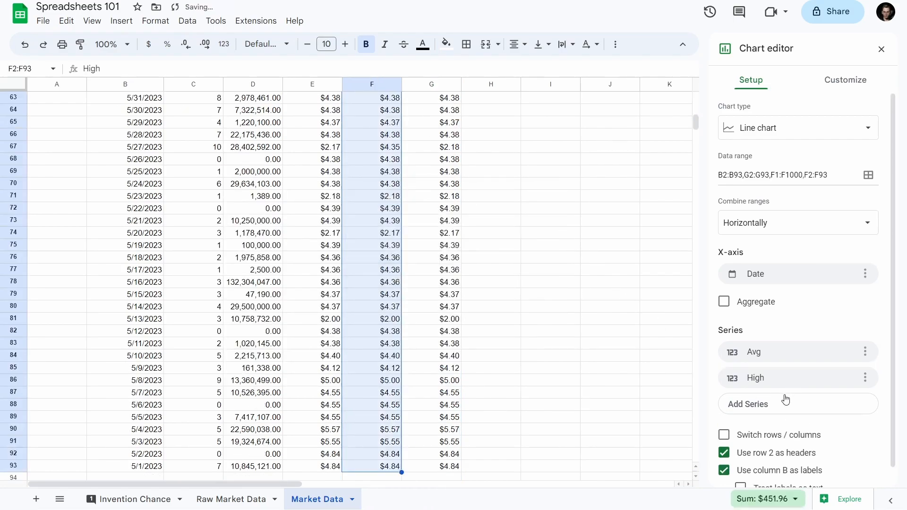
{"action": "scroll", "coordinate": [397, 221], "scroll_direction": "up", "scroll_amount": 15}
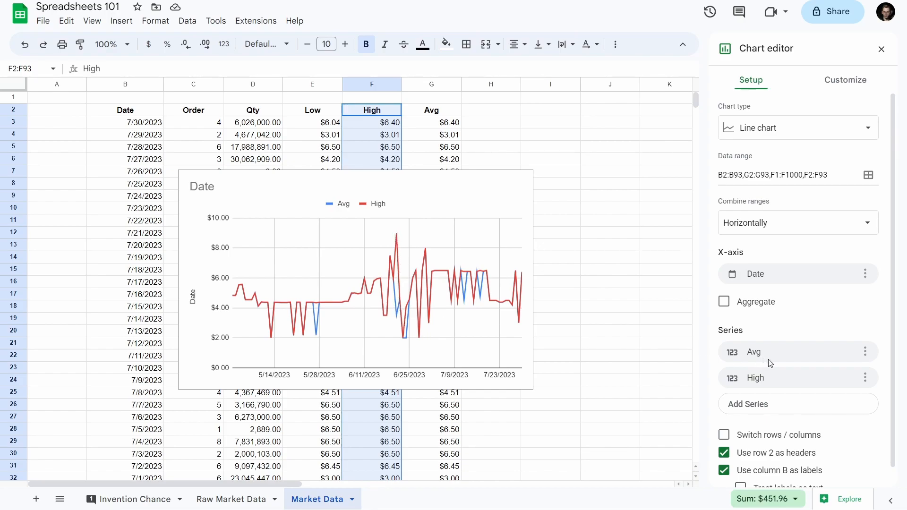
{"action": "scroll", "coordinate": [785, 376], "scroll_direction": "down", "scroll_amount": 1}
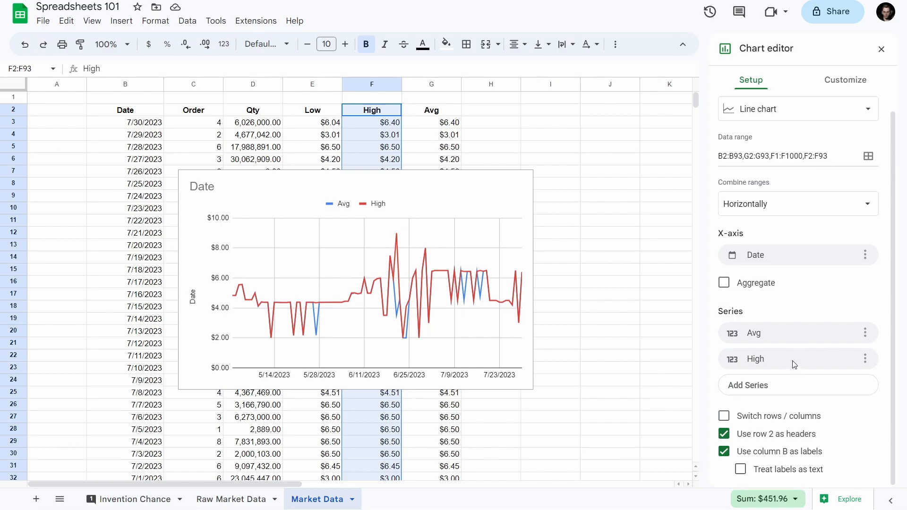
{"action": "left_click", "coordinate": [803, 389]}
{"action": "left_click", "coordinate": [803, 381]}
{"action": "scroll", "coordinate": [777, 307], "scroll_direction": "up", "scroll_amount": 1}
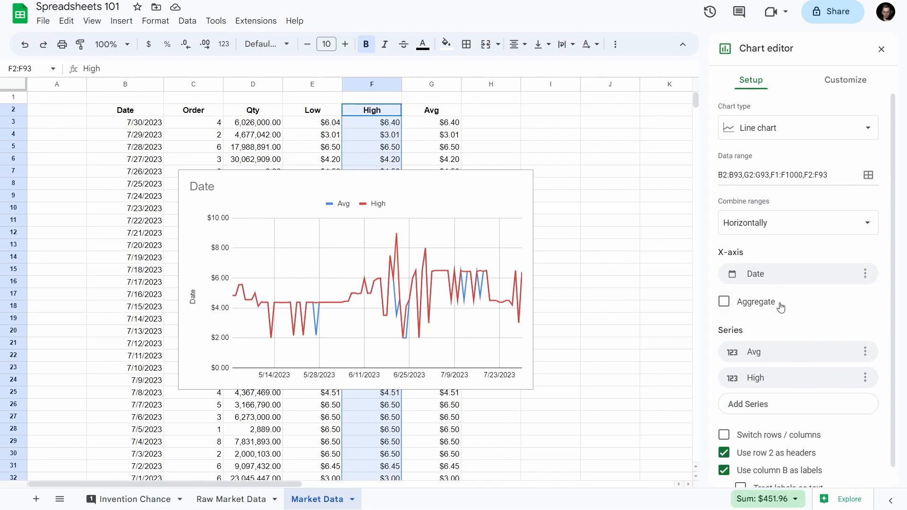
Step: Open the chart's customization settings and look over the formatting options for its series
{"action": "left_click", "coordinate": [846, 80]}
{"action": "left_click", "coordinate": [762, 181]}
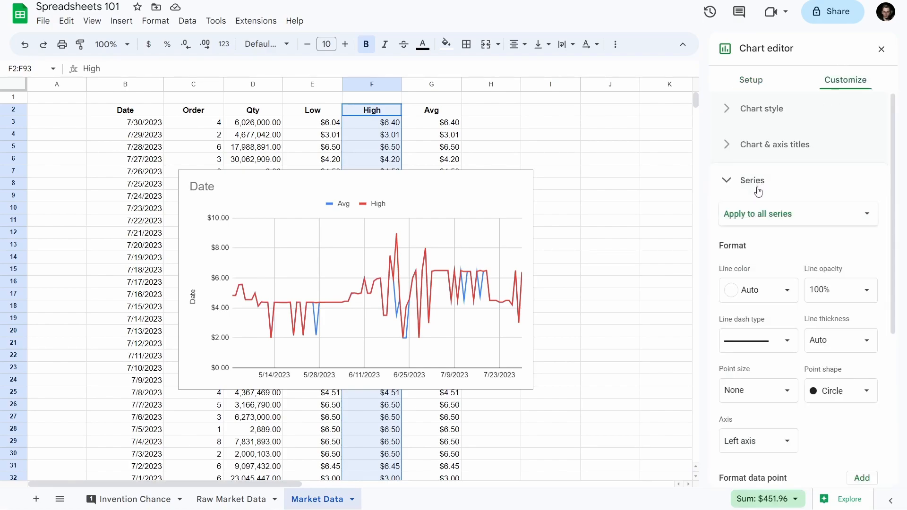
{"action": "left_click", "coordinate": [755, 182]}
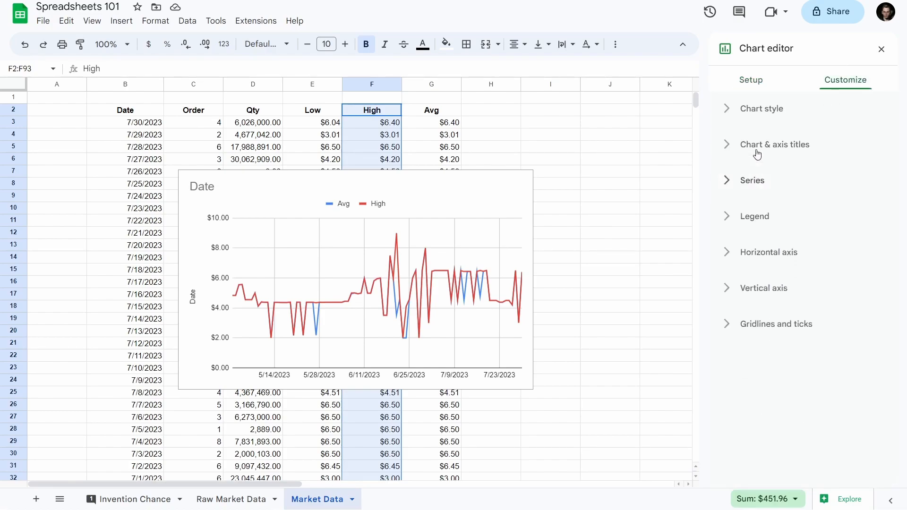
Step: Examine the line chart's style options, its chart and axis title options, and the formatting options for all series
{"action": "left_click", "coordinate": [751, 110]}
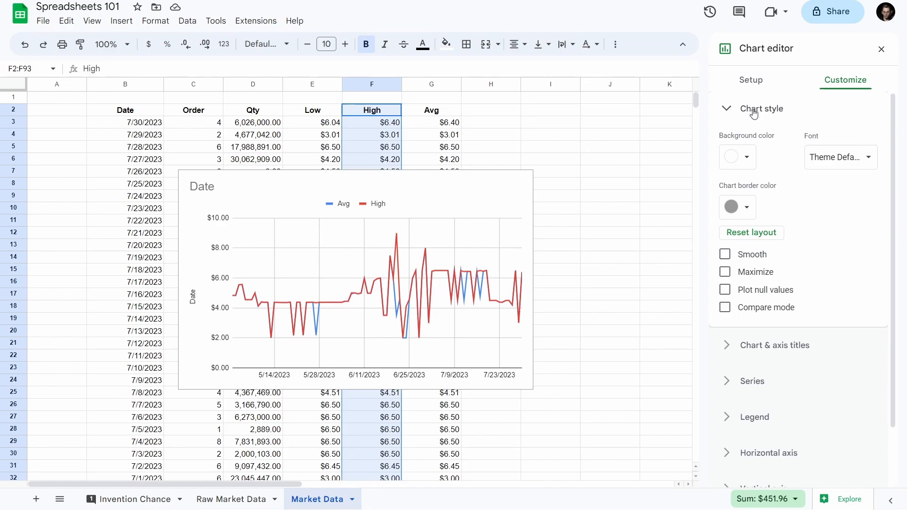
{"action": "left_click", "coordinate": [752, 110]}
{"action": "left_click", "coordinate": [769, 150]}
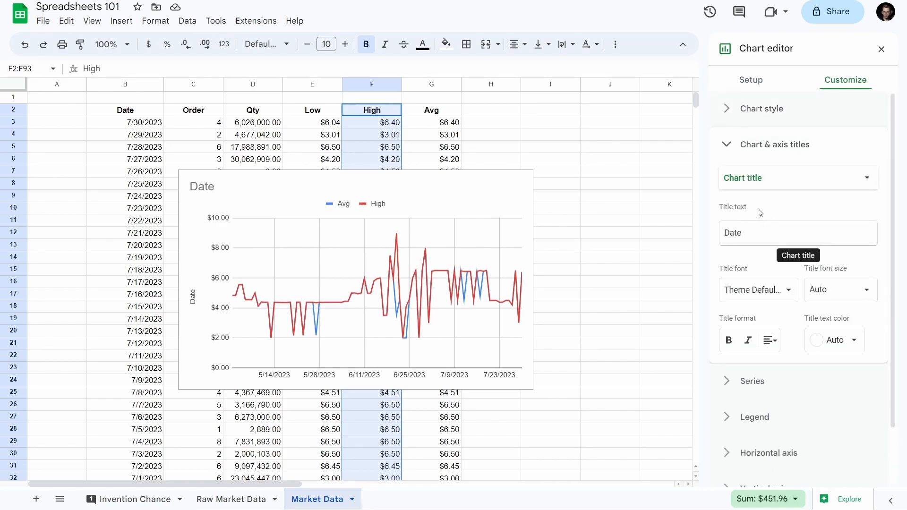
{"action": "left_click", "coordinate": [749, 146]}
{"action": "left_click", "coordinate": [763, 181]}
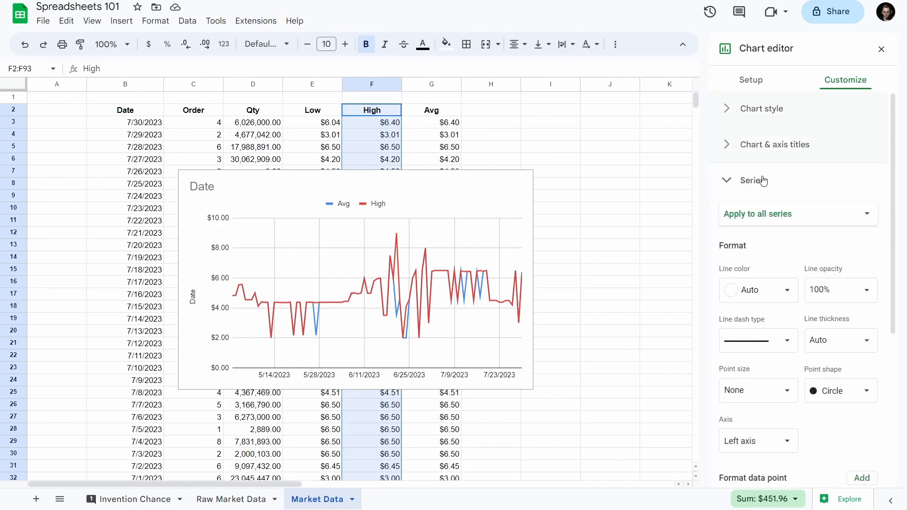
{"action": "left_click", "coordinate": [783, 215]}
{"action": "left_click", "coordinate": [801, 199]}
{"action": "scroll", "coordinate": [802, 200], "scroll_direction": "down", "scroll_amount": 1}
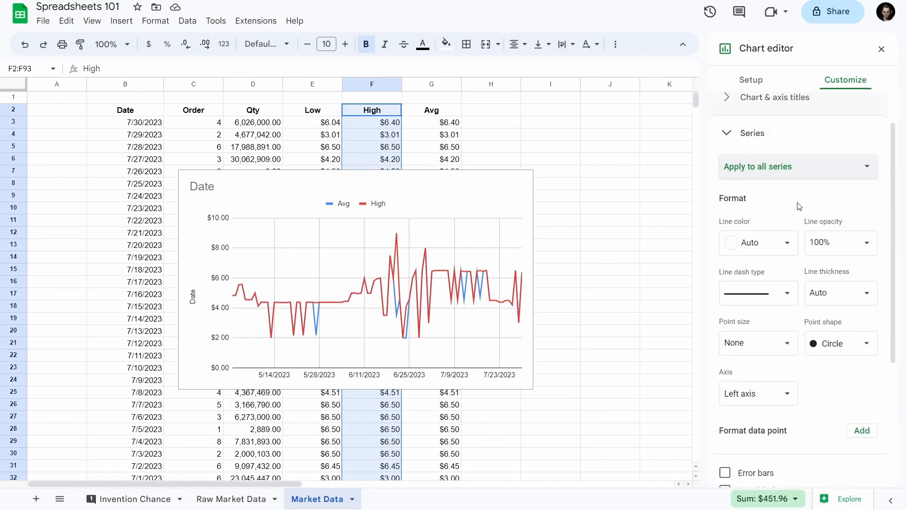
Step: Try a line opacity of 50% for all series and set it back to 100%
{"action": "left_click", "coordinate": [867, 243]}
{"action": "left_click", "coordinate": [835, 326]}
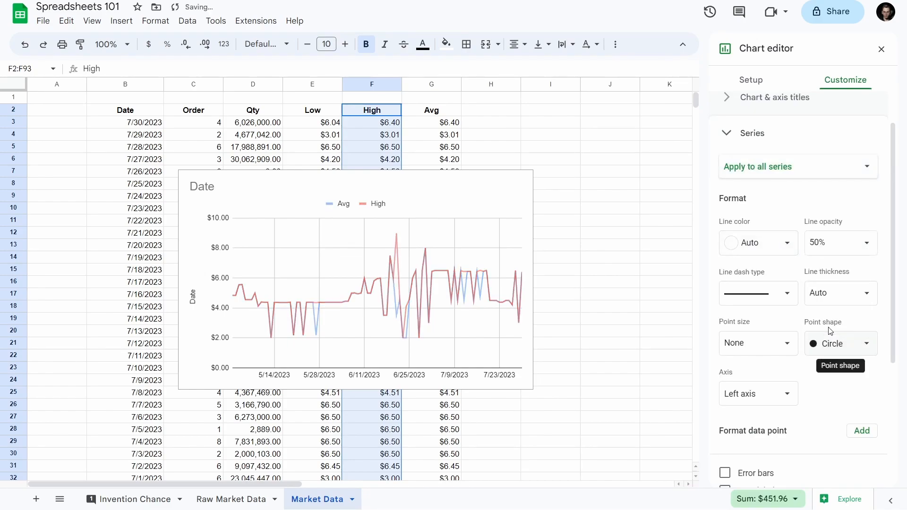
{"action": "left_click", "coordinate": [857, 241]}
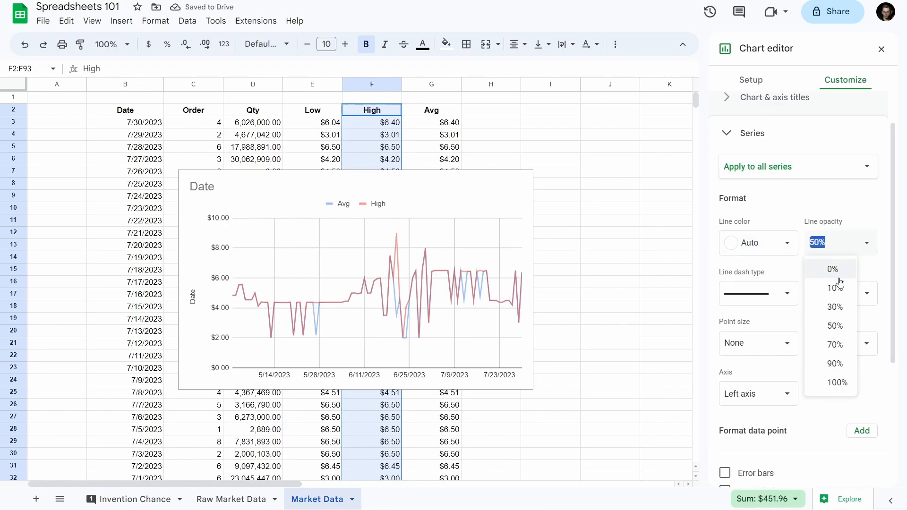
{"action": "left_click", "coordinate": [836, 382]}
Step: Select the High series for formatting and lower its line opacity to 70%, finally settling on 50%
{"action": "left_click", "coordinate": [773, 168]}
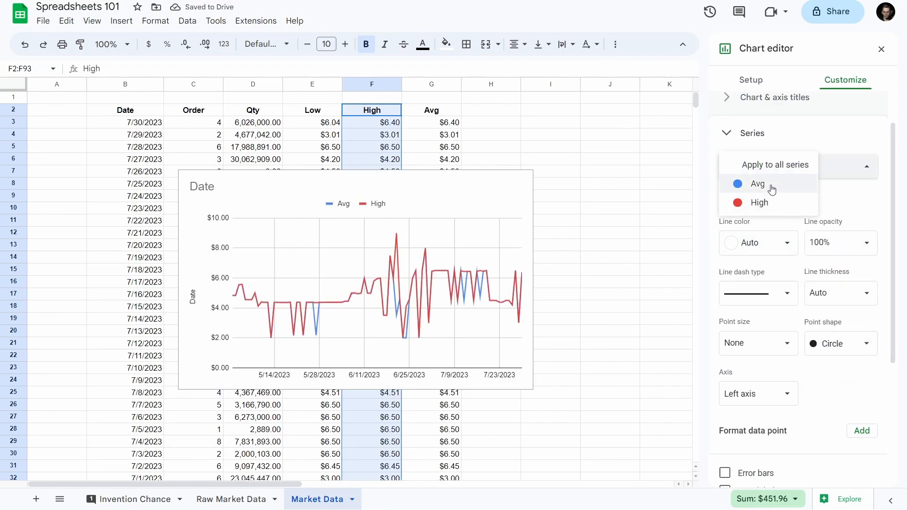
{"action": "left_click", "coordinate": [771, 202]}
{"action": "left_click", "coordinate": [854, 242]}
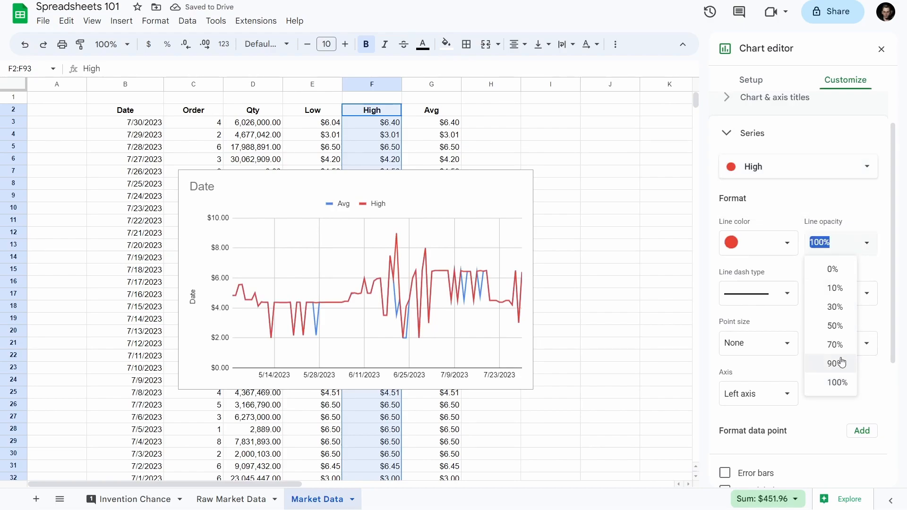
{"action": "left_click", "coordinate": [835, 345]}
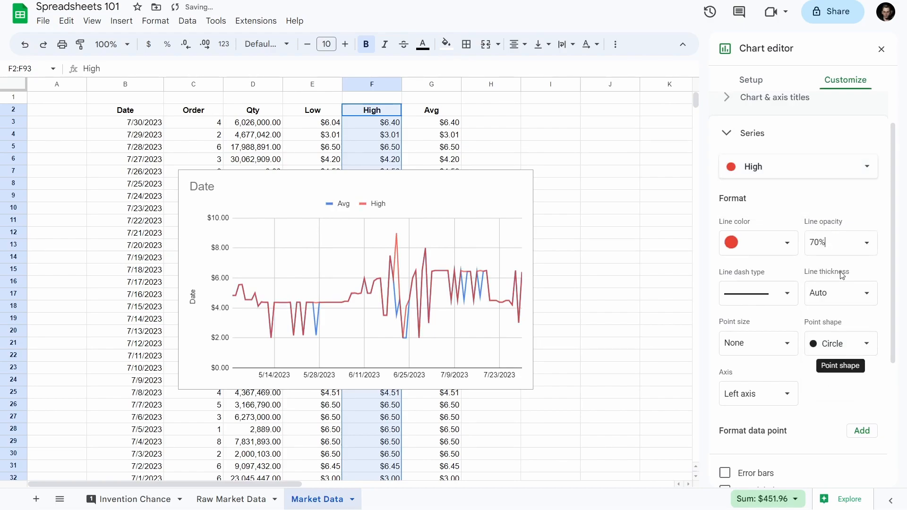
{"action": "left_click", "coordinate": [827, 242]}
{"action": "left_click", "coordinate": [844, 325]}
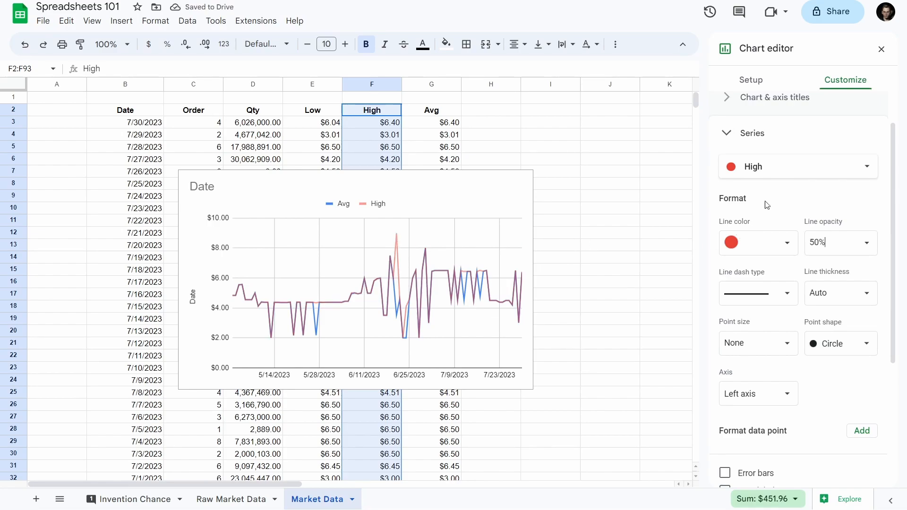
Step: Try error bars on the High series and take them off again
{"action": "scroll", "coordinate": [814, 203], "scroll_direction": "down", "scroll_amount": 3}
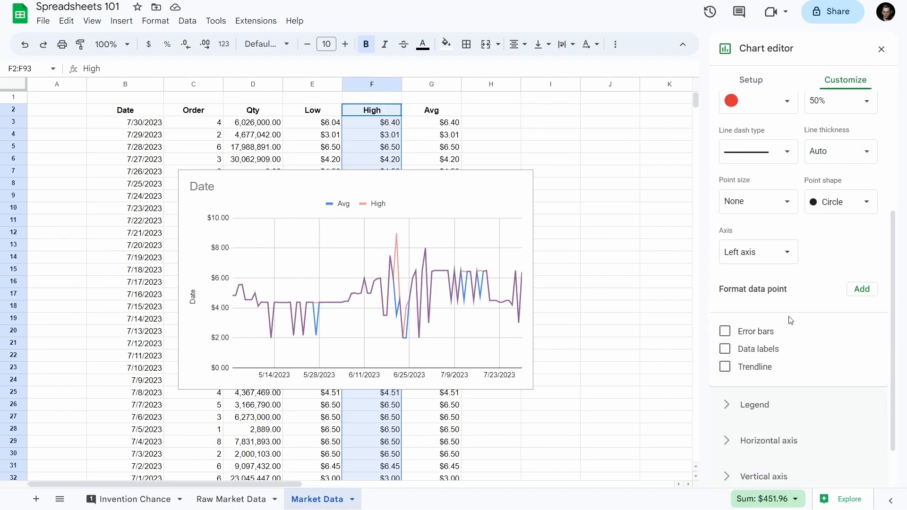
{"action": "left_click", "coordinate": [726, 333]}
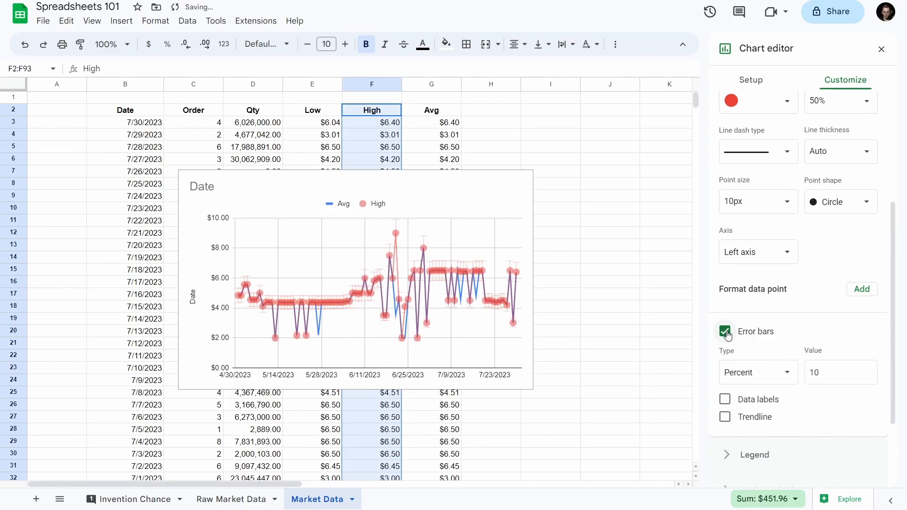
{"action": "left_click", "coordinate": [726, 332]}
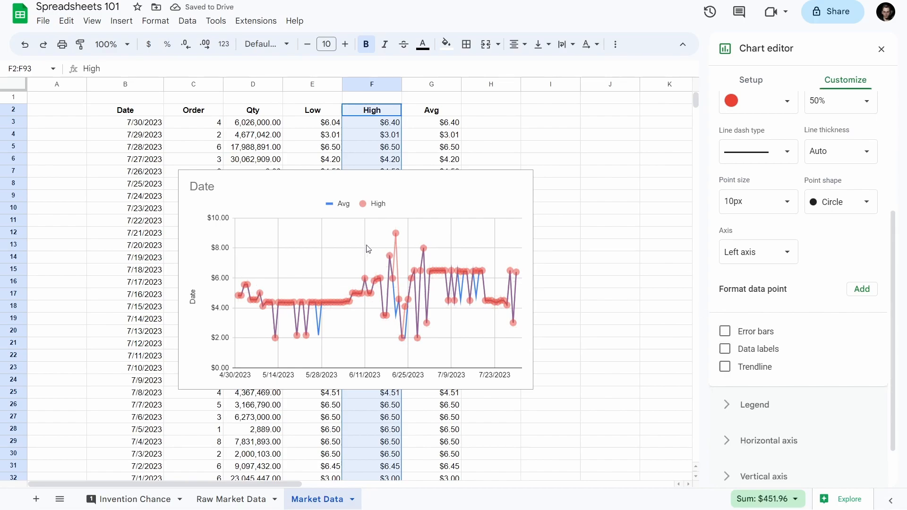
{"action": "left_click", "coordinate": [438, 231]}
Step: Look over the High series' point shapes, keep Circle, and set the point size to None
{"action": "scroll", "coordinate": [806, 312], "scroll_direction": "up", "scroll_amount": 4}
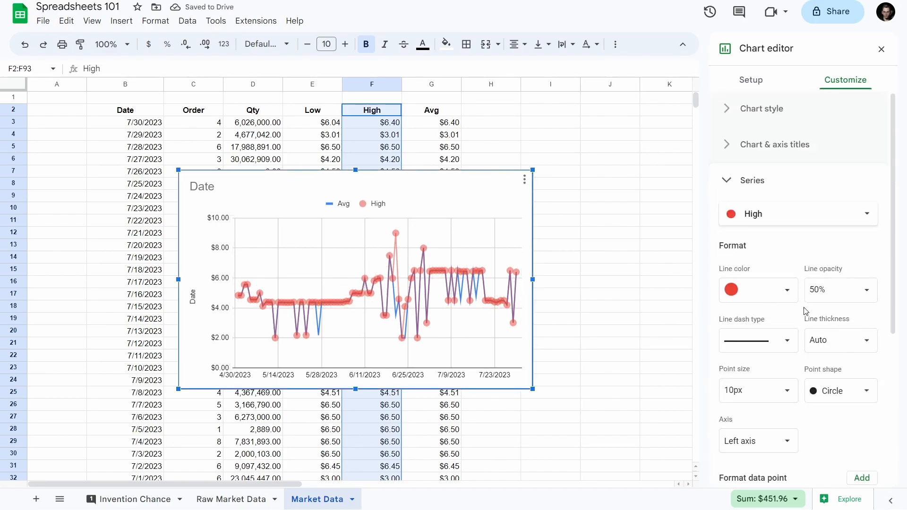
{"action": "left_click", "coordinate": [835, 390]}
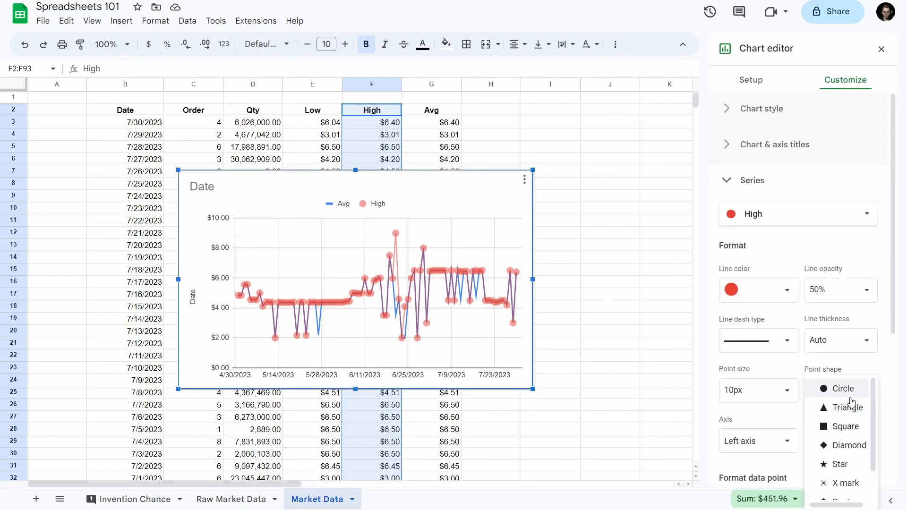
{"action": "scroll", "coordinate": [848, 404], "scroll_direction": "down", "scroll_amount": 2}
{"action": "scroll", "coordinate": [846, 426], "scroll_direction": "up", "scroll_amount": 2}
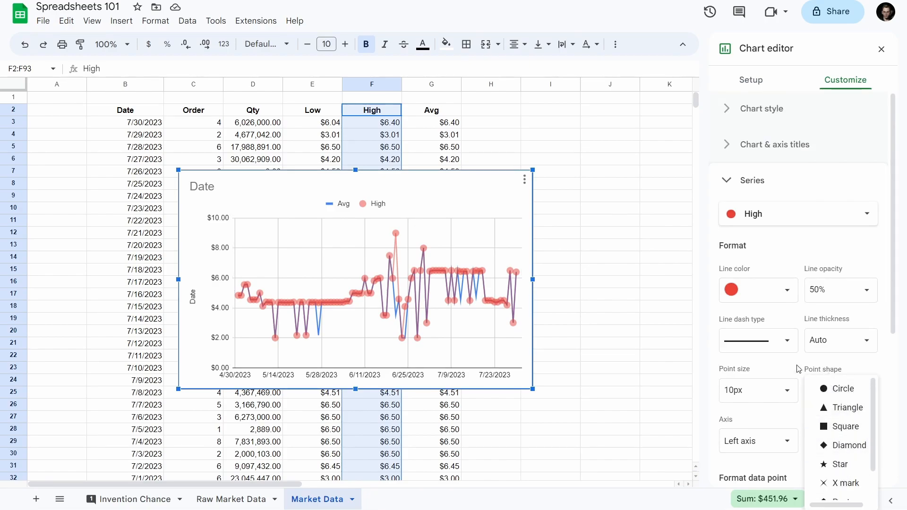
{"action": "left_click", "coordinate": [842, 389]}
{"action": "left_click", "coordinate": [787, 390]}
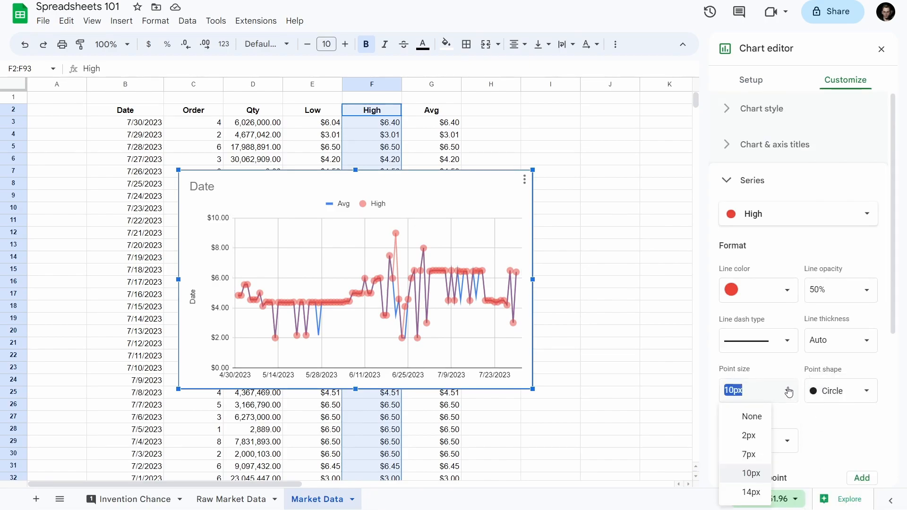
{"action": "left_click", "coordinate": [751, 416]}
Step: Look over the chart's remaining customization options, including the legend and the gridlines and ticks
{"action": "scroll", "coordinate": [820, 426], "scroll_direction": "down", "scroll_amount": 5}
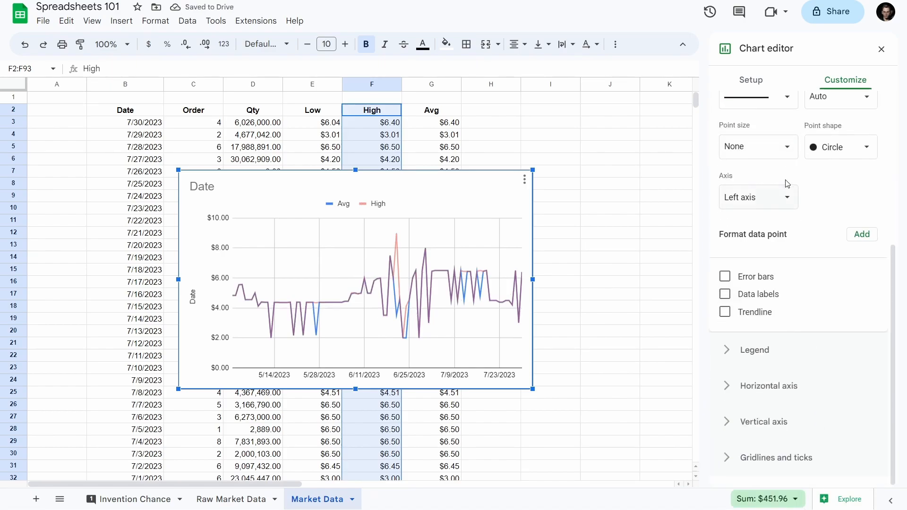
{"action": "scroll", "coordinate": [787, 185], "scroll_direction": "up", "scroll_amount": 5}
{"action": "left_click", "coordinate": [747, 186]}
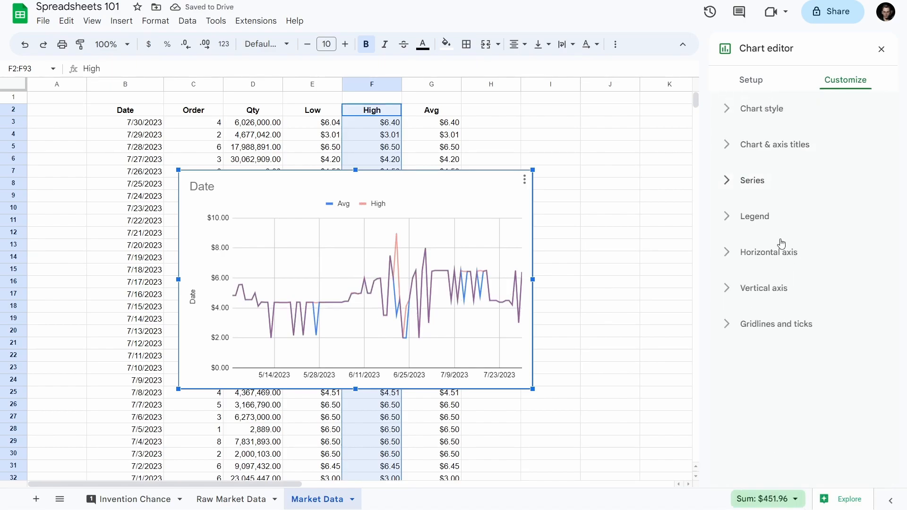
{"action": "left_click", "coordinate": [769, 216]}
{"action": "left_click", "coordinate": [768, 218]}
{"action": "left_click", "coordinate": [771, 326]}
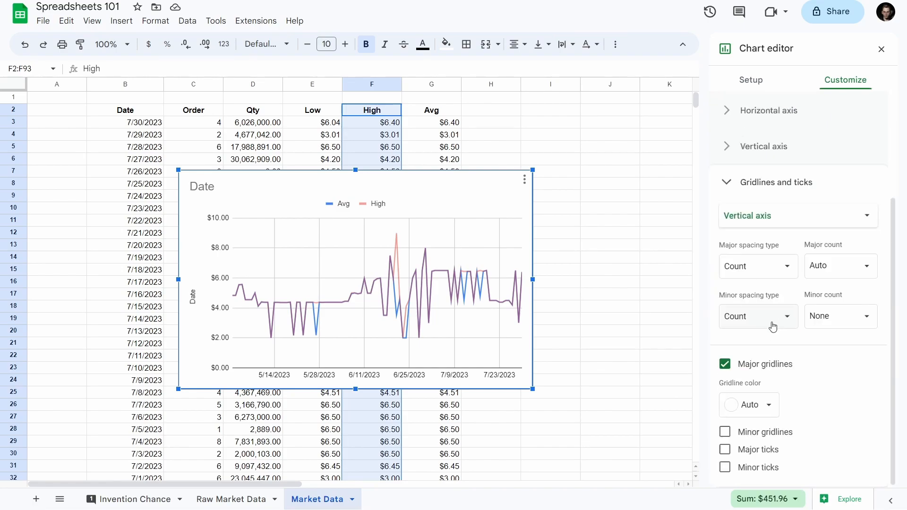
{"action": "left_click", "coordinate": [747, 183]}
Step: Return to the chart setup and change the chart type to Area chart
{"action": "left_click", "coordinate": [765, 80]}
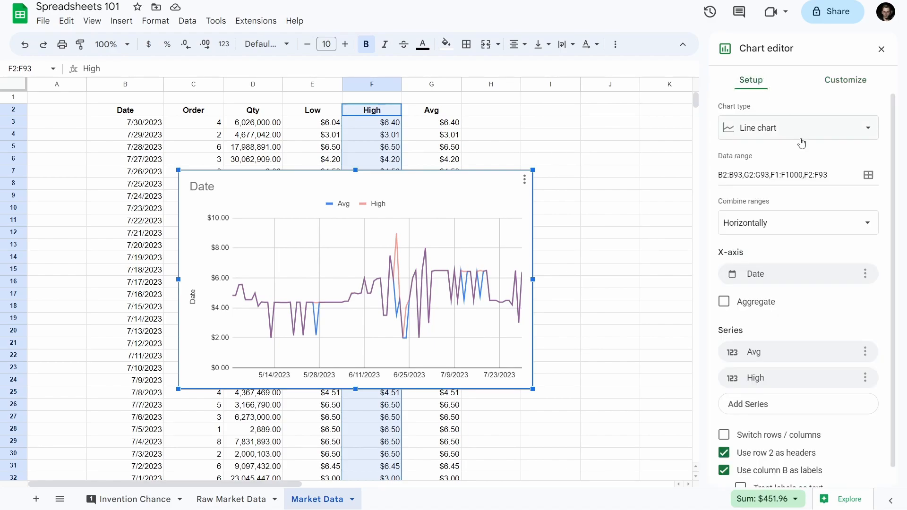
{"action": "left_click", "coordinate": [771, 127]}
{"action": "scroll", "coordinate": [819, 267], "scroll_direction": "down", "scroll_amount": 2}
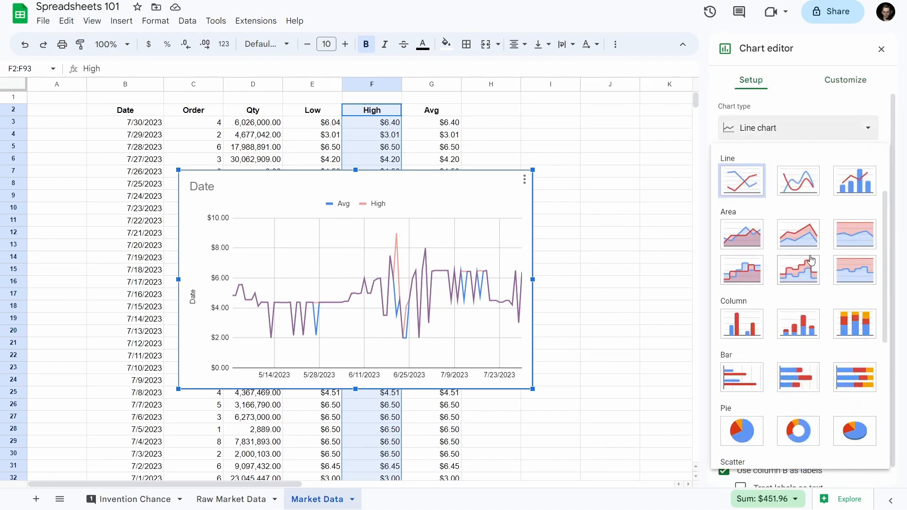
{"action": "scroll", "coordinate": [803, 279], "scroll_direction": "up", "scroll_amount": 1}
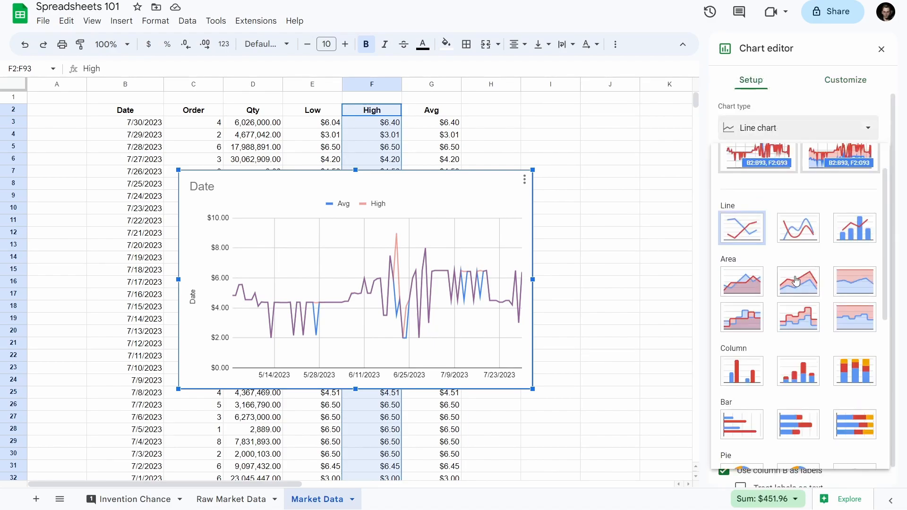
{"action": "left_click", "coordinate": [744, 283]}
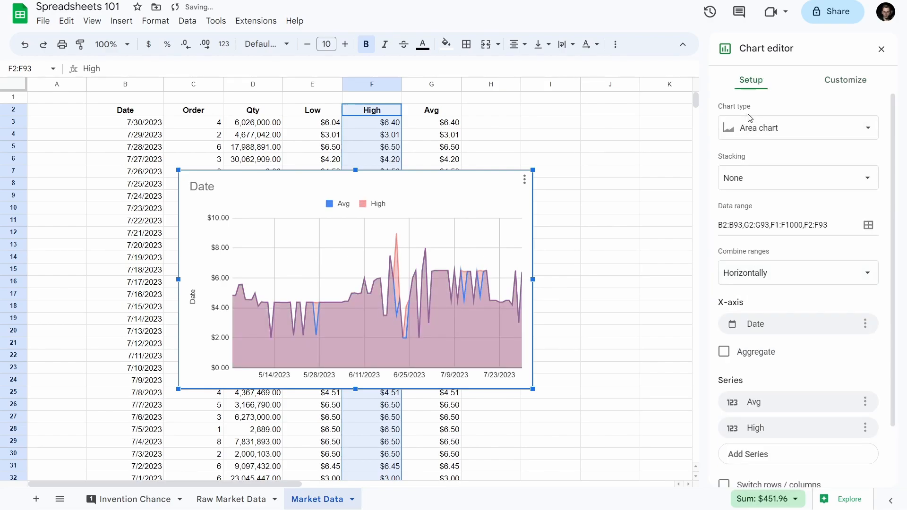
Step: Change the chart type to Stacked area chart
{"action": "left_click", "coordinate": [754, 126]}
{"action": "left_click", "coordinate": [803, 331]}
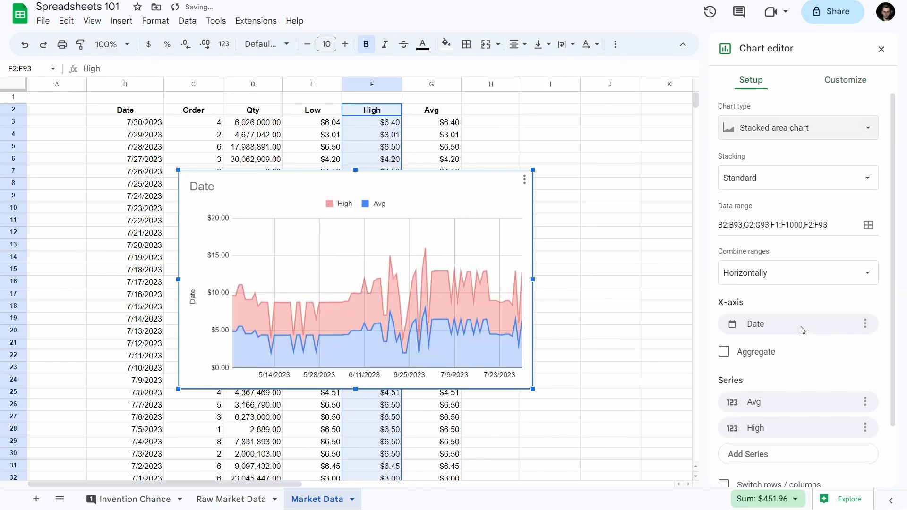
{"action": "left_click", "coordinate": [774, 278]}
Step: Change the chart type to Column chart
{"action": "left_click", "coordinate": [760, 127]}
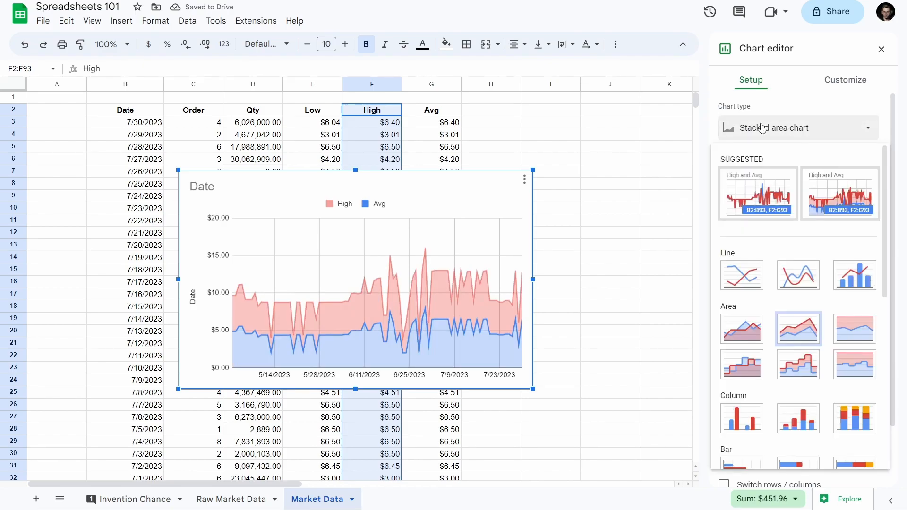
{"action": "scroll", "coordinate": [839, 327], "scroll_direction": "down", "scroll_amount": 2}
{"action": "scroll", "coordinate": [838, 327], "scroll_direction": "down", "scroll_amount": 1}
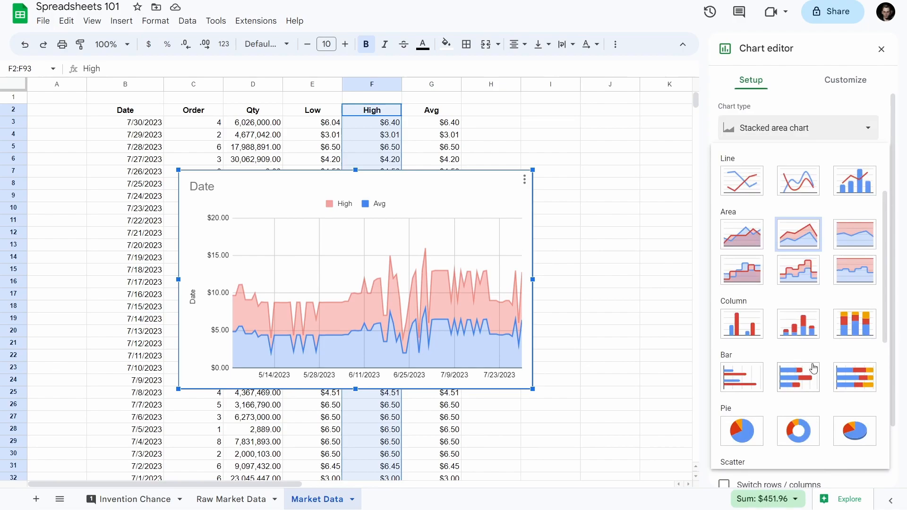
{"action": "left_click", "coordinate": [748, 329]}
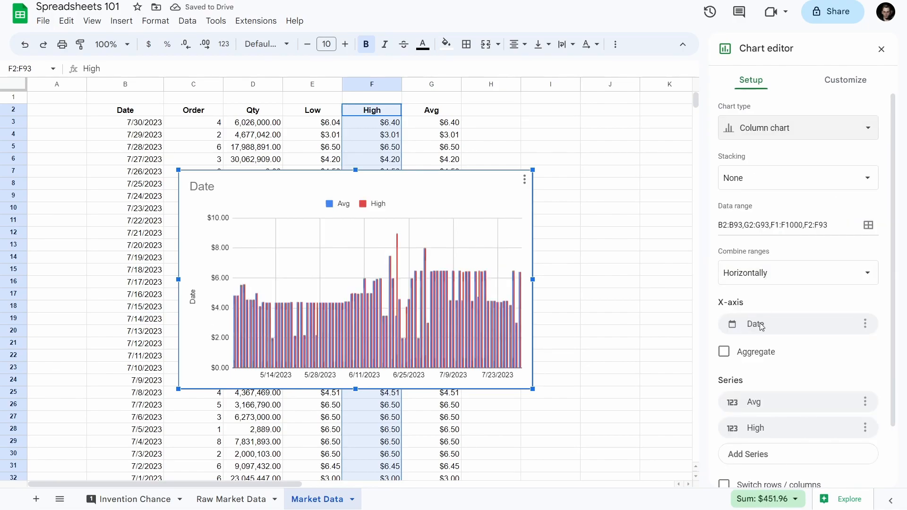
Step: Look through the remaining chart types and change the chart to a Candlestick chart
{"action": "left_click", "coordinate": [744, 133]}
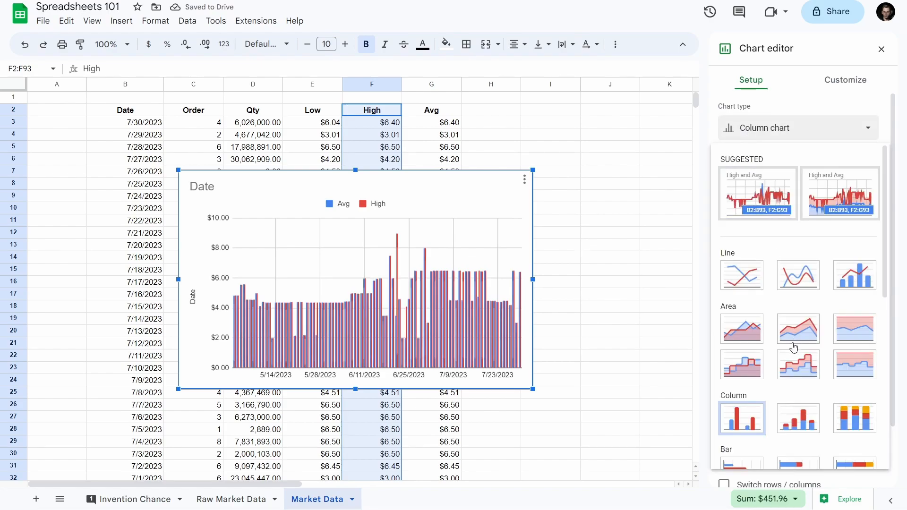
{"action": "scroll", "coordinate": [793, 350], "scroll_direction": "down", "scroll_amount": 4}
{"action": "scroll", "coordinate": [793, 350], "scroll_direction": "down", "scroll_amount": 2}
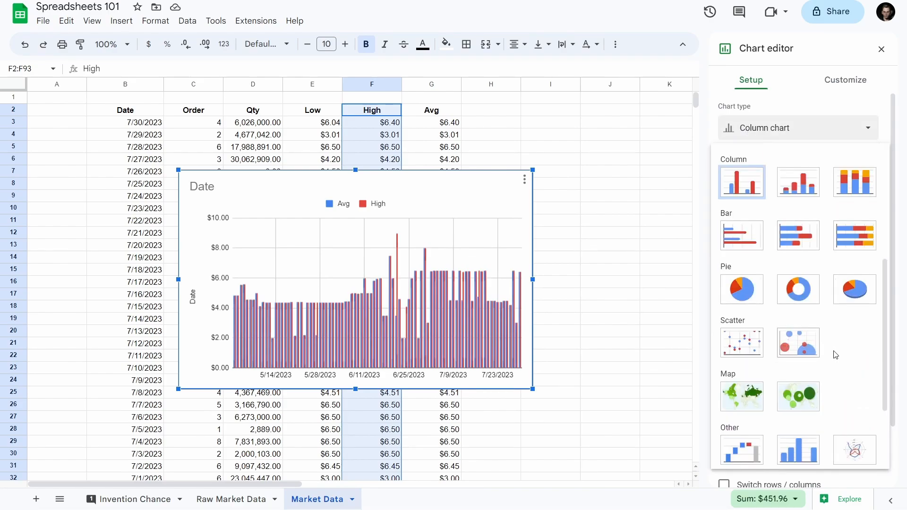
{"action": "scroll", "coordinate": [834, 355], "scroll_direction": "down", "scroll_amount": 2}
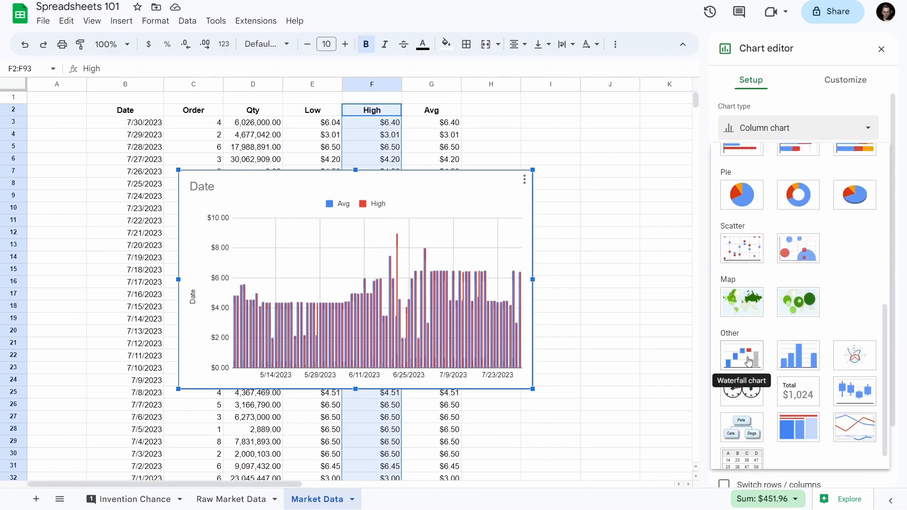
{"action": "scroll", "coordinate": [794, 361], "scroll_direction": "down", "scroll_amount": 1}
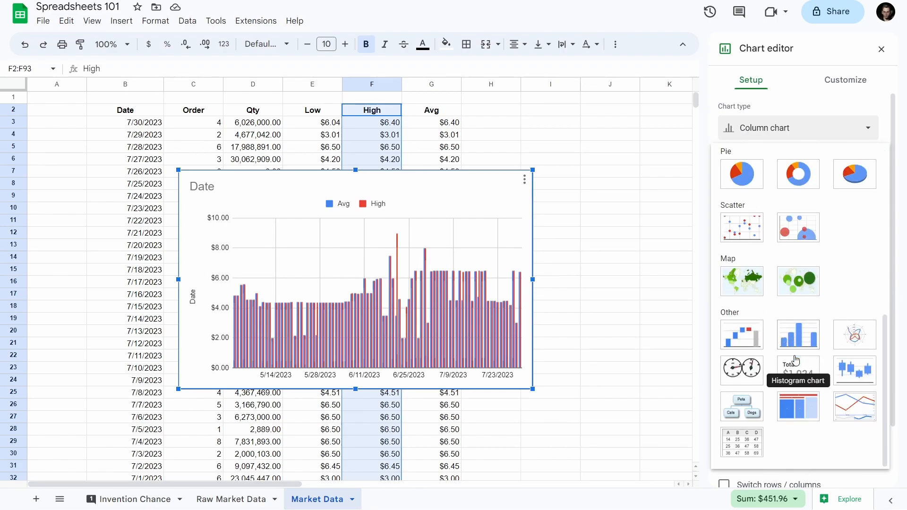
{"action": "left_click", "coordinate": [855, 371]}
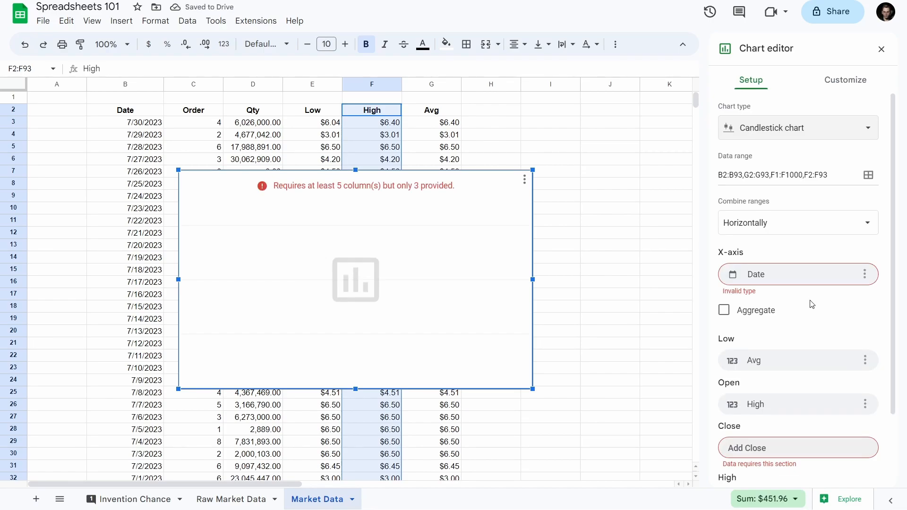
{"action": "left_click", "coordinate": [865, 275]}
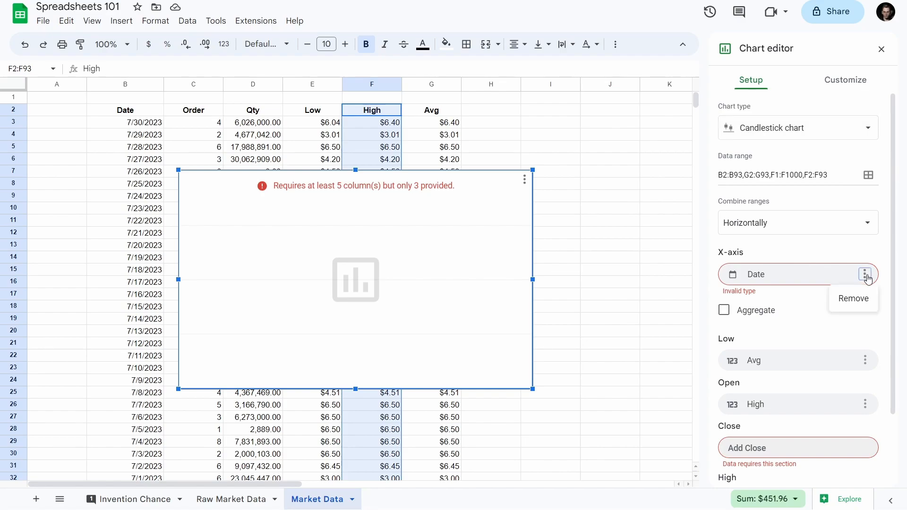
{"action": "left_click", "coordinate": [810, 253]}
{"action": "left_click", "coordinate": [734, 281]}
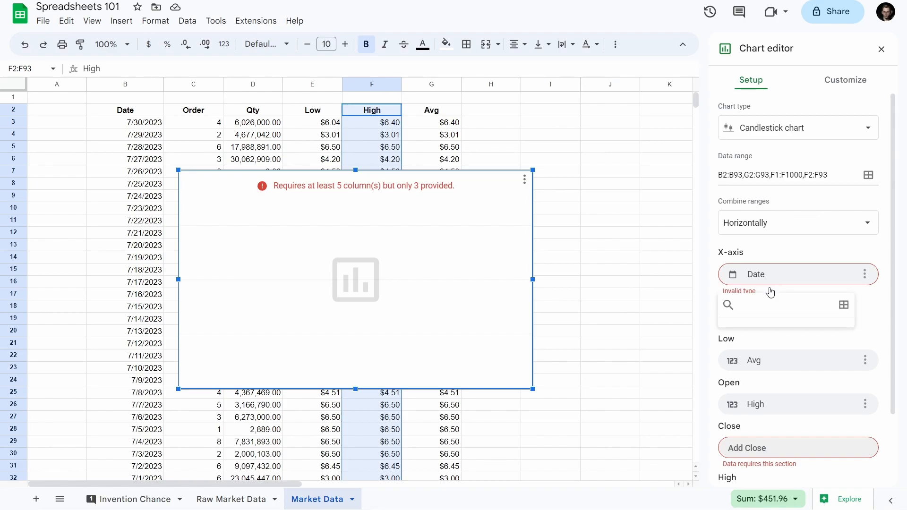
{"action": "left_click", "coordinate": [826, 260]}
Step: Remove Avg from the candlestick chart's Low series
{"action": "scroll", "coordinate": [813, 312], "scroll_direction": "down", "scroll_amount": 2}
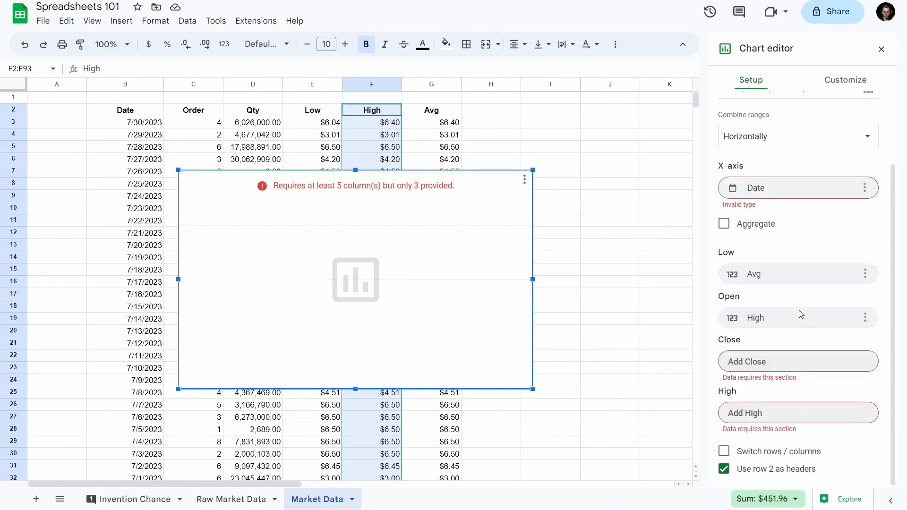
{"action": "left_click", "coordinate": [865, 274]}
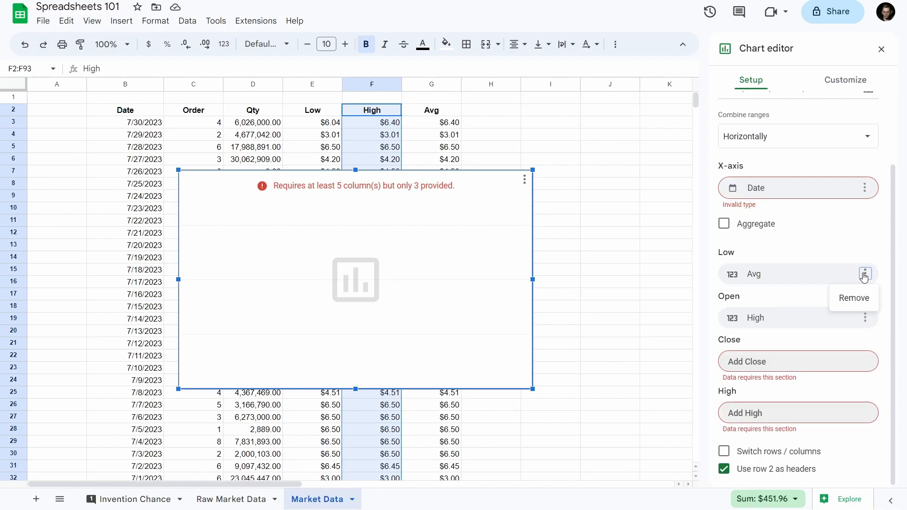
{"action": "left_click", "coordinate": [857, 303]}
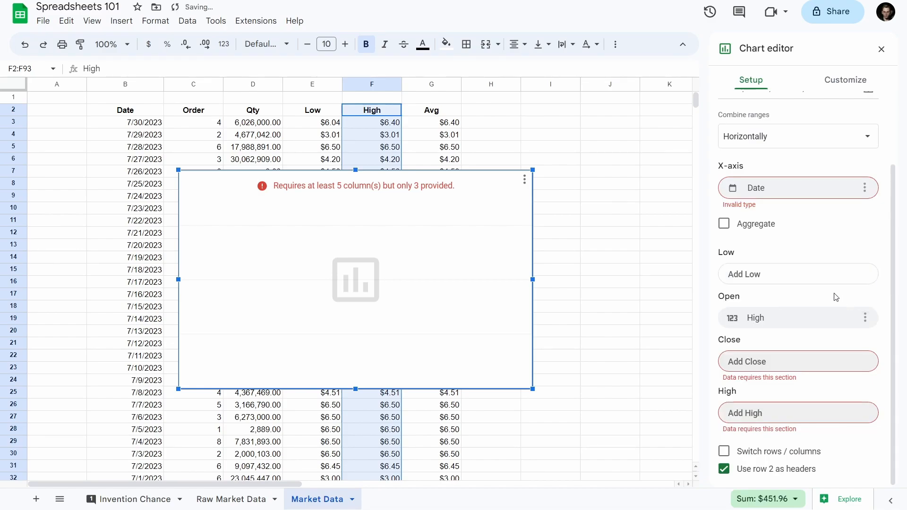
{"action": "left_click", "coordinate": [771, 275]}
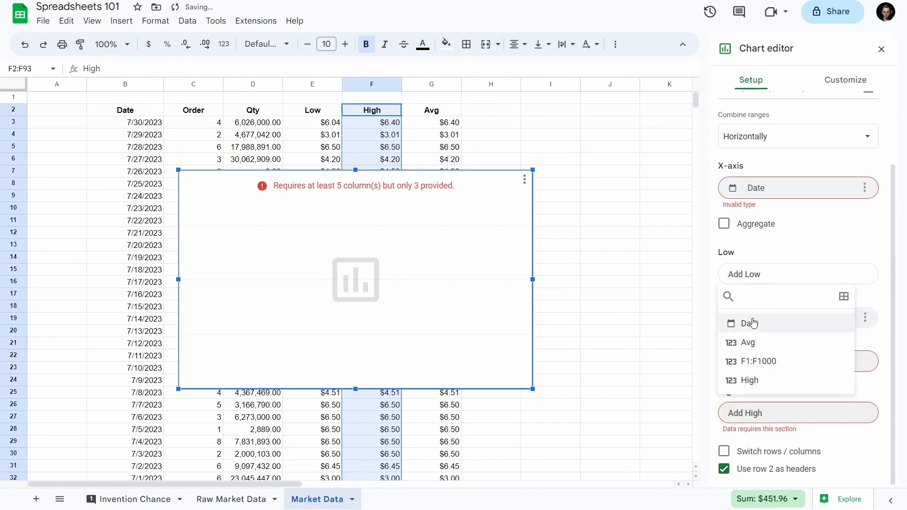
{"action": "left_click", "coordinate": [311, 114]}
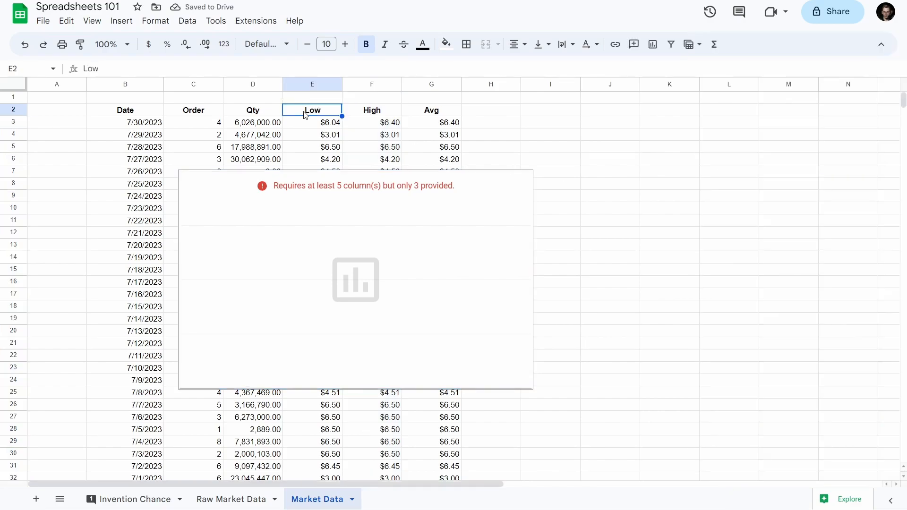
{"action": "key", "text": "ctrl+shift+Down"}
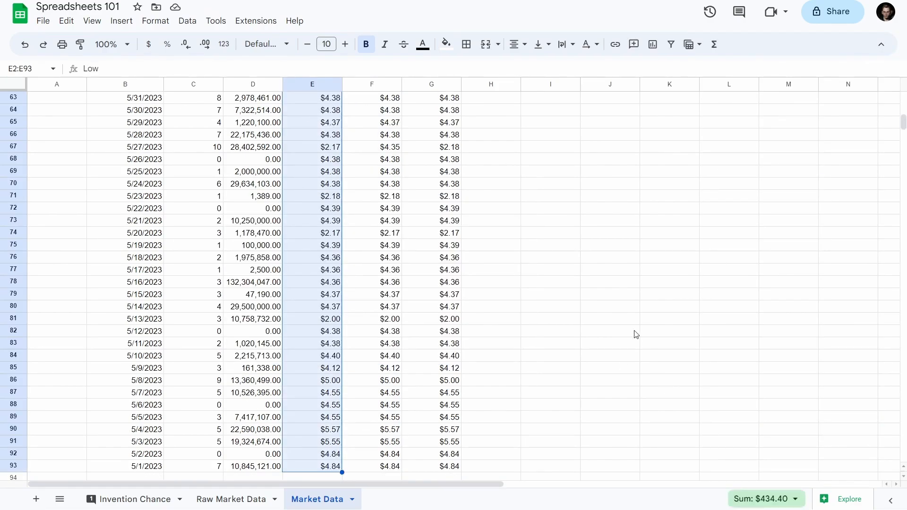
{"action": "scroll", "coordinate": [492, 281], "scroll_direction": "up", "scroll_amount": 15}
{"action": "left_click", "coordinate": [338, 180]}
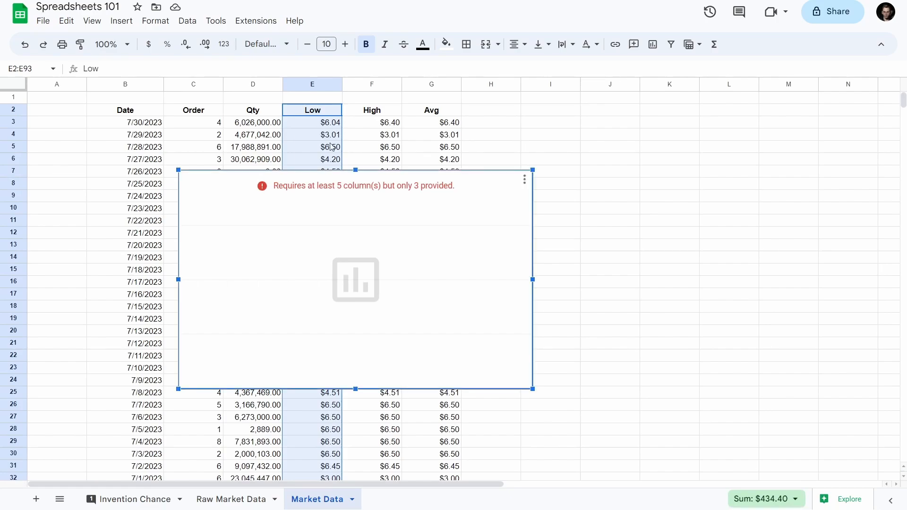
{"action": "left_click", "coordinate": [317, 115]}
{"action": "left_click", "coordinate": [344, 216]}
{"action": "double_click", "coordinate": [447, 245]}
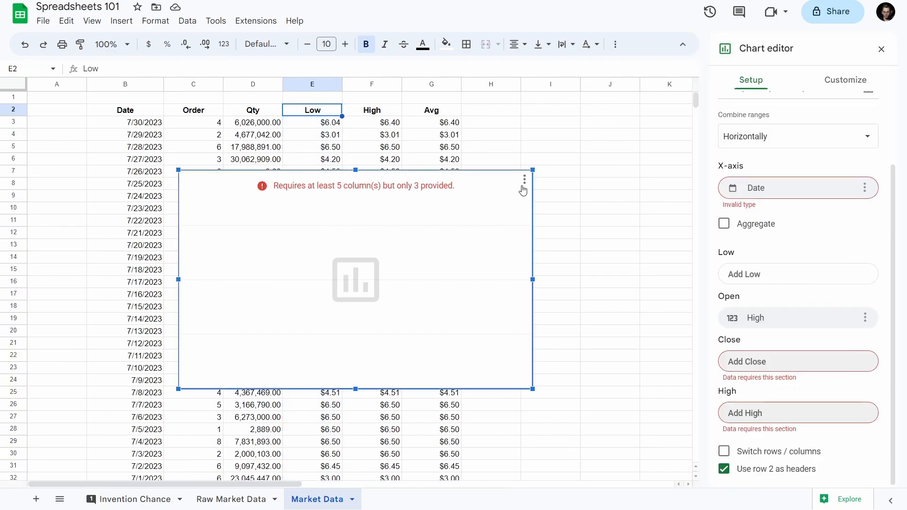
Step: Try to assign the range 'Market Data'!E2:E93 to the candlestick chart's Low series
{"action": "left_click", "coordinate": [766, 278]}
{"action": "left_click", "coordinate": [844, 298]}
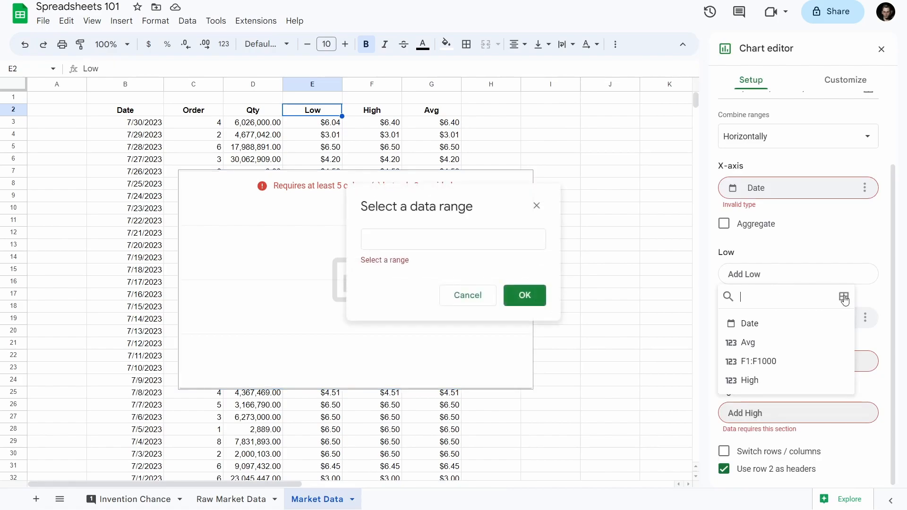
{"action": "left_click", "coordinate": [318, 112]}
{"action": "key", "text": "ctrl+shift+Down"}
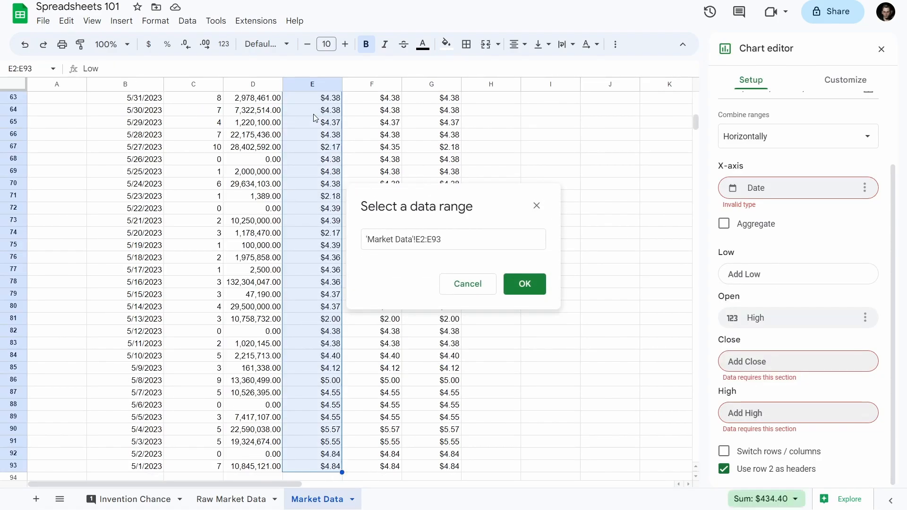
{"action": "left_click", "coordinate": [528, 284]}
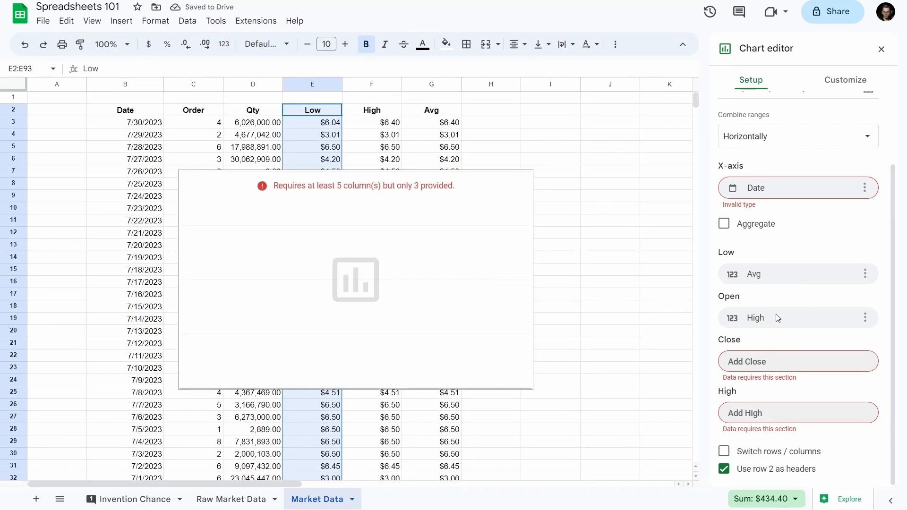
Step: Replace High with F1:F1000 as the candlestick chart's Open series
{"action": "left_click", "coordinate": [865, 318]}
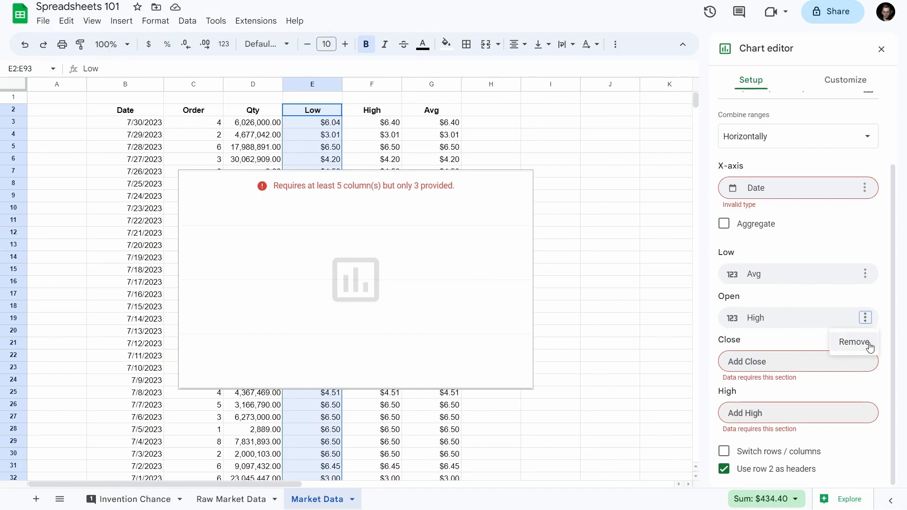
{"action": "left_click", "coordinate": [857, 344]}
{"action": "left_click", "coordinate": [868, 330]}
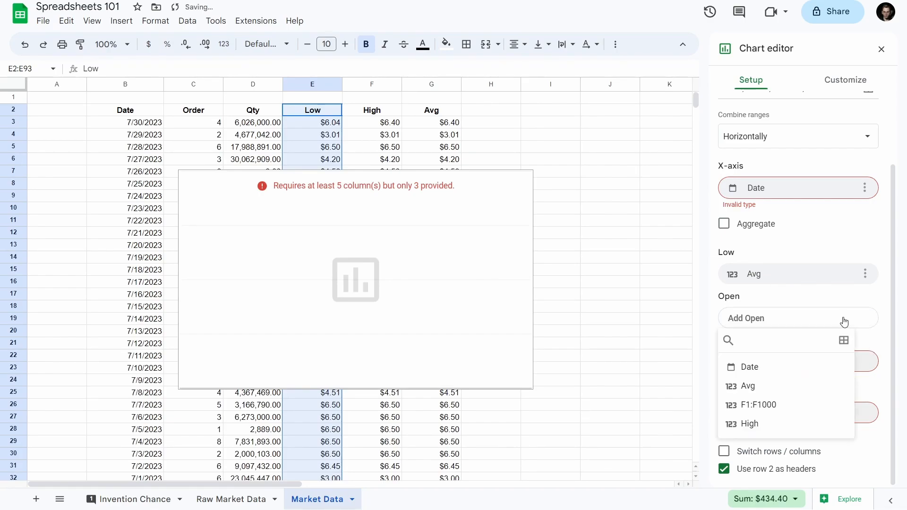
{"action": "left_click", "coordinate": [762, 394]}
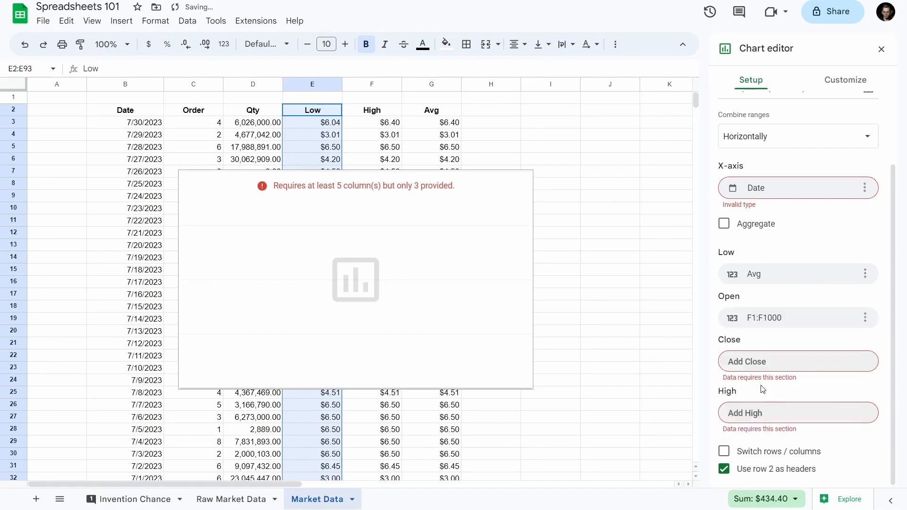
Step: Assign Avg to the chart's Close series and High to its High series
{"action": "left_click", "coordinate": [791, 363]}
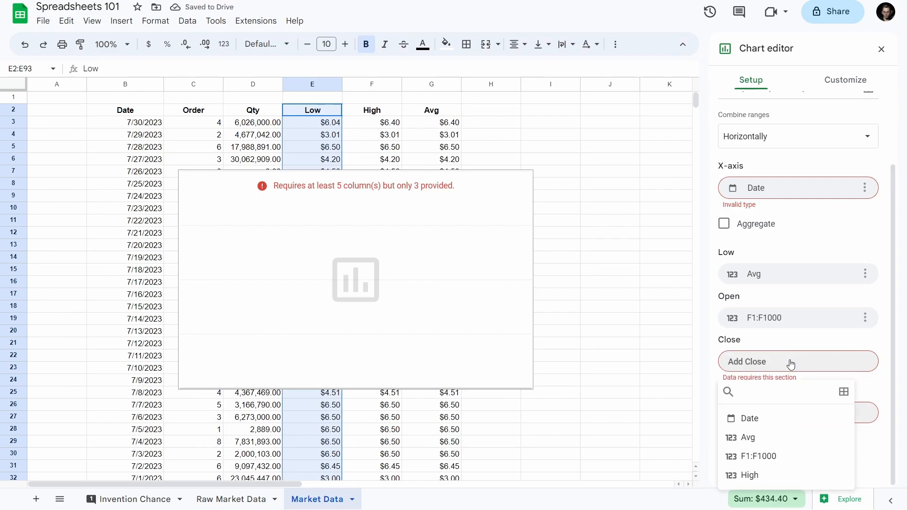
{"action": "left_click", "coordinate": [762, 448]}
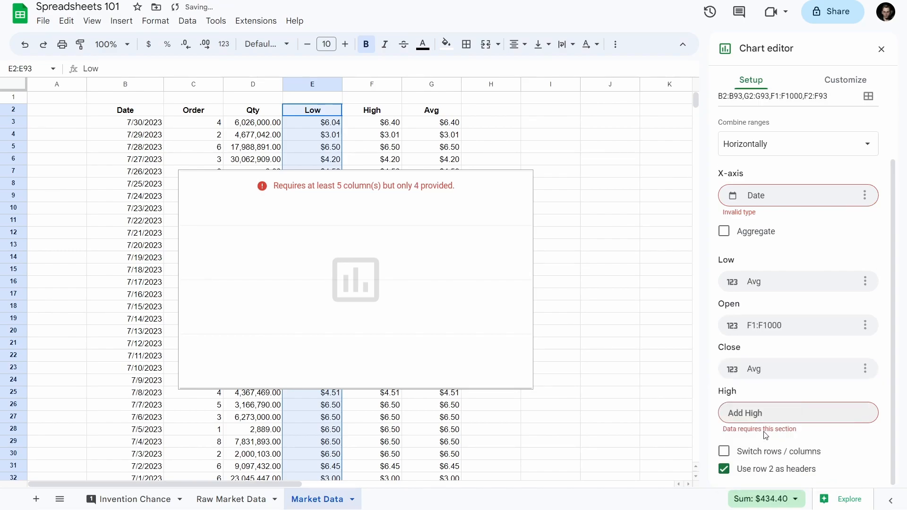
{"action": "left_click", "coordinate": [796, 416]}
{"action": "left_click", "coordinate": [772, 387]}
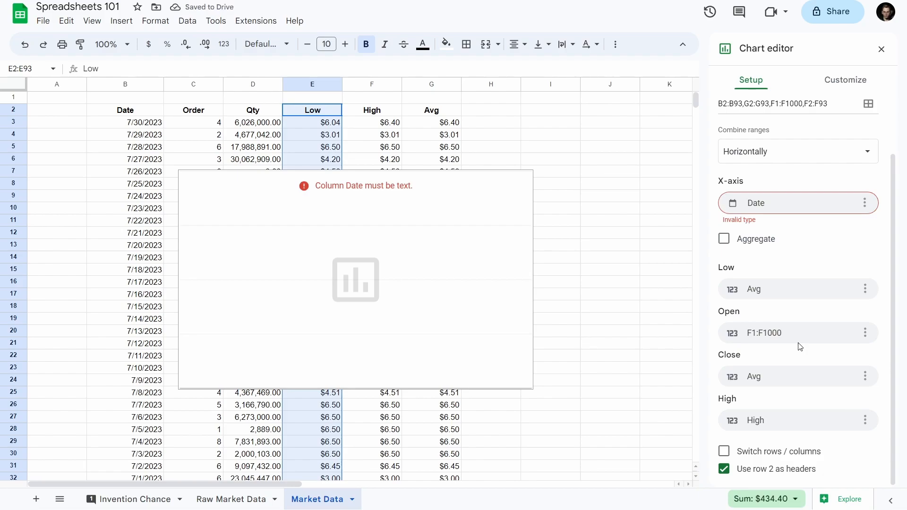
{"action": "left_click", "coordinate": [864, 203]}
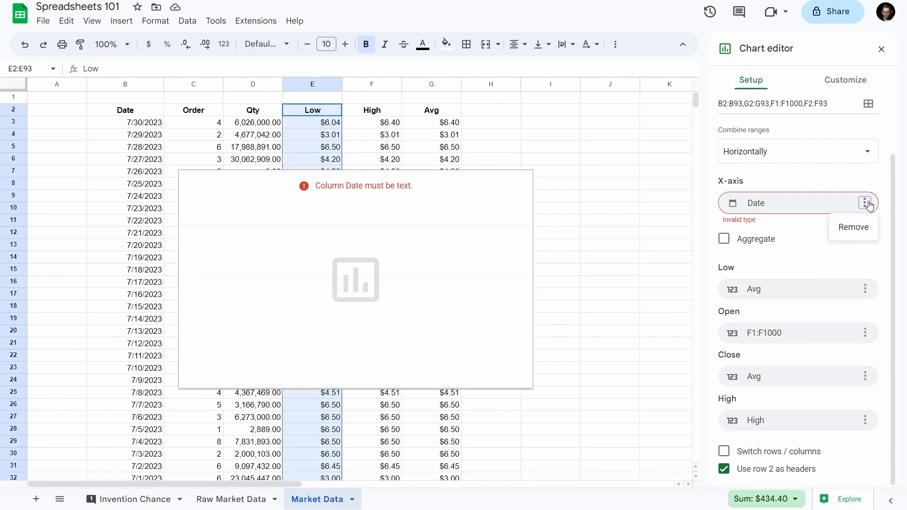
{"action": "left_click", "coordinate": [797, 228]}
{"action": "scroll", "coordinate": [882, 256], "scroll_direction": "up", "scroll_amount": 2}
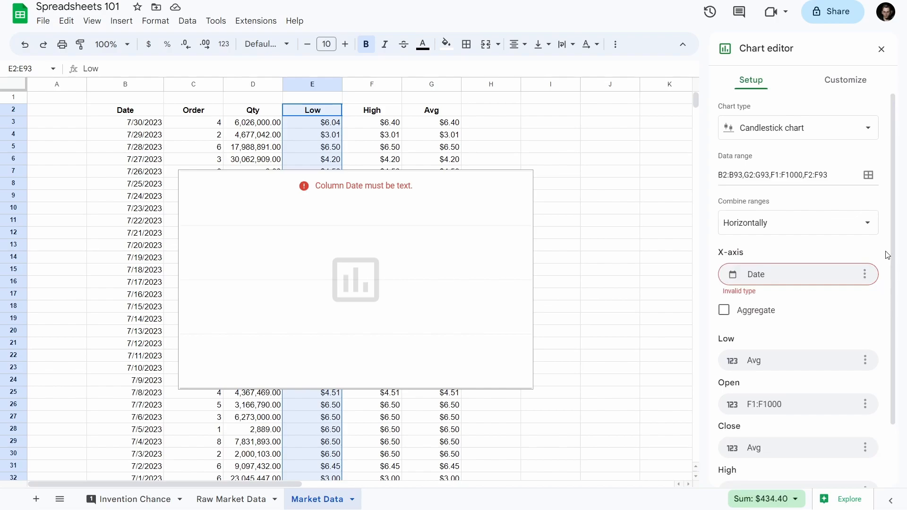
{"action": "scroll", "coordinate": [887, 255], "scroll_direction": "down", "scroll_amount": 2}
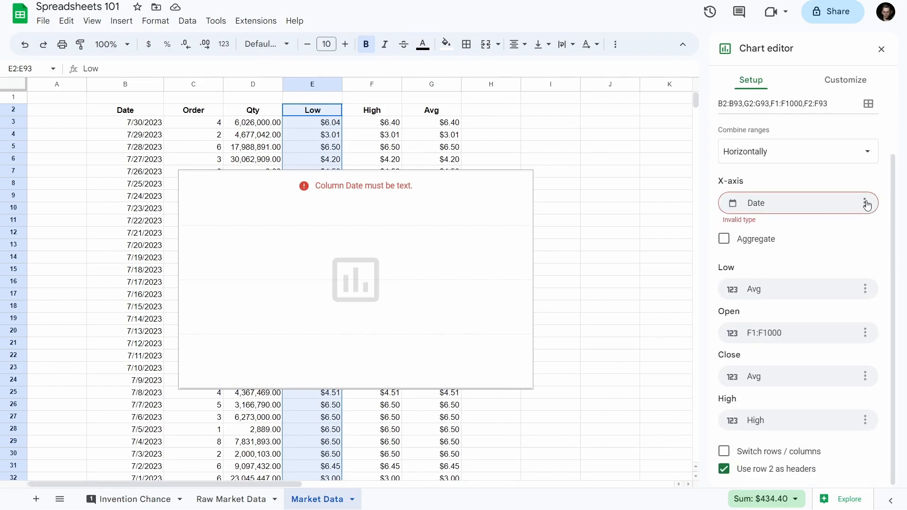
Step: Strip DATEVALUE and its parentheses from the date formula in B3, leaving =SUBSTITUTE('Raw Market Data'!B3, ".", "-")
{"action": "left_click", "coordinate": [66, 113]}
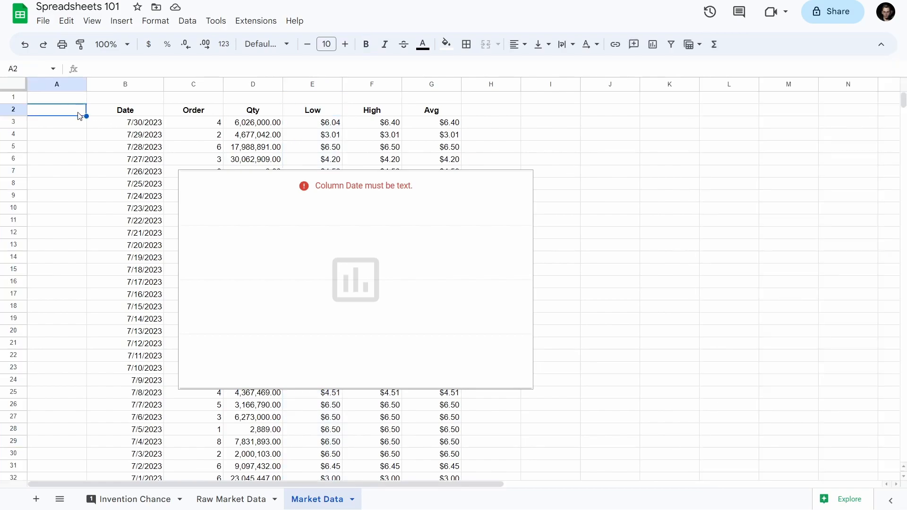
{"action": "left_click", "coordinate": [123, 126]}
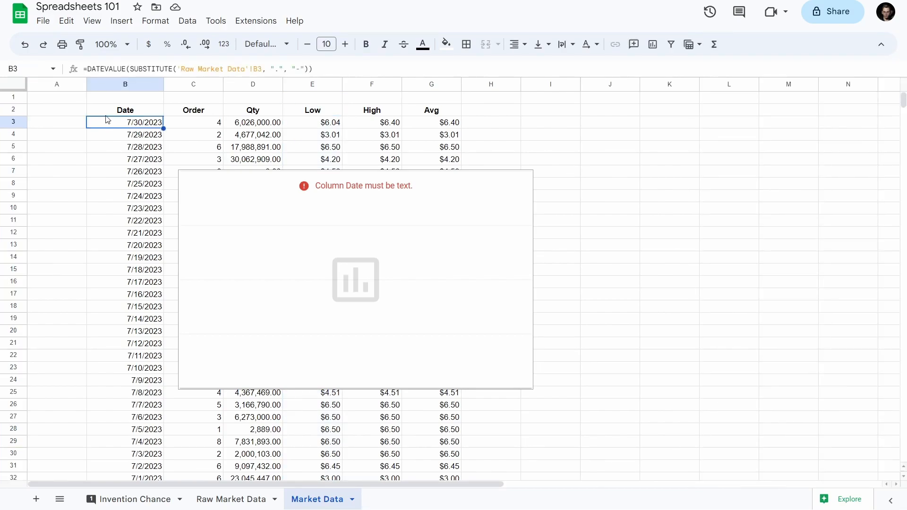
{"action": "double_click", "coordinate": [108, 120]}
{"action": "double_click", "coordinate": [108, 121]}
{"action": "key", "text": "BackSpace"}
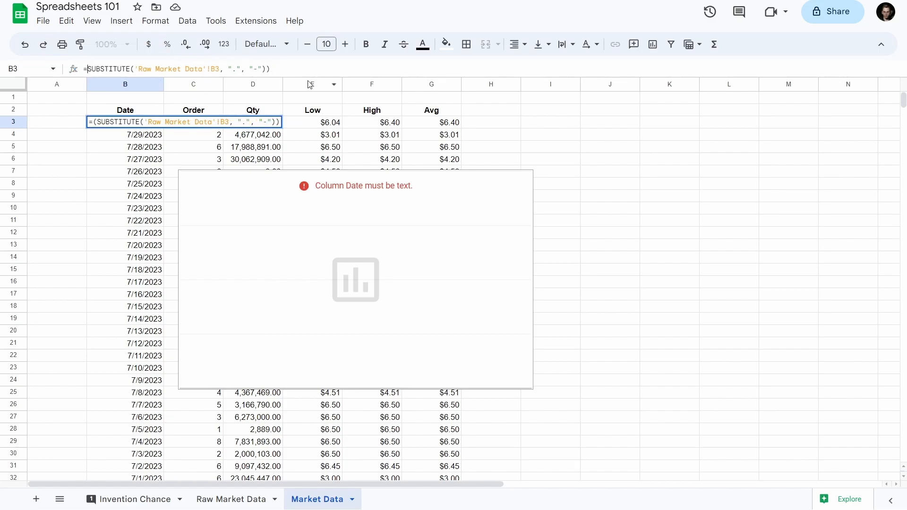
{"action": "left_click", "coordinate": [287, 66]}
{"action": "key", "text": "BackSpace"}
{"action": "key", "text": "Return"}
{"action": "left_click", "coordinate": [107, 126]}
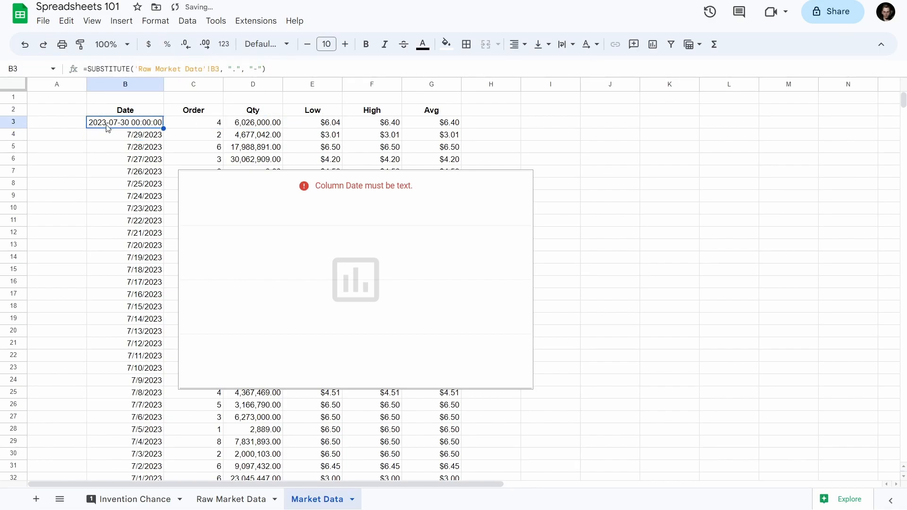
{"action": "mouse_move", "coordinate": [164, 128]}
{"action": "left_mouse_down"}
{"action": "mouse_move", "coordinate": [168, 334]}
{"action": "mouse_move", "coordinate": [165, 129]}
{"action": "left_mouse_up"}
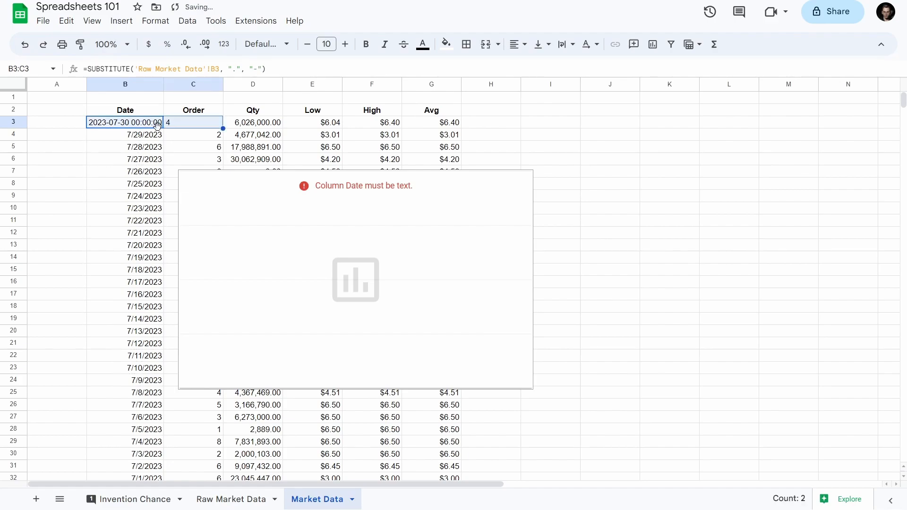
{"action": "key", "text": "ctrl+z"}
Step: Clear the old date formulas in B4:B93 and fill B3's SUBSTITUTE formula down the Date column
{"action": "left_click", "coordinate": [156, 146]}
{"action": "left_click", "coordinate": [149, 136]}
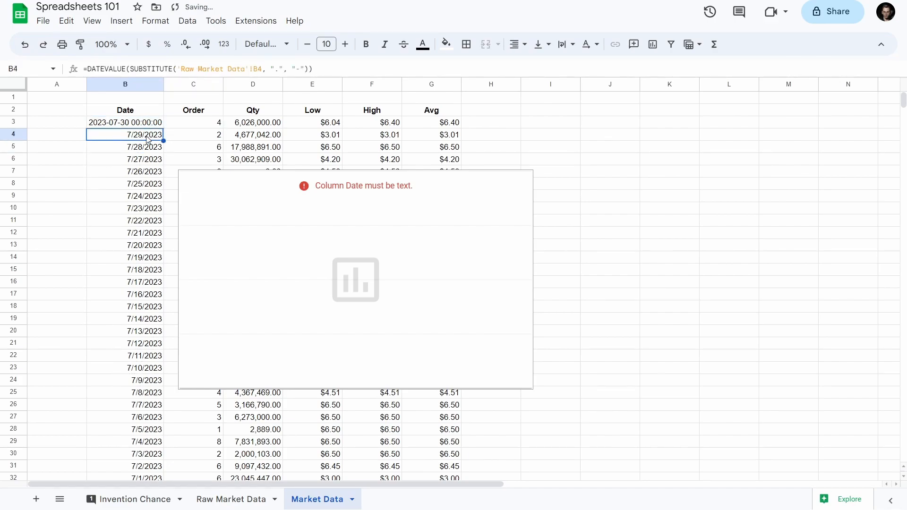
{"action": "key", "text": "ctrl+shift+Down"}
{"action": "key", "text": "Delete"}
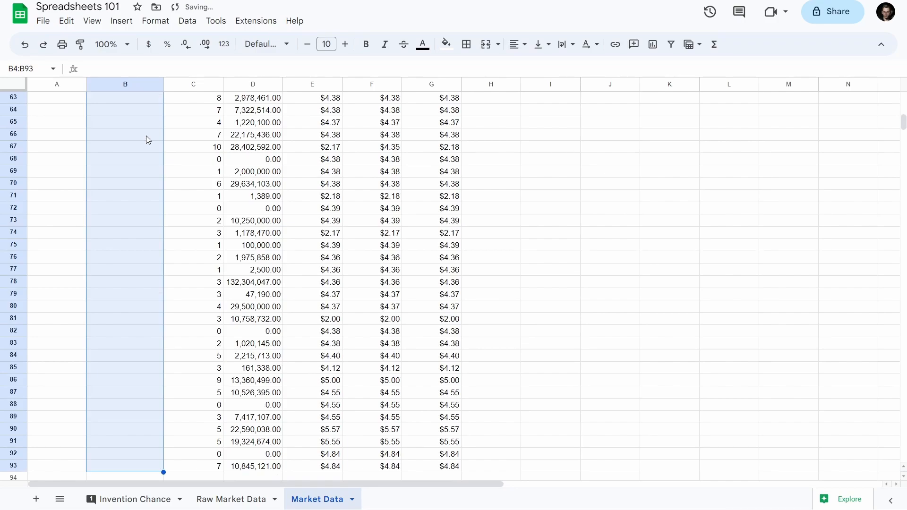
{"action": "key", "text": "ctrl+Up"}
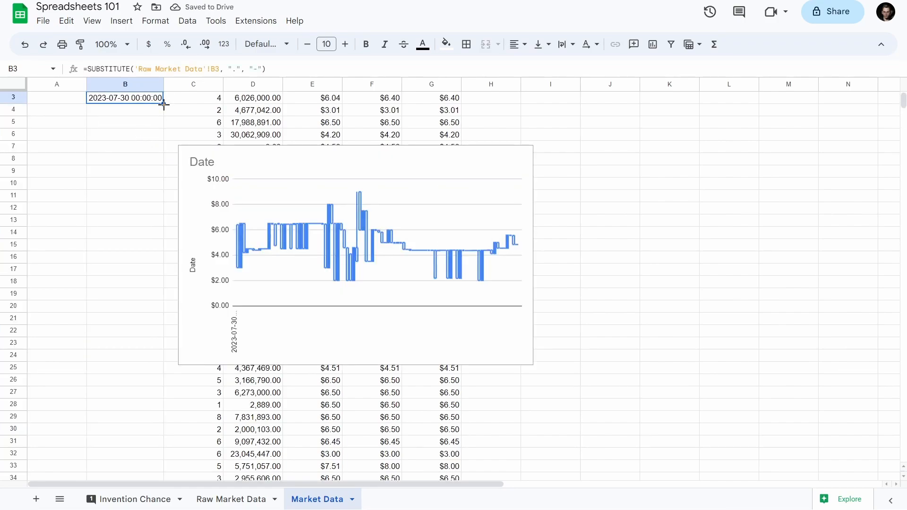
{"action": "double_click", "coordinate": [163, 104]}
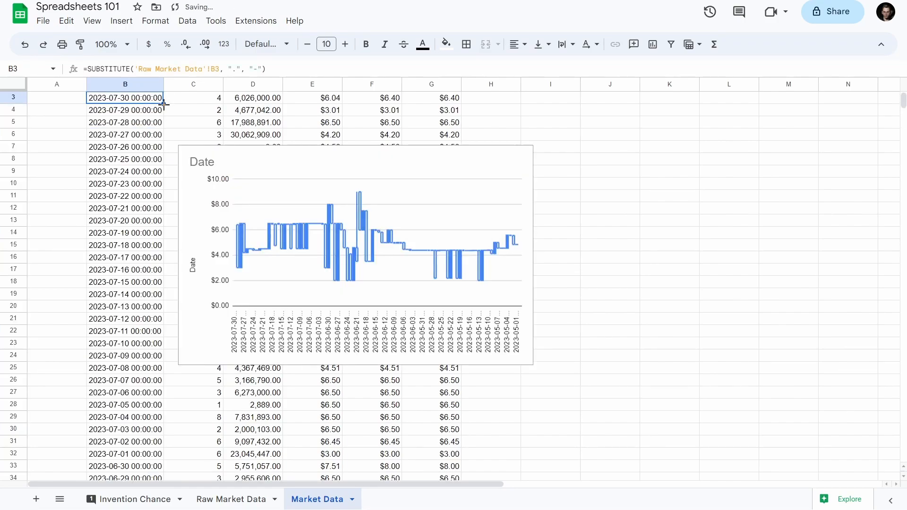
Step: Enlarge the candlestick chart, move it over columns B to K, and open its plot area for editing
{"action": "left_click", "coordinate": [457, 211]}
{"action": "scroll", "coordinate": [579, 276], "scroll_direction": "up", "scroll_amount": 1}
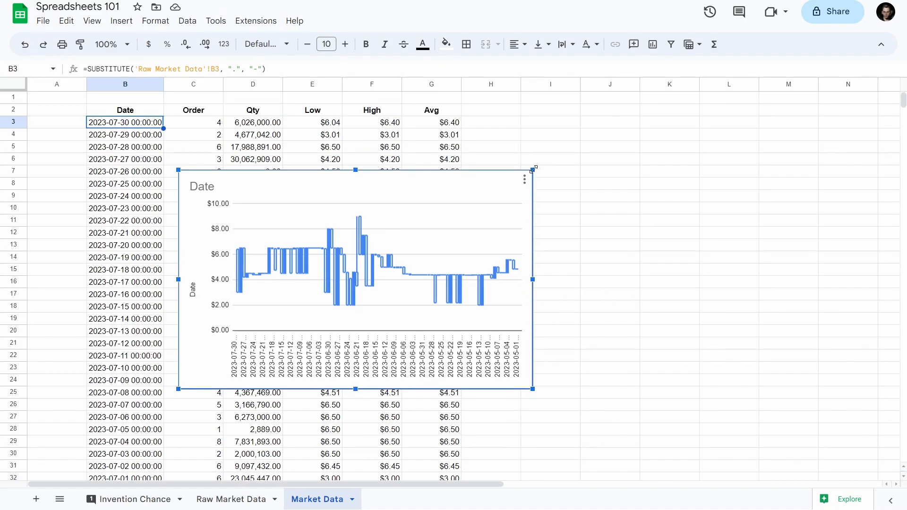
{"action": "left_click_drag", "start_coordinate": [532, 170], "coordinate": [744, 110]}
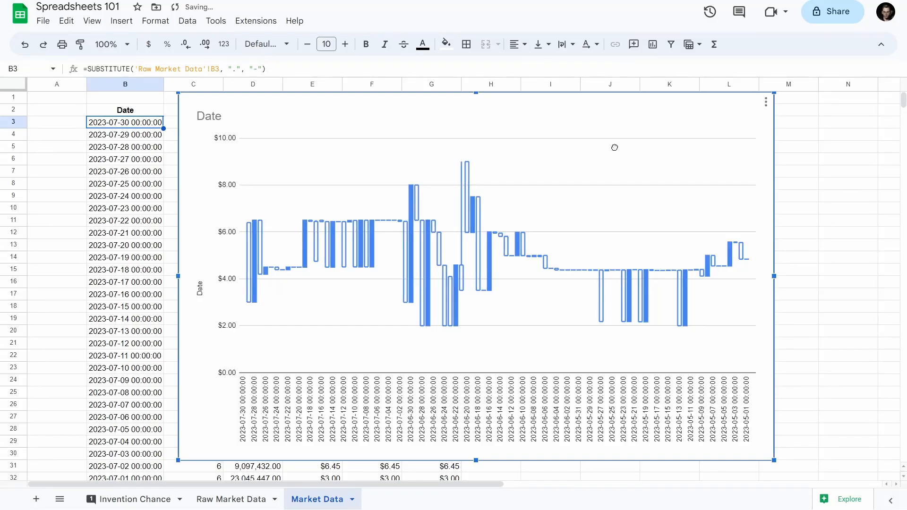
{"action": "left_click_drag", "start_coordinate": [614, 146], "coordinate": [555, 169]}
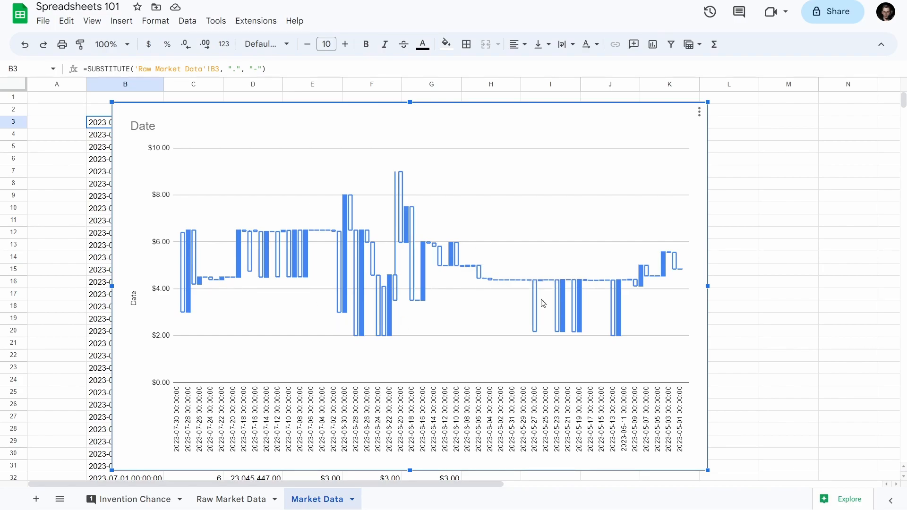
{"action": "double_click", "coordinate": [467, 288]}
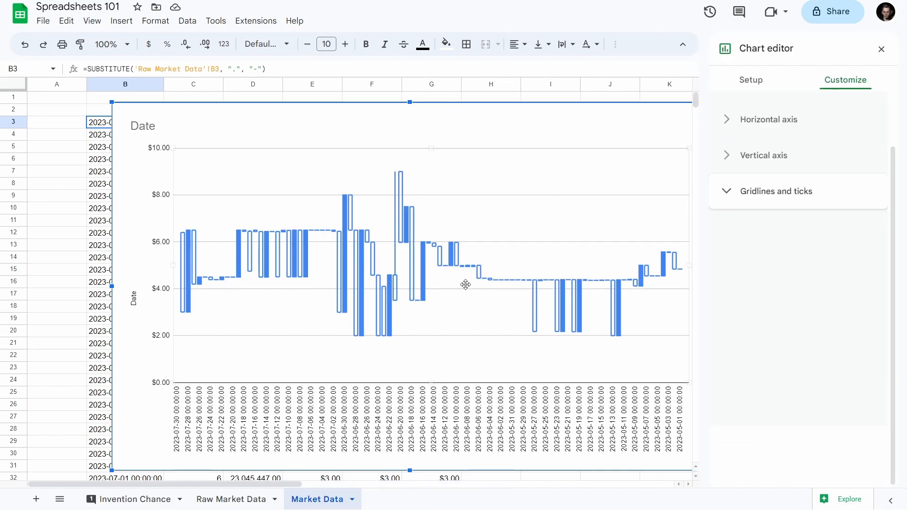
{"action": "left_click", "coordinate": [778, 191]}
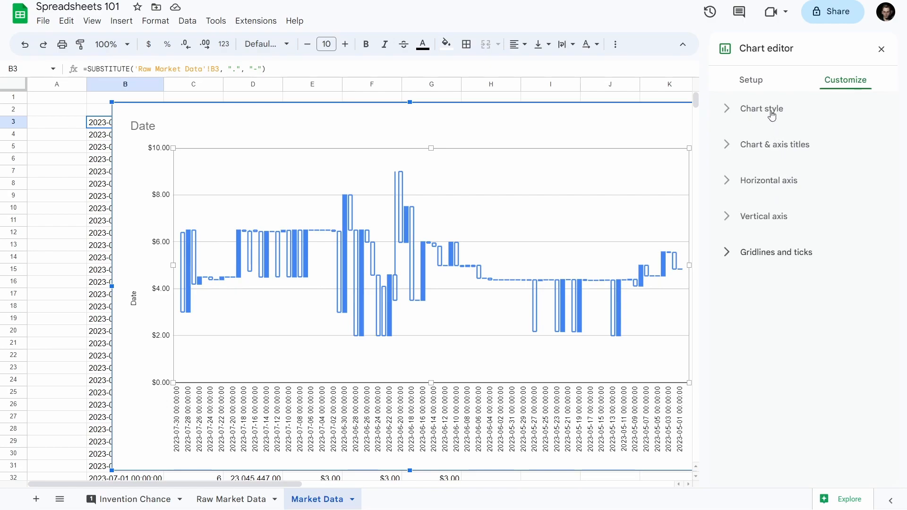
{"action": "left_click", "coordinate": [774, 151]}
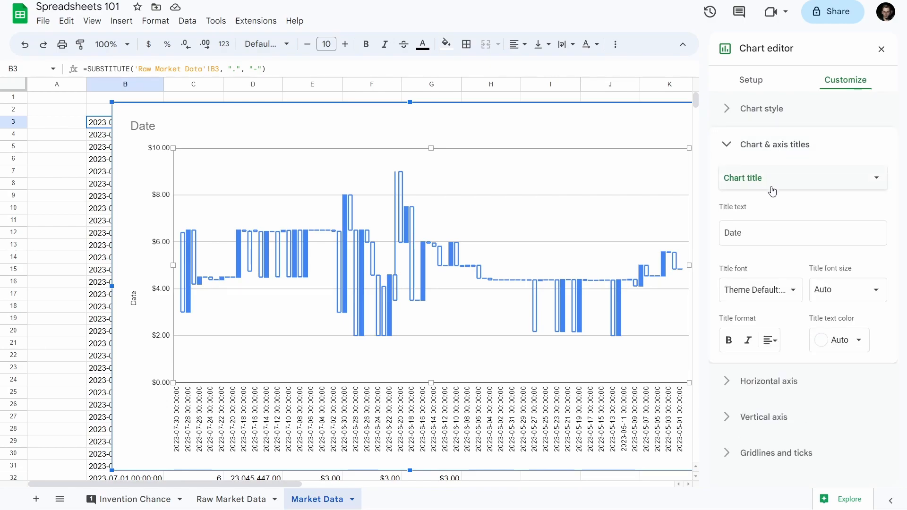
{"action": "left_click", "coordinate": [765, 233]}
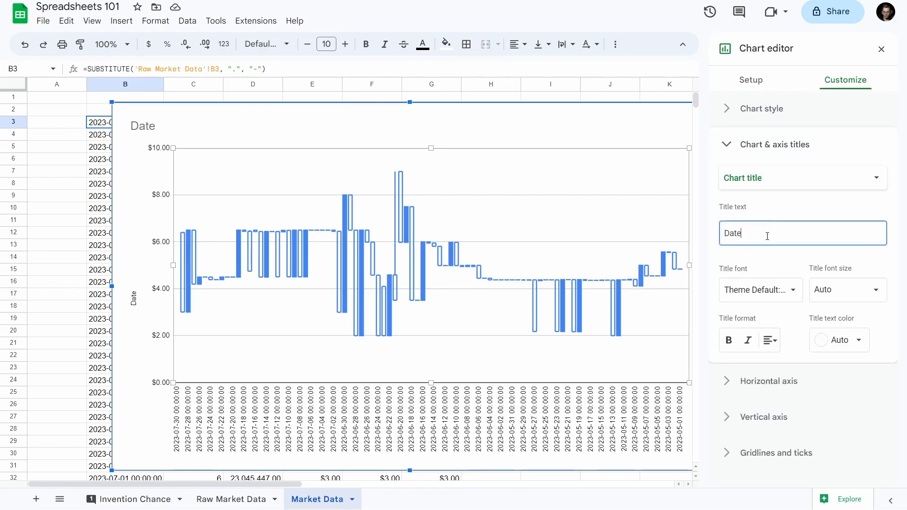
{"action": "left_click", "coordinate": [798, 291]}
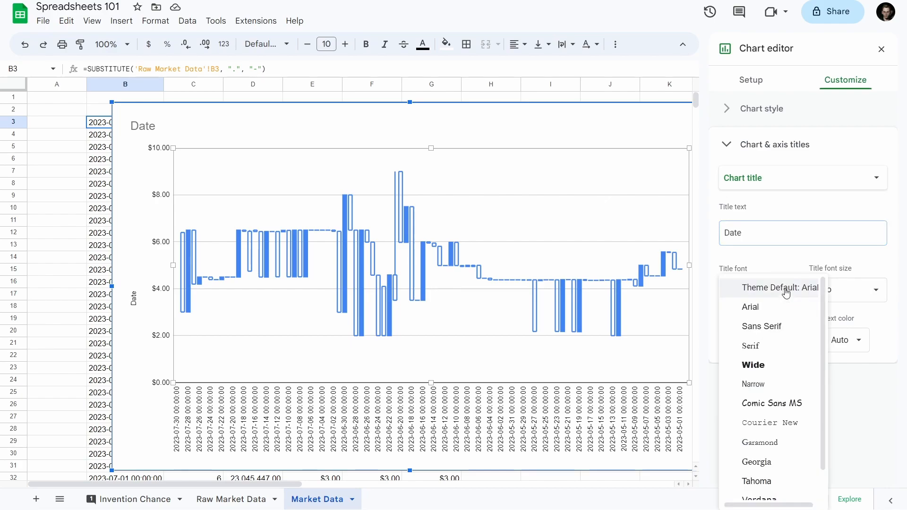
{"action": "left_click", "coordinate": [786, 270]}
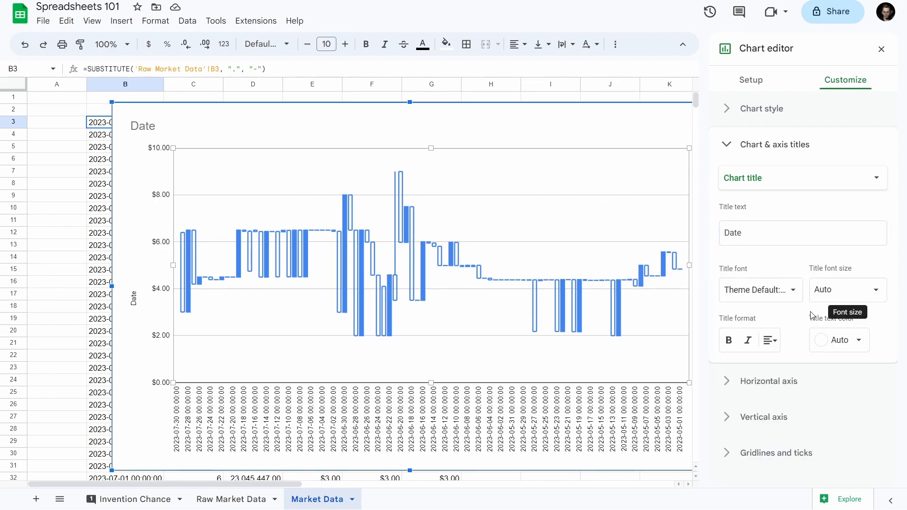
{"action": "left_click", "coordinate": [760, 148]}
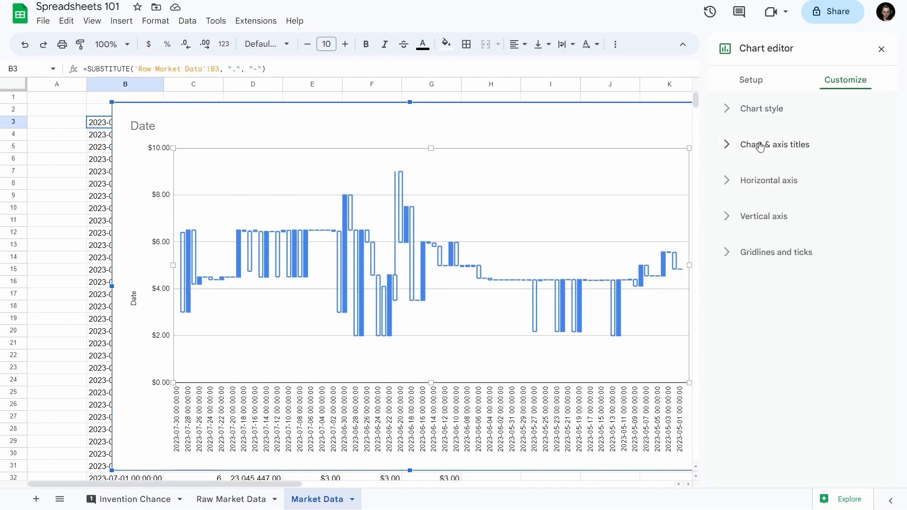
Step: Remove the G2:G93, F1:F1000 and F2:F93 ranges from the candlestick chart's data range
{"action": "left_click", "coordinate": [752, 81]}
{"action": "left_click", "coordinate": [762, 174]}
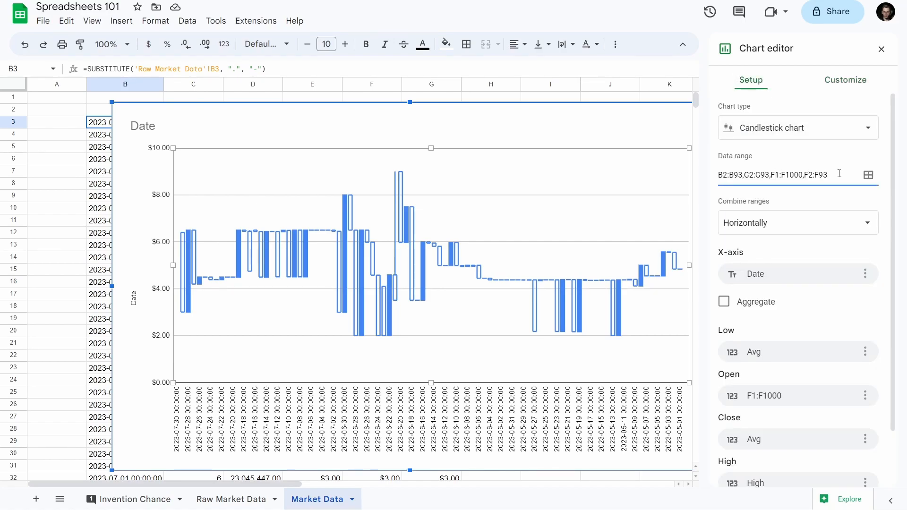
{"action": "left_click_drag", "start_coordinate": [840, 174], "coordinate": [701, 185]}
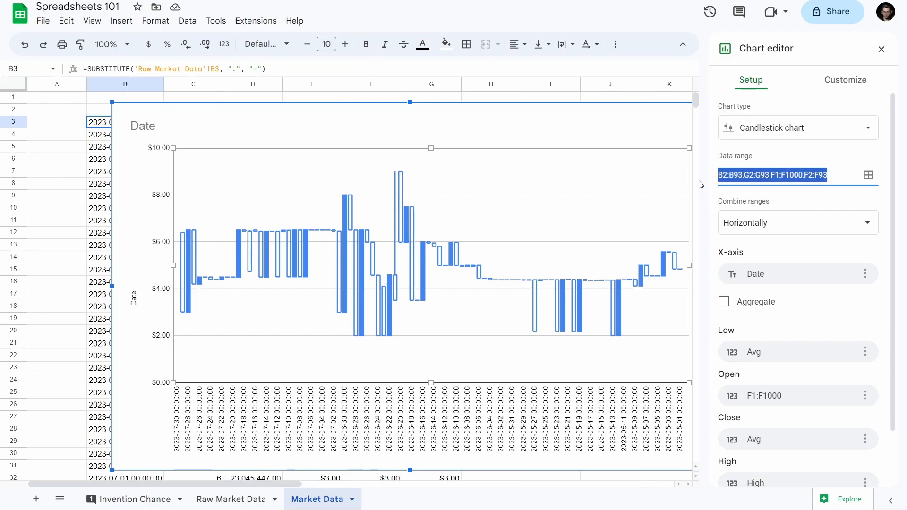
{"action": "left_click", "coordinate": [868, 175]}
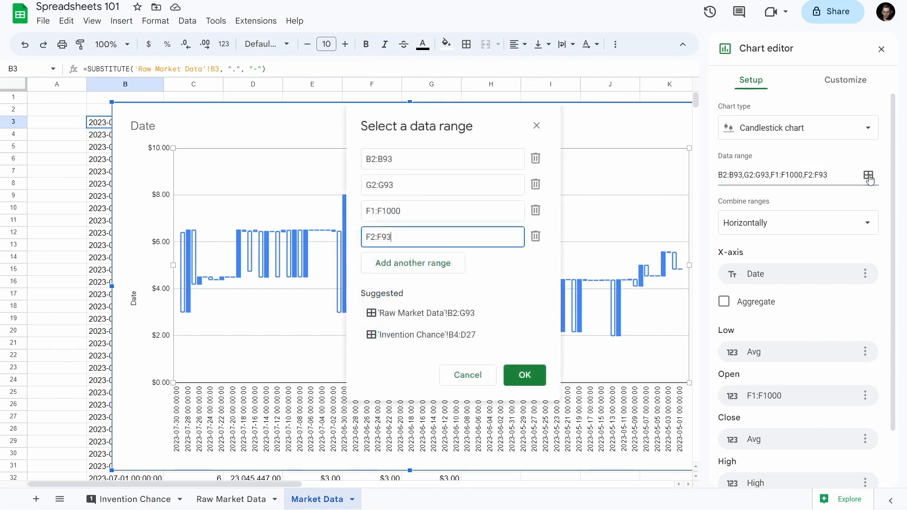
{"action": "left_click", "coordinate": [536, 185]}
{"action": "left_click", "coordinate": [536, 185]}
{"action": "left_click", "coordinate": [536, 184]}
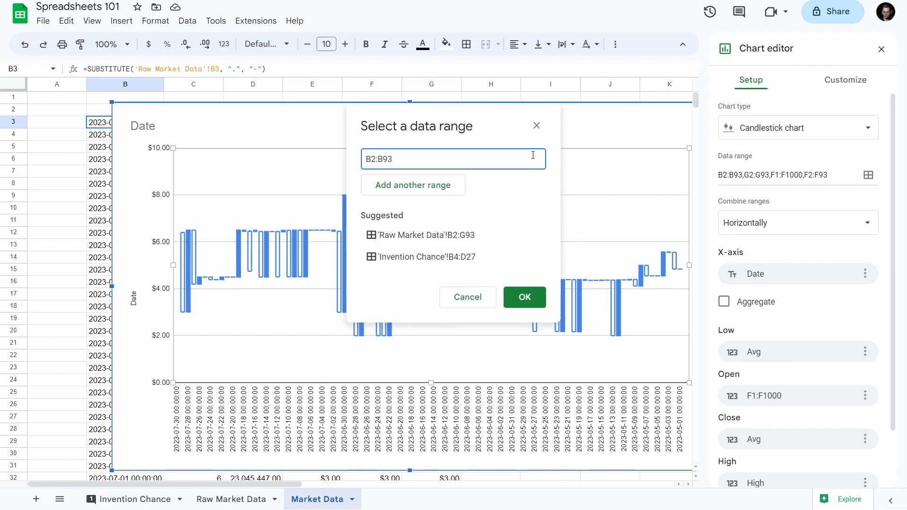
Step: Replace the chart's remaining data range with B2:G1000, shifting the chart down to reveal the header row, and apply it
{"action": "left_click_drag", "start_coordinate": [433, 152], "coordinate": [318, 150]}
{"action": "type", "text": "B2"}
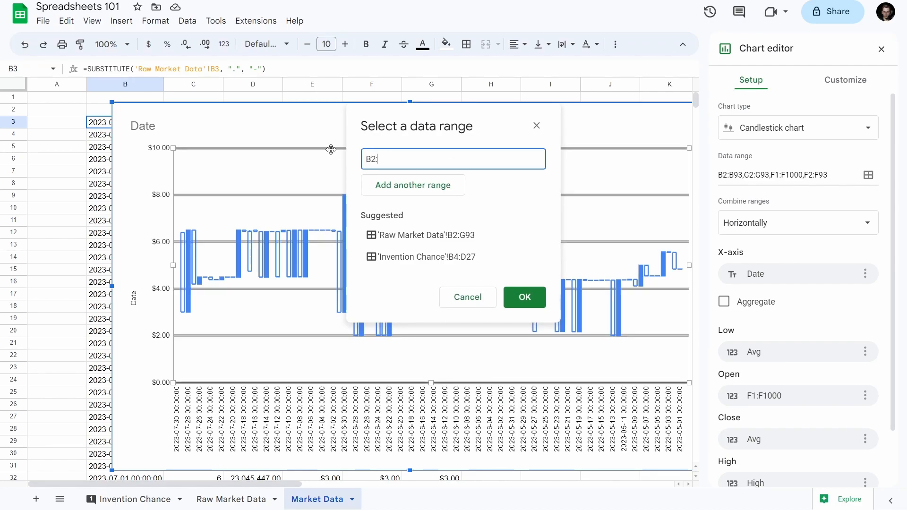
{"action": "left_click_drag", "start_coordinate": [285, 125], "coordinate": [282, 164]}
{"action": "left_click_drag", "start_coordinate": [402, 119], "coordinate": [404, 152]}
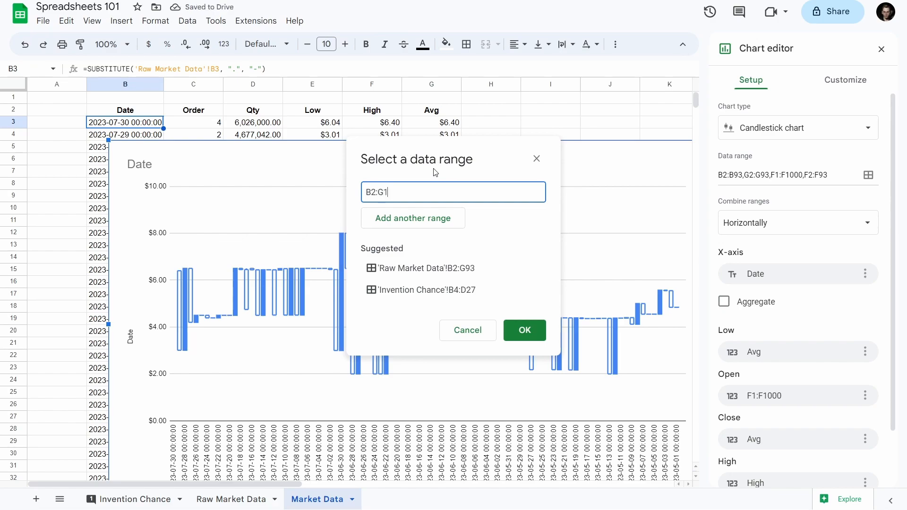
{"action": "left_click", "coordinate": [523, 329]}
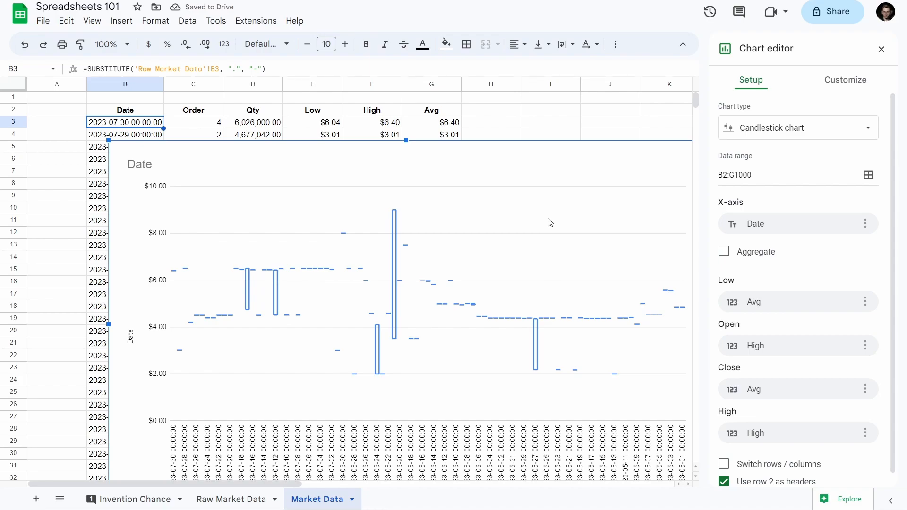
Step: Assign the Low column to the chart's Low series and Avg to its Open series
{"action": "scroll", "coordinate": [814, 267], "scroll_direction": "down", "scroll_amount": 1}
{"action": "left_click", "coordinate": [801, 296]}
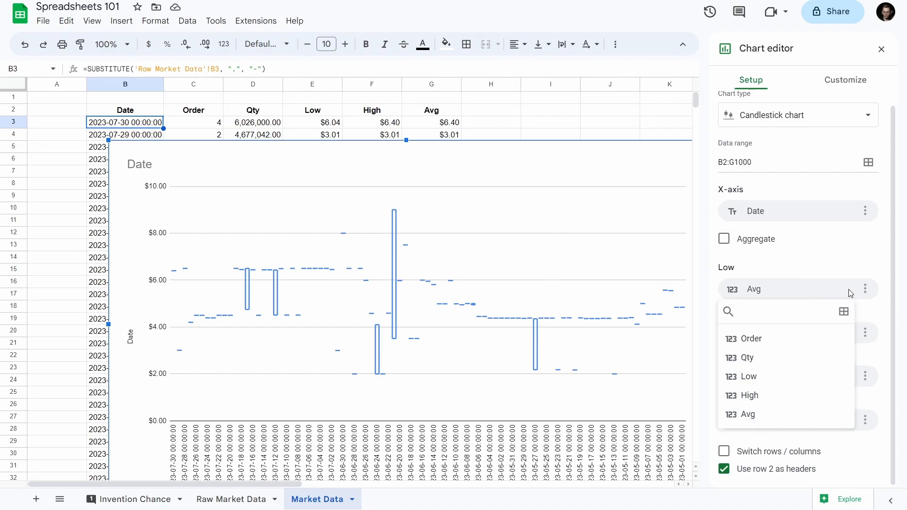
{"action": "left_click", "coordinate": [802, 341]}
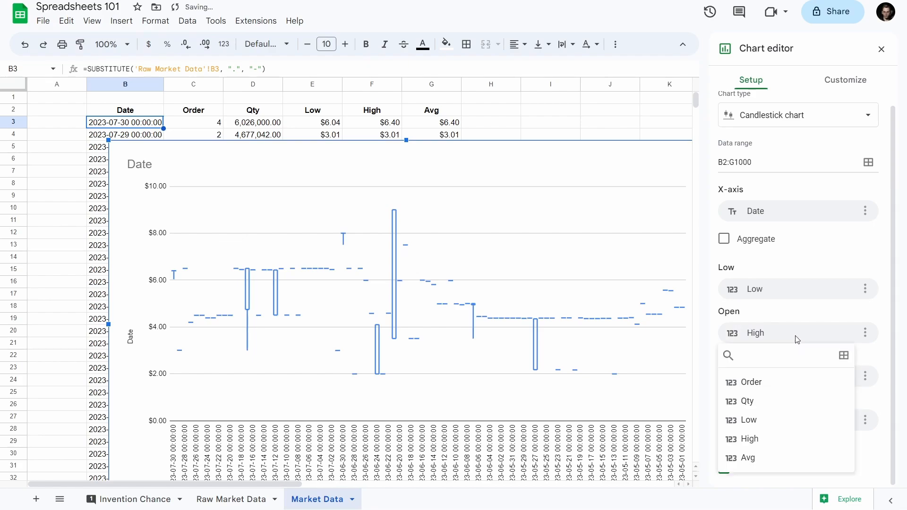
{"action": "left_click", "coordinate": [769, 460]}
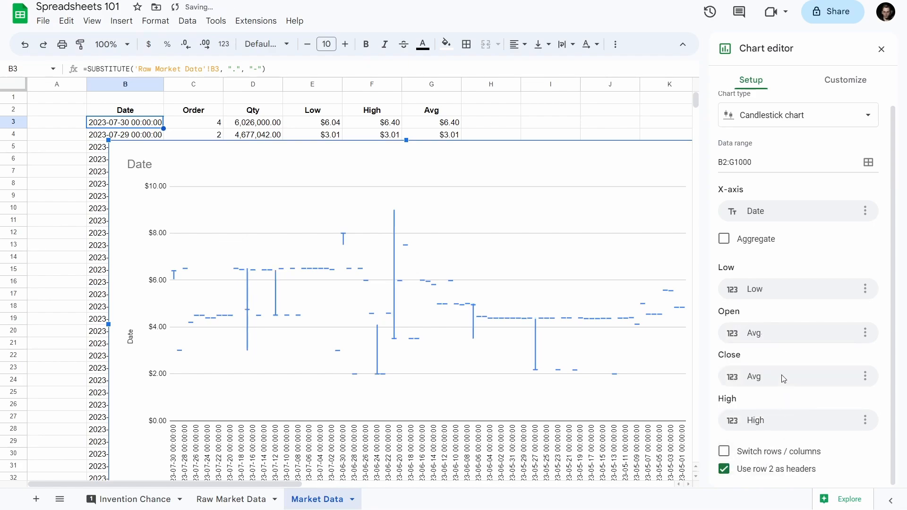
Step: Review the chart's Close and High series assignments and examine the plotted candlesticks
{"action": "left_click", "coordinate": [785, 378]}
{"action": "left_click", "coordinate": [766, 351]}
{"action": "left_click", "coordinate": [781, 427]}
{"action": "left_click", "coordinate": [786, 373]}
{"action": "left_click", "coordinate": [802, 338]}
{"action": "left_click", "coordinate": [803, 317]}
{"action": "left_click", "coordinate": [197, 250]}
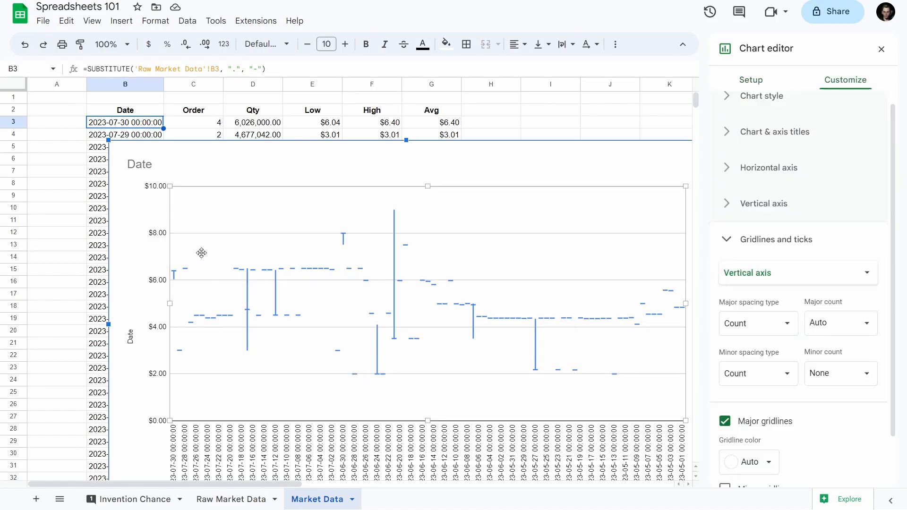
{"action": "scroll", "coordinate": [137, 262], "scroll_direction": "down", "scroll_amount": 1}
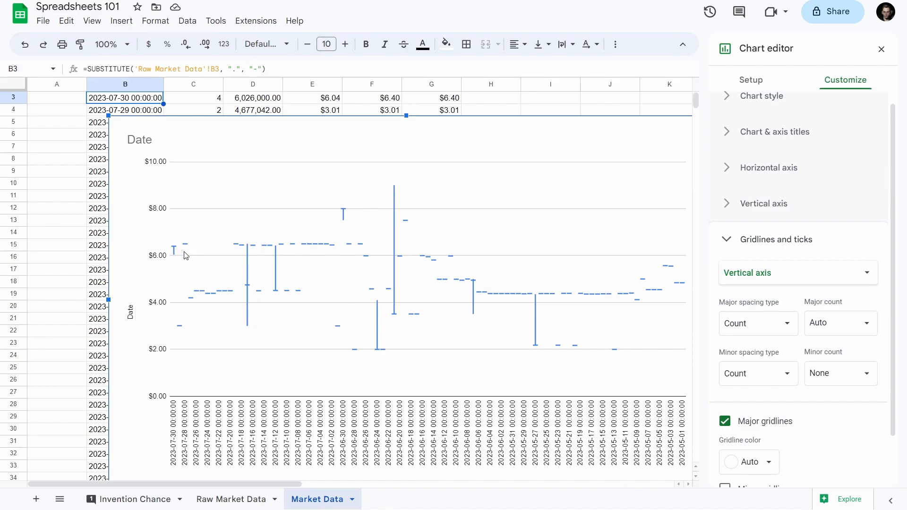
{"action": "left_click", "coordinate": [249, 288]}
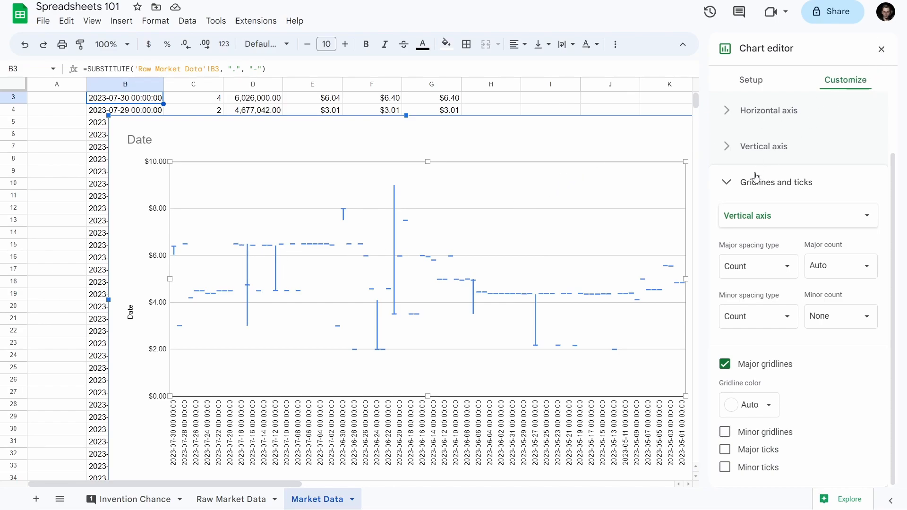
{"action": "left_click", "coordinate": [725, 182]}
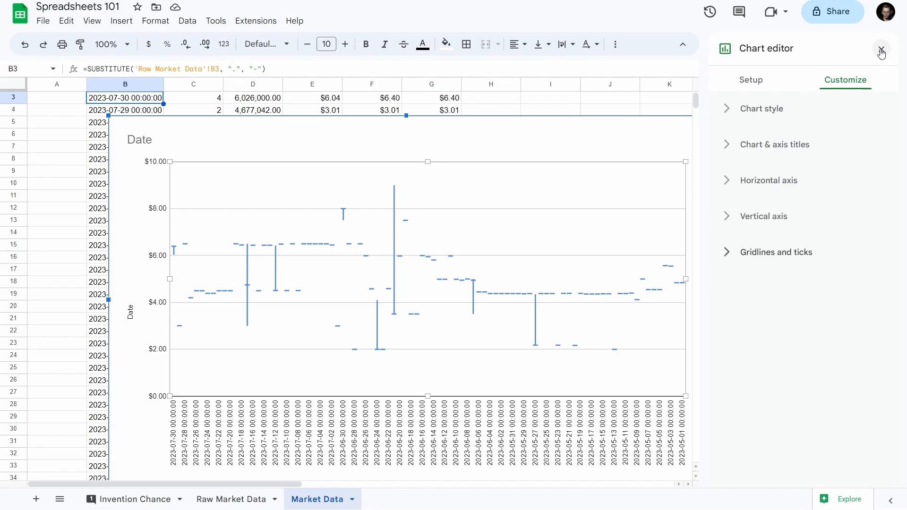
Step: Close the chart settings and move the chart beside the data table, starting around column L
{"action": "left_click", "coordinate": [882, 50]}
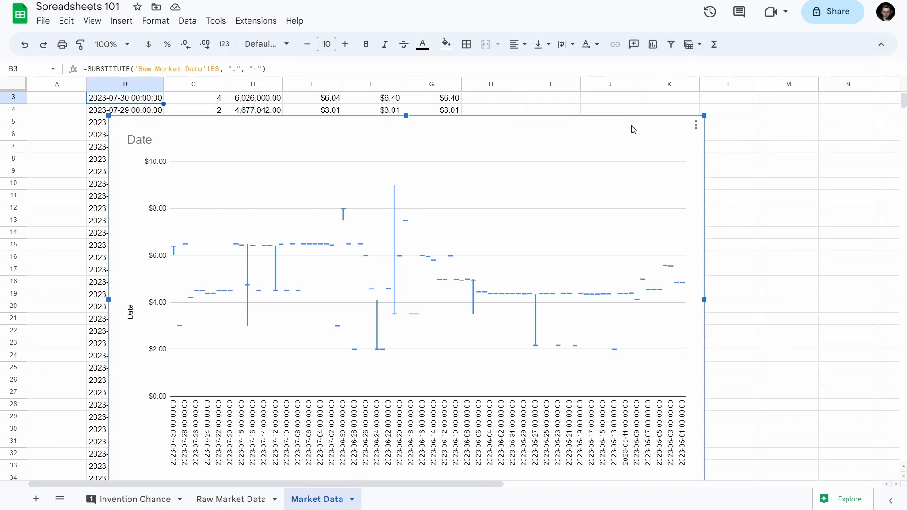
{"action": "left_click_drag", "start_coordinate": [669, 122], "coordinate": [731, 126]}
{"action": "left_click_drag", "start_coordinate": [251, 136], "coordinate": [773, 140]}
{"action": "left_click", "coordinate": [551, 171]}
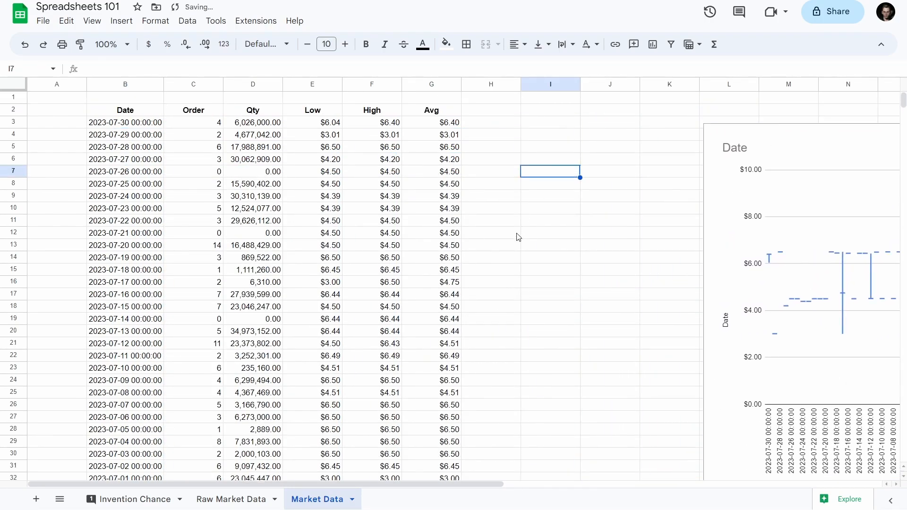
Step: Rename the Avg header in G2 to Close
{"action": "left_click", "coordinate": [481, 125]}
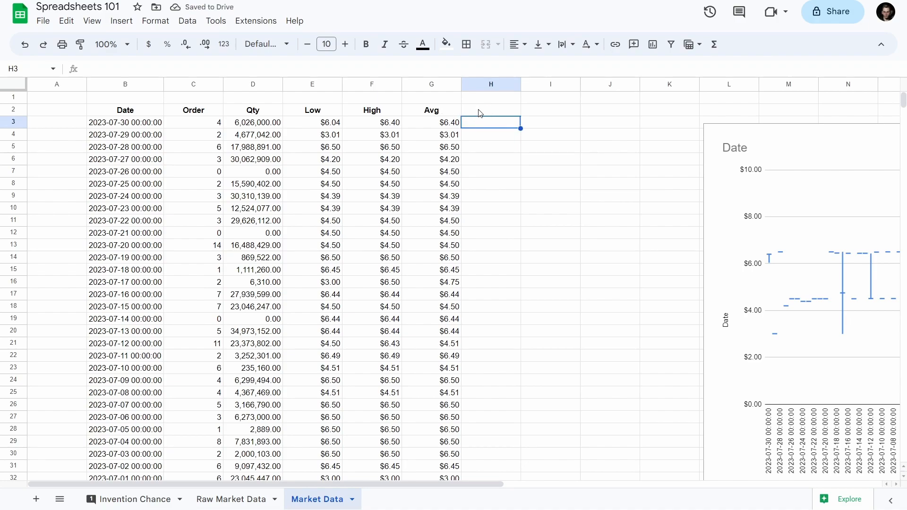
{"action": "left_click", "coordinate": [481, 114]}
{"action": "key", "text": "Left"}
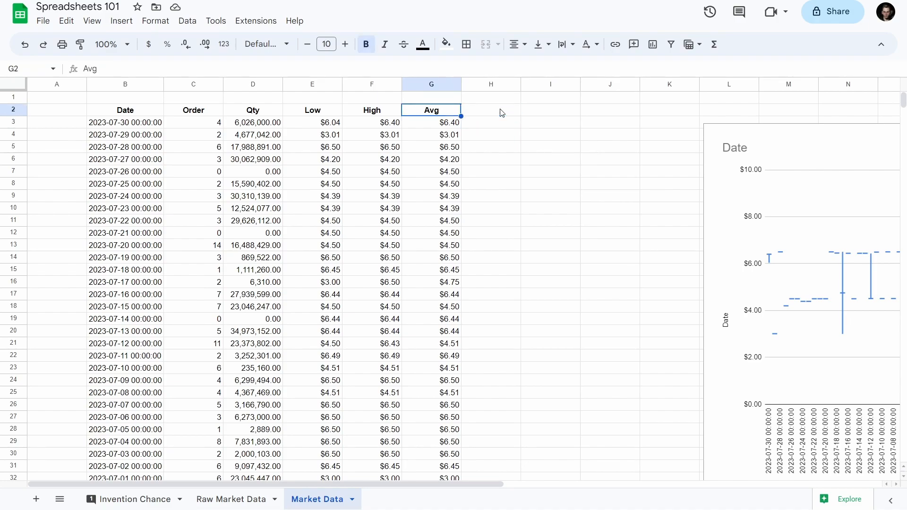
{"action": "type", "text": "Close"}
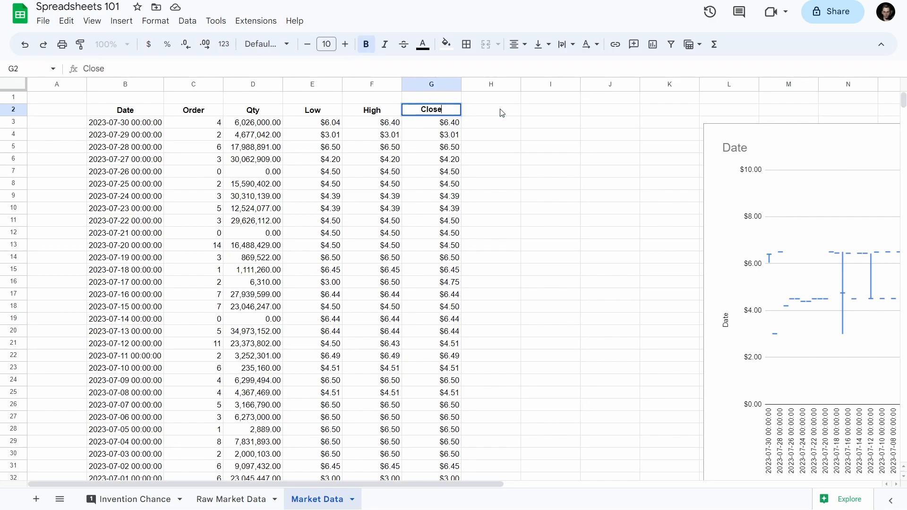
{"action": "key", "text": "Tab"}
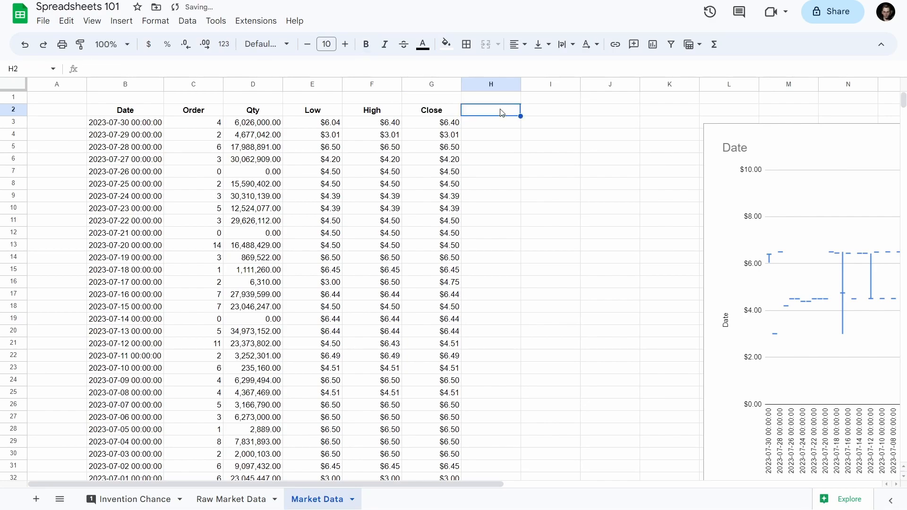
Step: Add an Open header in H2 and format it bold and centered
{"action": "type", "text": "Open"}
{"action": "key", "text": "Left"}
{"action": "key", "text": "Right"}
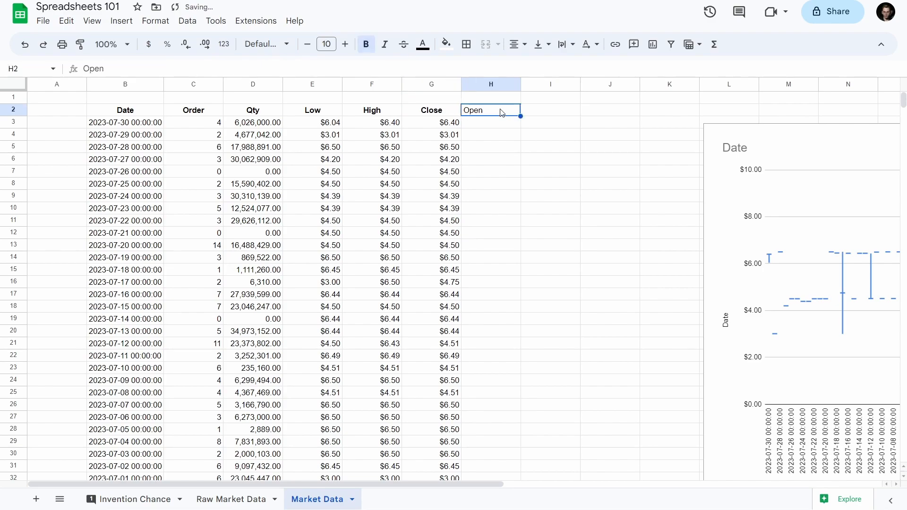
{"action": "key", "text": "ctrl+shift+b"}
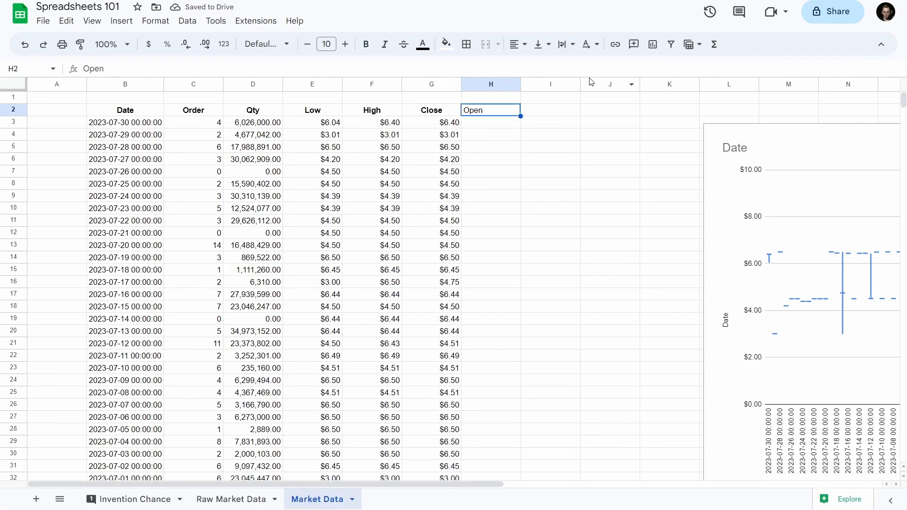
{"action": "key", "text": "ctrl+b"}
{"action": "left_click", "coordinate": [513, 45]}
{"action": "left_click", "coordinate": [536, 66]}
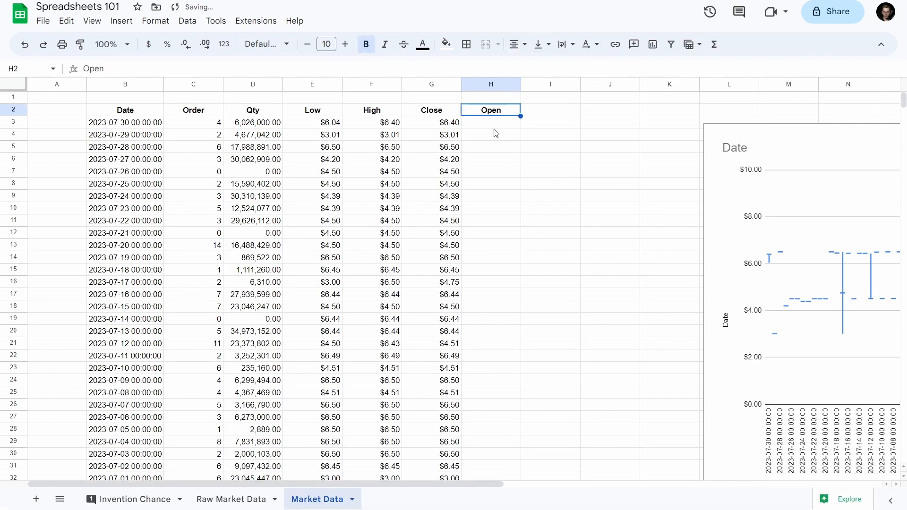
Step: Enter =G3 in H3 for the first Open price and reject the suggested autofill
{"action": "left_click", "coordinate": [487, 126]}
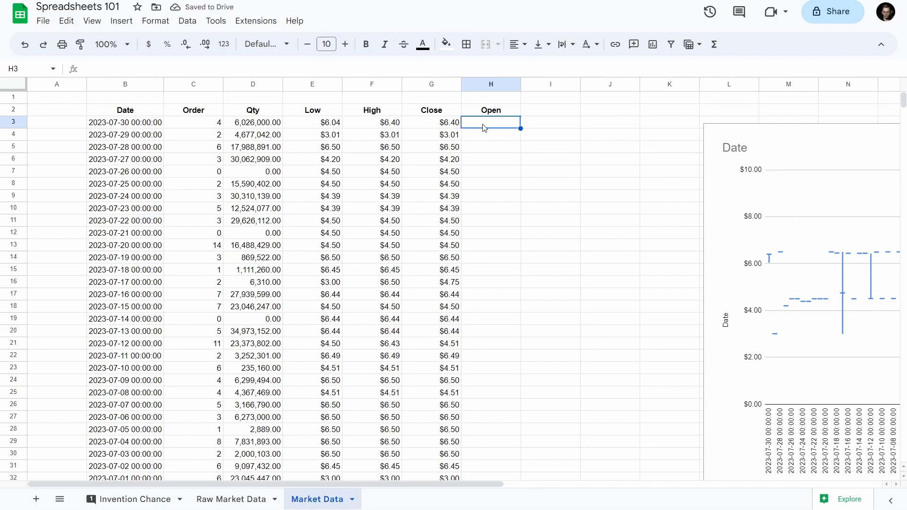
{"action": "type", "text": "="}
{"action": "left_click", "coordinate": [444, 124]}
{"action": "key", "text": "Return"}
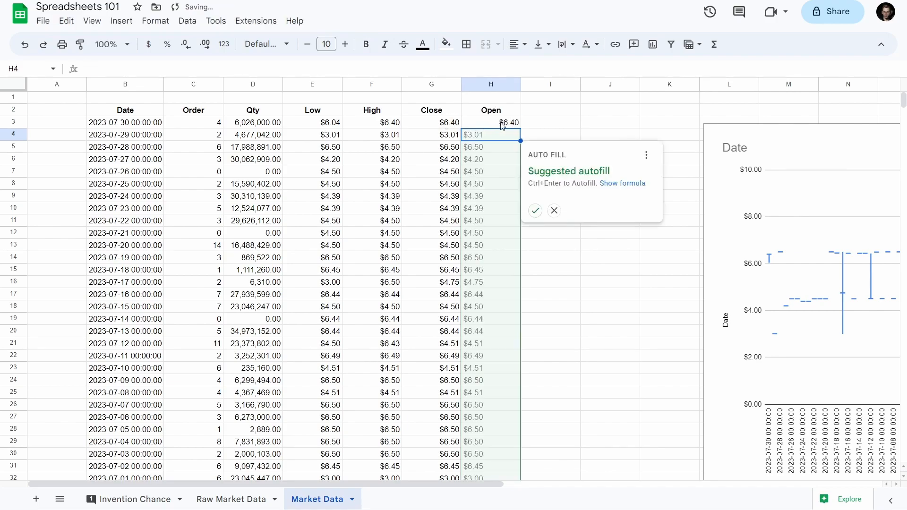
{"action": "left_click", "coordinate": [554, 210]}
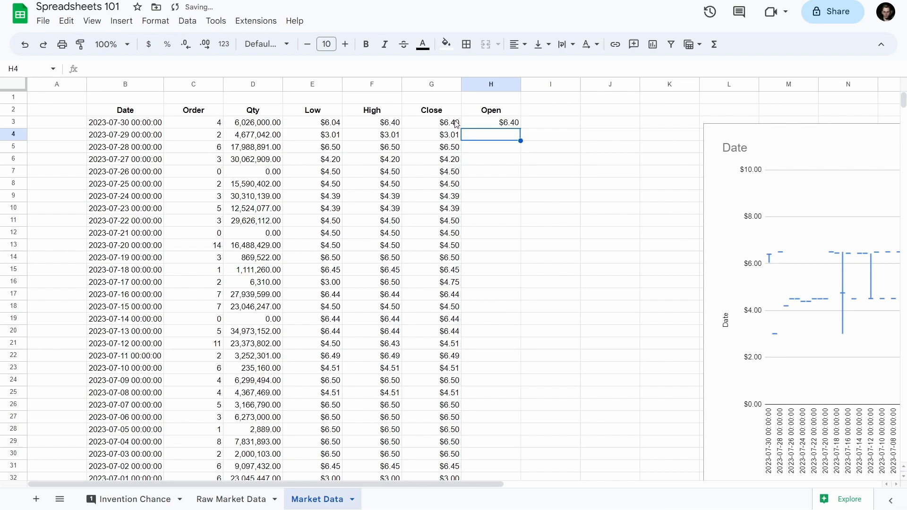
Step: Enter =G3 in H4 as the Open price and fill the formula down the rest of the Open column
{"action": "left_click", "coordinate": [492, 125]}
{"action": "left_click_drag", "start_coordinate": [448, 125], "coordinate": [486, 126]}
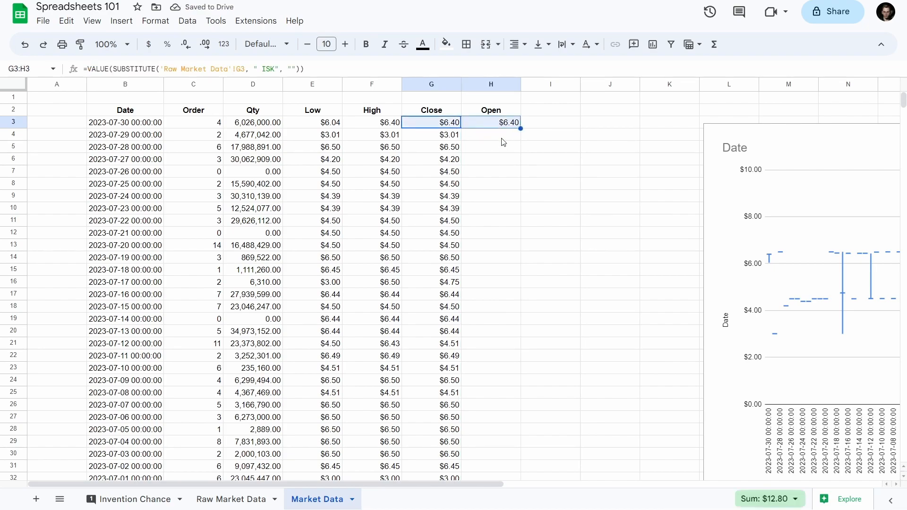
{"action": "left_click", "coordinate": [502, 142]}
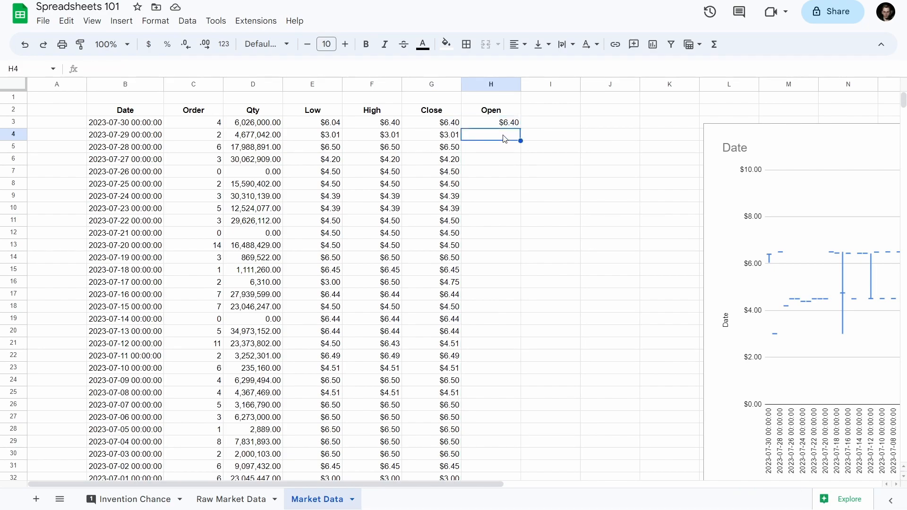
{"action": "type", "text": "="}
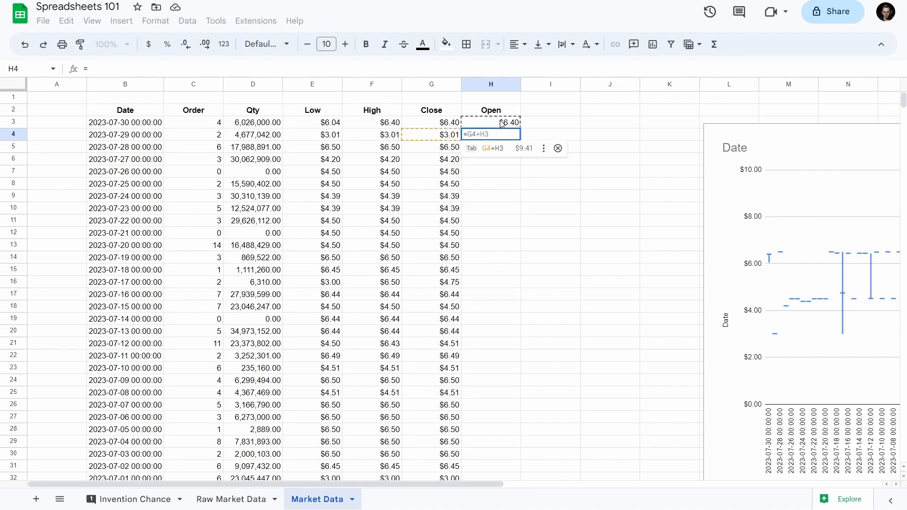
{"action": "left_click", "coordinate": [440, 126]}
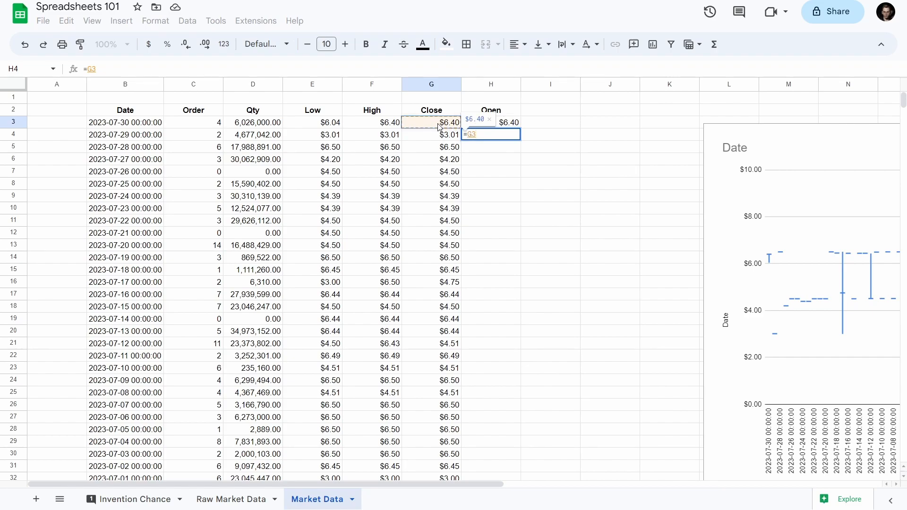
{"action": "left_click", "coordinate": [492, 138]}
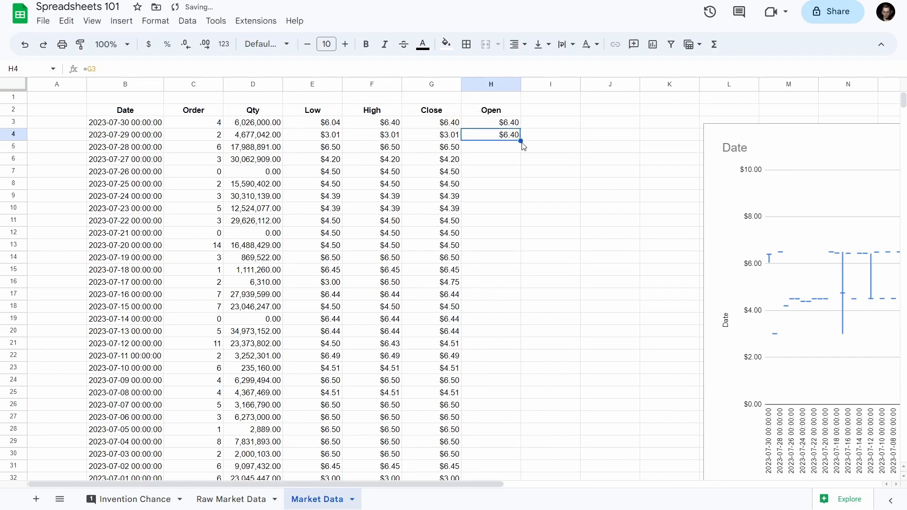
{"action": "double_click", "coordinate": [521, 140]}
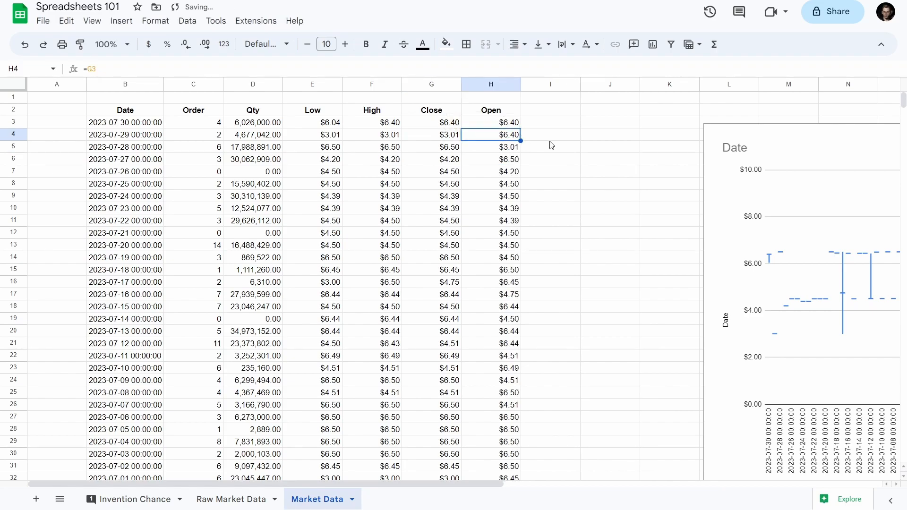
Step: Move the chart closer to the table, starting around column J, and compare the Close and Open cells in rows 3 to 5
{"action": "left_click", "coordinate": [800, 132]}
{"action": "left_click_drag", "start_coordinate": [799, 132], "coordinate": [666, 123]}
{"action": "left_click", "coordinate": [481, 125]}
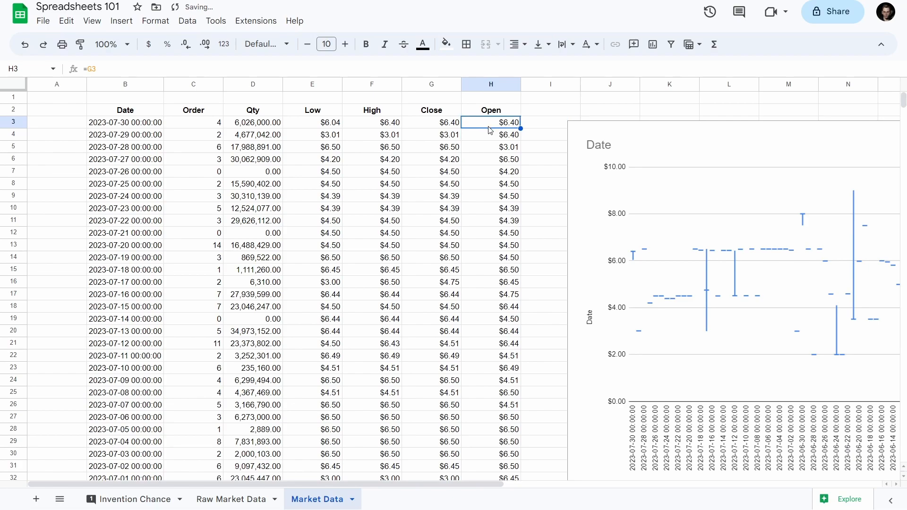
{"action": "left_click", "coordinate": [451, 123]}
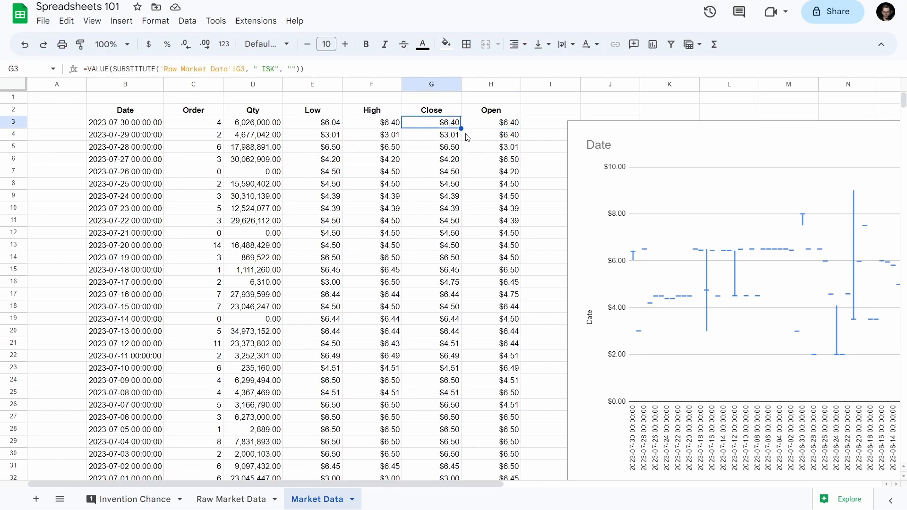
{"action": "left_click_drag", "start_coordinate": [509, 128], "coordinate": [505, 153]}
{"action": "left_click", "coordinate": [504, 151]}
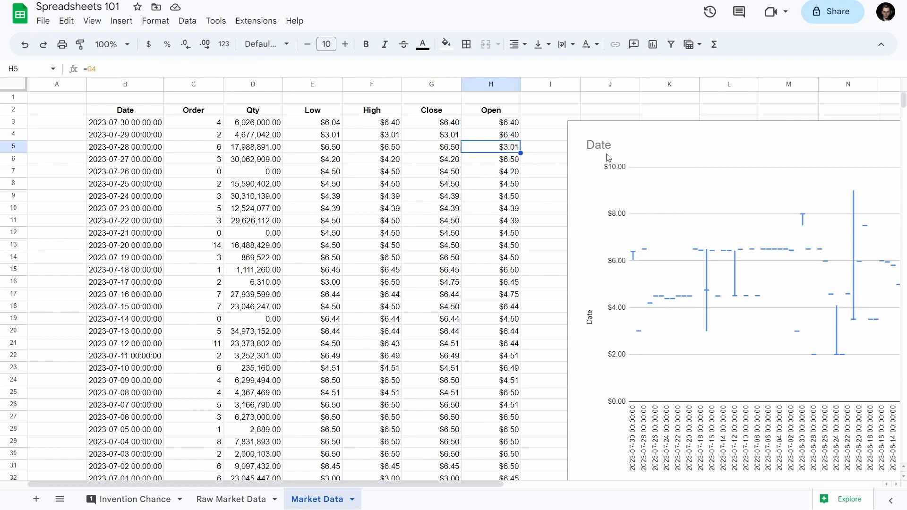
Step: Move the chart over the table, open its settings and extend the data range to B2:H1000
{"action": "left_click", "coordinate": [713, 142]}
{"action": "left_click_drag", "start_coordinate": [737, 130], "coordinate": [307, 114]}
{"action": "double_click", "coordinate": [308, 114]}
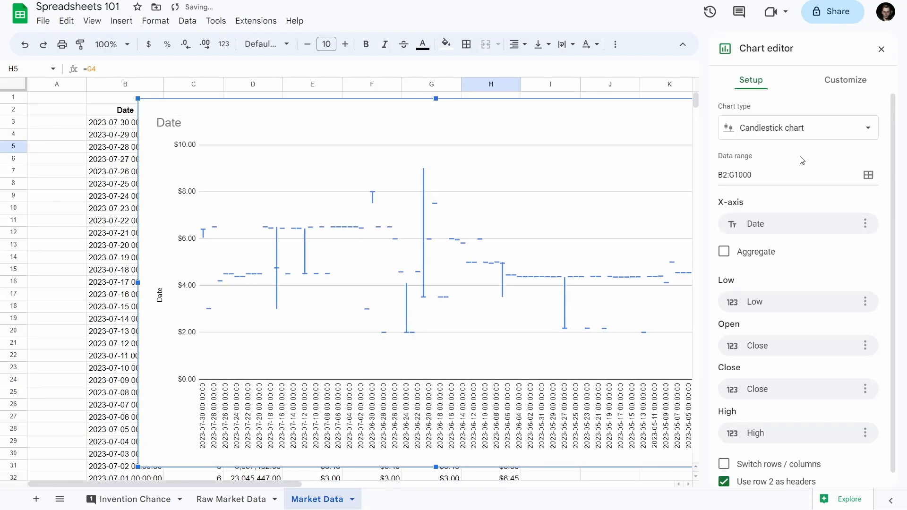
{"action": "left_click", "coordinate": [734, 174]}
{"action": "left_click_drag", "start_coordinate": [729, 174], "coordinate": [735, 175]}
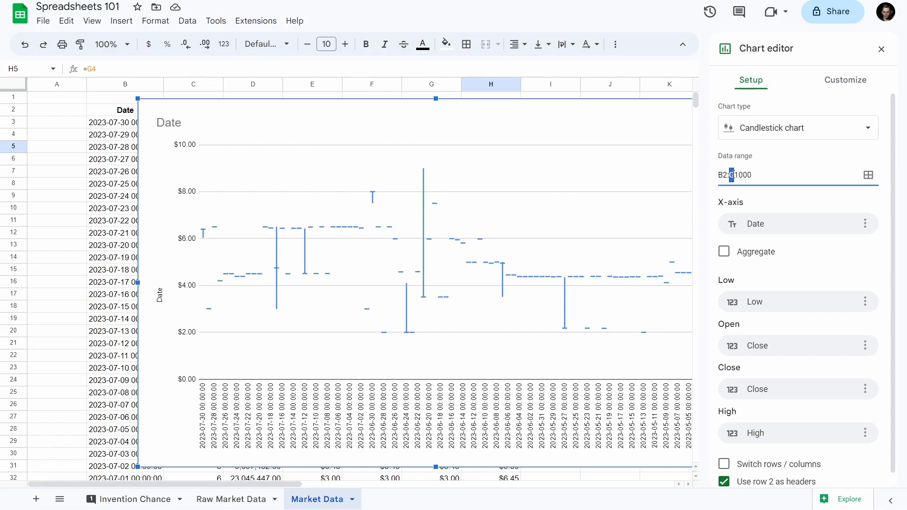
{"action": "type", "text": "H"}
Step: Assign the Open column to the candlestick chart's Open series
{"action": "scroll", "coordinate": [801, 269], "scroll_direction": "down", "scroll_amount": 1}
{"action": "left_click", "coordinate": [790, 333]}
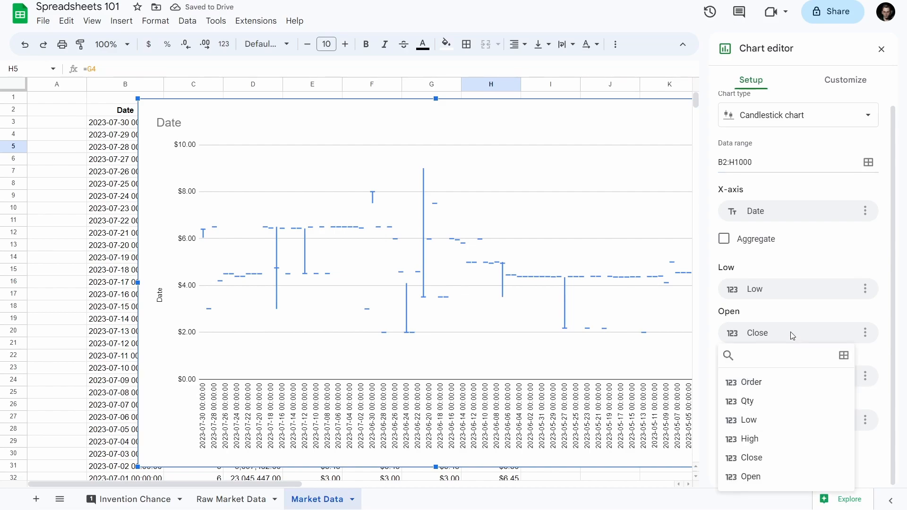
{"action": "left_click", "coordinate": [753, 478]}
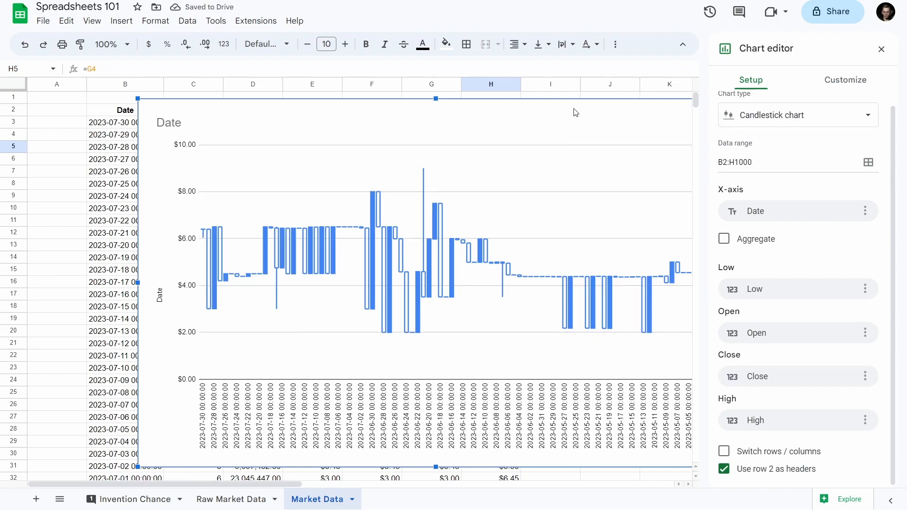
Step: Close the chart settings and place the chart beside the data table, starting around column I
{"action": "left_click_drag", "start_coordinate": [570, 109], "coordinate": [510, 111]}
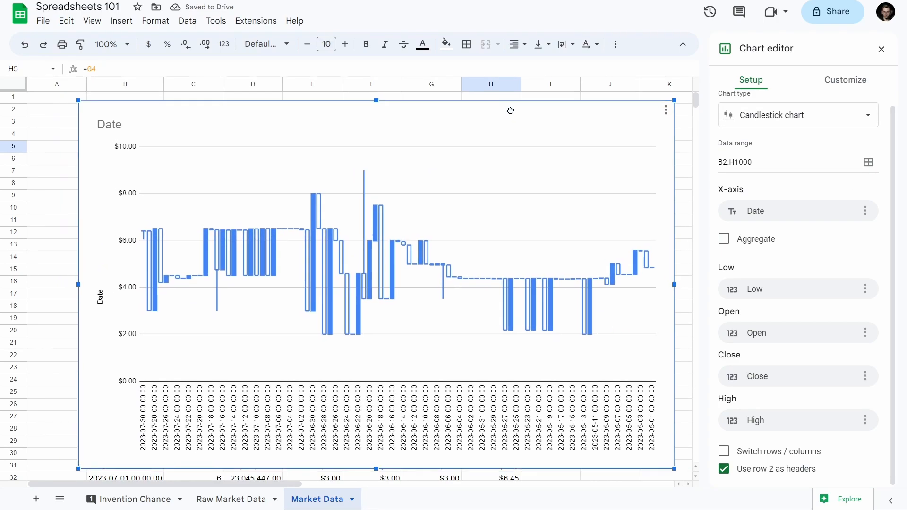
{"action": "left_click", "coordinate": [881, 49]}
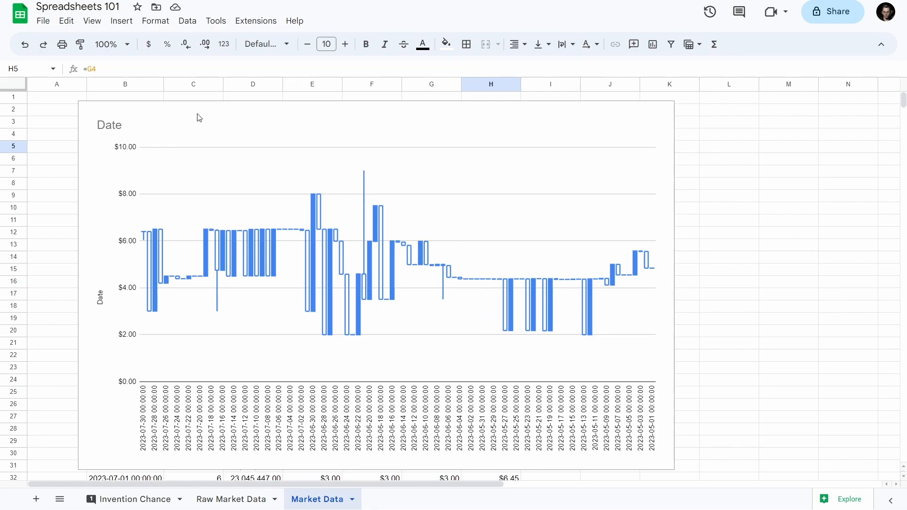
{"action": "left_click", "coordinate": [524, 124]}
{"action": "mouse_move", "coordinate": [186, 117]}
{"action": "left_mouse_down"}
{"action": "mouse_move", "coordinate": [652, 119]}
{"action": "mouse_move", "coordinate": [132, 112]}
{"action": "mouse_move", "coordinate": [183, 117]}
{"action": "left_mouse_up"}
{"action": "key", "text": "ctrl+z"}
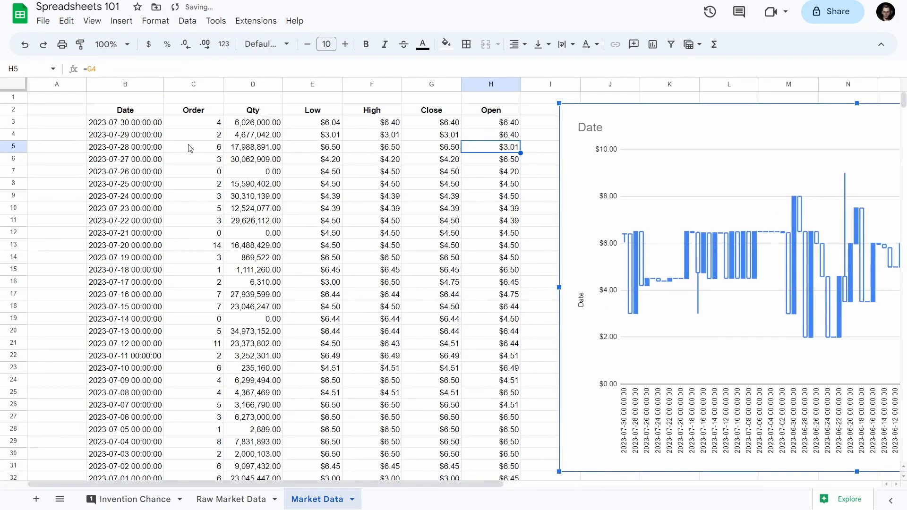
Step: Review the cleaned values and formulas in the Date, High, Close and Open columns near the first rows
{"action": "left_click", "coordinate": [136, 150]}
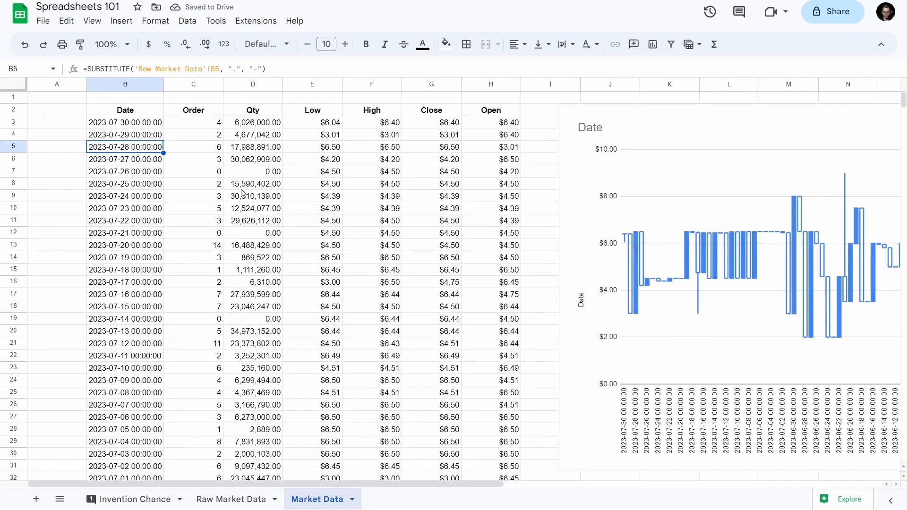
{"action": "left_click", "coordinate": [467, 139]}
{"action": "left_click", "coordinate": [417, 132]}
{"action": "left_click", "coordinate": [356, 134]}
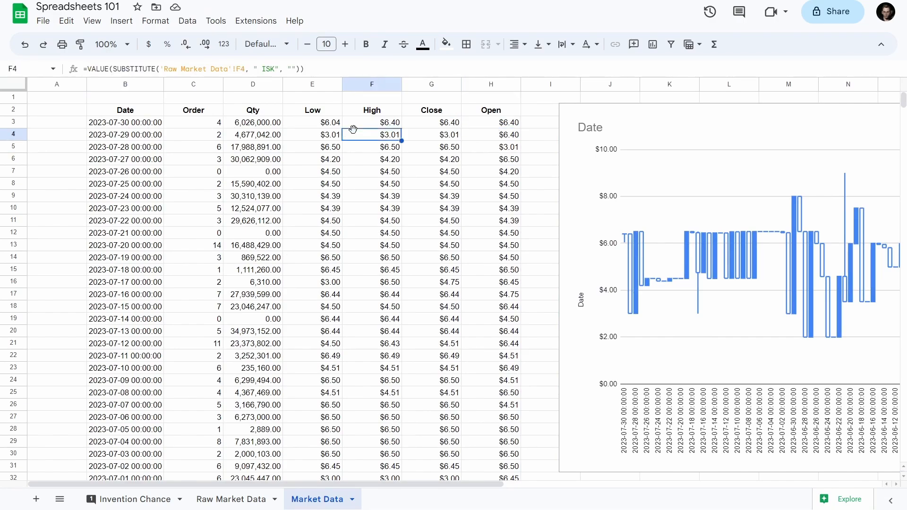
{"action": "left_click", "coordinate": [147, 127]}
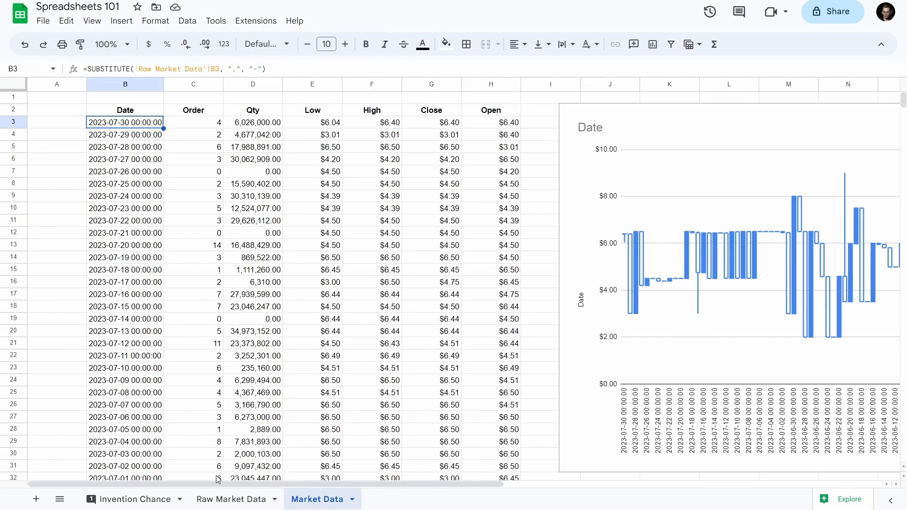
Step: Open the Raw Market Data sheet, then switch to EVE Online's regional market and display the Nocxium price history
{"action": "left_click", "coordinate": [232, 500]}
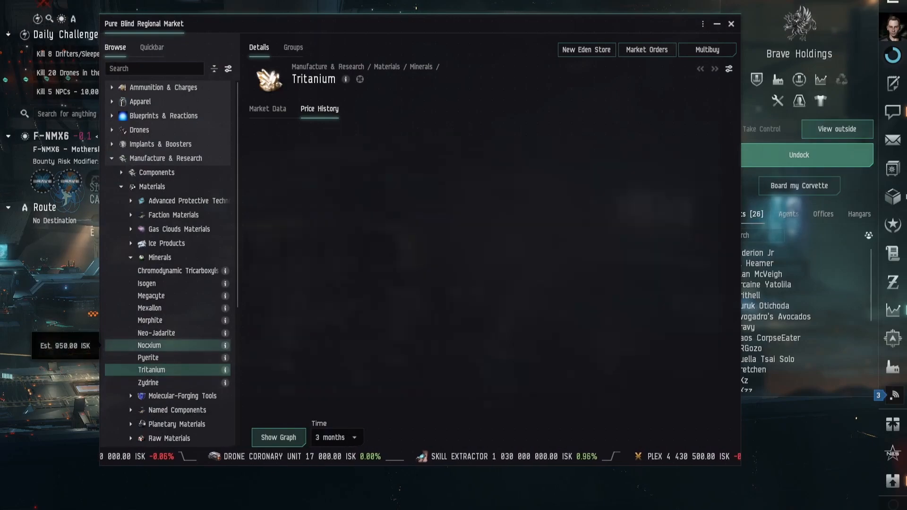
{"action": "left_click", "coordinate": [149, 346]}
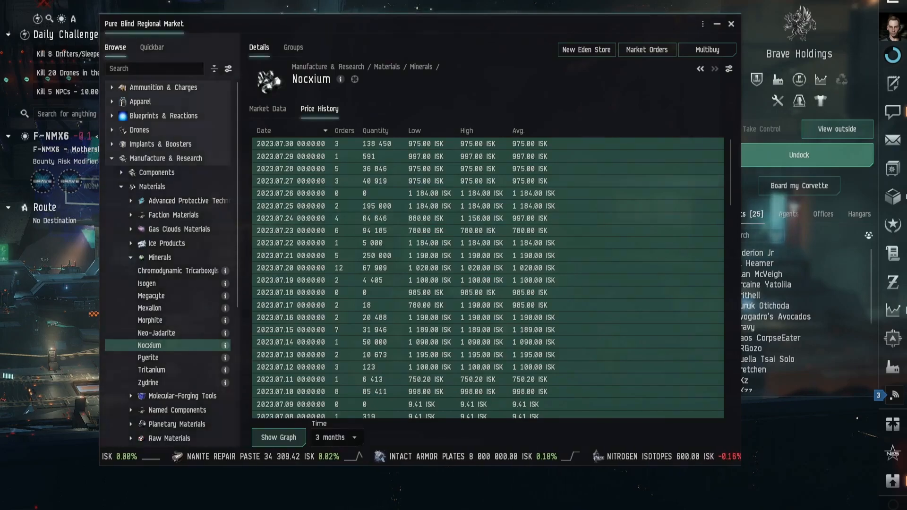
{"action": "left_click", "coordinate": [402, 193]}
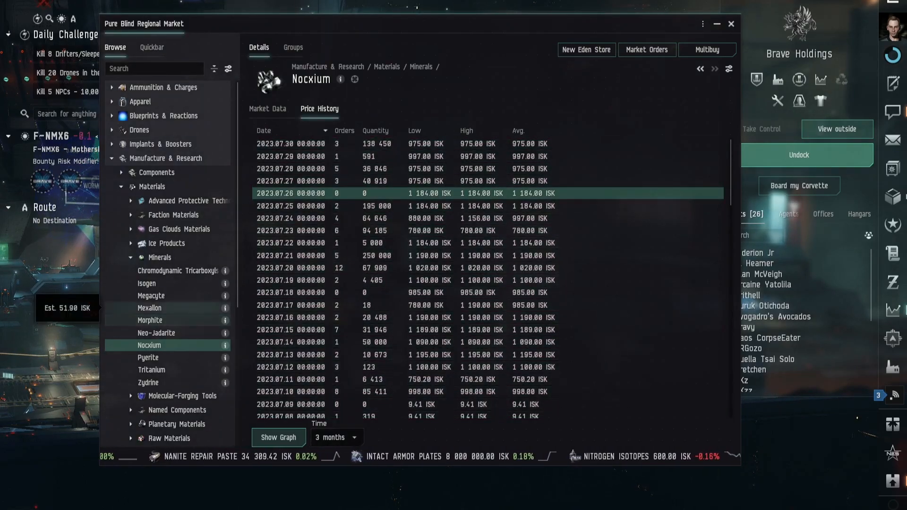
Step: Display the Mexallon price history and select all its rows
{"action": "left_click", "coordinate": [149, 308]}
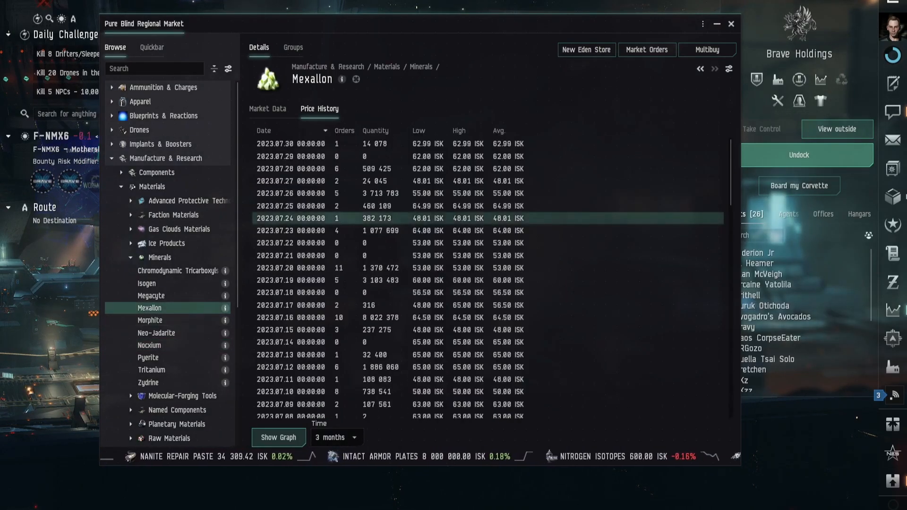
{"action": "key", "text": "ctrl+a"}
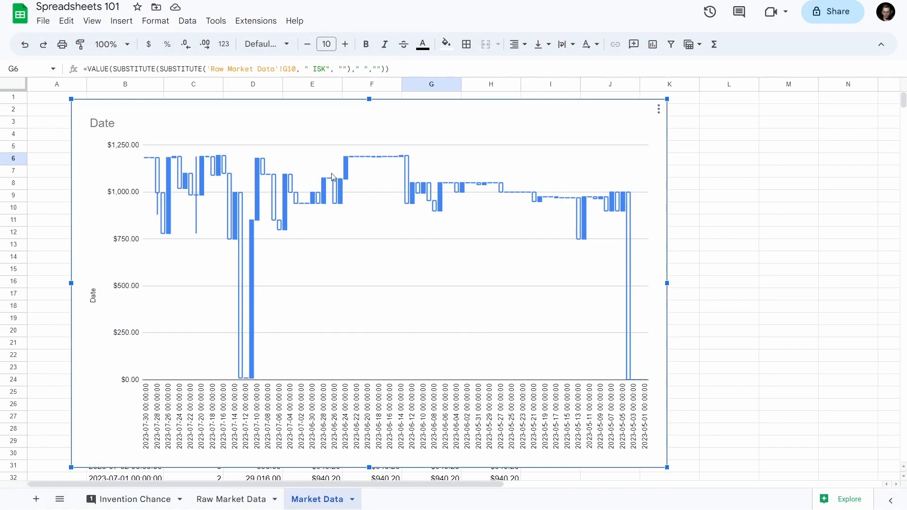
Step: In Google Sheets, move the chart off the Market Data table and inspect the Low formulas in E3, E9 and E7
{"action": "left_click_drag", "start_coordinate": [259, 133], "coordinate": [595, 139]}
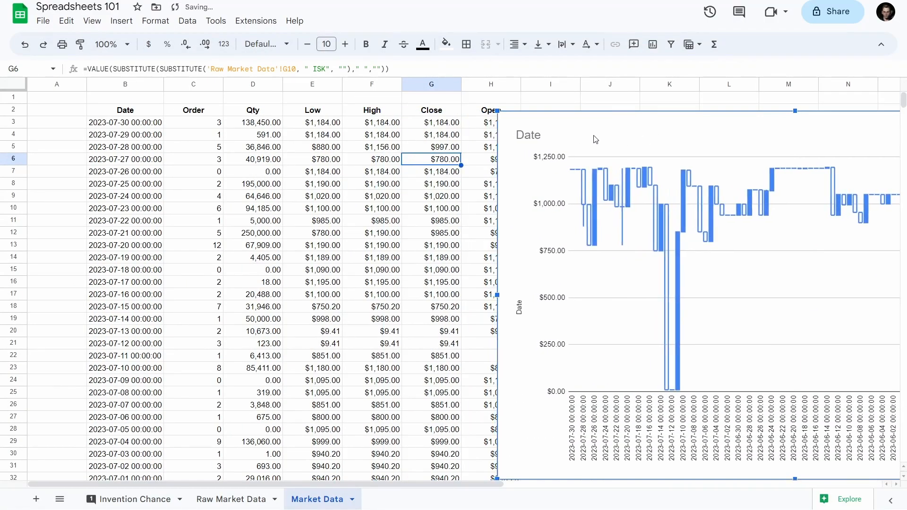
{"action": "left_click", "coordinate": [302, 129]}
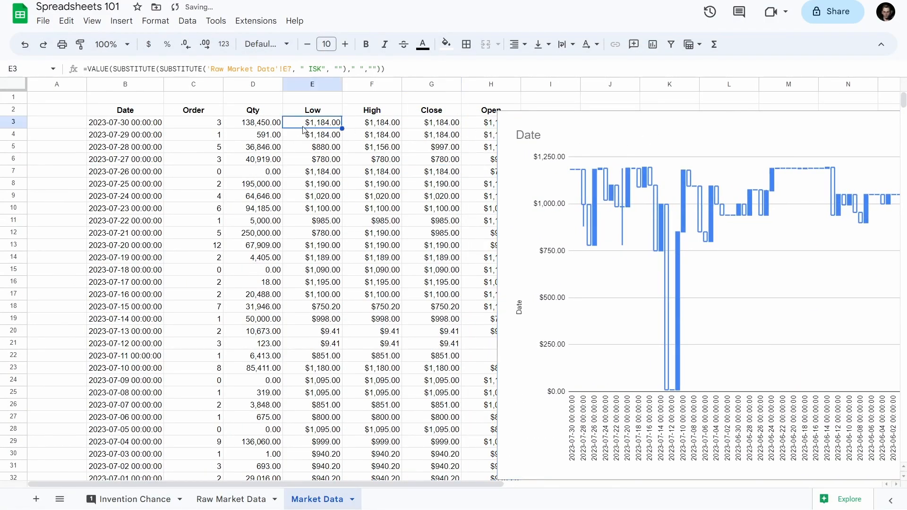
{"action": "mouse_move", "coordinate": [318, 217]}
{"action": "left_mouse_down"}
{"action": "mouse_move", "coordinate": [318, 234]}
{"action": "mouse_move", "coordinate": [318, 224]}
{"action": "left_mouse_up"}
{"action": "left_click", "coordinate": [318, 198]}
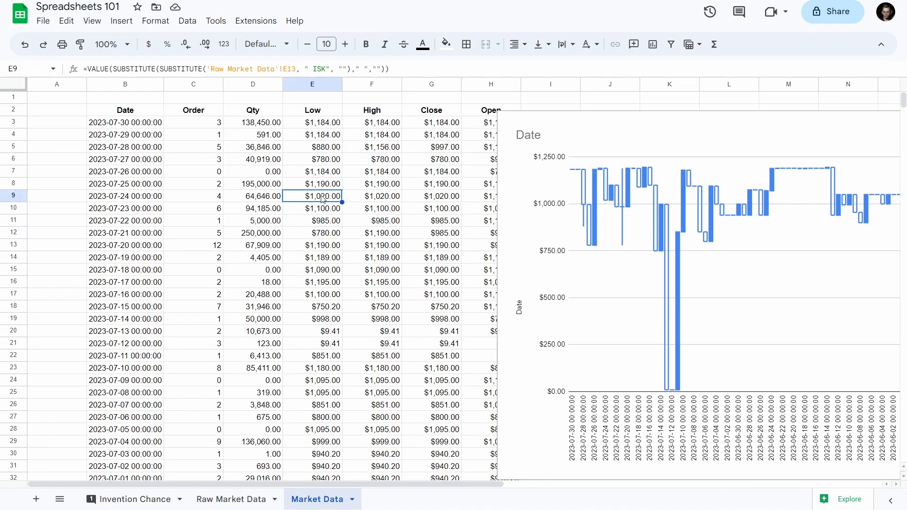
{"action": "left_click", "coordinate": [324, 174]}
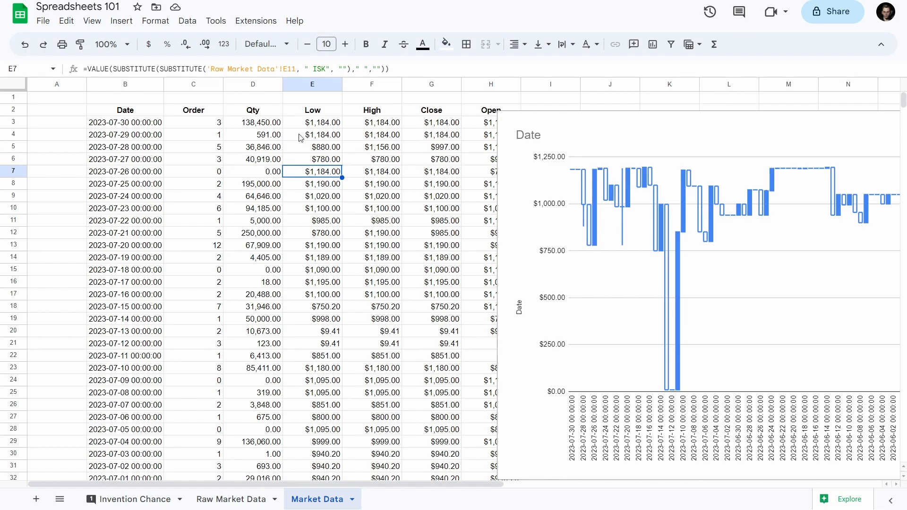
Step: Examine the nested SUBSTITUTE functions and the VALUE wrapper in E7's formula, leaving it unedited, and select E3
{"action": "left_click_drag", "start_coordinate": [119, 69], "coordinate": [204, 70]}
{"action": "left_click", "coordinate": [203, 70]}
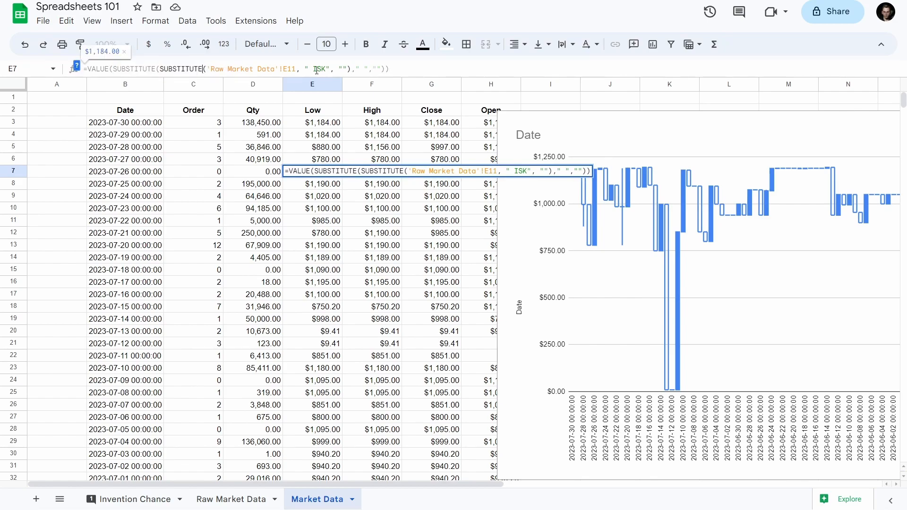
{"action": "left_click_drag", "start_coordinate": [162, 69], "coordinate": [351, 69]}
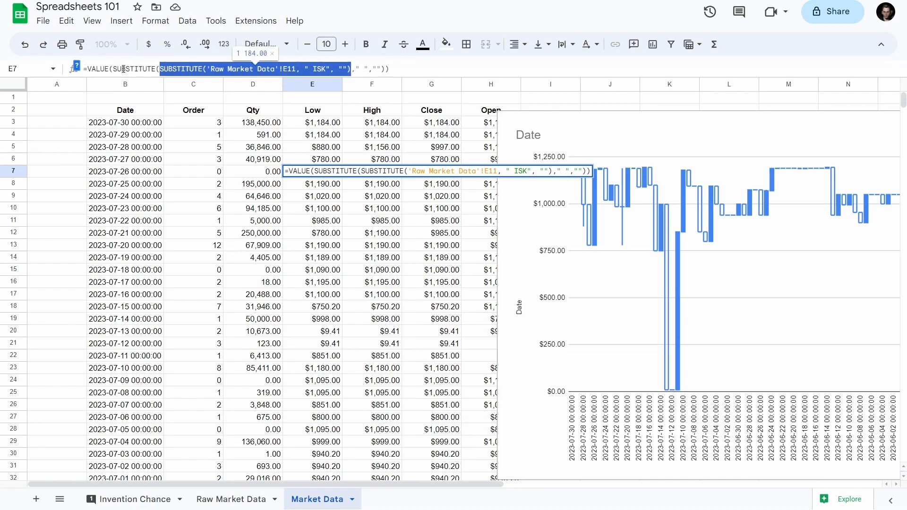
{"action": "left_click_drag", "start_coordinate": [113, 69], "coordinate": [162, 71]}
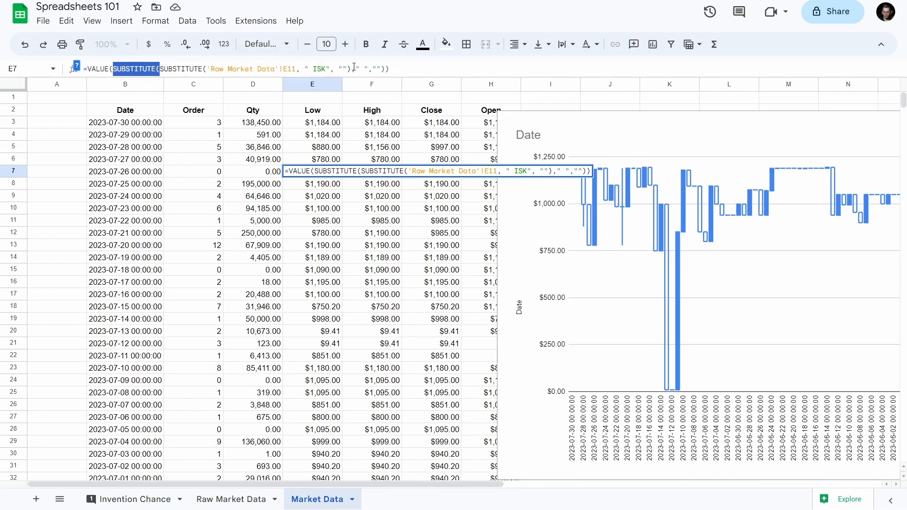
{"action": "left_click_drag", "start_coordinate": [354, 69], "coordinate": [400, 72]}
{"action": "left_click", "coordinate": [98, 69]}
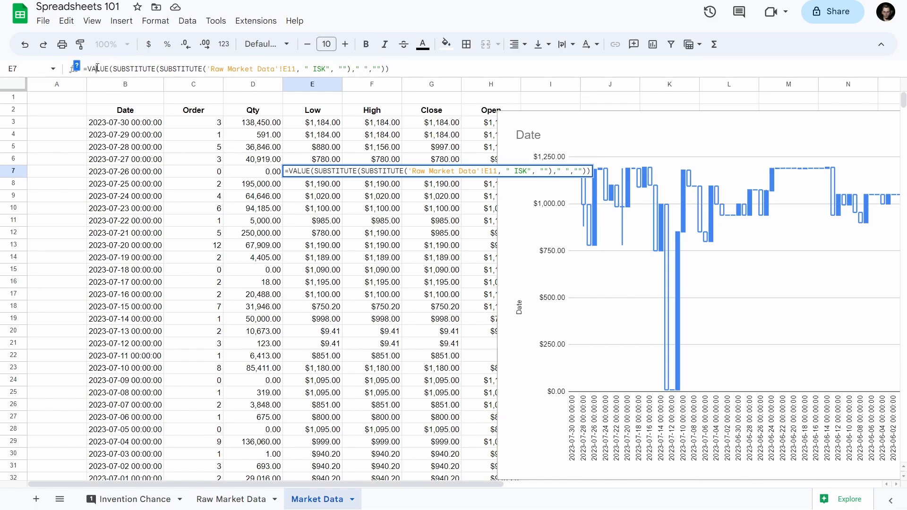
{"action": "left_click", "coordinate": [329, 148]}
{"action": "left_click", "coordinate": [315, 125]}
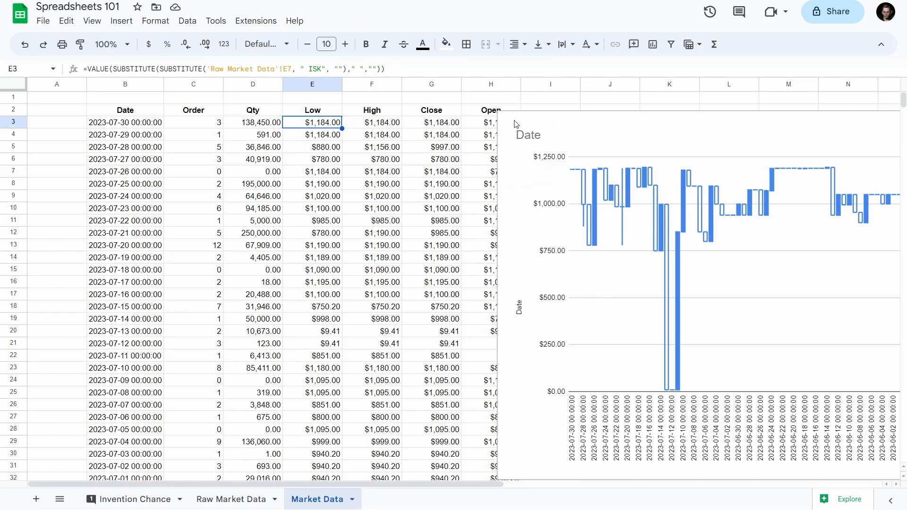
Step: Move the candlestick chart back over the data table and open the Raw Market Data sheet
{"action": "left_click_drag", "start_coordinate": [537, 119], "coordinate": [103, 106]}
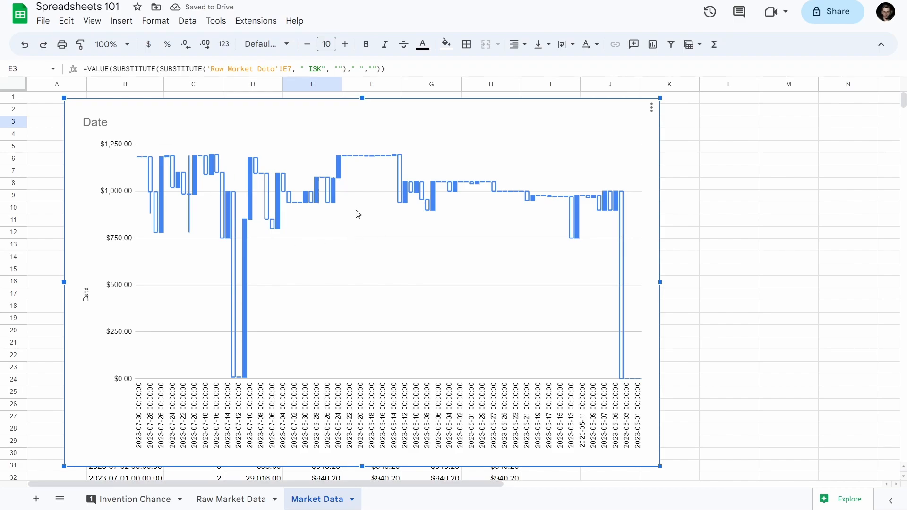
{"action": "left_click", "coordinate": [216, 501]}
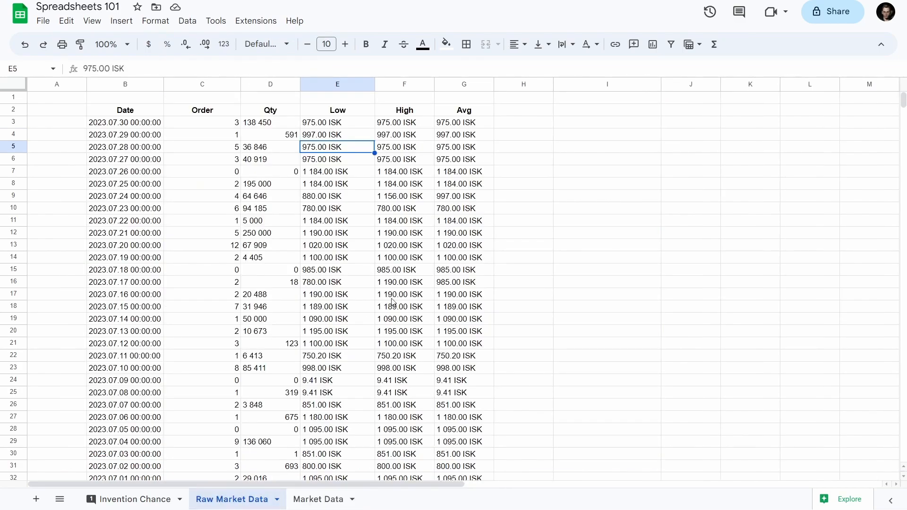
Step: Paste the copied price history over the raw data starting at B3 and open the Market Data sheet
{"action": "left_click", "coordinate": [130, 122]}
{"action": "key", "text": "ctrl+v"}
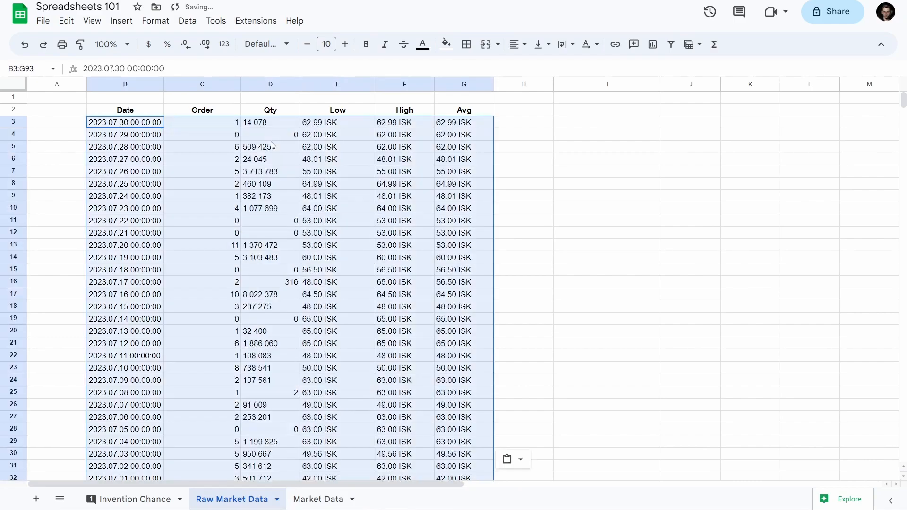
{"action": "left_click", "coordinate": [320, 502]}
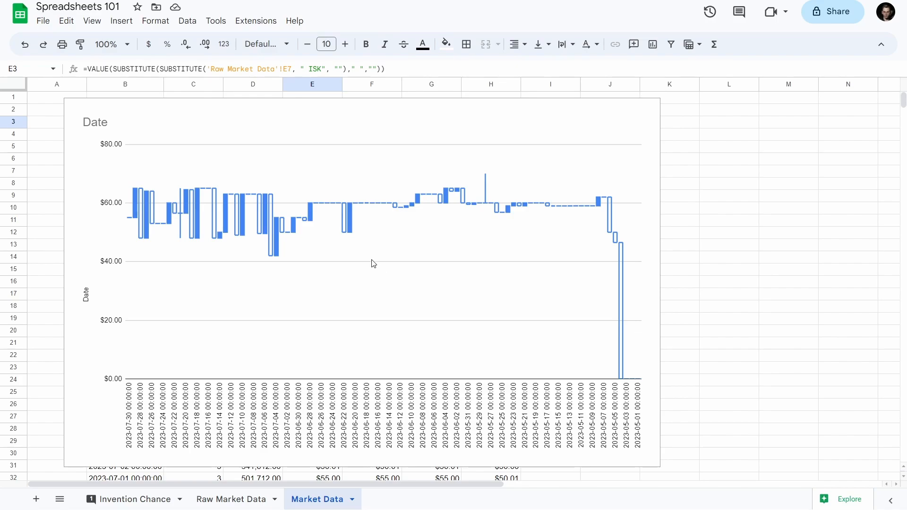
Step: Move the candlestick chart to the right of the Market Data table and look through the table's rows
{"action": "left_click", "coordinate": [231, 110]}
{"action": "left_click_drag", "start_coordinate": [150, 109], "coordinate": [627, 117]}
{"action": "left_click", "coordinate": [363, 122]}
{"action": "scroll", "coordinate": [347, 183], "scroll_direction": "down", "scroll_amount": 7}
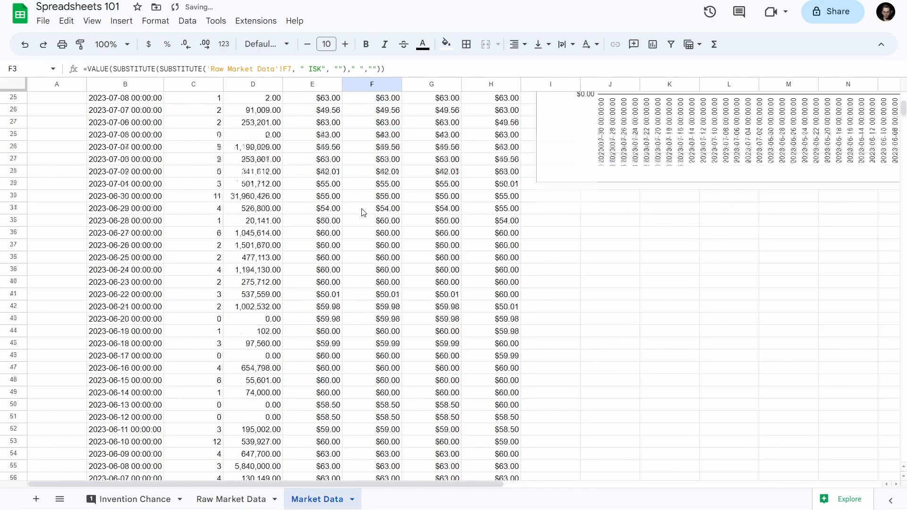
{"action": "scroll", "coordinate": [373, 246], "scroll_direction": "up", "scroll_amount": 7}
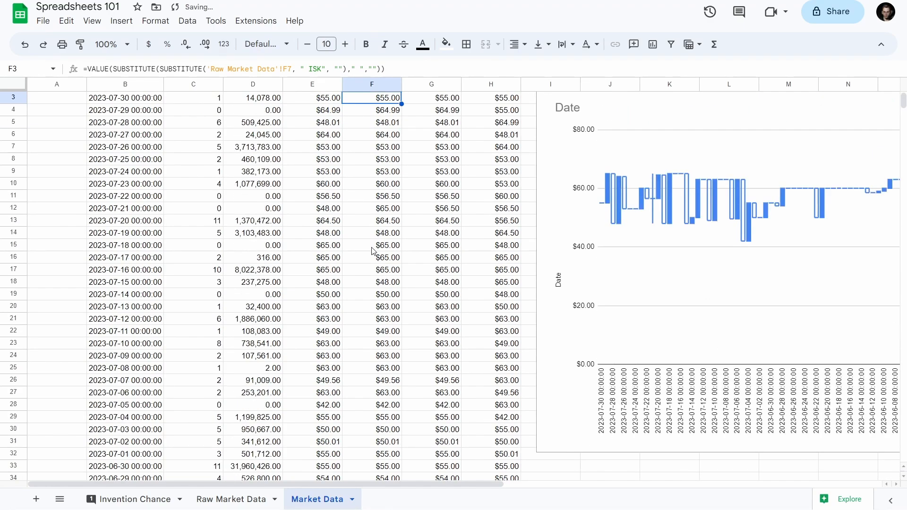
{"action": "left_click", "coordinate": [631, 129]}
{"action": "mouse_move", "coordinate": [644, 118]}
{"action": "left_mouse_down"}
{"action": "mouse_move", "coordinate": [490, 112]}
{"action": "mouse_move", "coordinate": [641, 103]}
{"action": "left_mouse_up"}
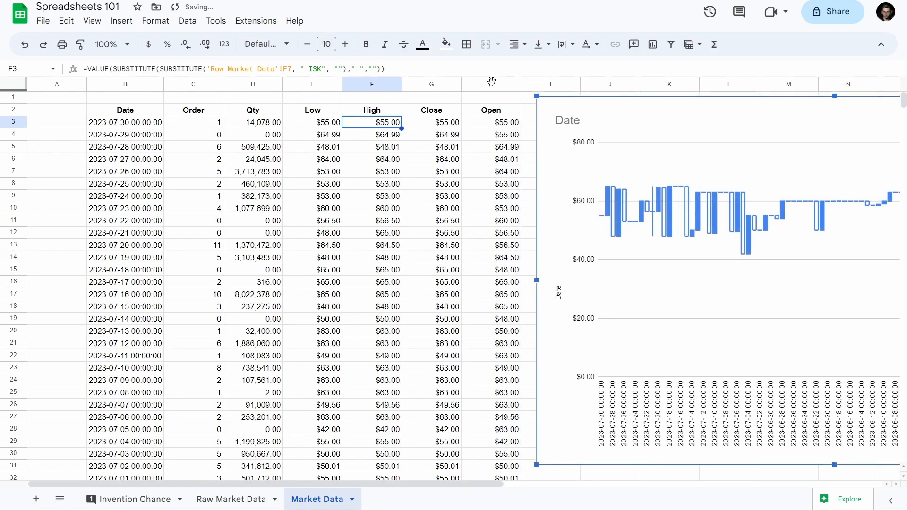
Step: Select the whole Market Data table, B2:H93, and insert a new chart from it
{"action": "left_click", "coordinate": [131, 112]}
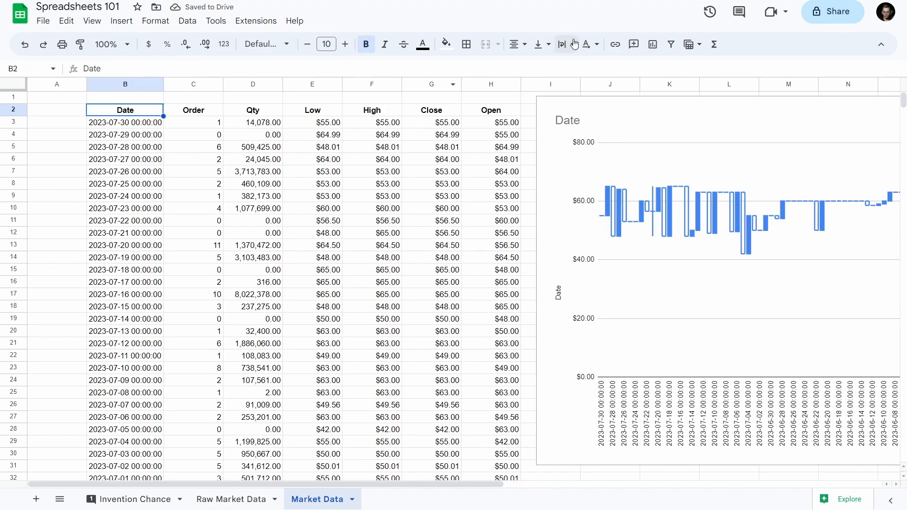
{"action": "left_click", "coordinate": [241, 136]}
{"action": "key", "text": "ctrl+a"}
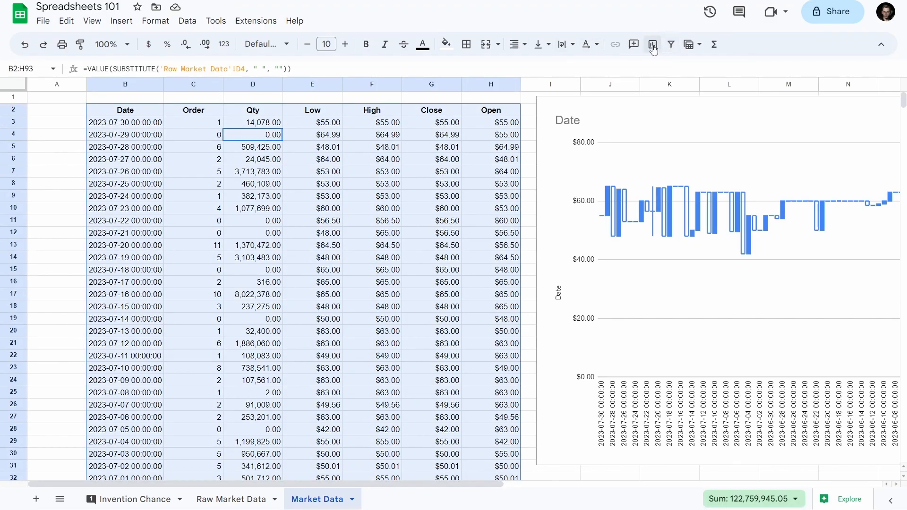
{"action": "left_click", "coordinate": [670, 45]}
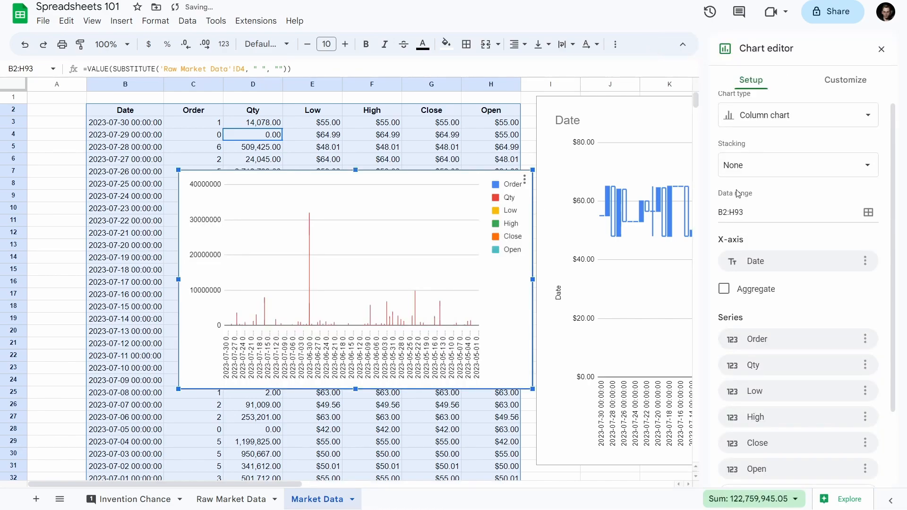
Step: Remove the Order, Low, High, Close and Open series from the new column chart, keeping only Qty against Date
{"action": "scroll", "coordinate": [785, 305], "scroll_direction": "down", "scroll_amount": 2}
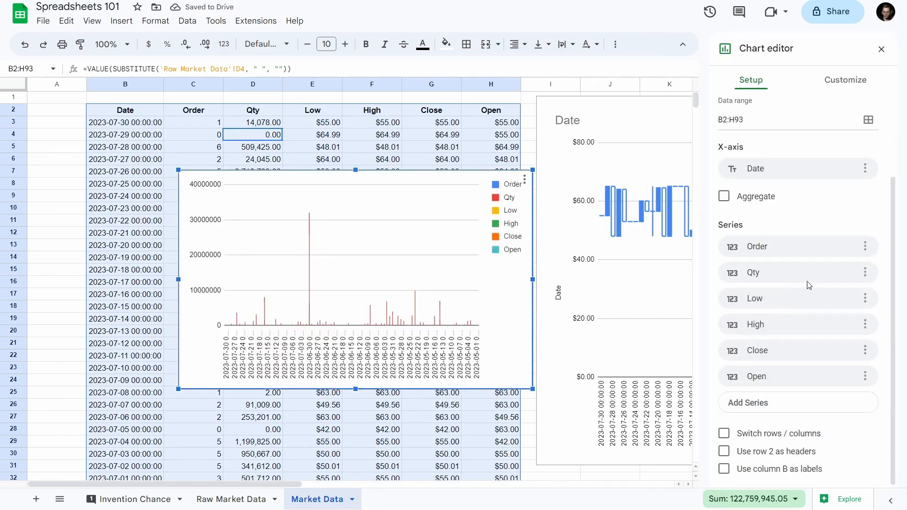
{"action": "left_click", "coordinate": [865, 247]}
{"action": "left_click", "coordinate": [838, 274]}
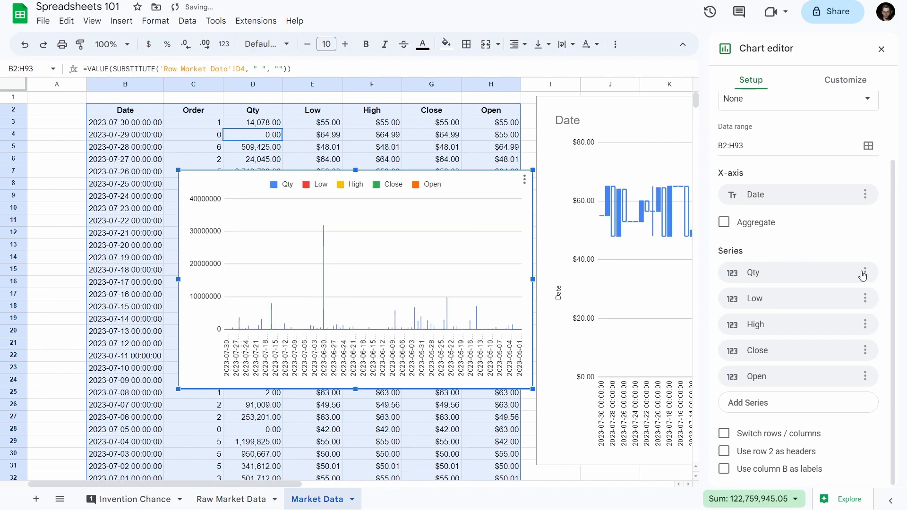
{"action": "left_click", "coordinate": [866, 298]}
{"action": "left_click", "coordinate": [840, 330]}
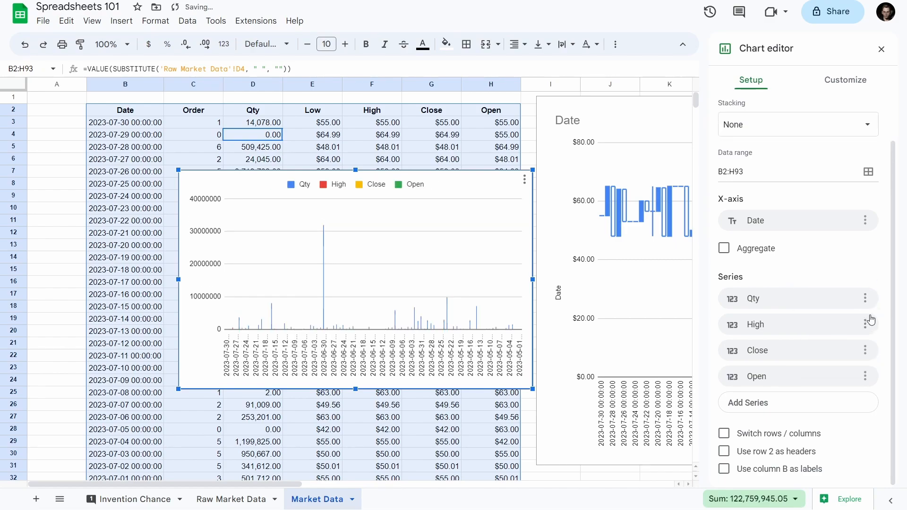
{"action": "left_click", "coordinate": [865, 324]}
{"action": "left_click", "coordinate": [856, 348]}
{"action": "left_click", "coordinate": [865, 350]}
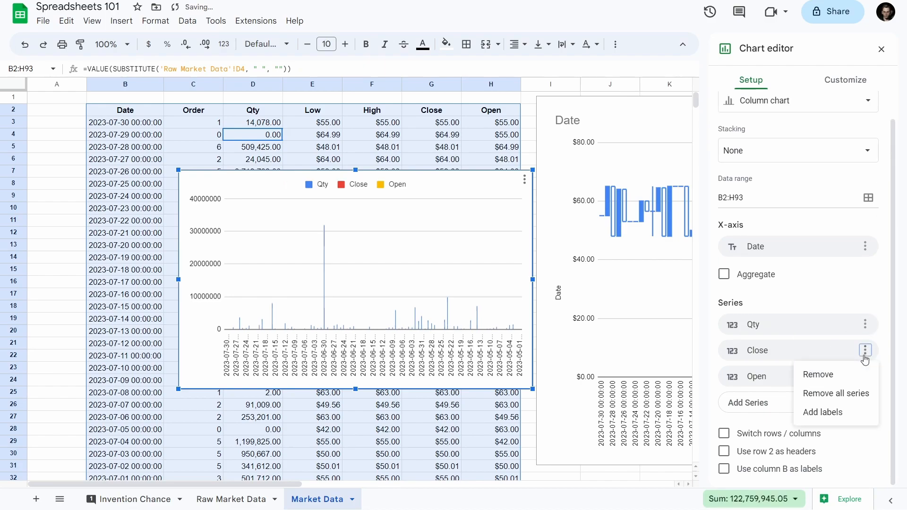
{"action": "left_click", "coordinate": [820, 374]}
{"action": "left_click", "coordinate": [865, 377]}
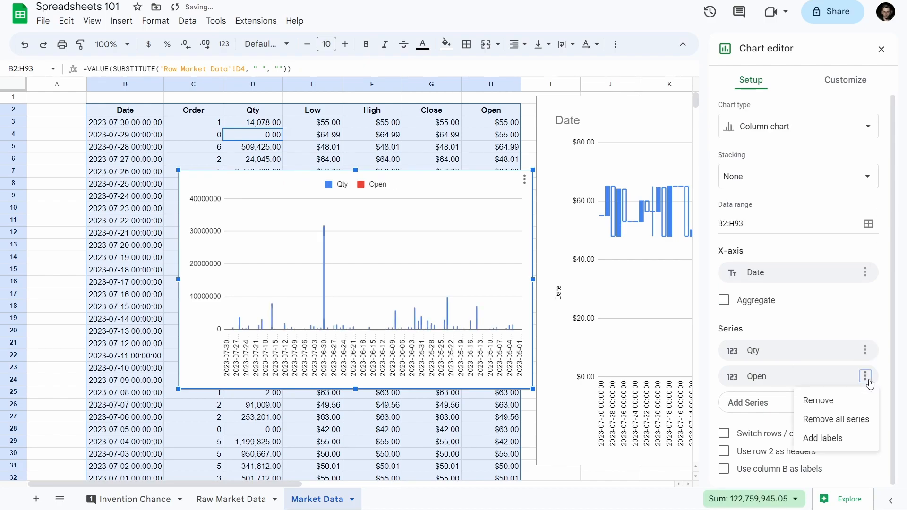
{"action": "left_click", "coordinate": [831, 402]}
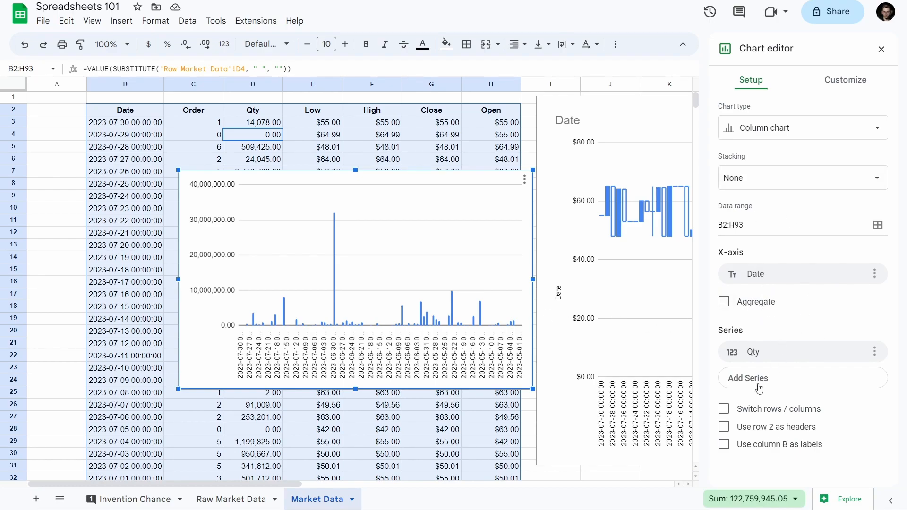
Step: Toggle the new chart's row 2 headers option and set its chart title to Volume
{"action": "left_click", "coordinate": [724, 428]}
{"action": "left_click", "coordinate": [725, 429]}
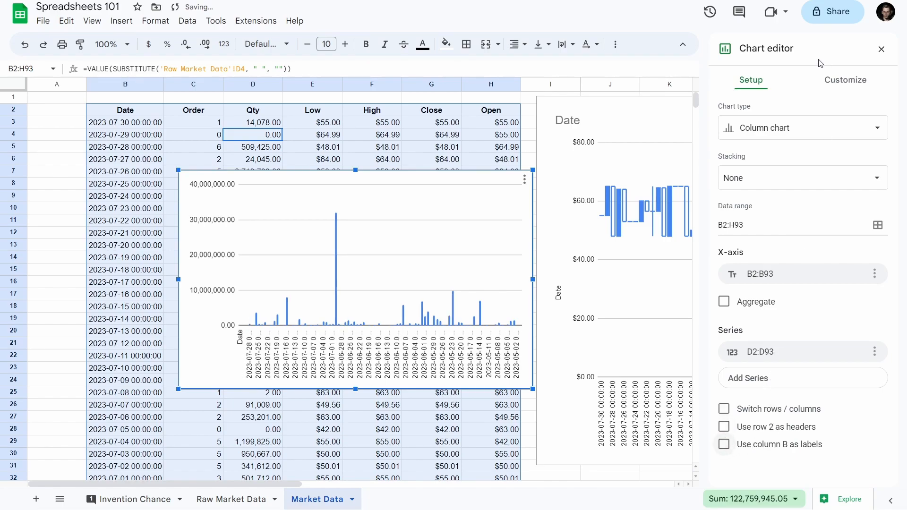
{"action": "left_click", "coordinate": [844, 83]}
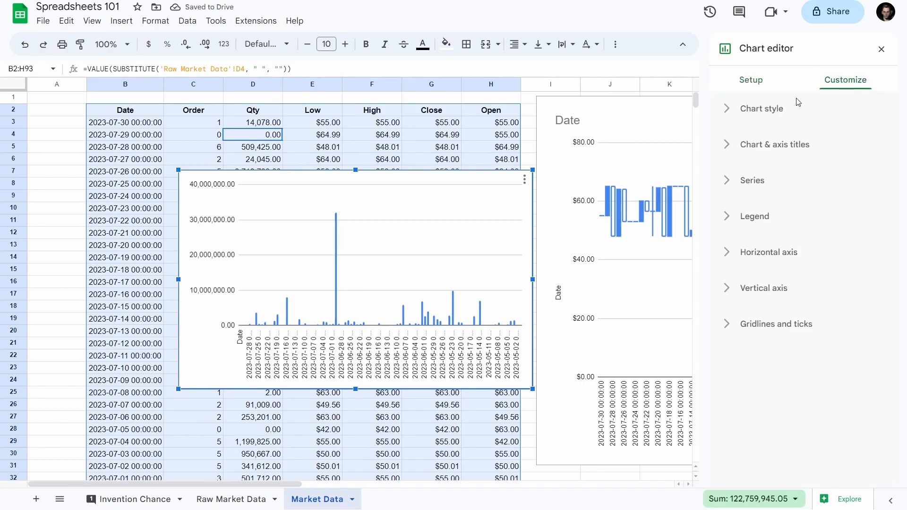
{"action": "left_click", "coordinate": [774, 112]}
{"action": "left_click", "coordinate": [775, 112]}
{"action": "left_click", "coordinate": [794, 145]}
{"action": "left_click", "coordinate": [752, 237]}
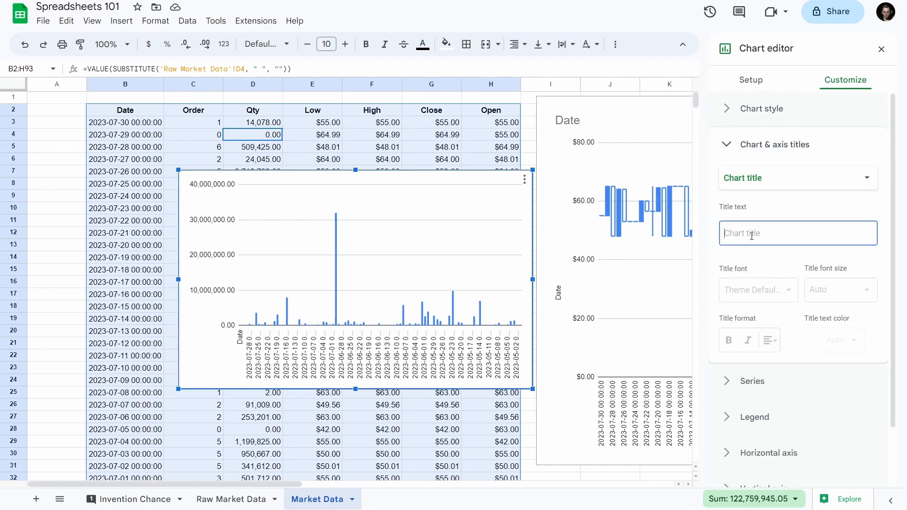
{"action": "type", "text": "Volume"}
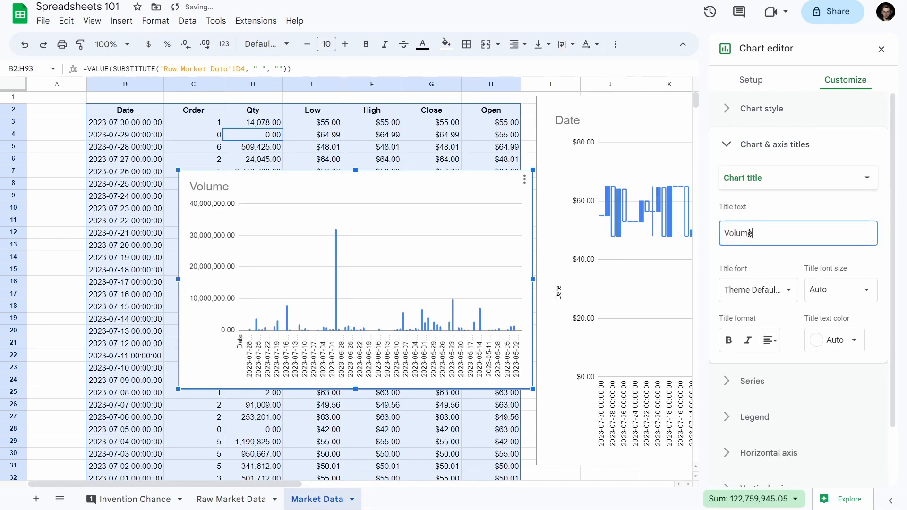
{"action": "left_click", "coordinate": [747, 146]}
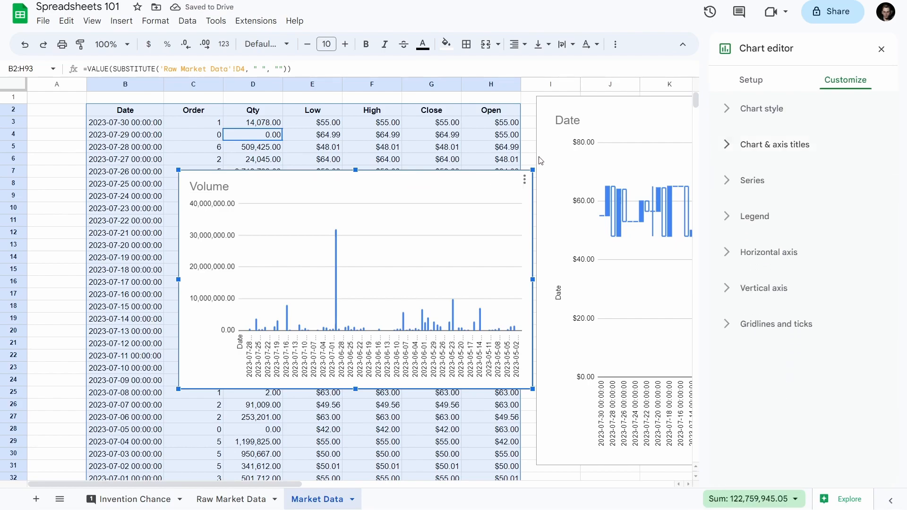
Step: Shrink the candlestick chart to about the Volume chart's size and shift it to uncover the Volume chart's title
{"action": "left_click", "coordinate": [623, 116]}
{"action": "left_click_drag", "start_coordinate": [623, 116], "coordinate": [114, 121]}
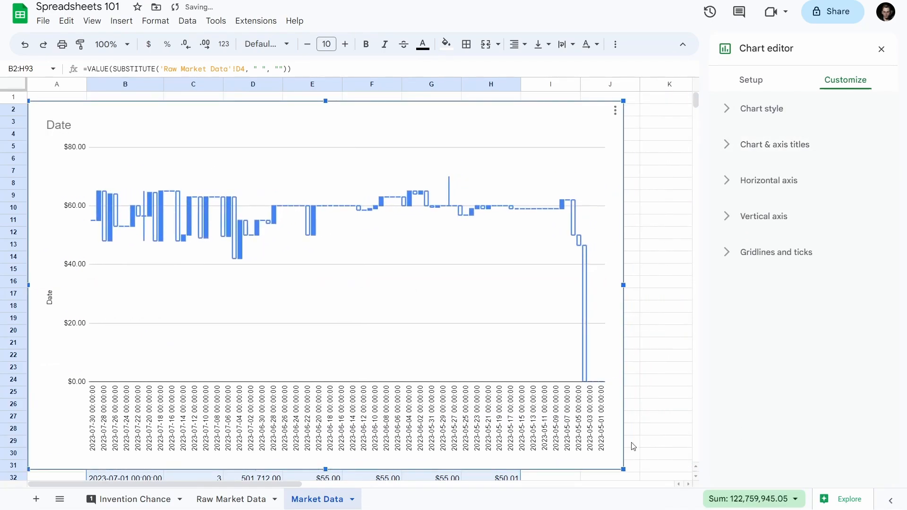
{"action": "left_click_drag", "start_coordinate": [623, 469], "coordinate": [395, 327]}
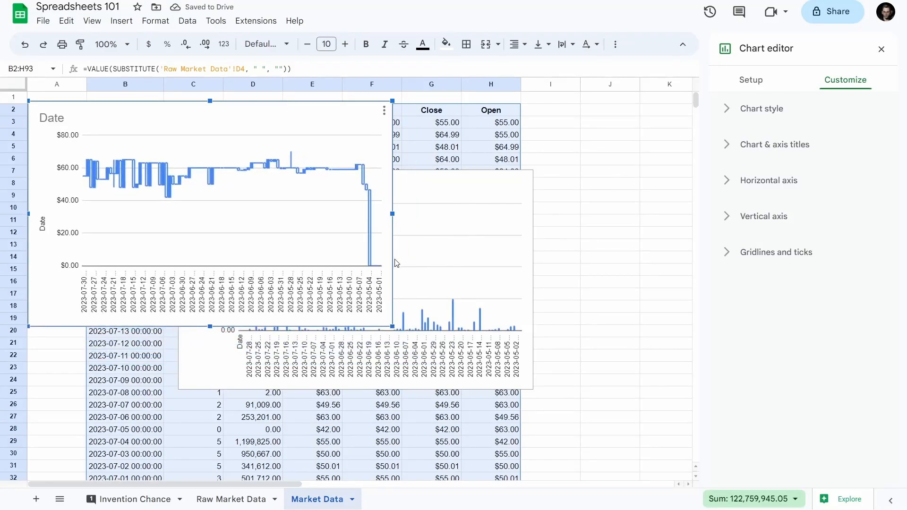
{"action": "left_click_drag", "start_coordinate": [177, 97], "coordinate": [458, 126]}
{"action": "left_click", "coordinate": [458, 126]}
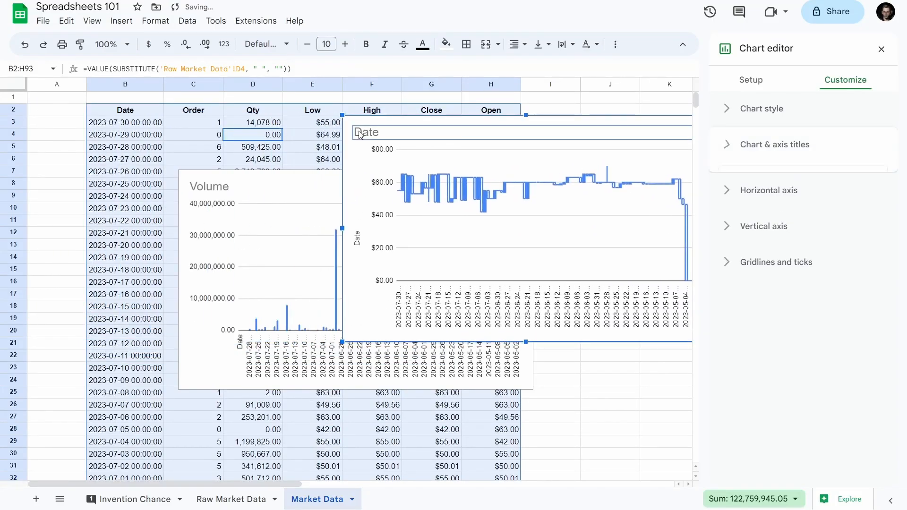
Step: Change the candlestick chart's title to Price and close the chart editor
{"action": "left_click", "coordinate": [387, 132]}
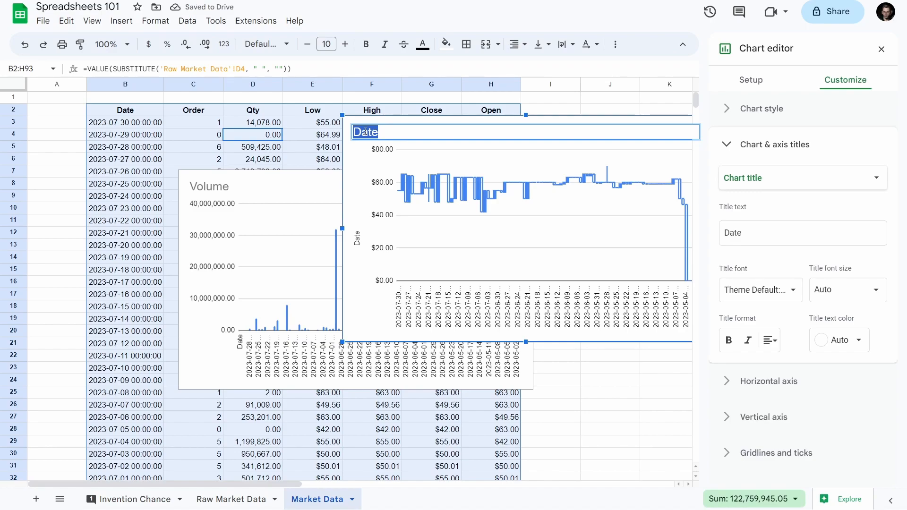
{"action": "type", "text": "Price"}
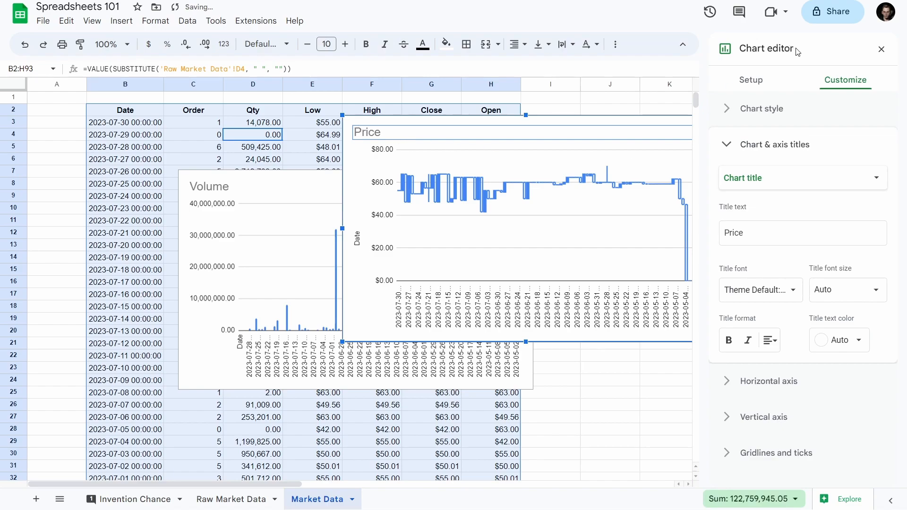
{"action": "left_click", "coordinate": [882, 49]}
Step: Place the Price chart beside the table with the Volume chart directly beneath it, and widen the Volume chart to match
{"action": "left_click_drag", "start_coordinate": [419, 128], "coordinate": [587, 111]}
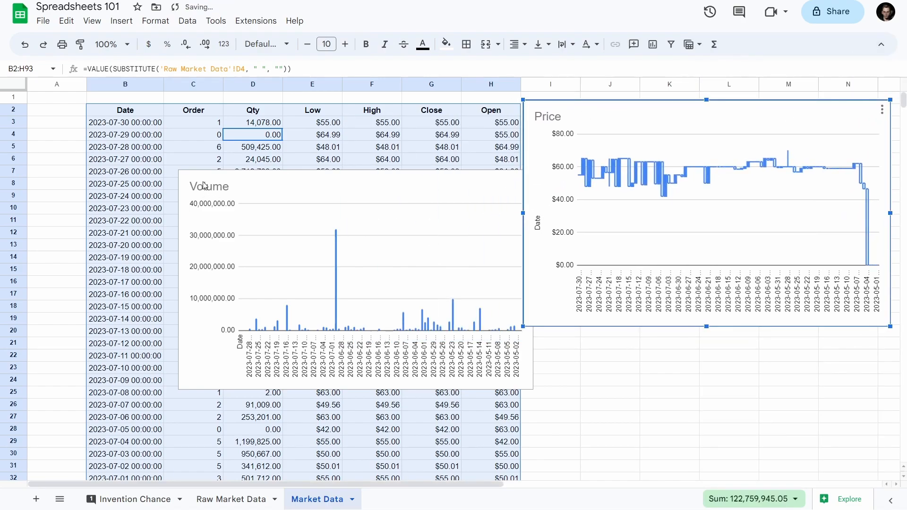
{"action": "left_click_drag", "start_coordinate": [211, 185], "coordinate": [567, 335]}
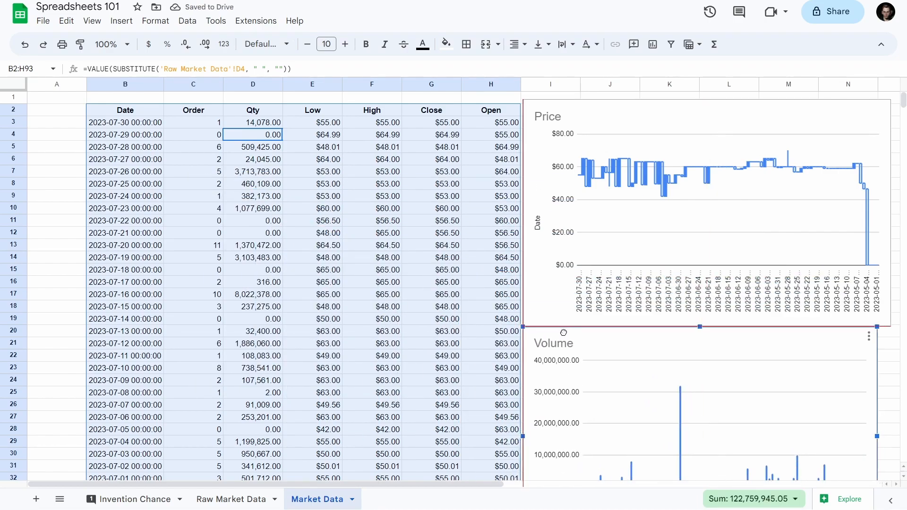
{"action": "scroll", "coordinate": [614, 356], "scroll_direction": "down", "scroll_amount": 2}
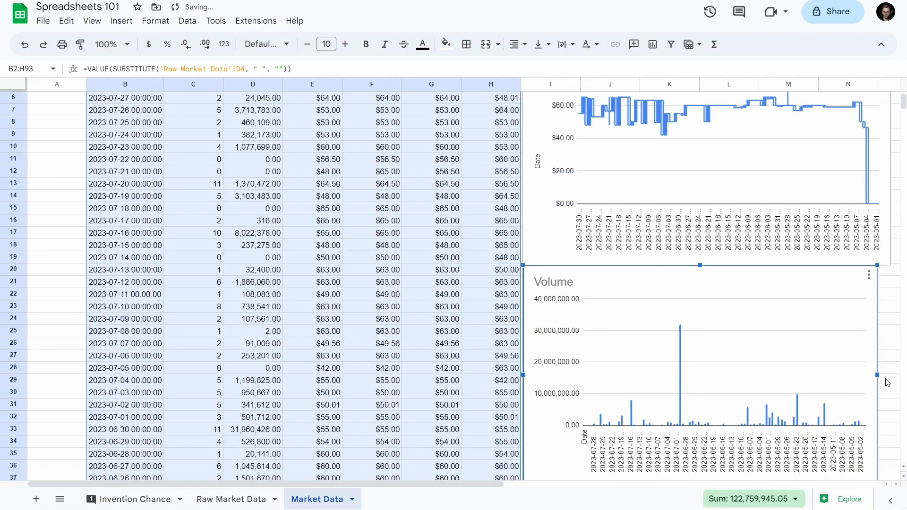
{"action": "scroll", "coordinate": [881, 393], "scroll_direction": "down", "scroll_amount": 3}
{"action": "left_click_drag", "start_coordinate": [877, 401], "coordinate": [890, 407]}
{"action": "scroll", "coordinate": [796, 334], "scroll_direction": "up", "scroll_amount": 4}
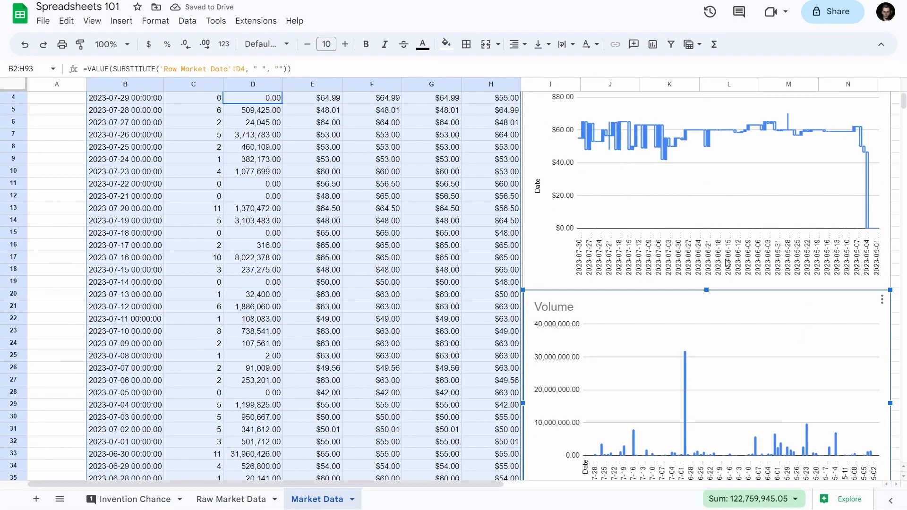
Step: Review the stacked Price and Volume charts beside the Market Data table
{"action": "left_click", "coordinate": [598, 134]}
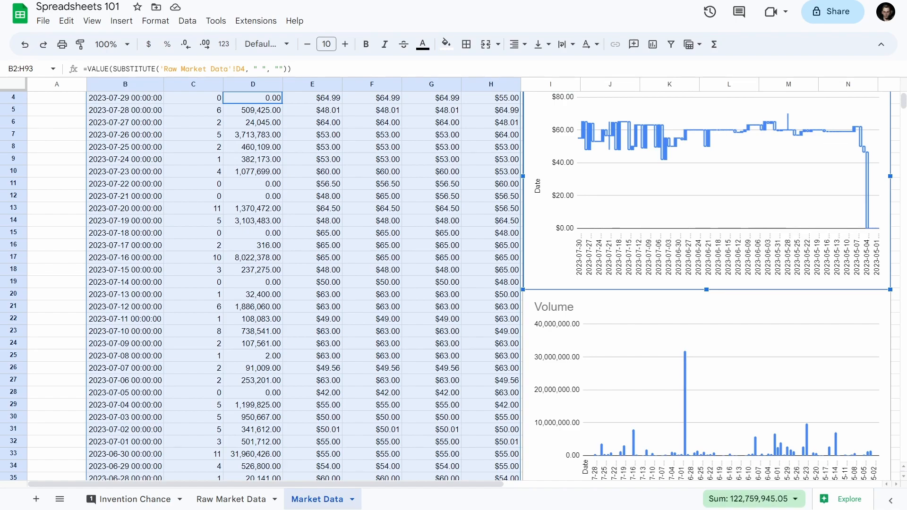
{"action": "left_click", "coordinate": [113, 104]}
{"action": "key", "text": "ctrl+Up"}
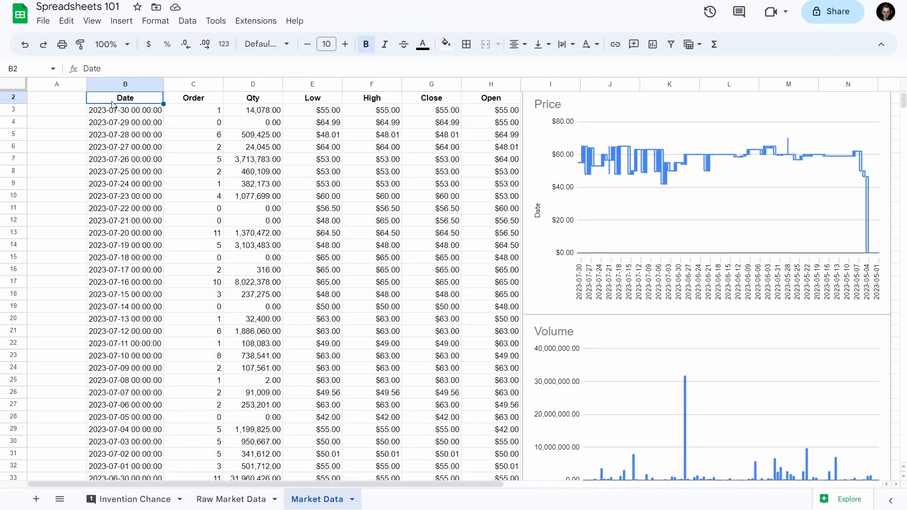
{"action": "scroll", "coordinate": [536, 263], "scroll_direction": "down", "scroll_amount": 1}
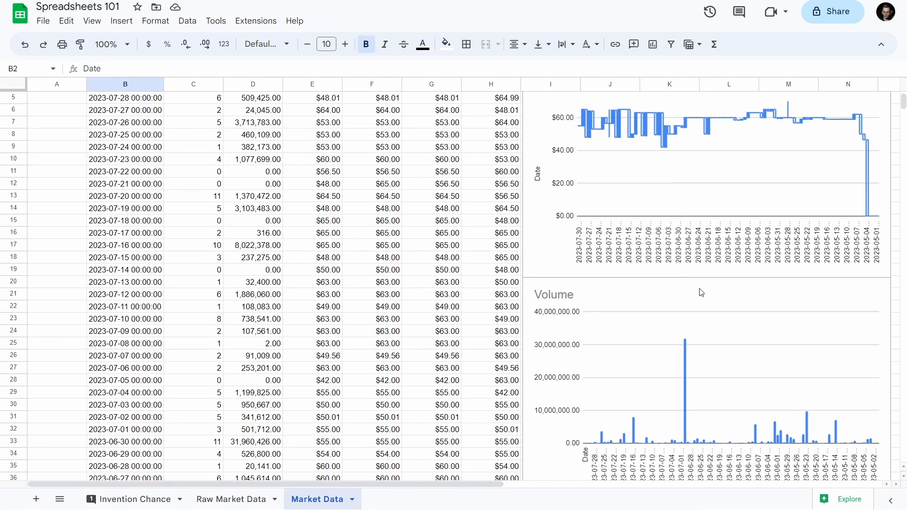
{"action": "scroll", "coordinate": [667, 205], "scroll_direction": "up", "scroll_amount": 1}
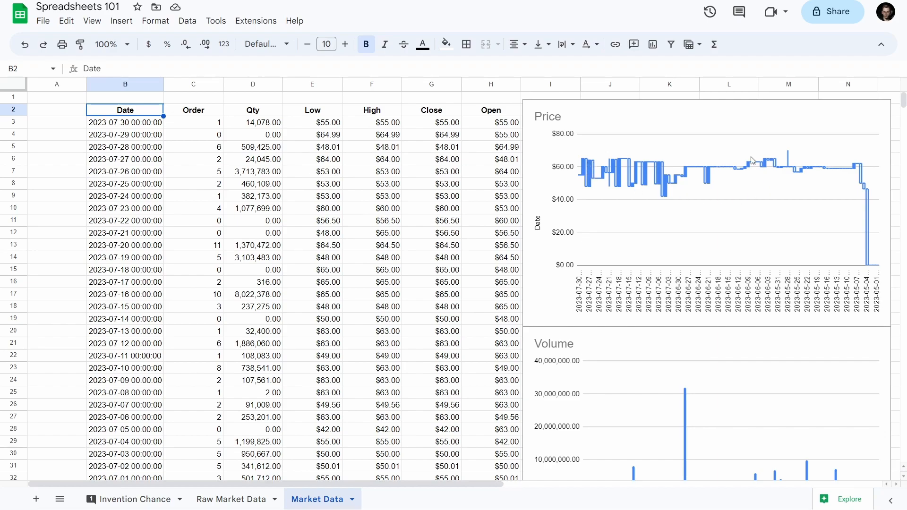
{"action": "scroll", "coordinate": [713, 348], "scroll_direction": "down", "scroll_amount": 1}
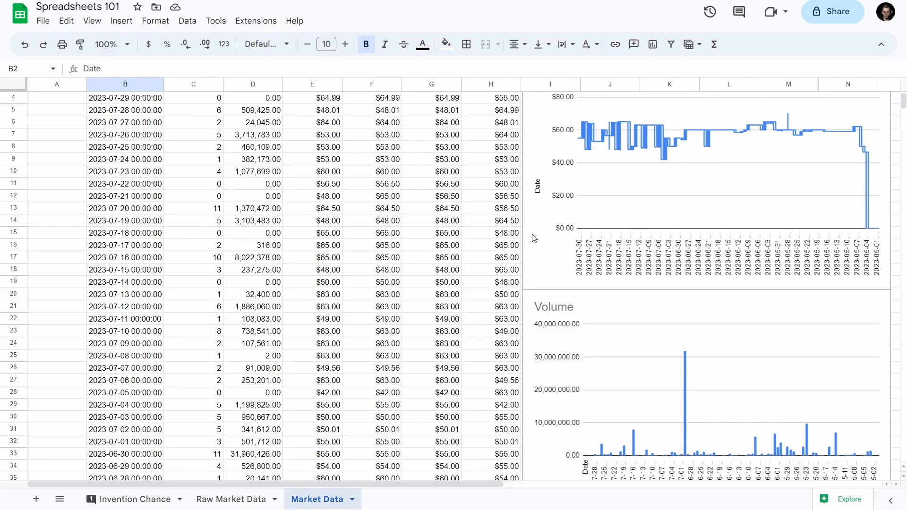
Step: Open the Price chart's vertical axis title settings and return to the table without editing them
{"action": "left_click", "coordinate": [542, 256]}
{"action": "double_click", "coordinate": [542, 256]}
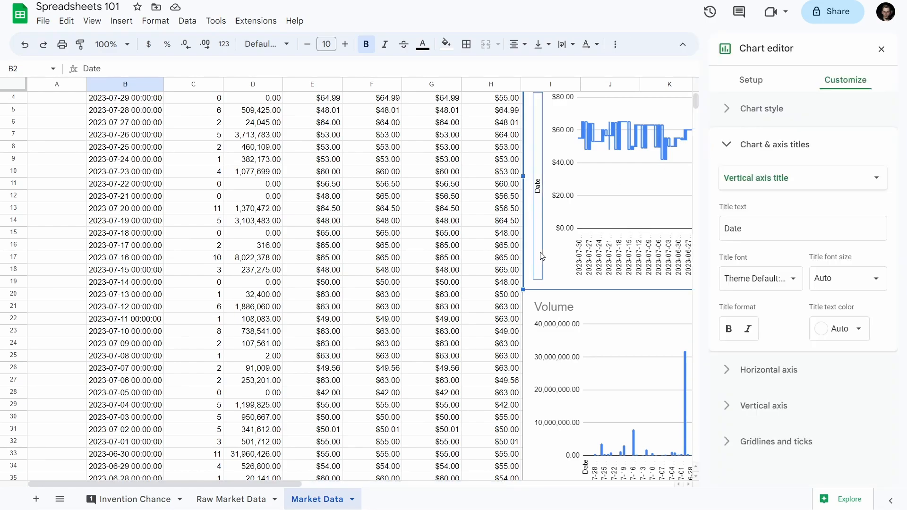
{"action": "left_click", "coordinate": [494, 282]}
{"action": "scroll", "coordinate": [359, 191], "scroll_direction": "up", "scroll_amount": 1}
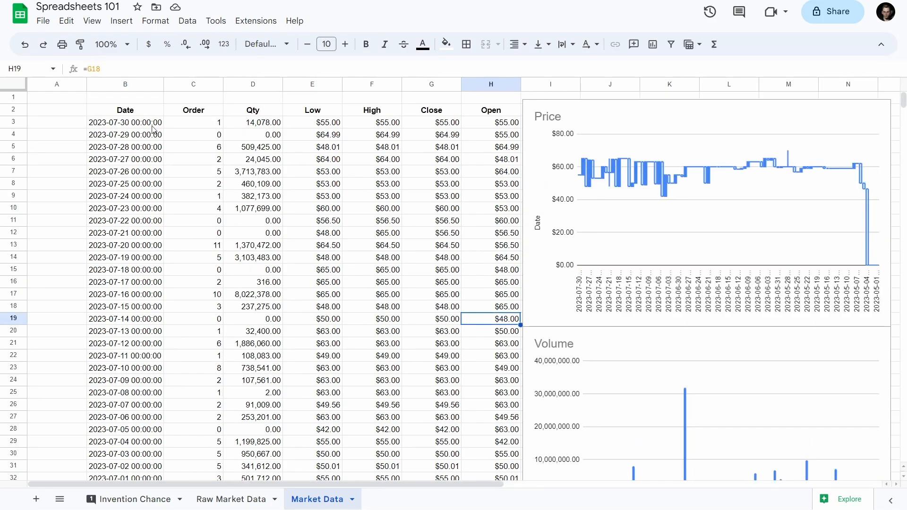
{"action": "left_click", "coordinate": [122, 113]}
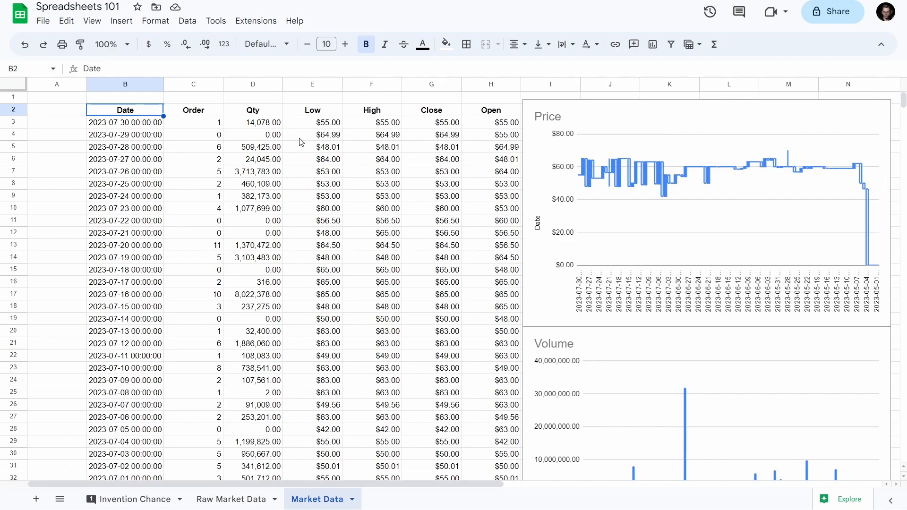
{"action": "left_click", "coordinate": [50, 97]}
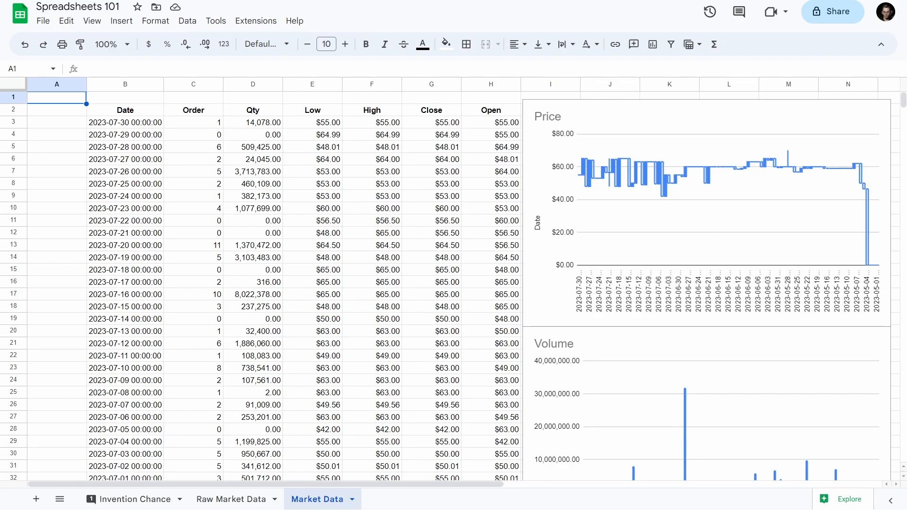
Step: Format the entire Qty column to show whole numbers with no decimal places
{"action": "left_click", "coordinate": [253, 110]}
{"action": "left_click", "coordinate": [253, 84]}
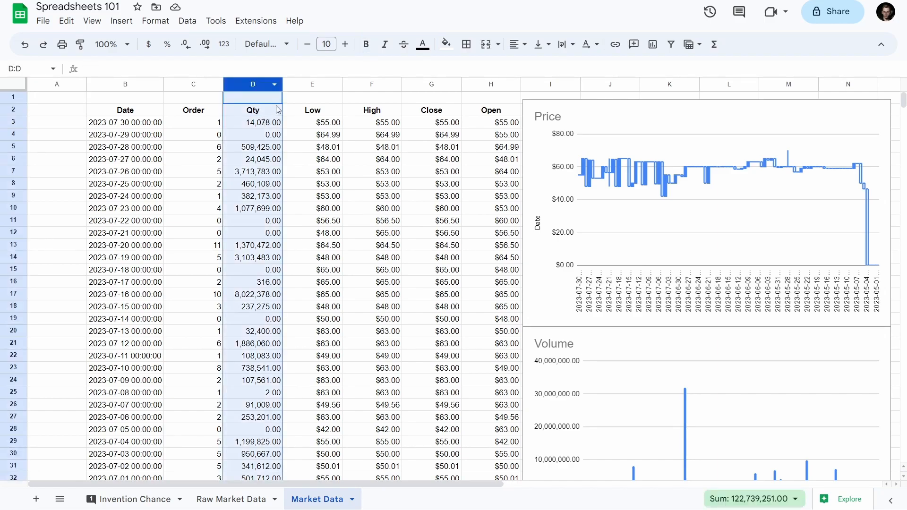
{"action": "left_click", "coordinate": [204, 46]}
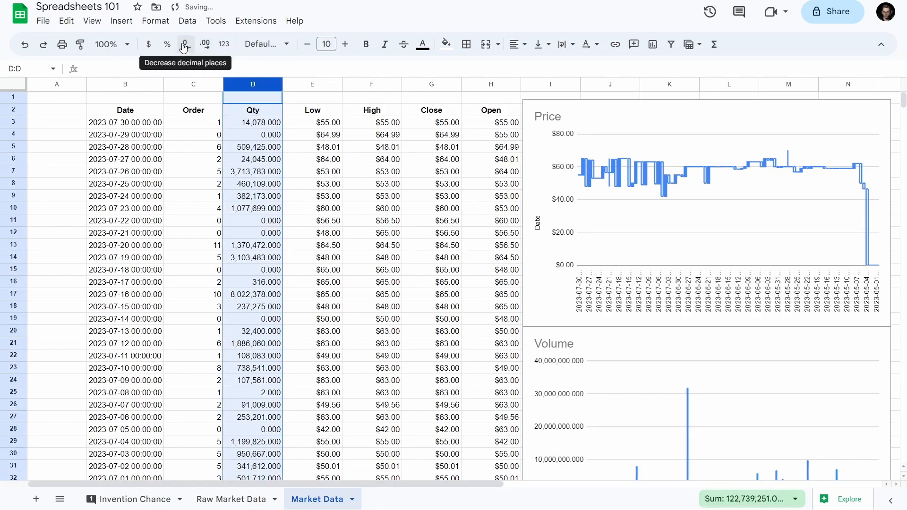
{"action": "left_click", "coordinate": [184, 46]}
{"action": "left_click", "coordinate": [185, 46]}
{"action": "left_click", "coordinate": [184, 46]}
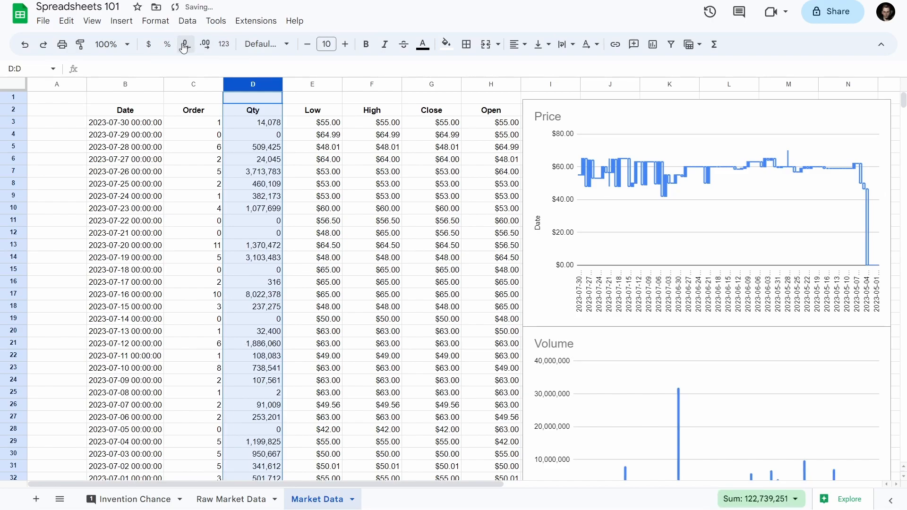
{"action": "left_click", "coordinate": [254, 138]}
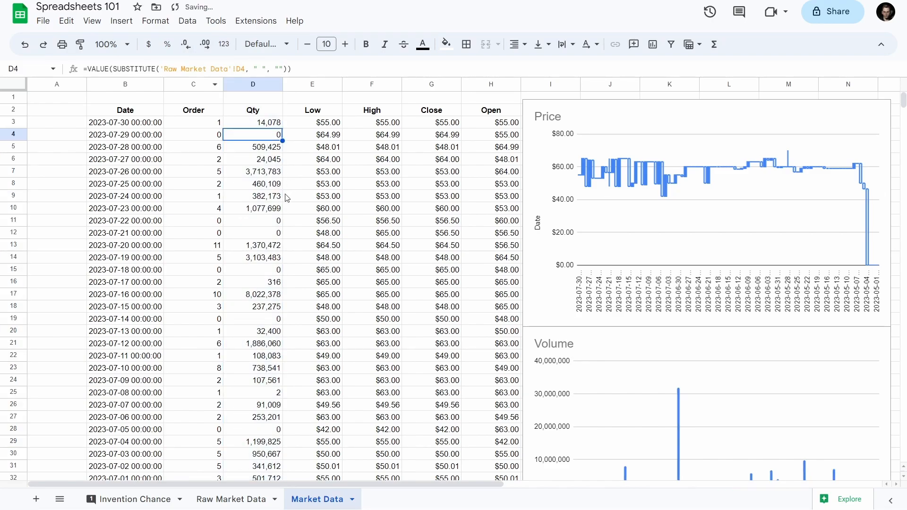
Step: Move the Market Data sheet ahead of Invention Chance so that it is the first sheet in the workbook
{"action": "scroll", "coordinate": [250, 283], "scroll_direction": "down", "scroll_amount": 5}
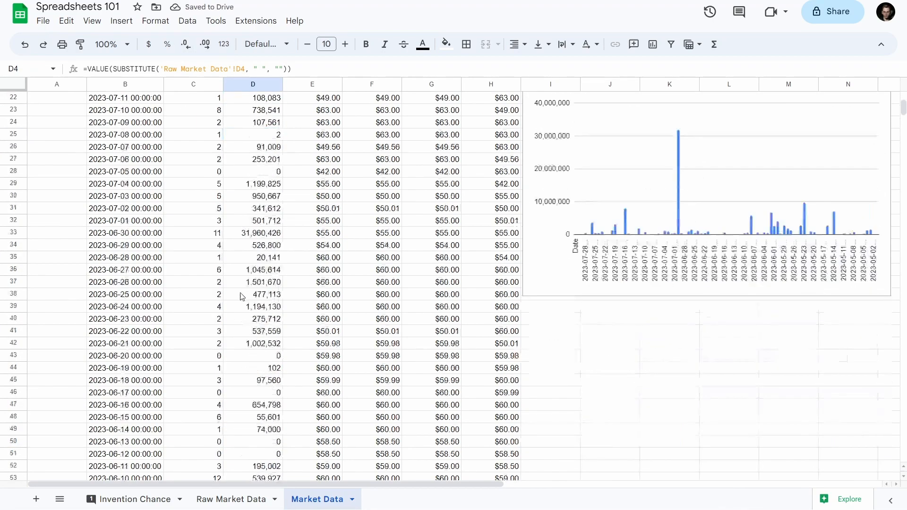
{"action": "scroll", "coordinate": [248, 297], "scroll_direction": "up", "scroll_amount": 5}
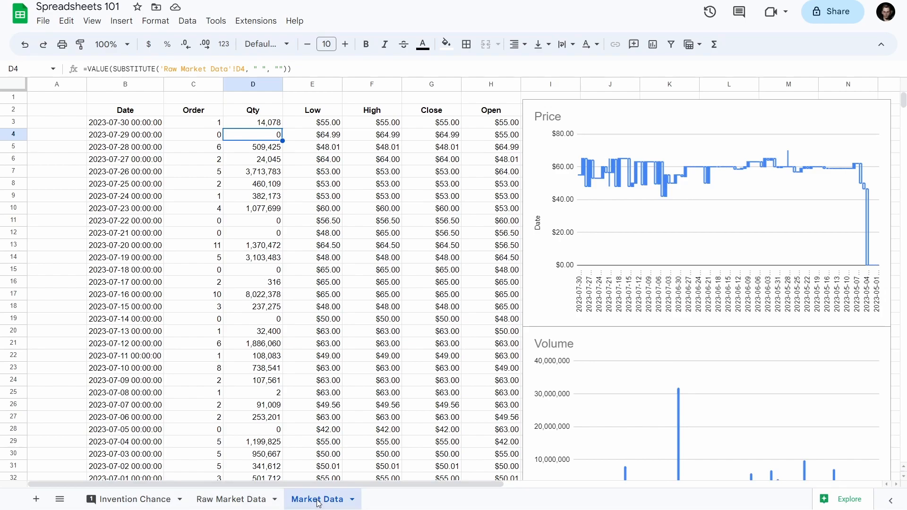
{"action": "left_click_drag", "start_coordinate": [318, 503], "coordinate": [124, 500]}
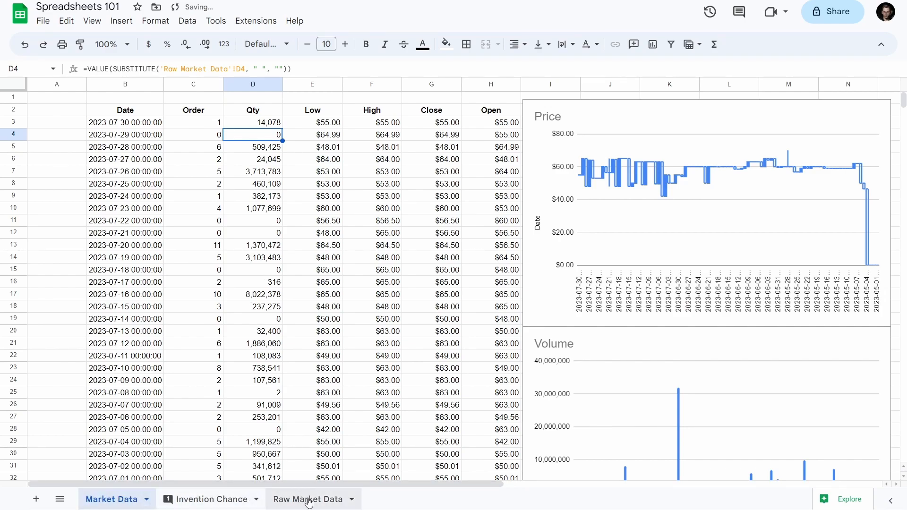